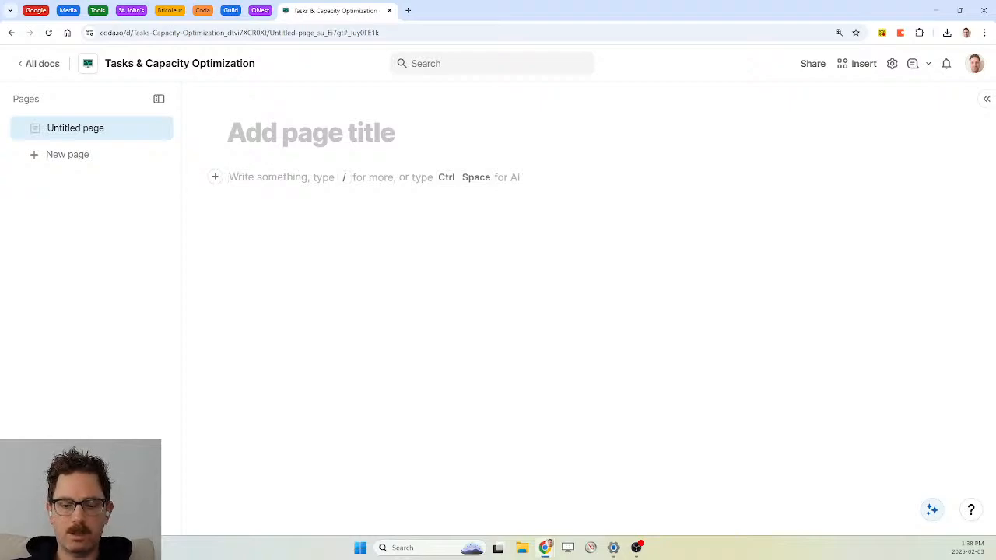
Add a 'tasks' bullet with the nested sub-item 'subitems - roll up to parent item'
type("- t")
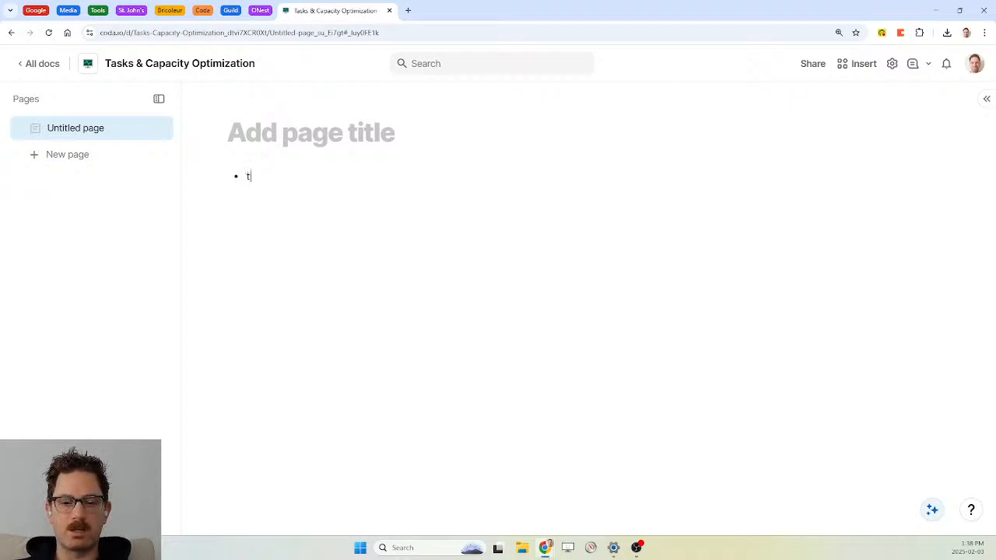
type("ask")
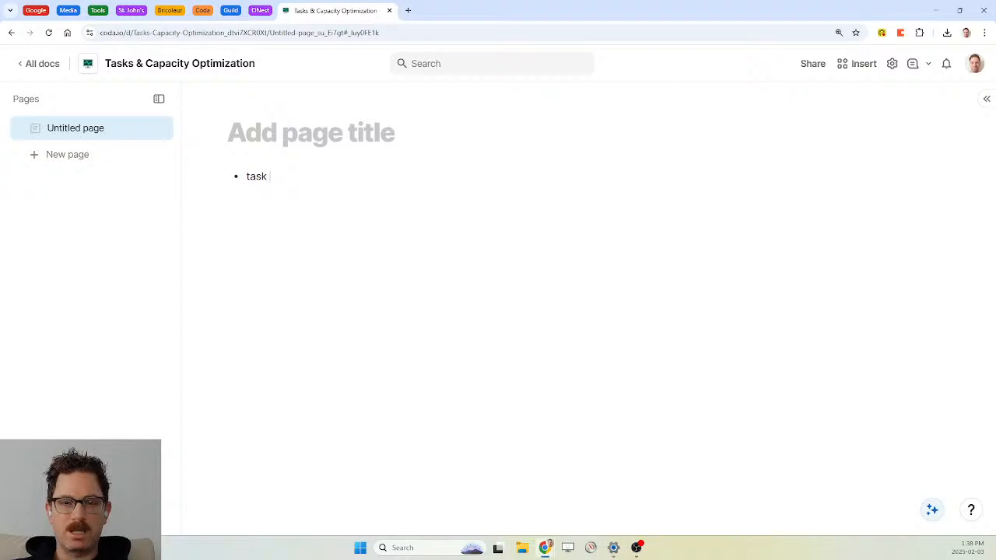
type("s")
key("Return")
key("Tab")
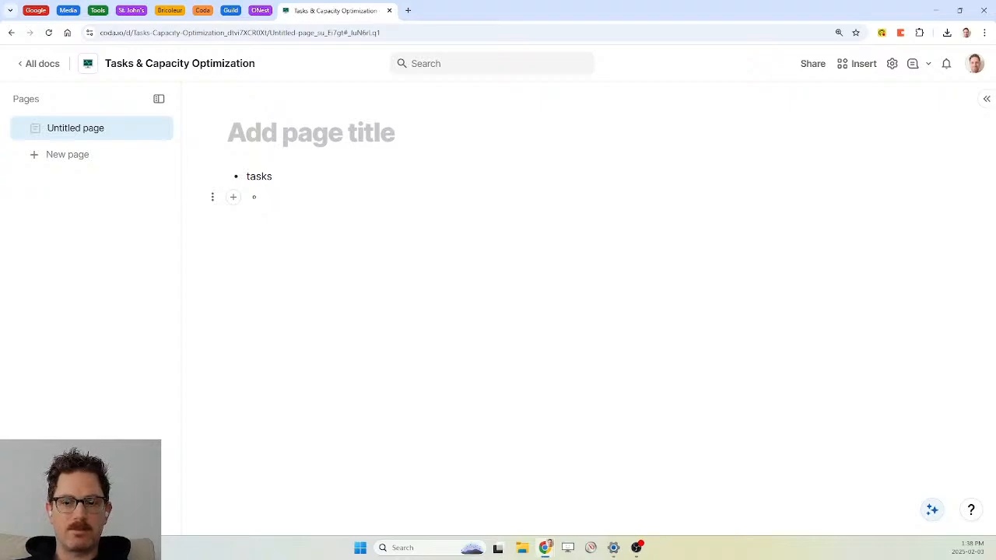
type("subt")
key("BackSpace")
type("t")
key("BackSpace")
type("items")
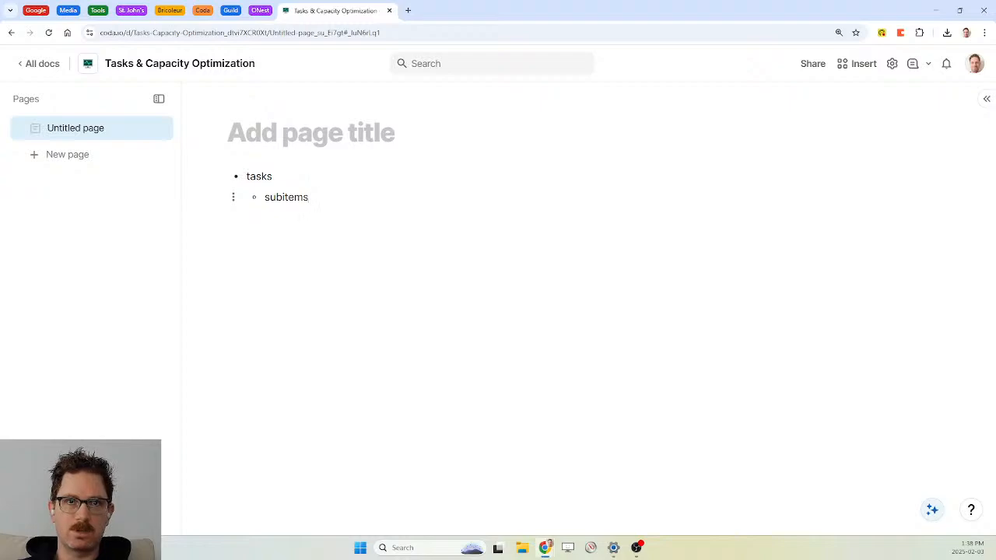
type(" - r")
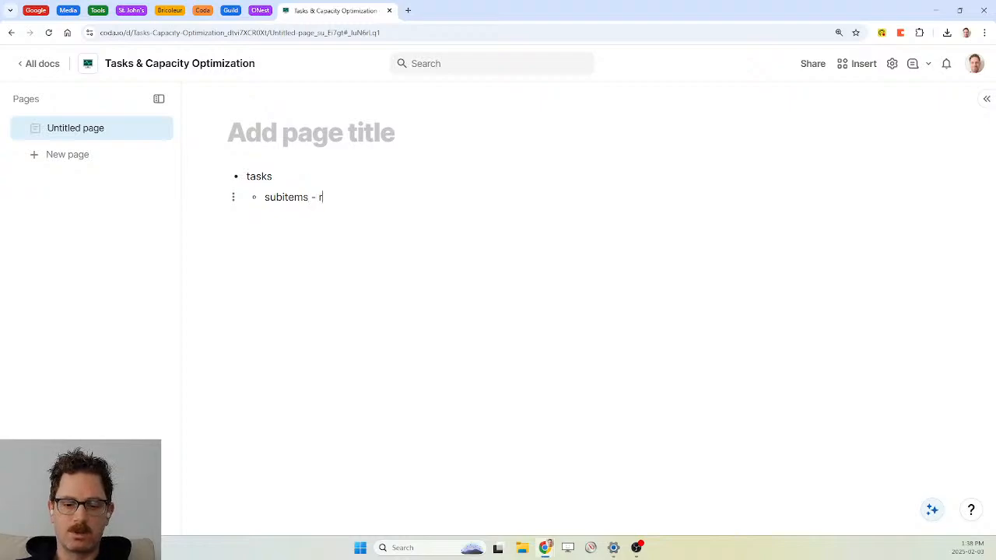
type("oll up to parent item")
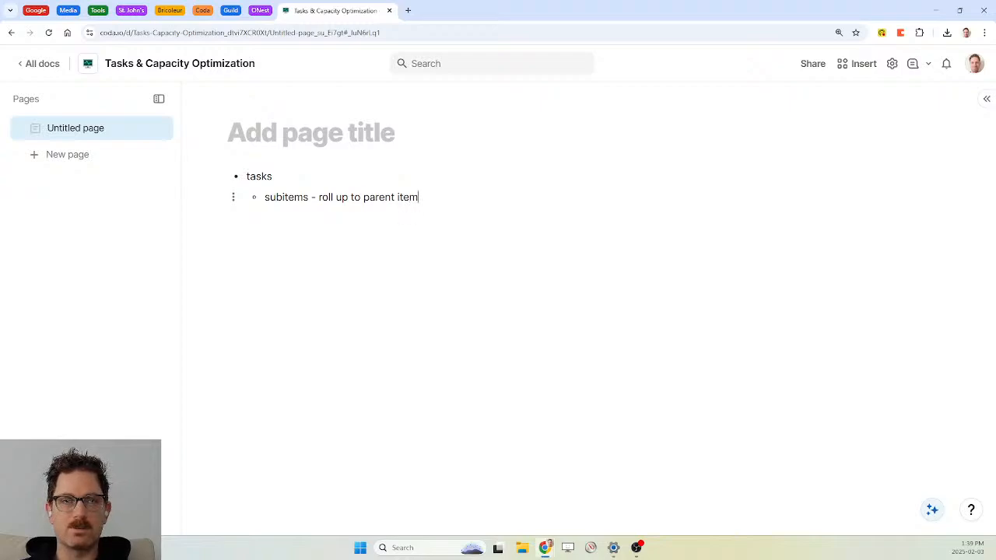
Add the sub-item 'morning/afternoon' under tasks, then start a new top-level bullet
key("Return")
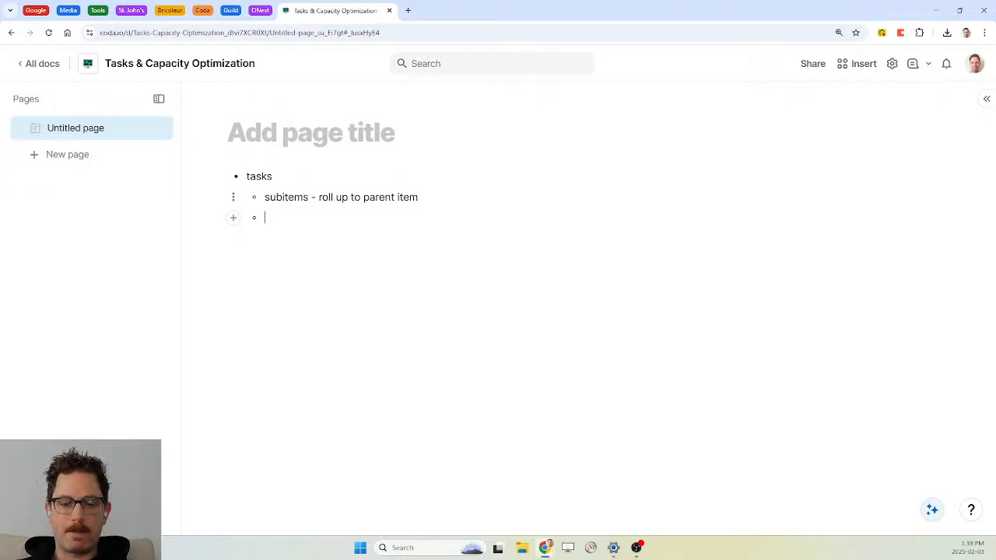
type("morning/a")
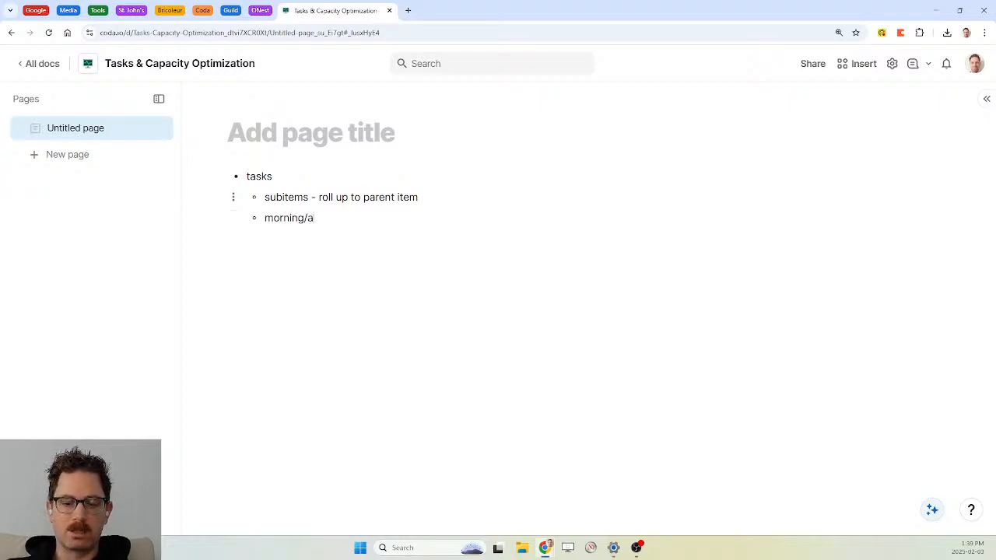
type("fternboo")
key("BackSpace")
key("BackSpace")
key("BackSpace")
type("oon")
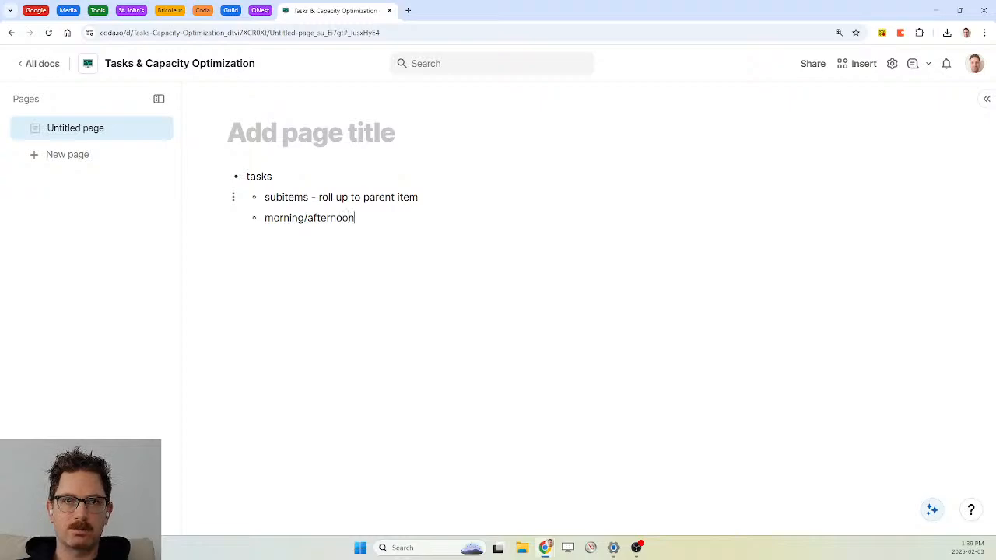
key("Return")
key("shift+Tab")
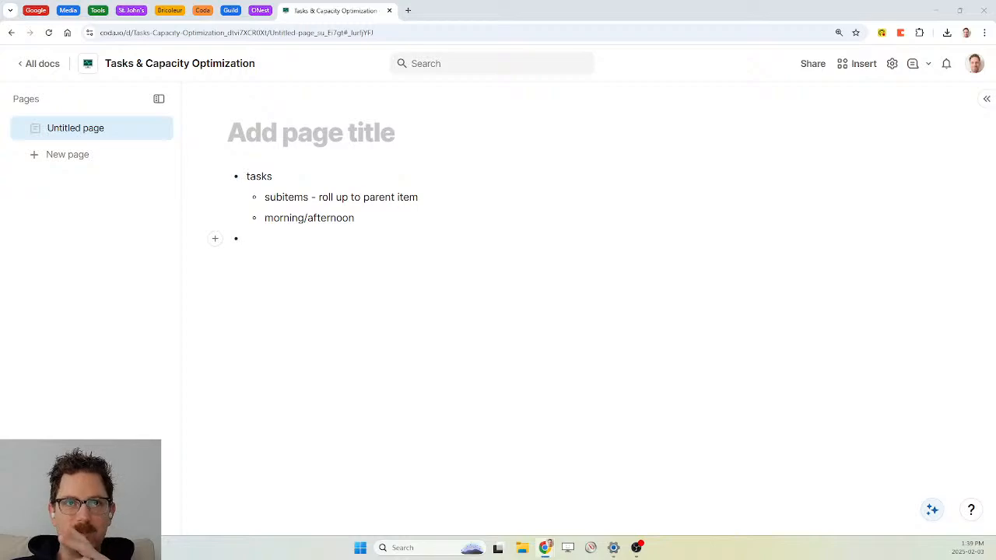
Add 'daily/weekly view' with sub-items on weekly board rows, creating rows 3 months ahead, and rolling-window automation
type("dai")
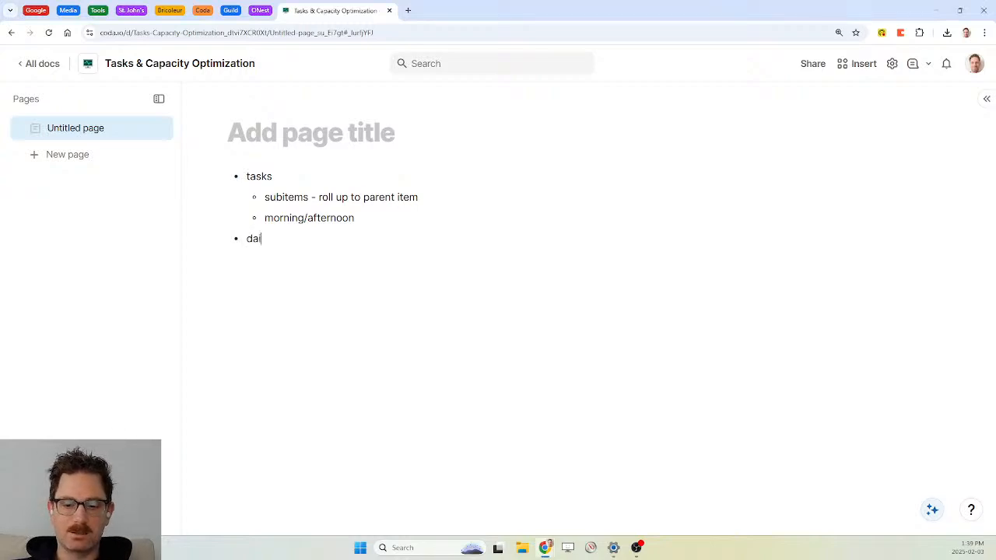
type("ly/weekly view")
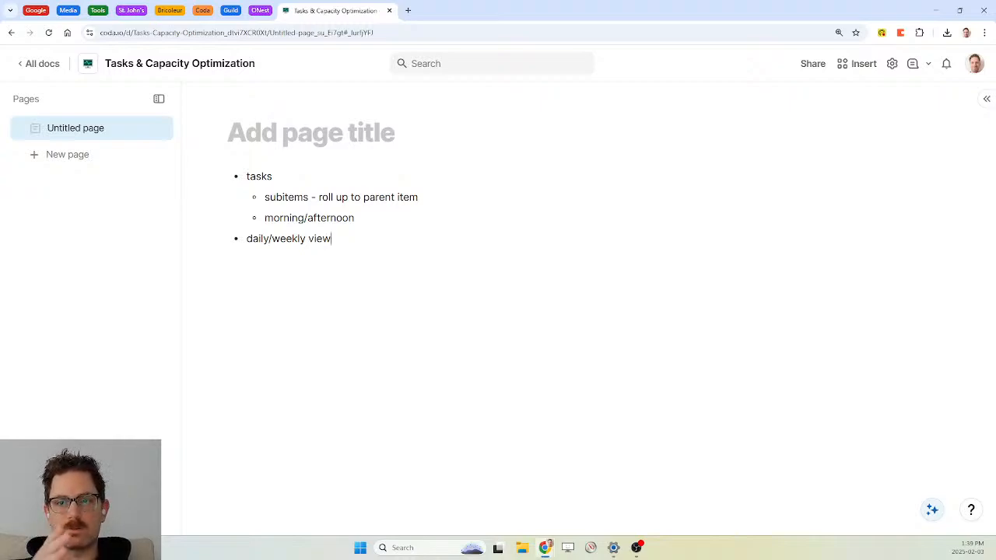
key("Return")
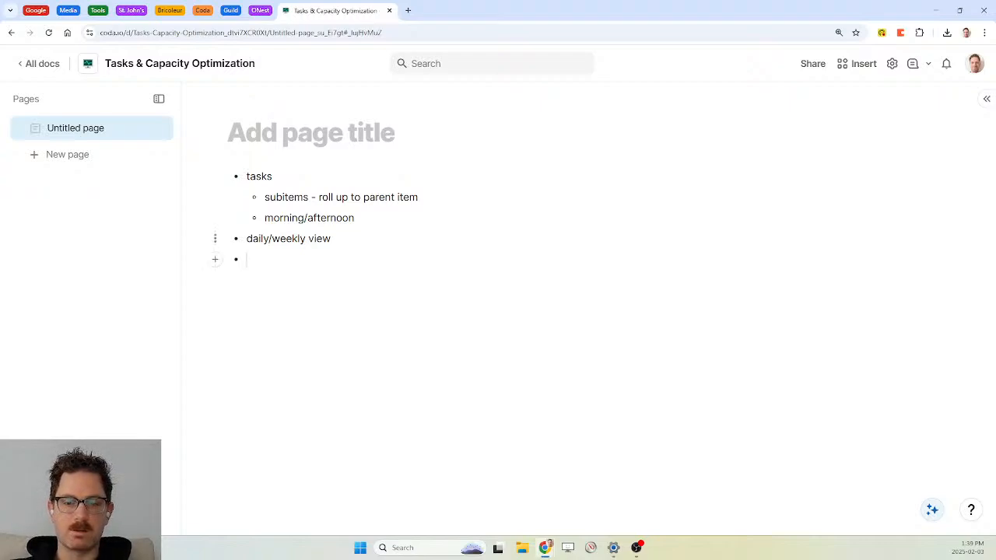
key("Tab")
type("row")
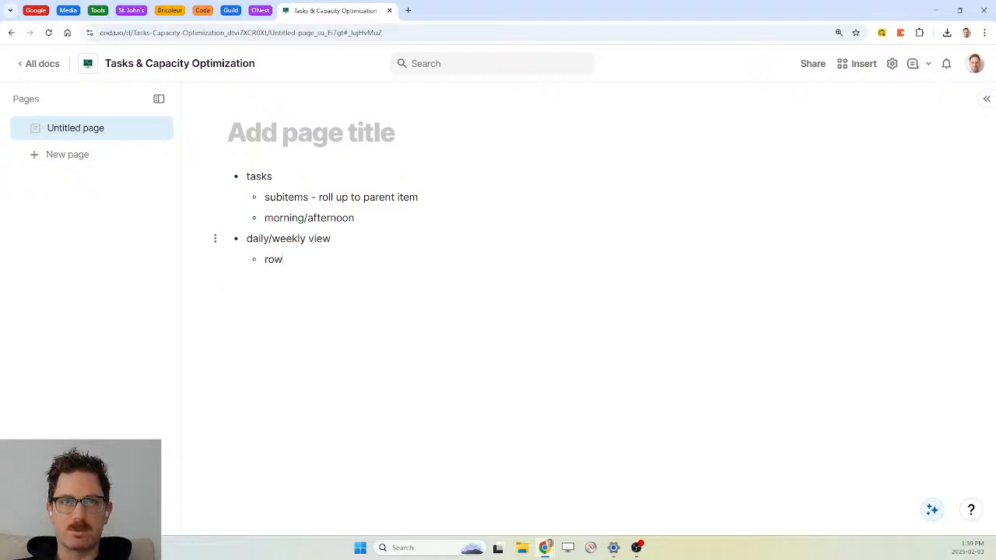
type(" for each week")
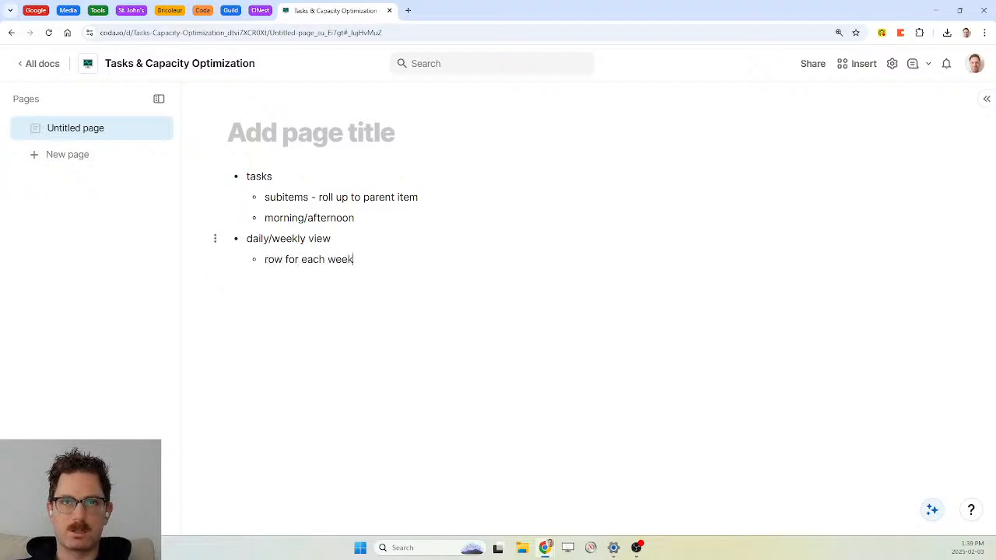
type(", group acro")
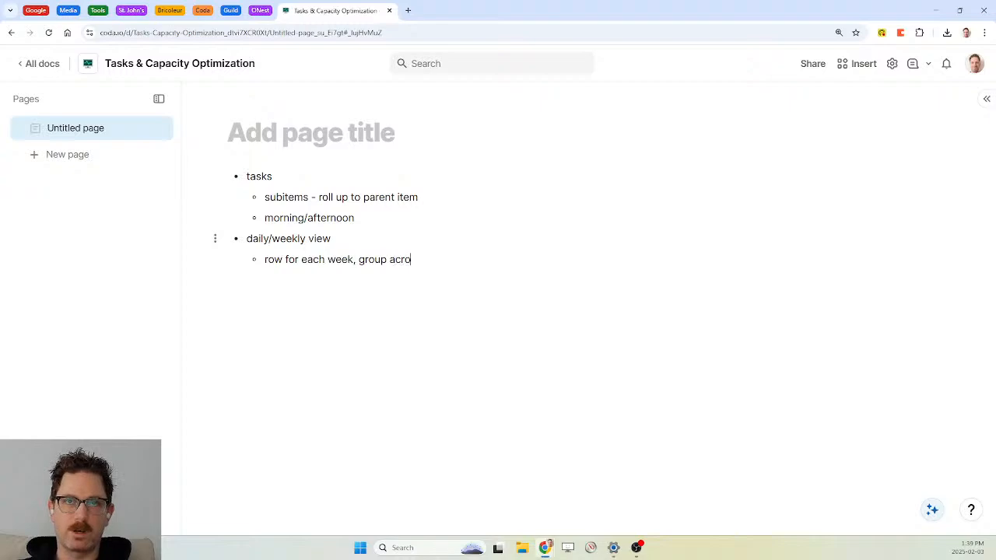
type("ss top (board)")
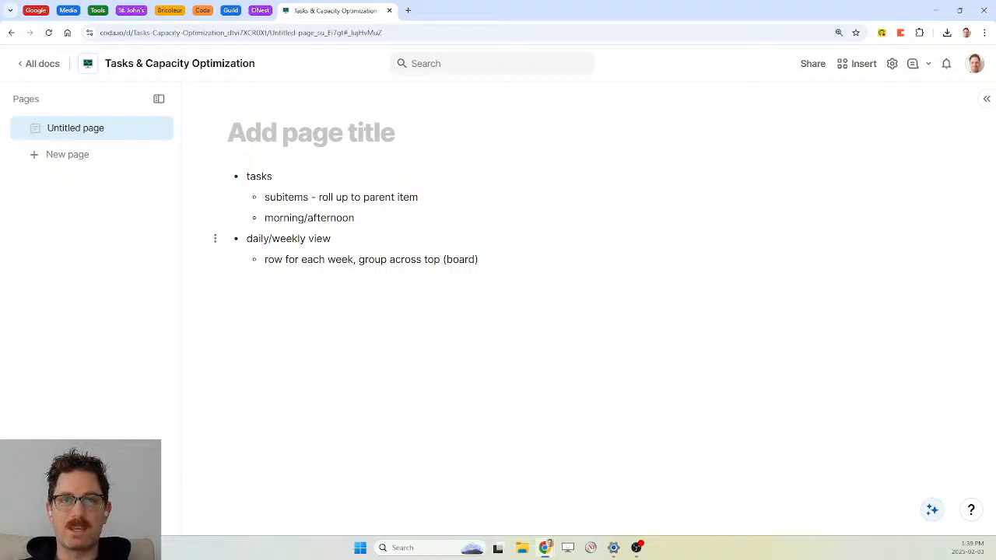
key("Return")
type("create rows i")
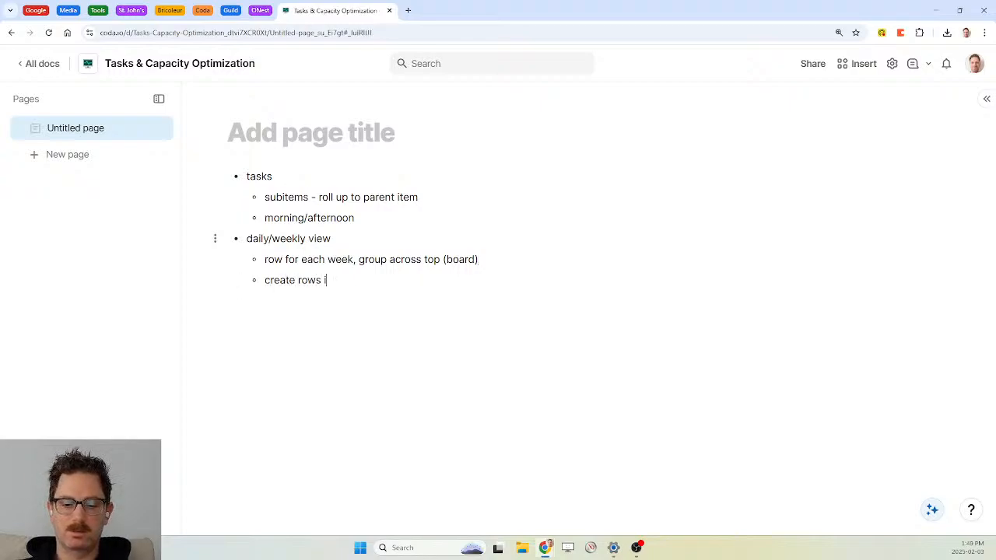
type("n advance (3 months out?)")
key("Return")
type("rolling window - automation")
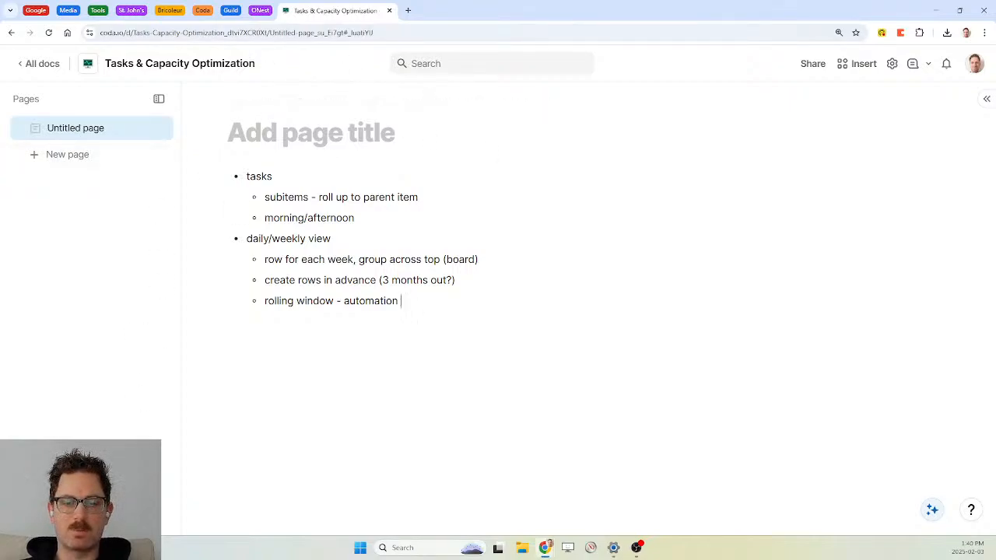
Add 'due dates movements' as a sub-item under tasks, below morning/afternoon
left_click(357, 218)
key("Return")
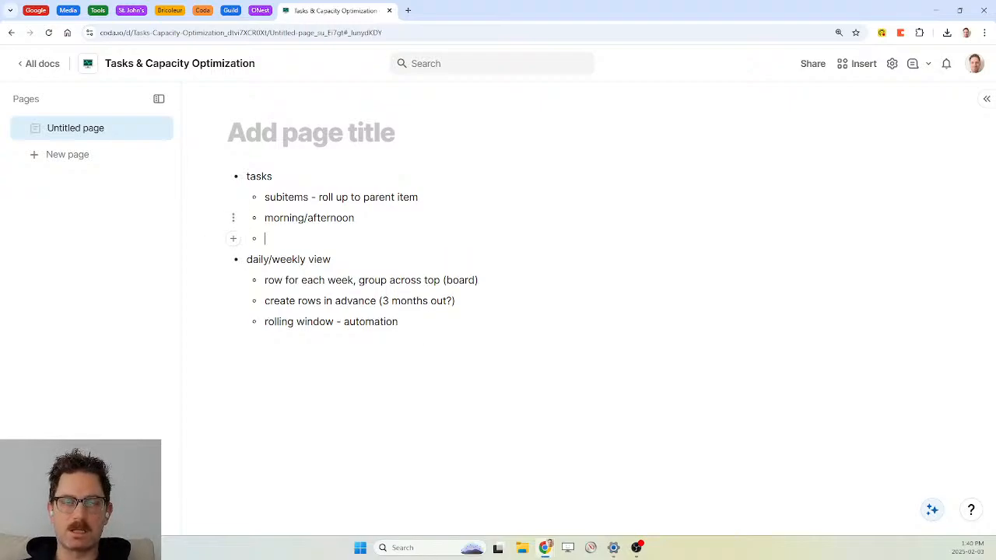
type("d")
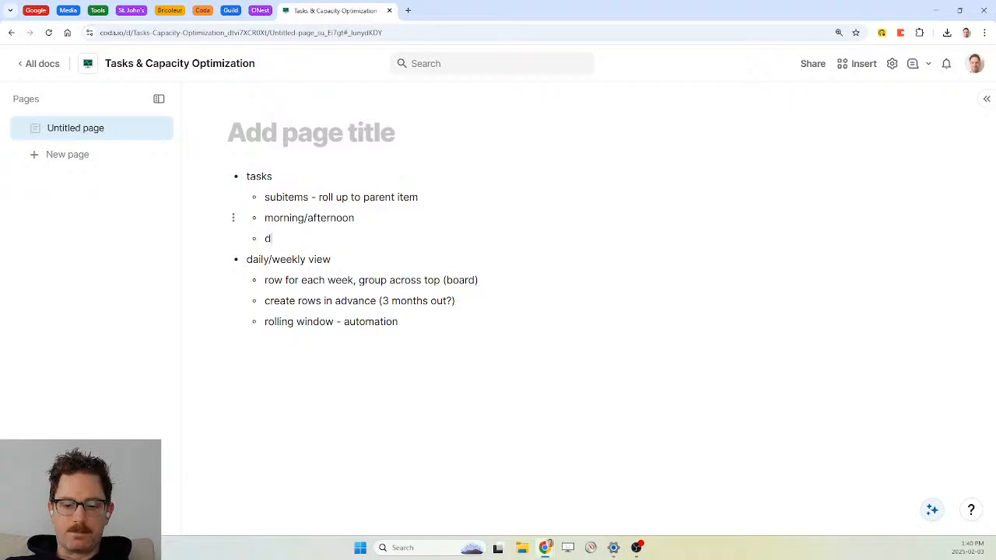
type("ue dates movements")
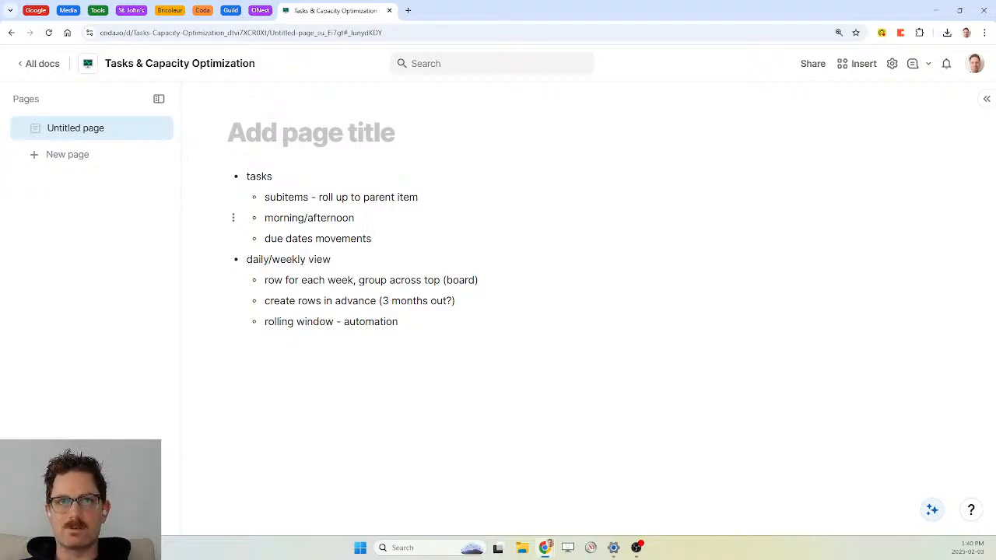
Add a top-level 'task changes' bullet with sub-items task, changed due date, duration and status
key("Return")
key("shift+Tab")
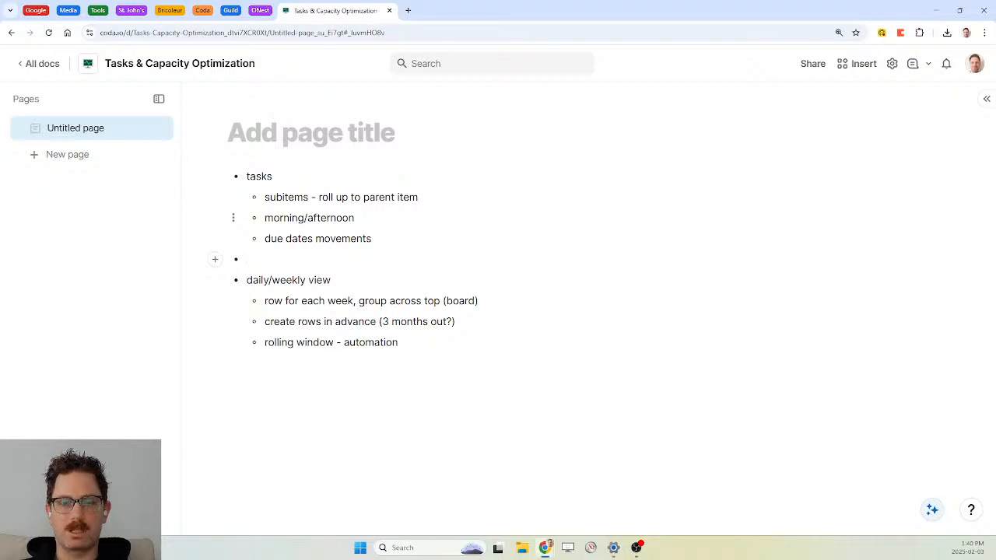
type("task changes")
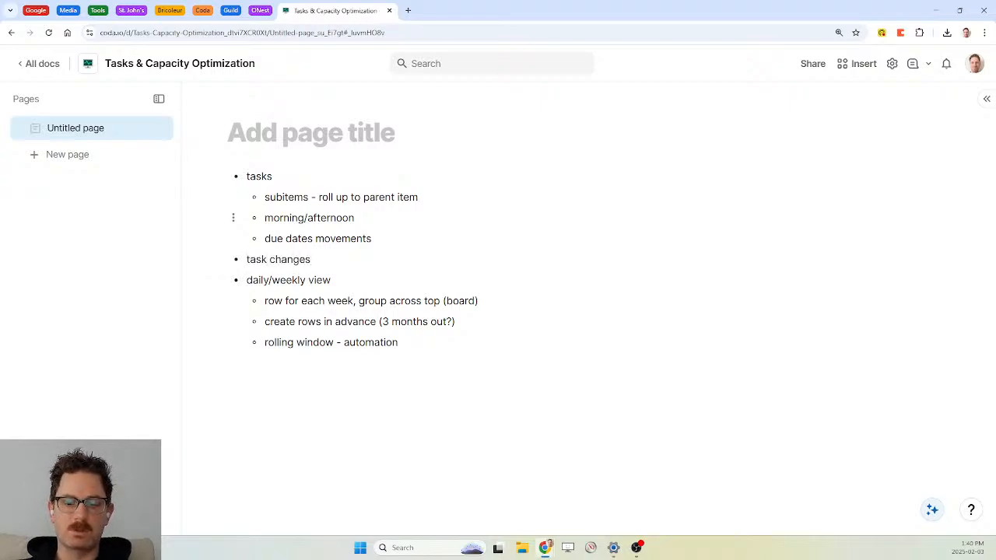
key("Return")
key("Tab")
type("task")
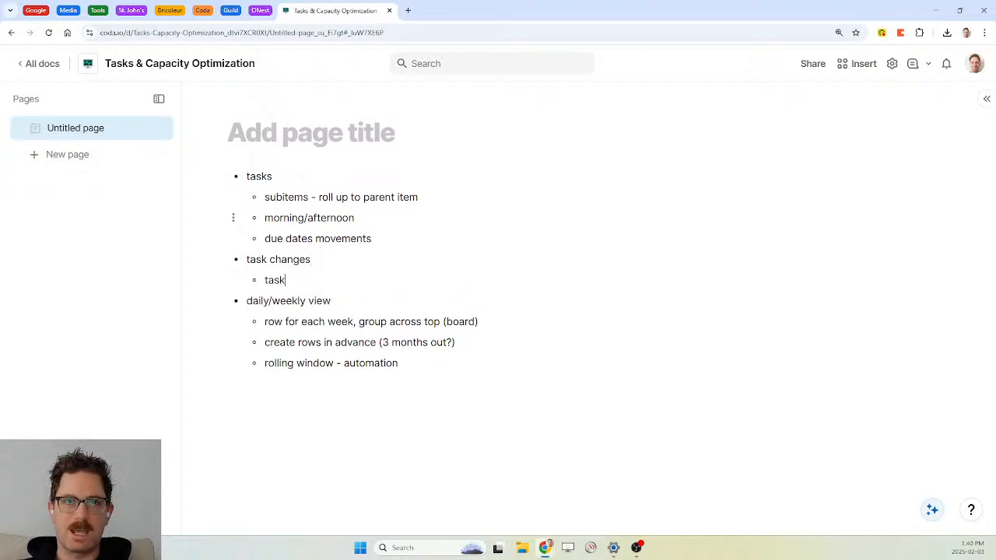
key("Return")
type("c")
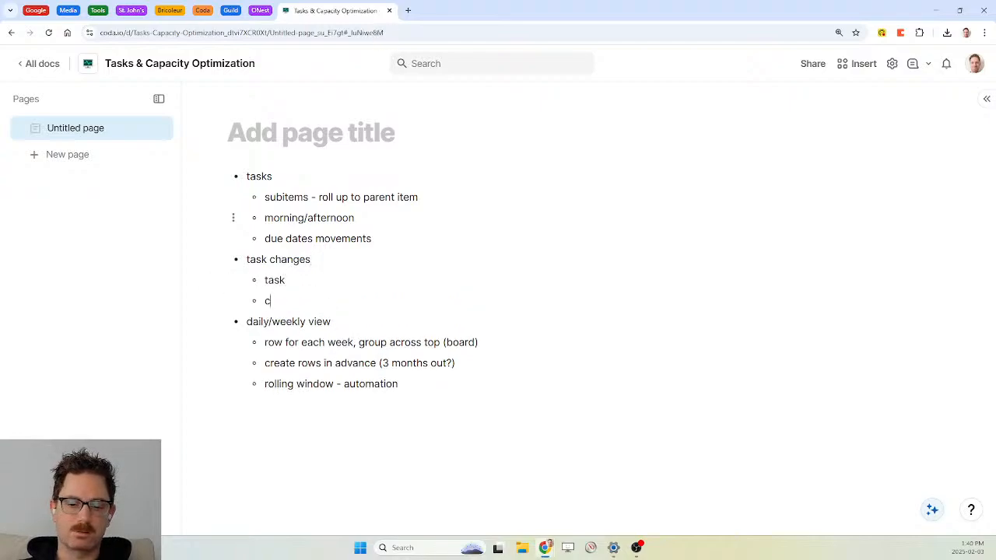
type("hanged due date")
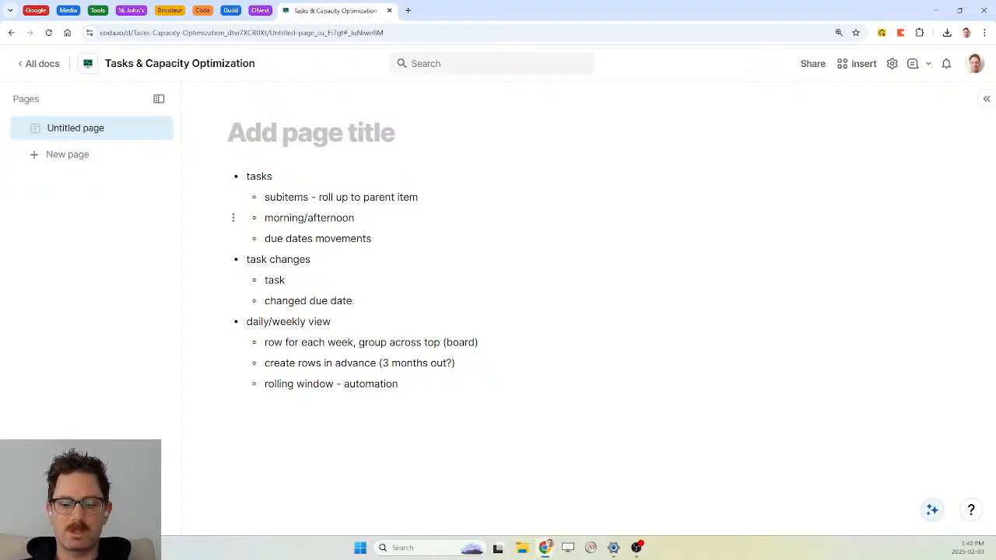
key("Return")
type("duration")
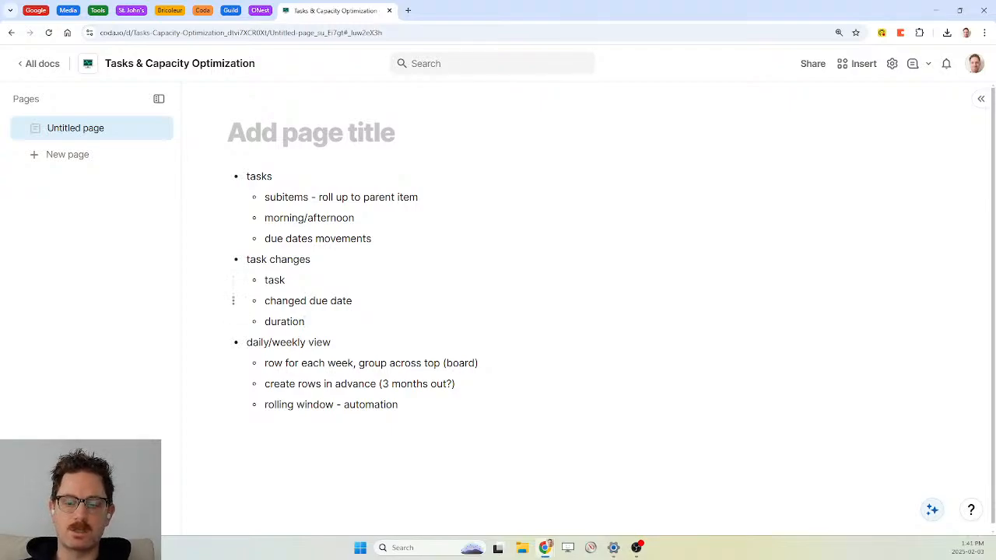
key("Return")
type("status")
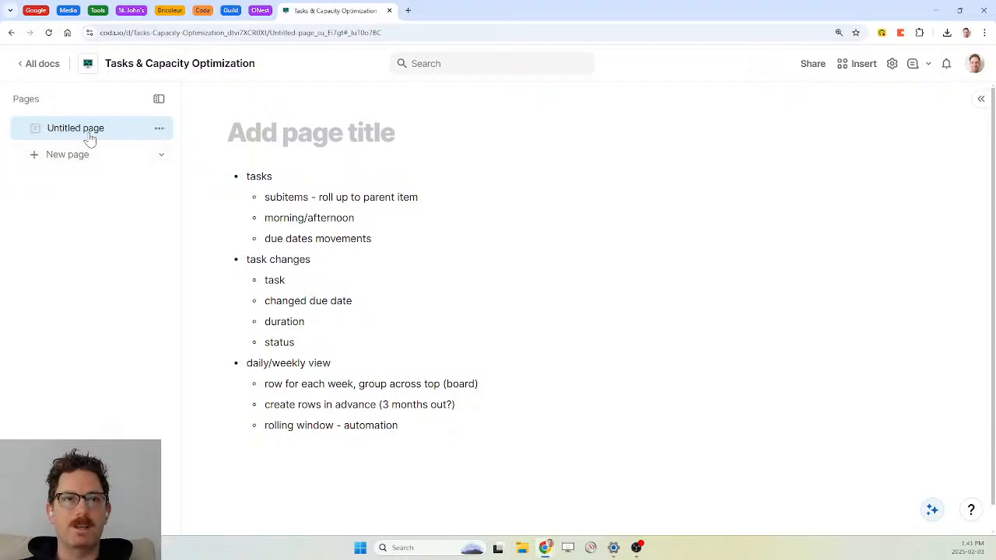
Create a page titled 'Backend' and give it a ninja icon
left_click(70, 156)
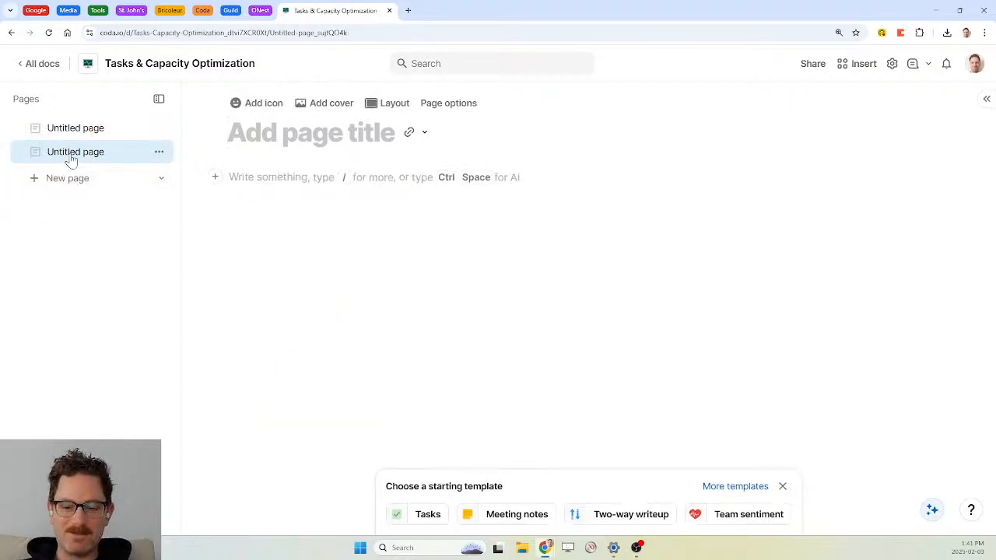
type("Backedn")
key("BackSpace")
key("BackSpace")
type("nd")
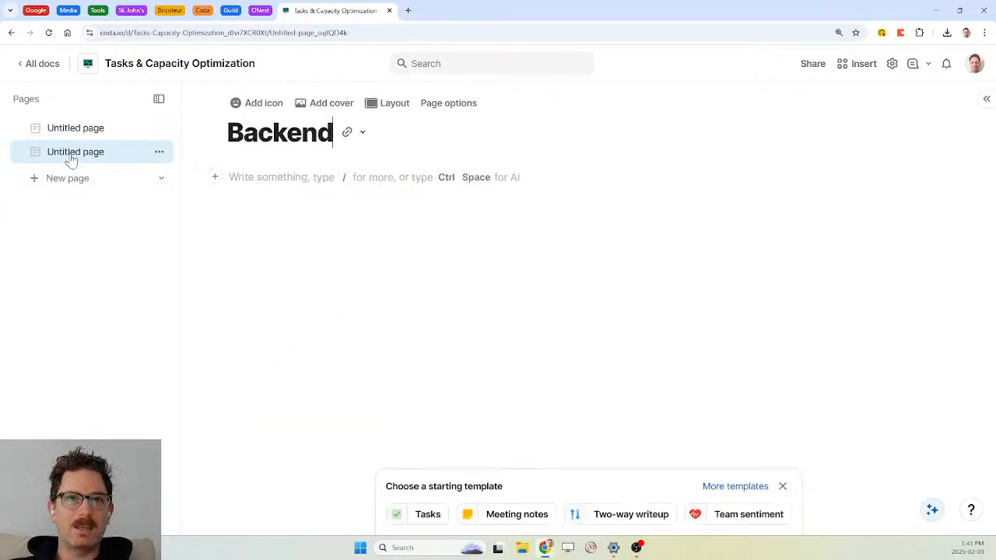
left_click(243, 109)
type("hide")
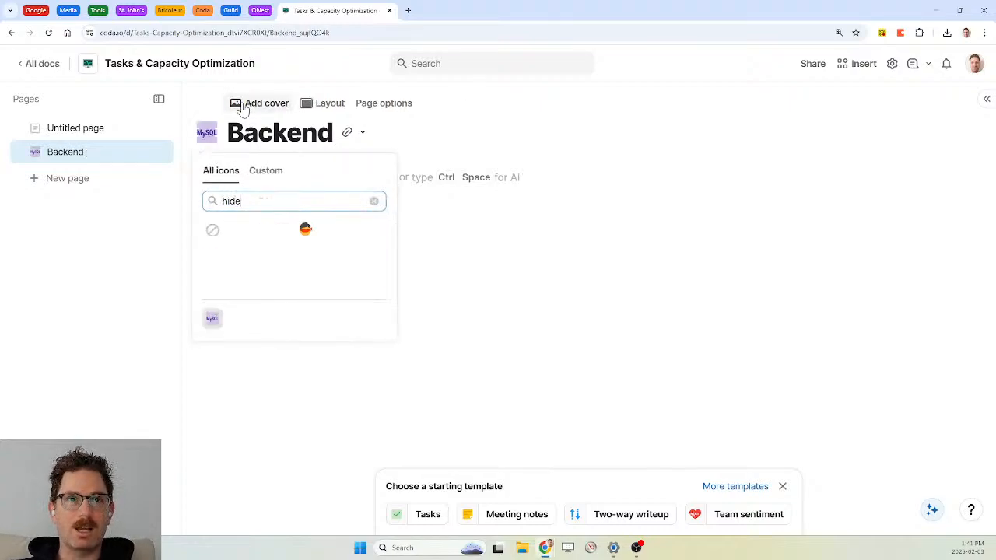
left_click(306, 229)
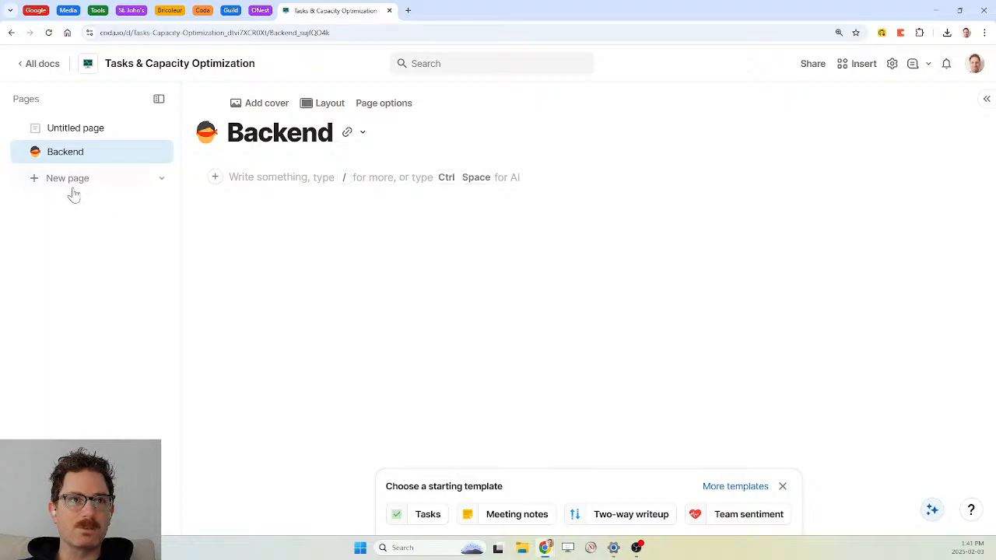
Create a 'Settings' page with a sliders icon and nest it under Backend
left_click(73, 185)
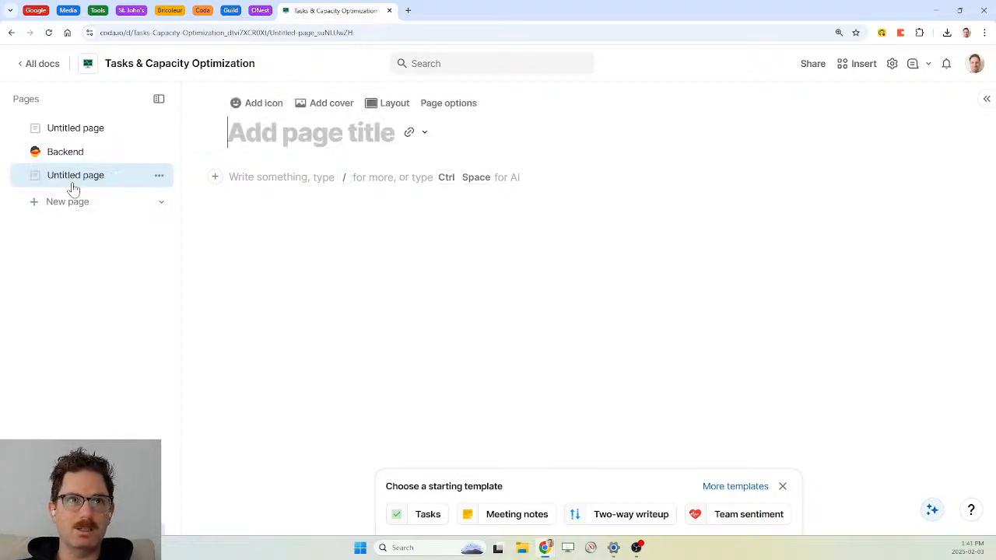
type("Settings")
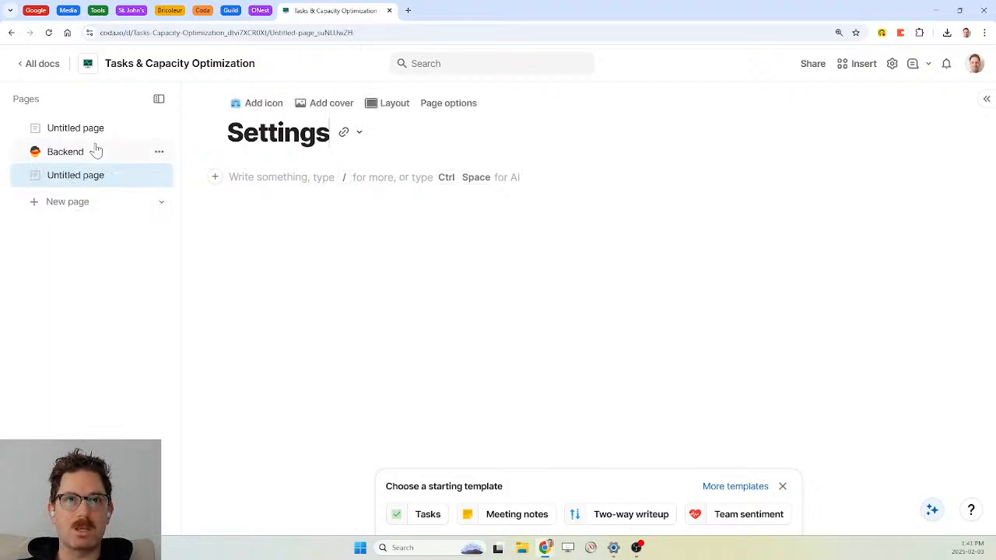
left_click(233, 105)
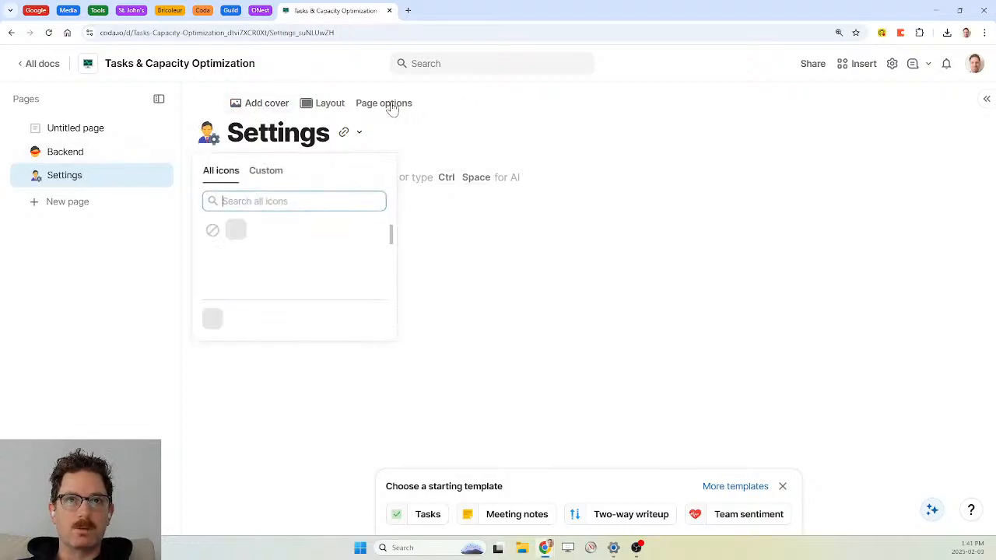
left_click(350, 229)
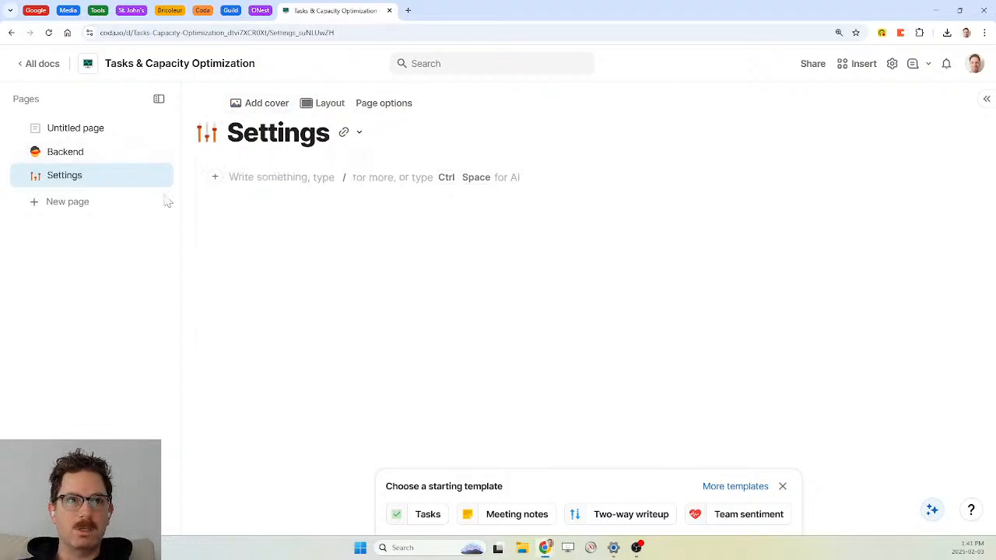
left_click_drag(92, 183, 84, 150)
left_click(203, 11)
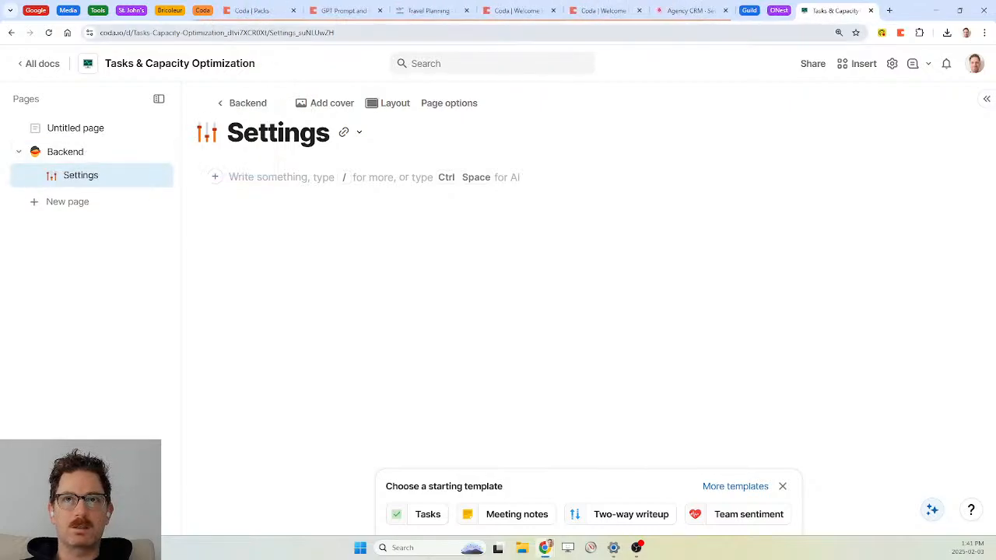
Paste the Modal Lines section (line formula, width 2000, height 2, colour #406080) onto the Settings page
left_click(664, 16)
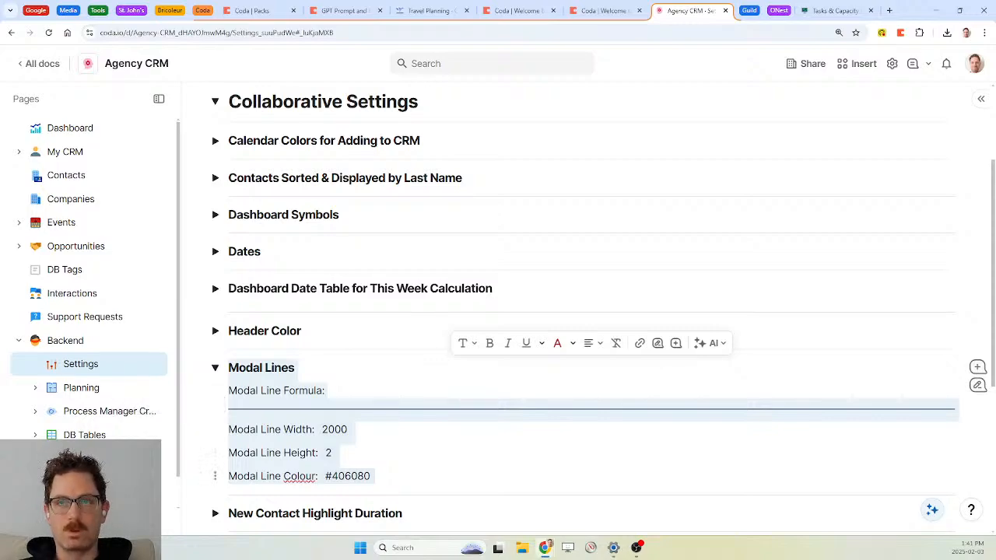
left_click(830, 12)
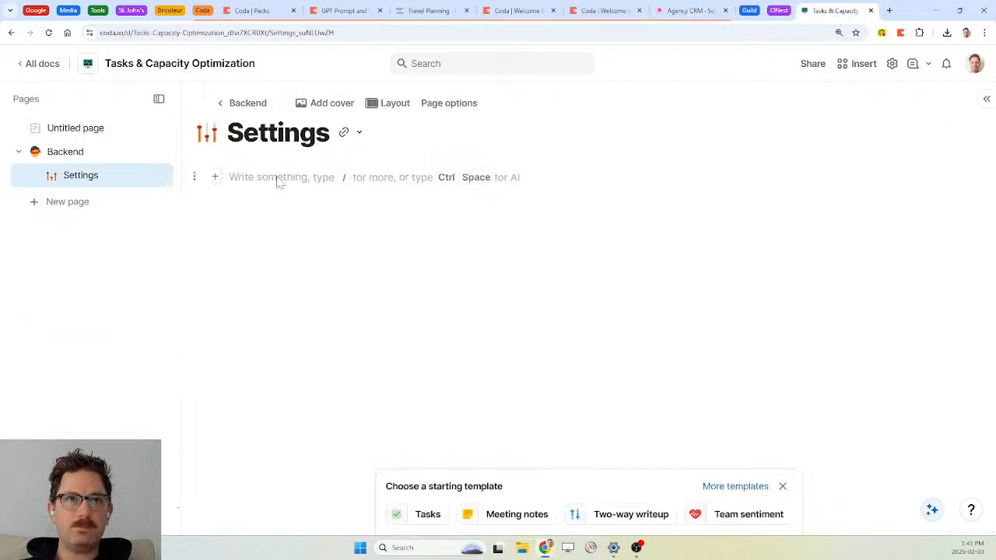
left_click(229, 177)
type("Modal Lines Modal Line Formula: Modal Line Width: 2000 Modal Line Height: 2 Modal Line Colour: #406080")
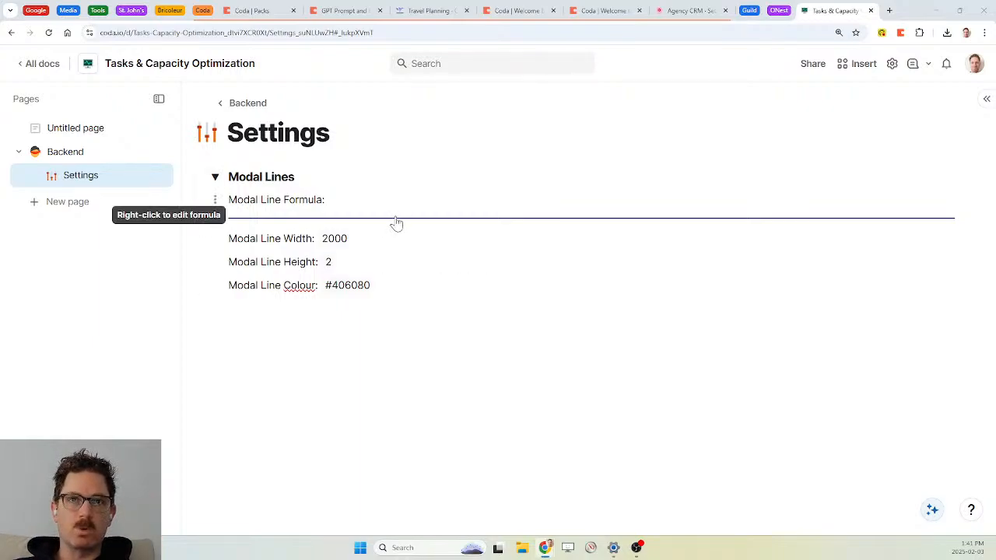
Open the Modal Line Formula, Rectangle(Modal Line Width, Modal Line Height, Modal Line Color), for editing
left_click(371, 225)
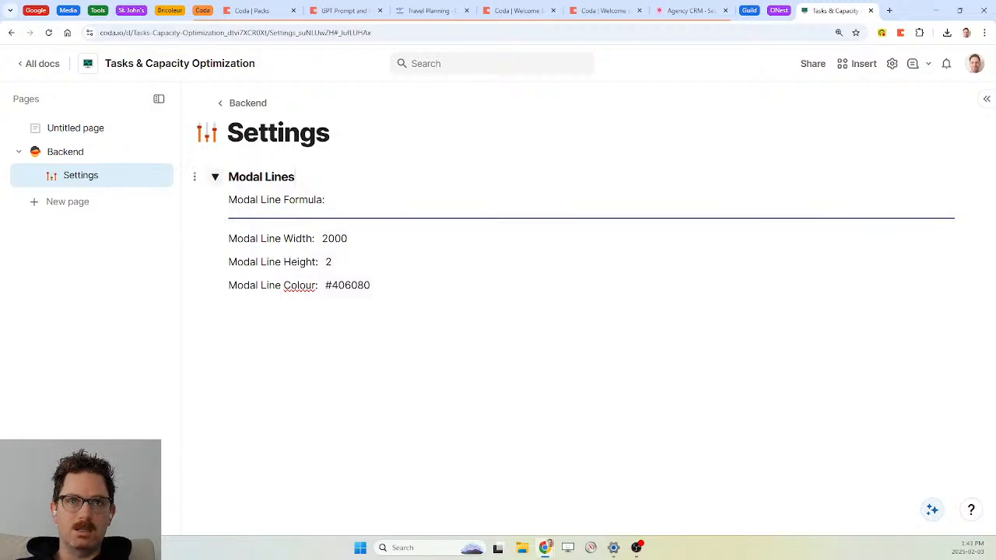
right_click(372, 225)
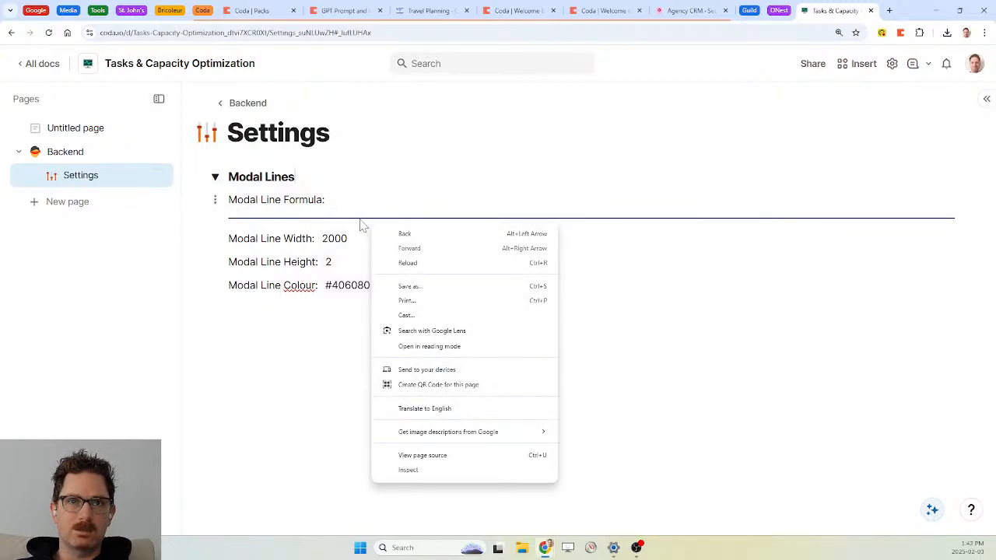
right_click(361, 225)
right_click(336, 224)
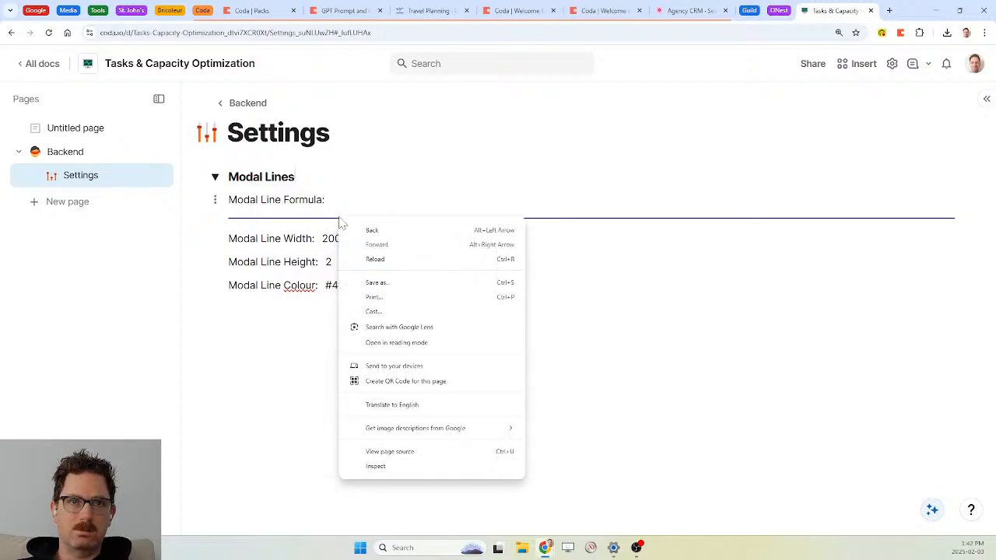
right_click(321, 225)
right_click(312, 223)
right_click(300, 226)
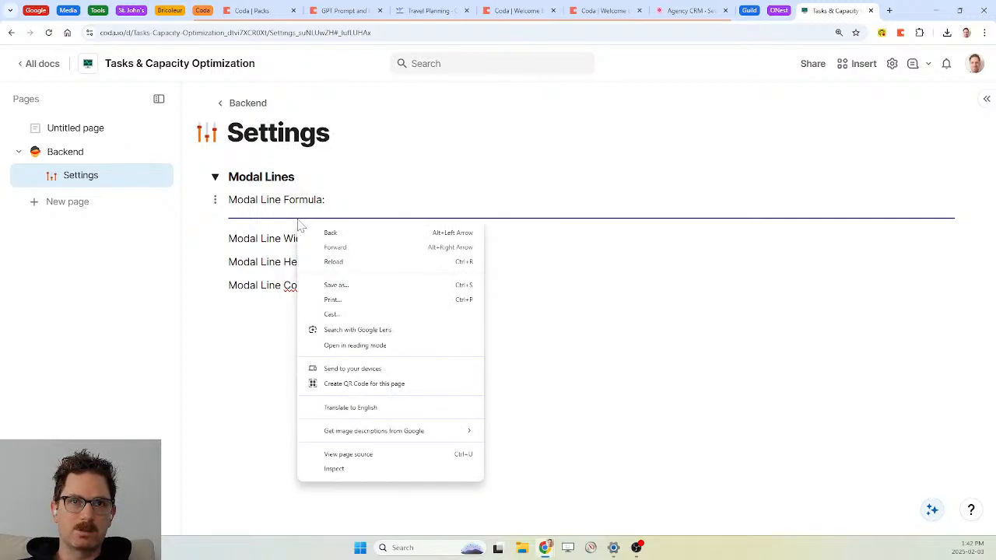
left_click(579, 237)
right_click(562, 220)
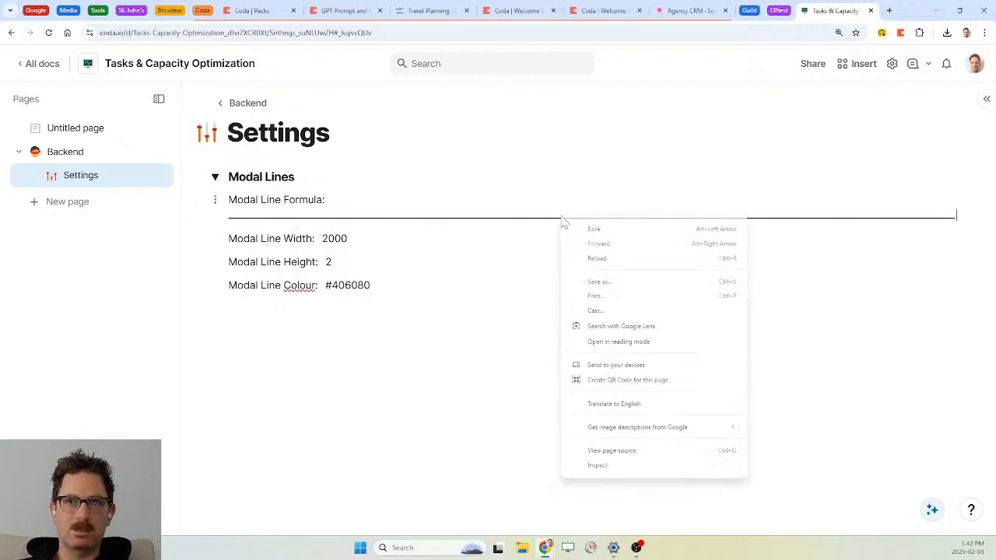
left_click(550, 224)
left_click(549, 222)
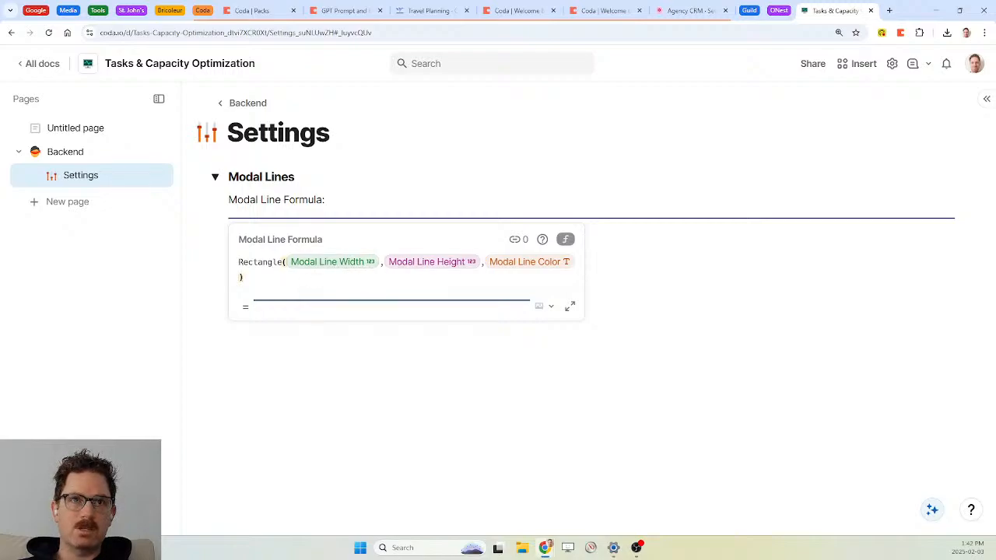
Close the formula editor and try Modal Line Height values 4 and 40 before restoring 2
key("Escape")
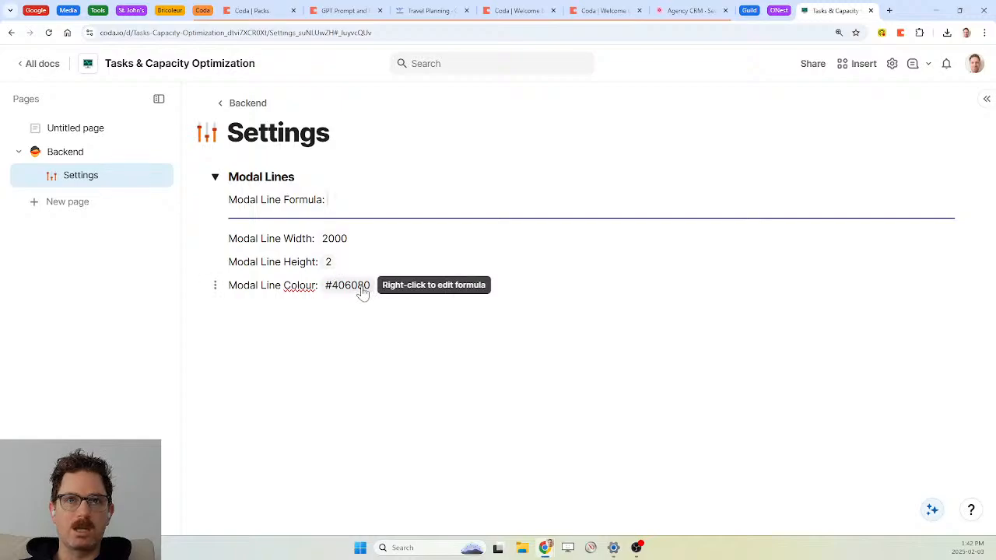
right_click(329, 265)
key("BackSpace")
type("4")
key("Return")
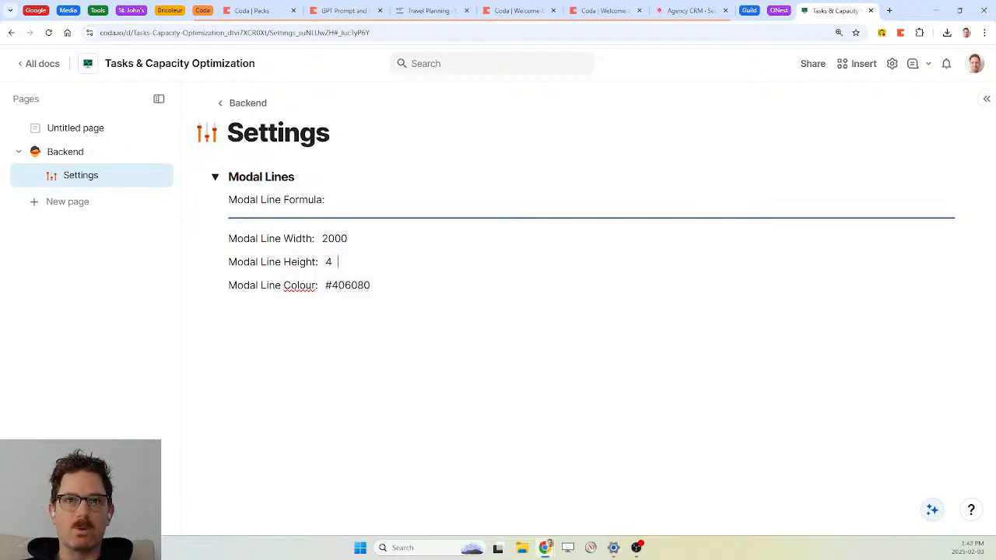
right_click(329, 264)
type("0")
key("Return")
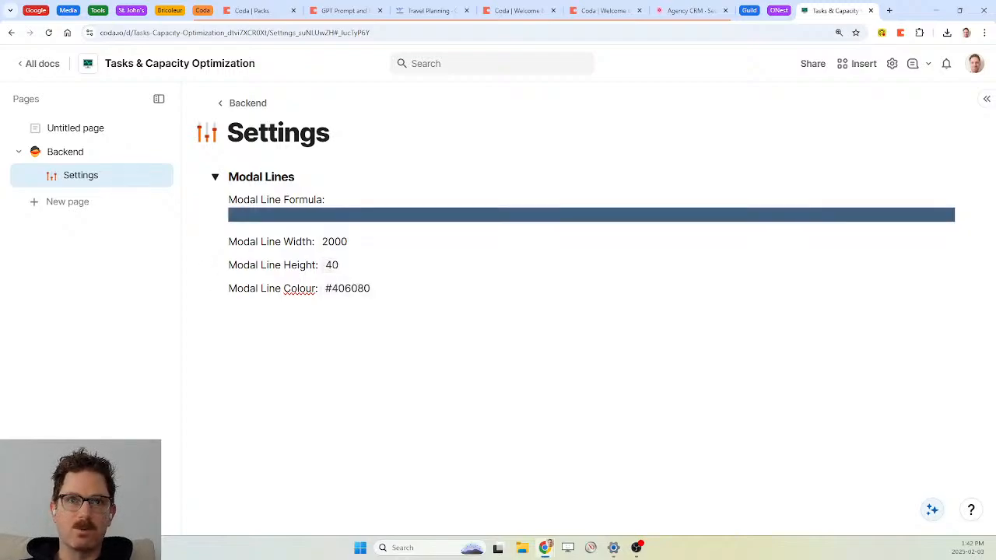
right_click(331, 267)
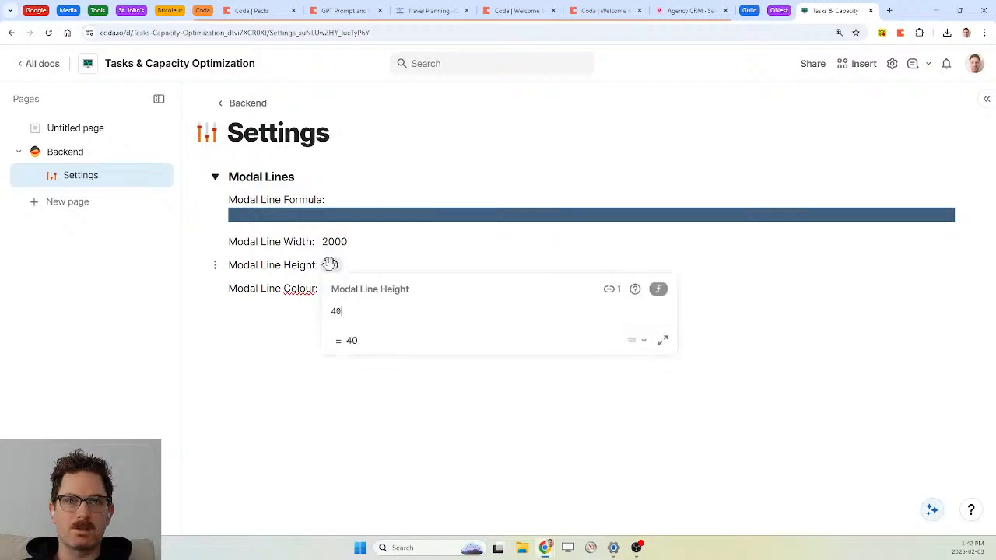
key("BackSpace")
type("2")
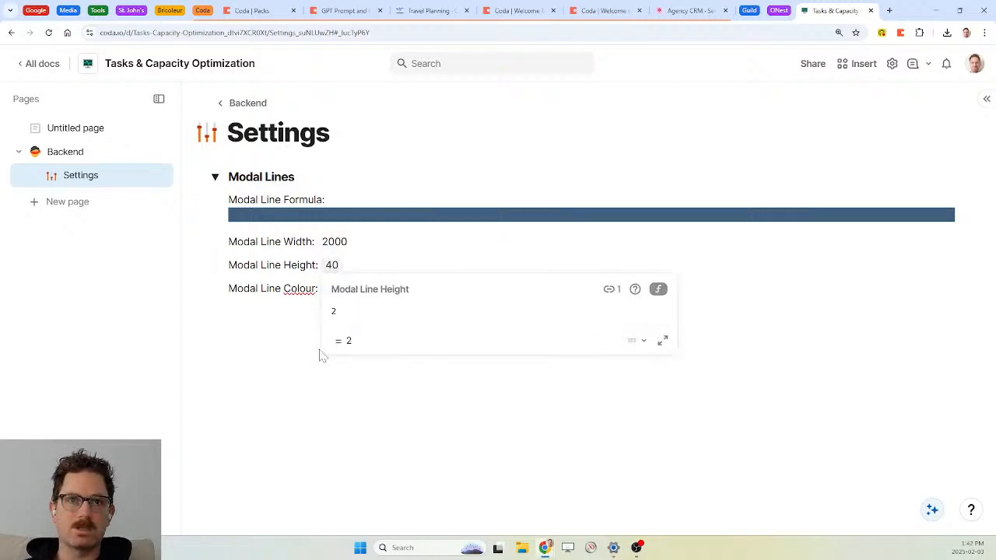
key("Return")
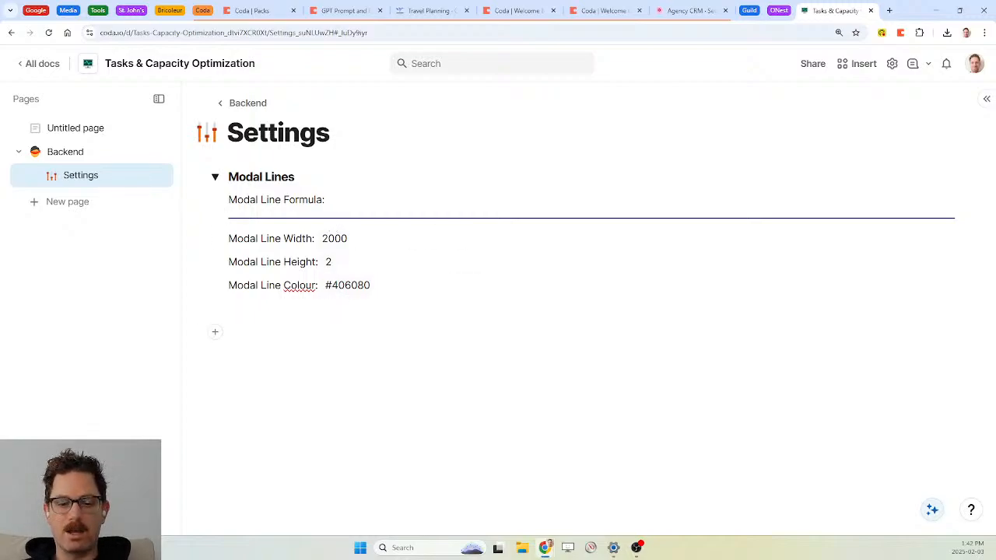
type("@modal")
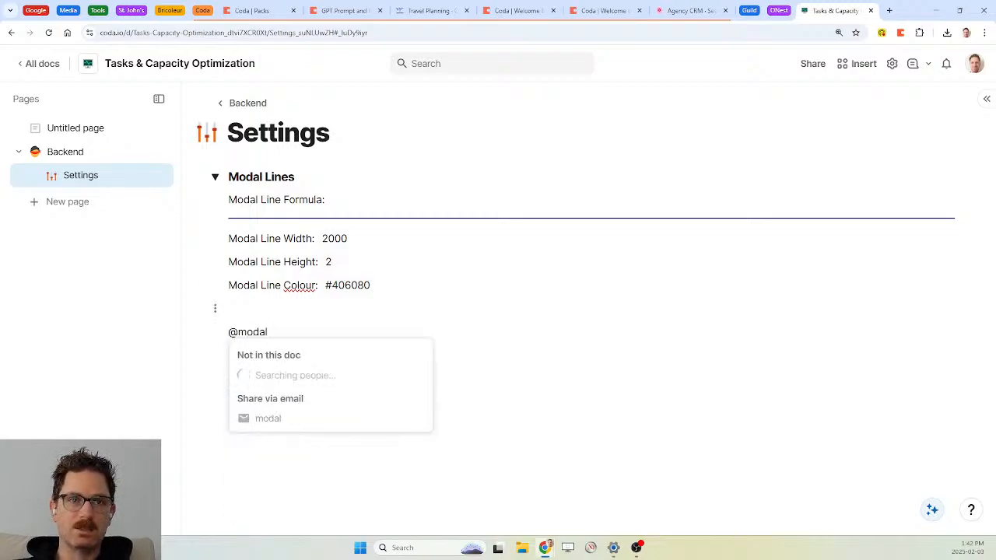
key("BackSpace")
key("BackSpace")
key("BackSpace")
key("BackSpace")
key("BackSpace")
key("BackSpace")
key("Return")
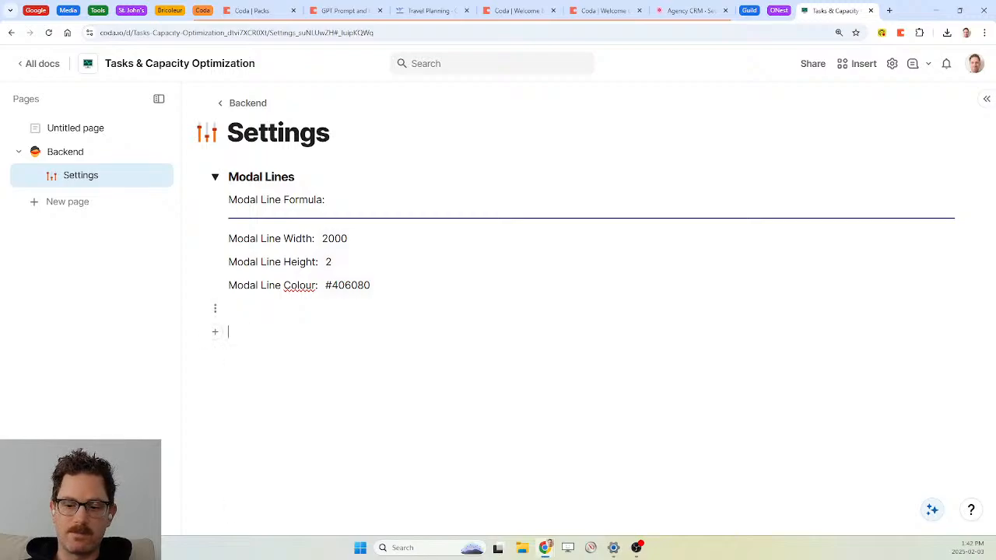
type("=modal")
key("Tab")
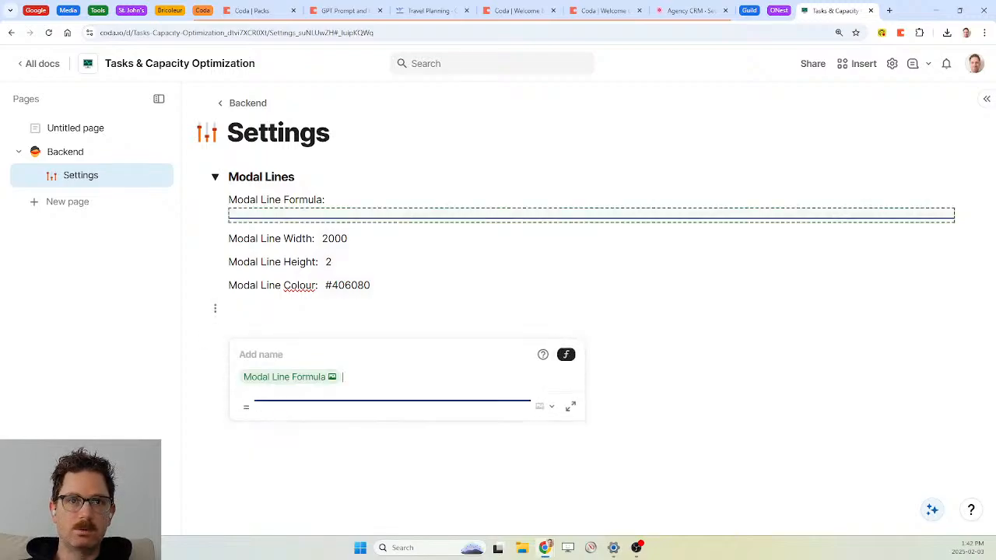
key("Return")
key("Return")
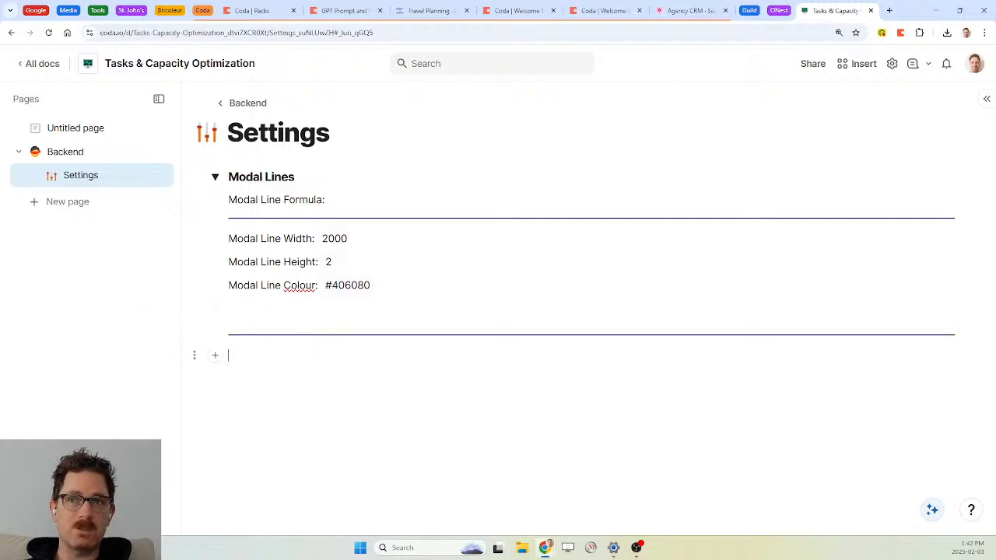
key("BackSpace")
key("BackSpace")
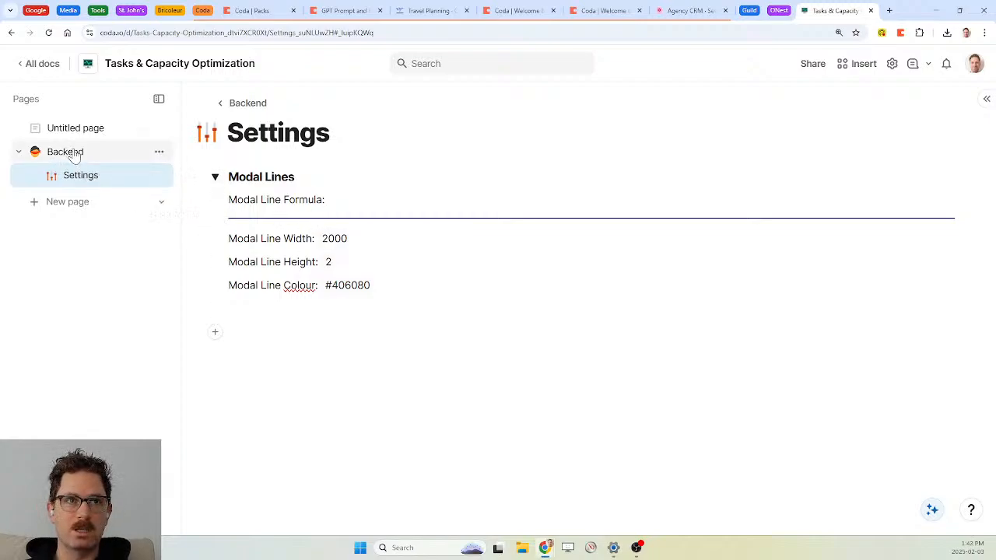
Create a subpage named 'ST Tasks' under the Backend page
left_click(159, 153)
mouse_move(216, 173)
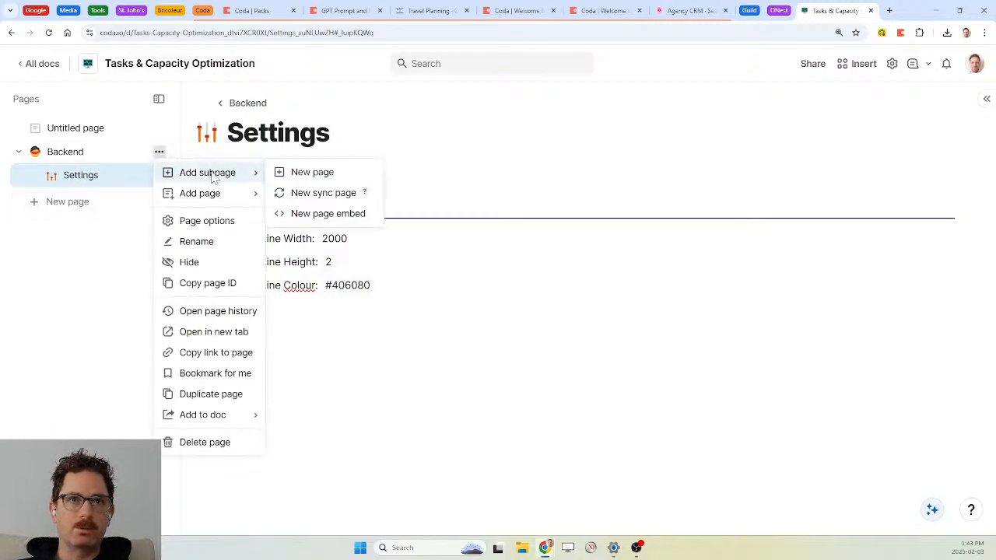
left_click(308, 173)
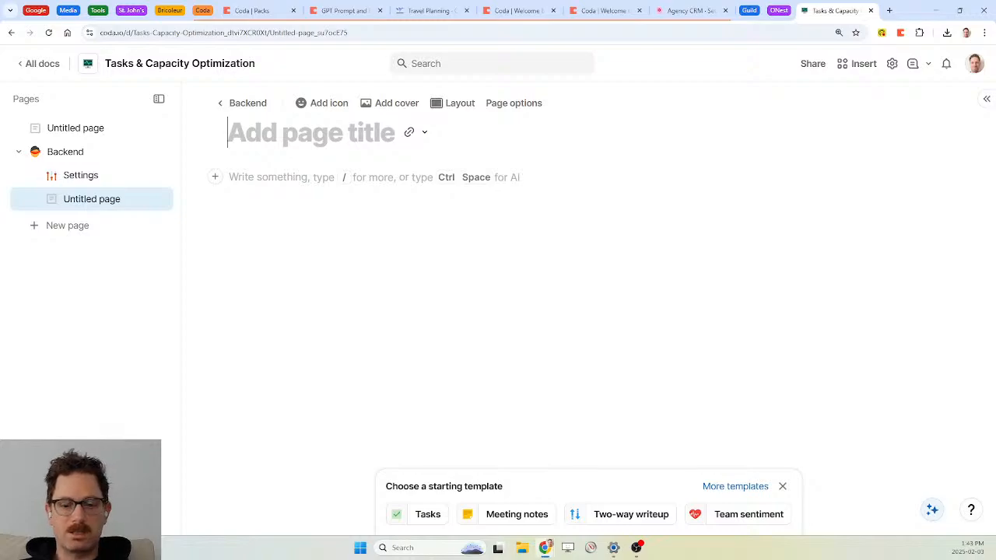
type("ST")
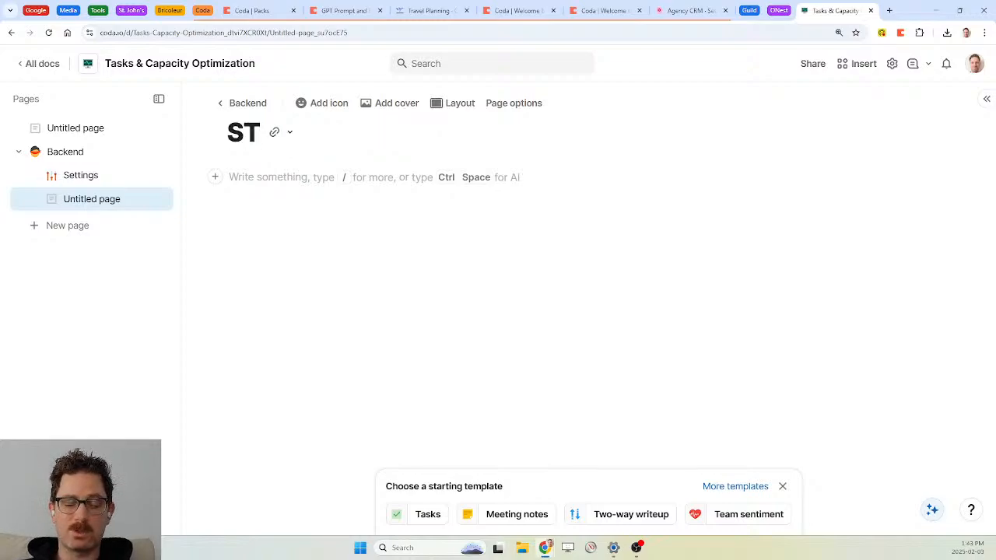
type(" Tasks")
Insert a table on the page and title it 'ST Tasks' using /table
key("Return")
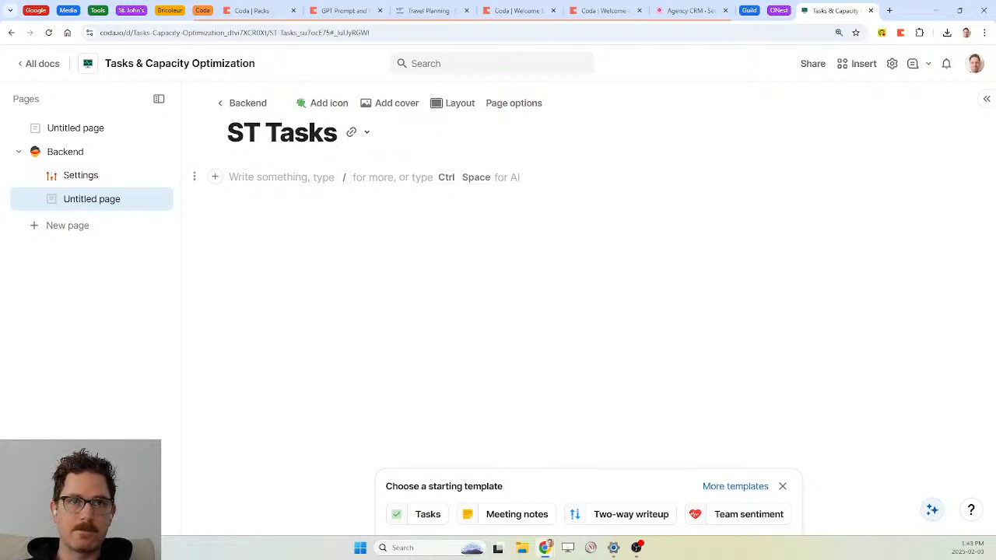
type("/tab")
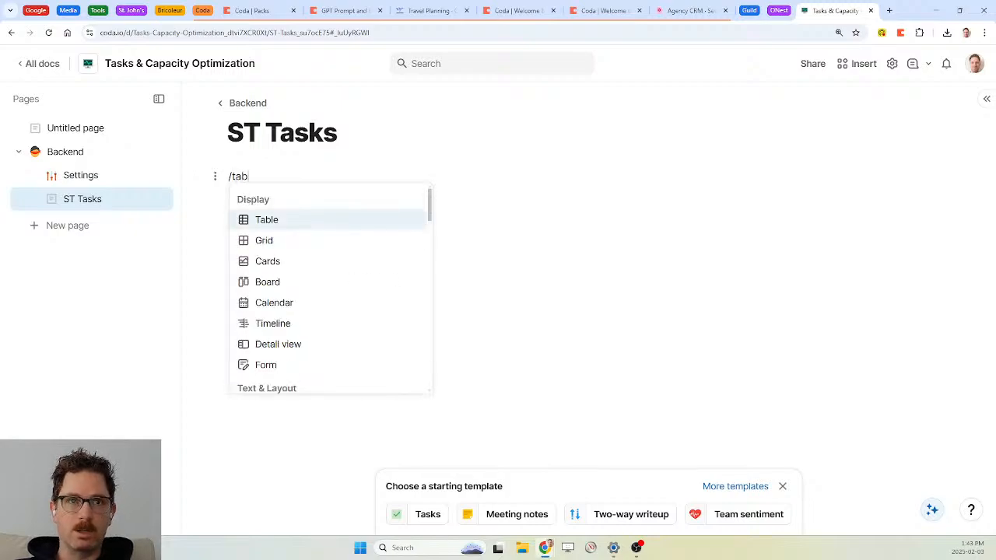
key("Return")
type("ST Tasks")
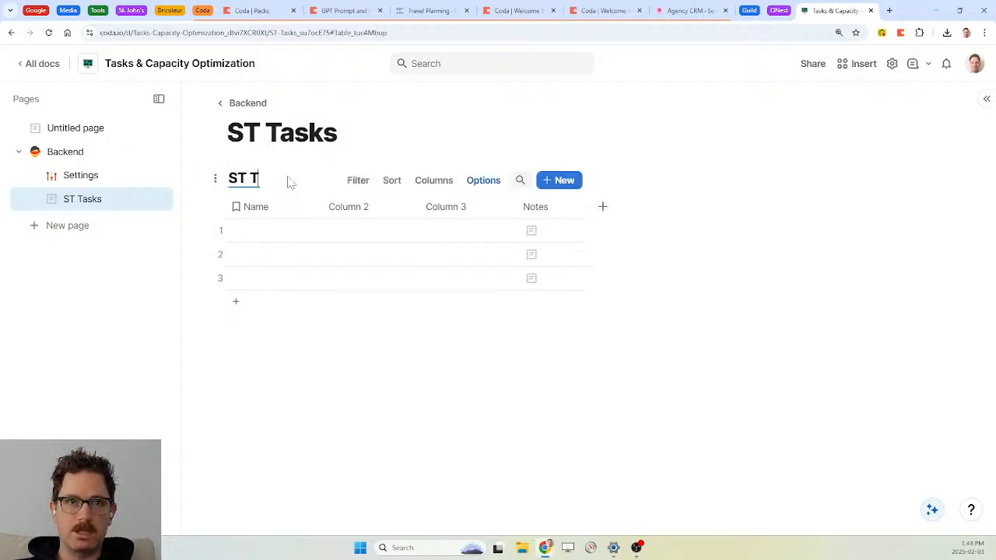
Rename the Name column to 'Task' and delete Column 2, Column 3 and Notes
left_click(261, 211)
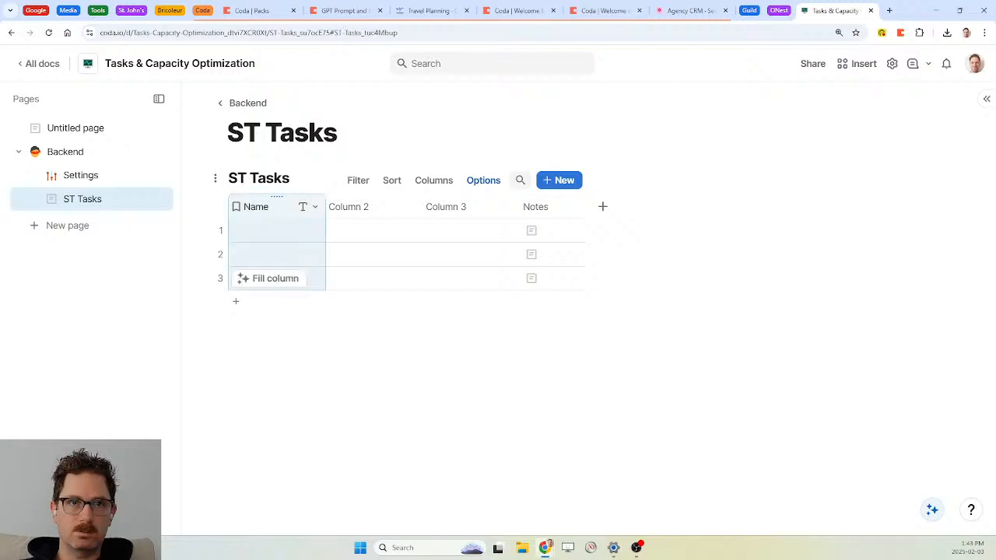
type("N")
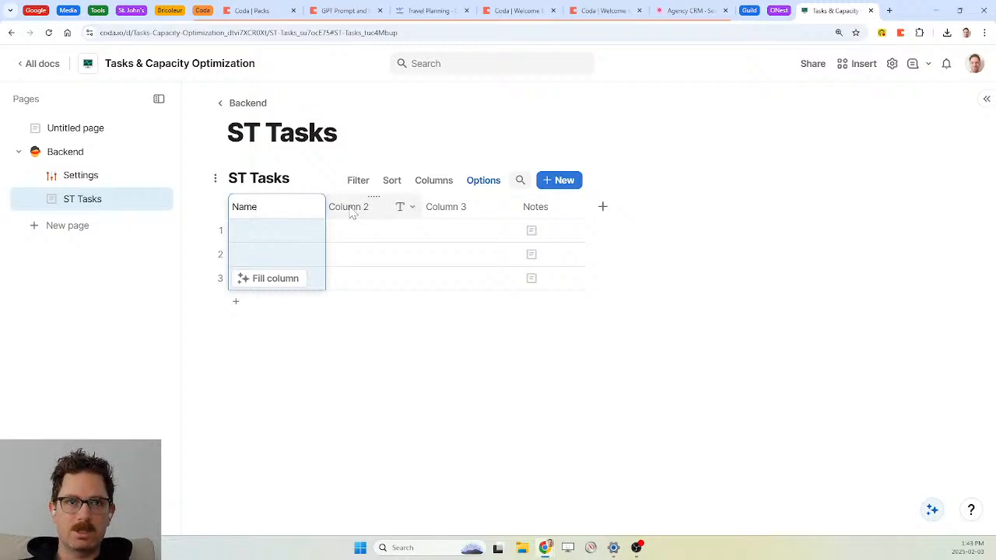
key("BackSpace")
key("BackSpace")
type("Task")
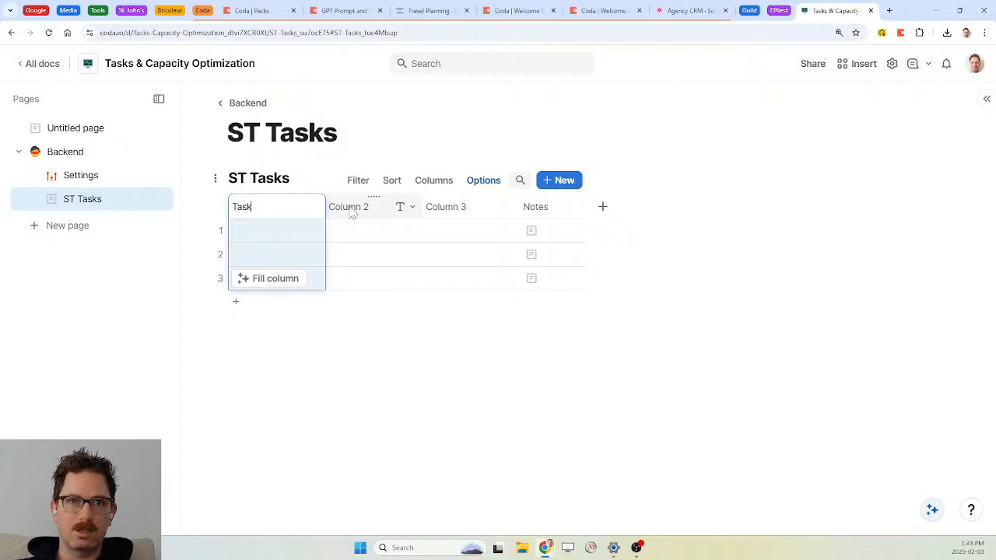
left_click(362, 211)
key("Delete")
key("Delete")
key("Delete")
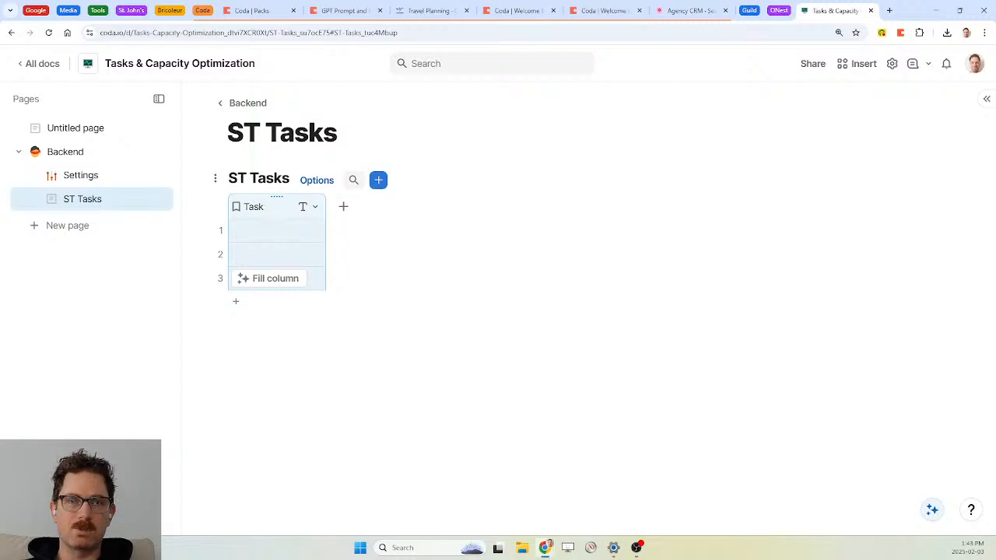
Add a Status select-list column from the column presets
left_click(343, 207)
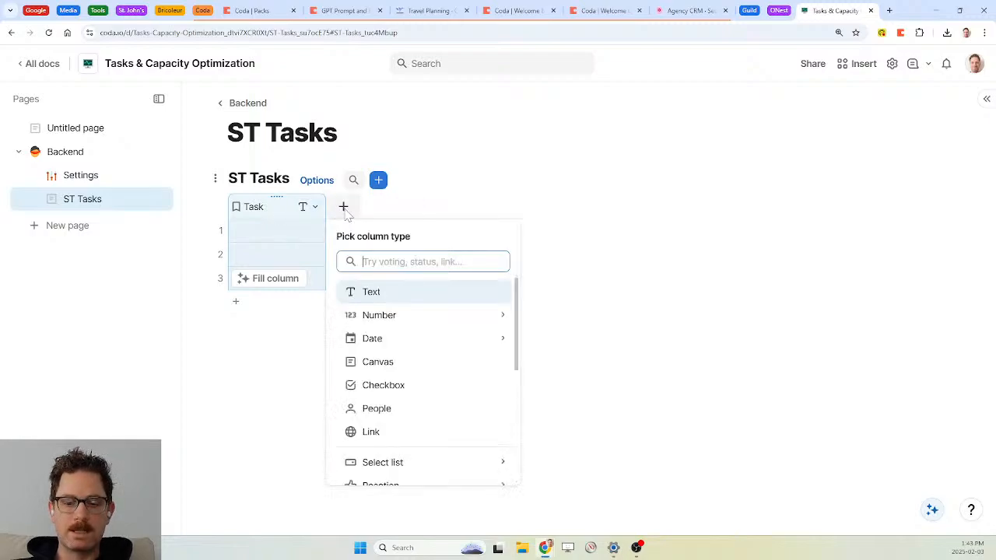
type("stat")
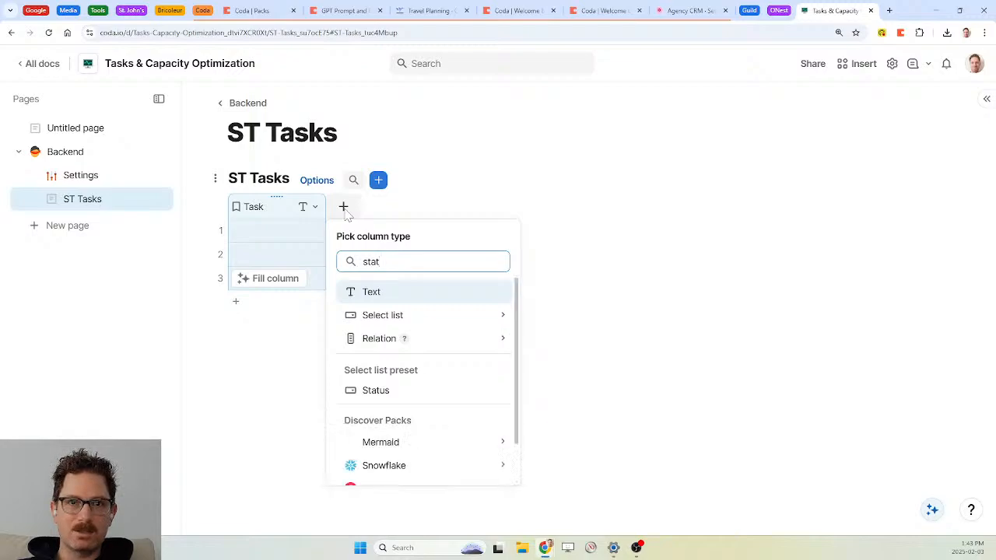
key("Down")
key("Down")
key("Down")
key("Return")
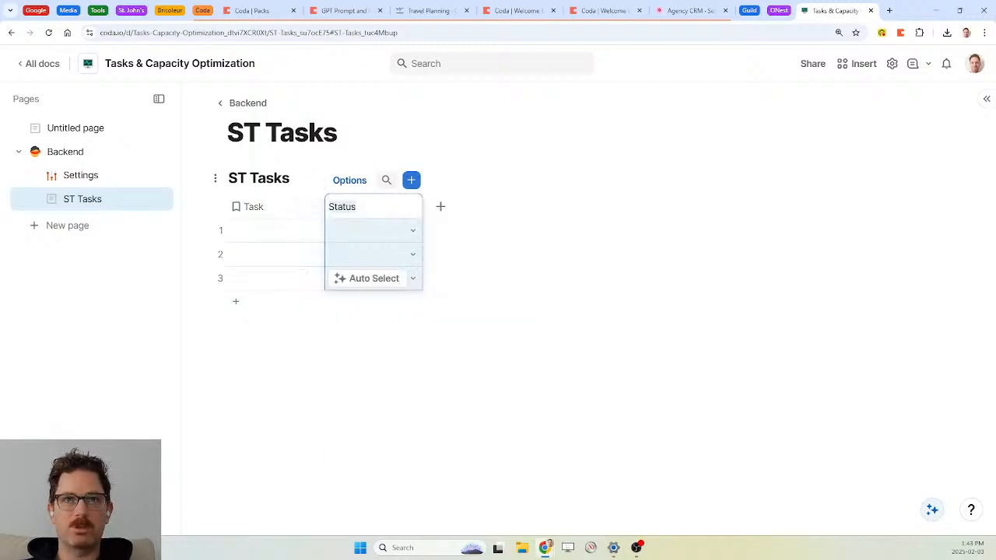
Clear the colours from all Status options and move Blocked above Done
left_click(413, 207)
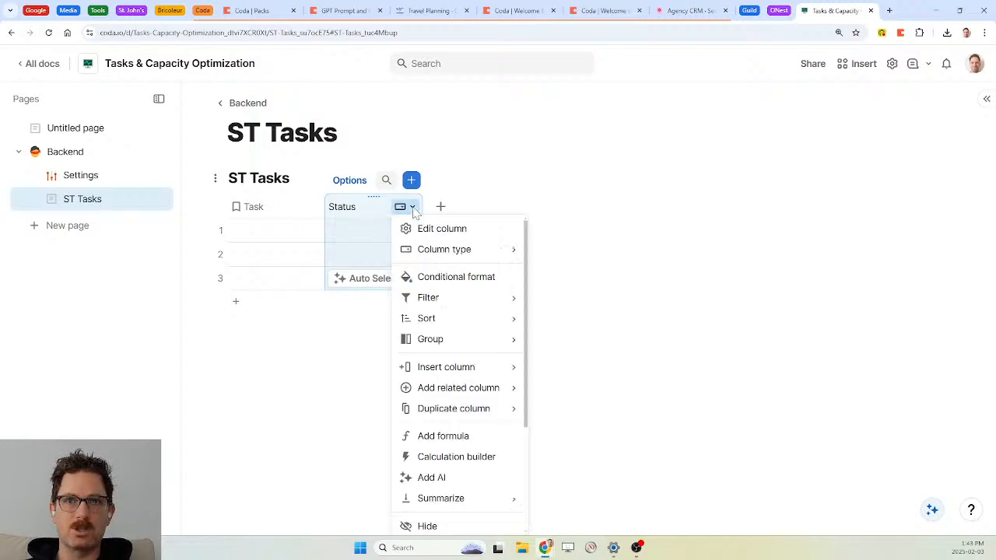
left_click(457, 229)
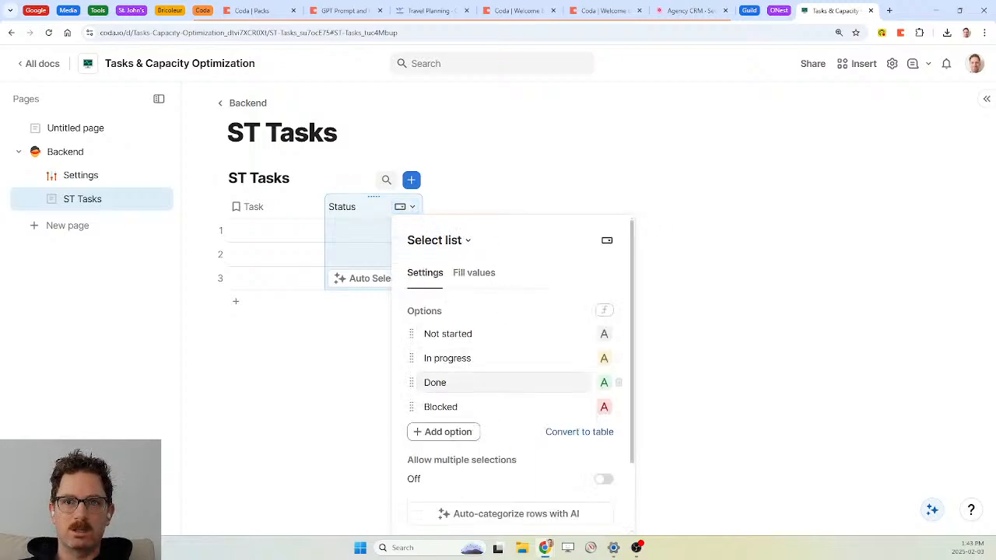
left_click(582, 436)
left_click(531, 351)
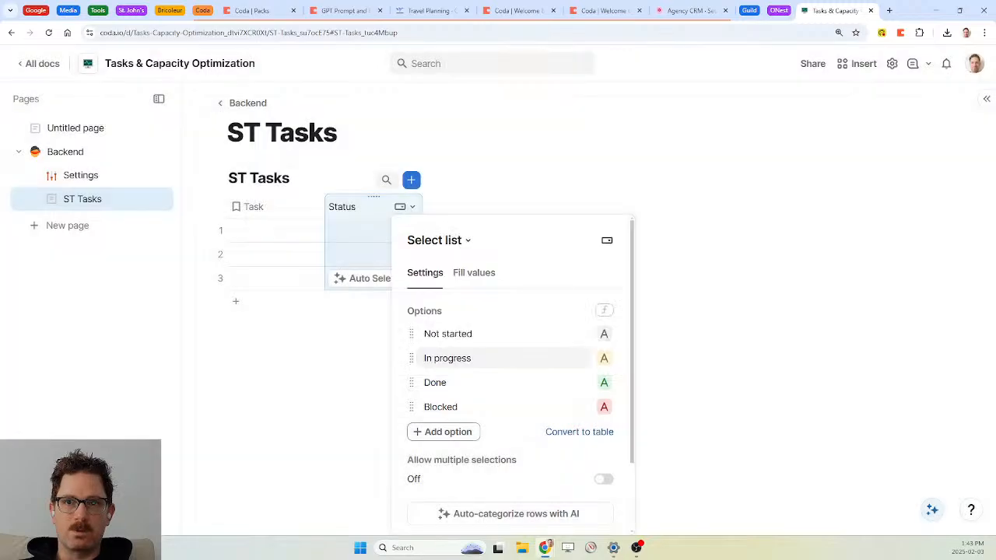
left_click(604, 359)
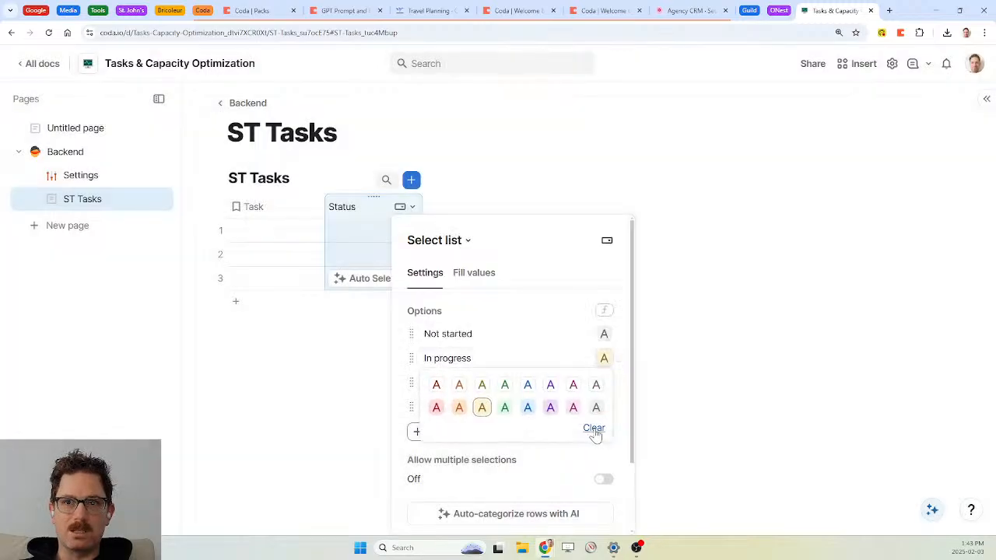
left_click(594, 428)
left_click(575, 322)
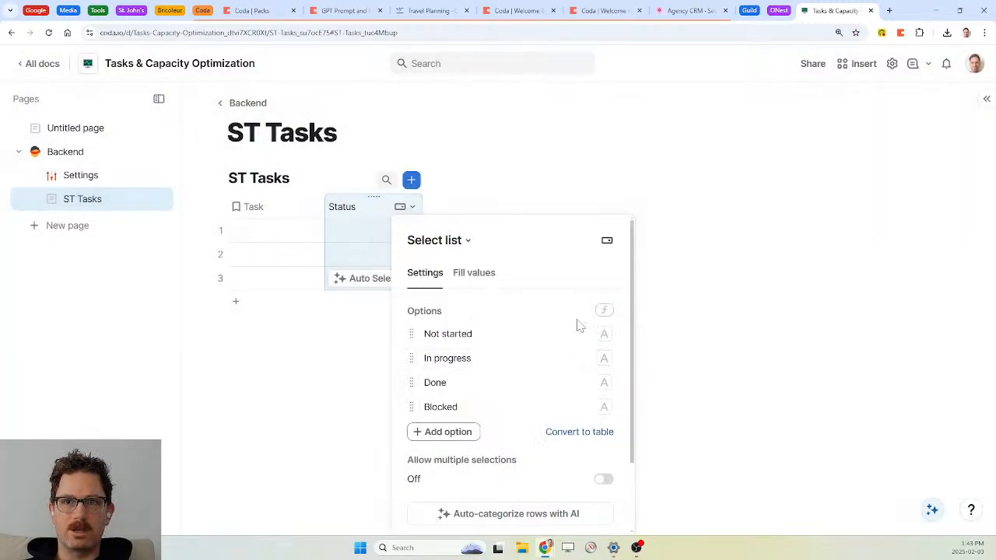
left_click_drag(409, 406, 411, 379)
Convert the Status options into an 'ST Task Status' table on a new page nested under ST Tasks
left_click(562, 433)
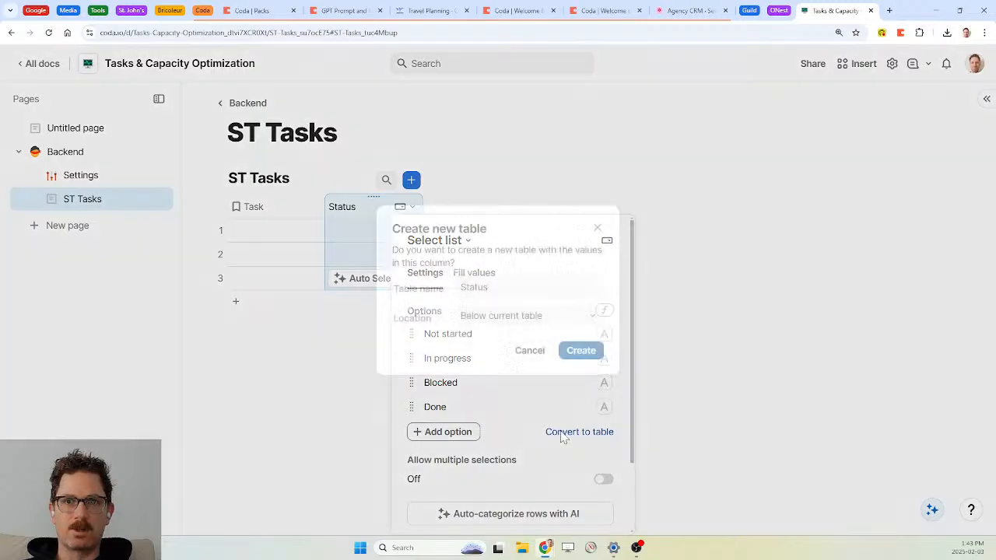
key("Home")
type("ST Task")
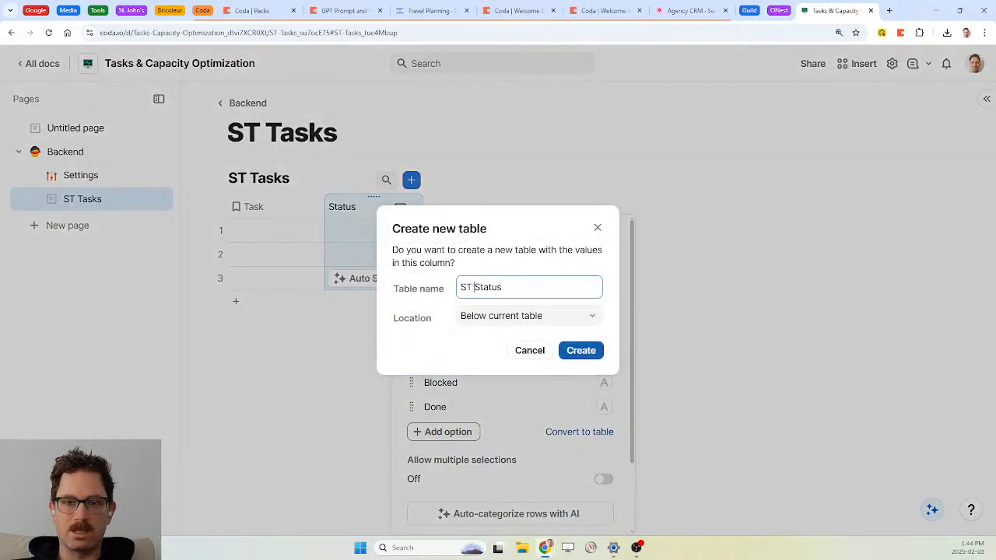
left_click(516, 316)
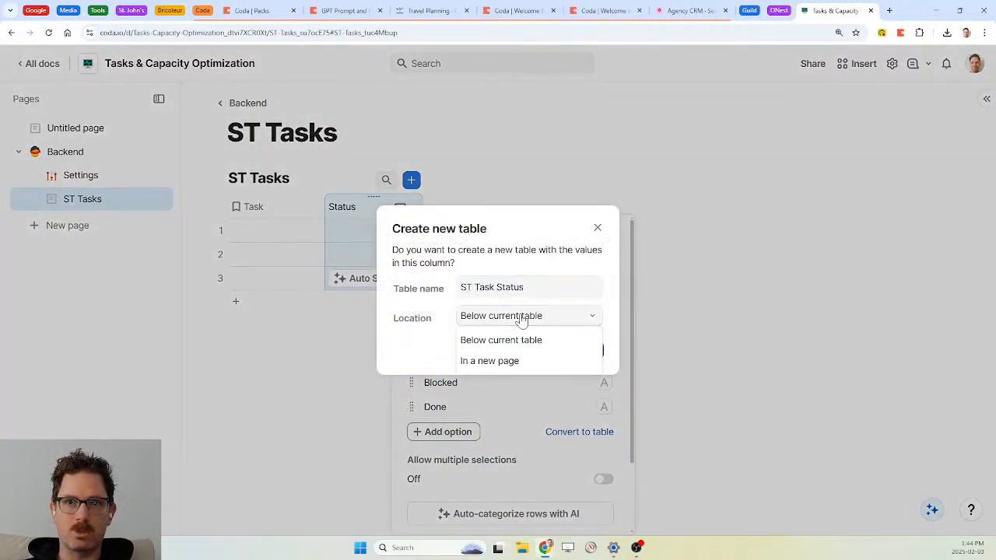
left_click(511, 362)
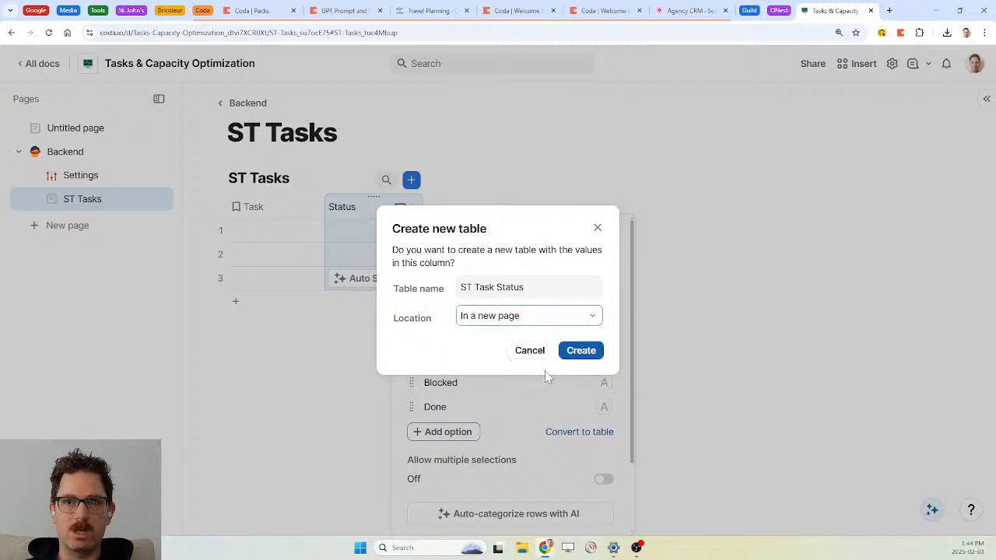
left_click(593, 352)
left_click_drag(84, 224, 98, 204)
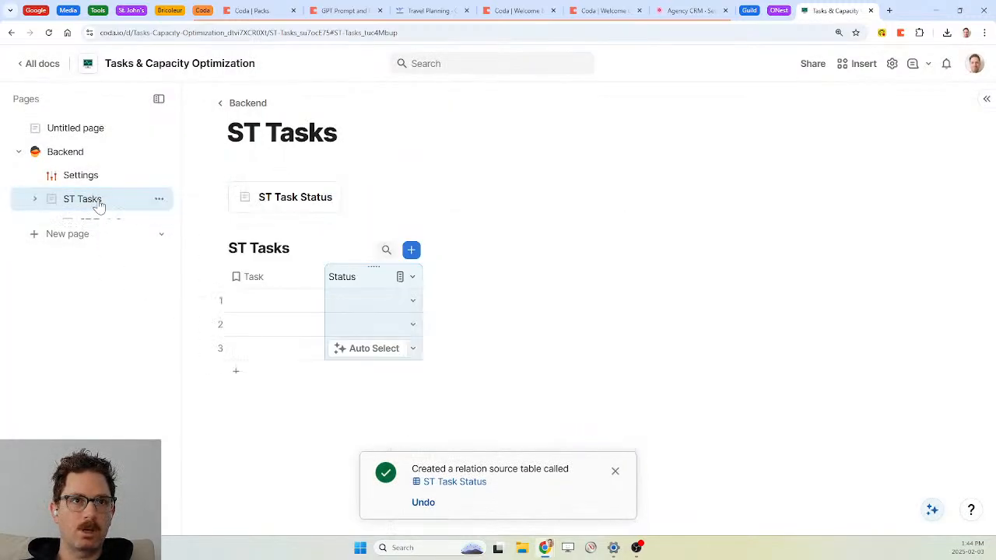
left_click(614, 470)
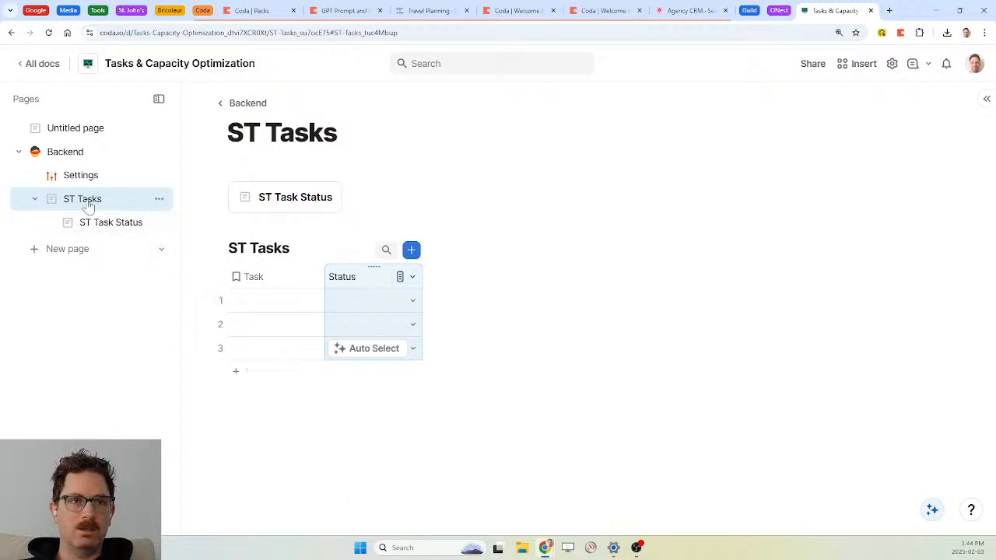
left_click(413, 302)
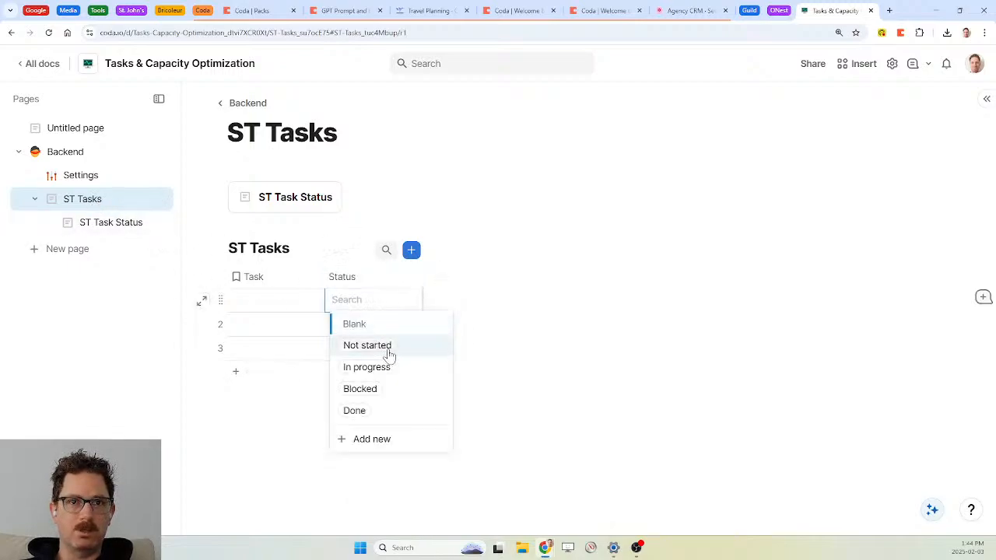
left_click(360, 278)
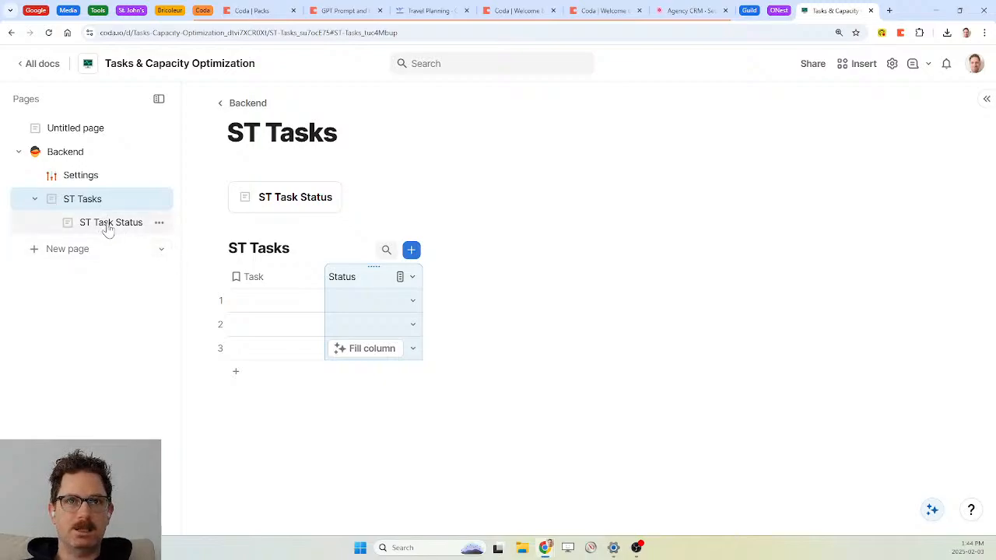
Add a Date column named Due Date to the ST Tasks table
left_click(440, 277)
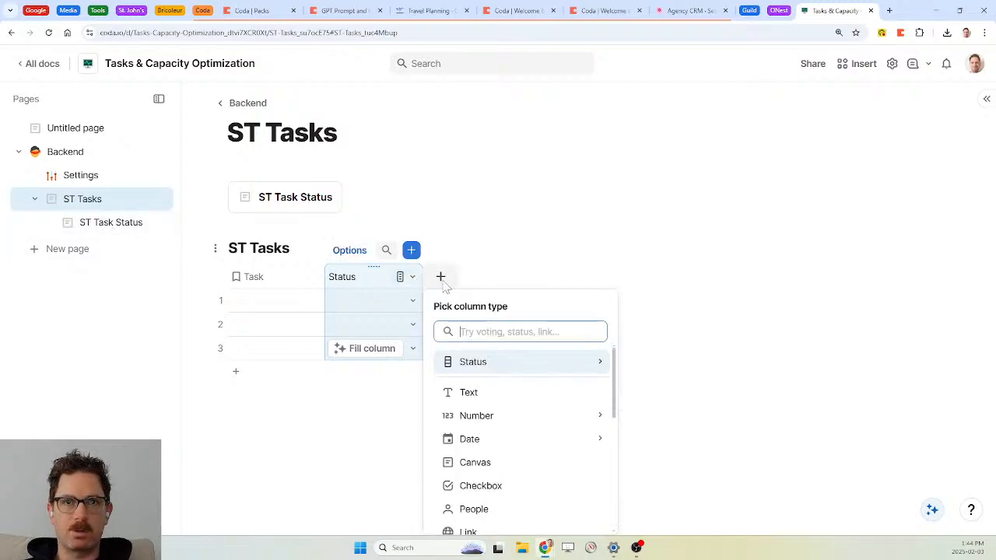
type("dat")
key("Down")
key("Up")
key("Return")
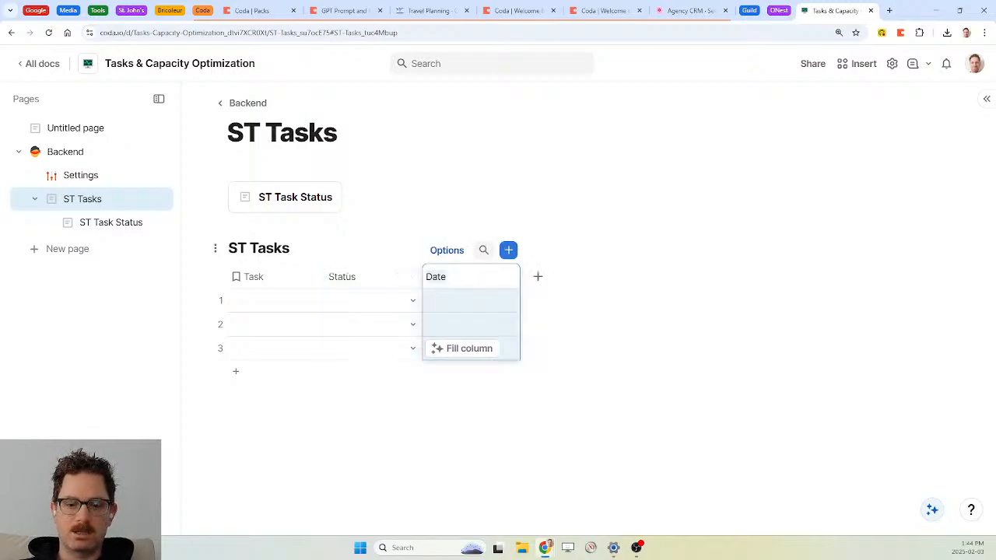
type("Due")
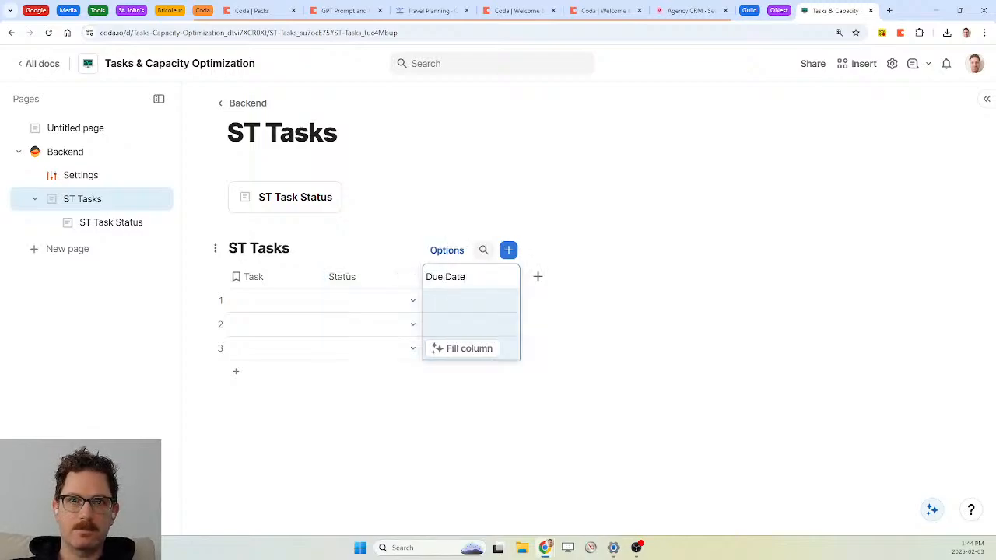
Add a Duration column named Est. Duration, then return to the Untitled notes page
left_click(539, 278)
type("Dur")
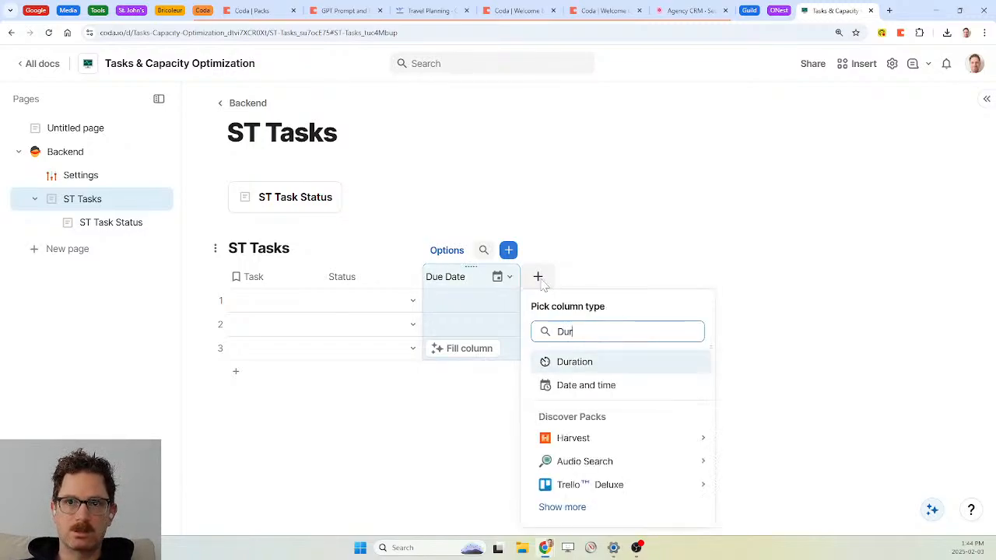
key("Return")
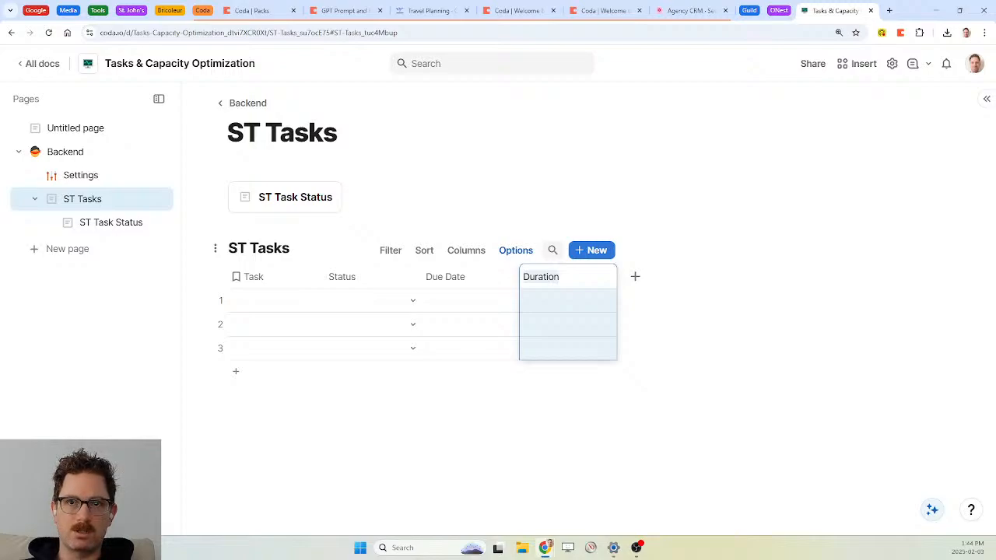
type("Est.")
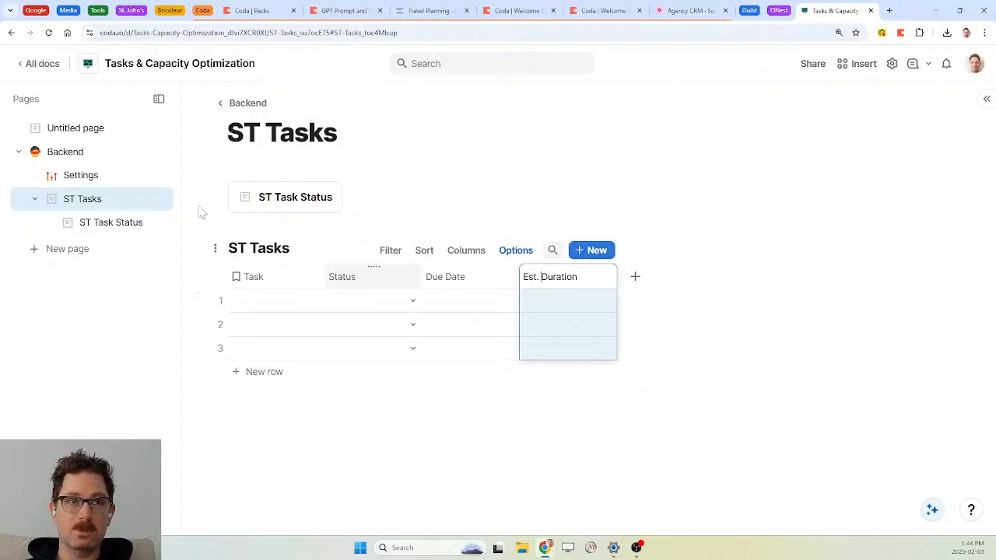
left_click(88, 138)
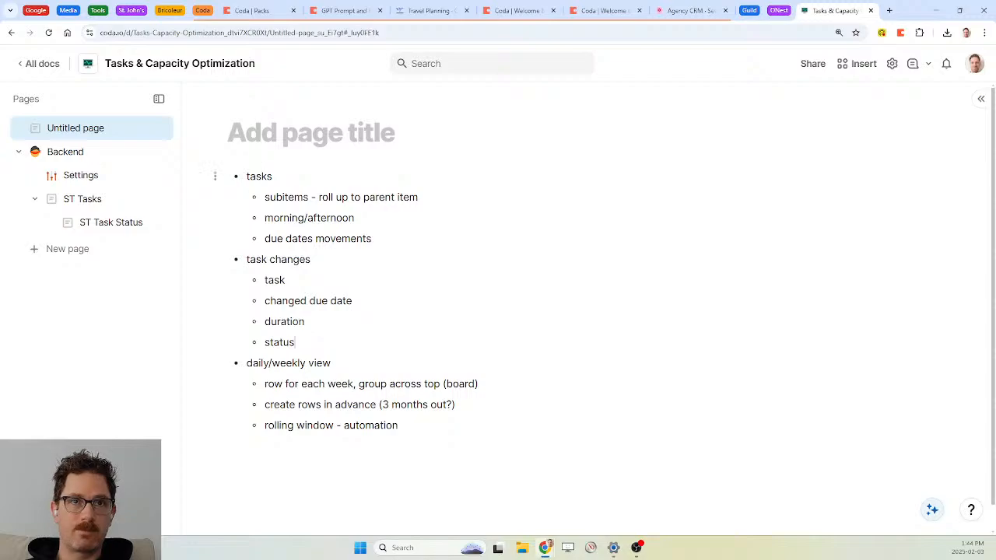
Add a plain 'time tracking' line above the notes list and start a bullet under it
key("Return")
key("Return")
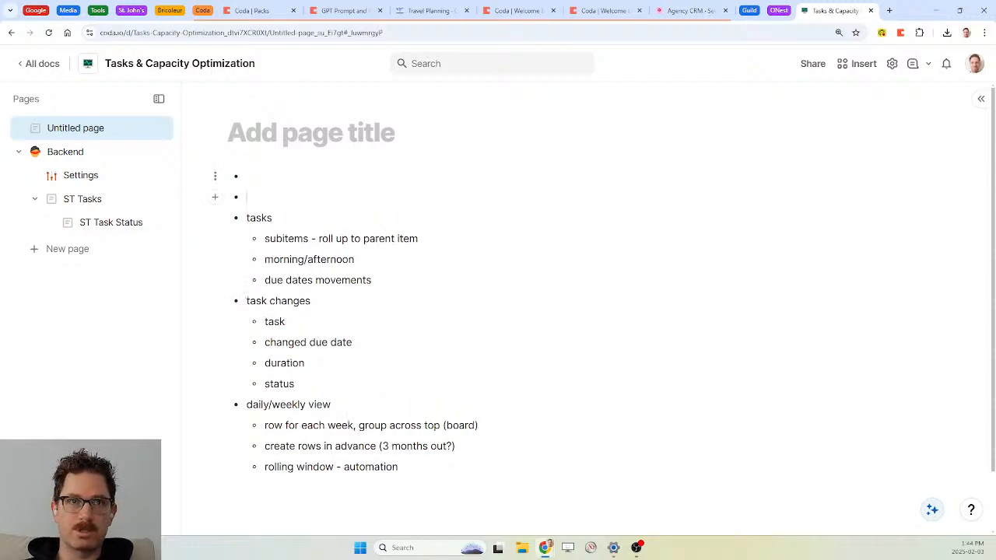
key("Up")
key("BackSpace")
type("time tracking")
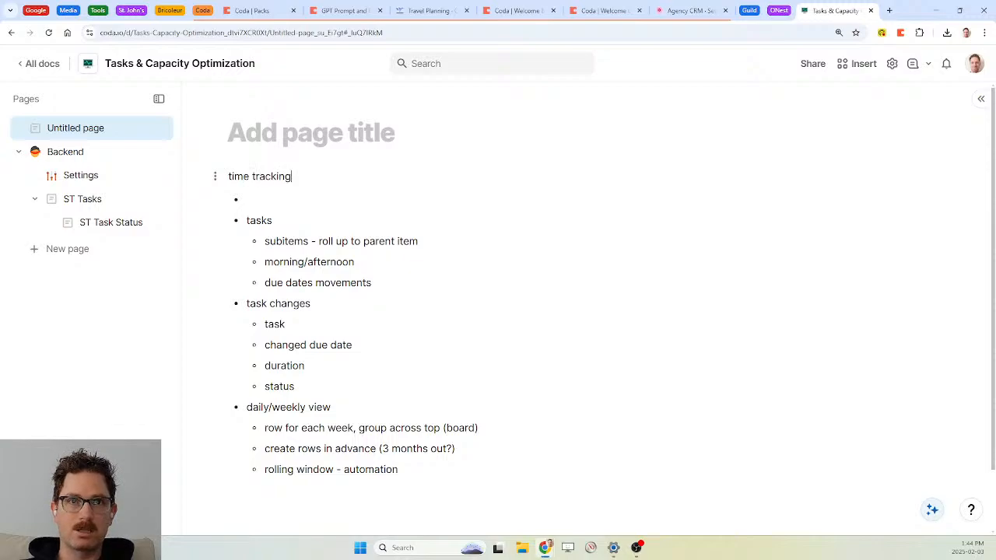
key("Return")
key("Return")
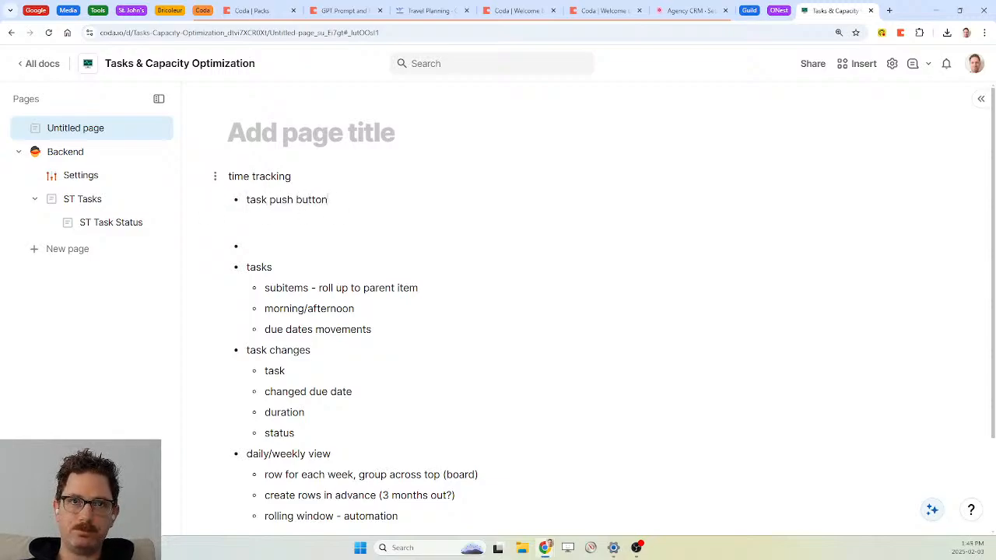
Note a push button to start and push again to stop, plus a task lookup column
type("reate a row")
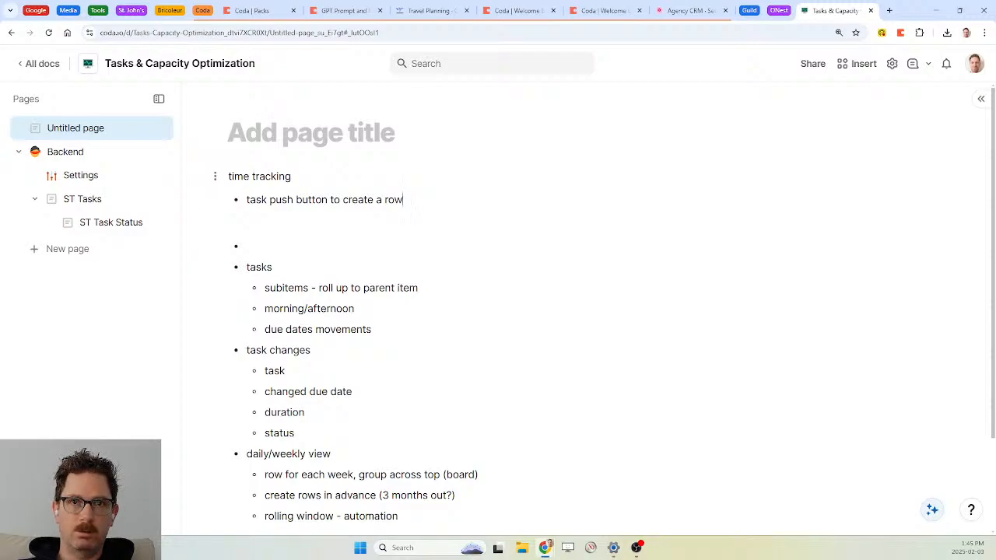
type("start)")
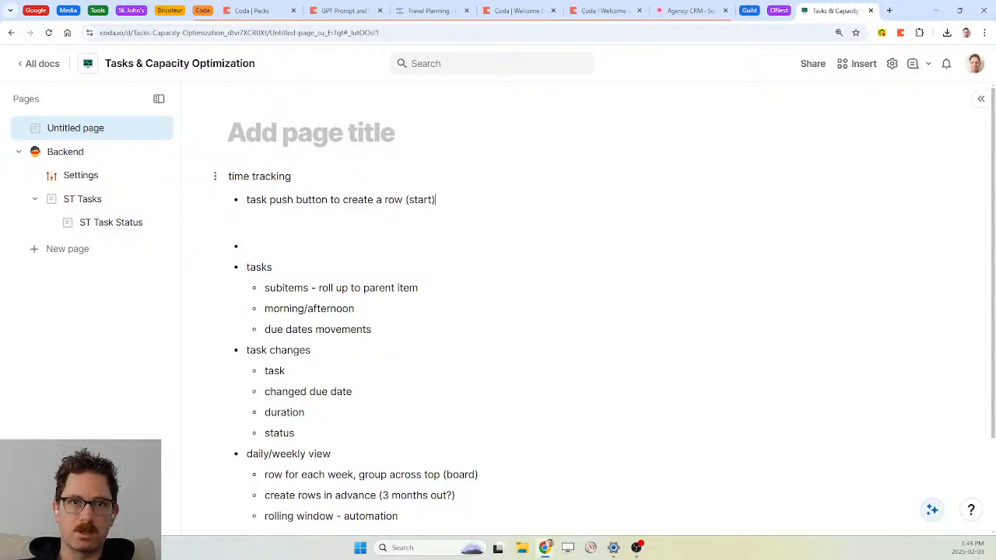
key("Return")
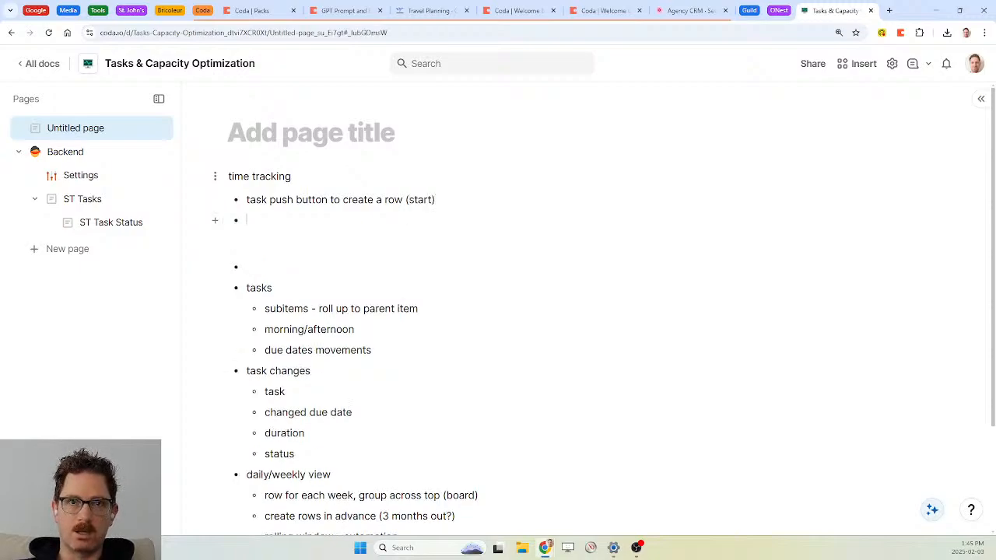
type("push again to stop")
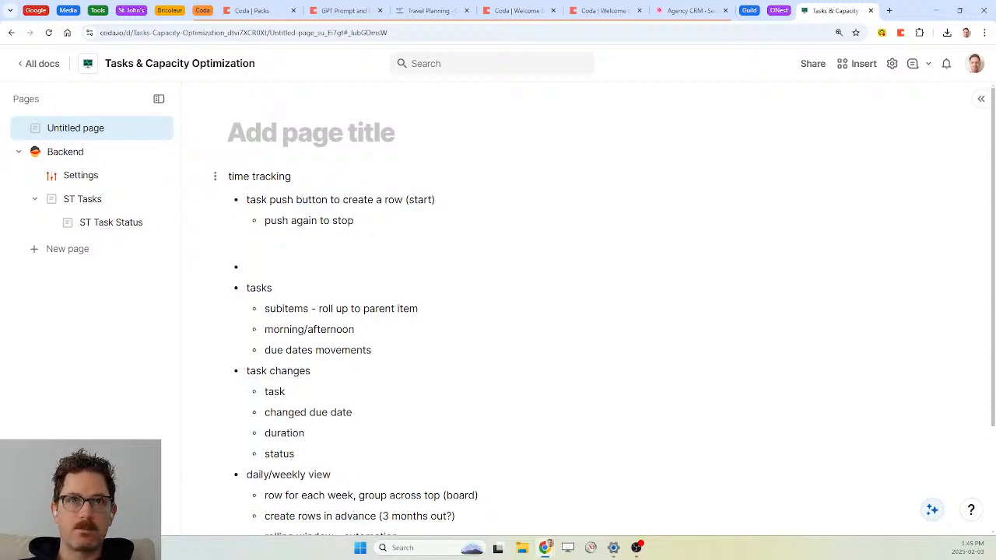
key("Return")
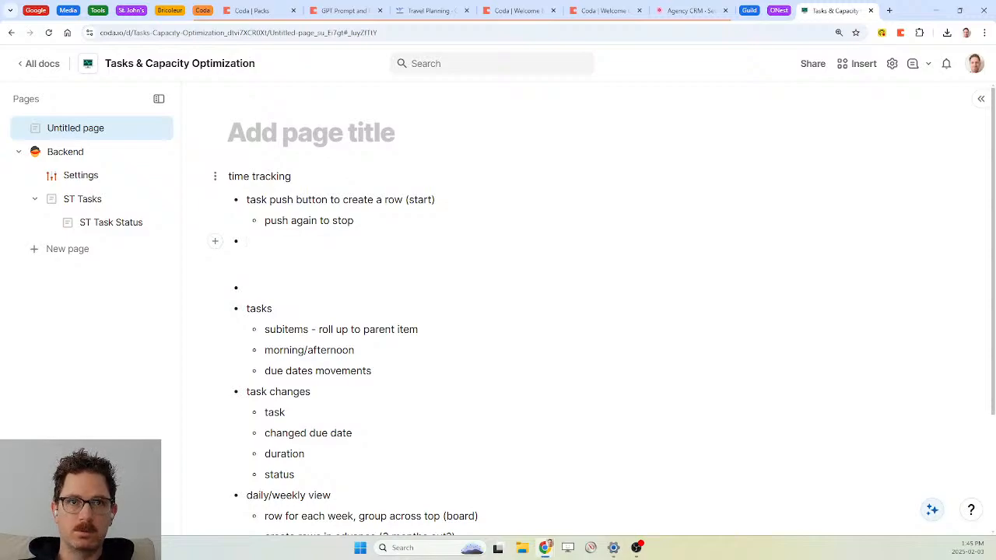
type("column task")
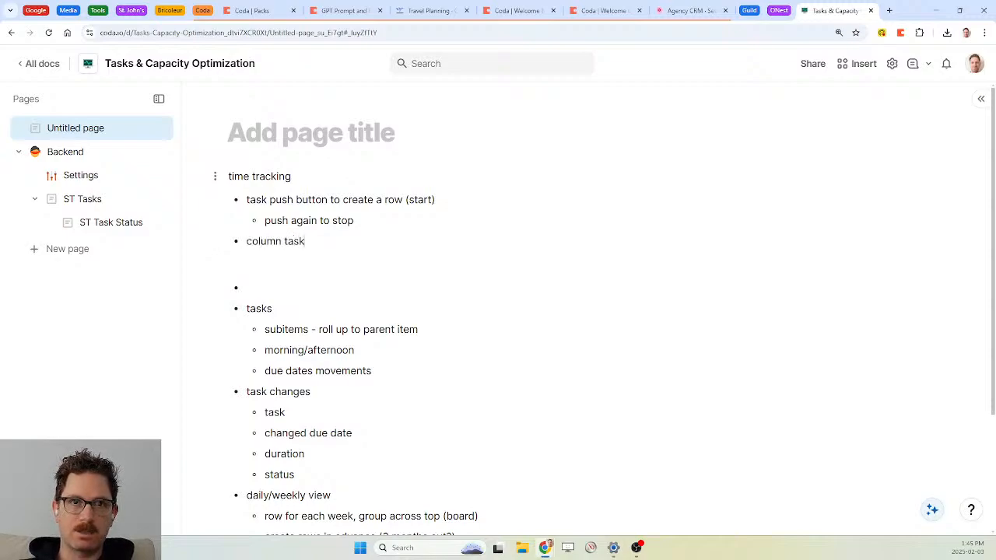
type(" to look up to any time tracking")
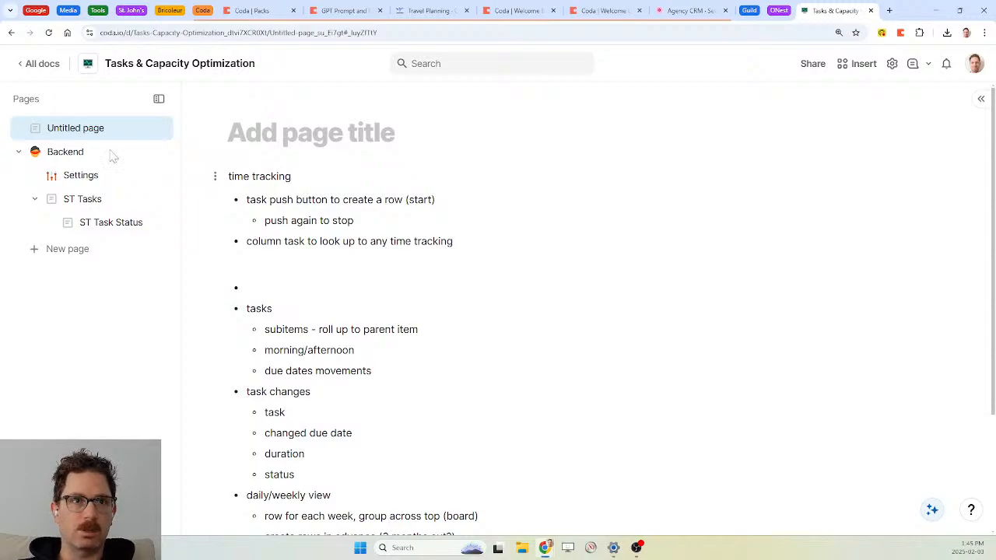
left_click(71, 255)
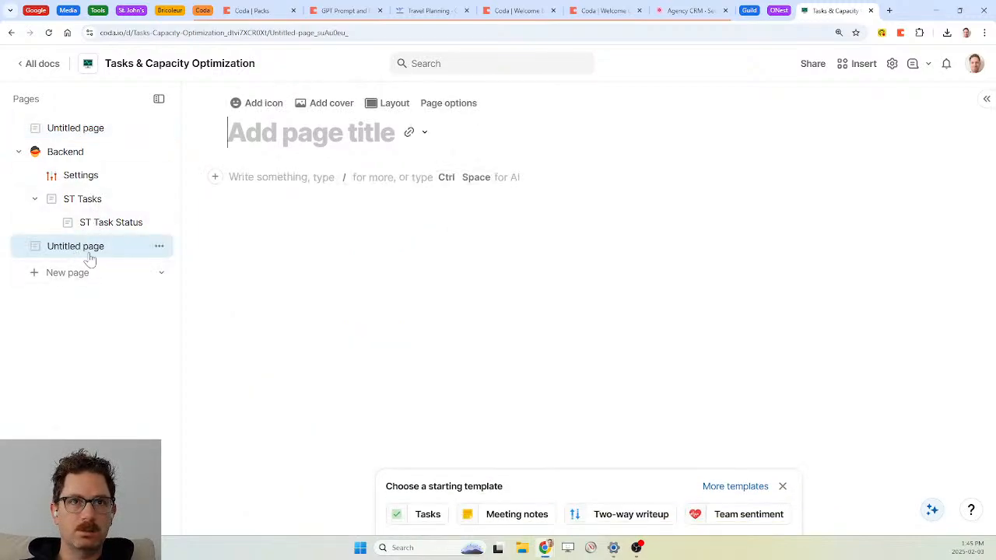
Title the page 'ST Task Time Tracking' and insert a blank table with the same name
type("ST Time")
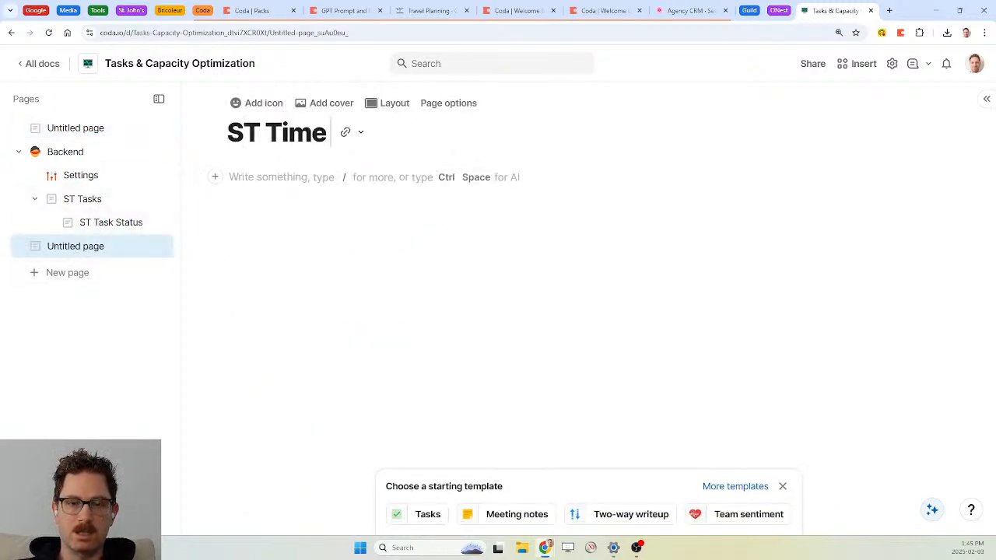
key("BackSpace")
key("BackSpace")
key("BackSpace")
type("ask Ti")
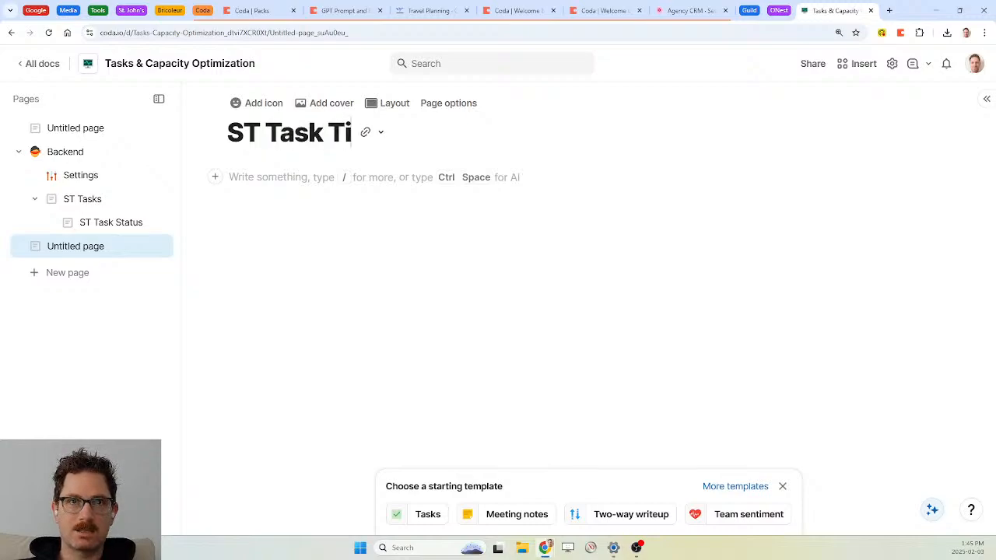
type("me Tracking")
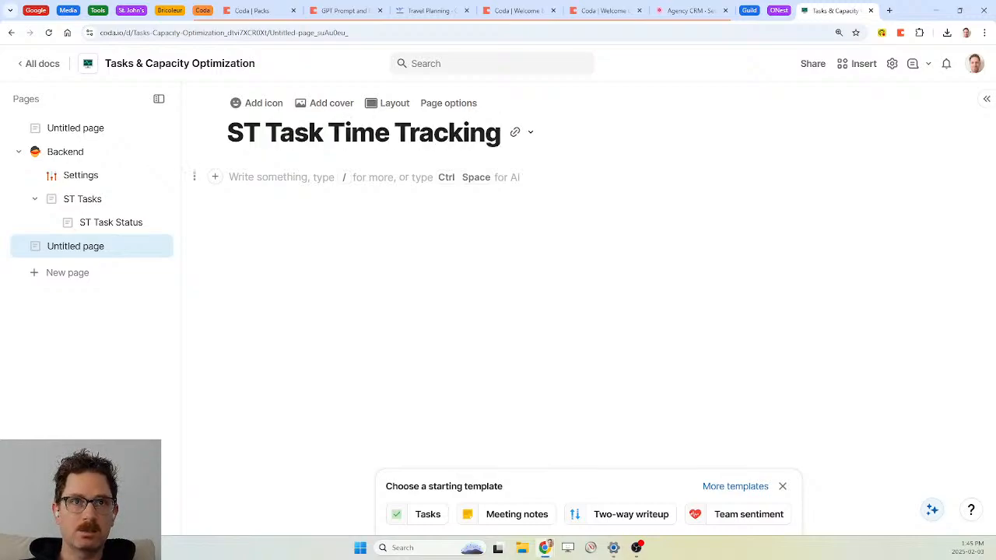
type("/table")
key("Return")
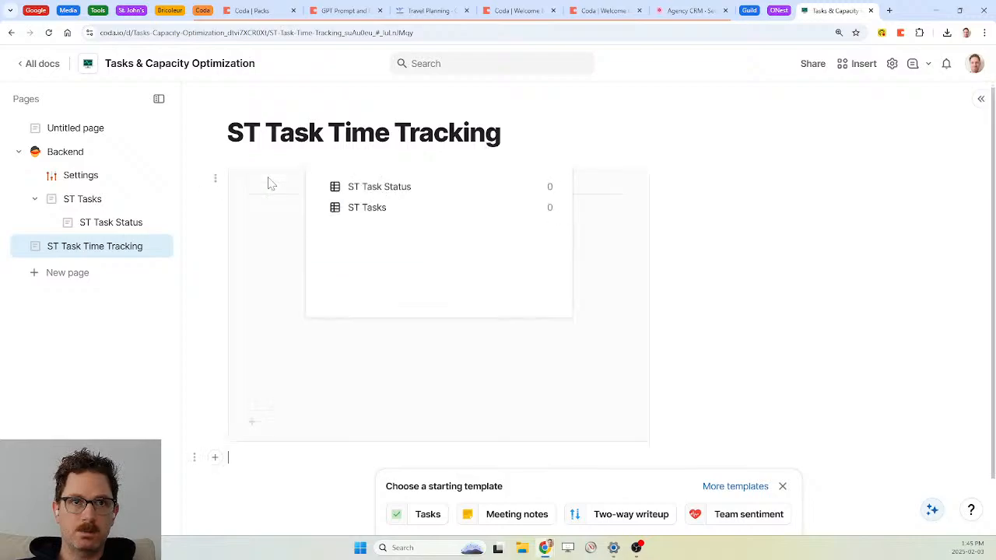
key("Return")
type("ST")
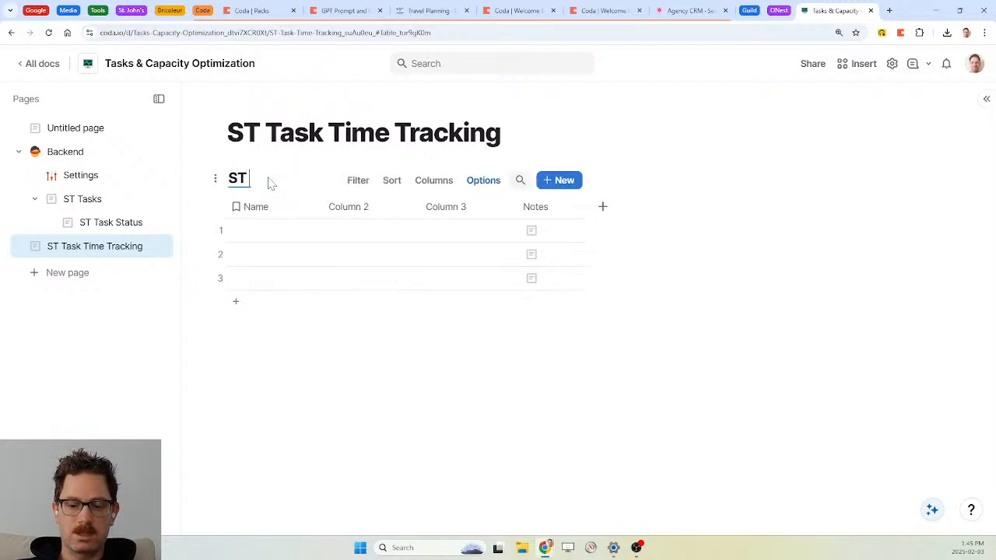
type(" Task Time Tracking")
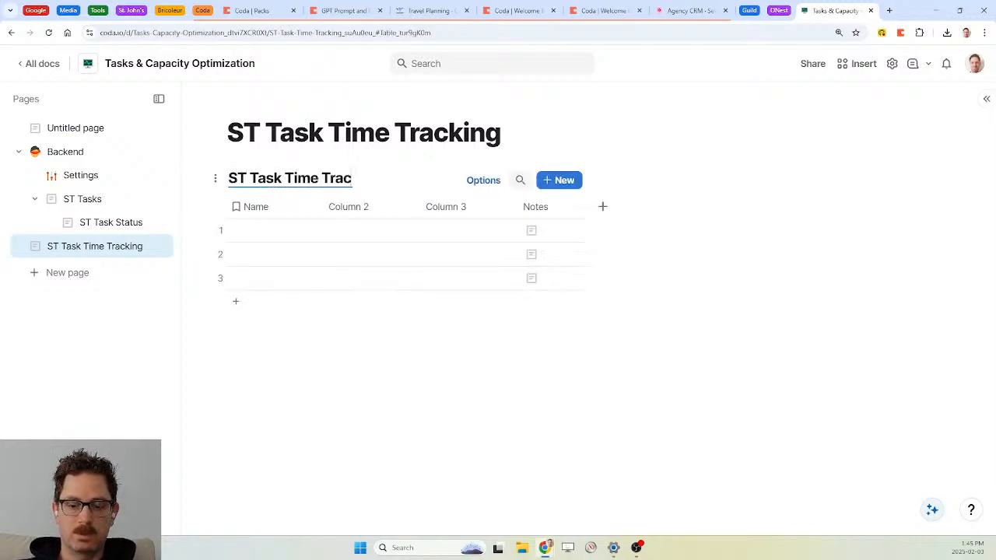
Rename Name to Task and make it a relation to ST Tasks with a linked column
left_click(254, 207)
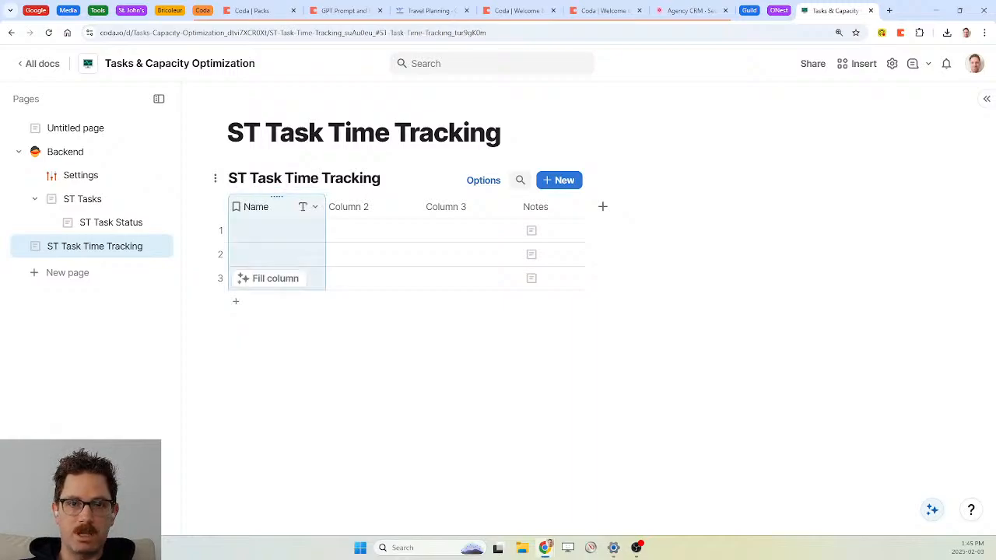
left_click(258, 214)
type("T")
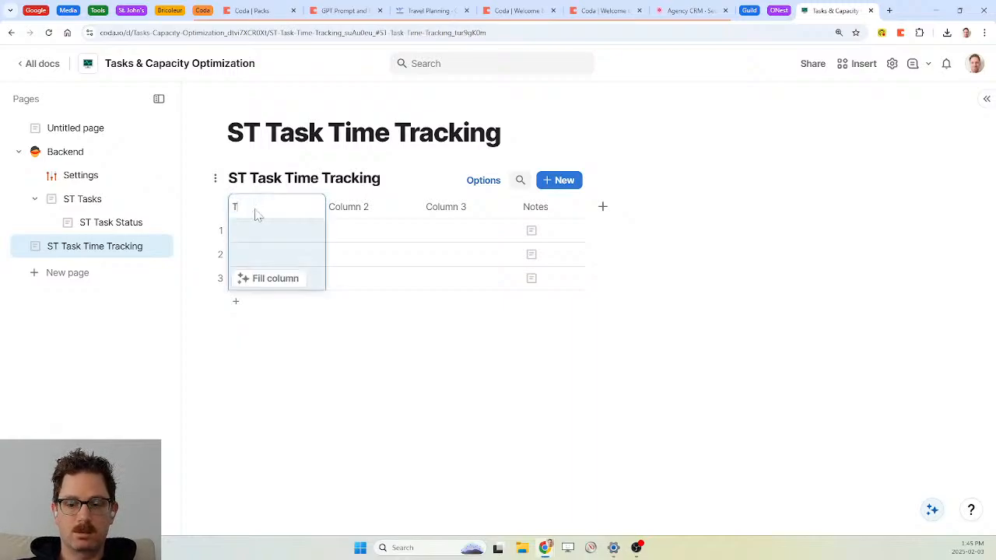
key("Return")
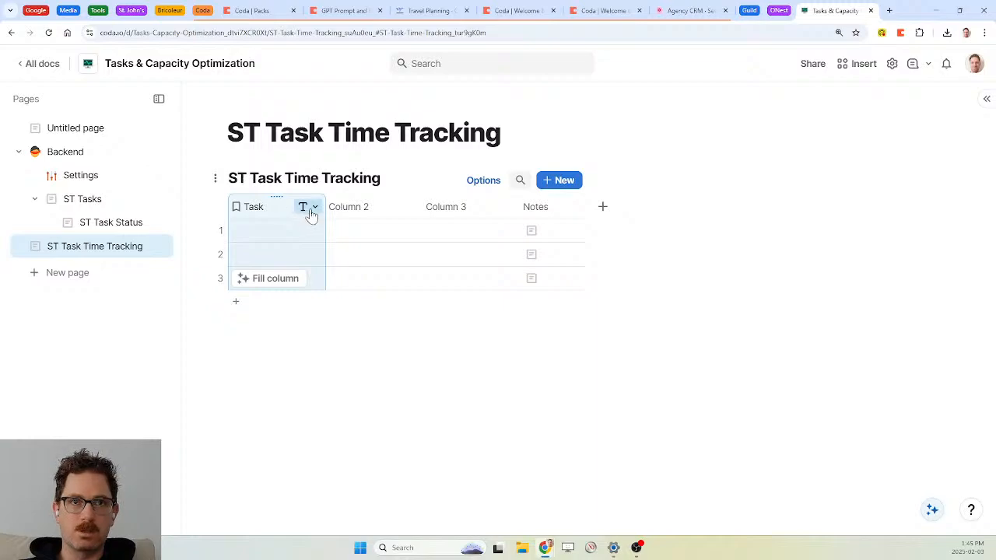
left_click(312, 208)
mouse_move(372, 249)
type("task")
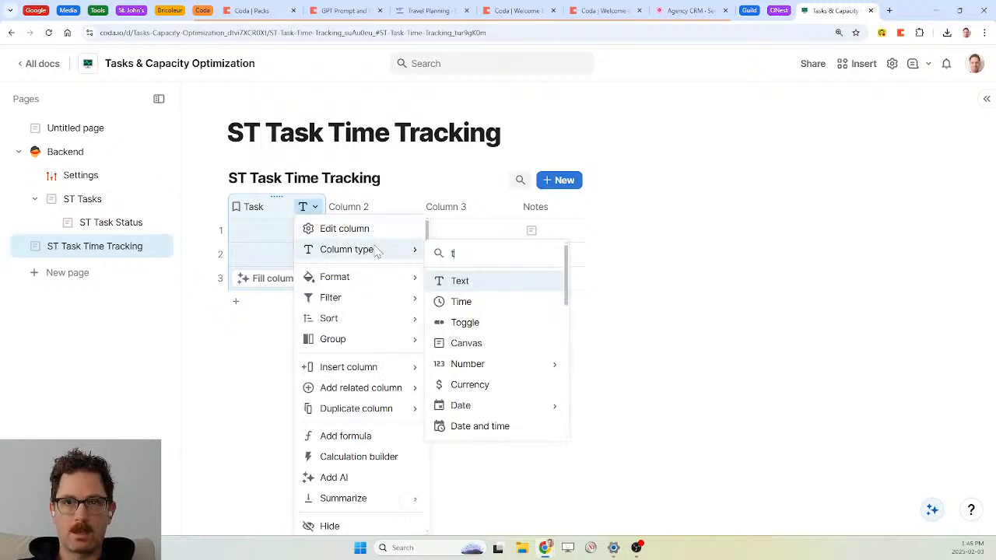
left_click(476, 353)
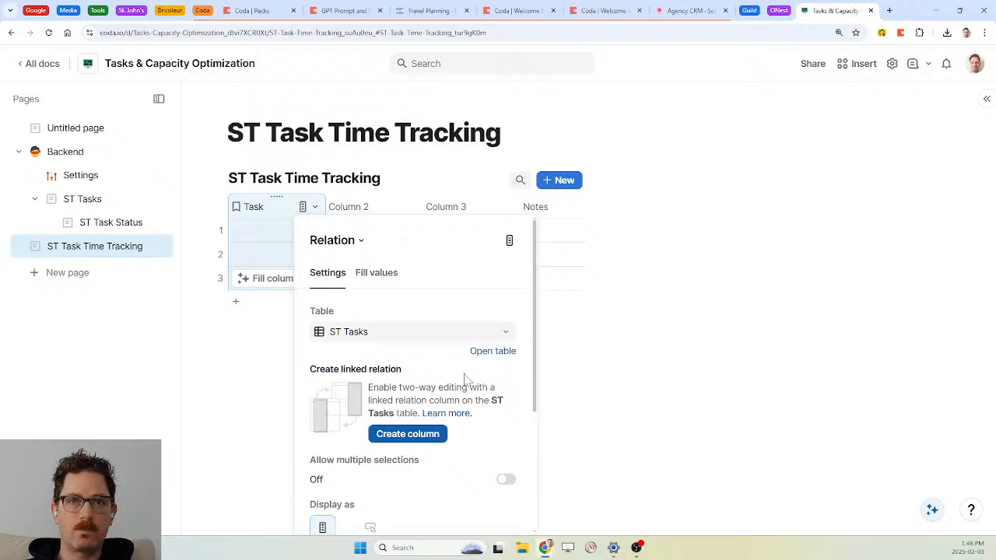
scroll(465, 385, "down", 2)
scroll(465, 381, "up", 2)
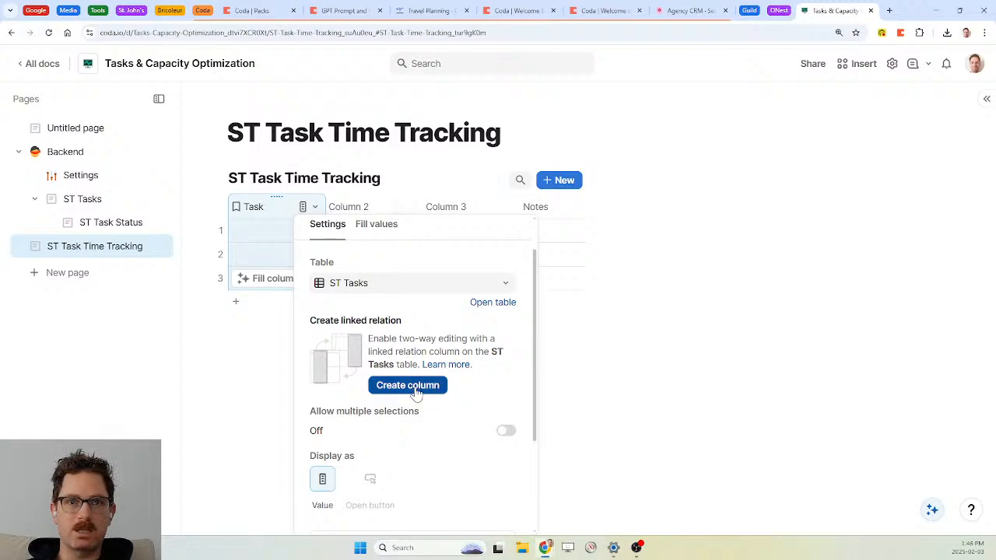
left_click(417, 389)
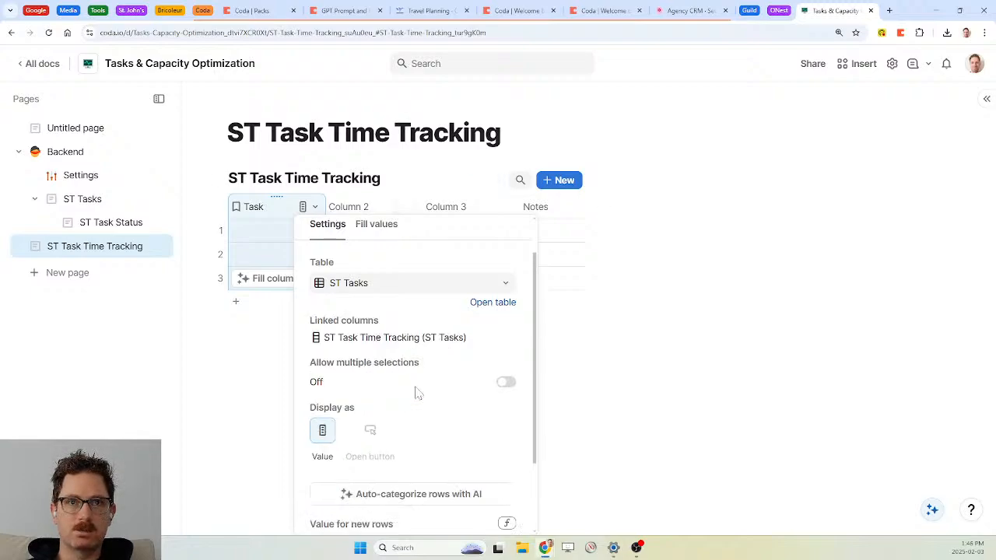
left_click(92, 199)
Rename the linked column to Task Time Tracking and move the time tracking page into Backend
left_click(90, 199)
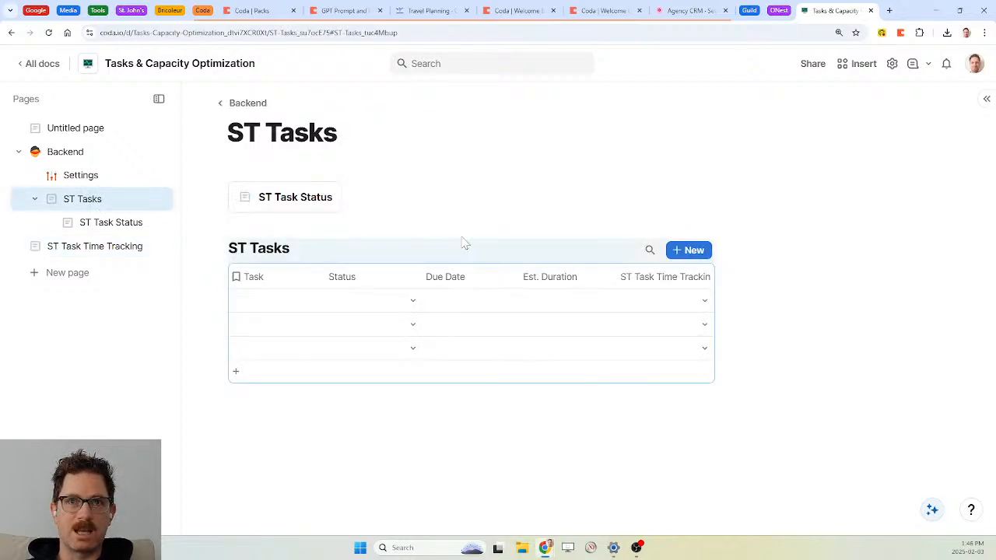
left_click(689, 276)
left_click(636, 277)
key("BackSpace")
key("BackSpace")
key("BackSpace")
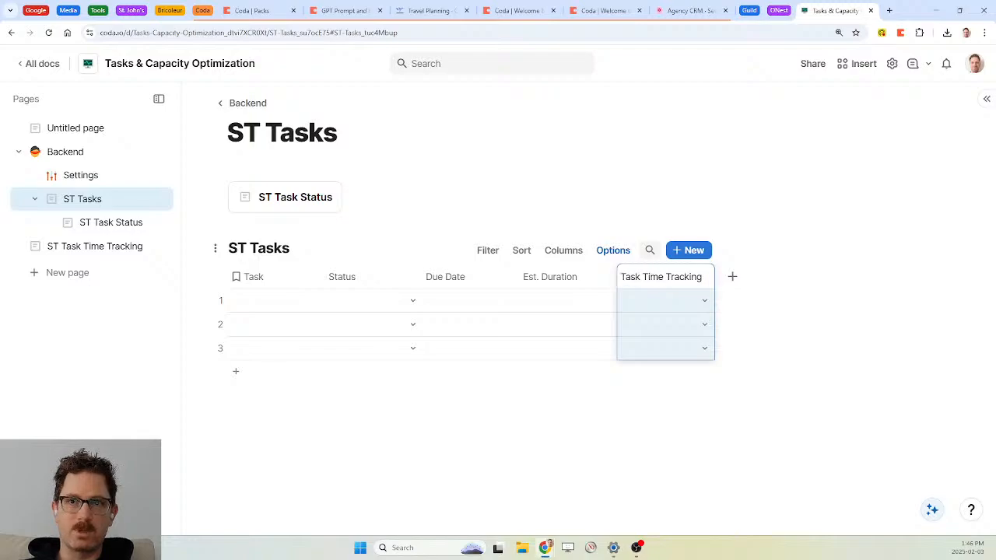
left_click_drag(74, 249, 47, 257)
Delete Column 2, Column 3 and Notes so the time tracking table keeps only Task
left_click(99, 251)
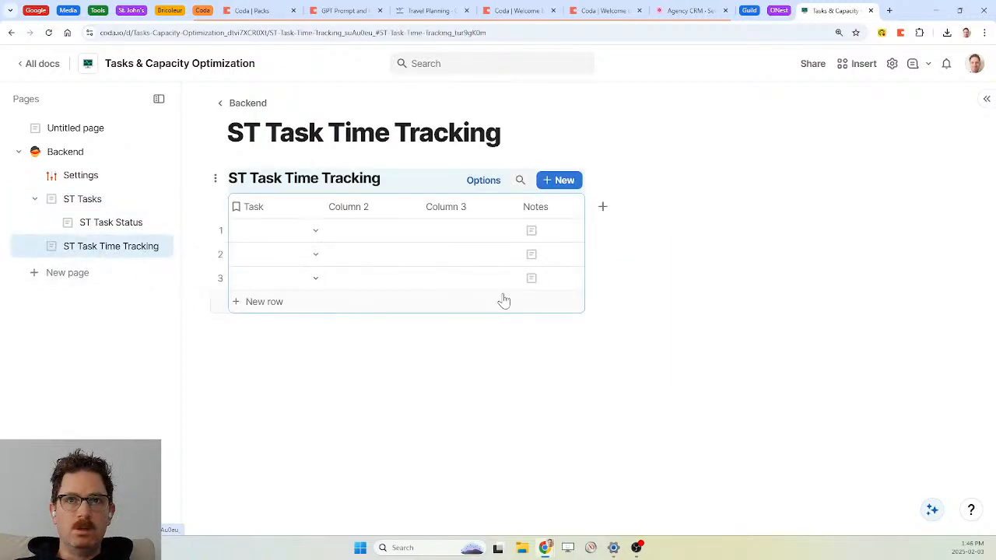
left_click(376, 207)
key("Delete")
key("Delete")
key("Delete")
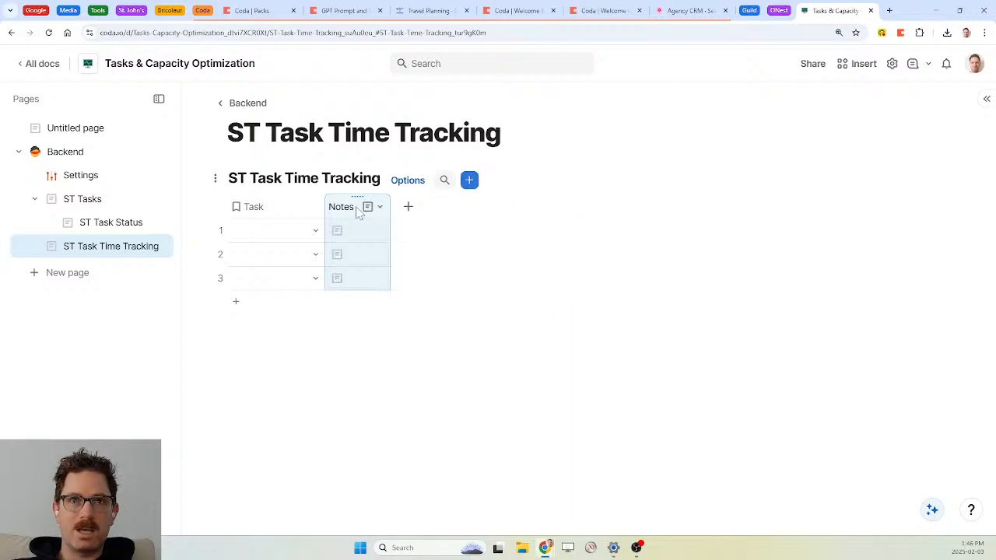
left_click(344, 208)
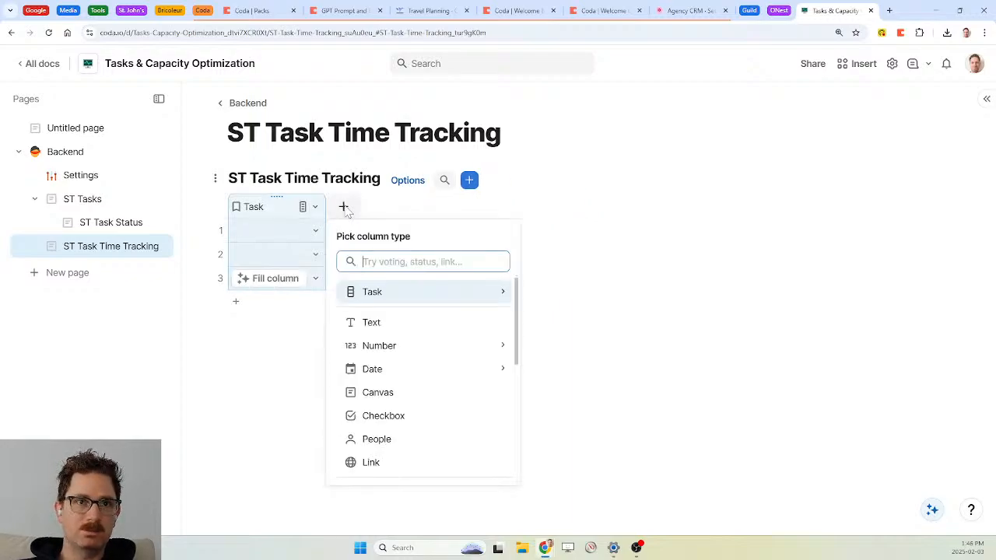
left_click(70, 281)
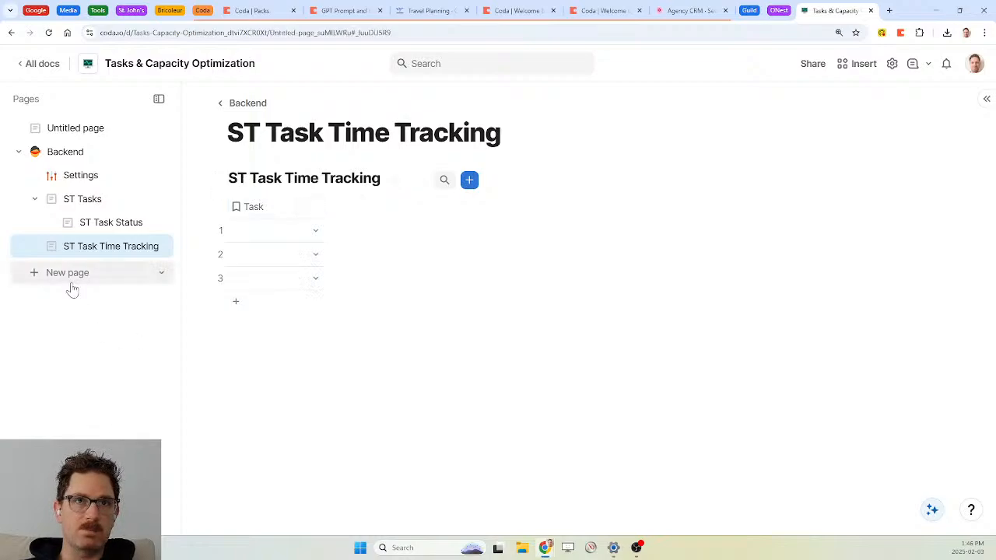
Title the page ST People and insert a blank table named ST People
type("ST People")
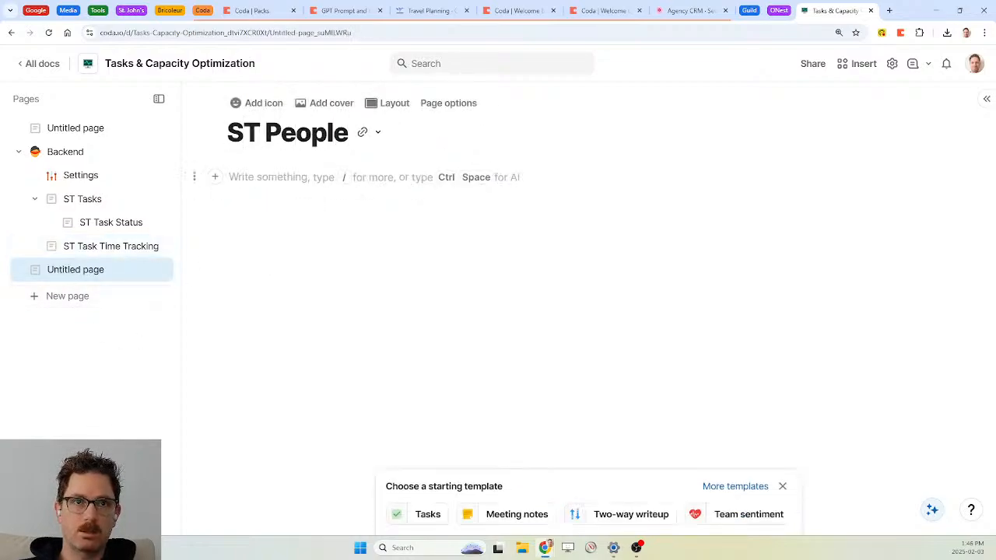
key("Return")
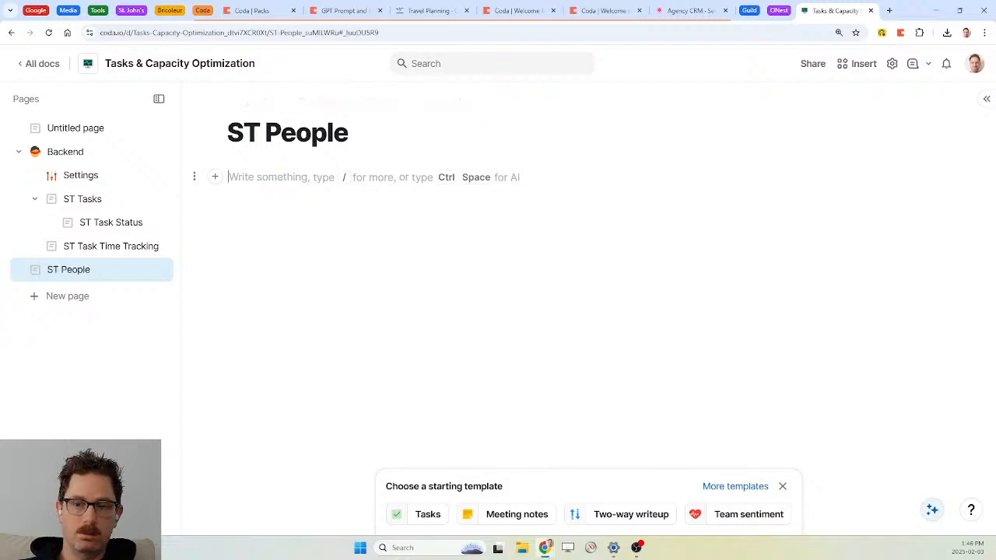
type("/")
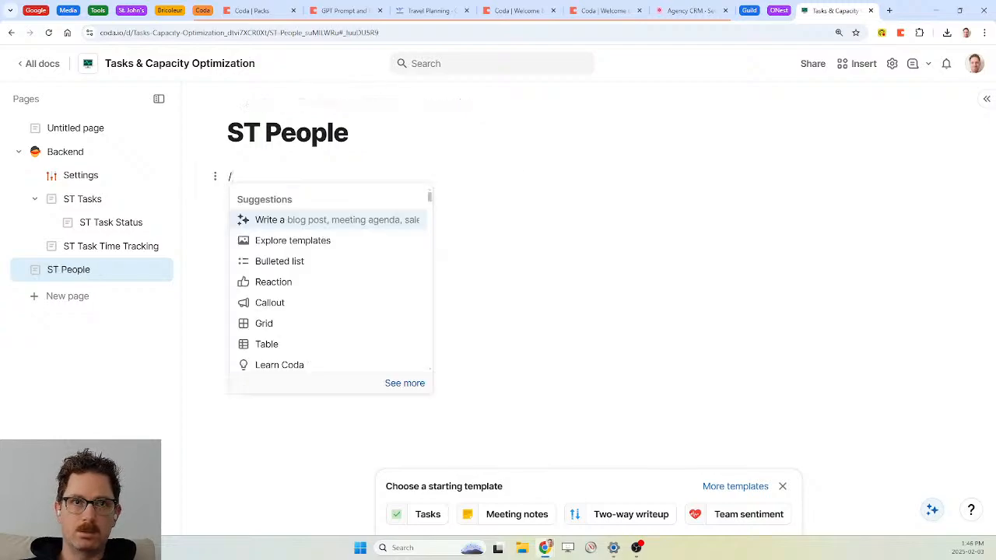
type("ta")
key("Return")
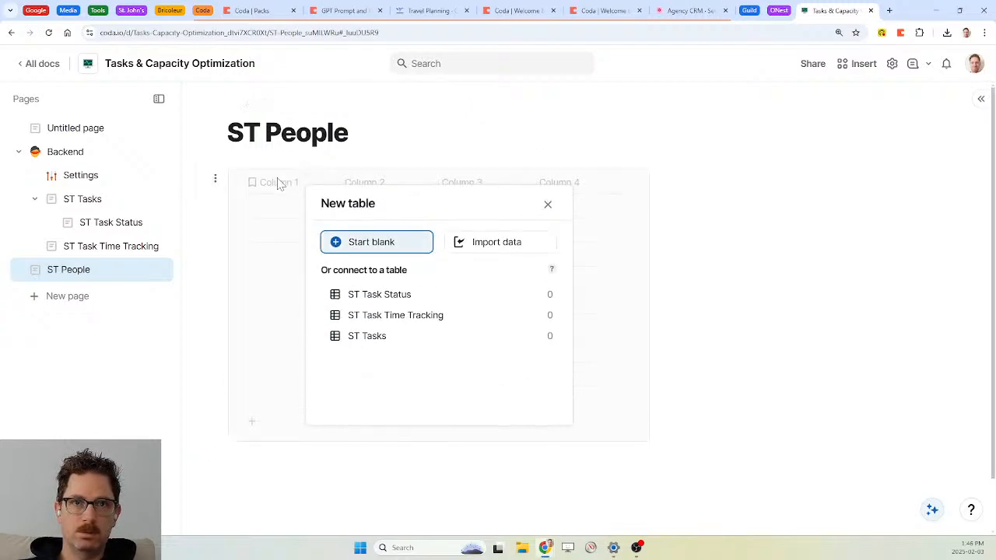
key("Return")
type("ST People")
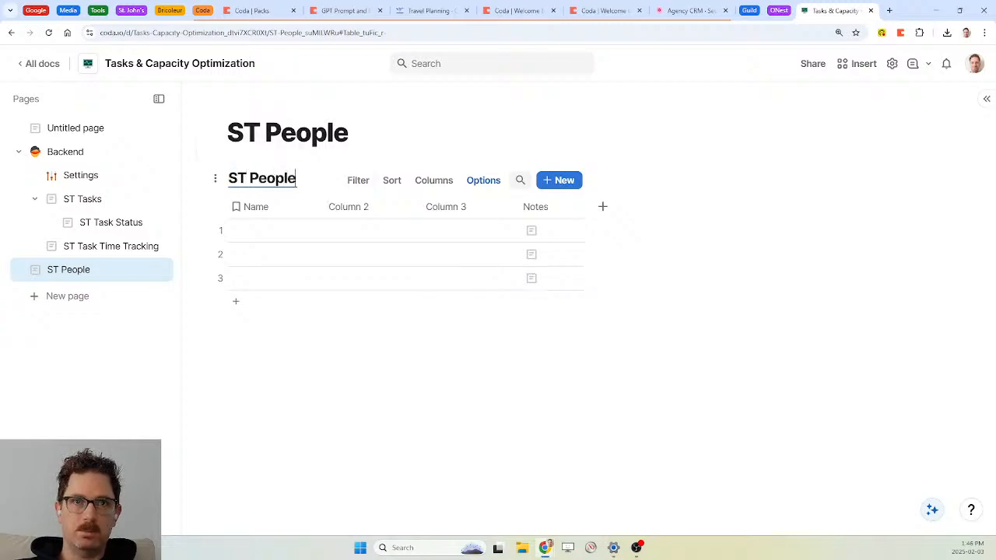
Rename Name to Coda Person, delete the other columns, and make it a People column
left_click(274, 206)
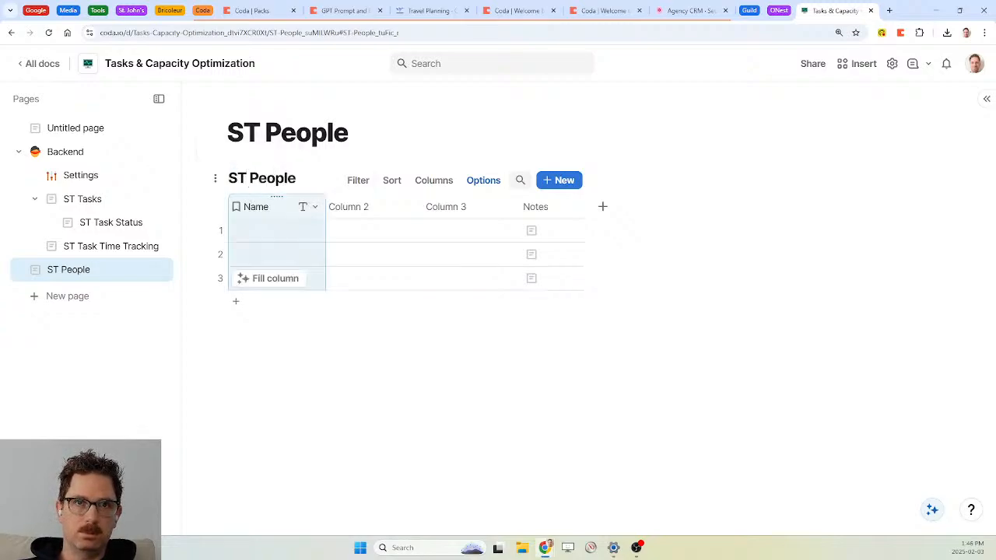
left_click(262, 209)
type("Coda")
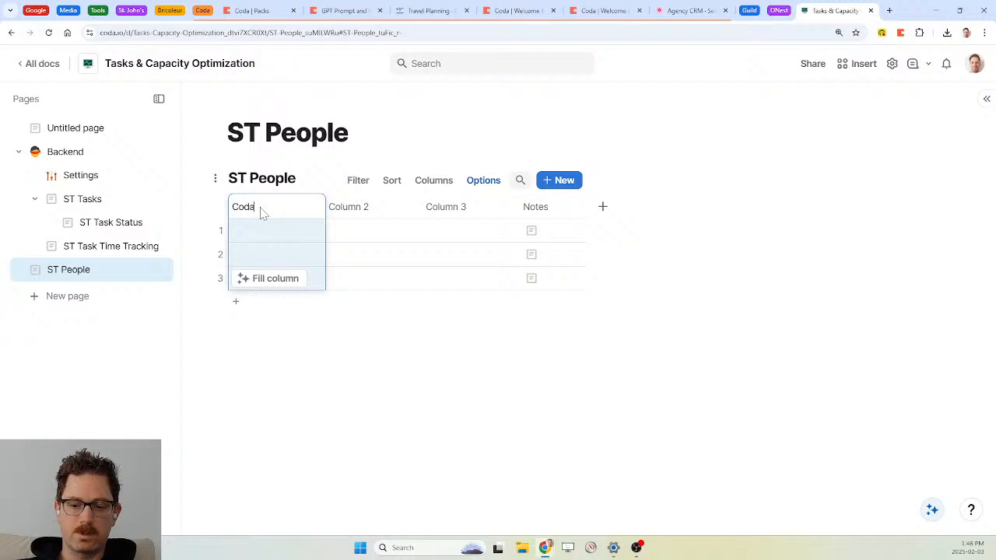
left_click(350, 213)
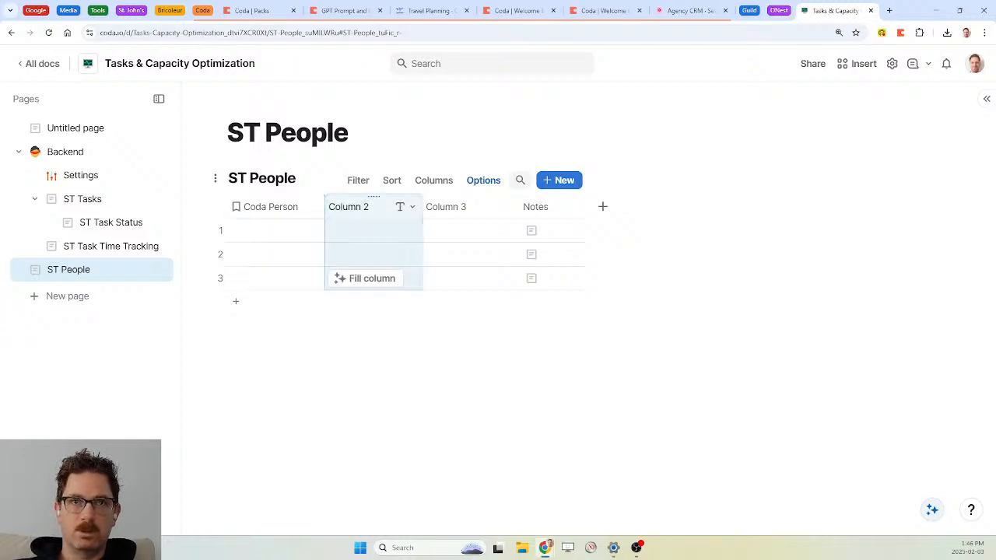
key("Delete")
key("Delete")
key("Delete")
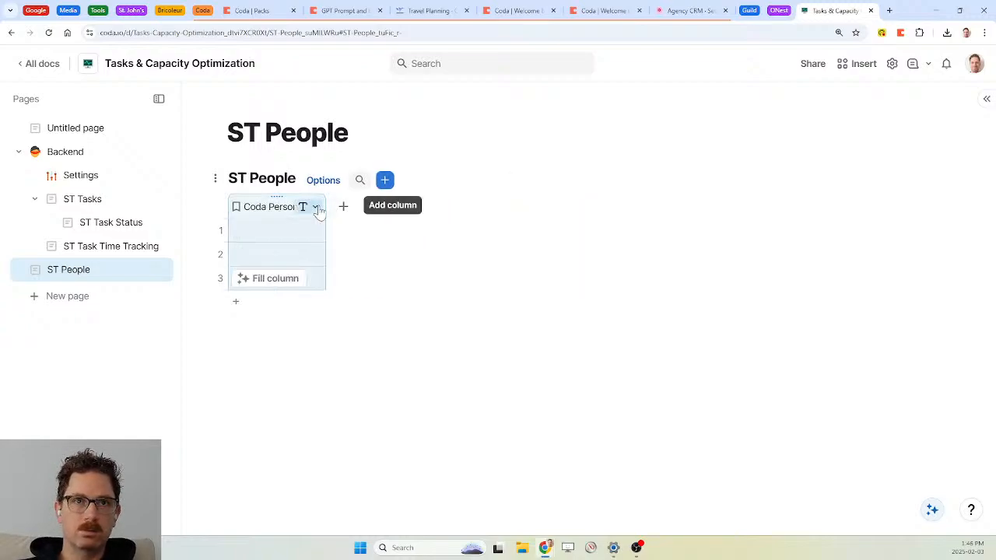
left_click(315, 207)
mouse_move(362, 251)
type("peo")
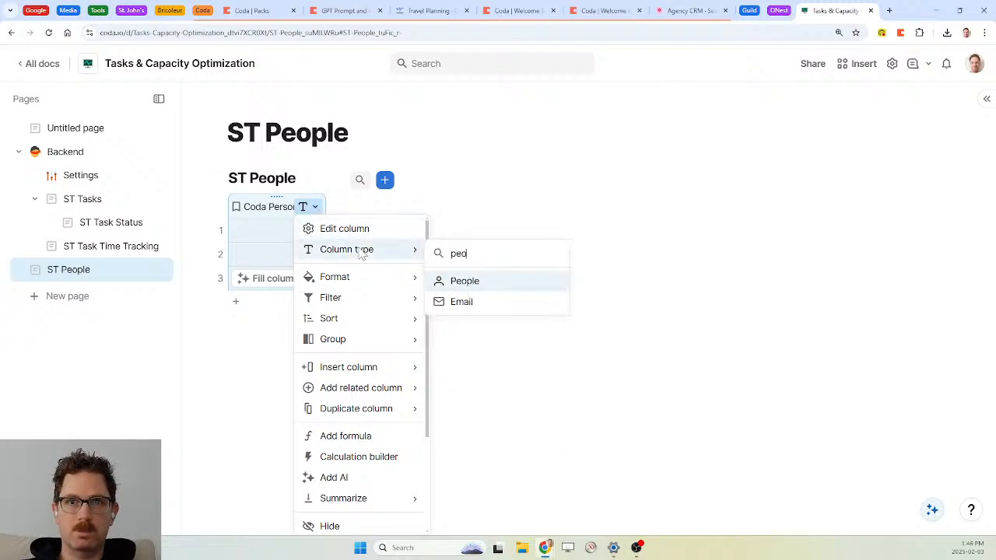
key("Return")
Default Coda Person to the current user, disable comment subscriptions, and delete the two extra rows
left_click(315, 207)
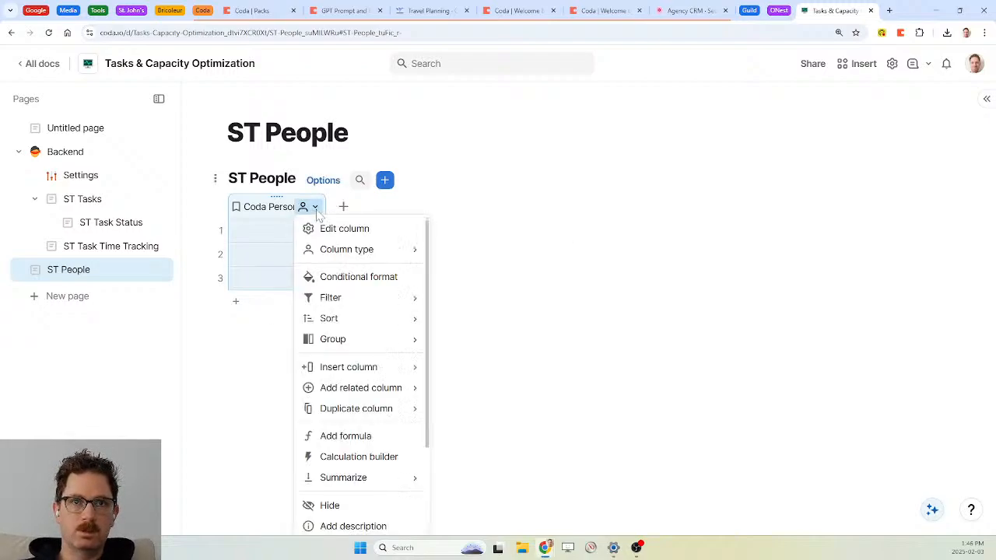
left_click(344, 233)
left_click(506, 419)
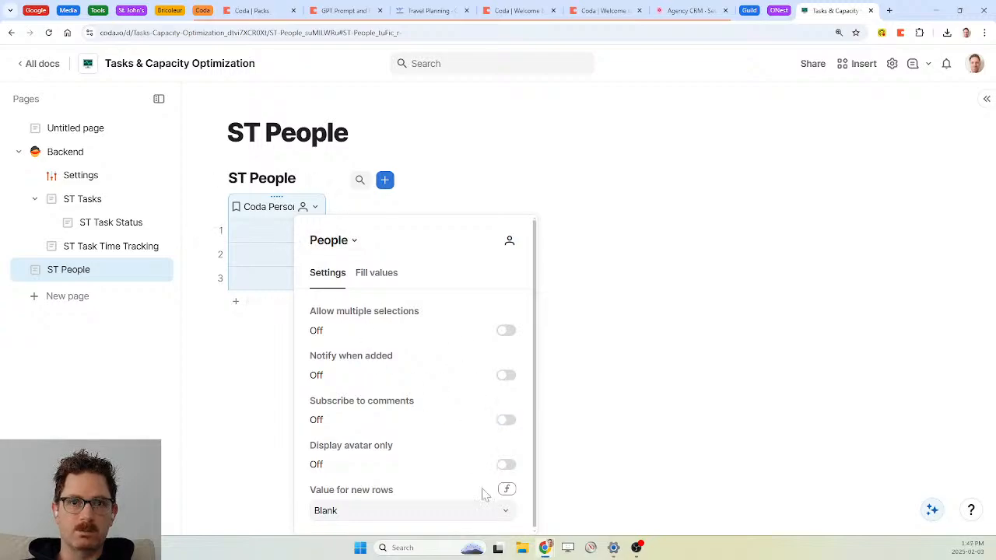
left_click(486, 516)
left_click(355, 467)
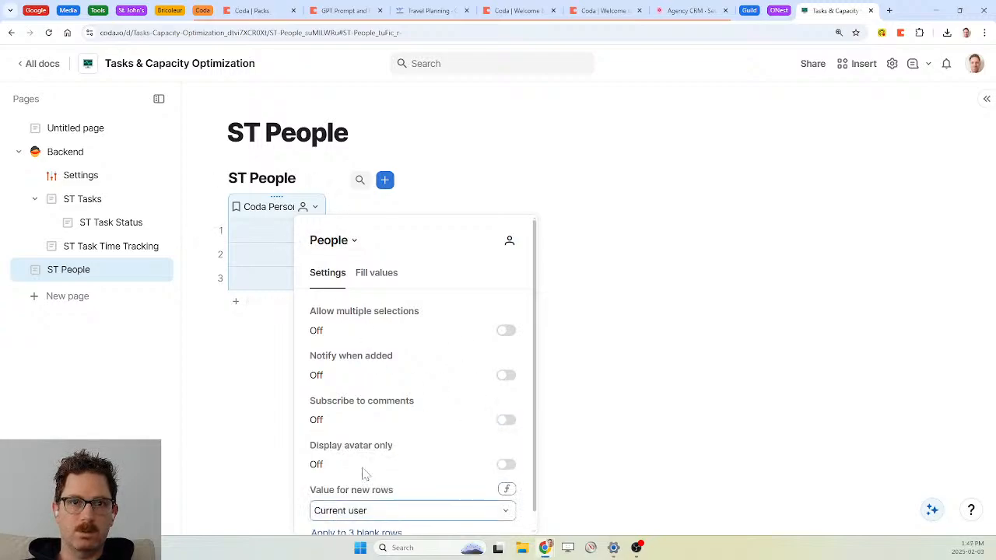
left_click(383, 533)
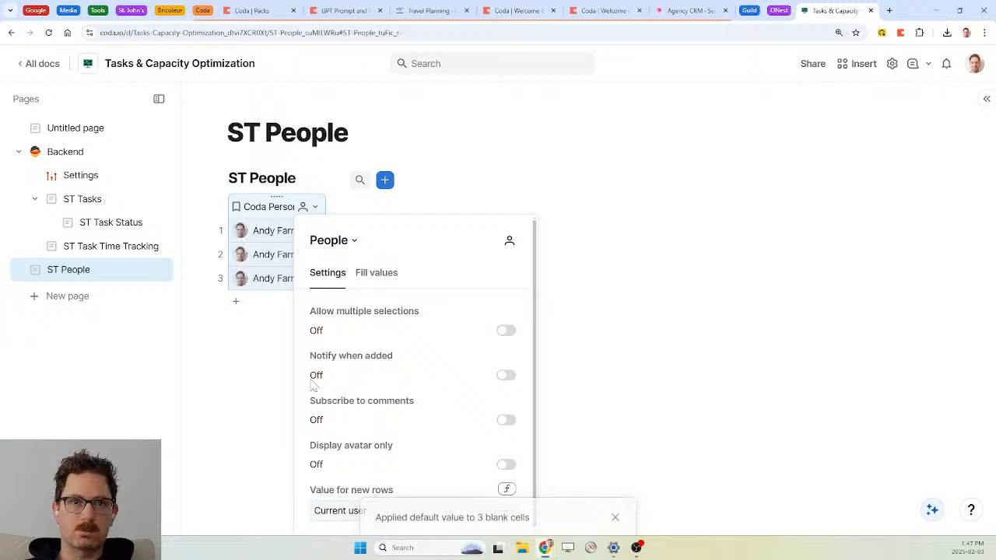
left_click(221, 257)
left_click(222, 277, "shift")
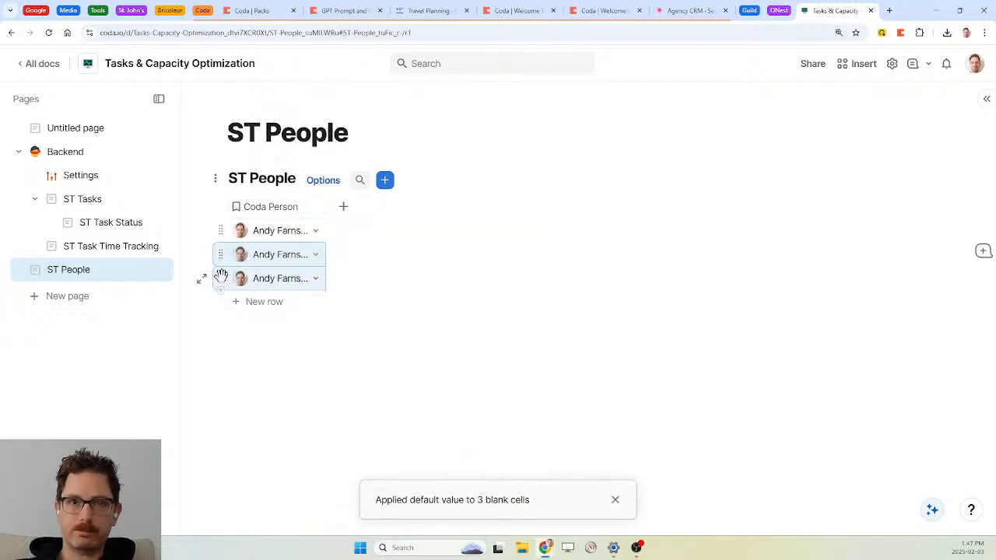
key("Delete")
Add a related Name column showing each Coda Person's name
left_click(314, 206)
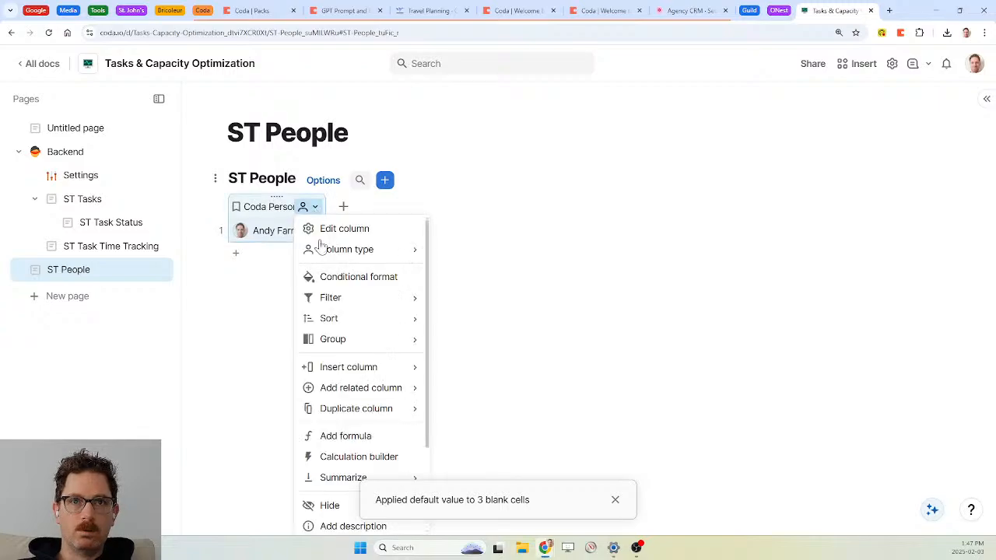
mouse_move(366, 388)
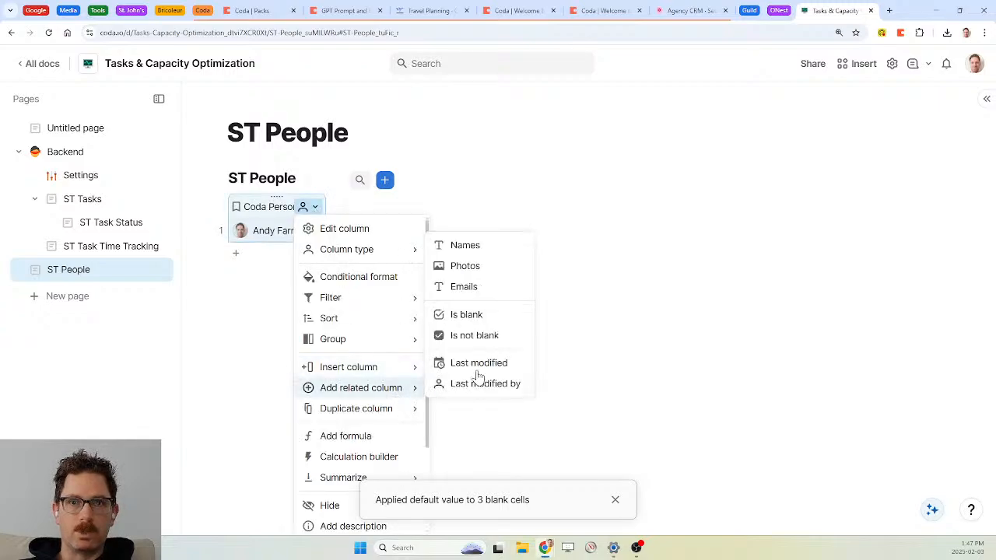
left_click(483, 254)
key("BackSpace")
key("BackSpace")
key("BackSpace")
key("BackSpace")
key("Delete")
key("Delete")
key("Delete")
key("Delete")
key("Delete")
key("Delete")
key("Delete")
key("Delete")
key("Delete")
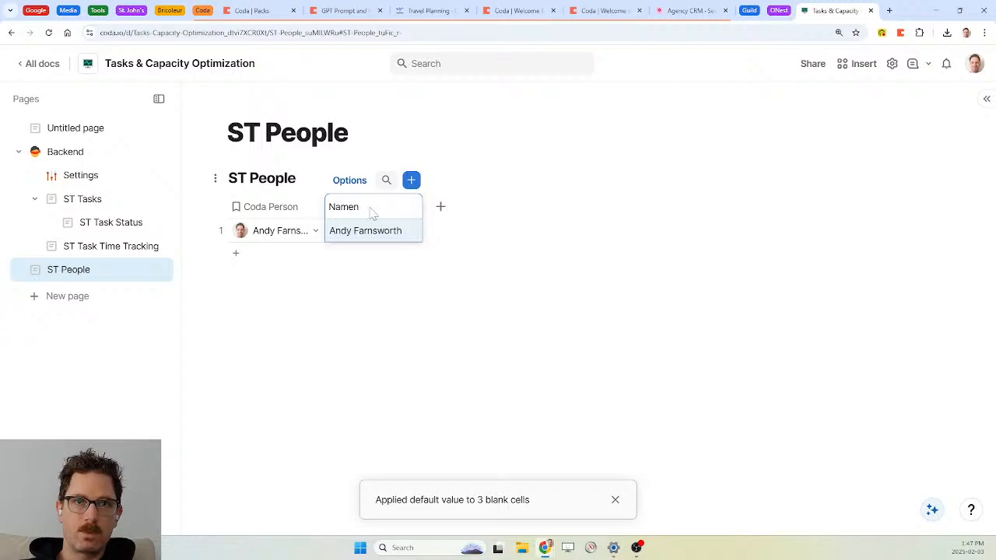
left_click(614, 499)
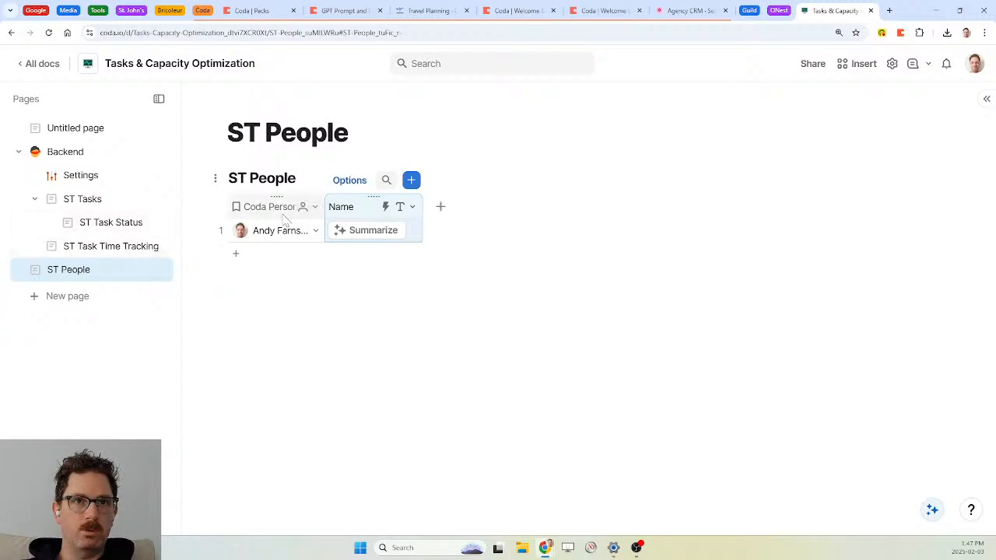
Make Name the display column and move it before Coda Person
right_click(348, 207)
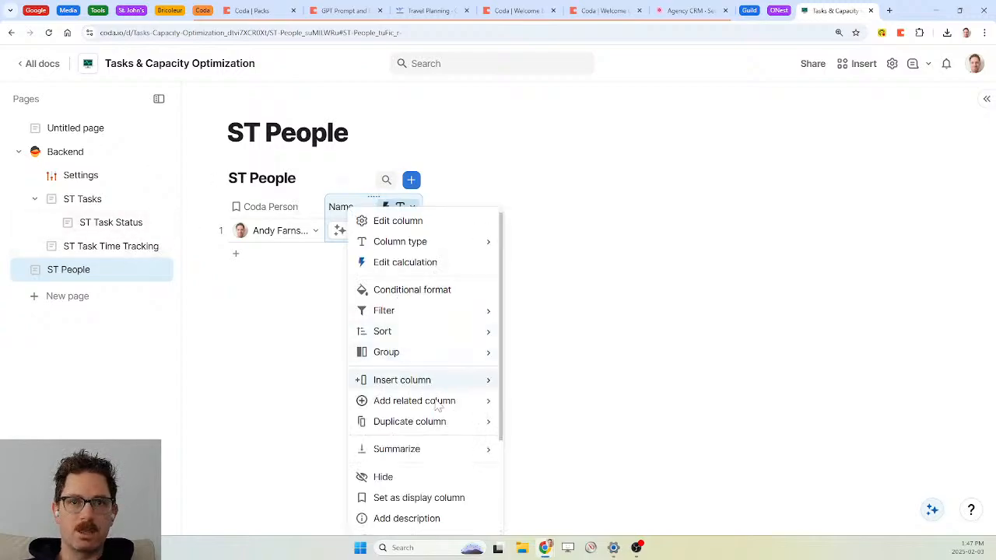
scroll(437, 404, "down", 1)
left_click(421, 435)
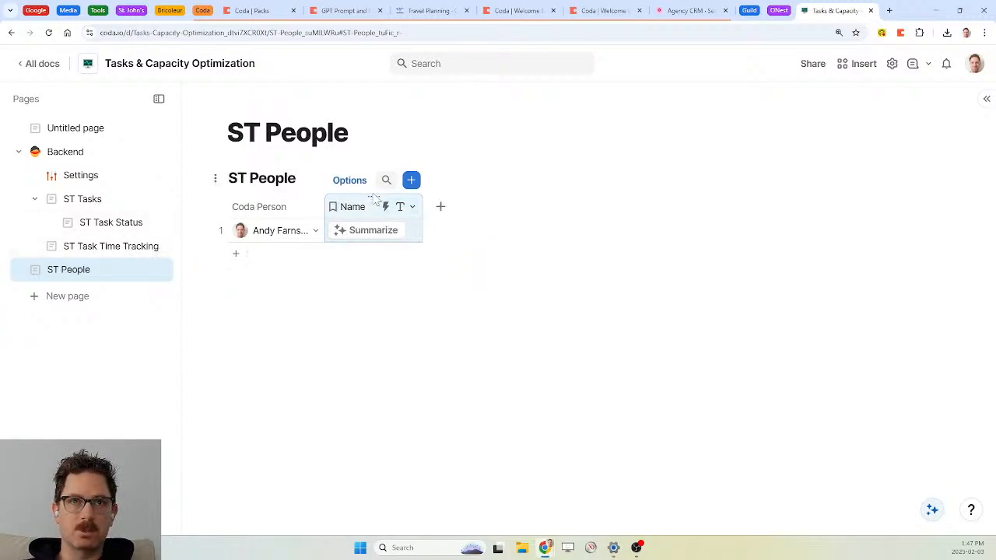
left_click_drag(372, 195, 252, 207)
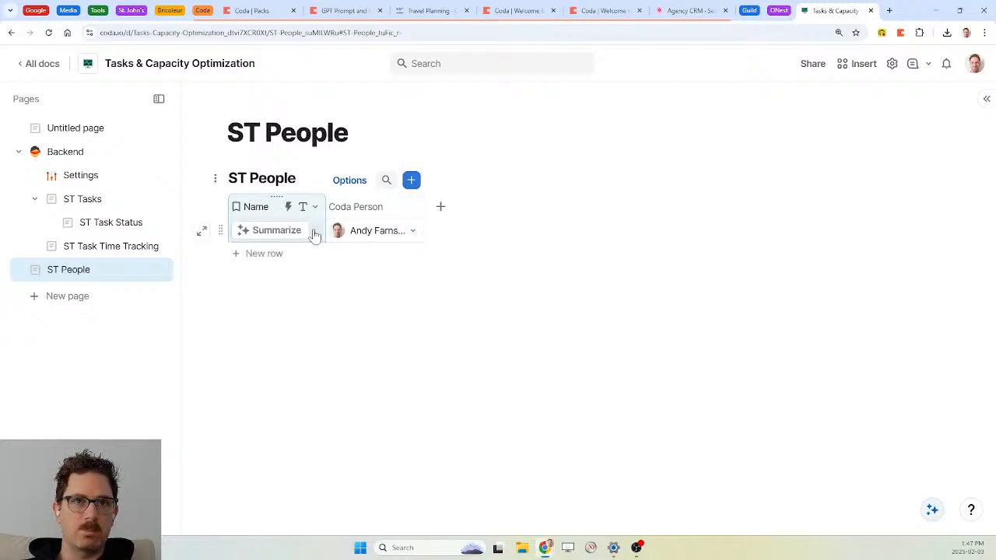
Add a Nickname text column and enter a nickname in row 1
left_click(442, 211)
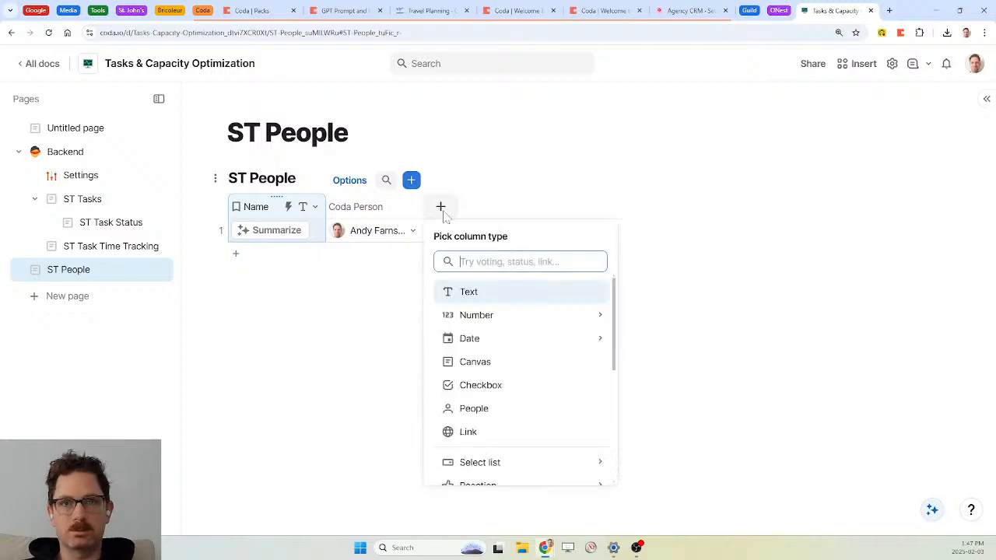
key("Return")
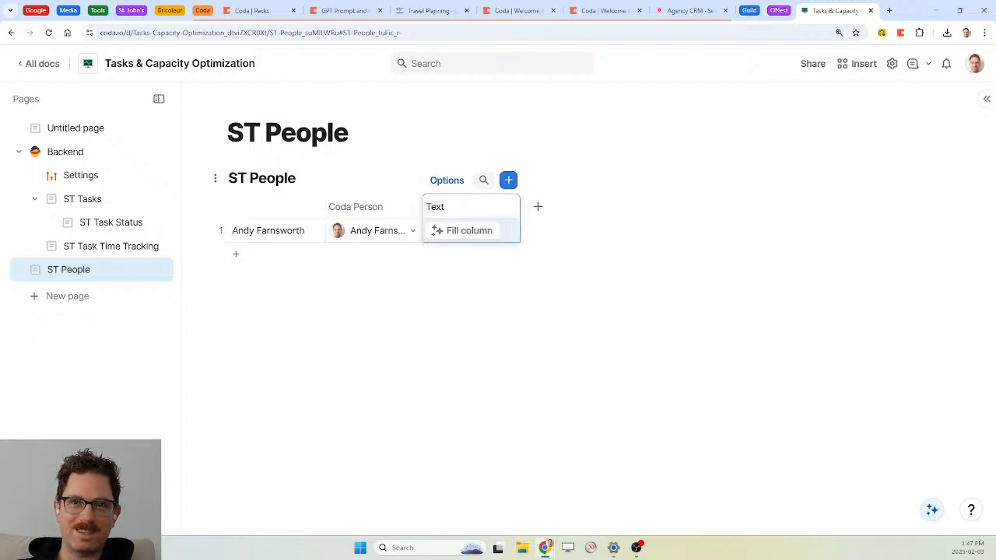
type("Nickname")
key("Return")
left_click(457, 232)
type("Andy")
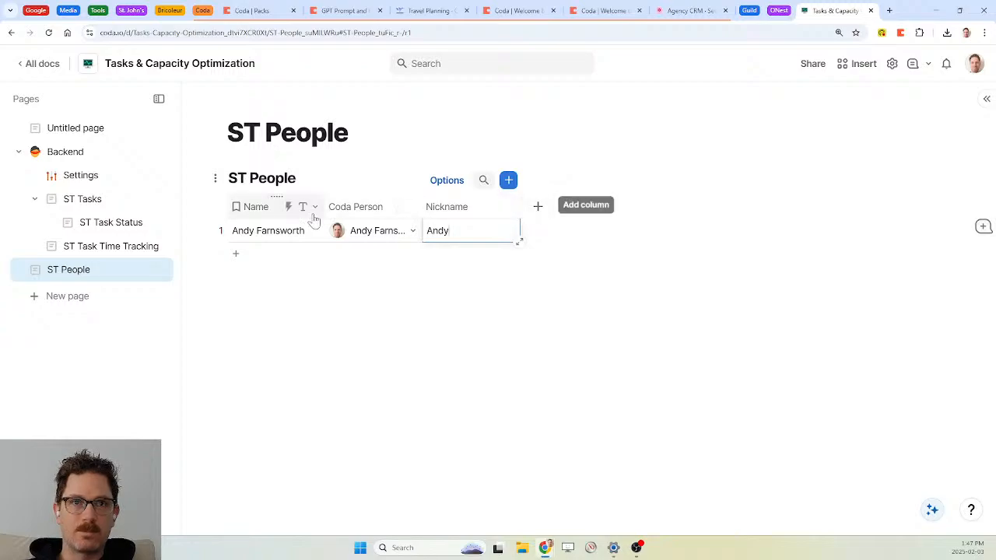
Rename the Name column to Full Name
left_click(299, 208)
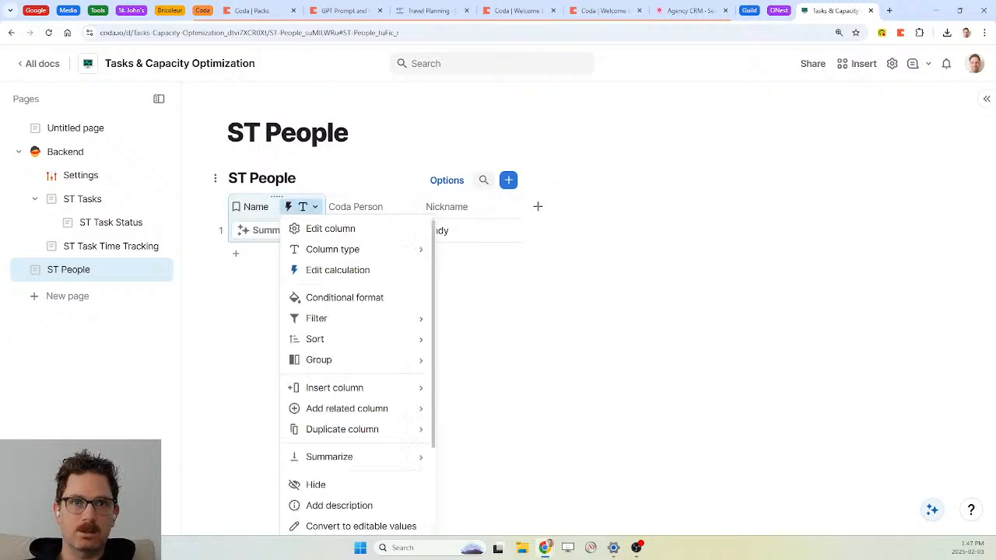
left_click(260, 210)
double_click(260, 212)
key("Home")
type("Full")
key("Return")
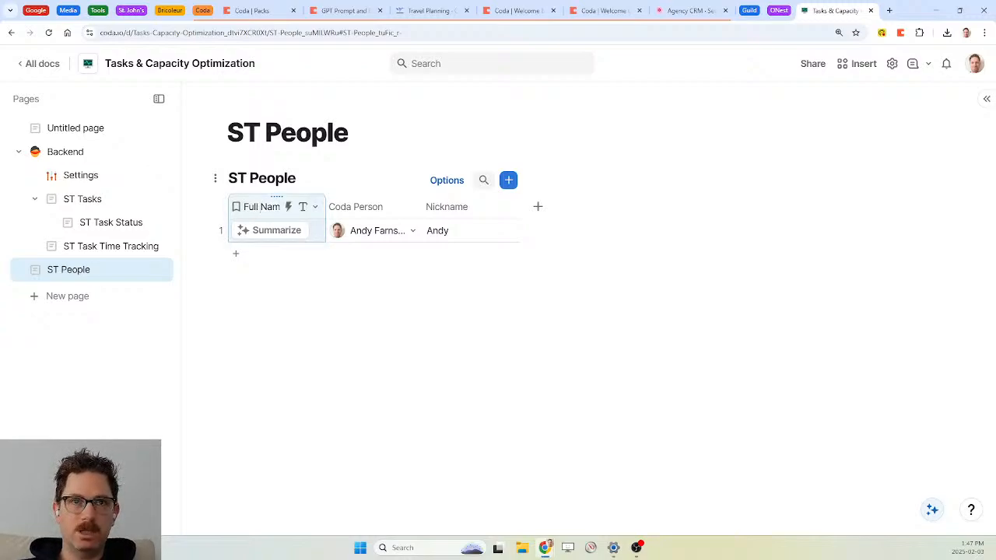
Add another text column named Name
left_click(538, 208)
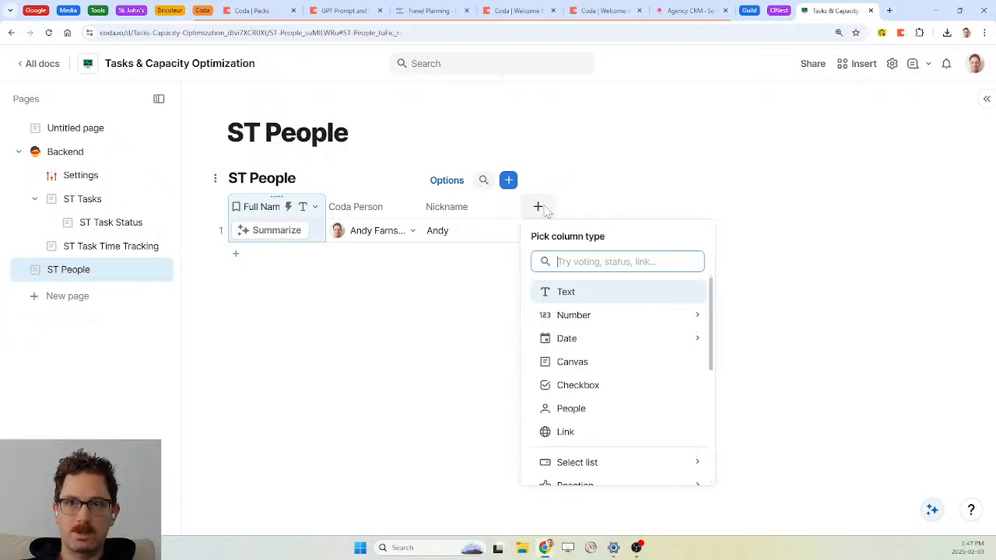
key("Return")
type("Firs")
key("BackSpace")
key("BackSpace")
key("BackSpace")
key("BackSpace")
type("n")
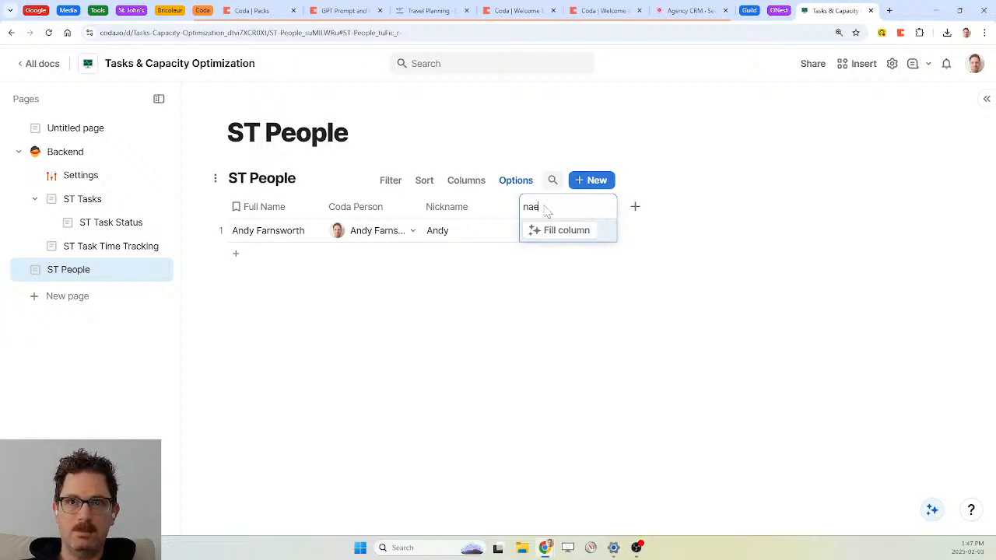
key("BackSpace")
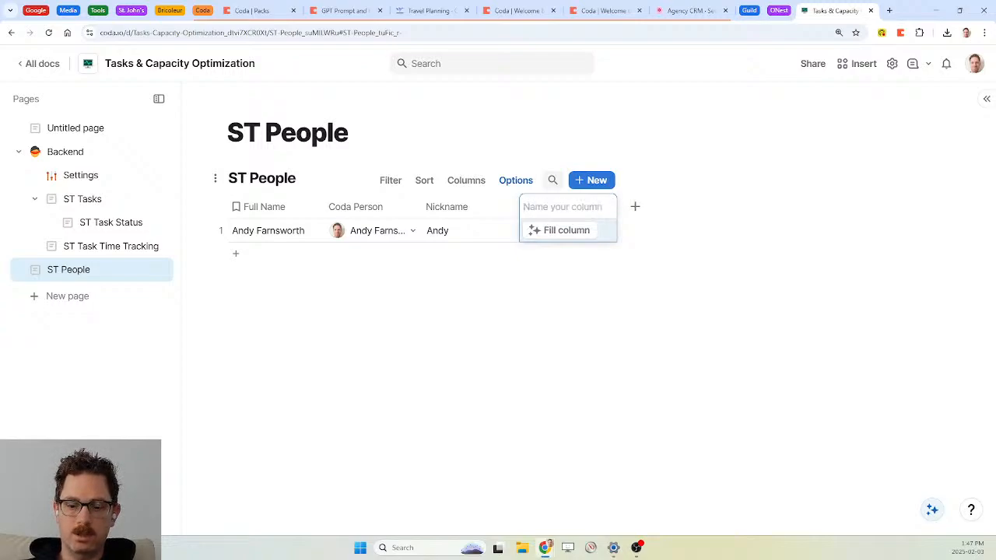
type("Name")
key("Return")
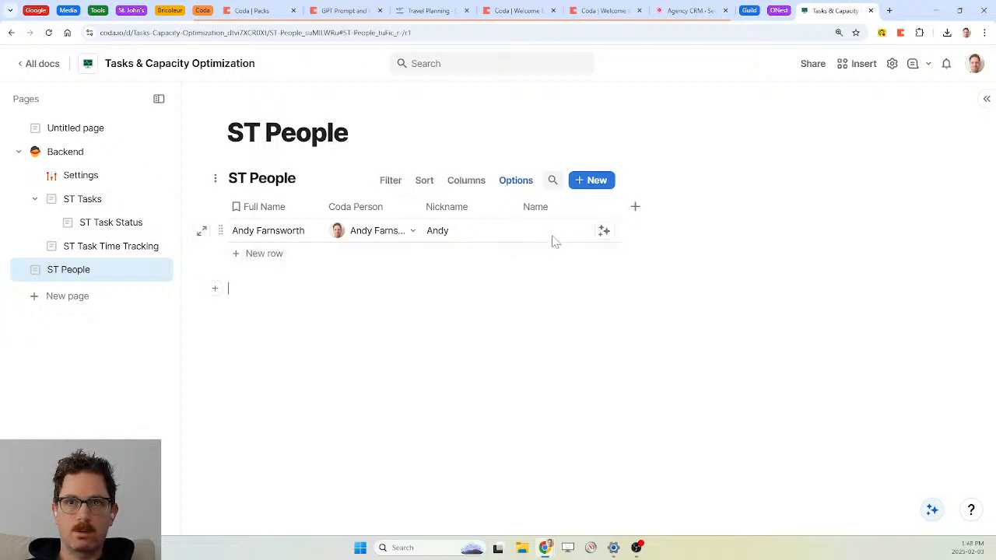
Give Name the formula If(Nickname.IsNotBlank(), Nickname, Full Name.Split(" ").First())
left_click(554, 238)
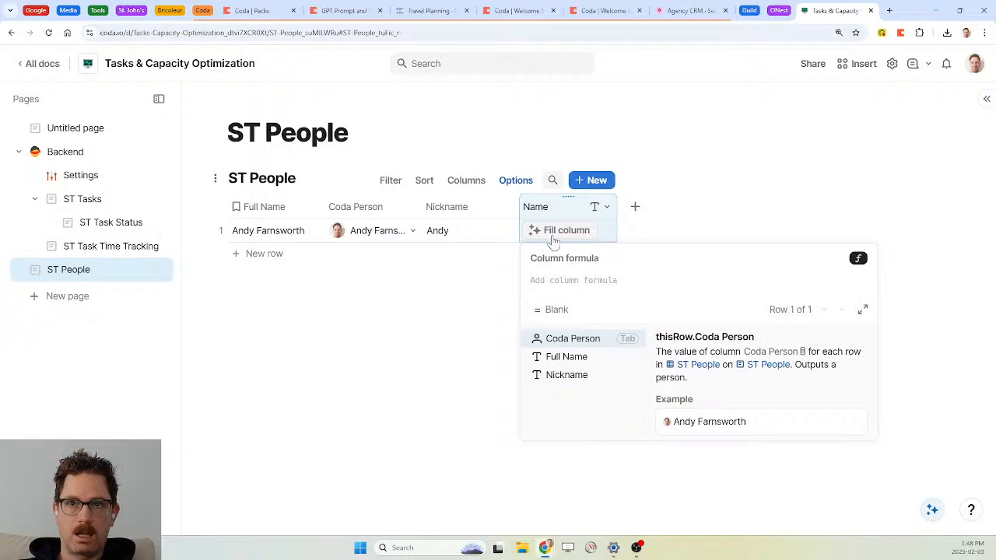
type("if")
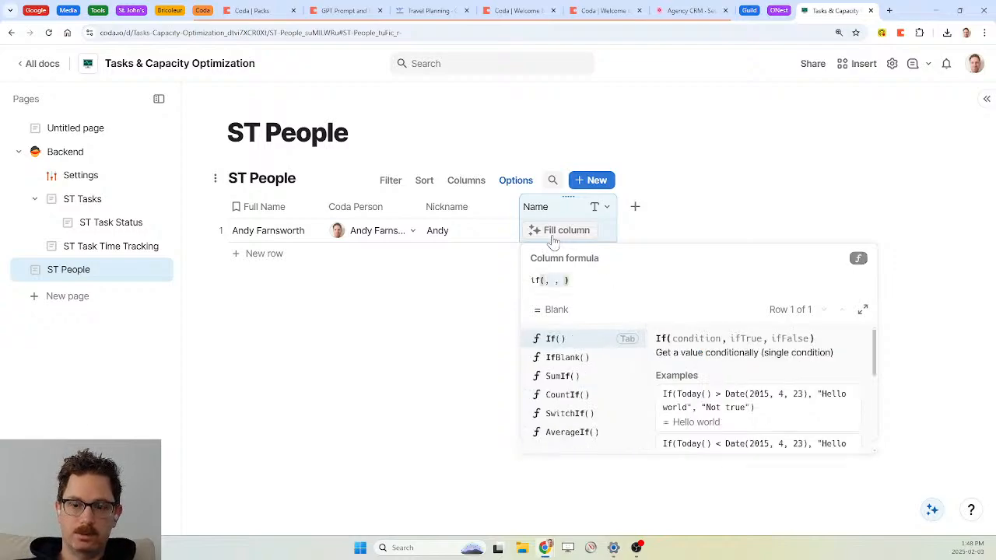
type("(nickname")
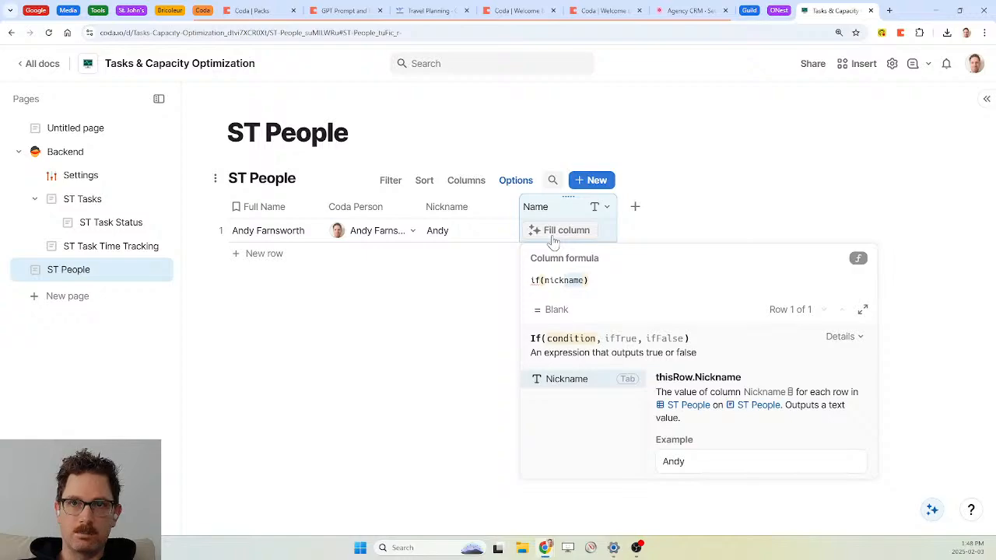
key("Tab")
type(".isnot")
key("Tab")
type(",nickname")
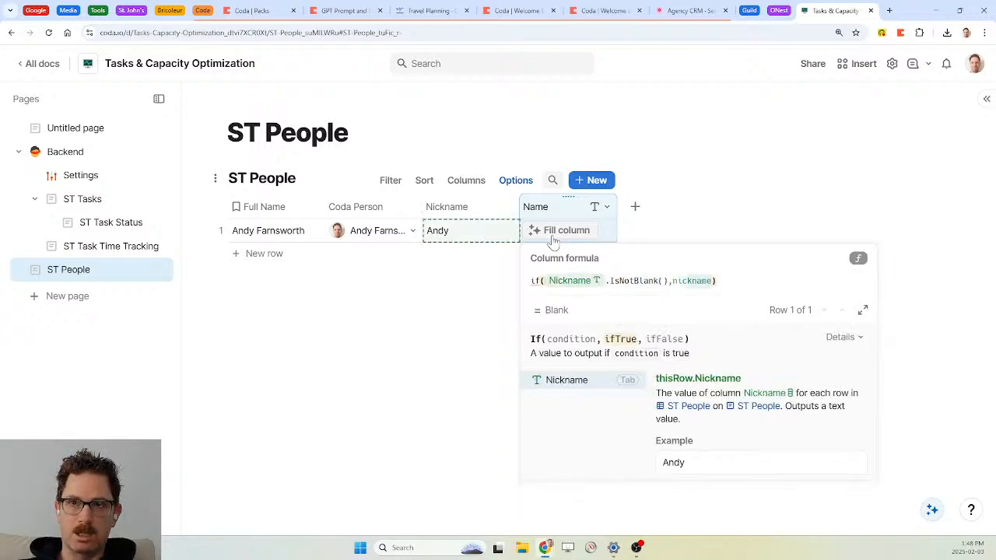
key("Tab")
type(",")
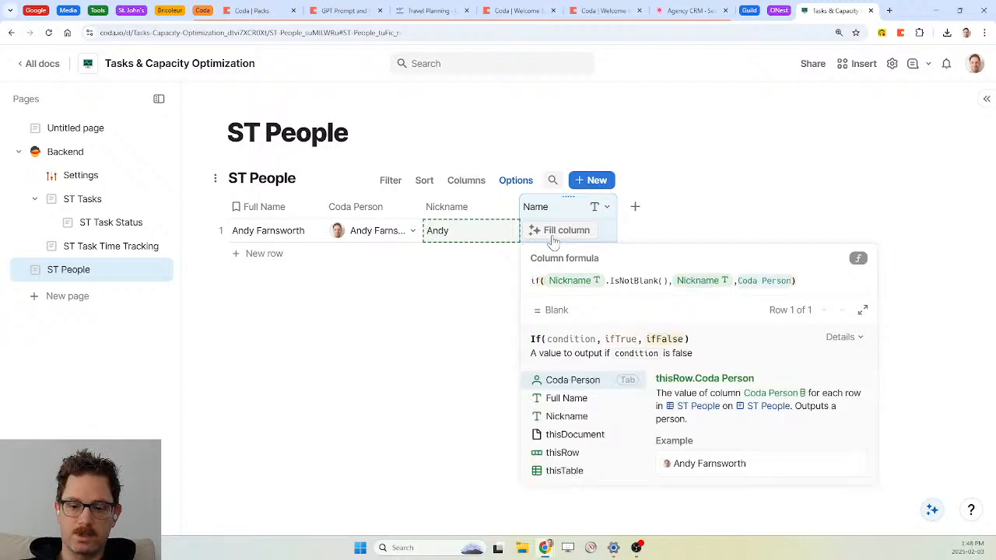
type("full")
key("Tab")
type(".")
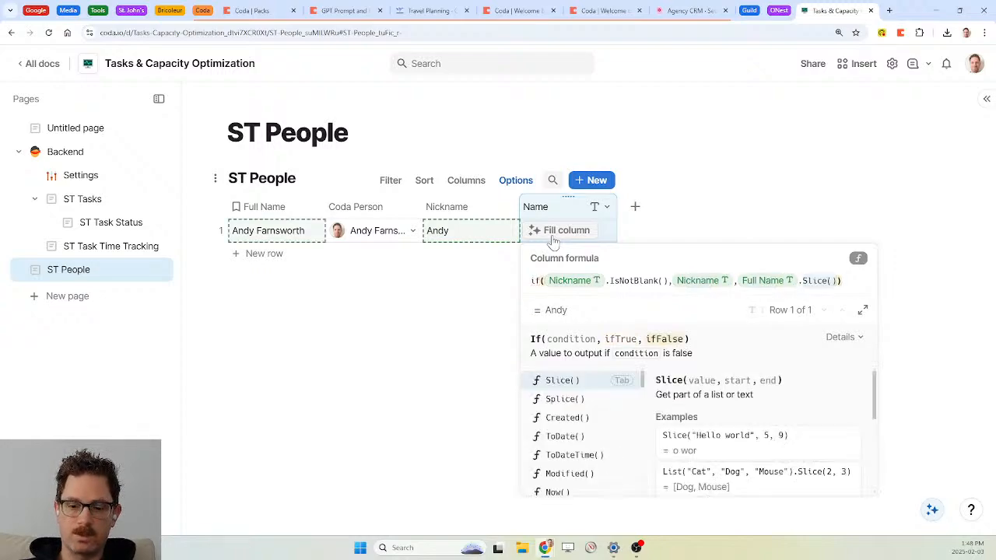
type("split")
key("Tab")
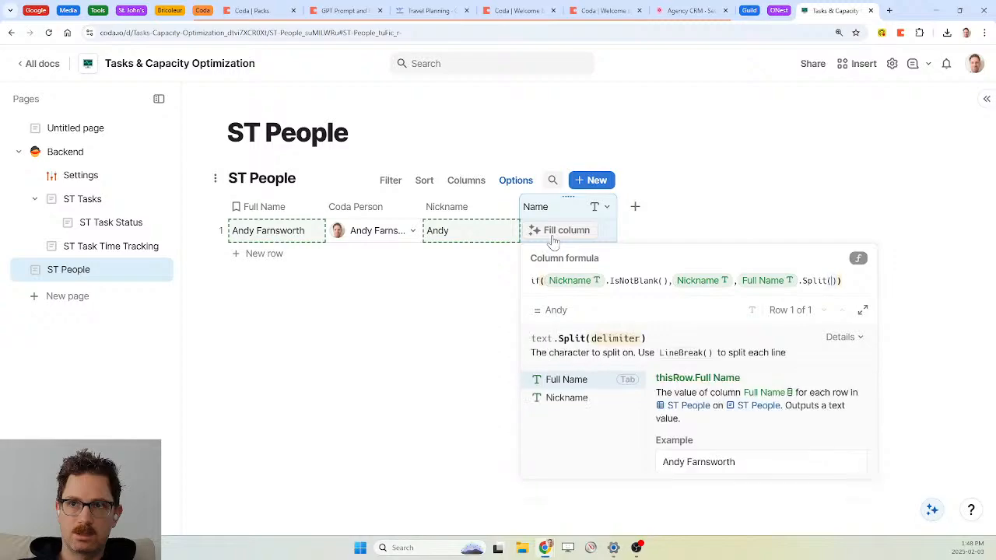
type("\" \"")
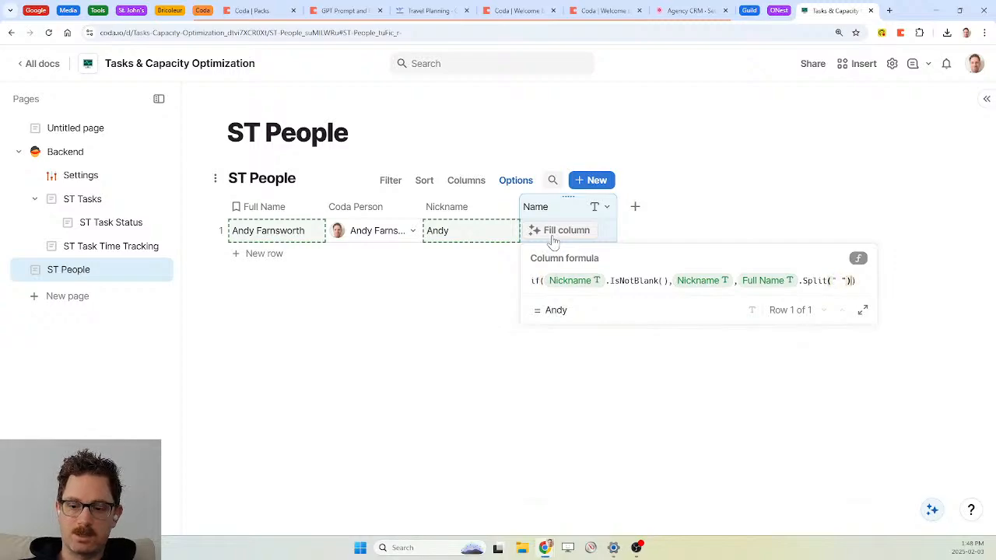
type(").first")
key("Tab")
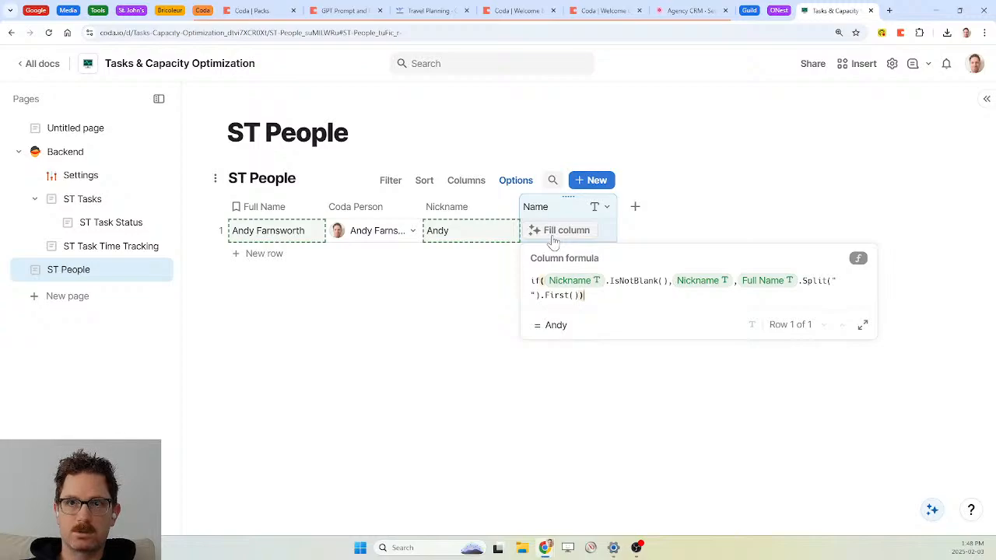
key("Return")
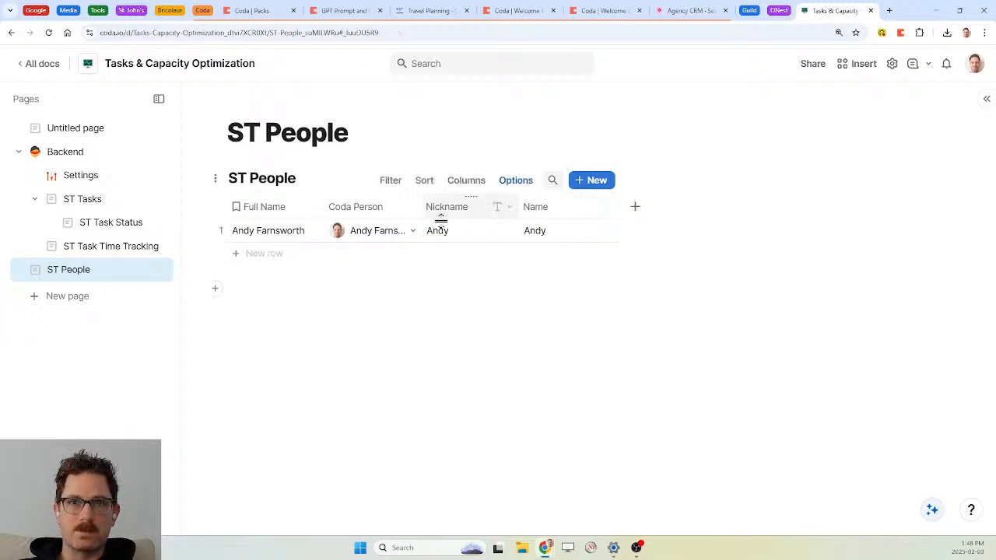
Reorder the columns to Name, Coda Person, Nickname, Full Name
left_click_drag(470, 196, 265, 204)
left_click(547, 234)
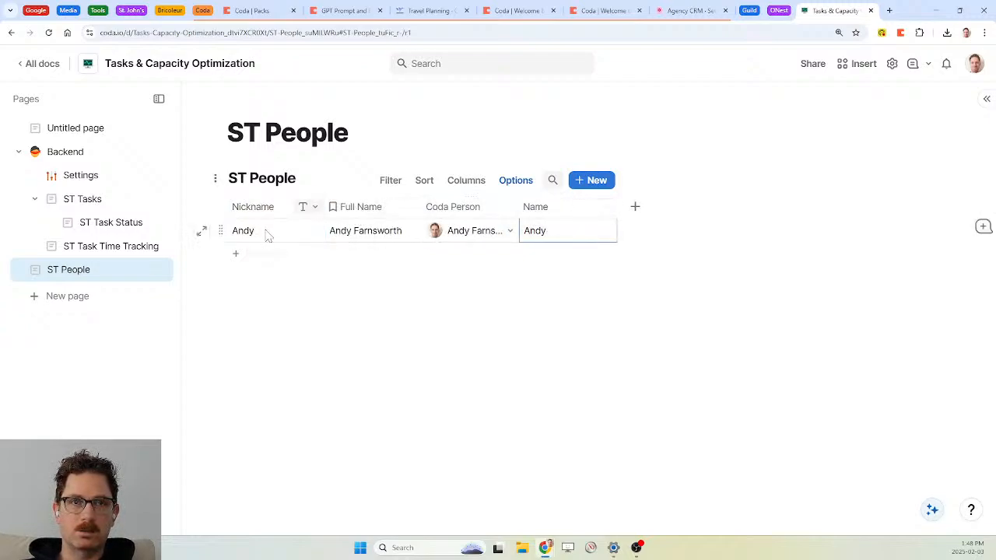
left_click_drag(568, 196, 257, 203)
left_click_drag(372, 192, 436, 220)
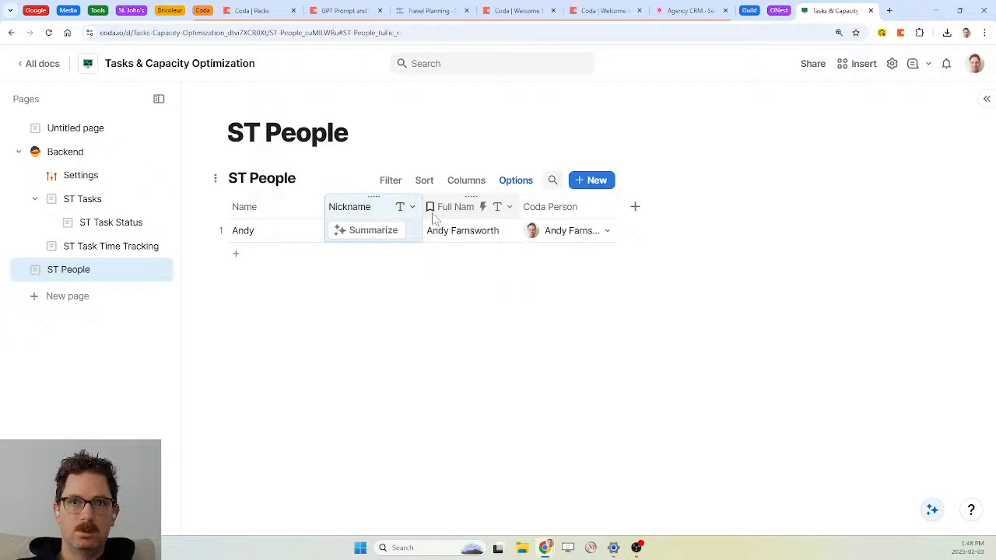
left_click_drag(568, 193, 339, 194)
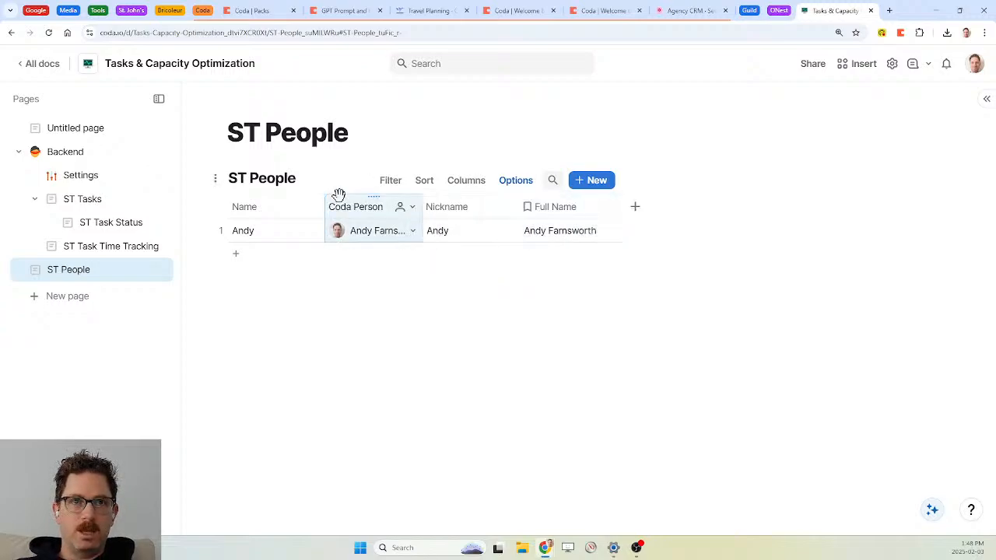
Test the Name formula by entering and then clearing a nickname in row 1
left_click(455, 233)
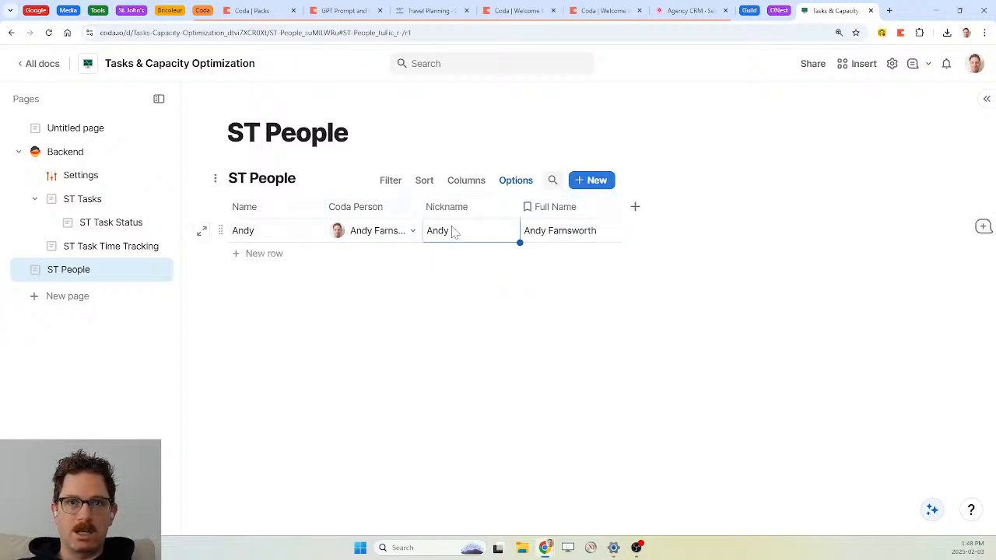
key("Return")
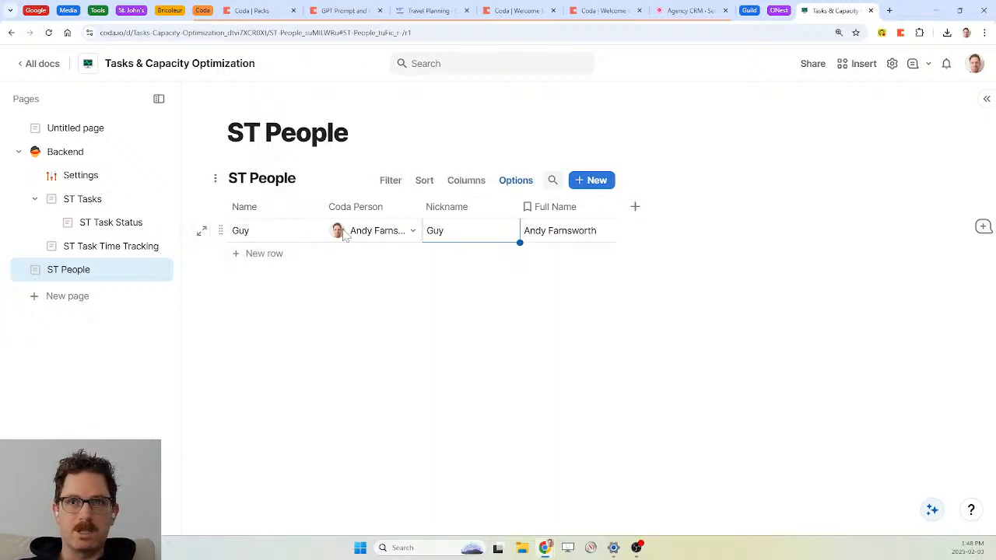
left_click(460, 286)
left_click(464, 246)
key("Delete")
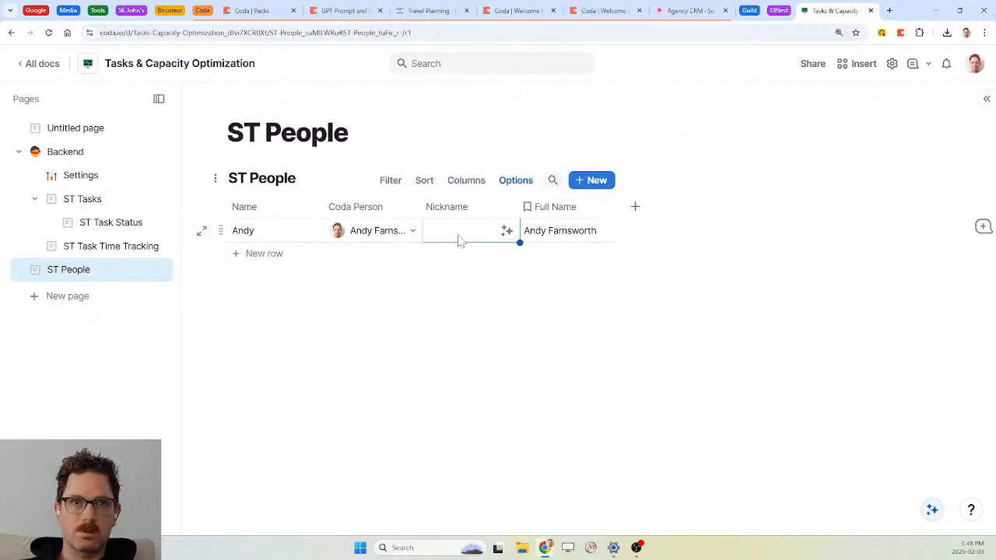
Add a second ST People row and invite a new person by e-mail without notifying them
left_click(270, 256)
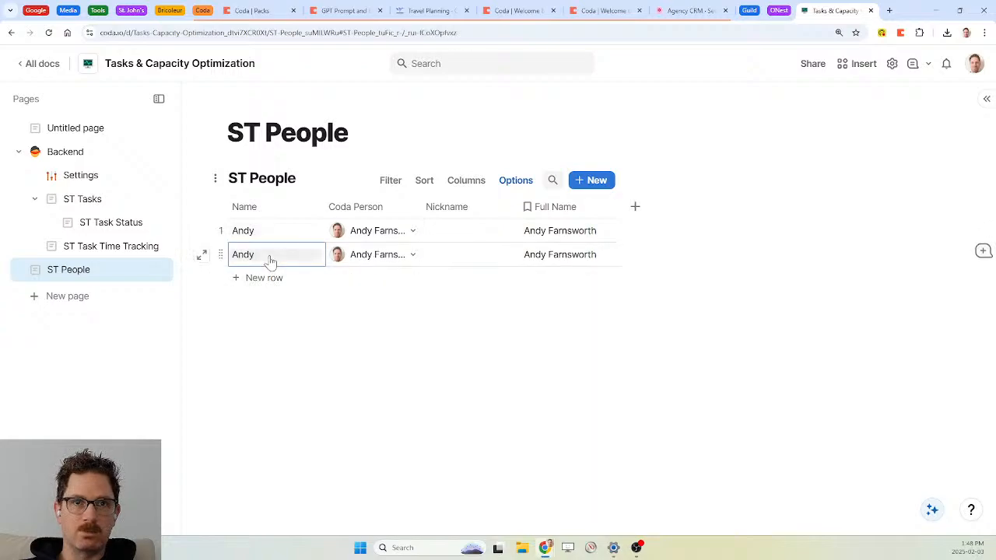
left_click(411, 256)
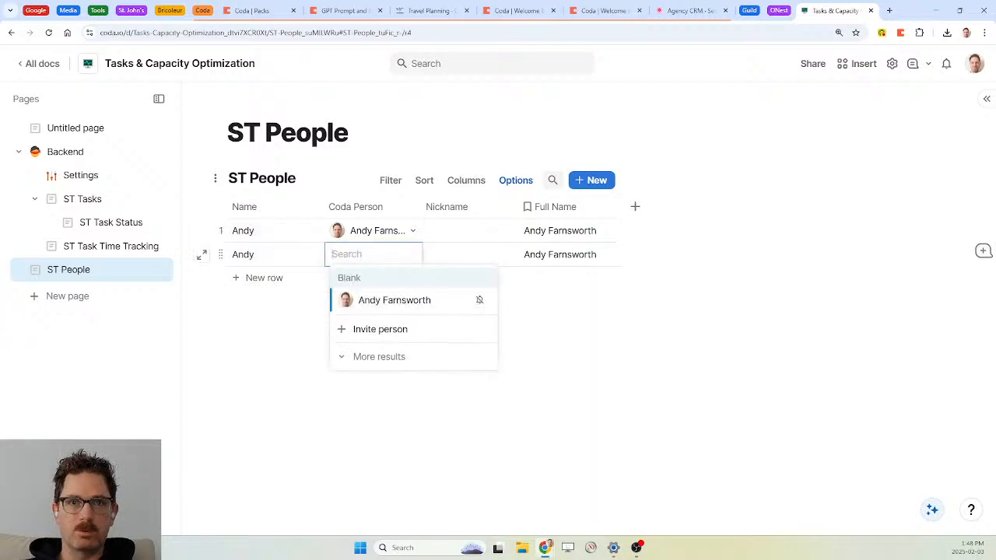
left_click(386, 329)
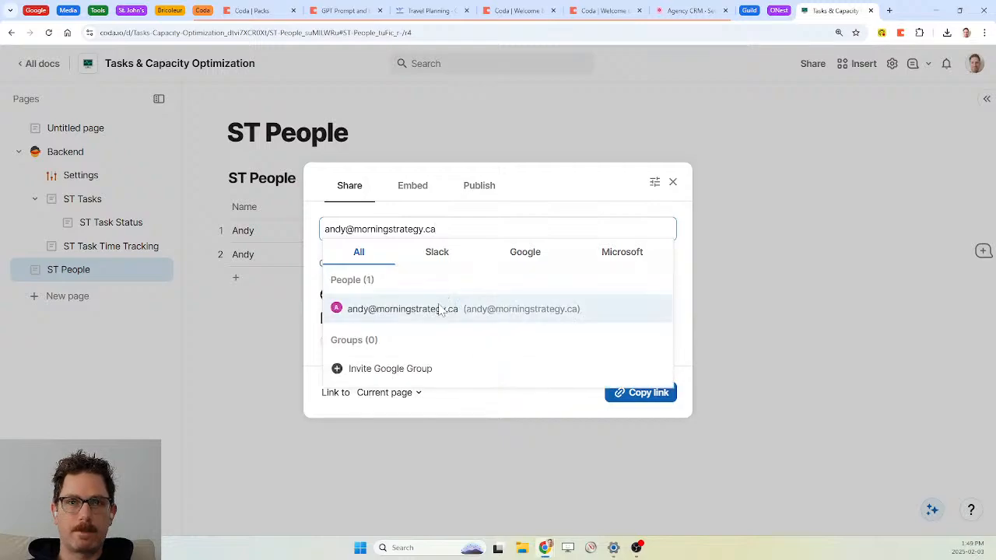
left_click(444, 309)
left_click(388, 237)
left_click(648, 346)
left_click(265, 327)
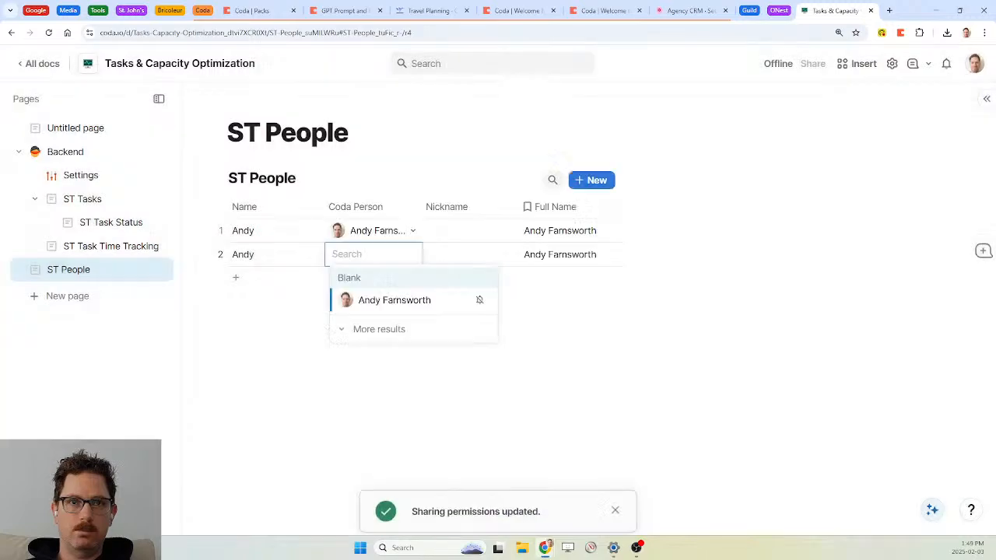
Assign the invited person to row 2's Coda Person, give them a nickname, and move ST People under Backend
left_click(413, 260)
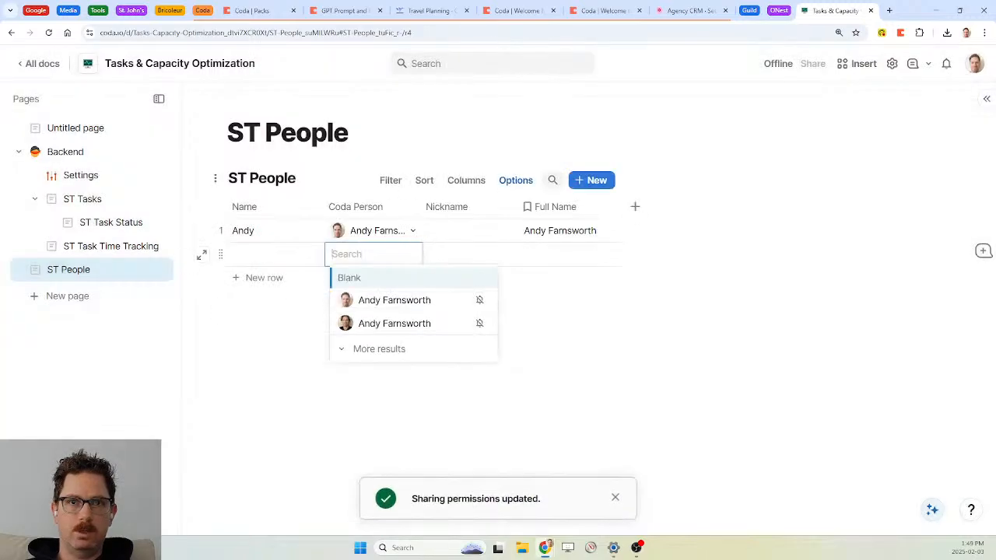
left_click(407, 322)
left_click(477, 263)
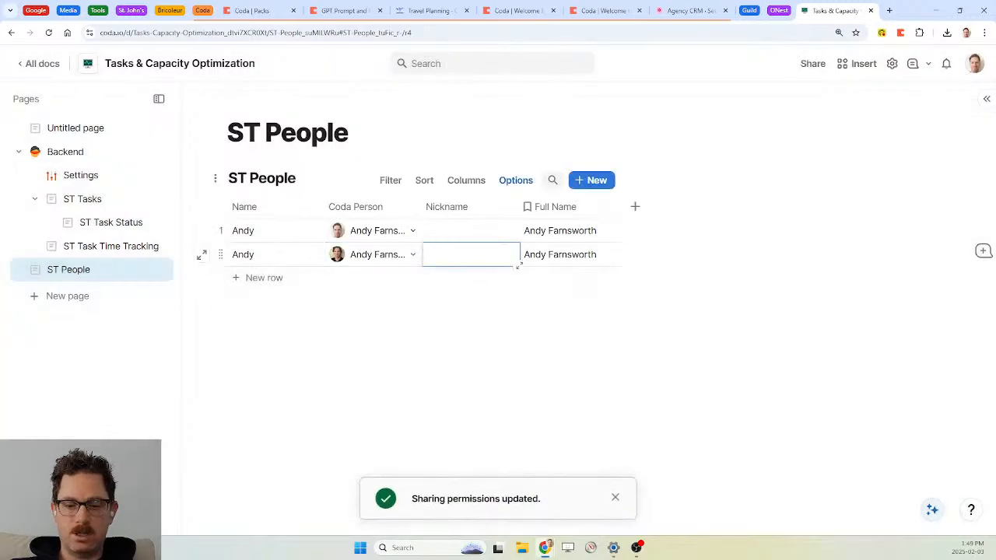
type("Guy")
key("Return")
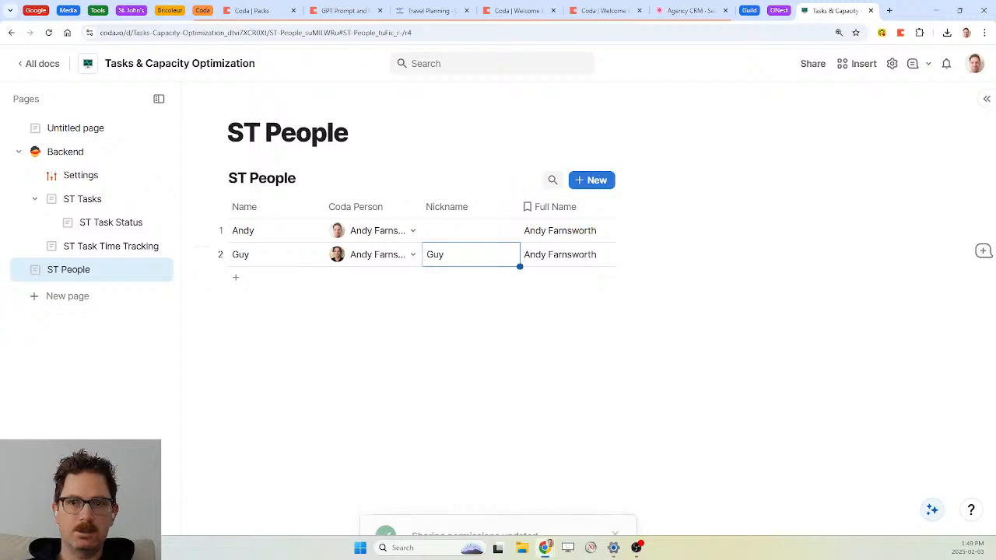
left_click_drag(73, 272, 89, 195)
left_click(92, 223)
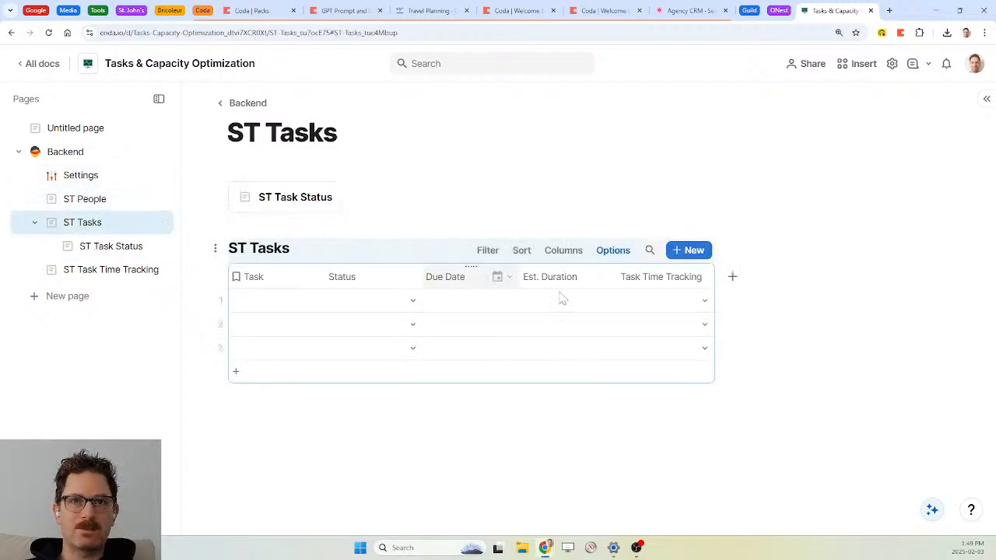
Add a new ST Tasks column that relates to the ST People table
left_click(732, 278)
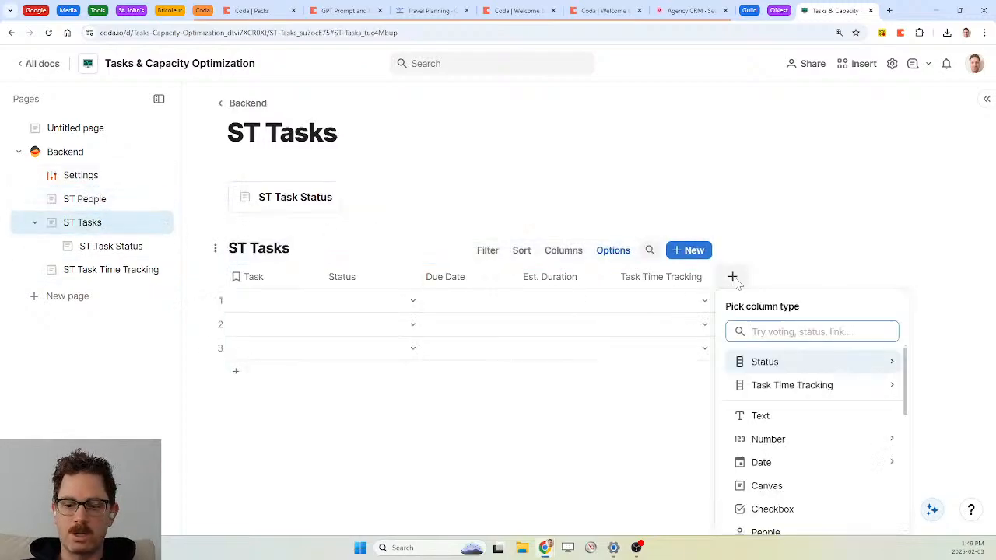
type("Respons")
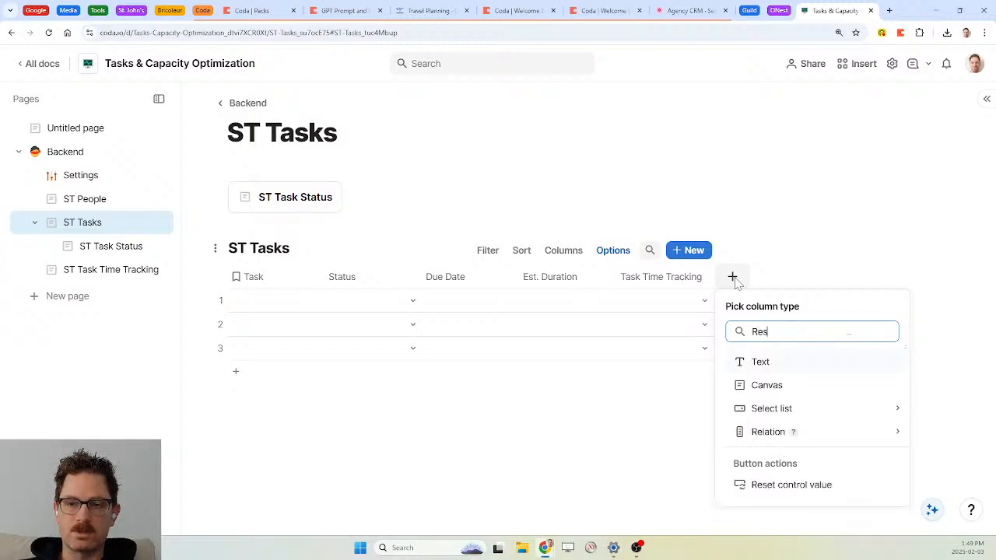
key("BackSpace")
key("BackSpace")
key("BackSpace")
key("BackSpace")
key("BackSpace")
key("BackSpace")
key("BackSpace")
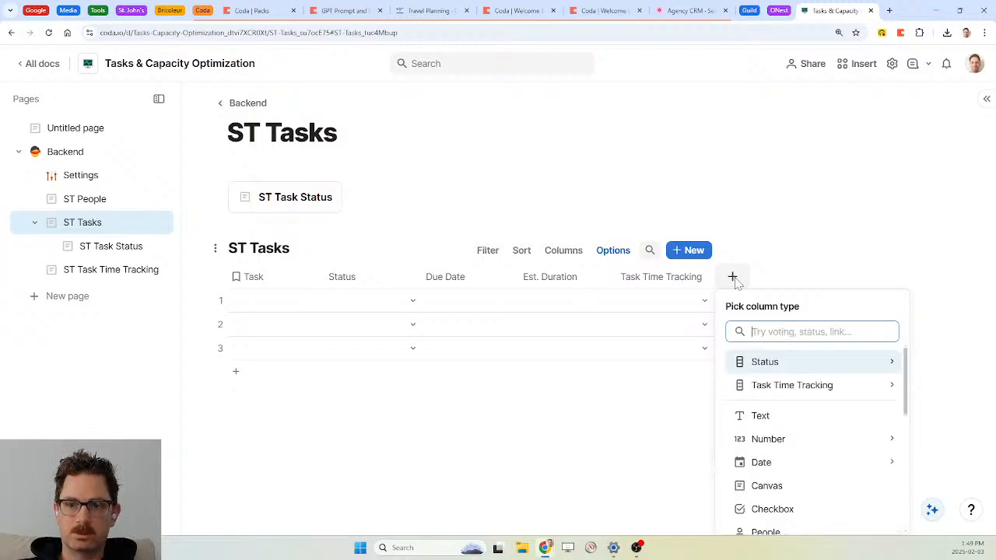
type("peo")
key("Down")
key("Down")
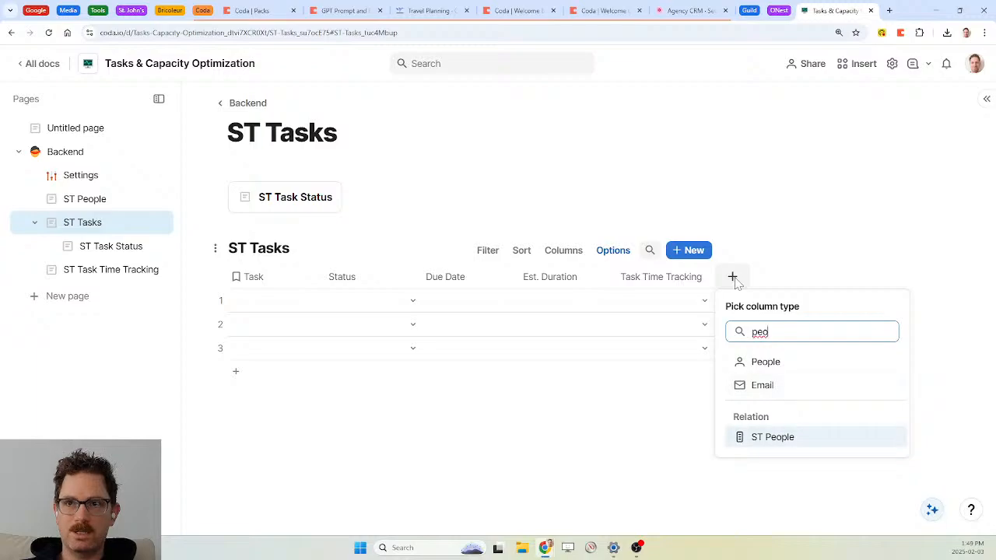
key("Return")
scroll(675, 440, "down", 1)
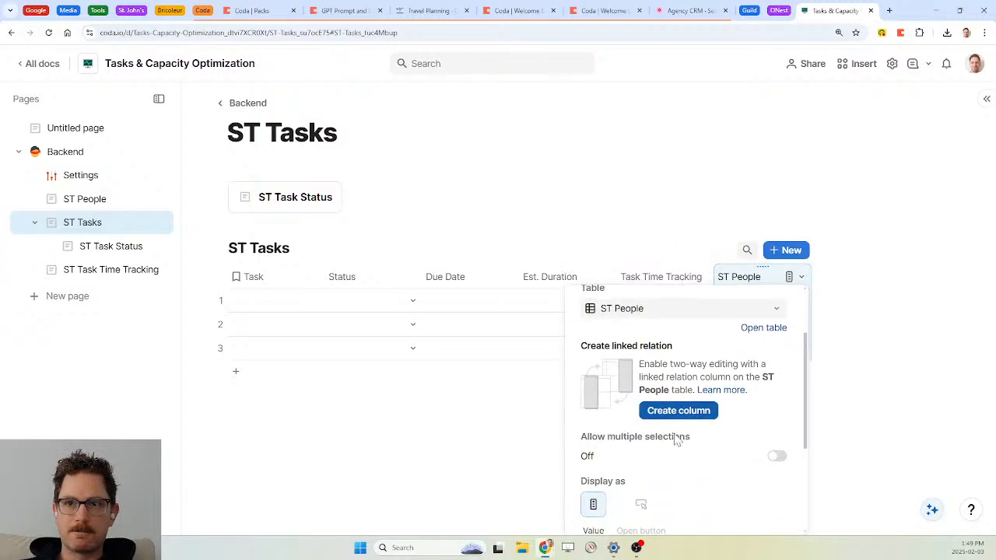
scroll(675, 440, "up", 1)
scroll(675, 441, "down", 1)
scroll(676, 441, "up", 1)
Rename the relation column Responsible and set its default value for new rows
double_click(749, 277)
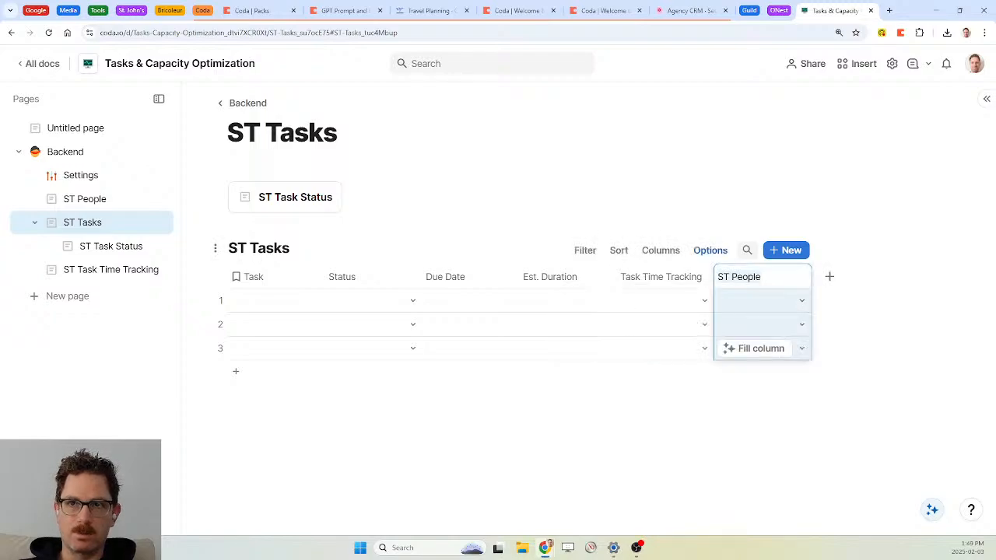
type("Rs")
type("sponsible")
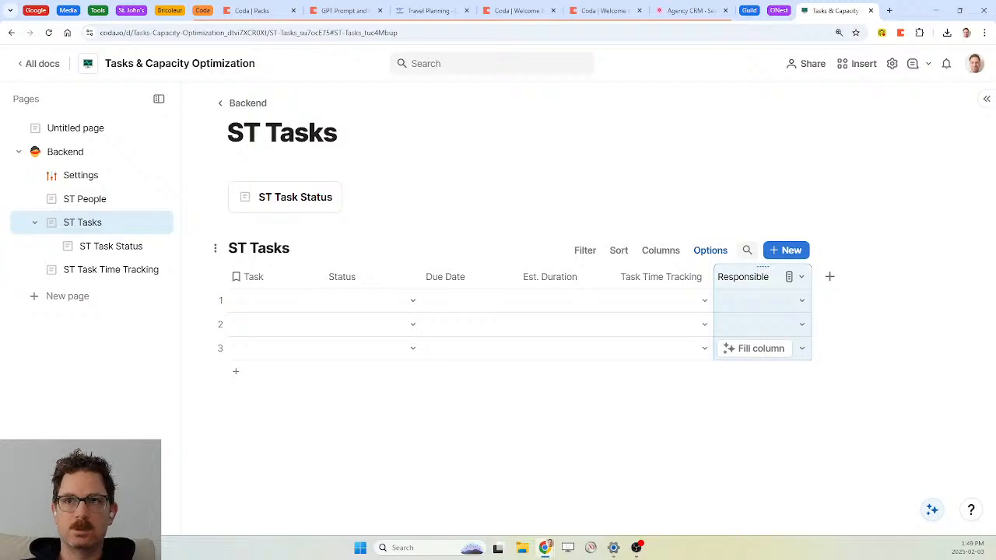
left_click(801, 277)
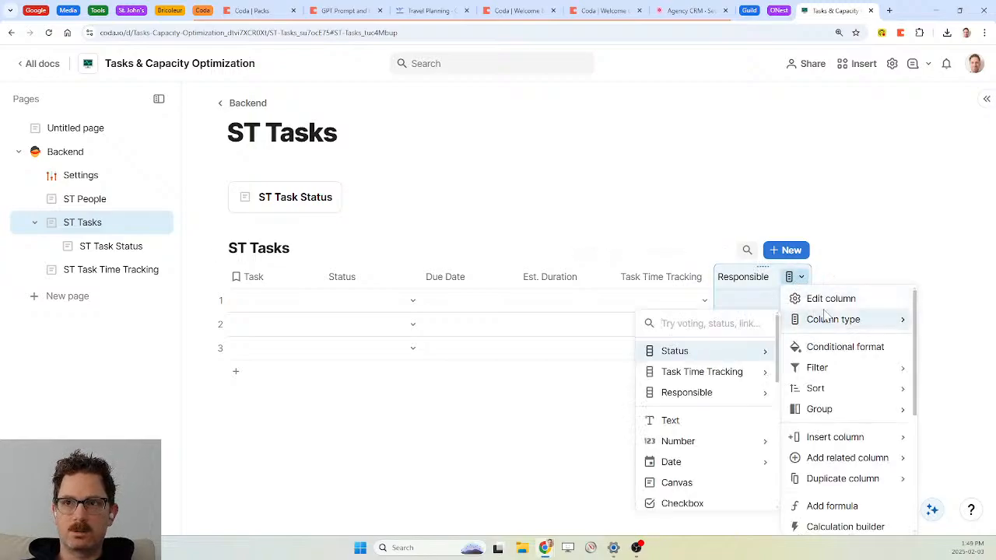
left_click(827, 298)
scroll(742, 366, "down", 3)
left_click(695, 465)
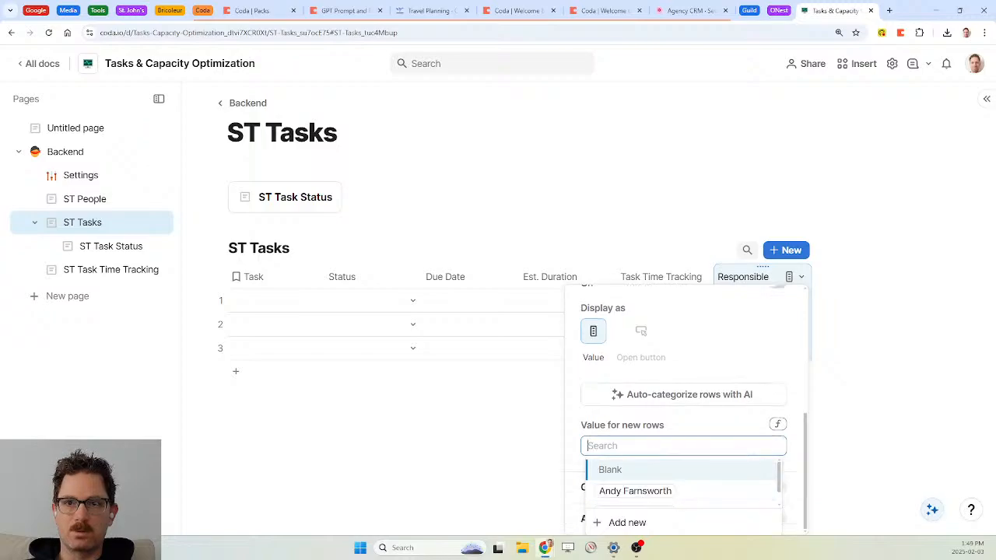
key("Escape")
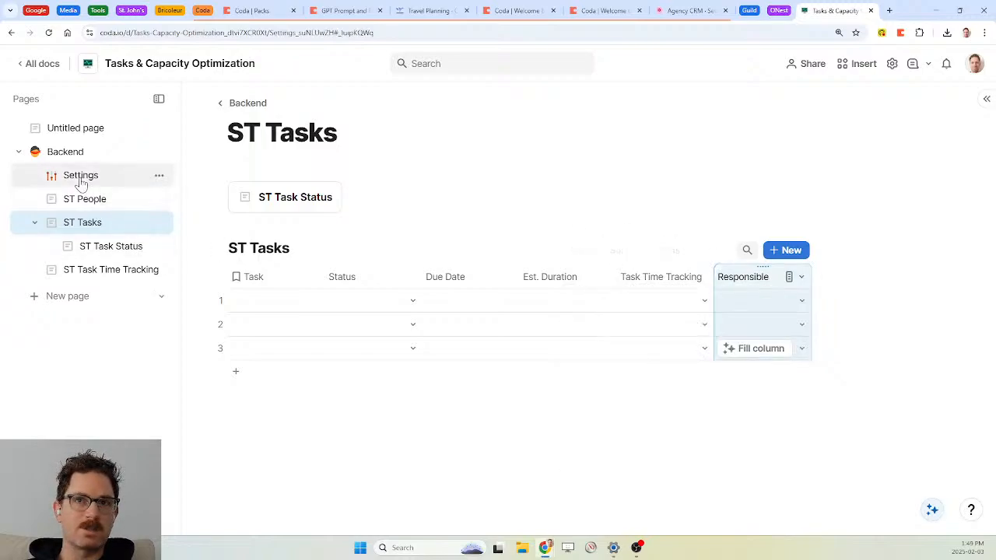
left_click(80, 175)
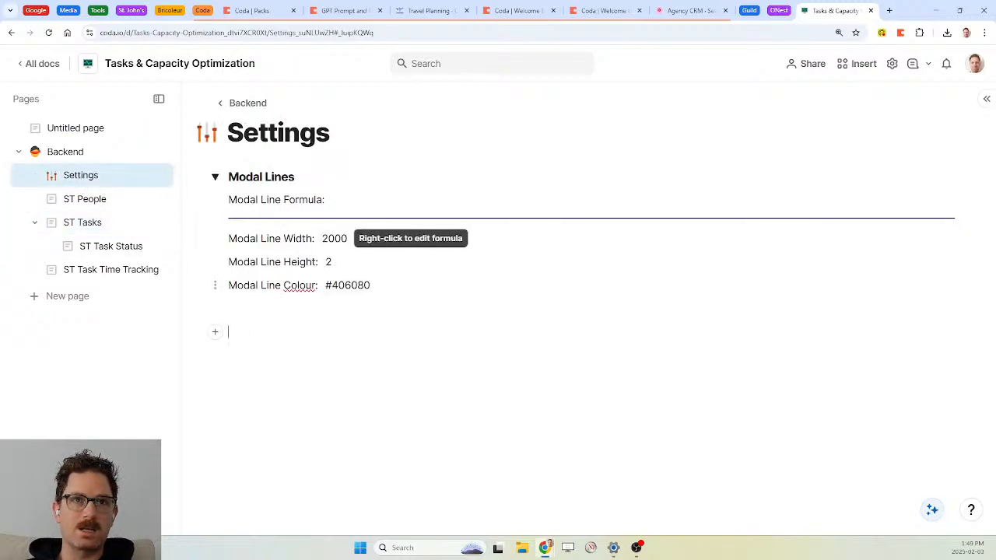
Collapse Modal Lines and add =ST People.Filter(Coda Person=User()) above it, named currentPerson
left_click(215, 177)
key("Return")
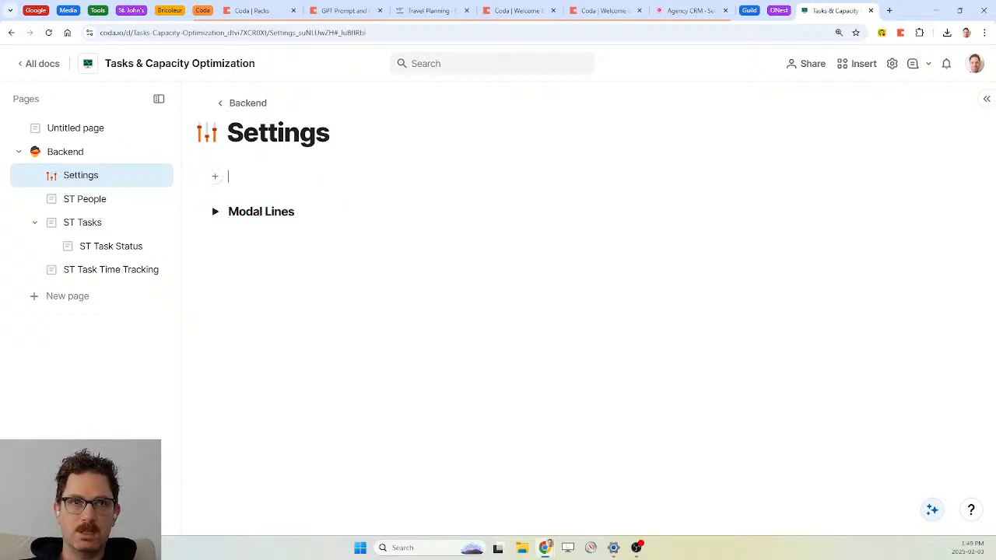
type("=")
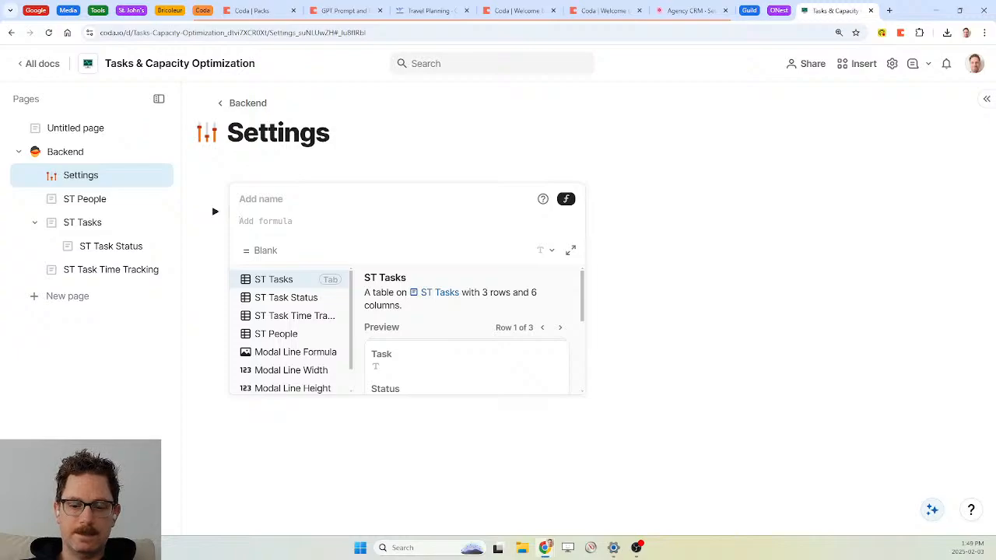
type("st people.full Nameilter(Coda Person")
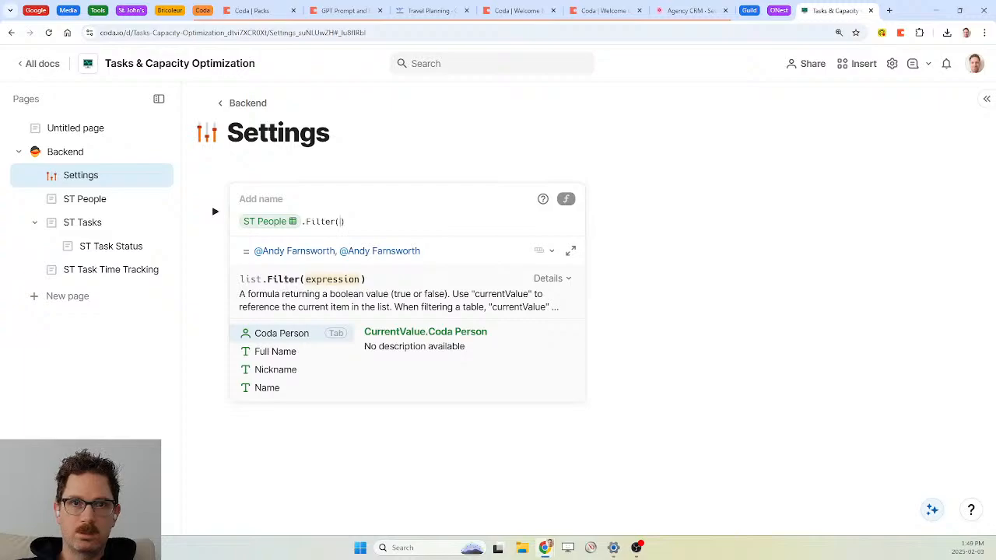
key("Tab")
type("=user")
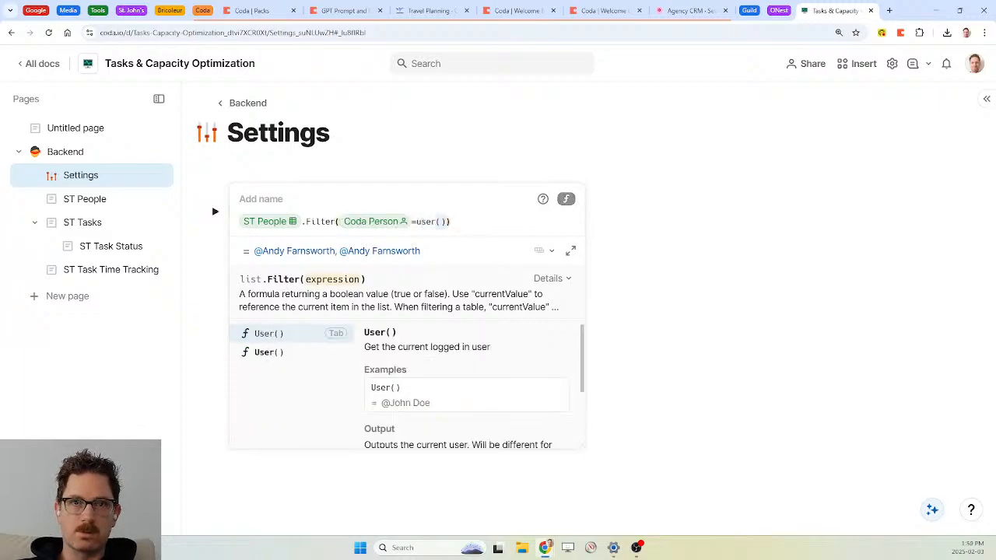
key("Tab")
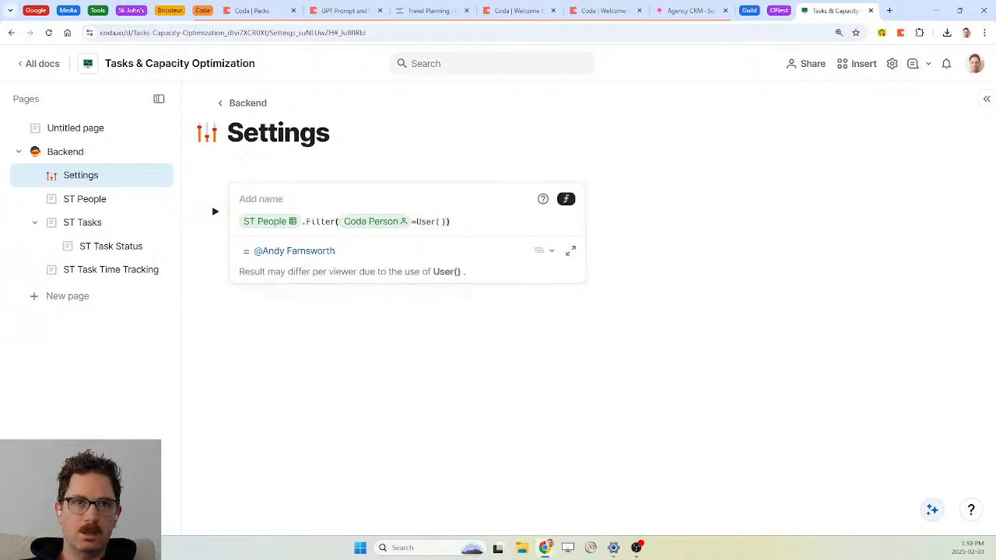
left_click(261, 199)
type("currentPerson")
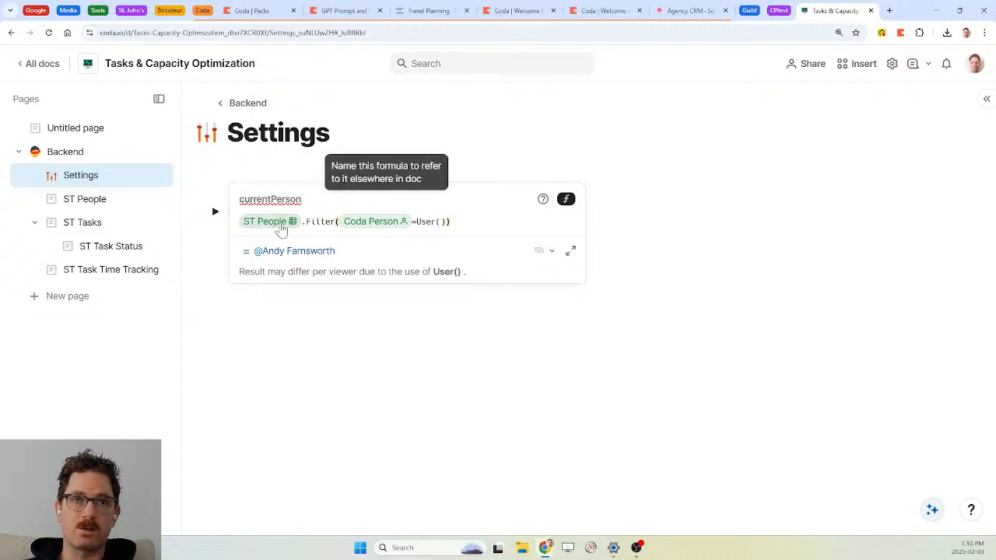
key("Return")
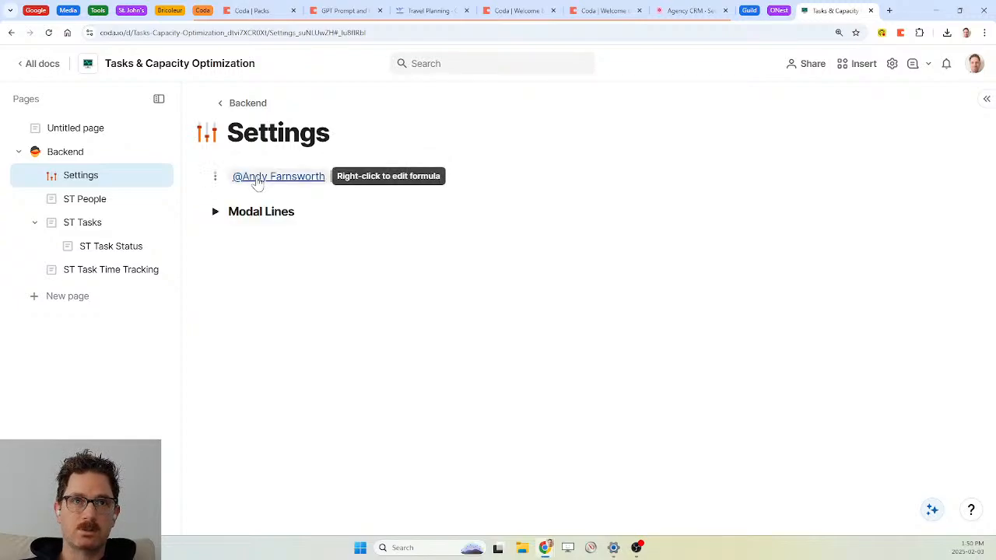
mouse_move(285, 183)
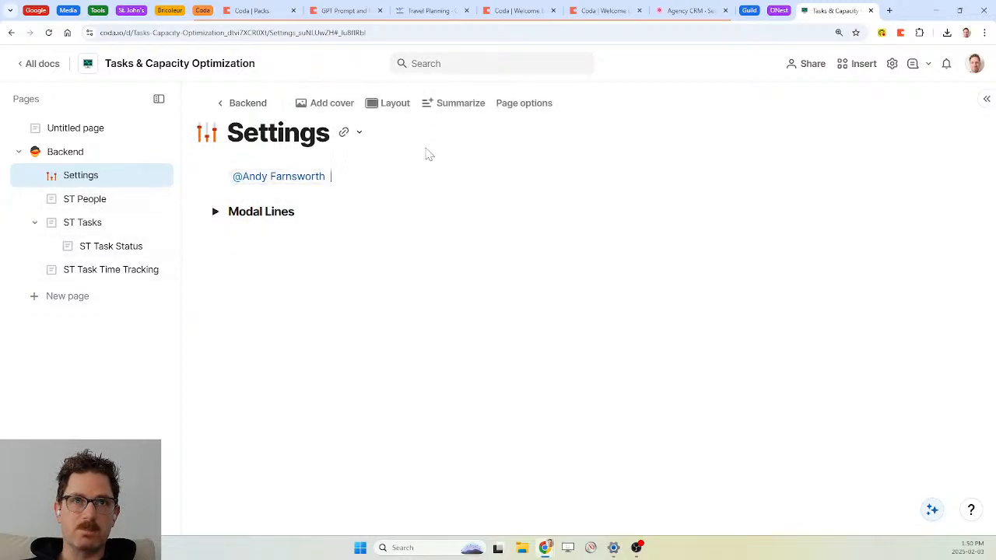
Add a collapsed H3 heading 'Current Person' above the currentPerson formula
key("Left")
key("Left")
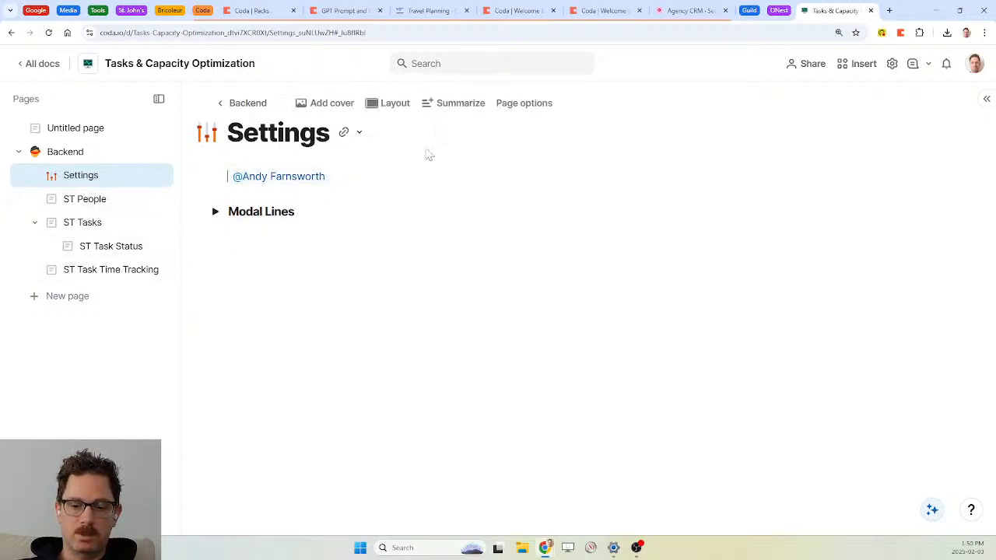
key("Return")
key("Up")
type("/h3")
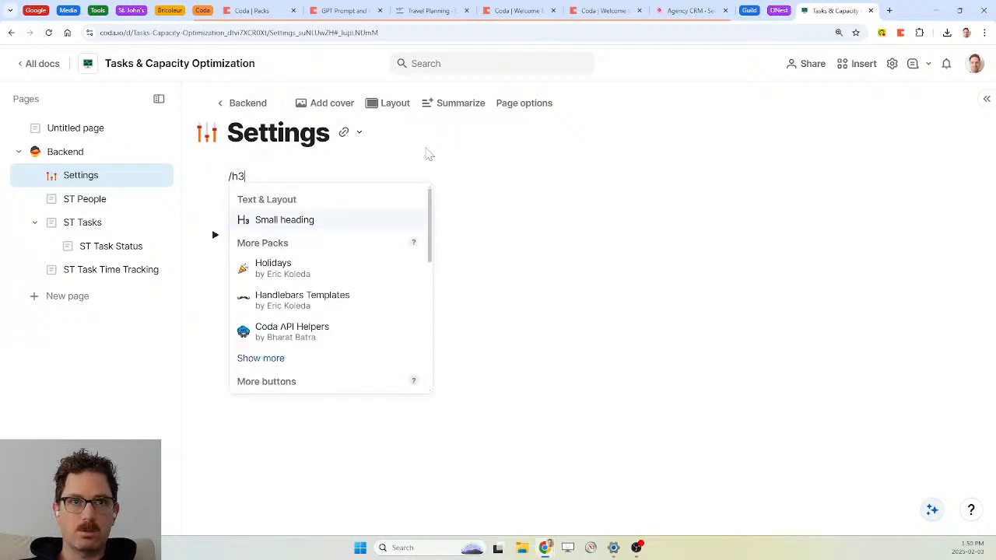
key("Return")
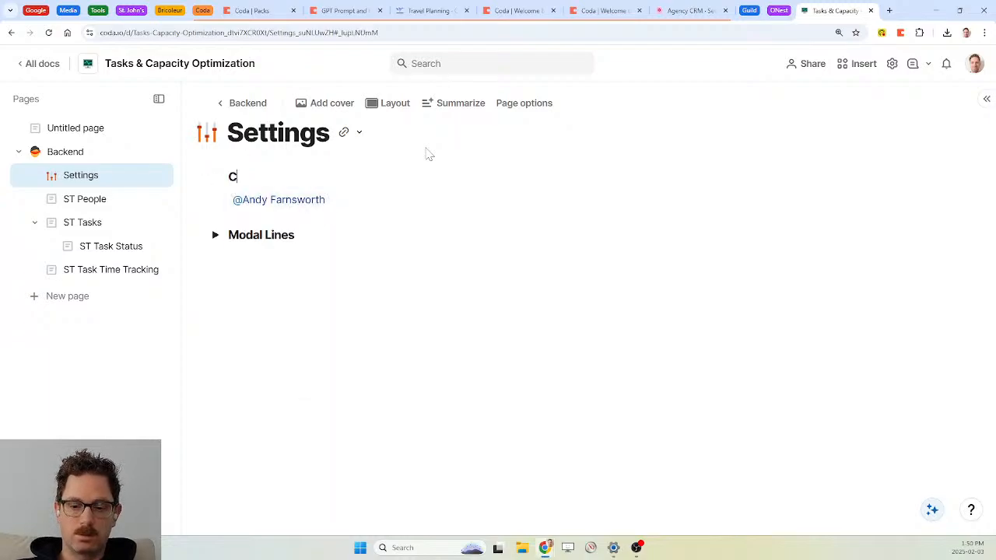
type("Current Person")
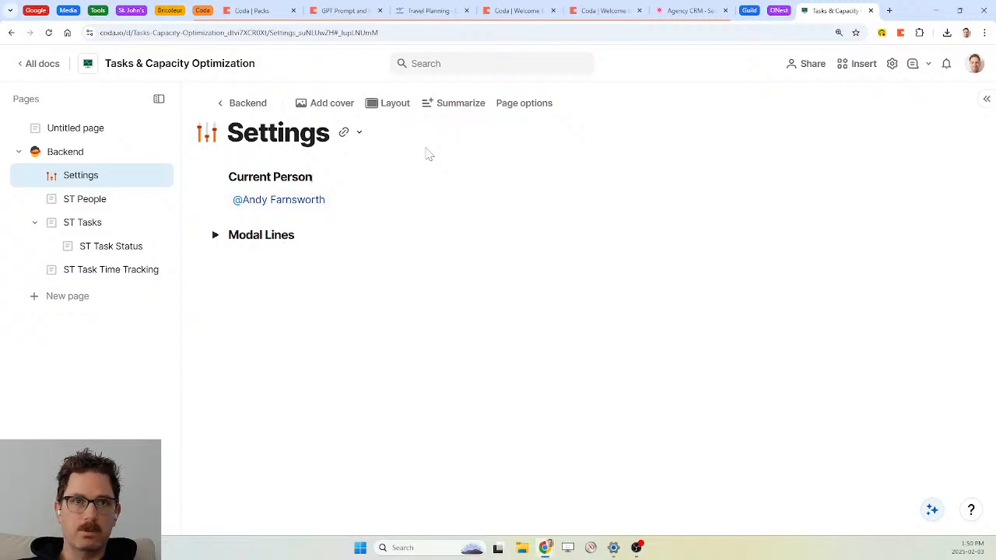
left_click(216, 175)
left_click(196, 200)
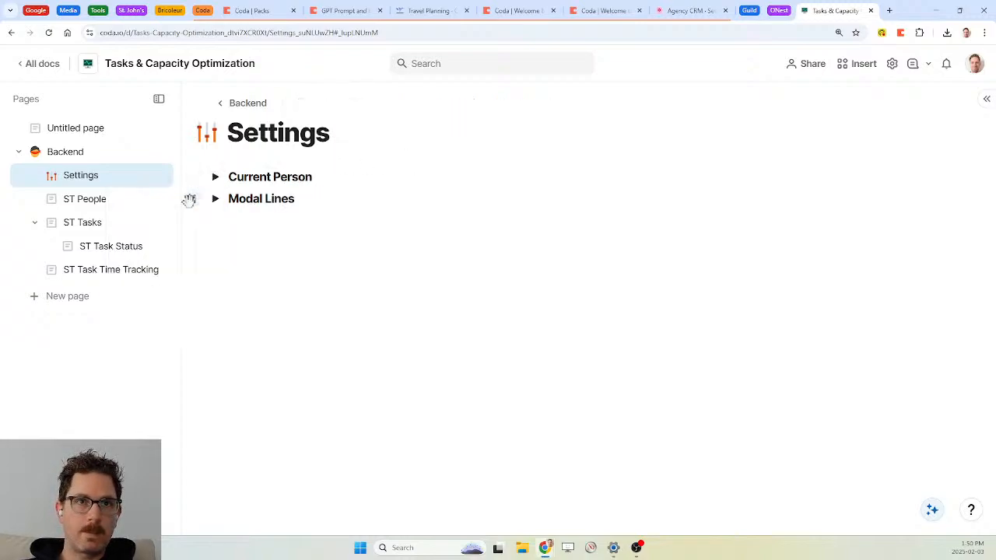
Add --- dividers below and above the Current Person section
key("Return")
key("Delete")
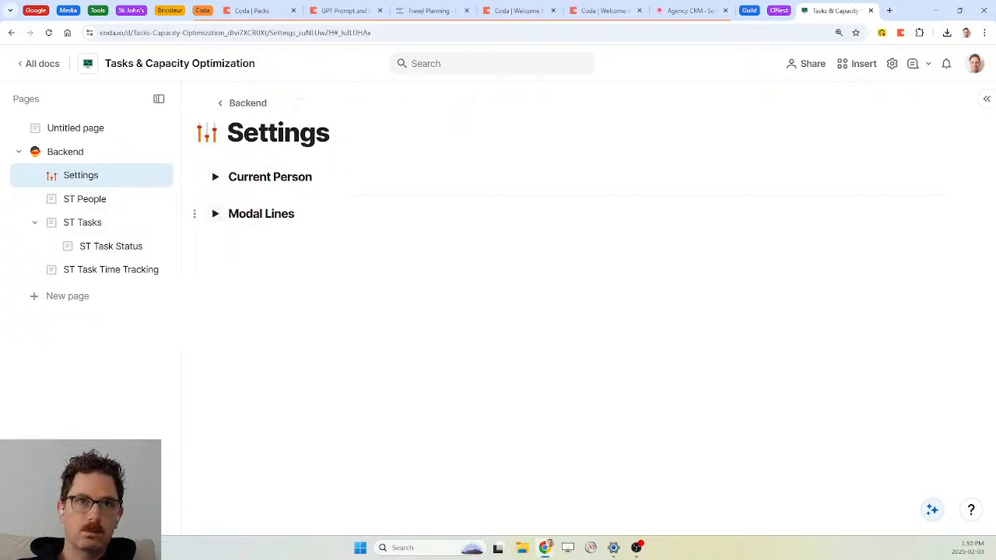
type("---")
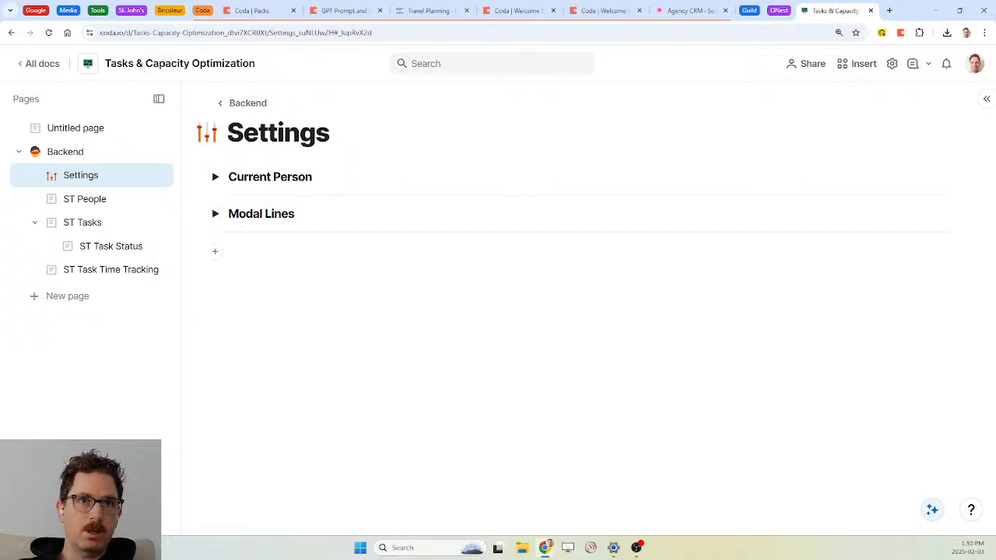
left_click(229, 176)
key("Return")
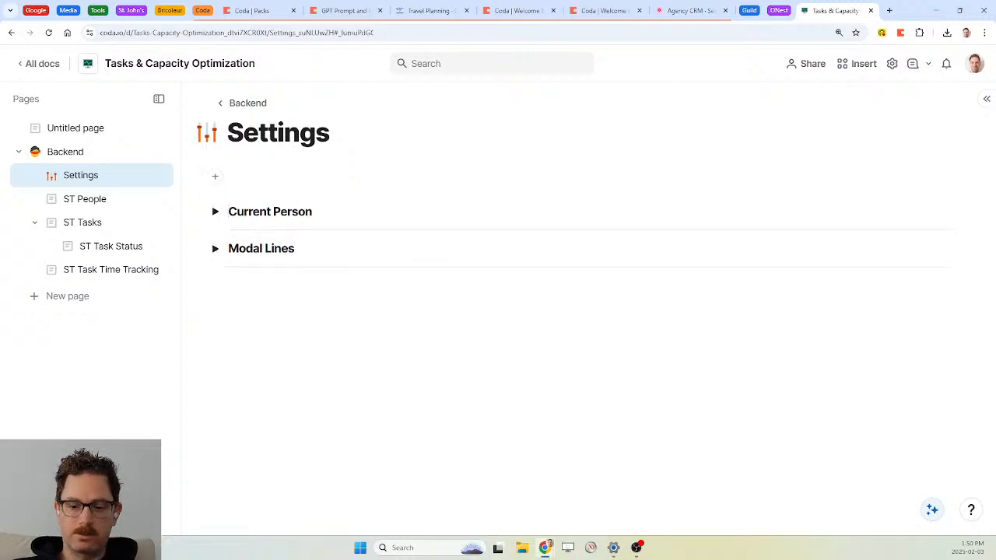
type("/h3")
key("Return")
type("--")
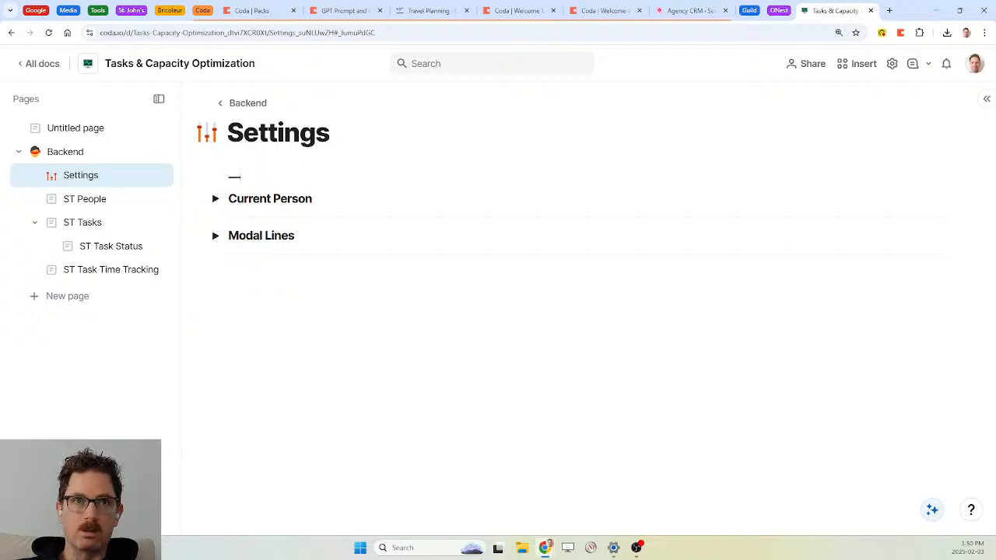
type("-")
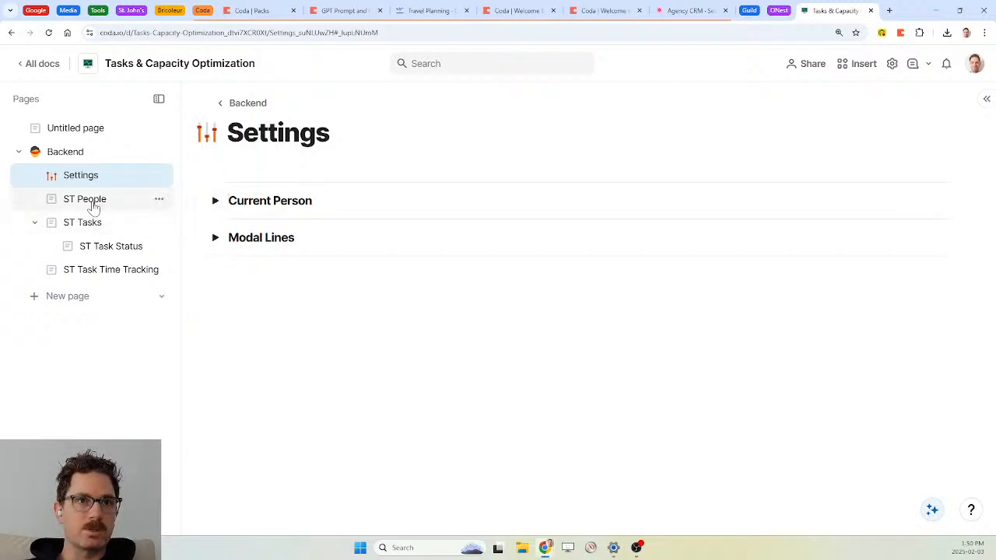
left_click(92, 227)
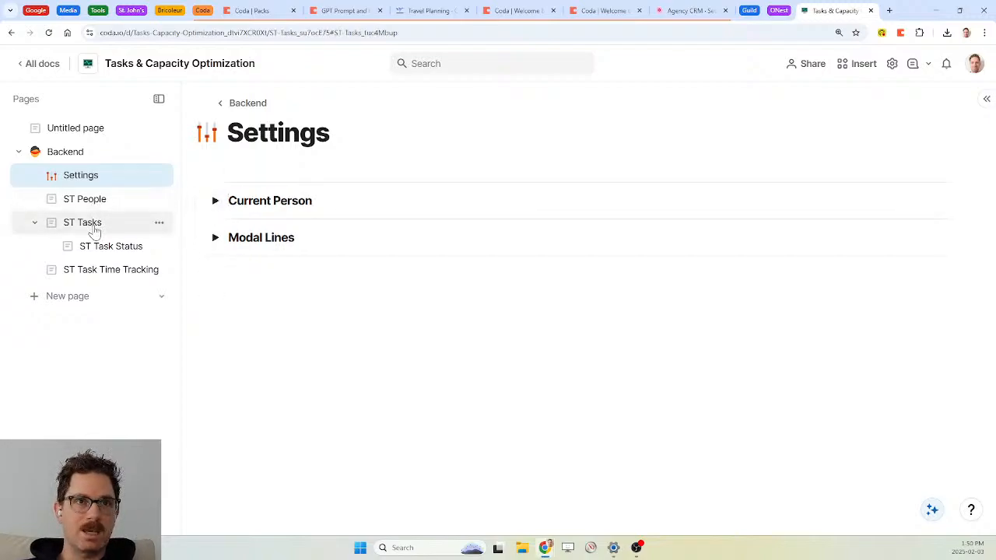
left_click(800, 277)
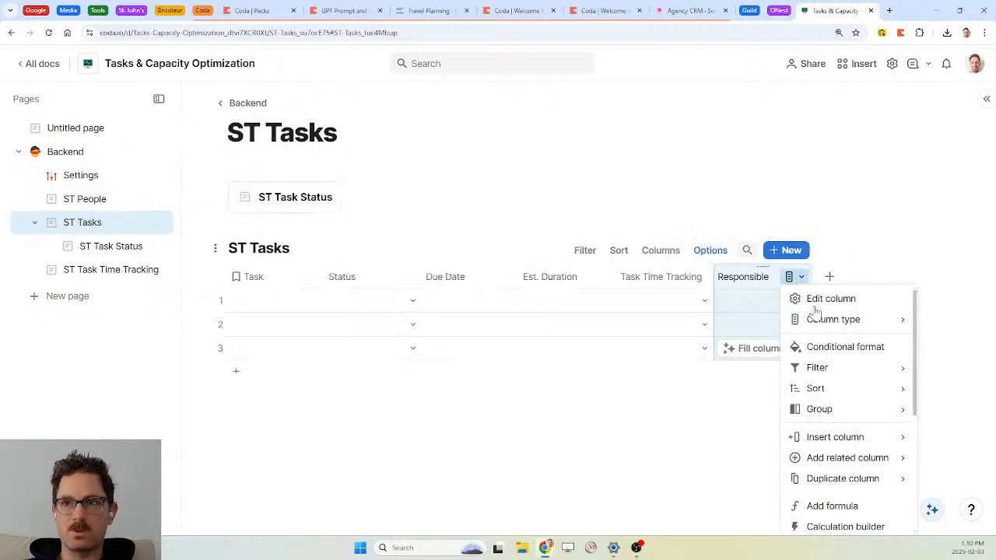
left_click(831, 299)
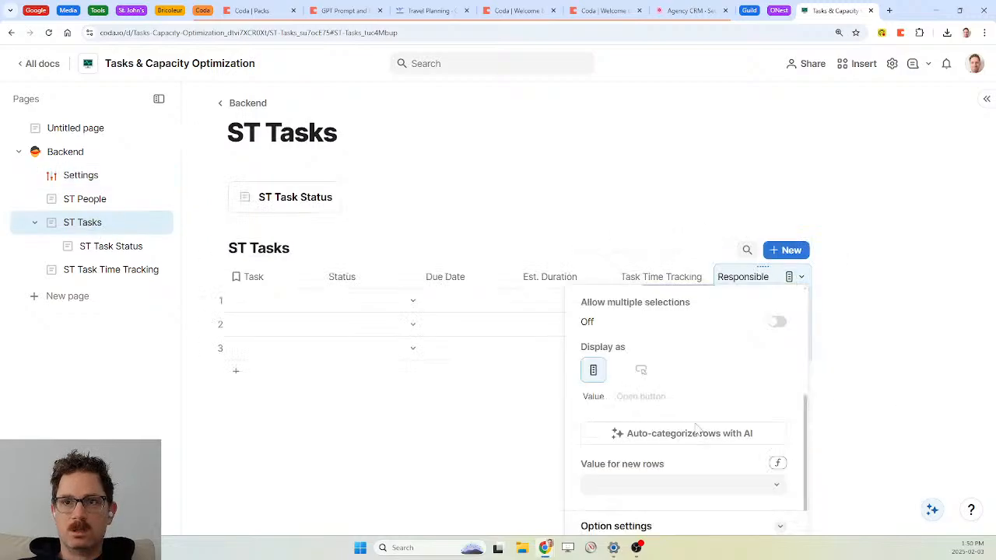
left_click(777, 463)
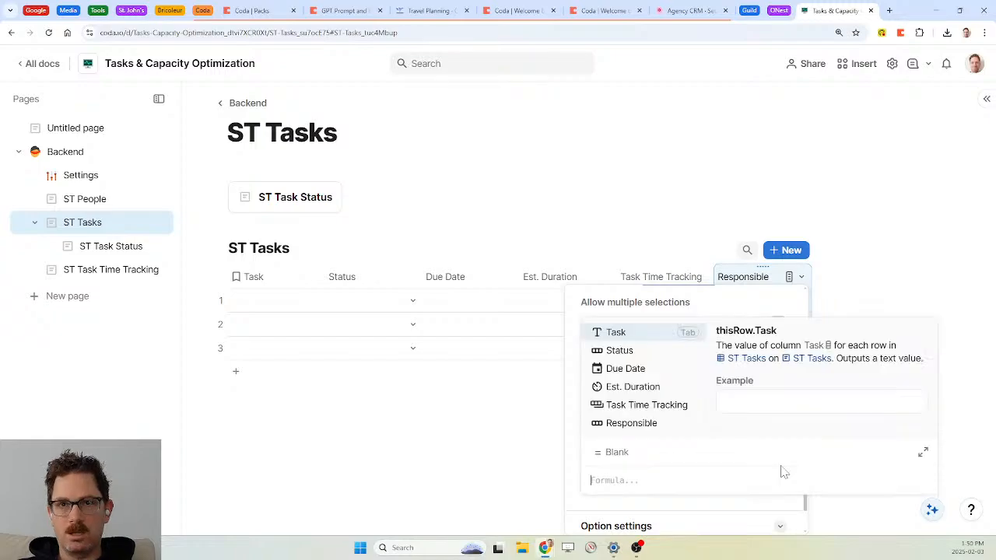
type("cu")
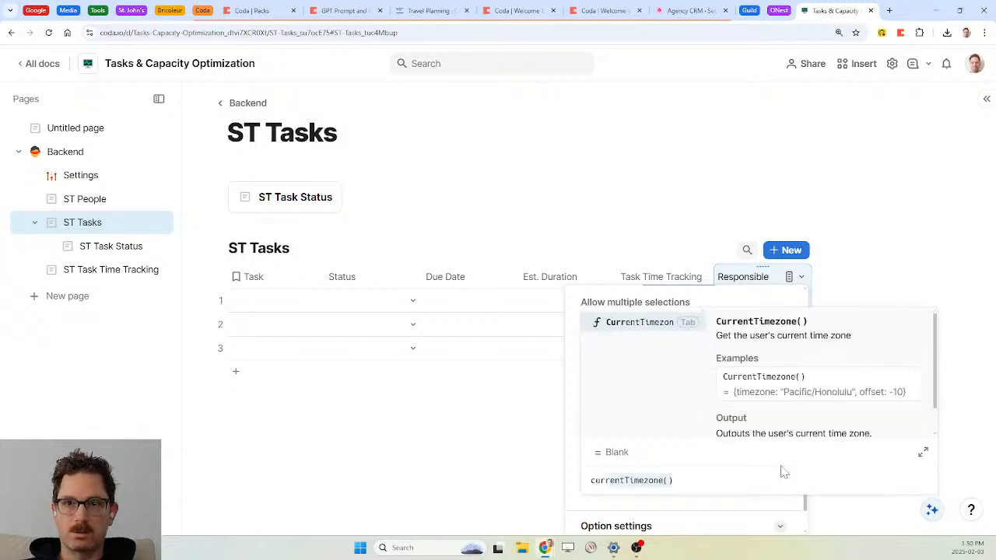
type("rr")
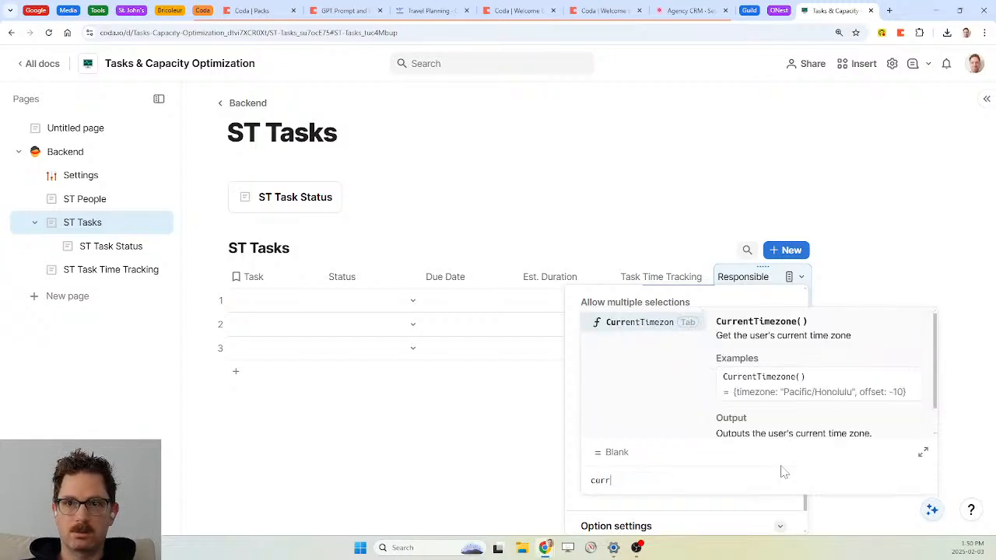
key("BackSpace")
key("BackSpace")
key("BackSpace")
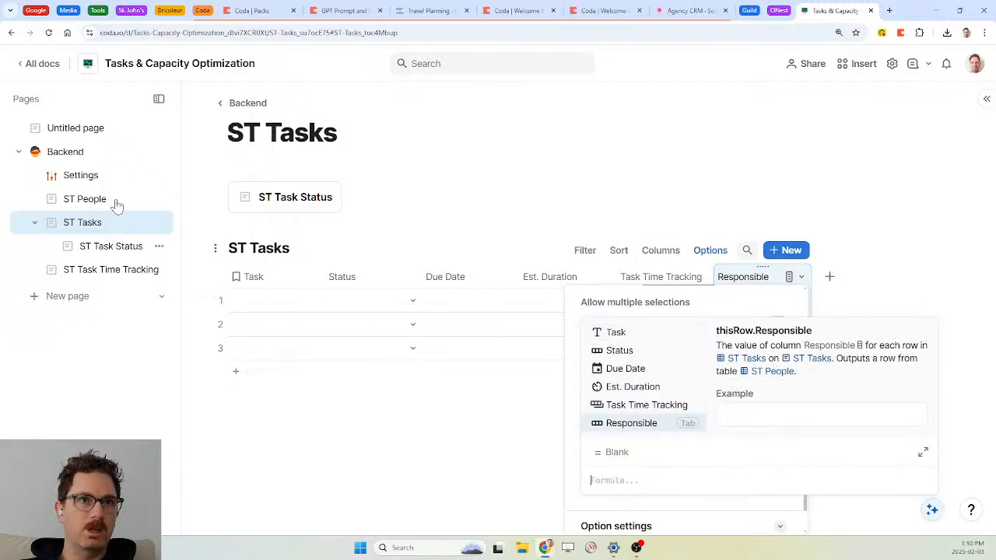
Expand Current Person on Settings, verify the formula is named currentPerson, then return to ST Tasks
left_click(87, 179)
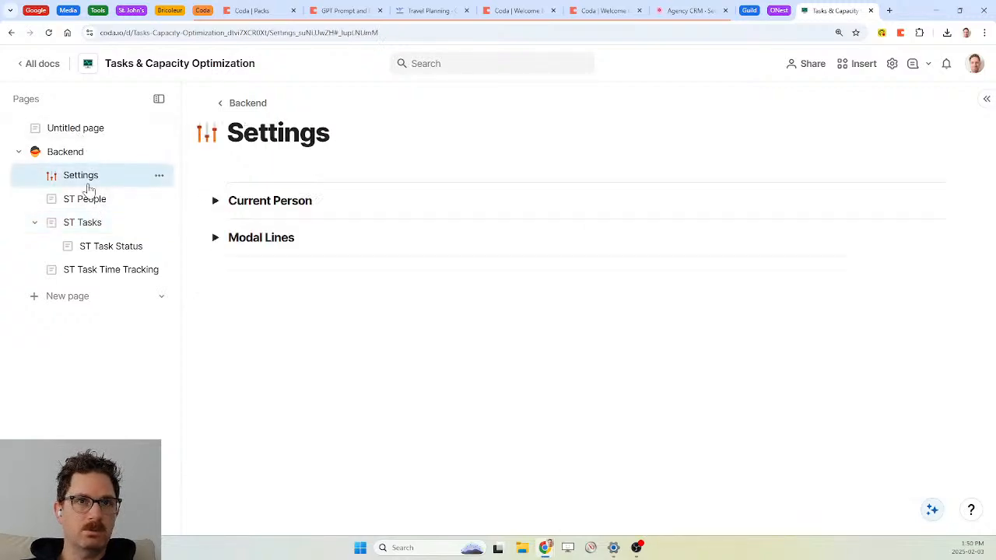
left_click(214, 200)
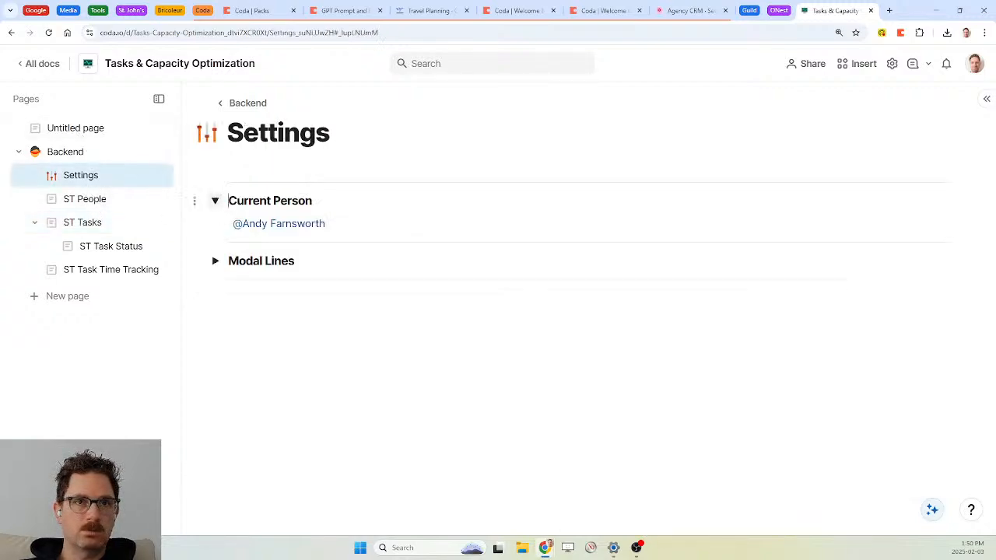
right_click(263, 225)
left_click(261, 248)
type("currentPerson")
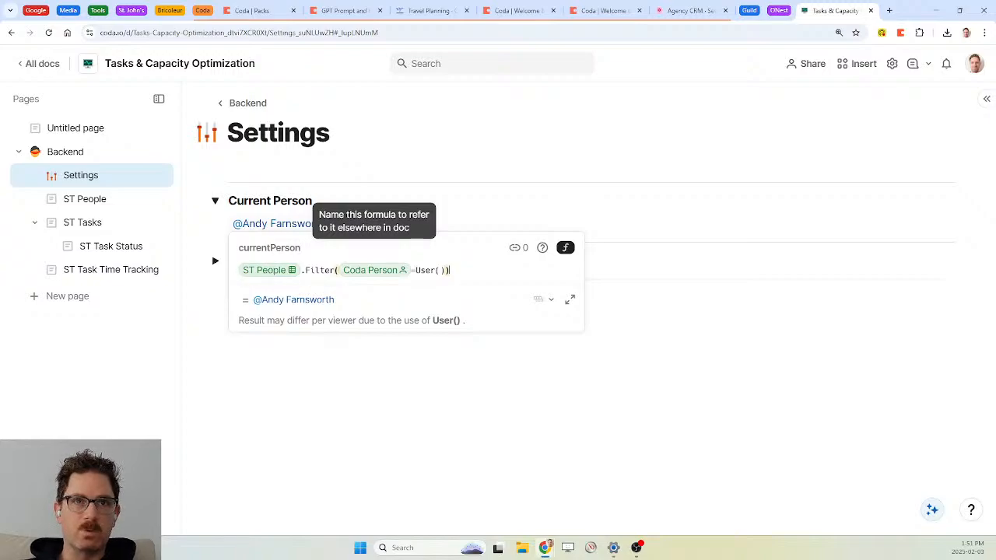
left_click(215, 182)
left_click(106, 226)
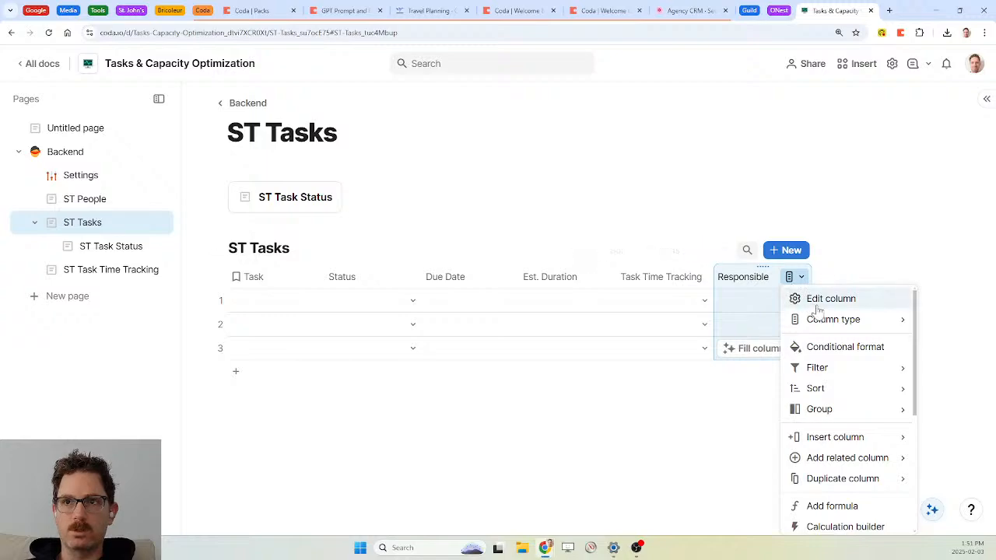
Make the Responsible default value the currentPerson formula and apply it to the 3 blank rows
left_click(817, 304)
scroll(742, 433, "down", 3)
scroll(730, 500, "down", 3)
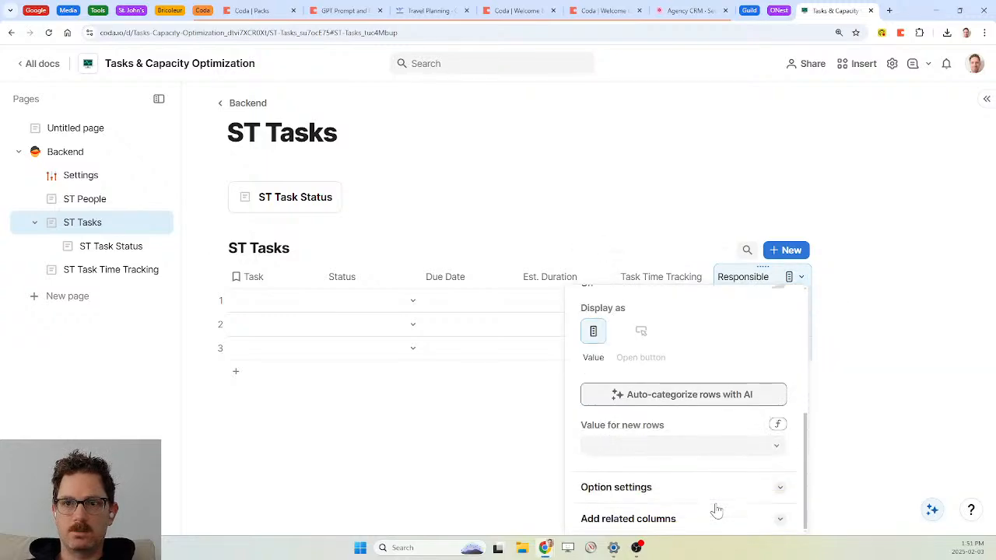
left_click(778, 426)
type("currentPerson")
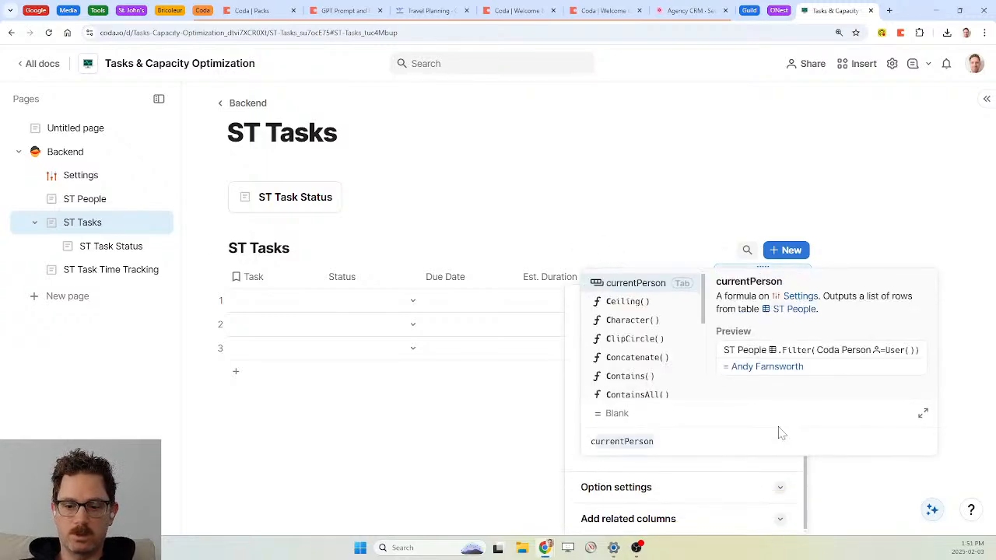
key("Return")
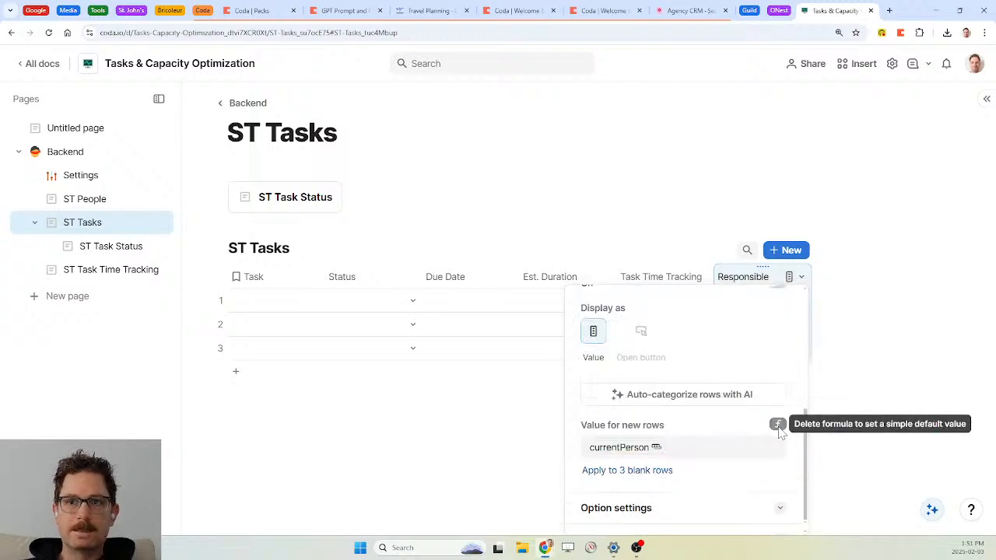
left_click(659, 471)
left_click(464, 225)
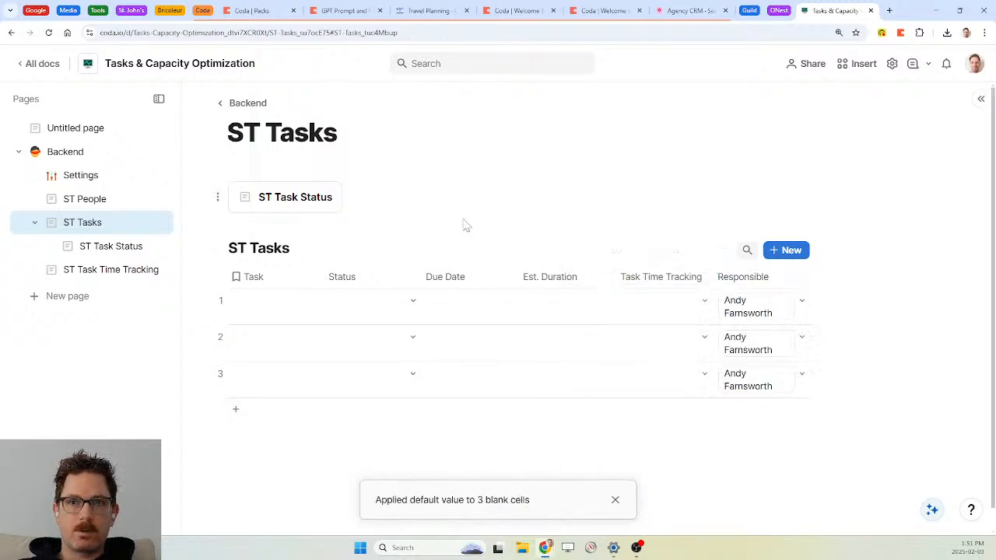
Delete rows 2 and 3 from the ST Tasks table
left_click(221, 336)
left_click(222, 373, "shift")
key("Delete")
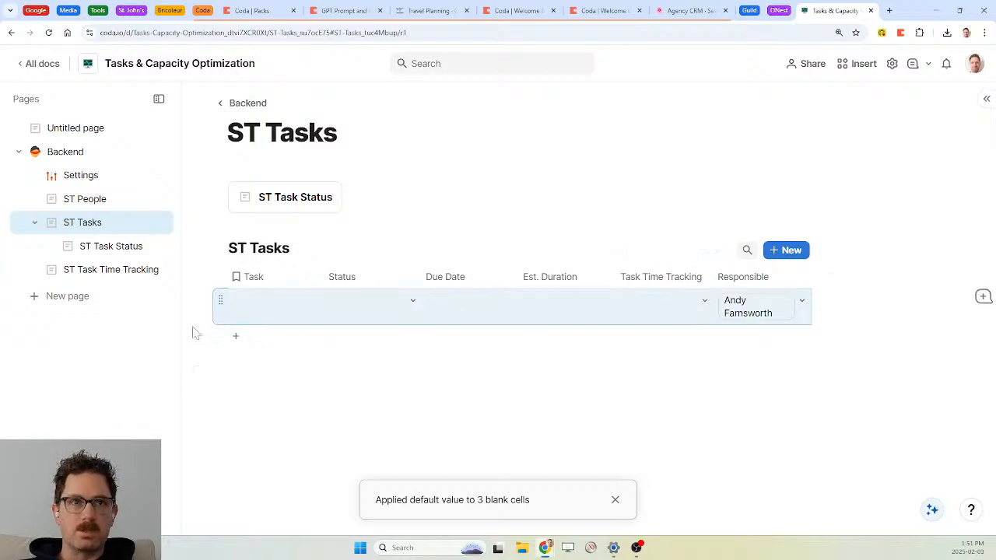
left_click(81, 200)
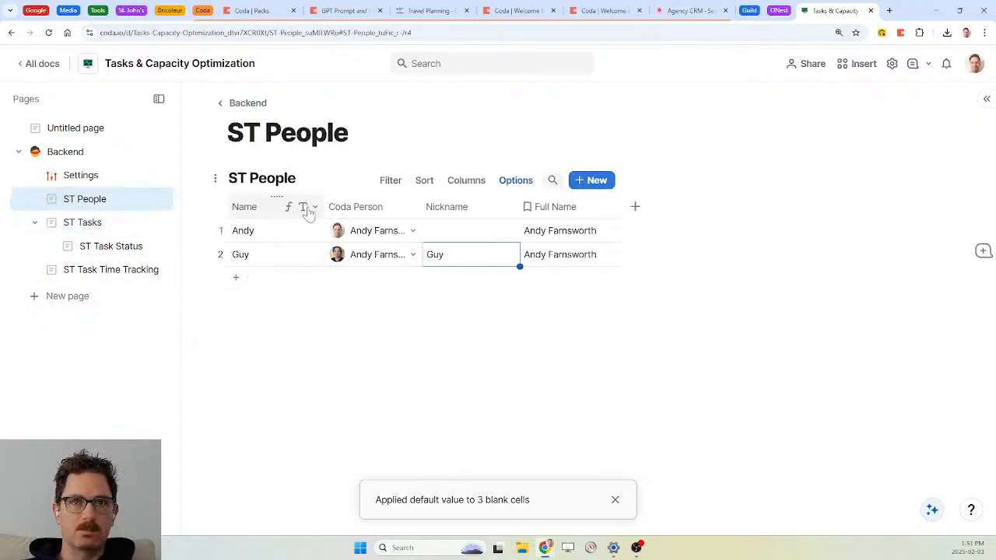
Set Name as the ST People display column so Responsible shows the short name
right_click(264, 211)
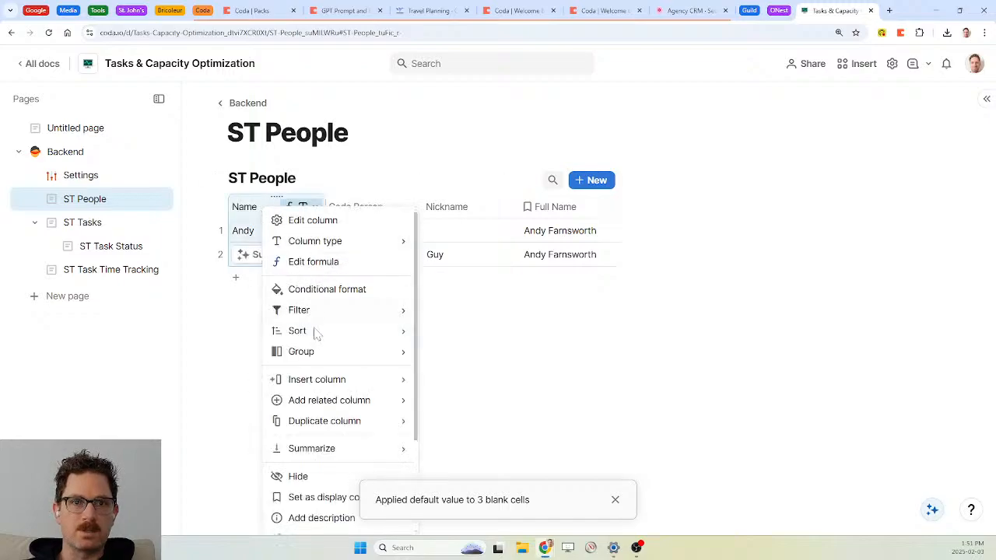
scroll(341, 424, "down", 2)
left_click(324, 408)
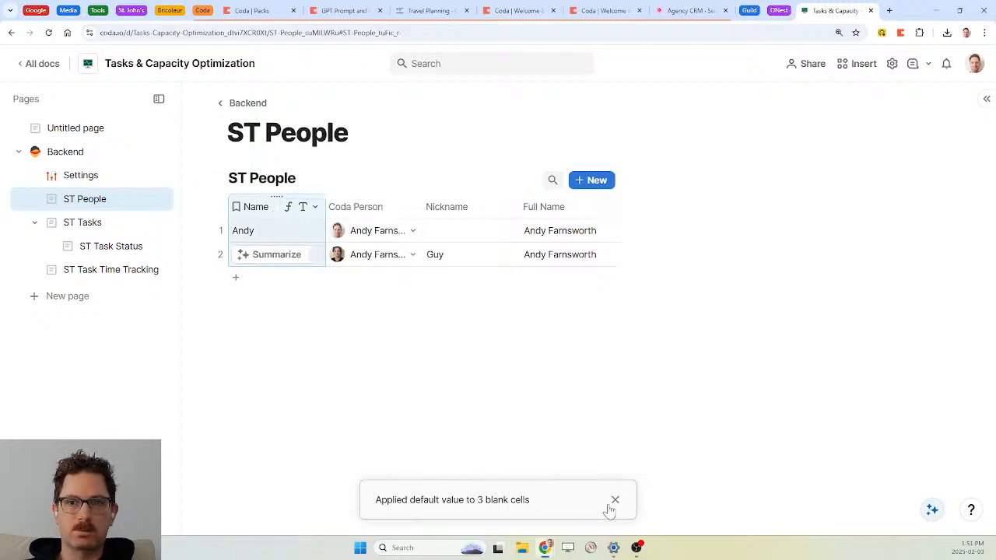
left_click(614, 500)
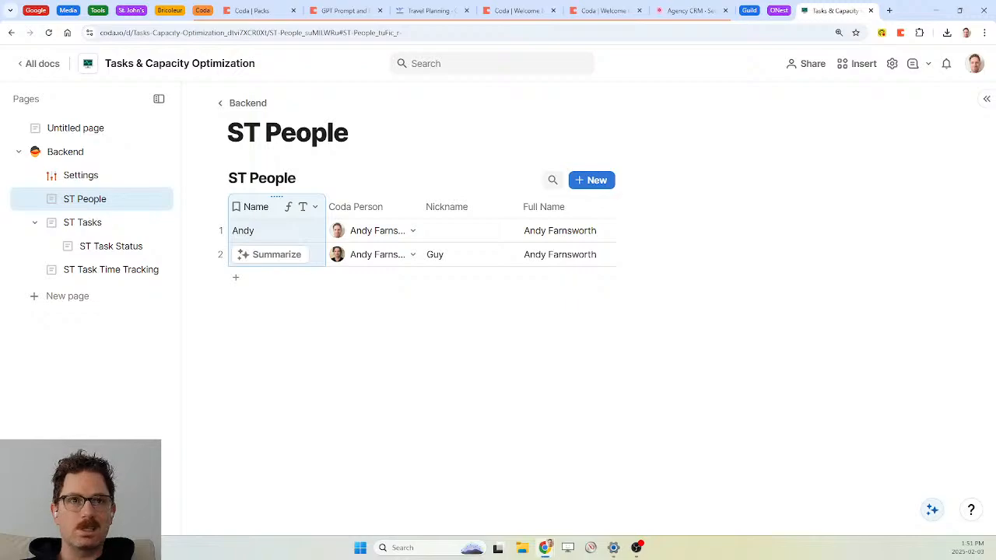
left_click(84, 224)
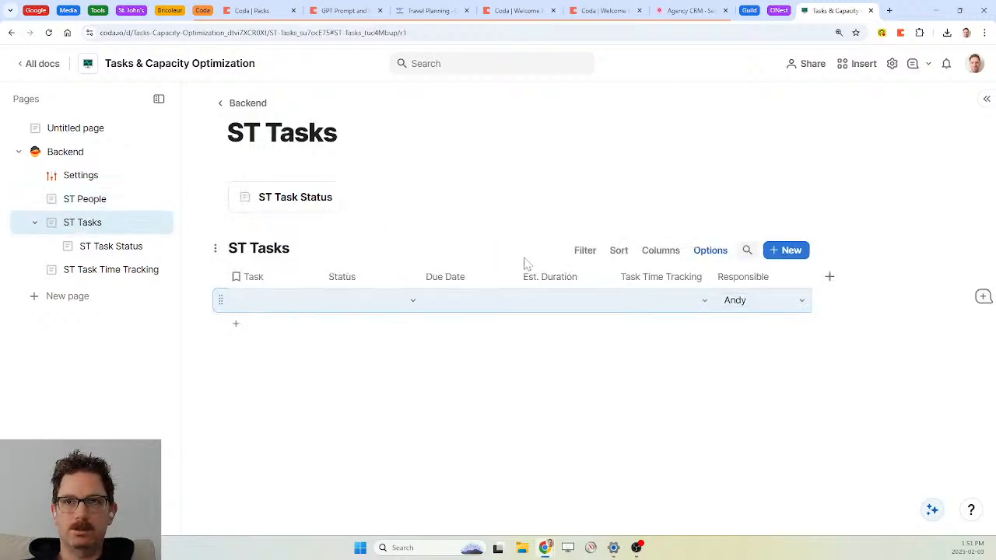
left_click(102, 272)
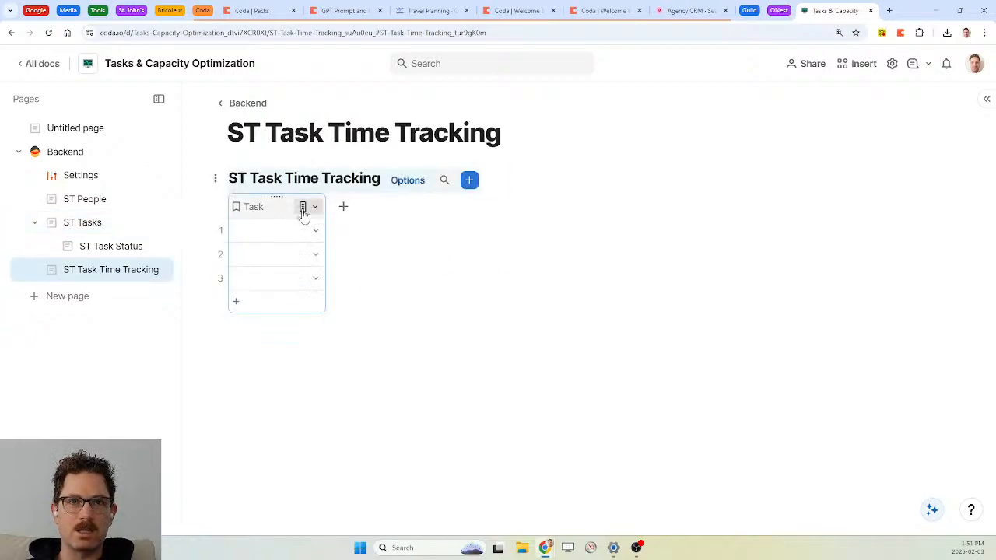
Add a Person relation column linked to ST People in the time tracking table
left_click(343, 210)
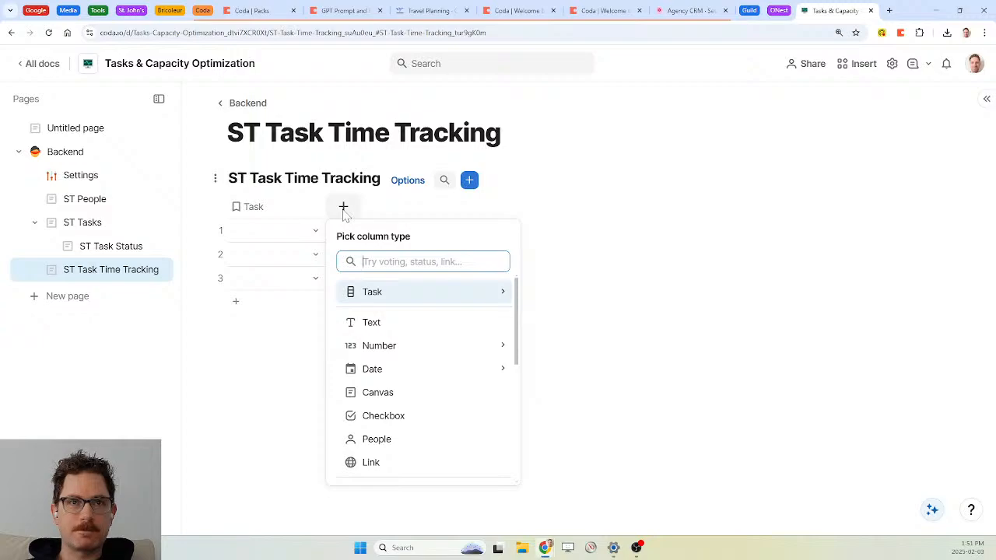
type("st pe")
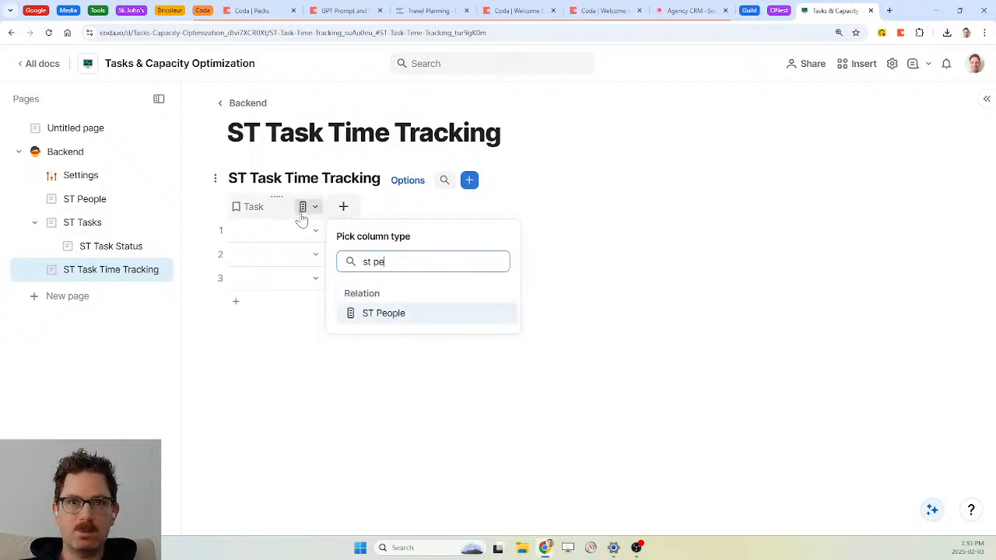
key("Return")
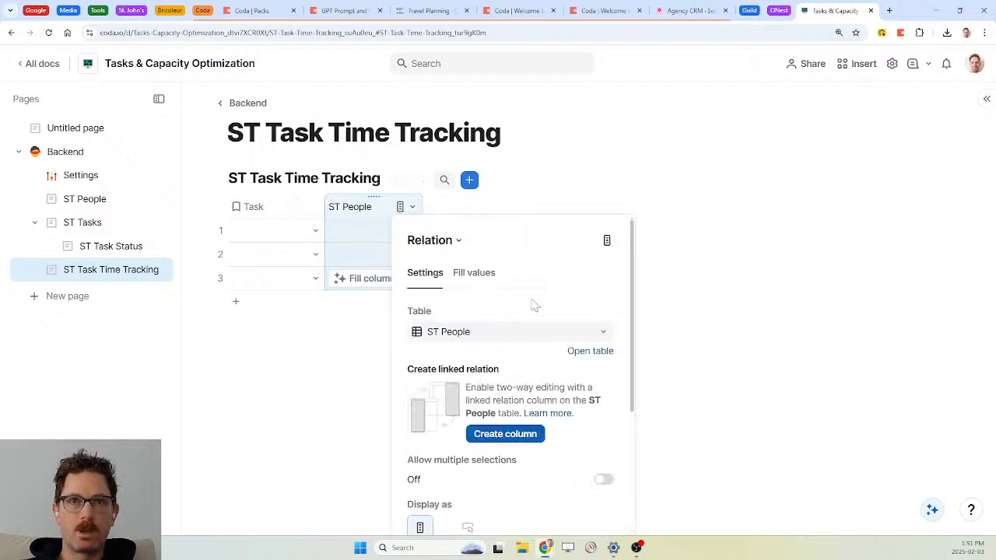
scroll(509, 367, "down", 3)
scroll(509, 366, "up", 3)
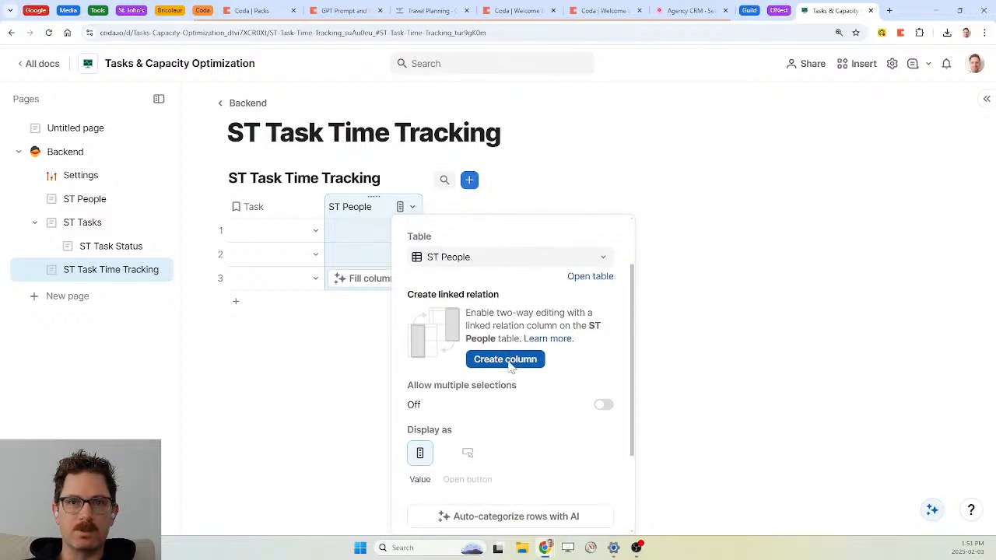
key("Escape")
type("Person")
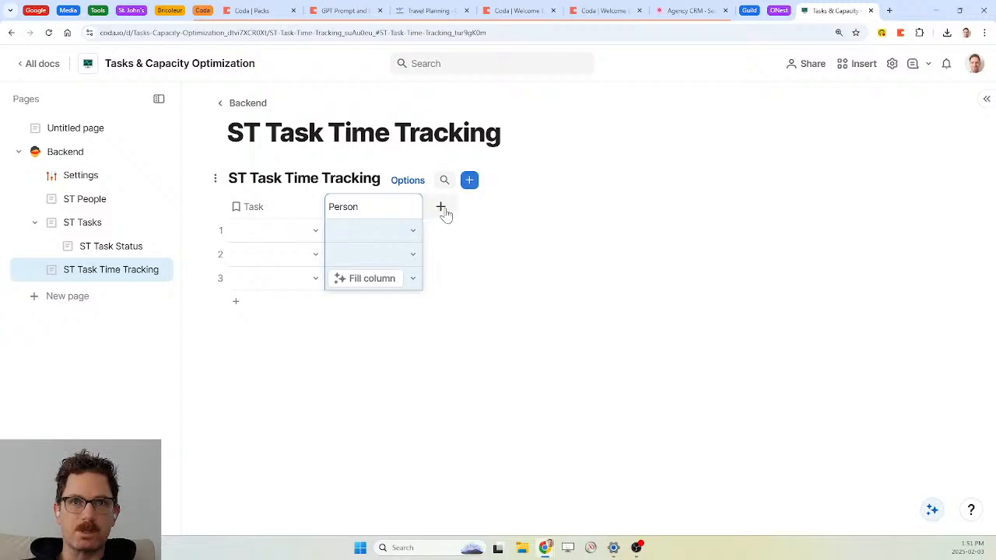
left_click(442, 208)
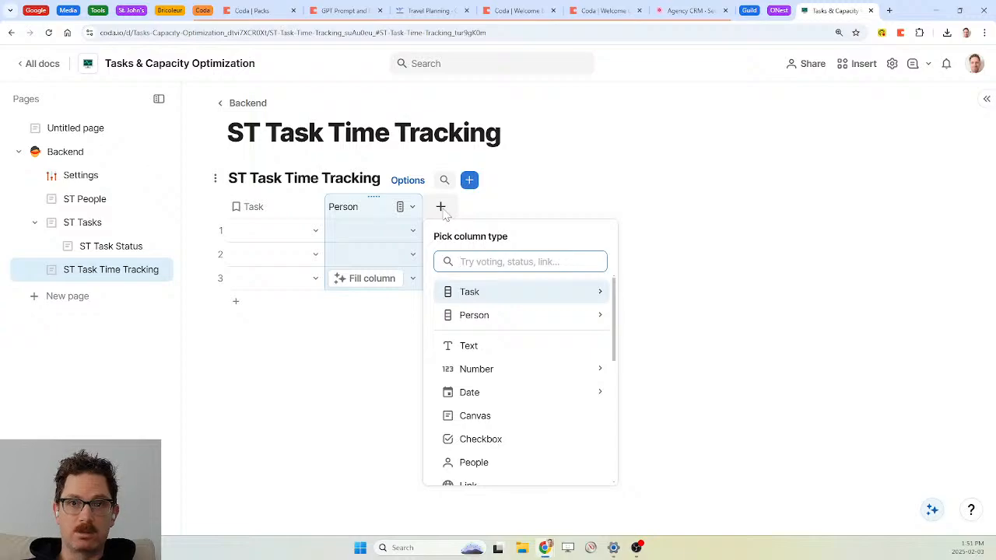
Add two Date and time columns named Start Datetime and End Datetime
type("da")
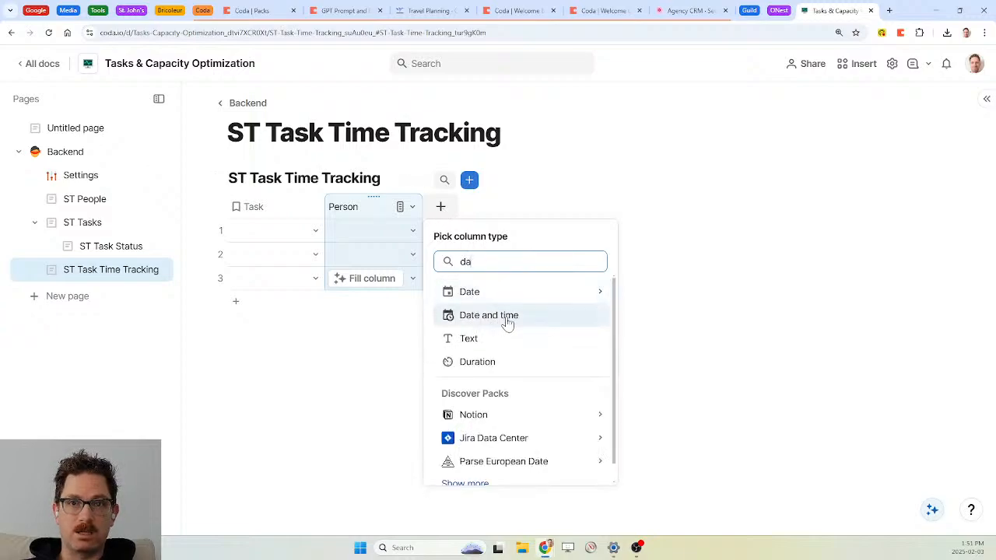
left_click(506, 322)
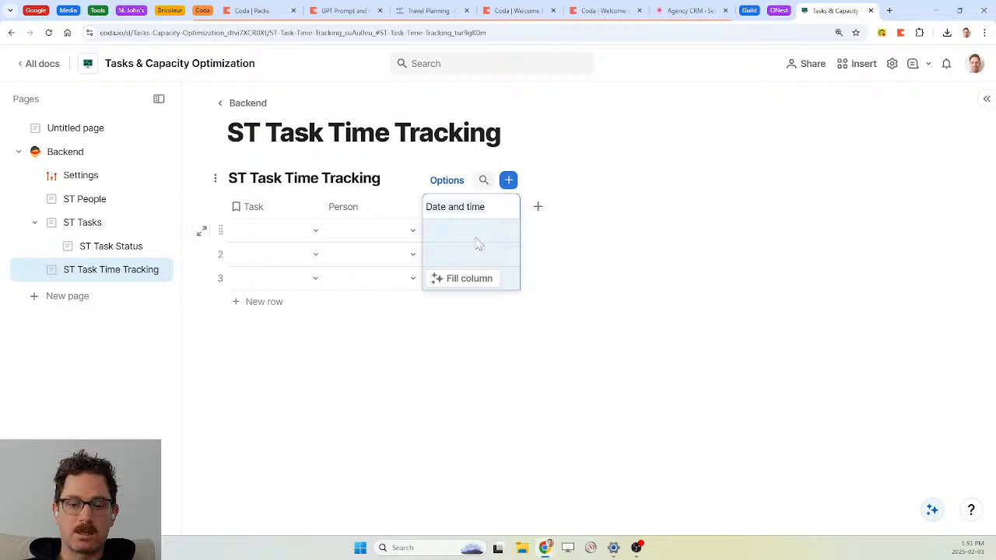
type("Start")
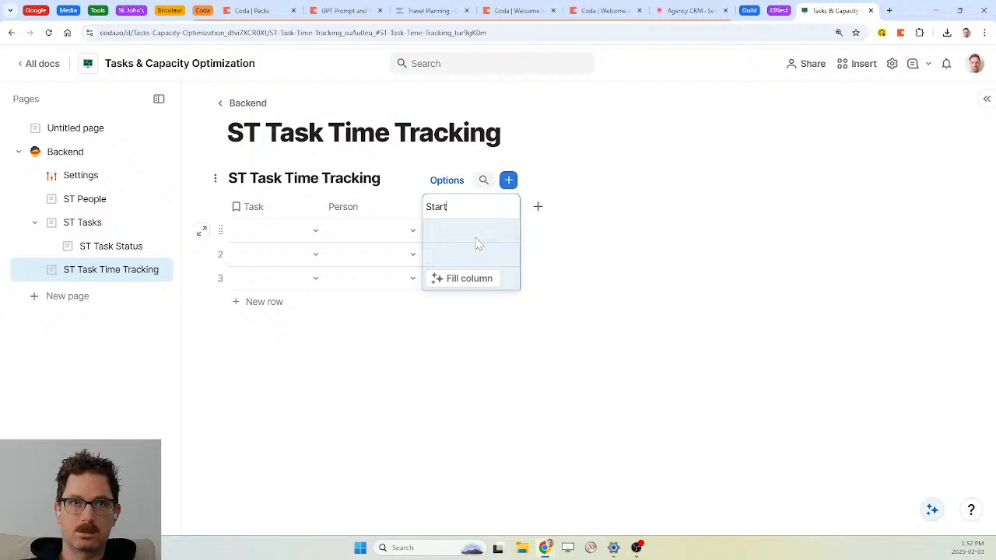
type("Date")
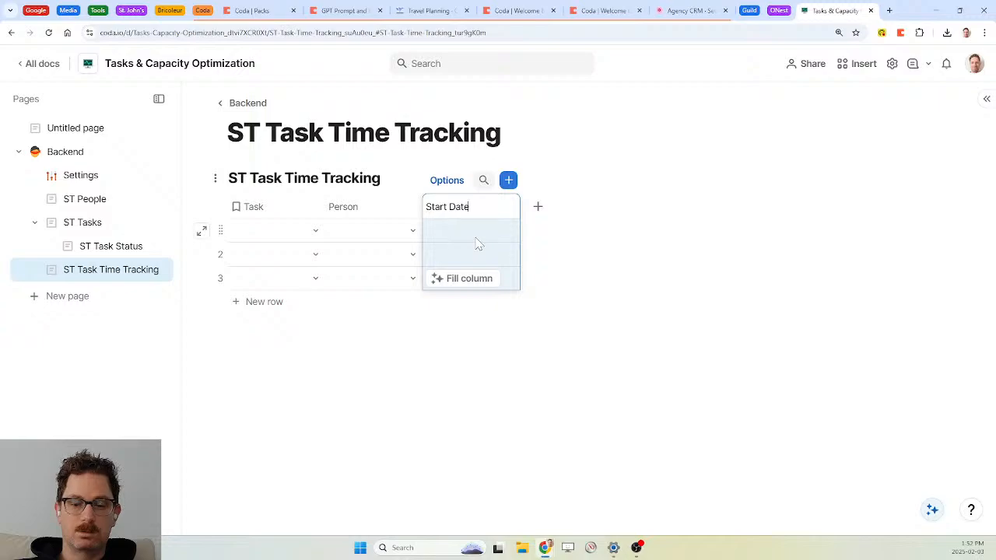
type("time")
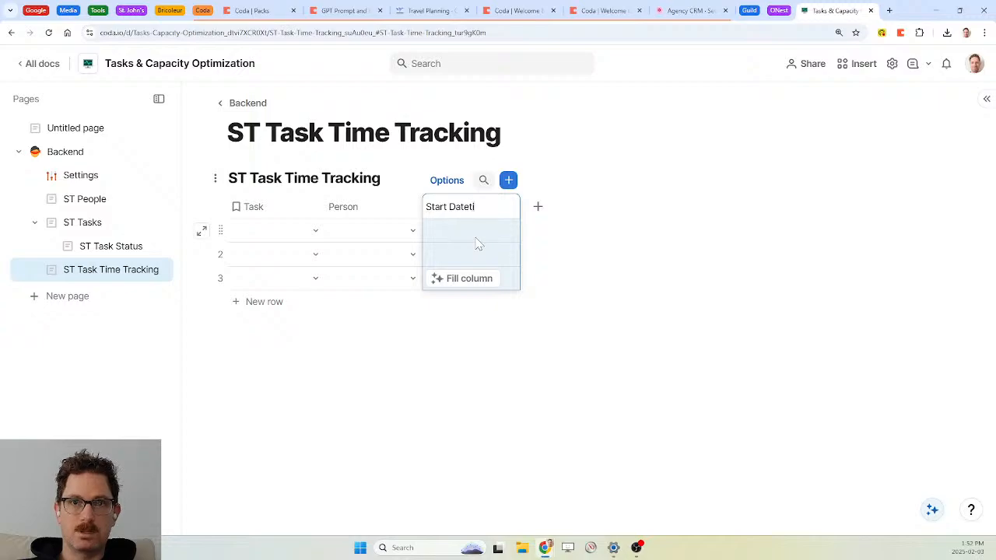
left_click(538, 208)
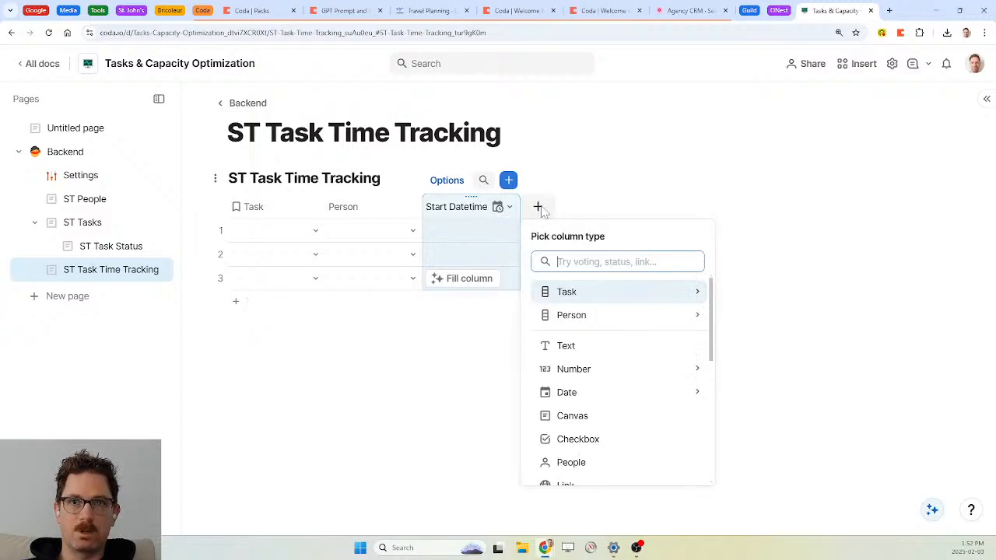
type("da")
key("Down")
key("Return")
type("End Datetime")
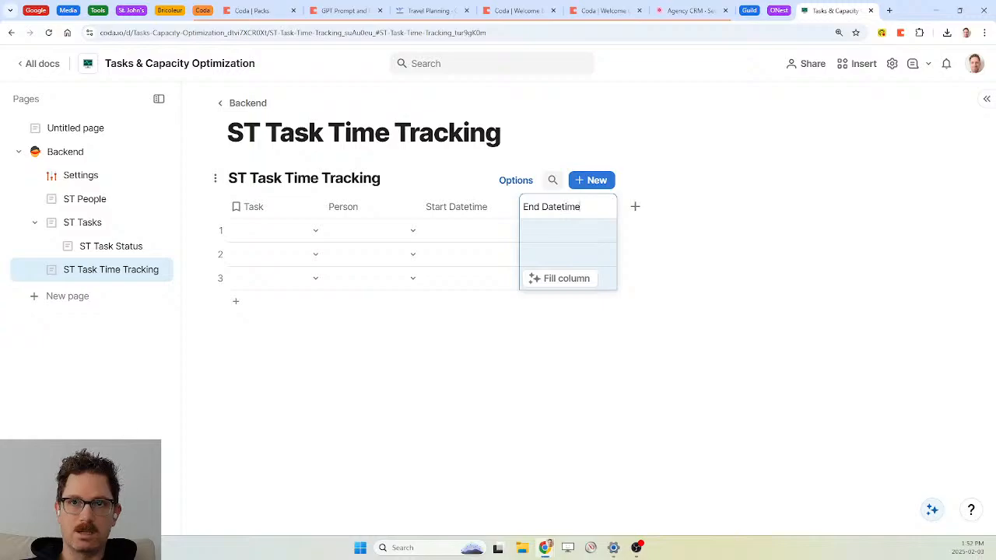
left_click(374, 209)
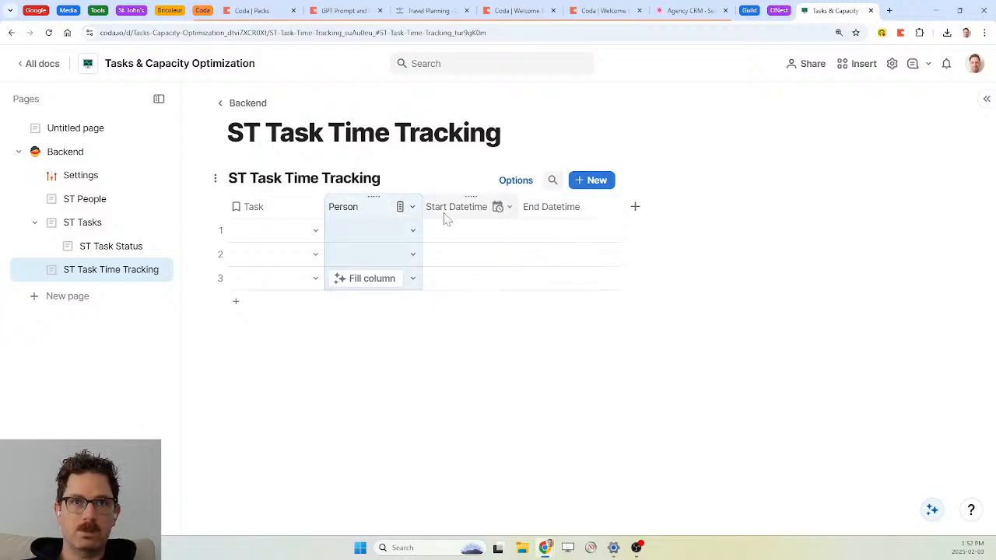
Add a Checkbox column after Responsible in the ST Tasks table
left_click(85, 226)
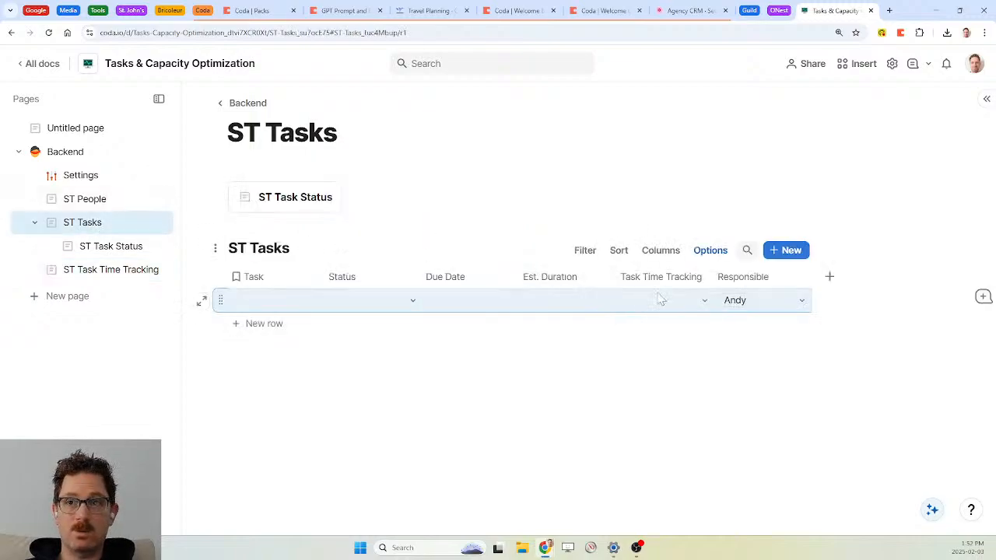
left_click(831, 283)
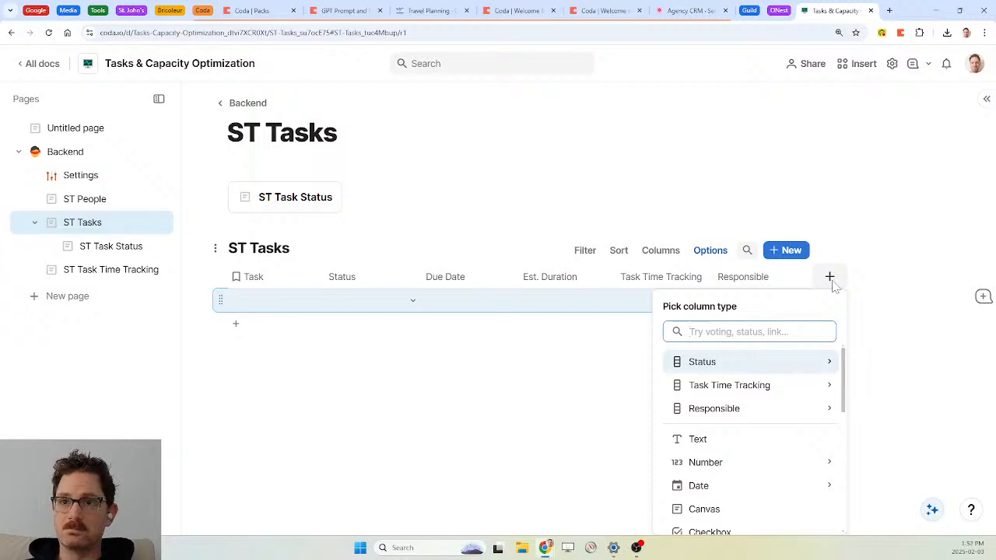
type("check")
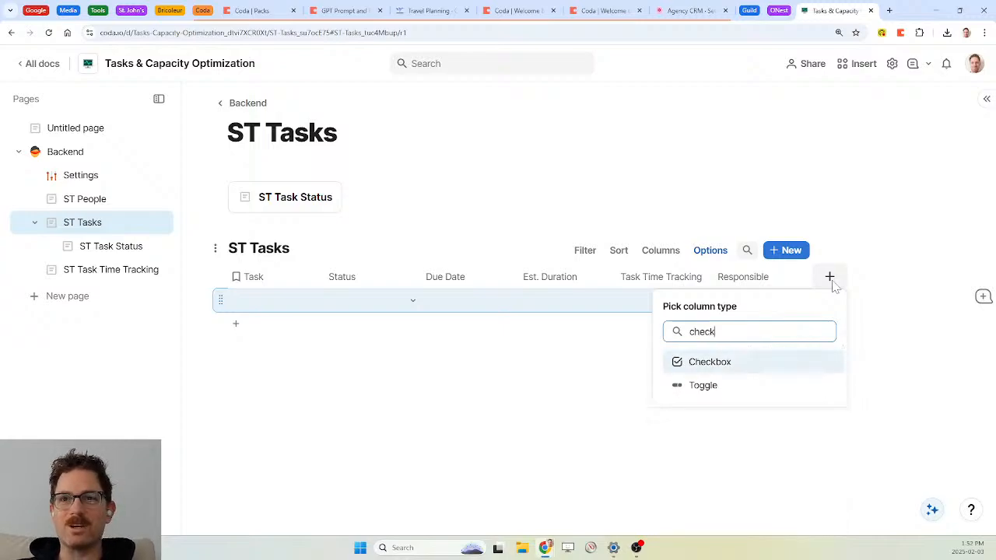
key("Return")
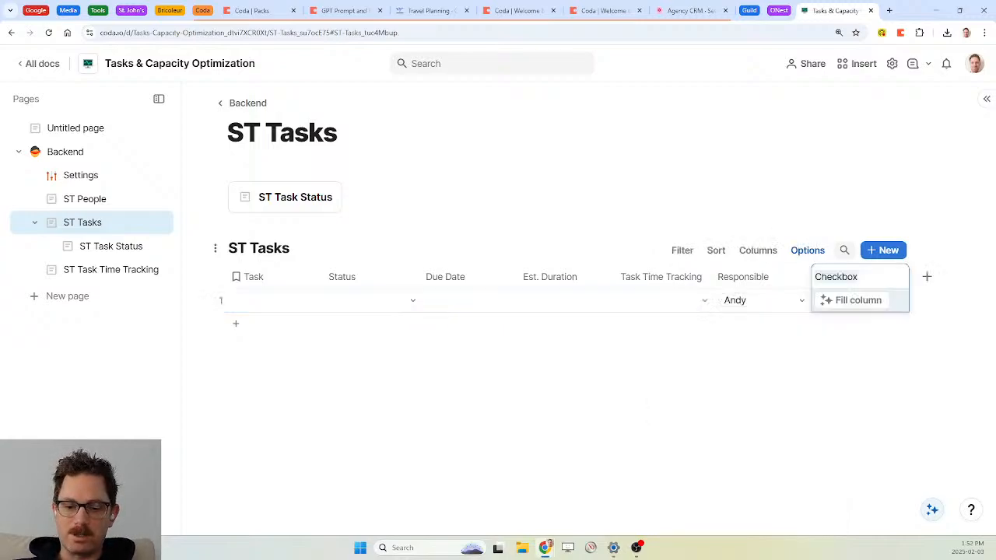
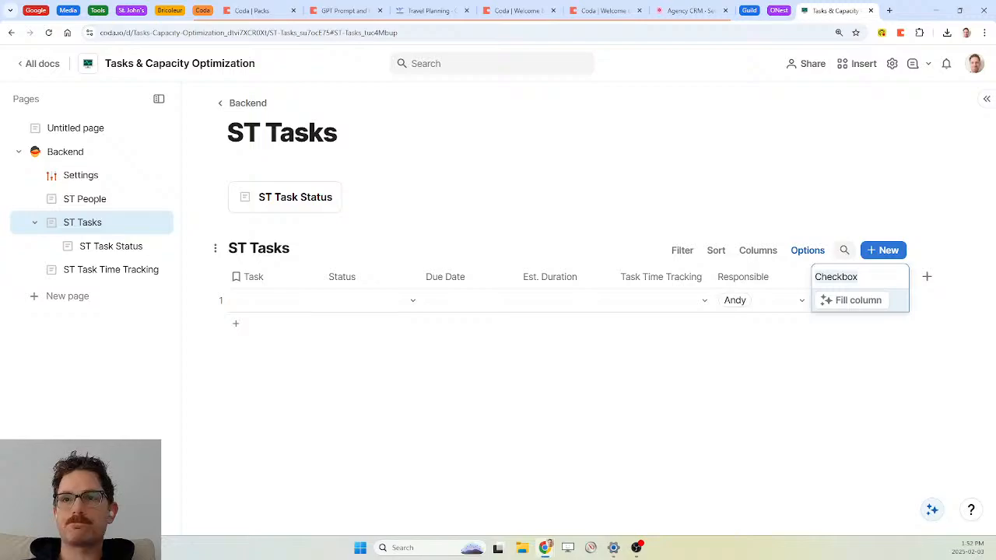
Delete the Checkbox column from the ST Tasks table
left_click(740, 286)
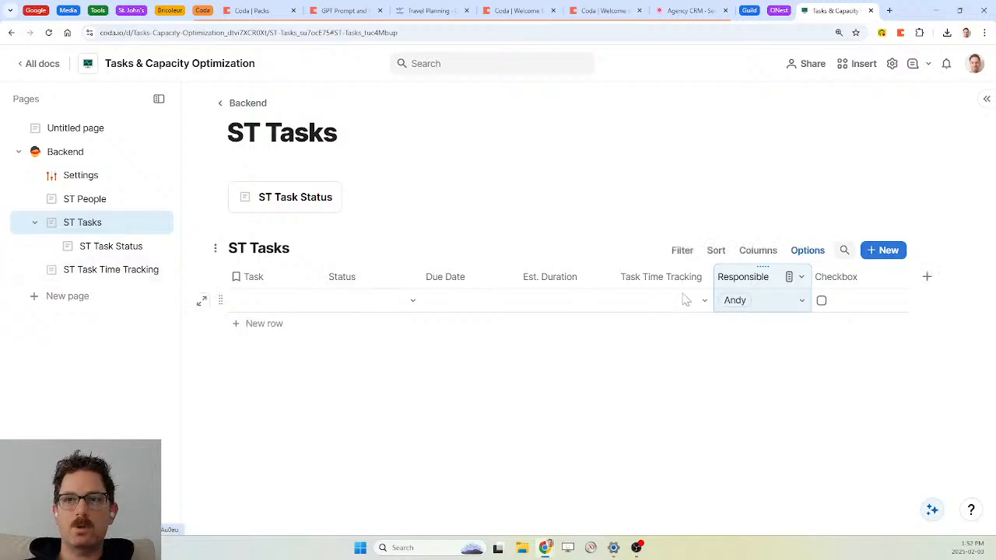
left_click(837, 277)
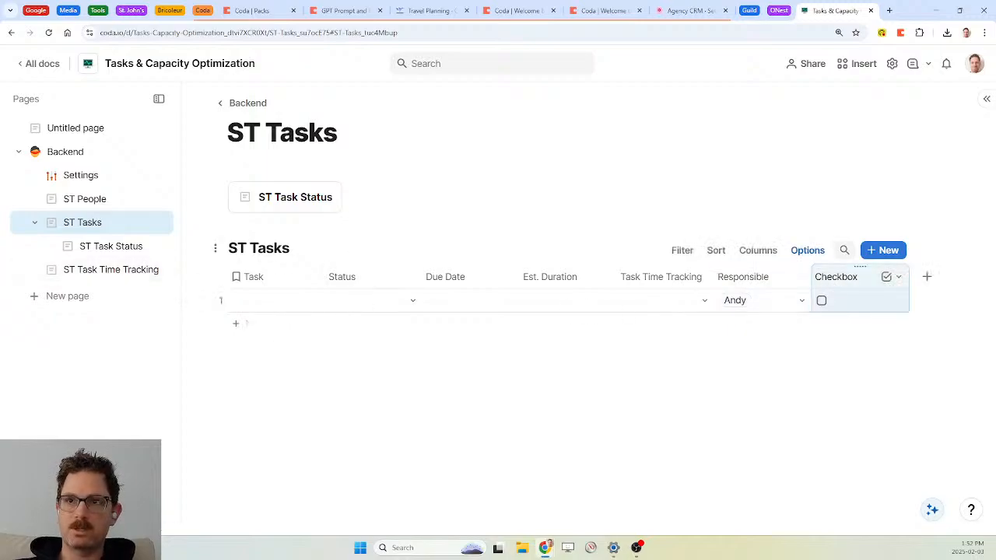
key("Delete")
Add a Button column after Responsible in its place
left_click(829, 278)
type("butt")
key("Return")
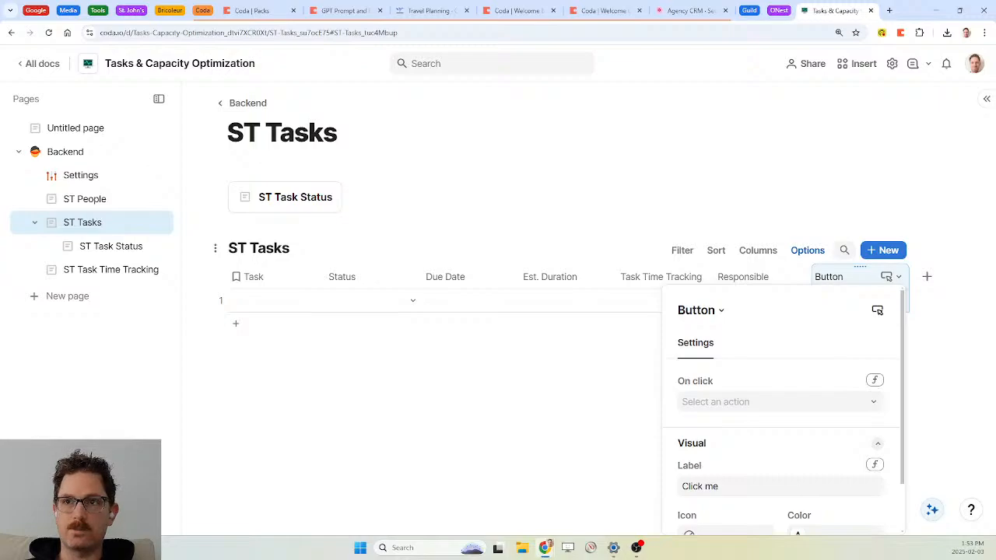
Start the On click formula with If(ST Task Time Tracking.Filter(Task=thisRow and Person=currentPerson)
left_click(876, 382)
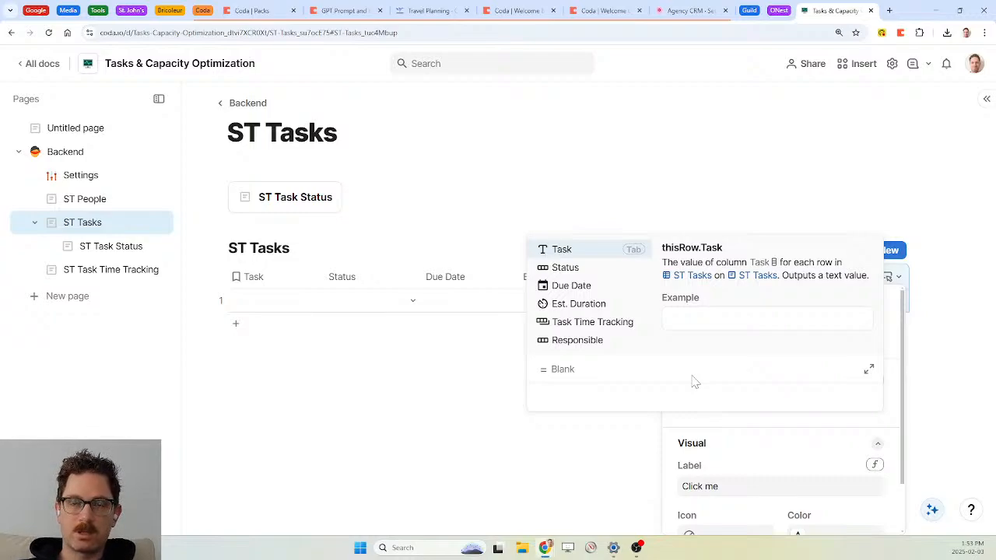
type("if(")
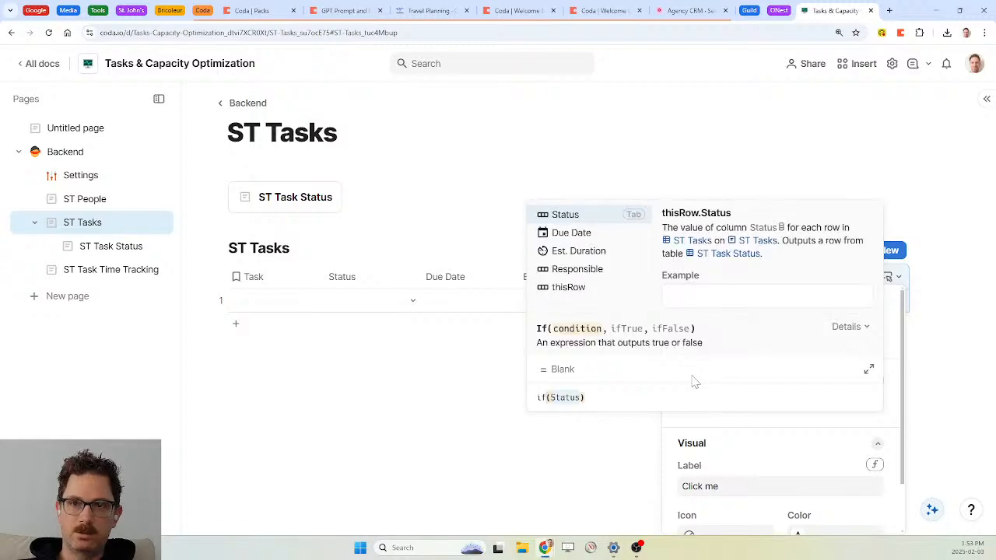
type("st")
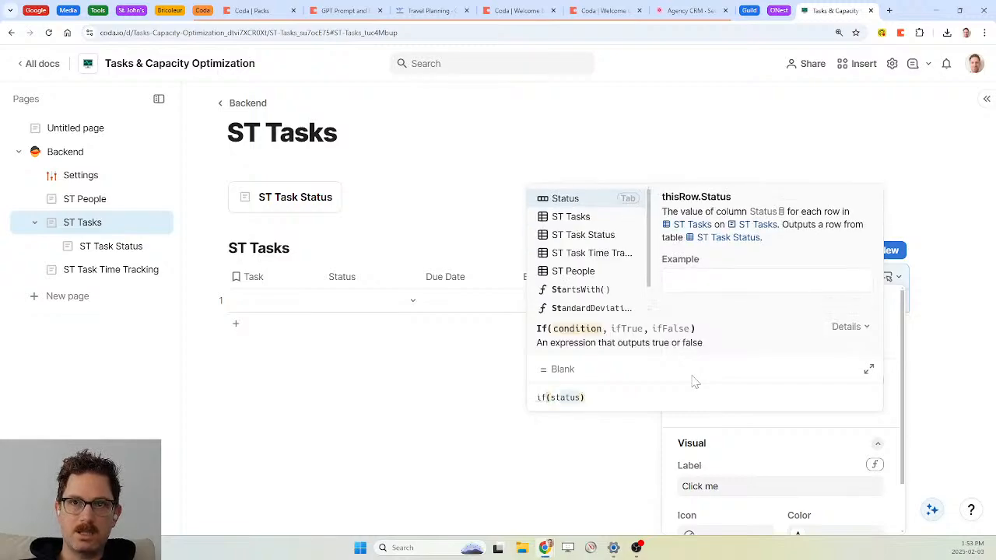
key("Down")
key("Down")
key("Down")
key("Tab")
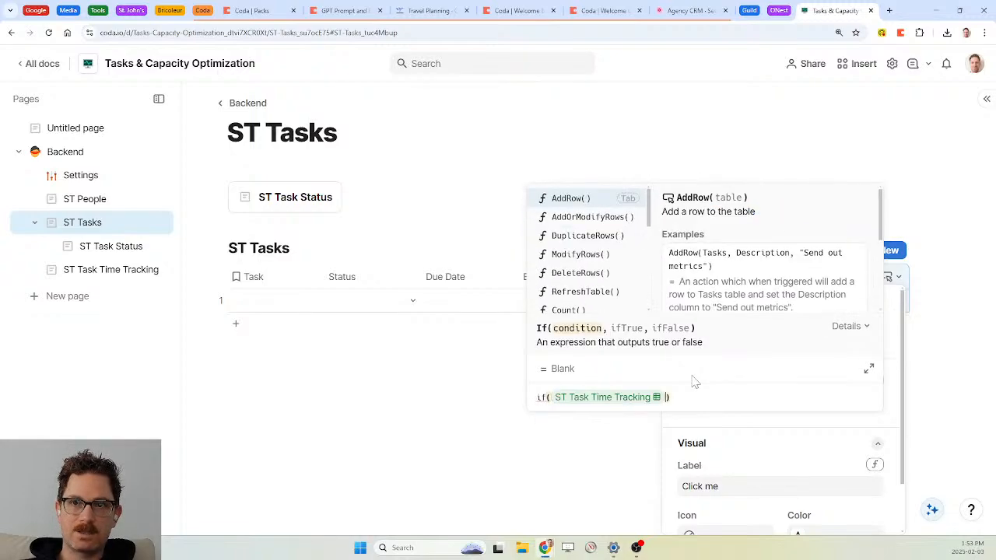
type(".filter(")
key("Tab")
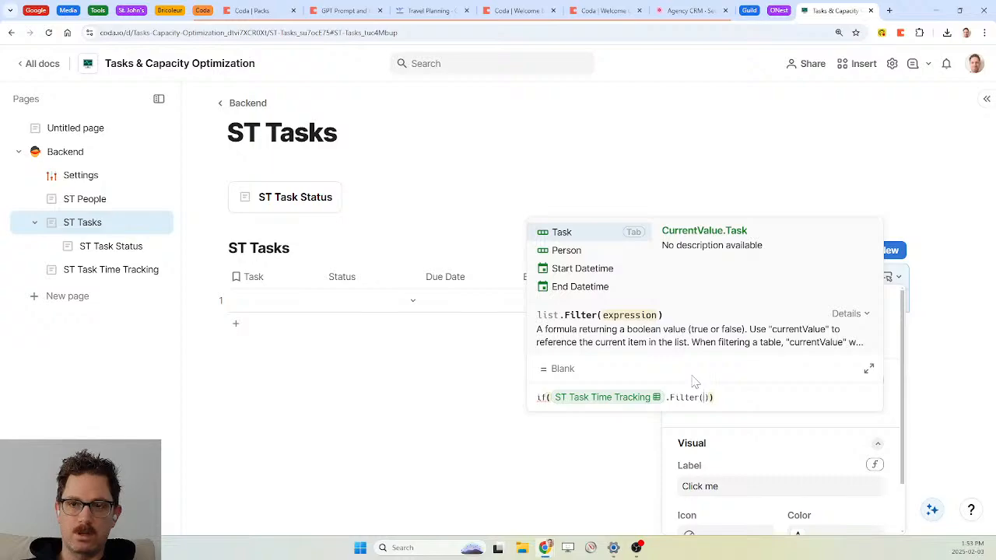
type("task")
key("Tab")
type("=thisRow")
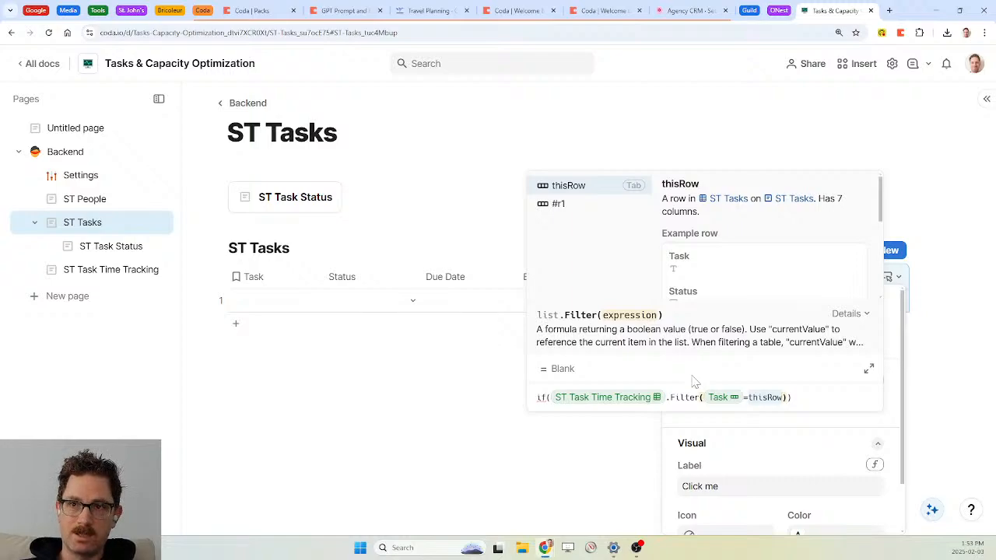
type("and Task")
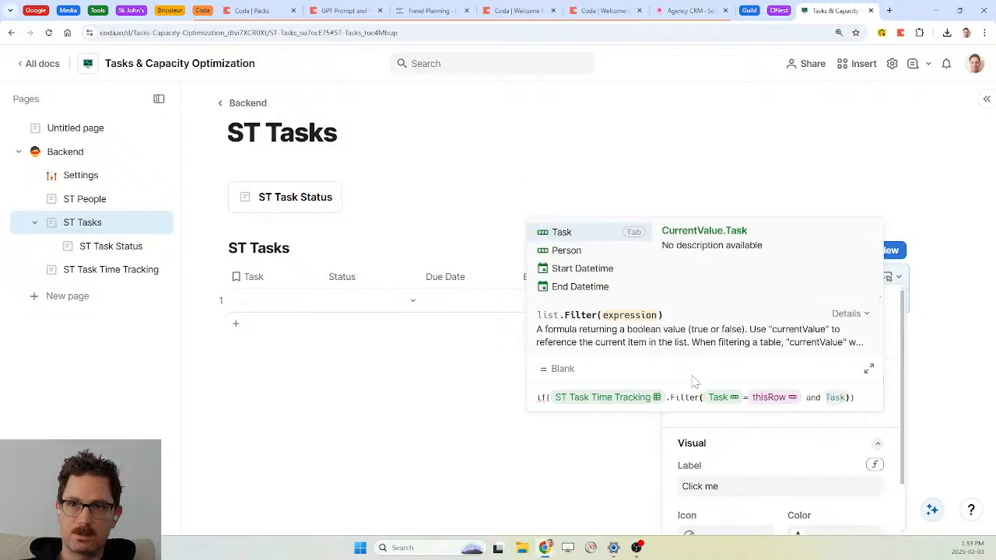
key("BackSpace")
key("BackSpace")
key("BackSpace")
key("BackSpace")
type("person")
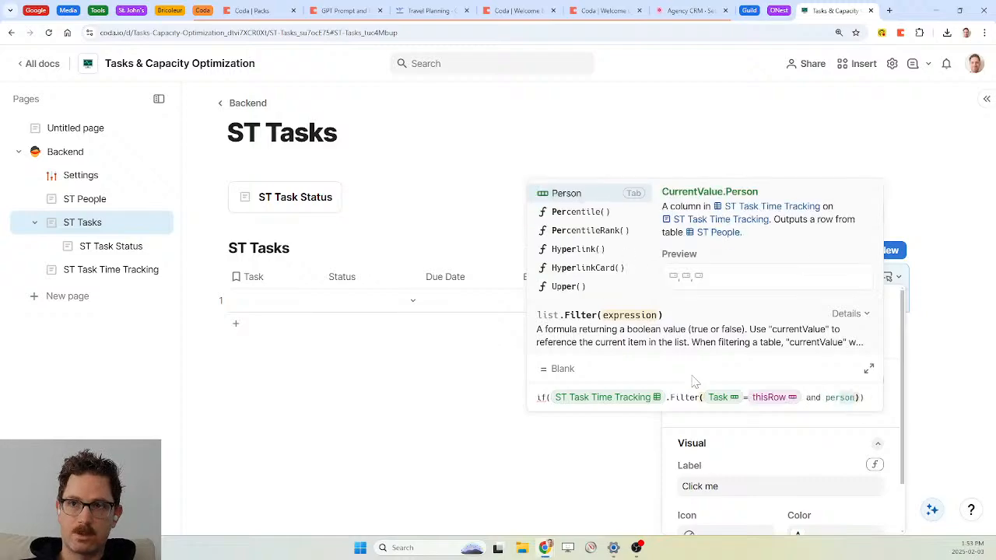
key("Tab")
type("= current")
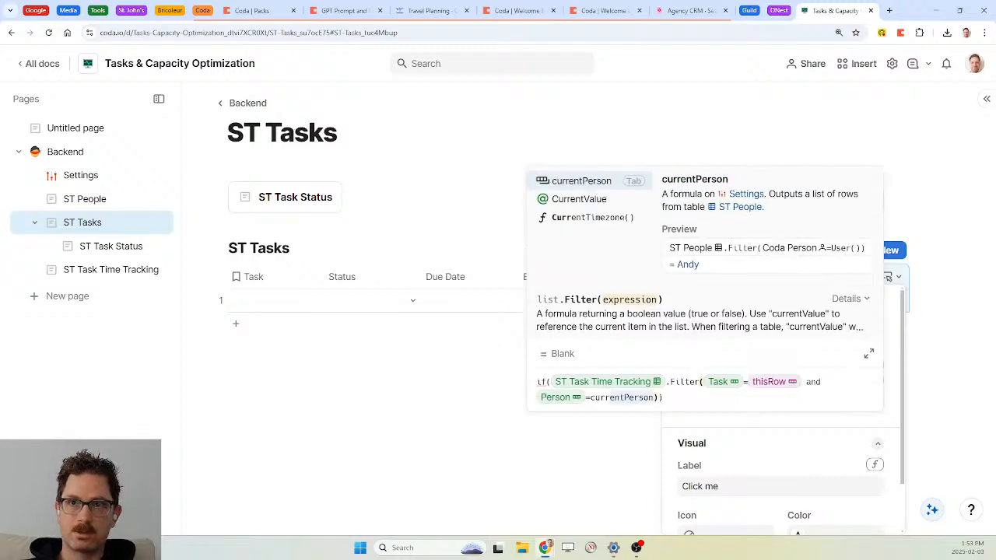
key("Tab")
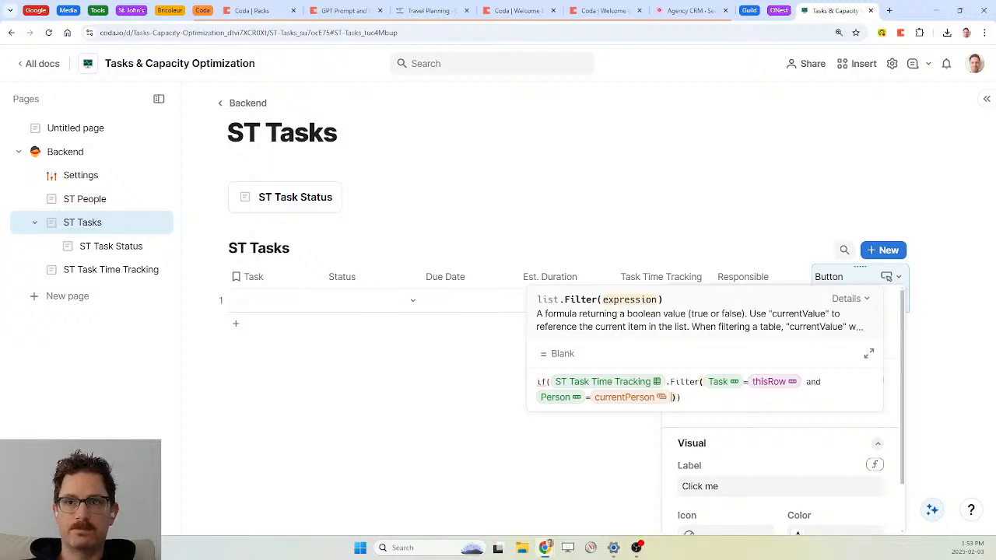
Finish the If with two empty-string results and save the On click formula
key("Right")
type(",\"\",\":")
key("BackSpace")
key("Right")
key("Right")
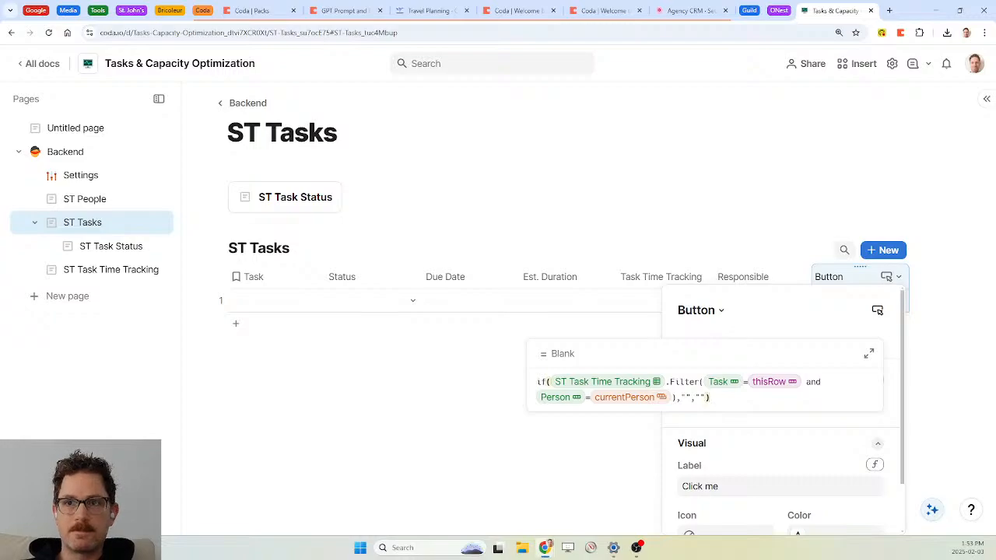
key("Return")
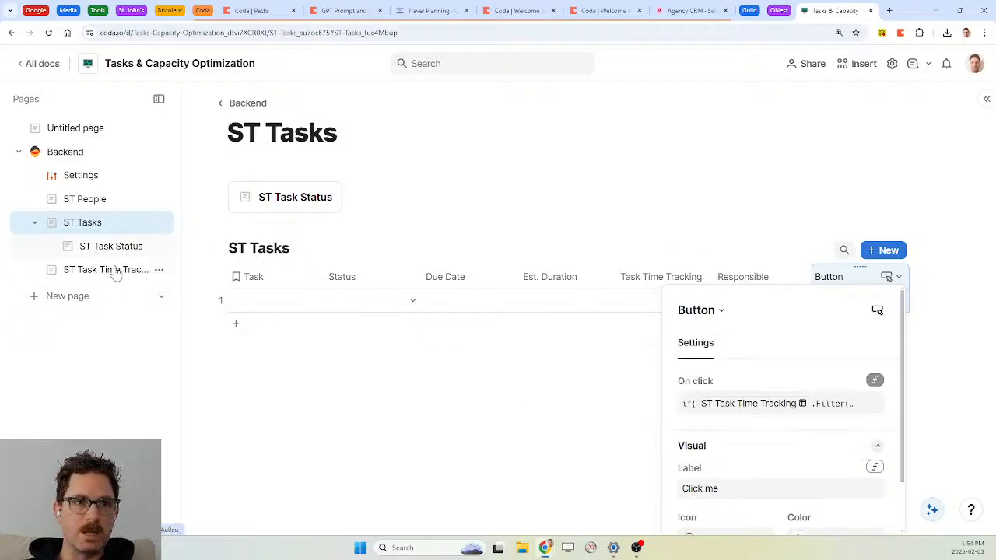
Check the Task lookup values on ST Task Time Tracking, then return to ST Tasks
left_click(116, 278)
left_click(116, 278)
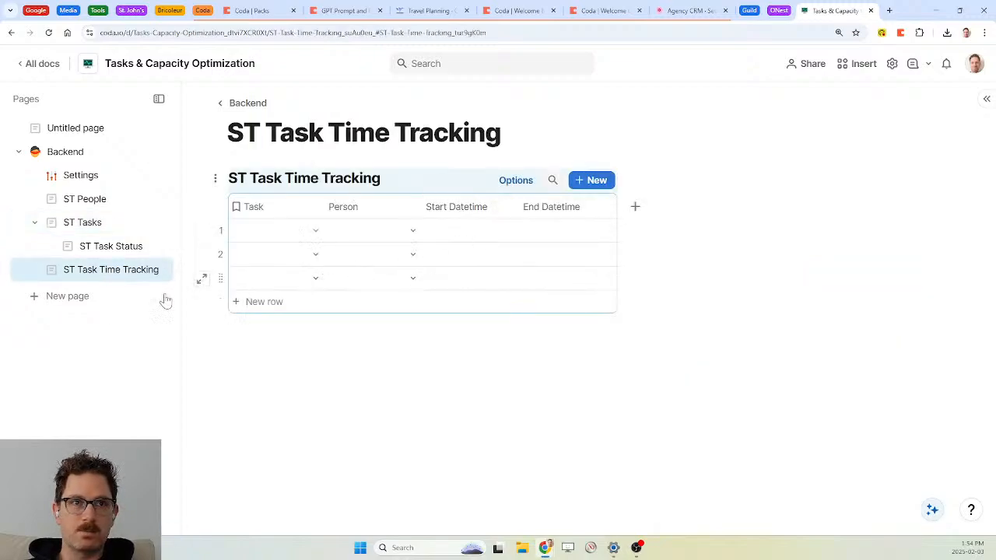
left_click(315, 231)
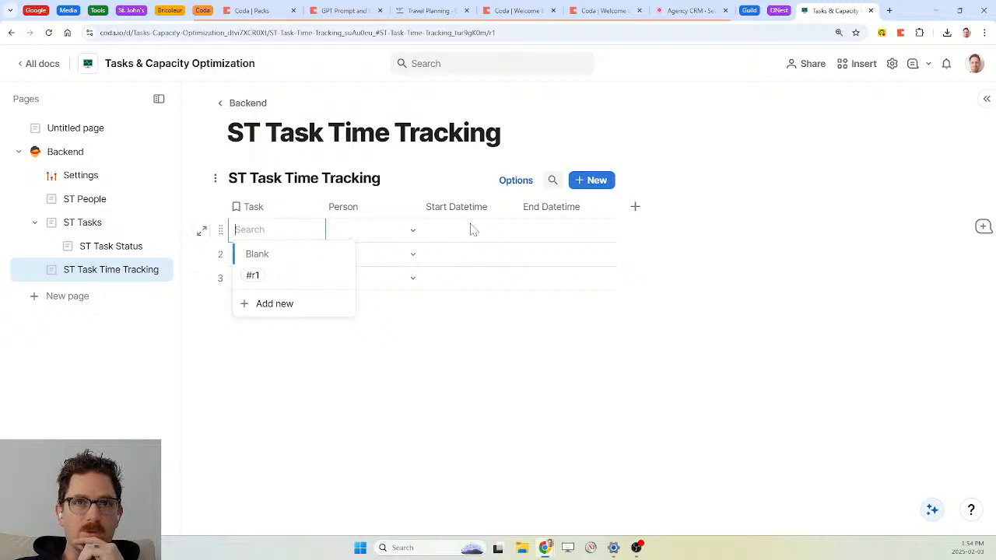
left_click(91, 226)
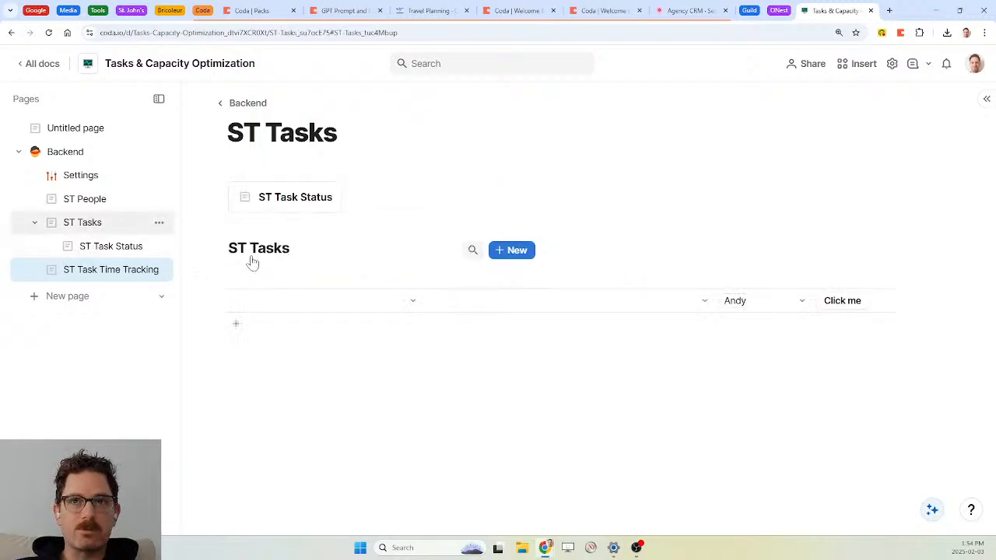
Open the Button's On click formula in the full formula editor at the Filter conditions
left_click(842, 303)
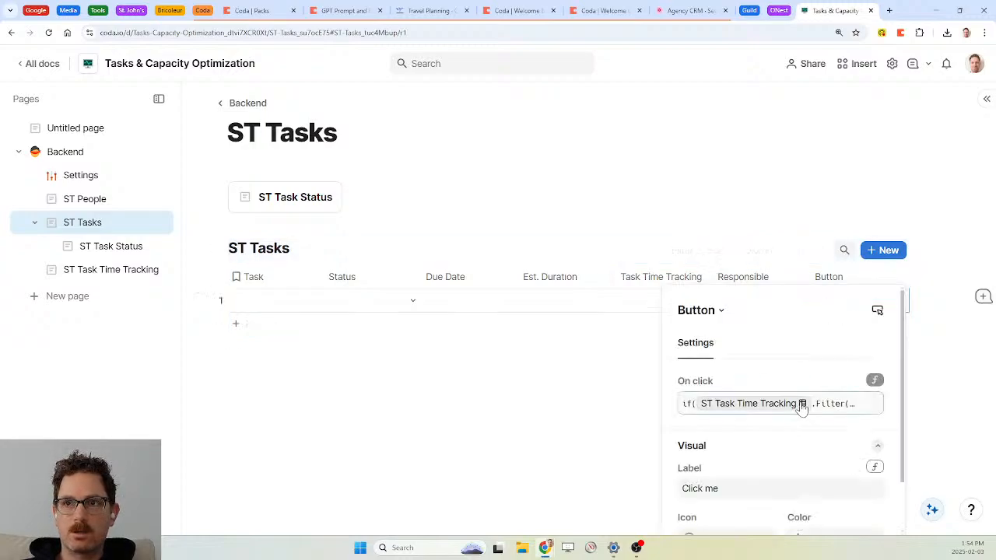
left_click(802, 406)
left_click(868, 355)
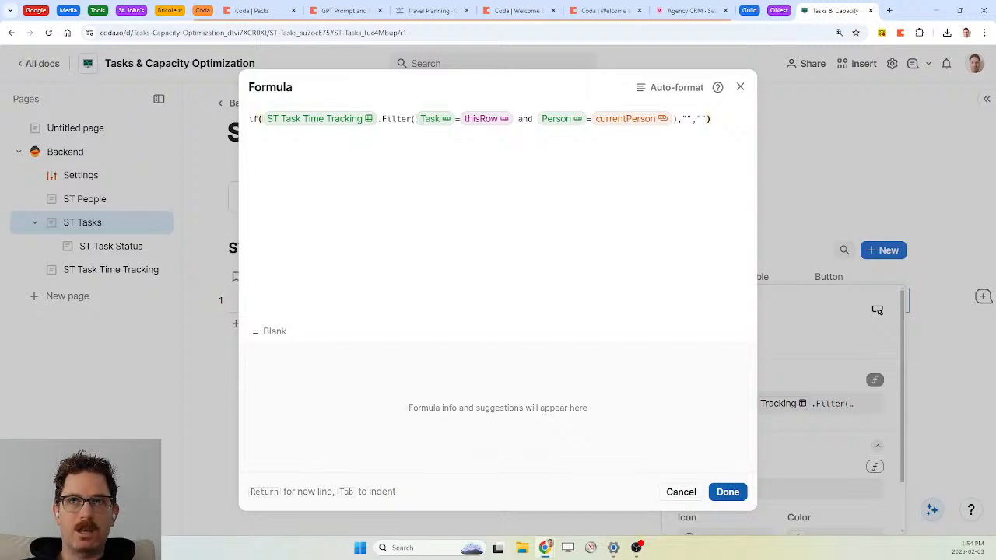
left_click(678, 119)
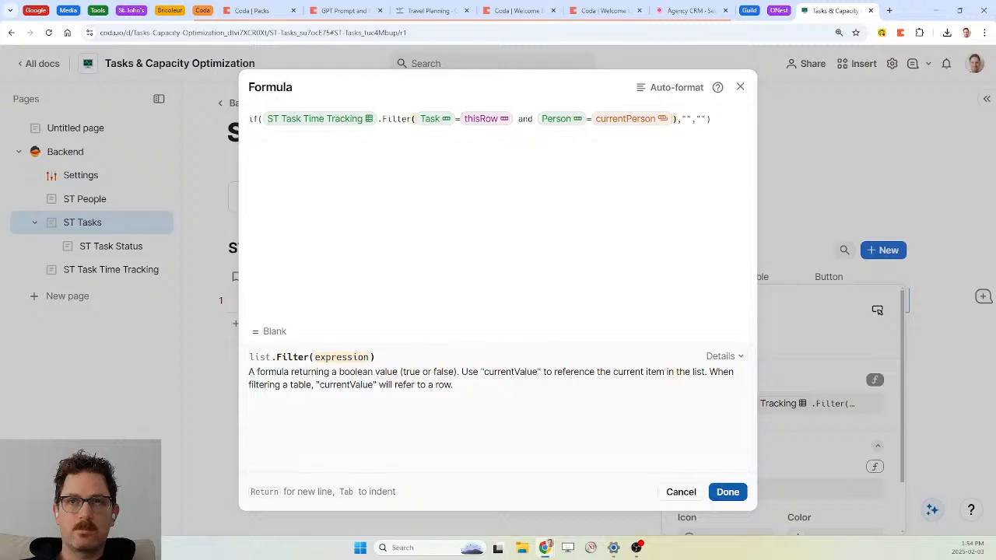
key("Right")
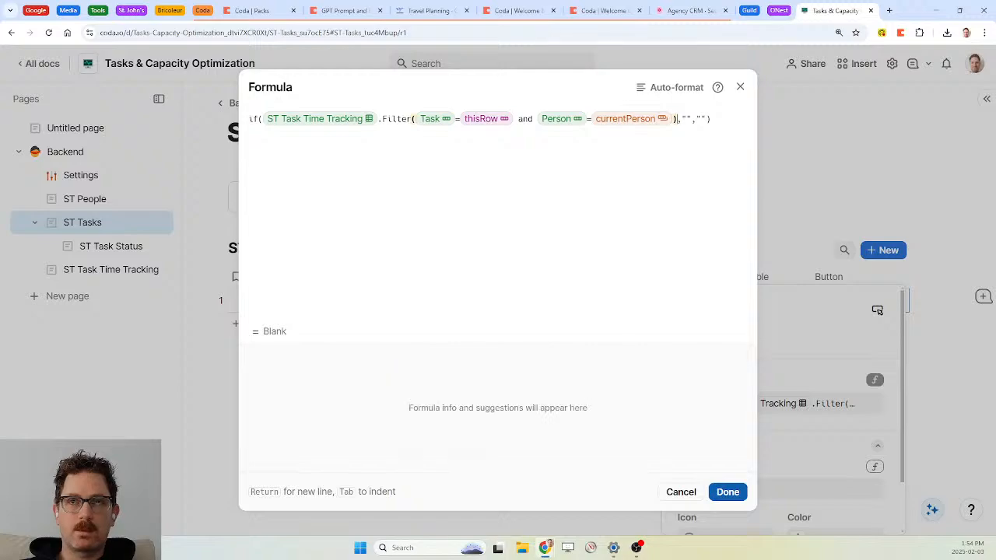
key("Left")
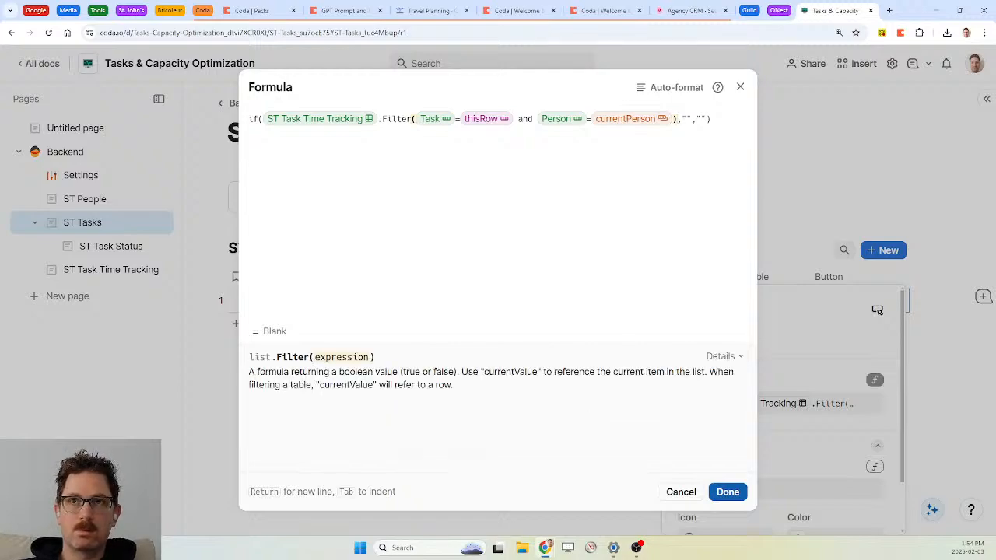
Add an 'and Start Datetime.IsNotBlank' Filter condition, delete it again, and click Done
type("and sya")
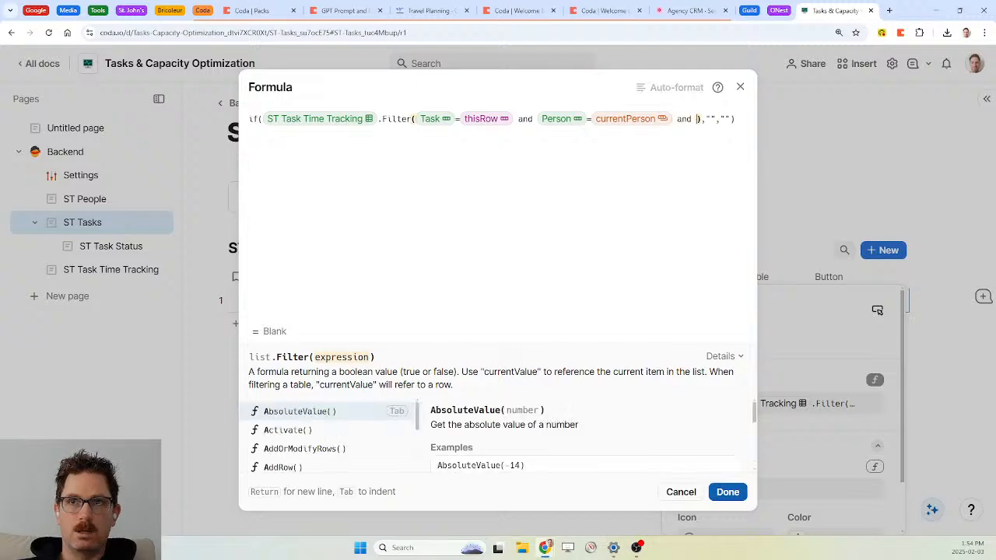
key("BackSpace")
key("BackSpace")
type("tart Datetime")
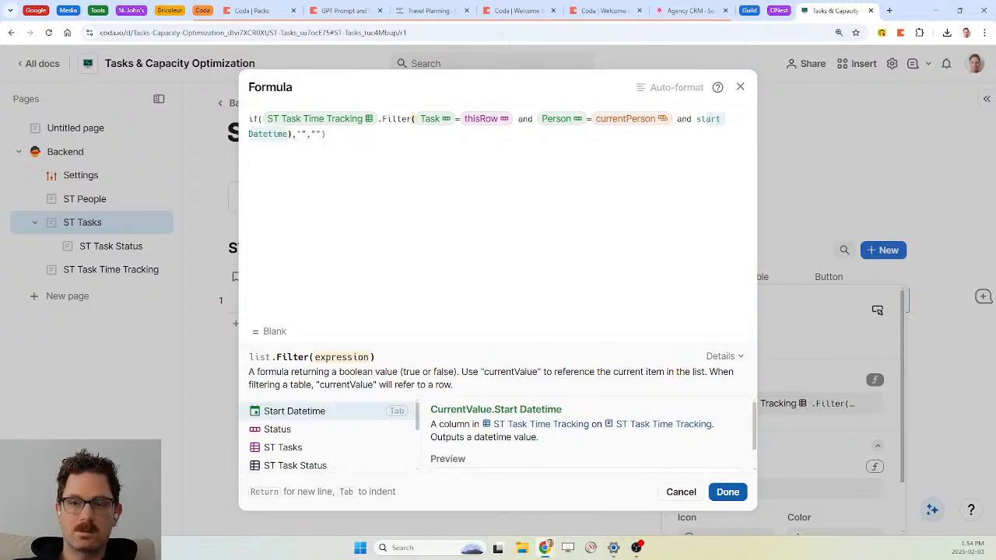
key("Tab")
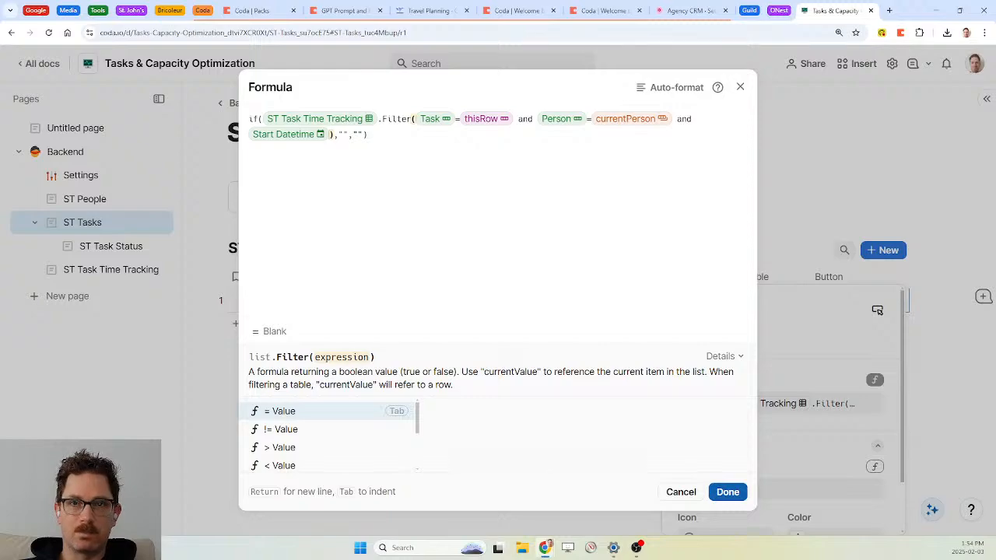
type(".isnotBlank(")
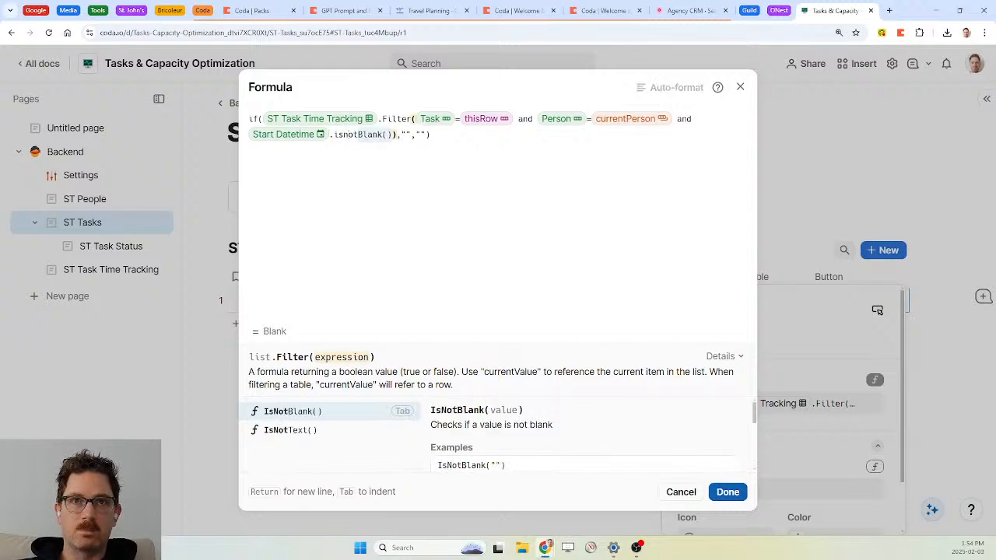
key("Tab")
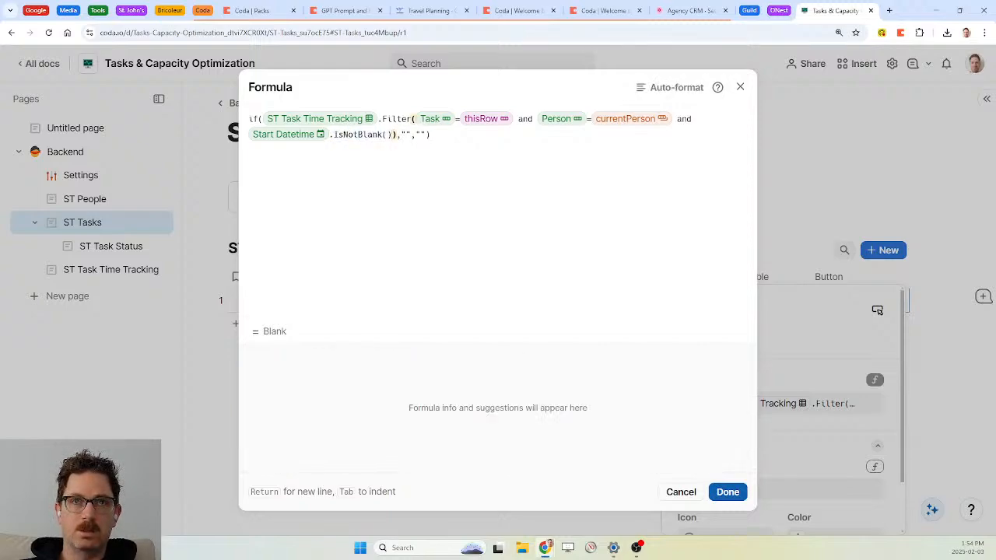
key("BackSpace")
key("BackSpace")
left_click(301, 137)
key("Delete")
key("Delete")
key("Delete")
key("Delete")
key("Delete")
key("Delete")
key("Delete")
key("Delete")
key("Delete")
key("Delete")
key("Delete")
key("Delete")
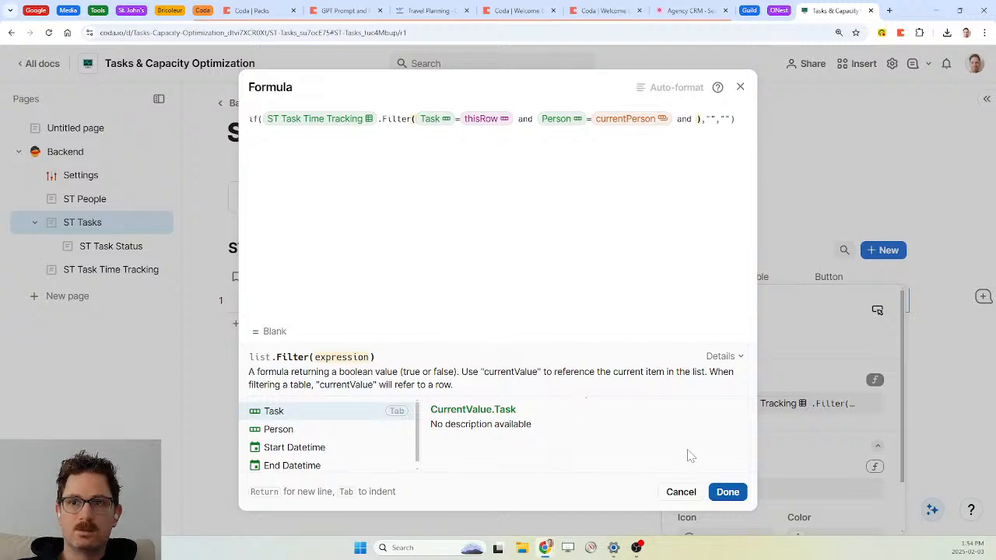
left_click(727, 492)
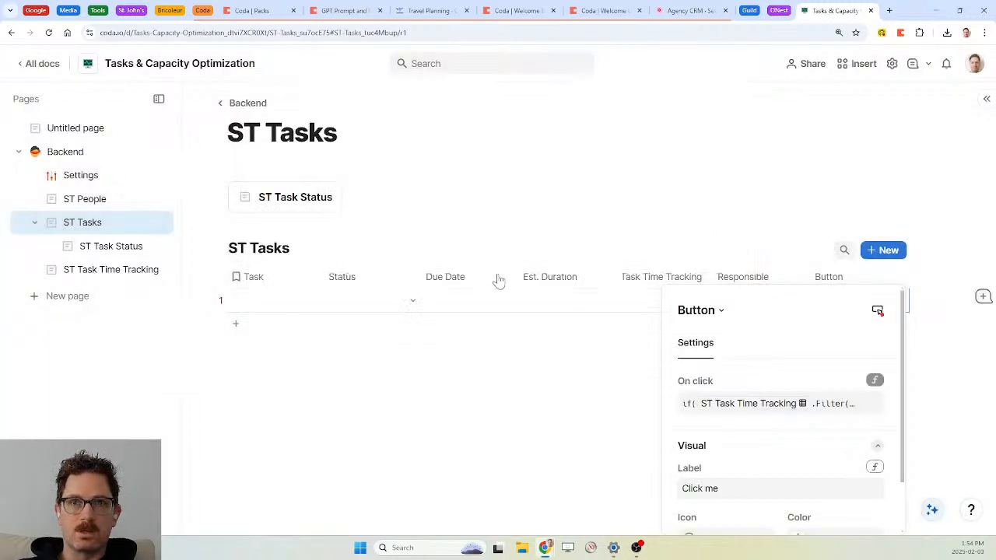
Add a checkbox column named Active to the ST Task Time Tracking table
left_click(106, 269)
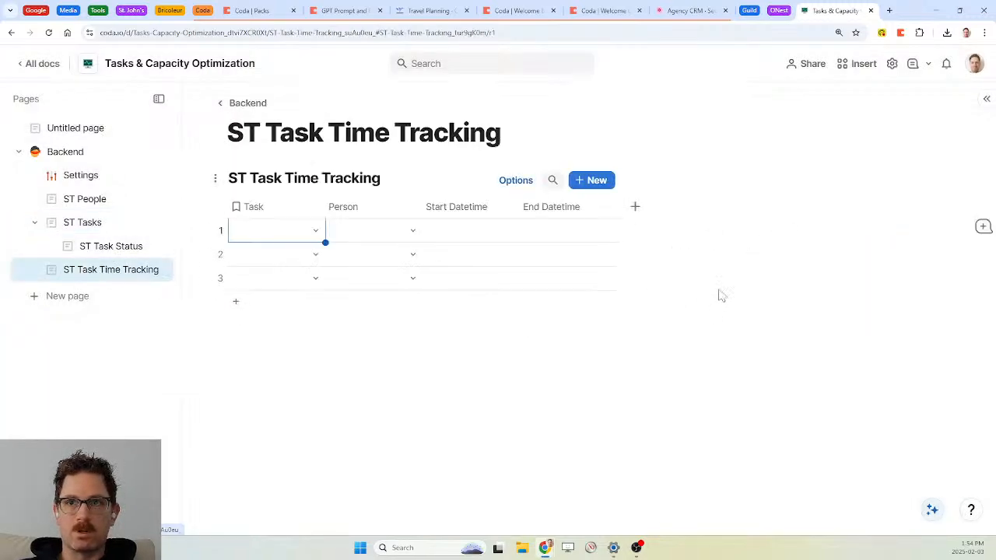
left_click(635, 207)
type("chec")
key("Return")
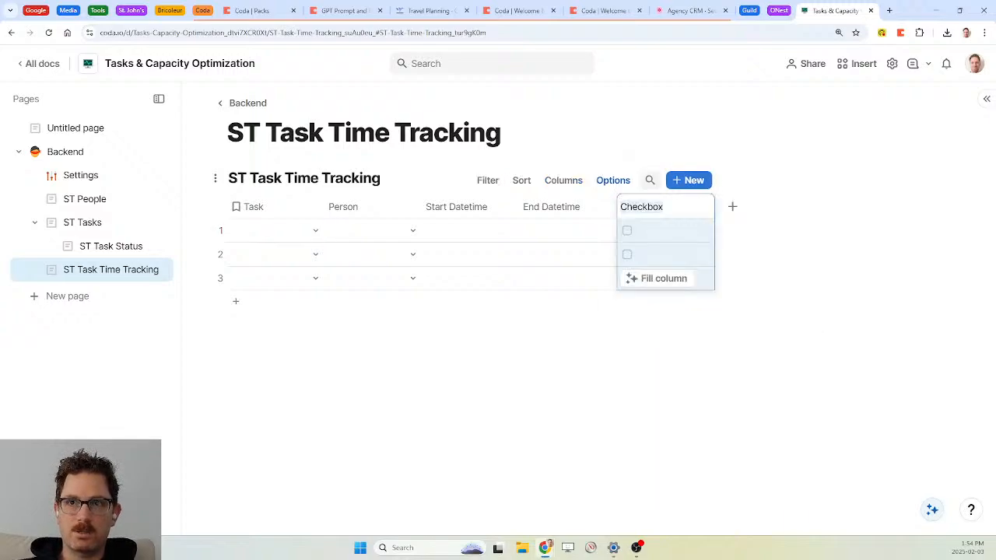
left_click(634, 209)
key("BackSpace")
key("Delete")
key("Delete")
key("Delete")
key("Delete")
key("Delete")
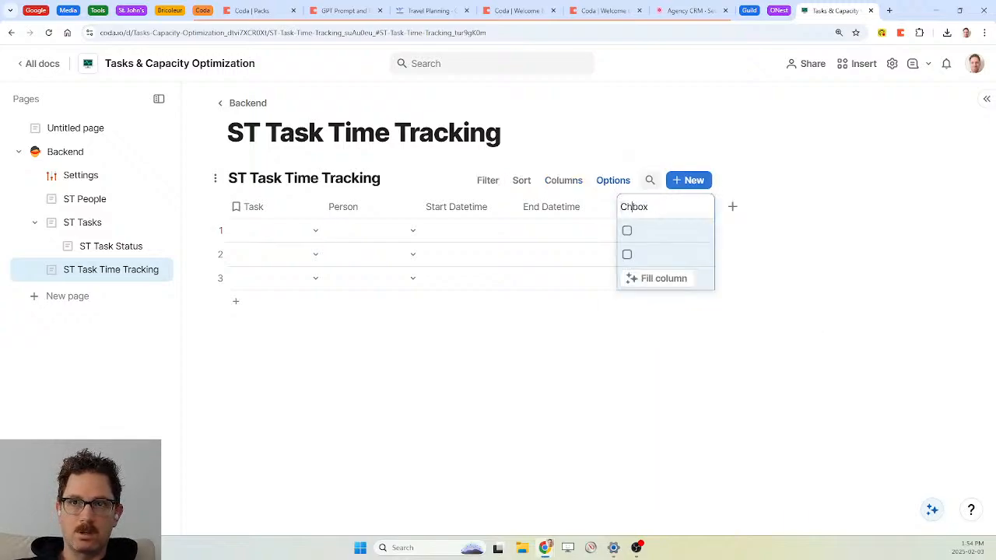
key("BackSpace")
key("BackSpace")
type("Active")
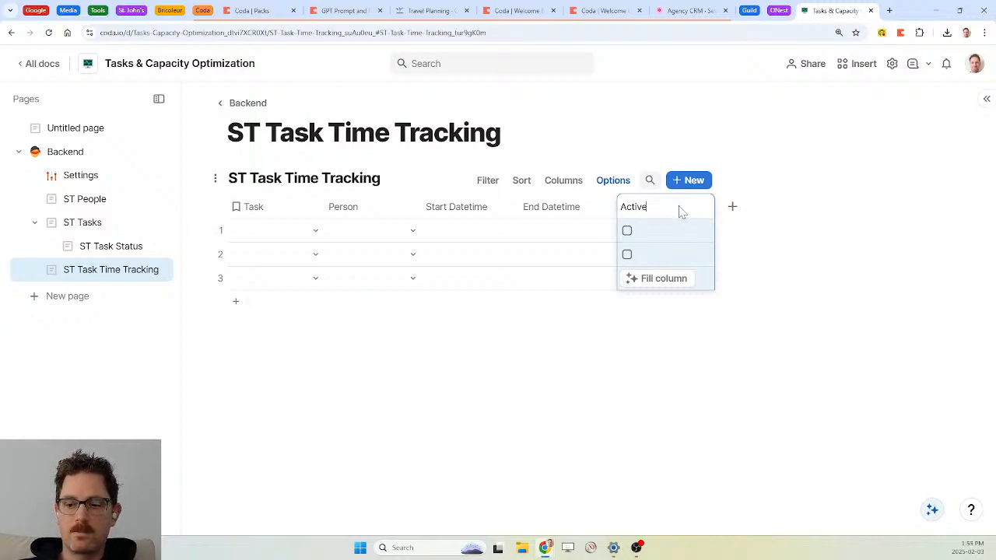
key("Return")
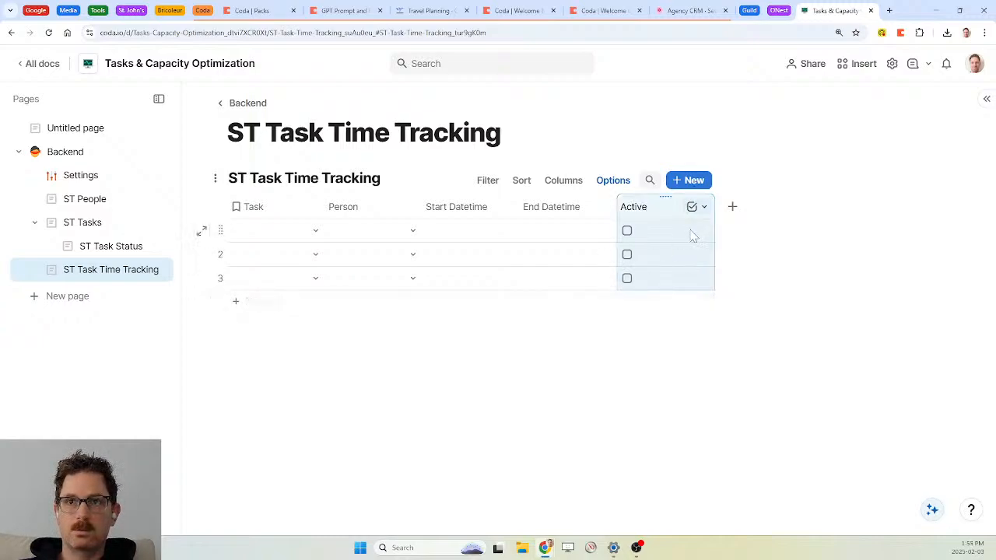
Start the Active formula with If testing Start Datetime.IsNotBlank() and End Datetime.IsBlank()
left_click(698, 208)
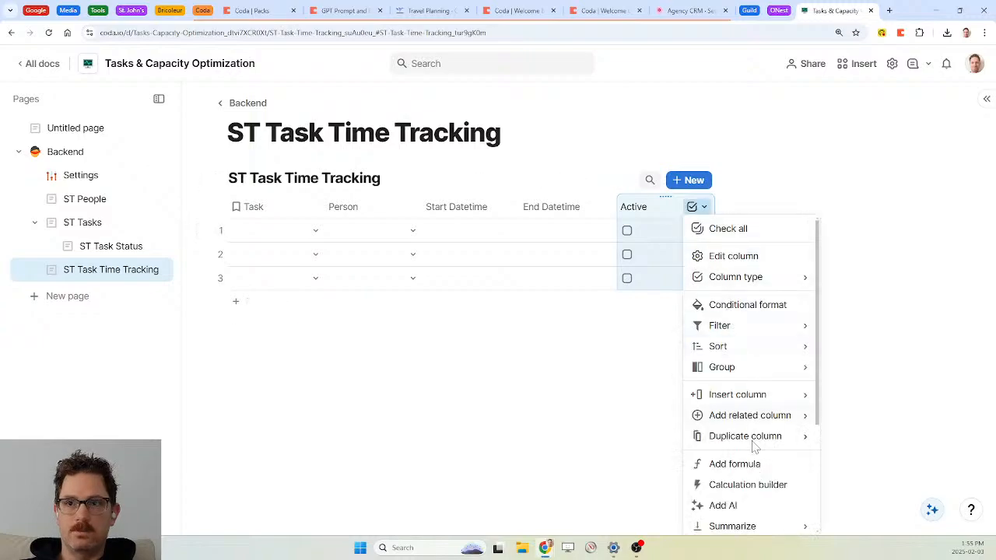
left_click(753, 464)
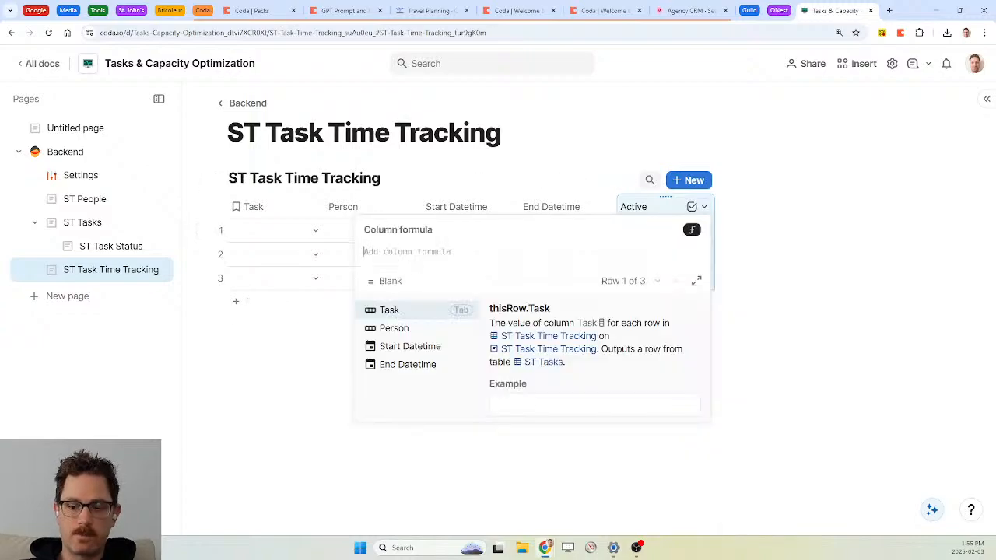
type("if(st")
key("Tab")
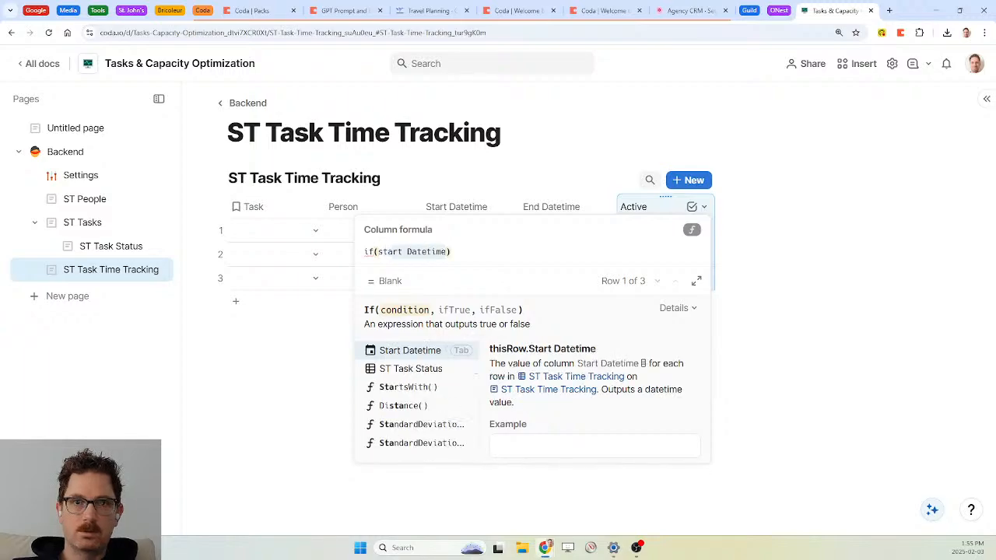
type(".IsNotBlank()")
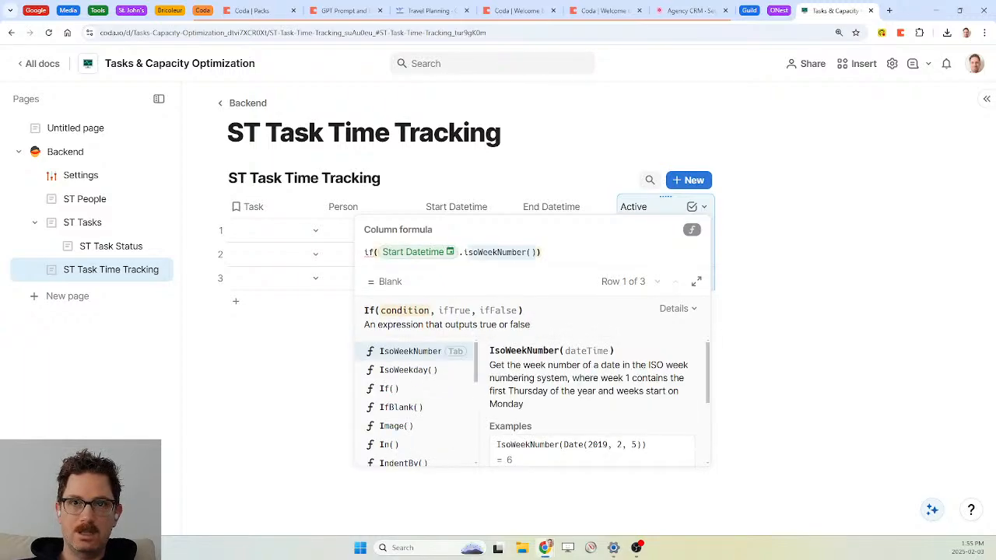
key("Tab")
type("and end")
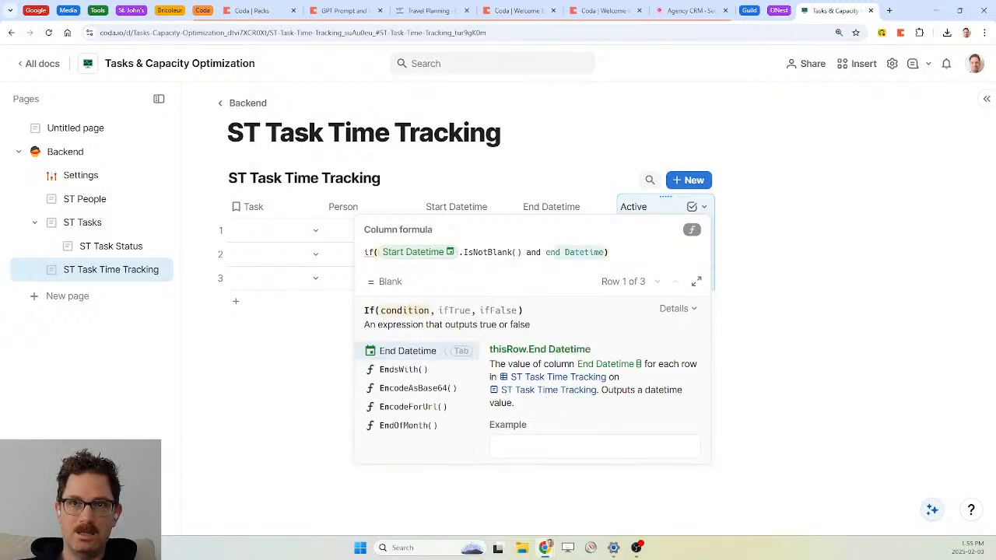
key("Tab")
type(".isb")
key("Tab")
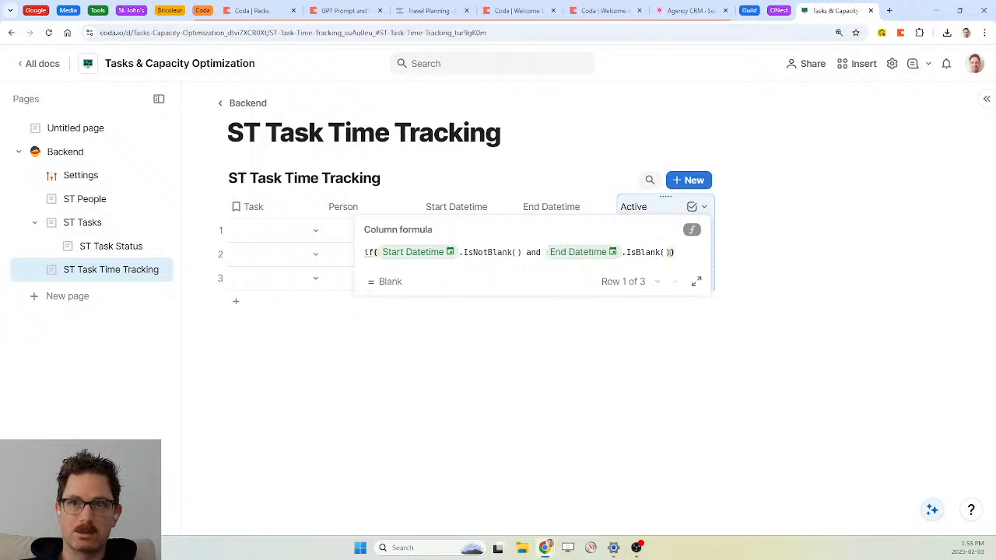
Finish it as If(End Datetime.IsBlank(), True(), False()), dropping the Start Datetime condition
type(",true(")
key("Tab")
type(",Taskfalse")
key("Tab")
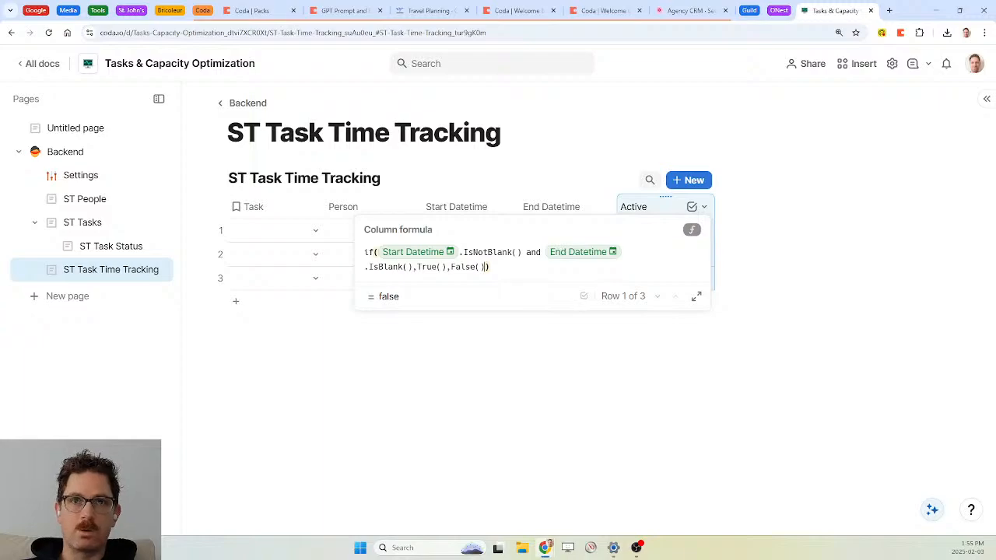
key("Right")
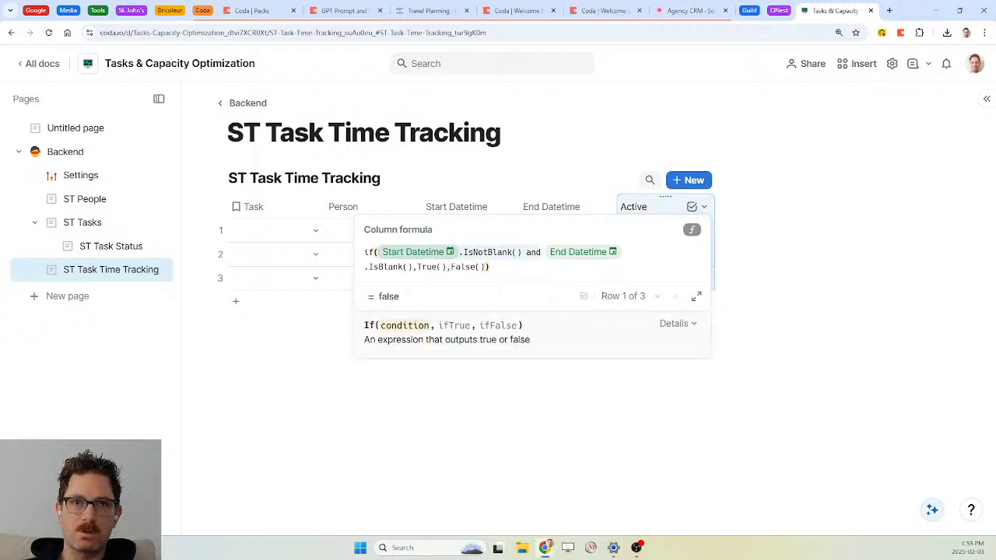
key("Delete")
key("Delete")
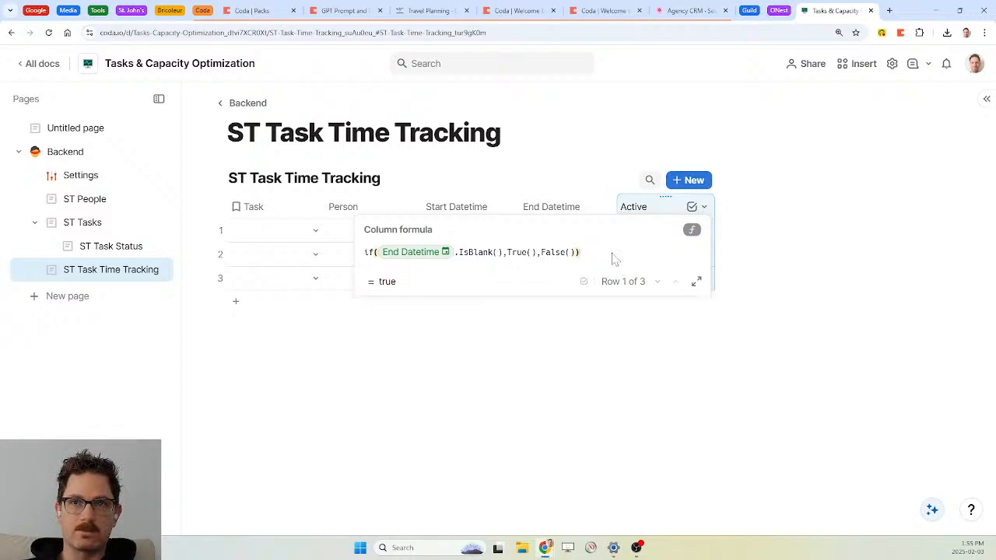
key("Return")
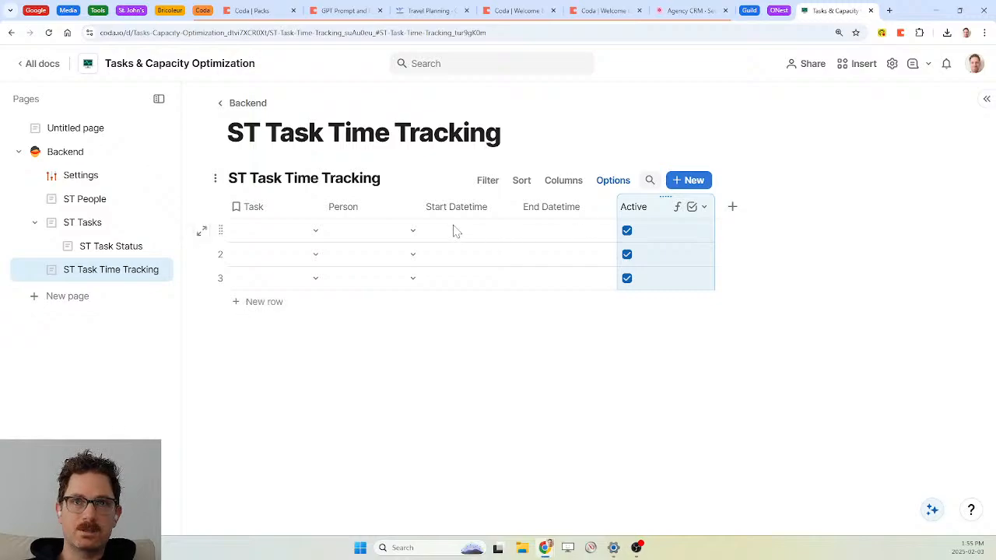
Delete the three empty rows from the time tracking table
left_click(221, 229)
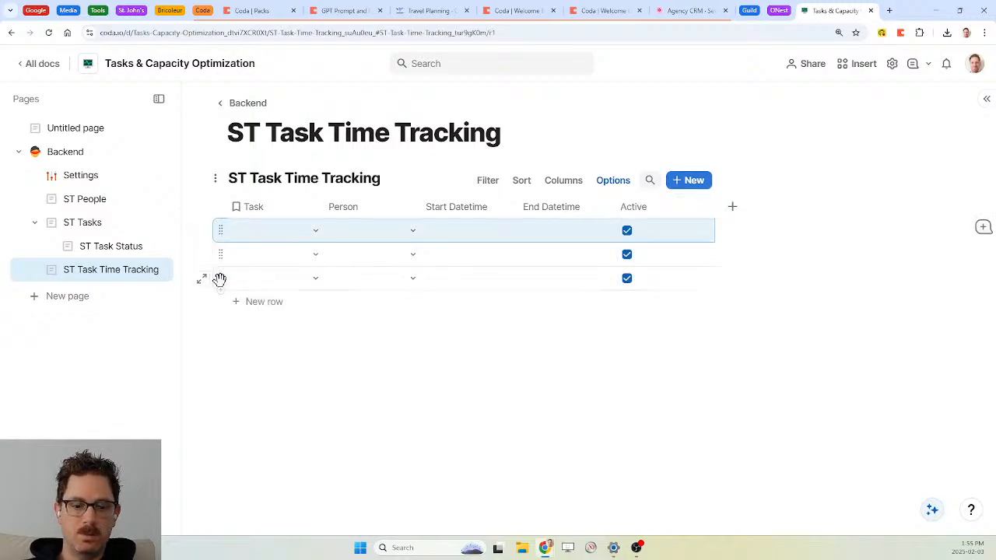
left_click(219, 278, "shift")
key("Delete")
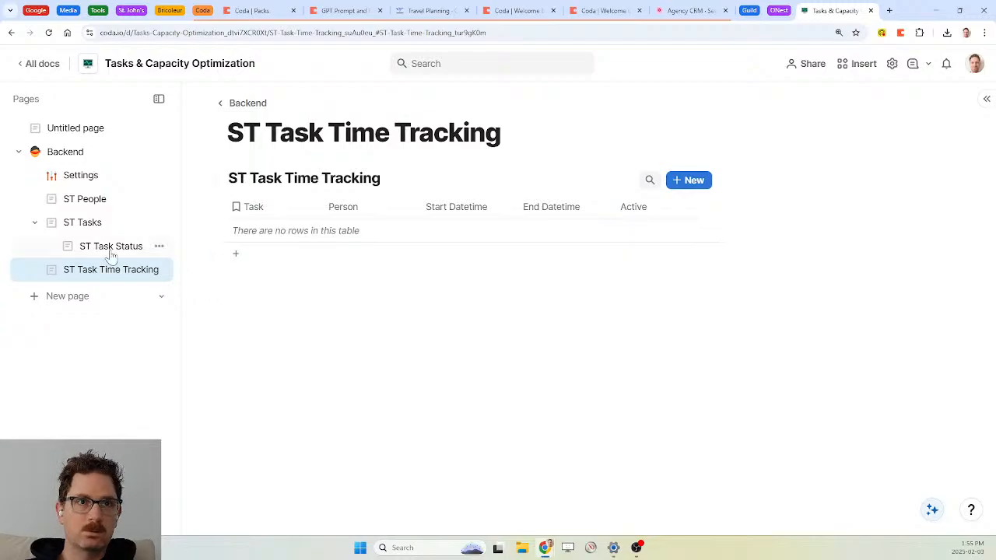
Add 'and Active' to the Button's Filter and append .Count()>0 after it
left_click(81, 224)
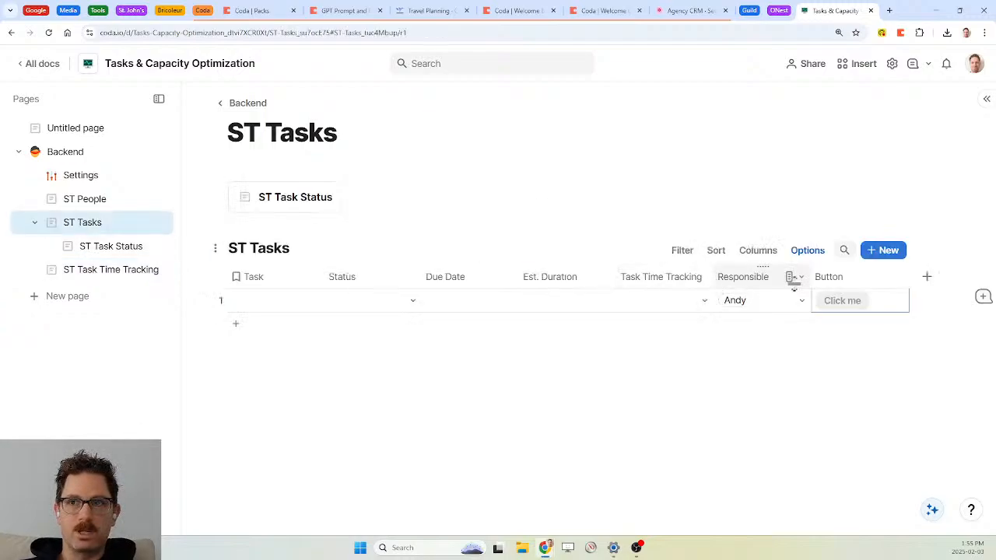
left_click(851, 302)
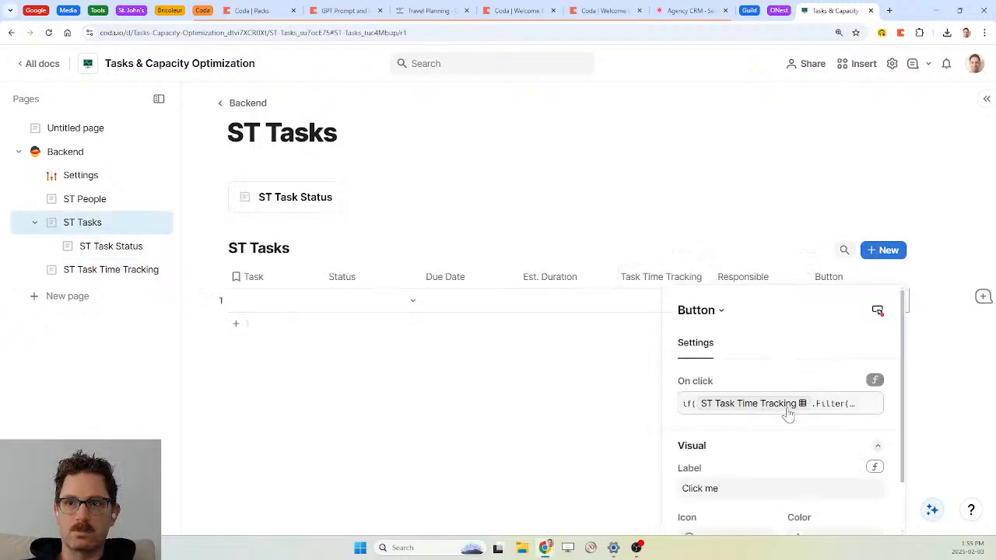
left_click(786, 406)
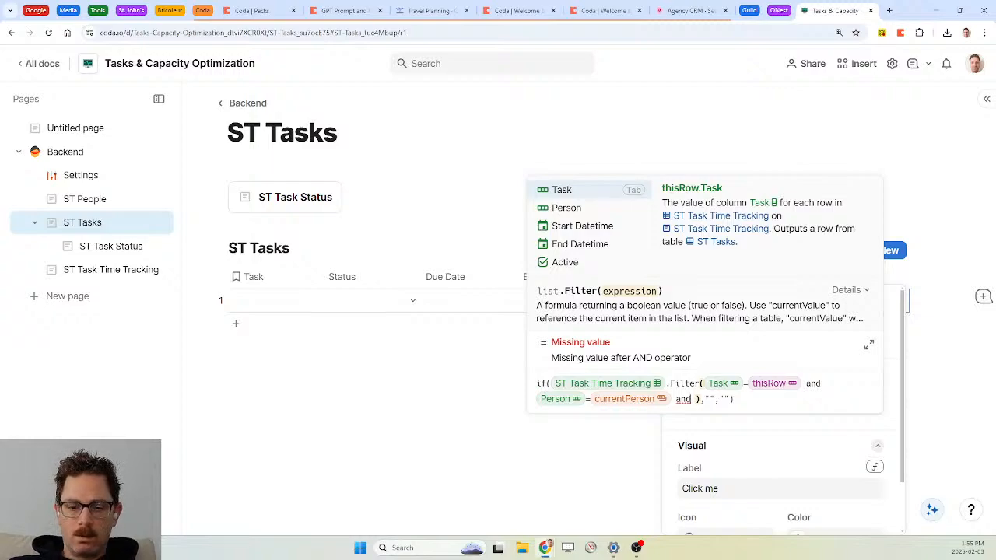
type("Active")
key("Tab")
key("BackSpace")
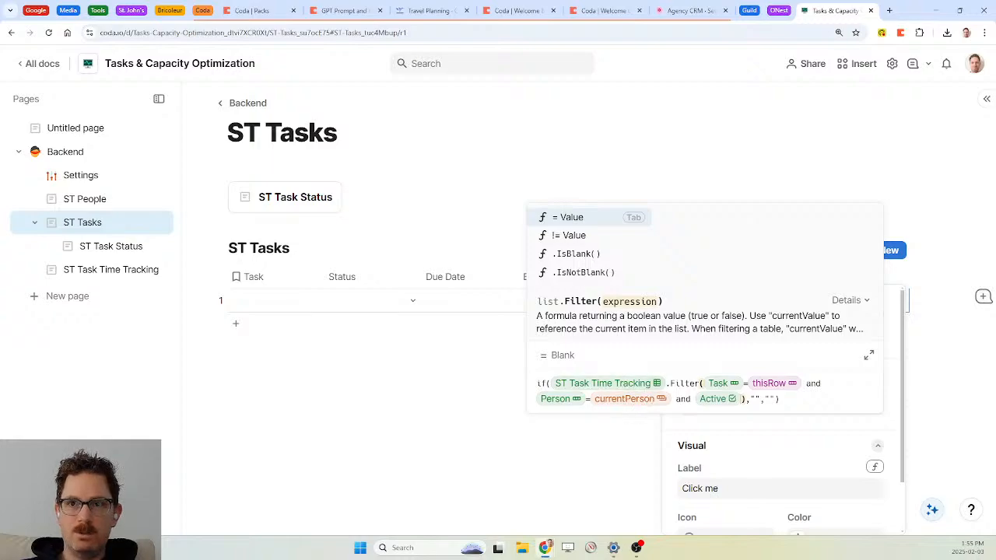
key("Right")
type(".Count(")
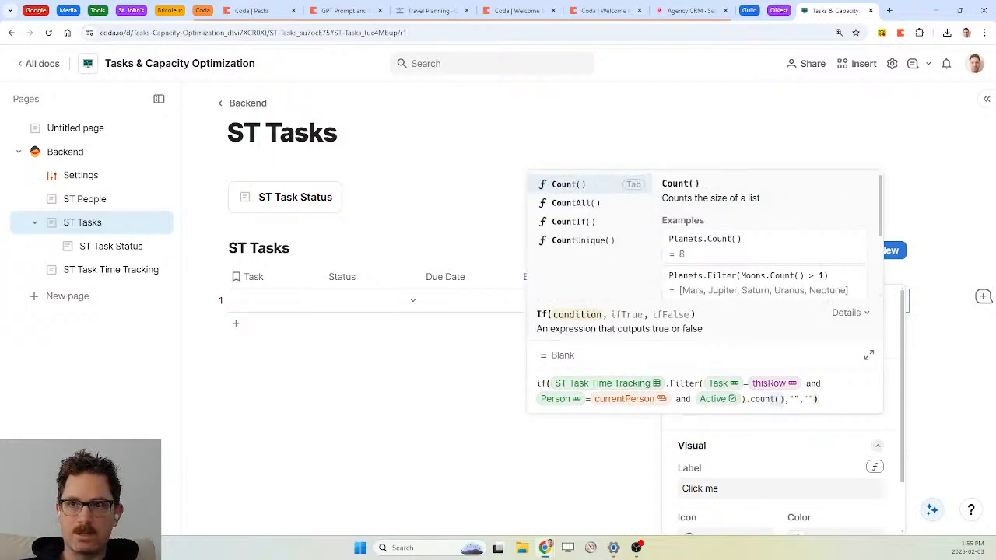
type(")>0")
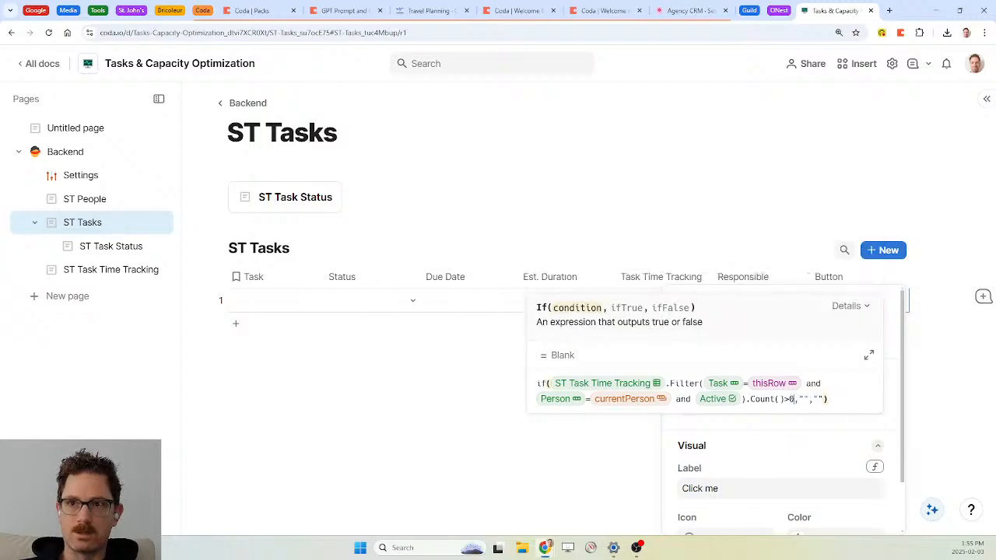
Spread the On click formula over separate lines in the large editor
left_click(868, 354)
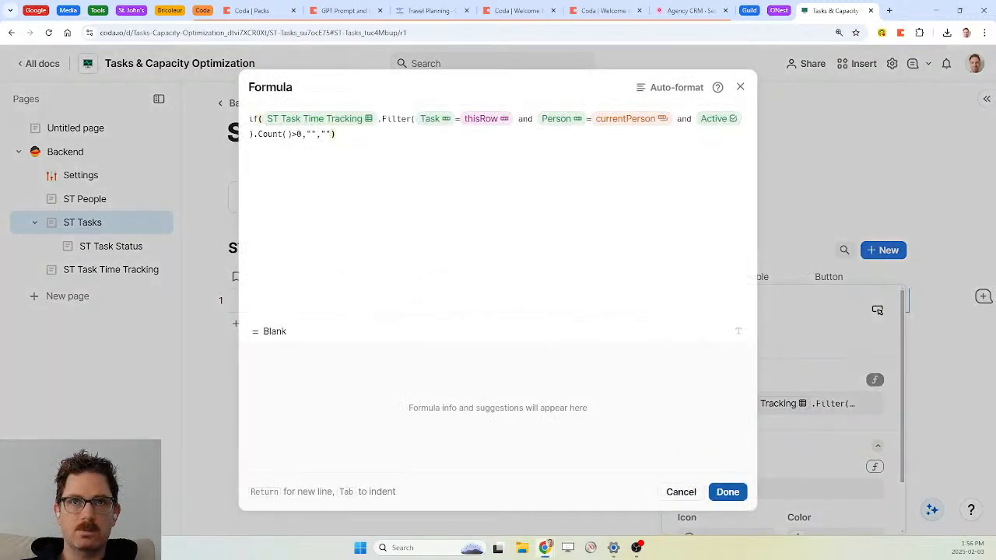
key("Left")
key("Left")
key("Left")
key("Left")
key("Left")
key("Left")
key("Return")
key("Right")
key("Return")
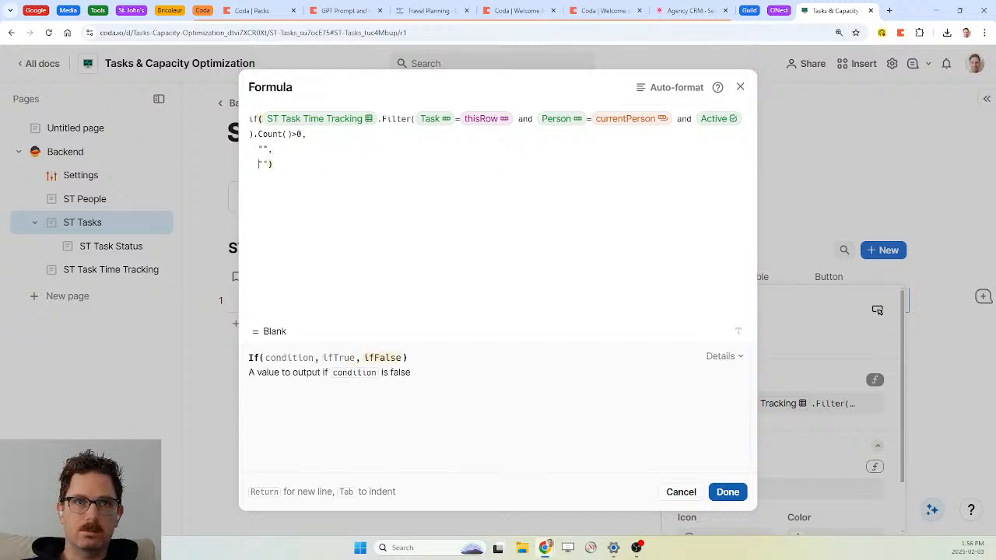
key("End")
key("Left")
key("Return")
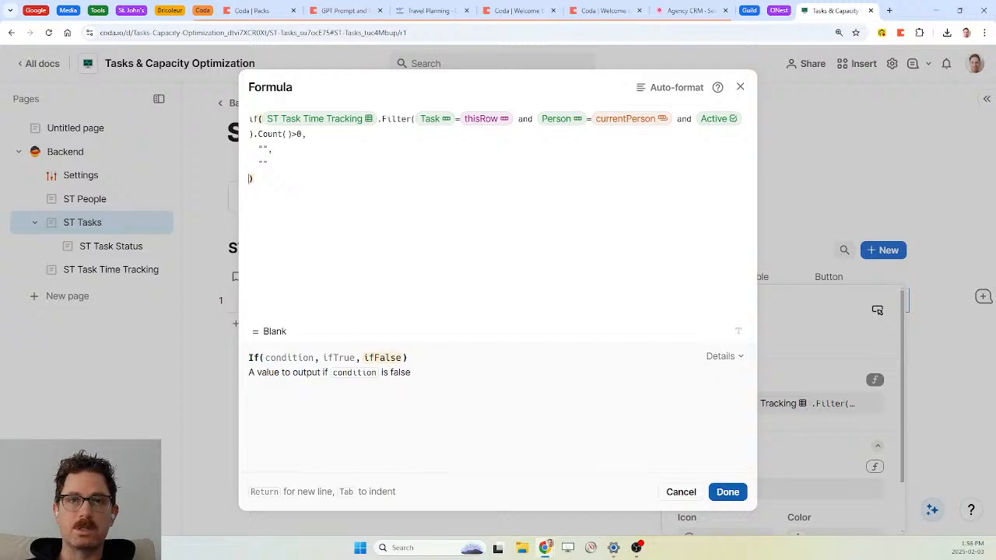
Try a ModifyRows true branch, revert it to "", and select the Filter expression
left_click(269, 148)
key("BackSpace")
key("BackSpace")
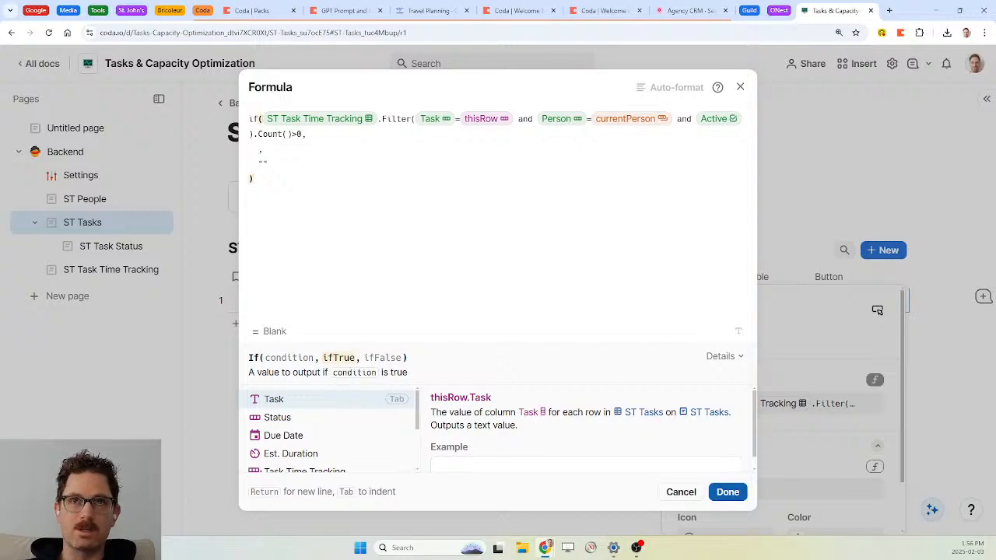
type("modifyrows(")
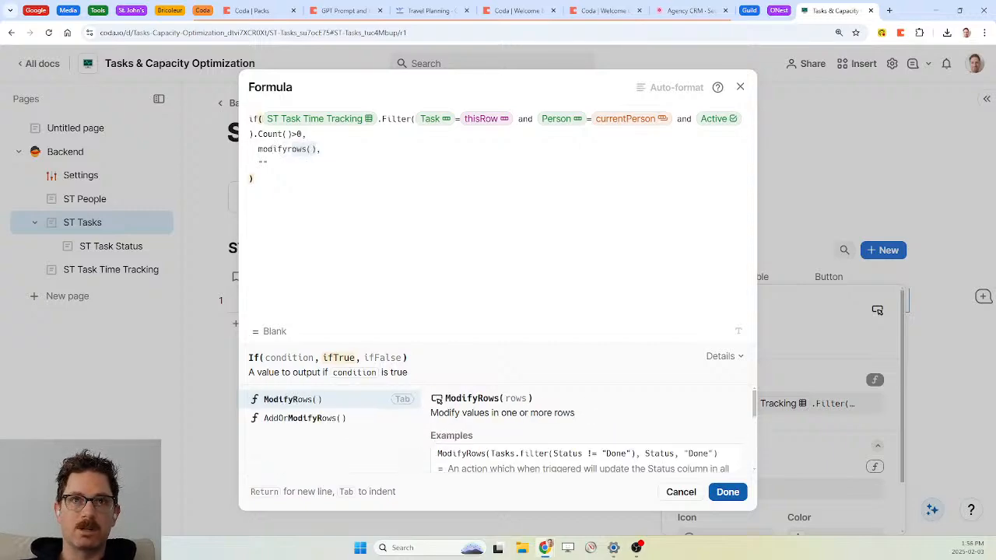
key("Tab")
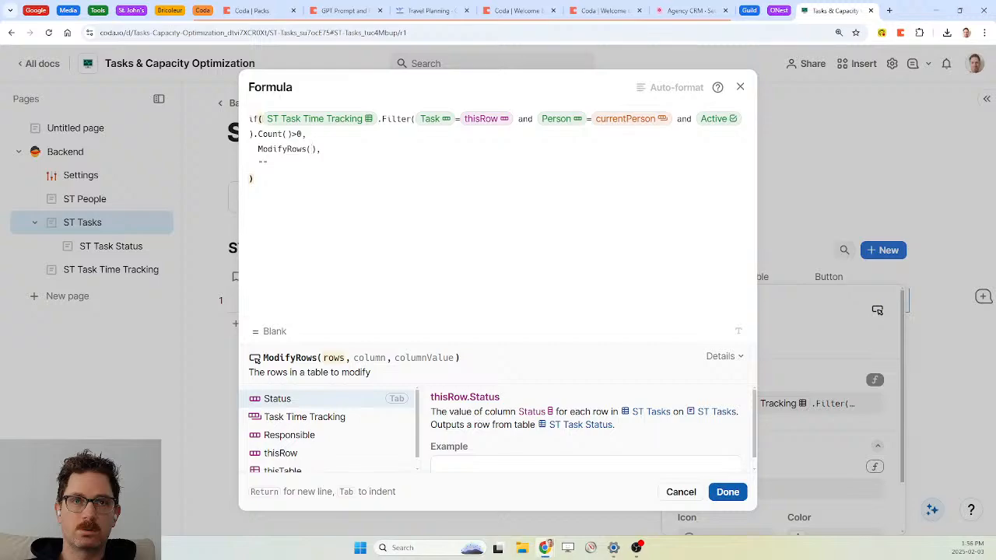
key("BackSpace")
key("BackSpace")
key("BackSpace")
key("BackSpace")
key("BackSpace")
key("BackSpace")
key("BackSpace")
key("BackSpace")
key("BackSpace")
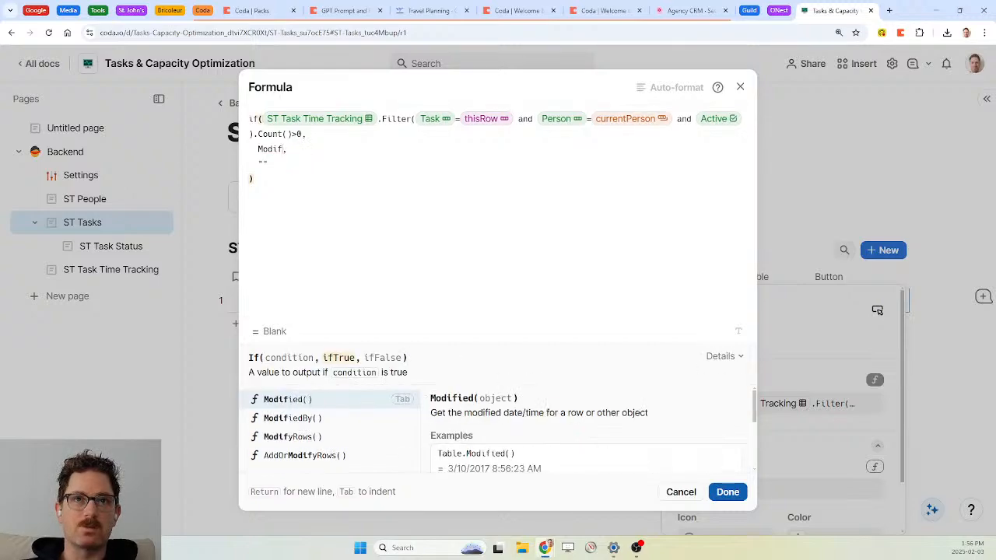
key("BackSpace")
key("BackSpace")
type("\"\",")
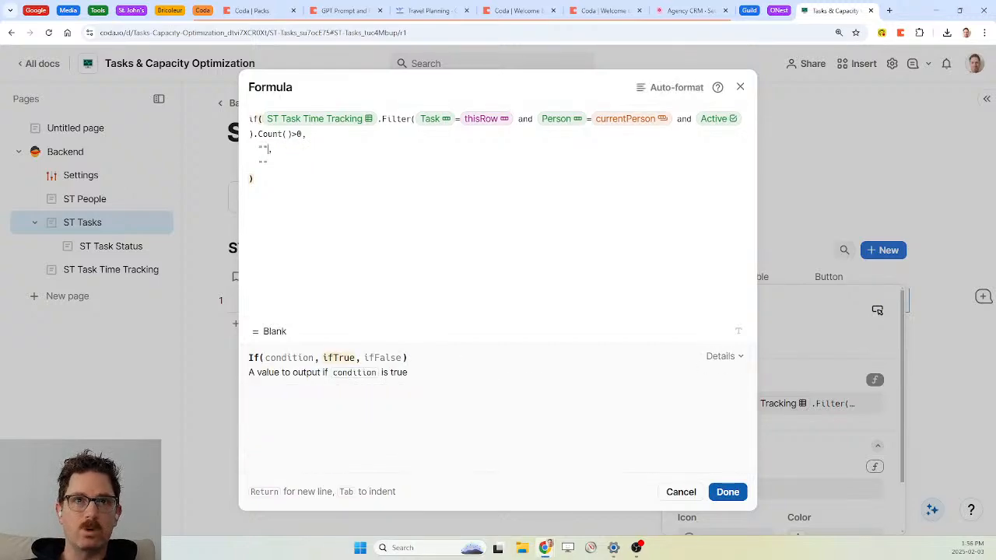
mouse_move(262, 119)
left_mouse_down()
mouse_move(269, 133)
mouse_move(254, 134)
left_mouse_up()
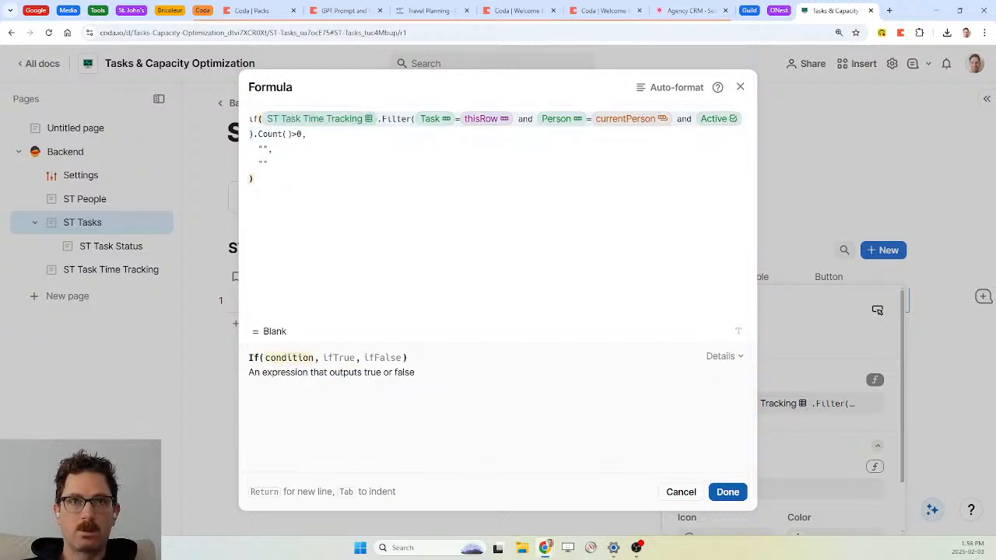
Wrap the If in WithName, naming the pasted time-tracking Filter 'active task'
type("Task.Count()>0,")
key("Tab")
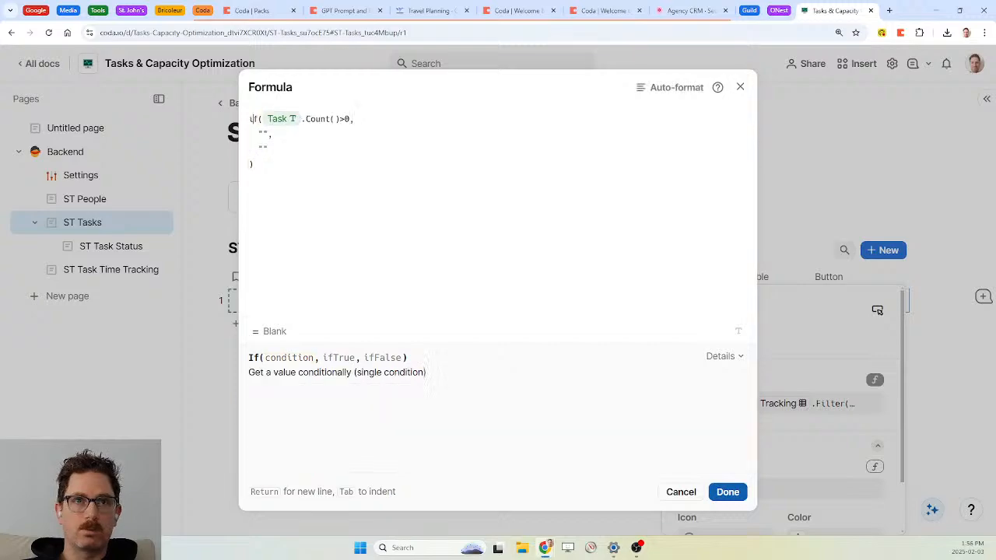
key("Return")
key("Up")
type("withname(")
key("Tab")
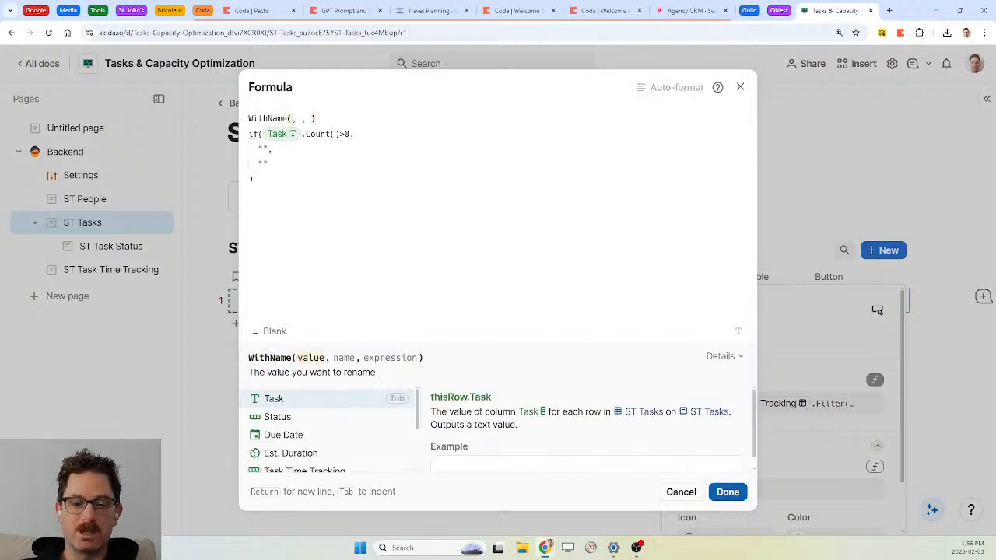
type("ST Task Time Tracking.Filter(Task = thisRow and Person = currentPerson and Active)")
key("Right")
type("active")
type(" task")
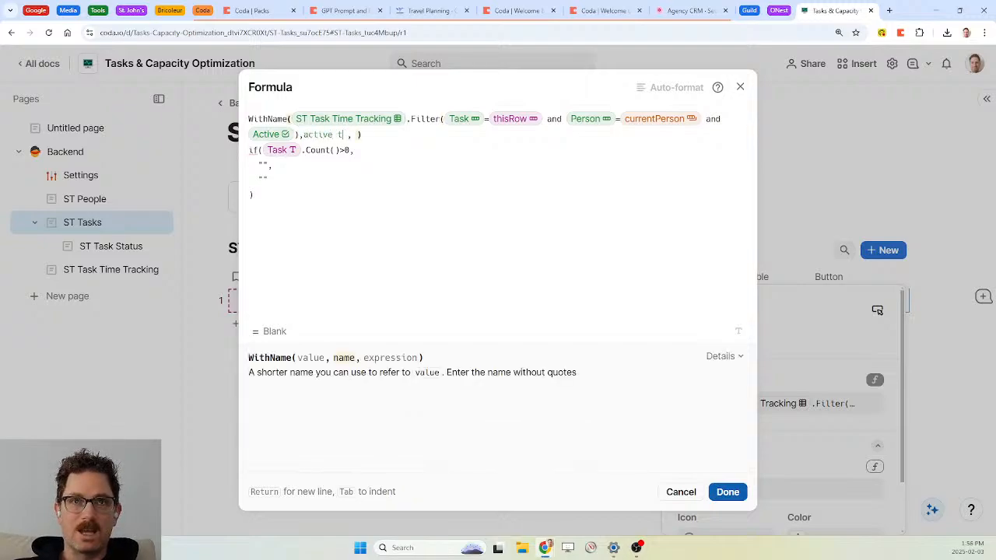
key("Right")
key("Delete")
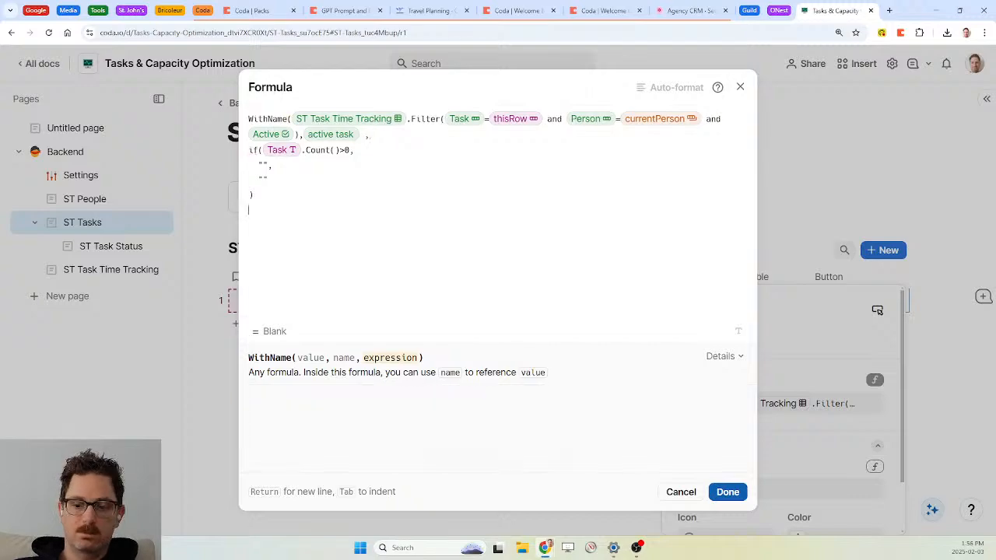
type(")")
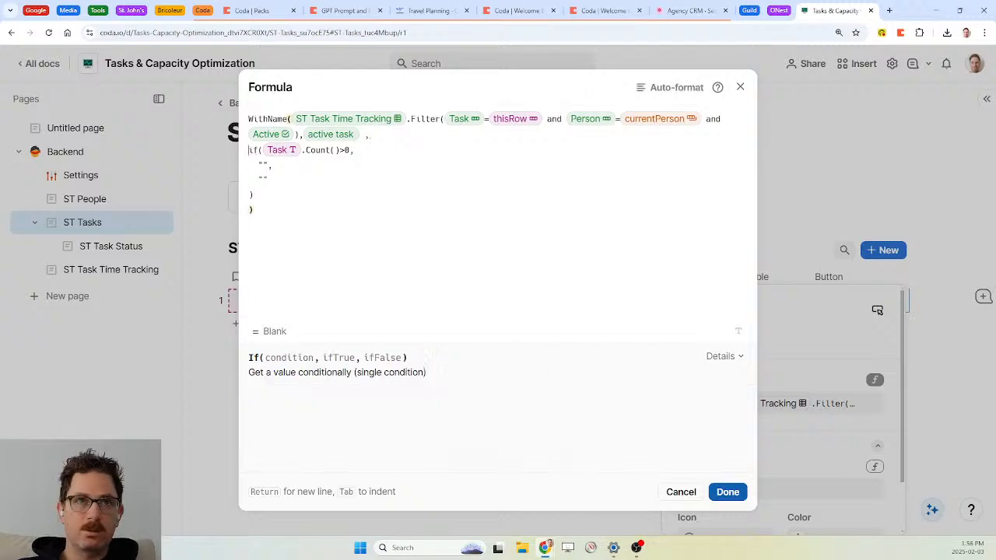
Indent the If lines and test active task.Count()>0 in the condition
key("Tab")
key("Down")
key("Tab")
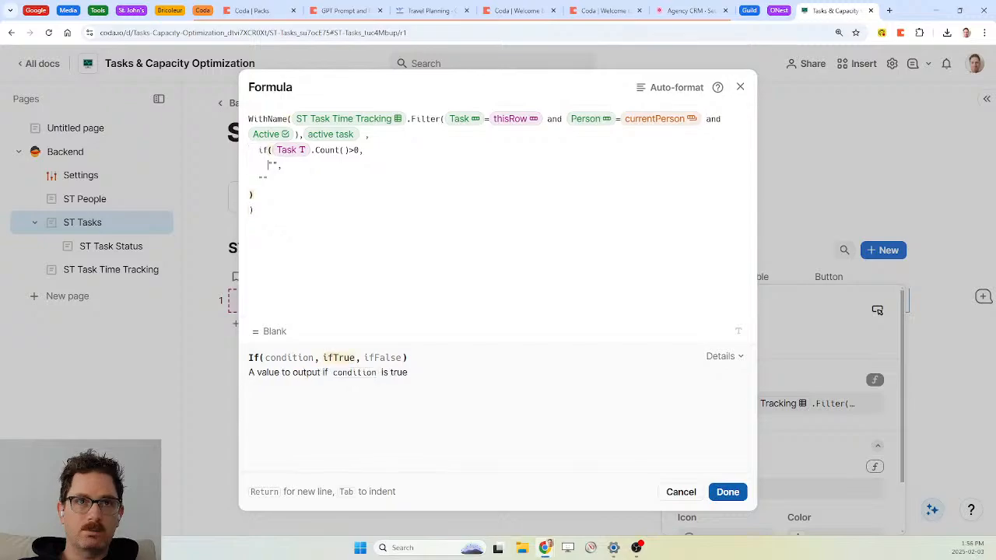
key("Down")
key("Tab")
key("Down")
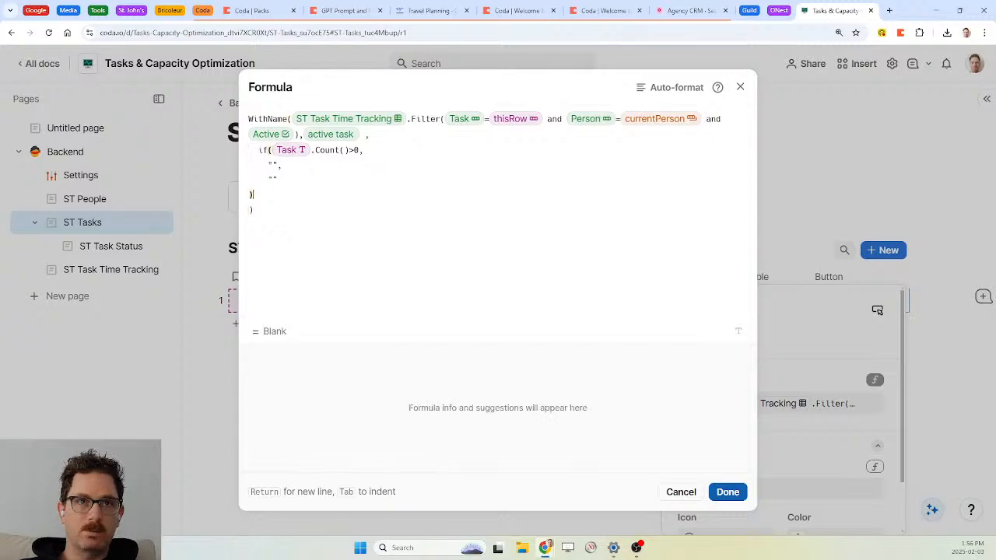
key("Tab")
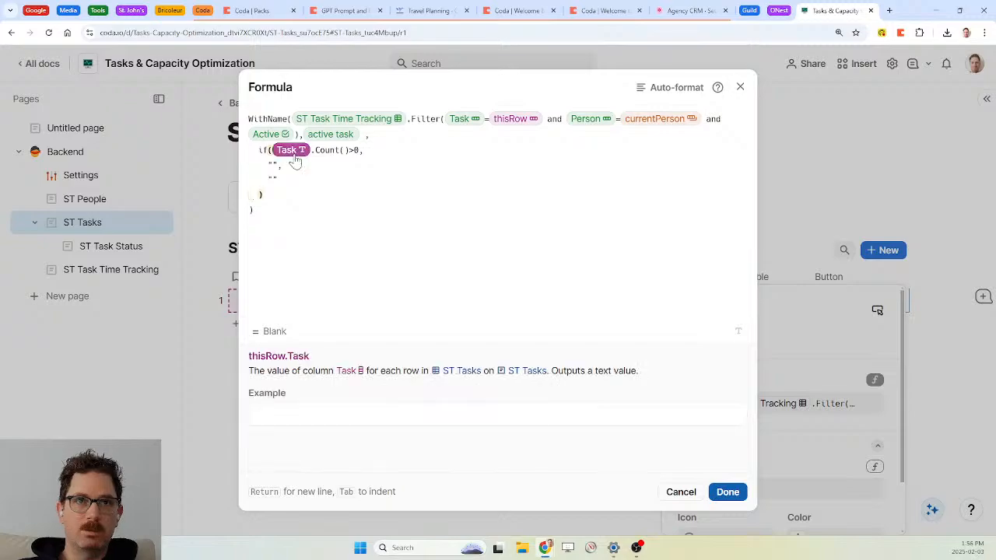
type("active task")
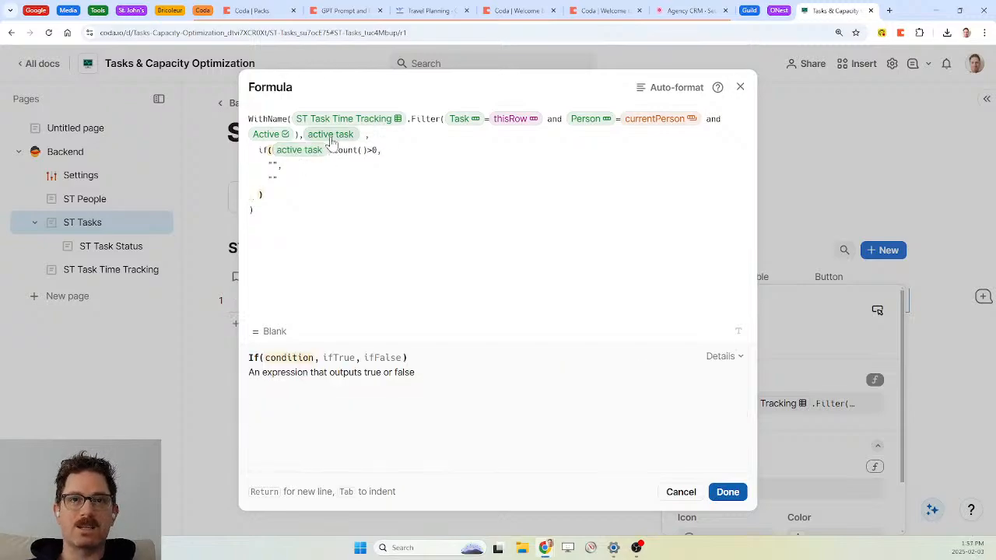
Start the ifTrue branch as ModifyRows on the active task, removing a mistaken column reference
left_click(276, 166)
key("BackSpace")
key("BackSpace")
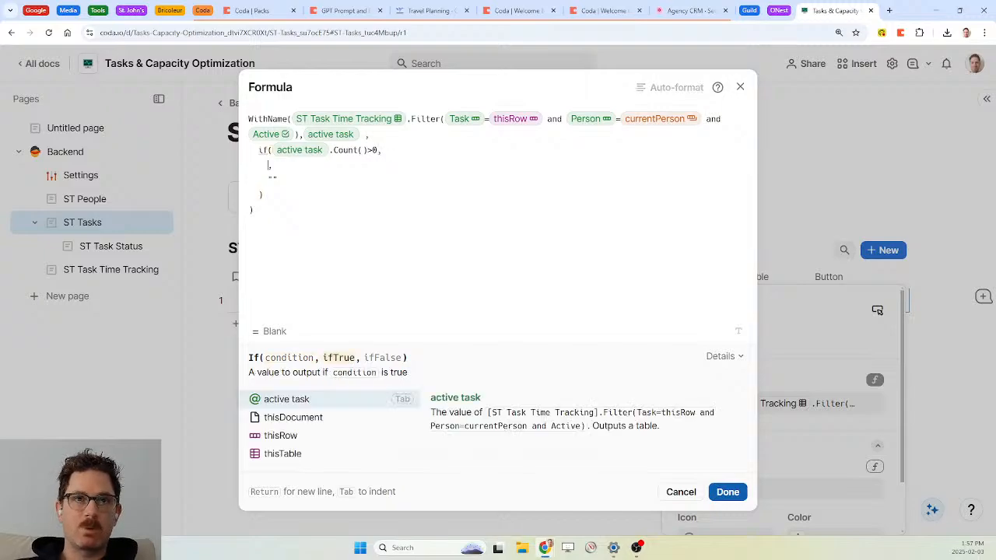
type("modifyrows(")
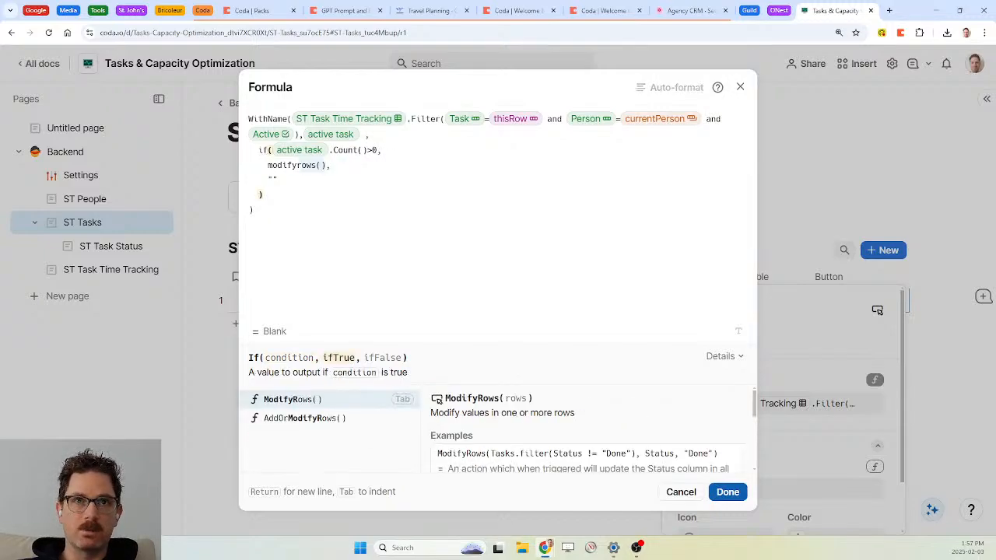
key("Tab")
type("active task")
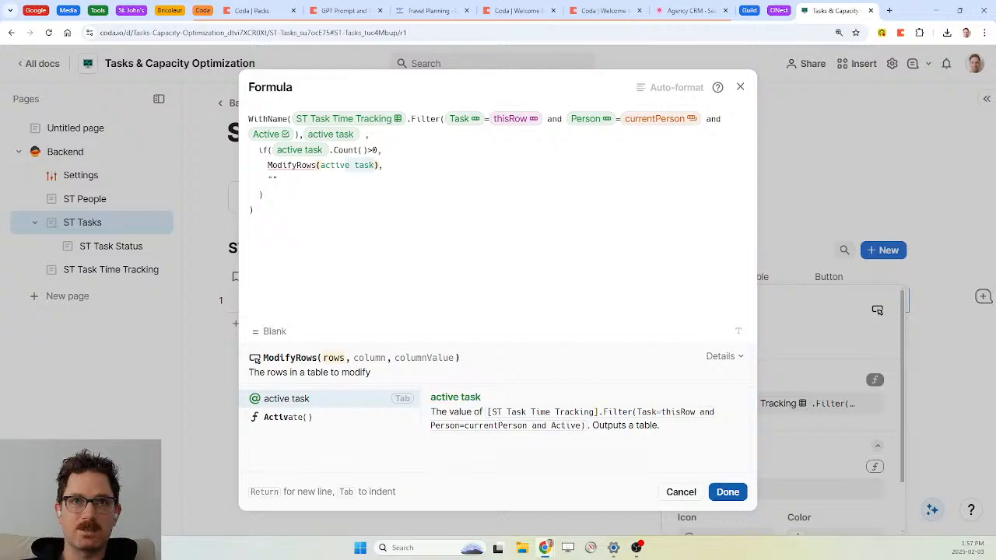
key("Tab")
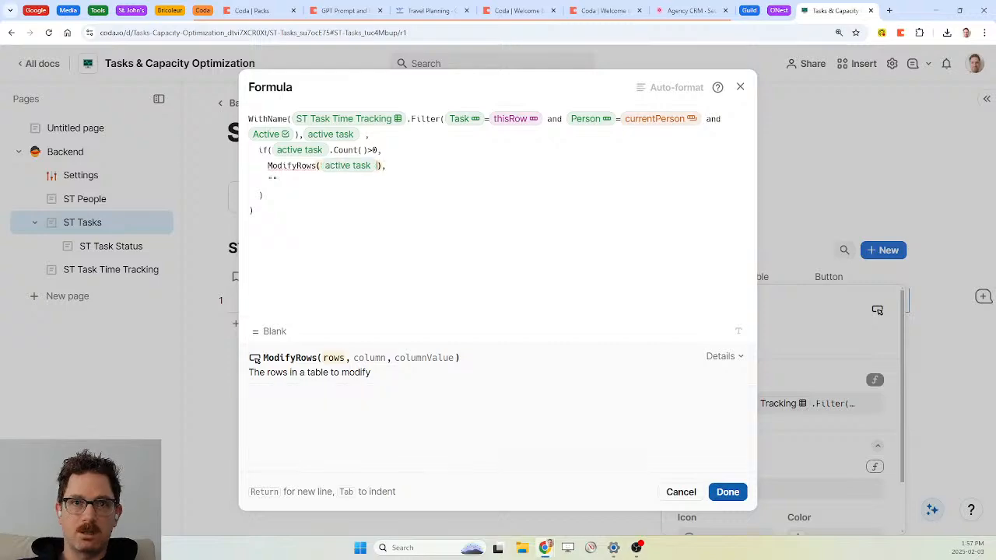
type(",active")
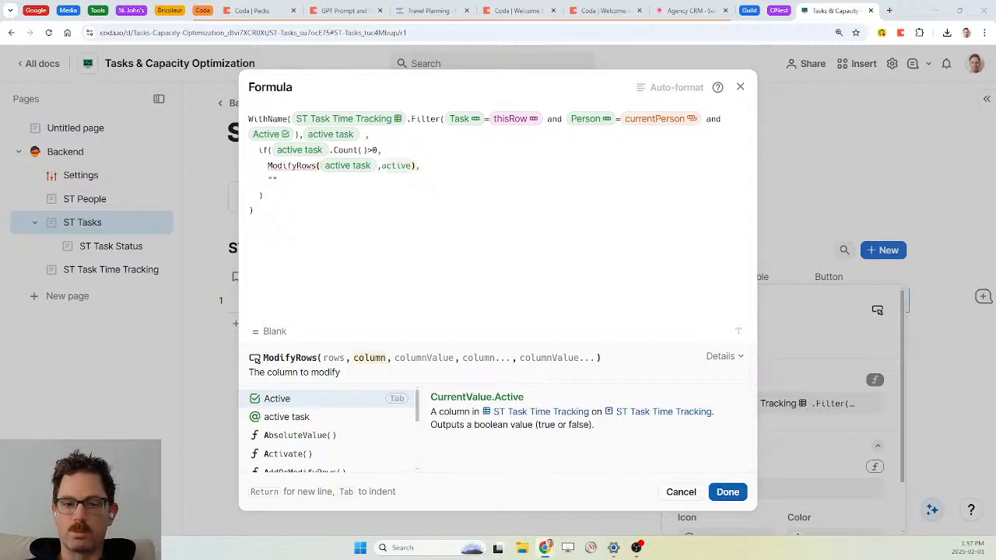
key("Down")
key("Down")
left_click(382, 150)
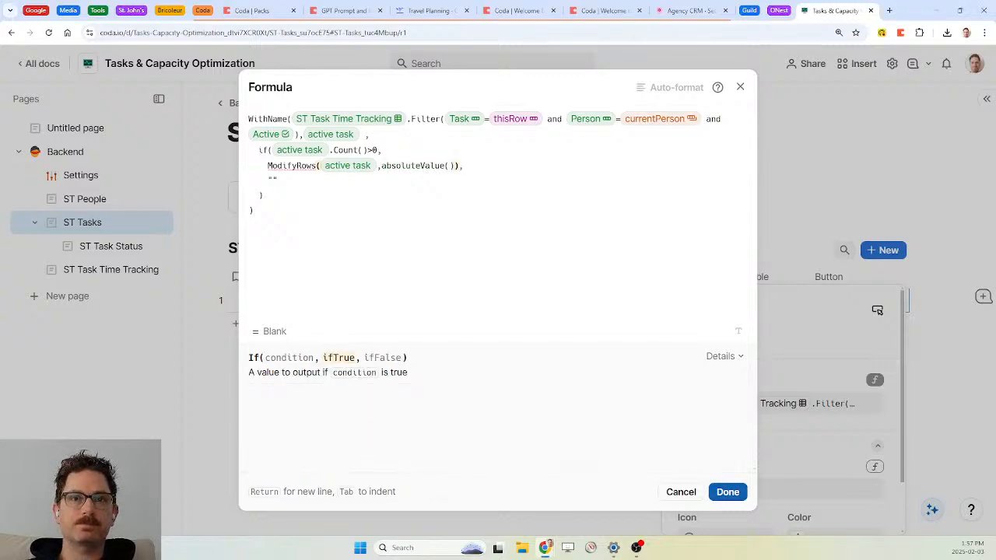
left_click_drag(454, 165, 401, 165)
key("BackSpace")
key("BackSpace")
key("BackSpace")
key("BackSpace")
key("BackSpace")
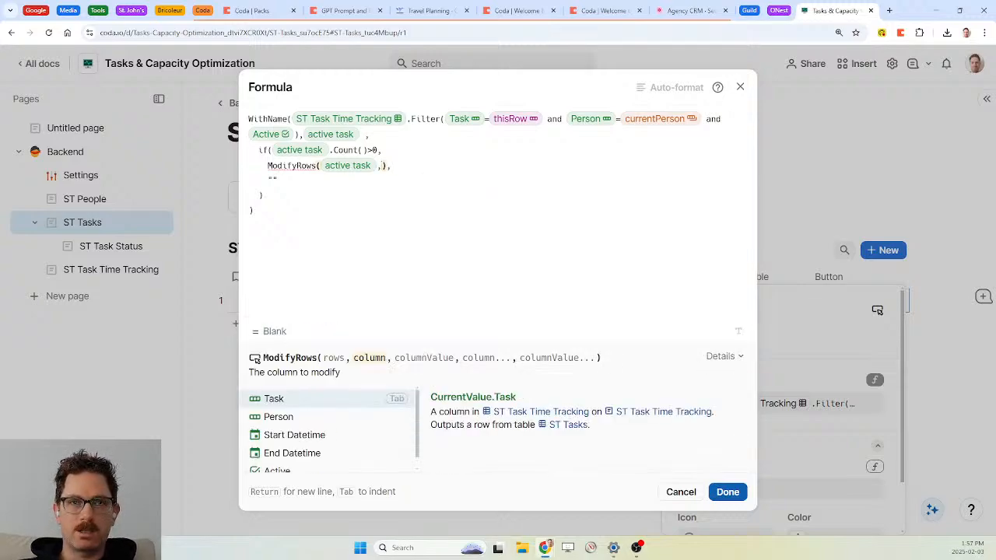
type("active")
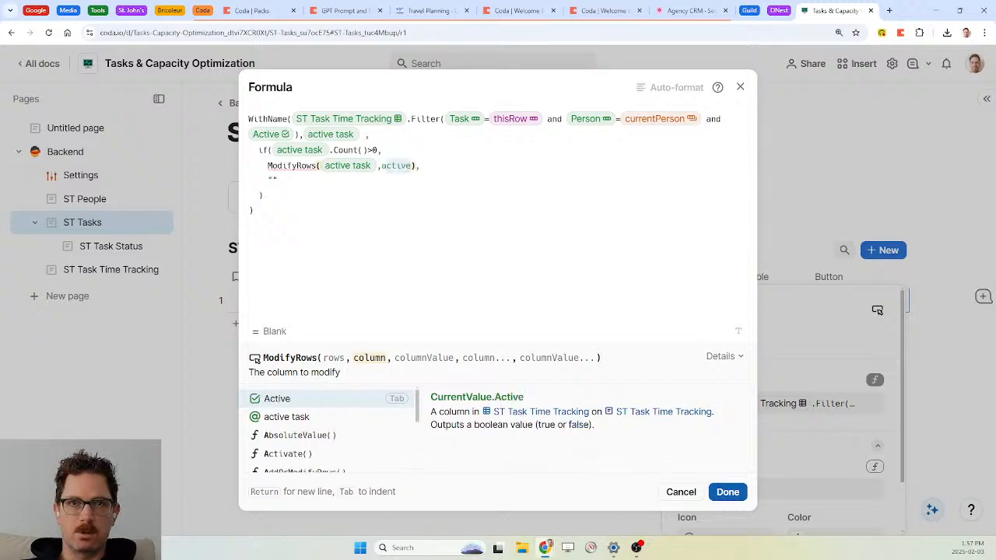
key("Tab")
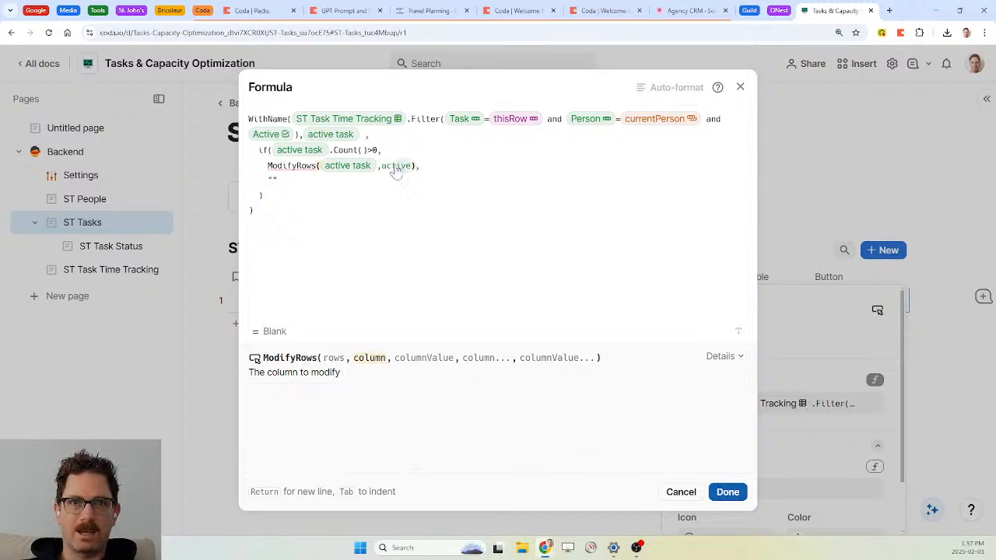
key("BackSpace")
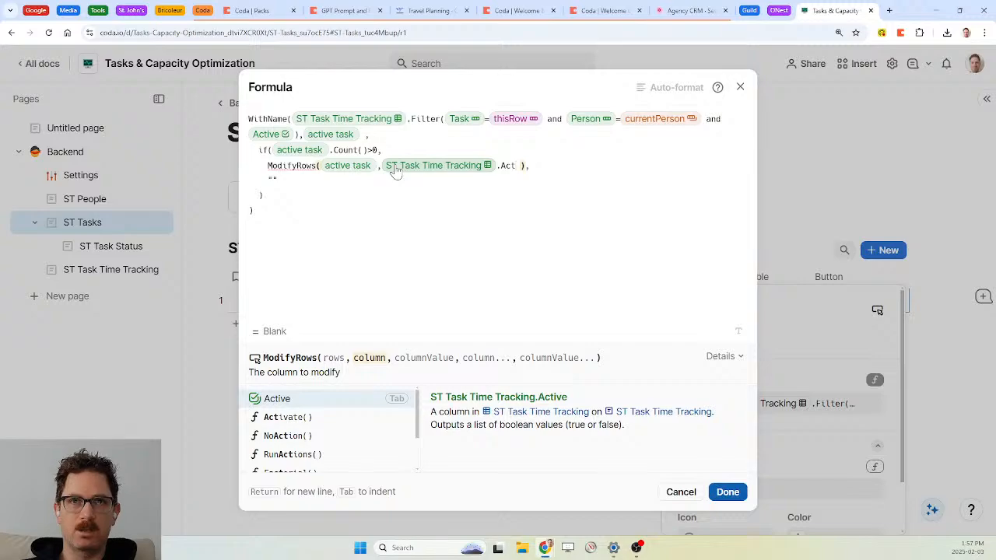
left_click(396, 173)
key("Delete")
key("Delete")
key("Delete")
key("Delete")
key("Delete")
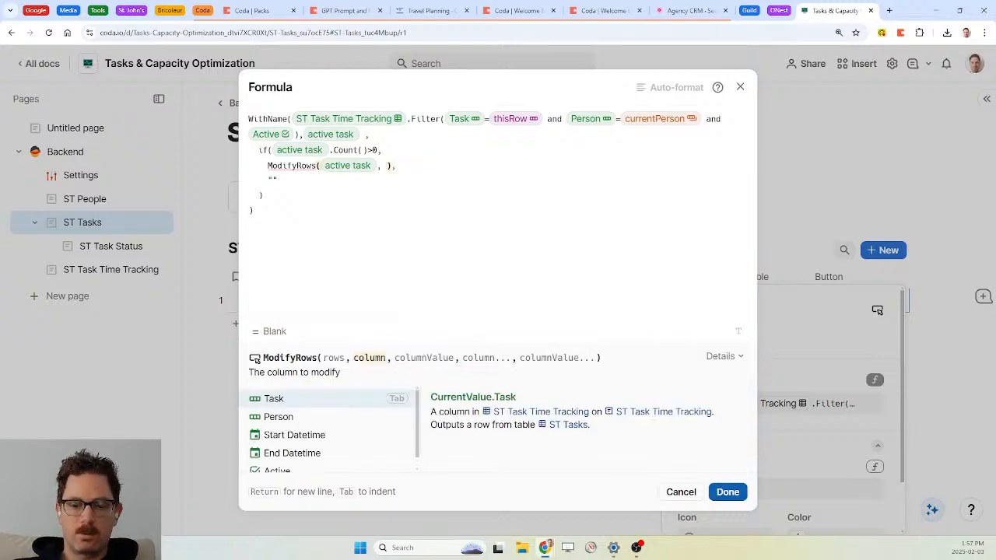
Have ModifyRows set End Datetime to Now()
key("Down")
key("Down")
key("Down")
key("Tab")
type(",now")
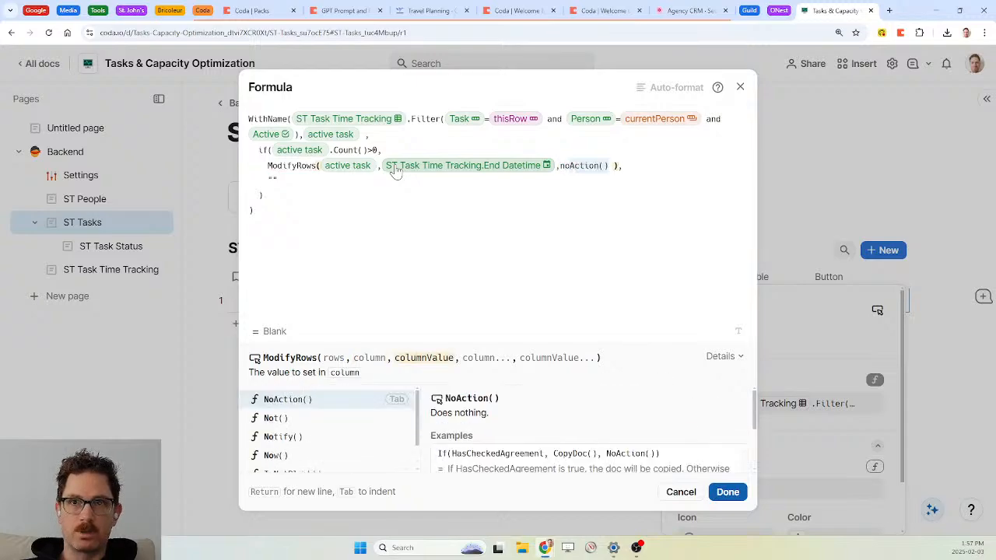
key("Tab")
key("Left")
key("BackSpace")
key("Right")
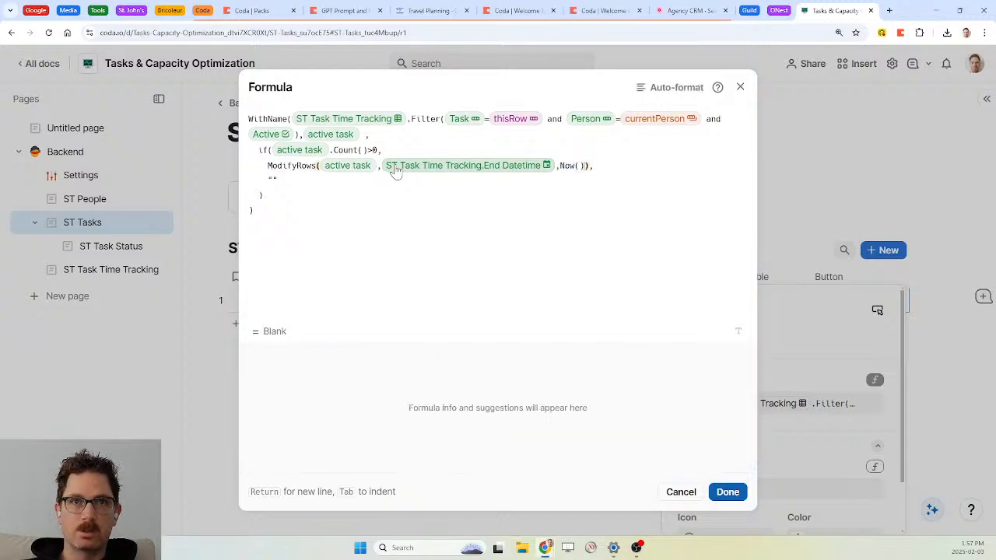
Make the ifFalse branch AddRow to ST Task Time Tracking with Task set to thisRow
key("Down")
key("BackSpace")
key("BackSpace")
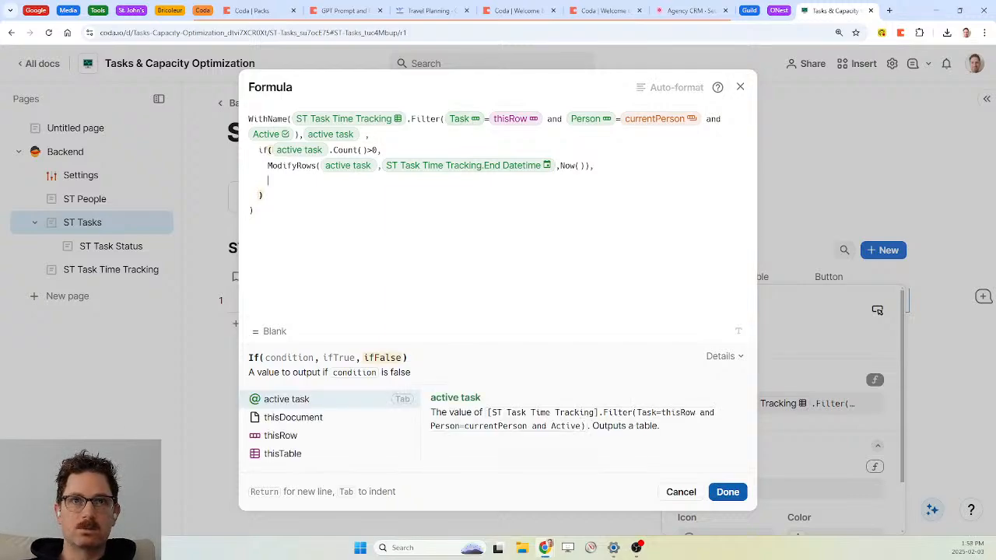
type("AddRow(")
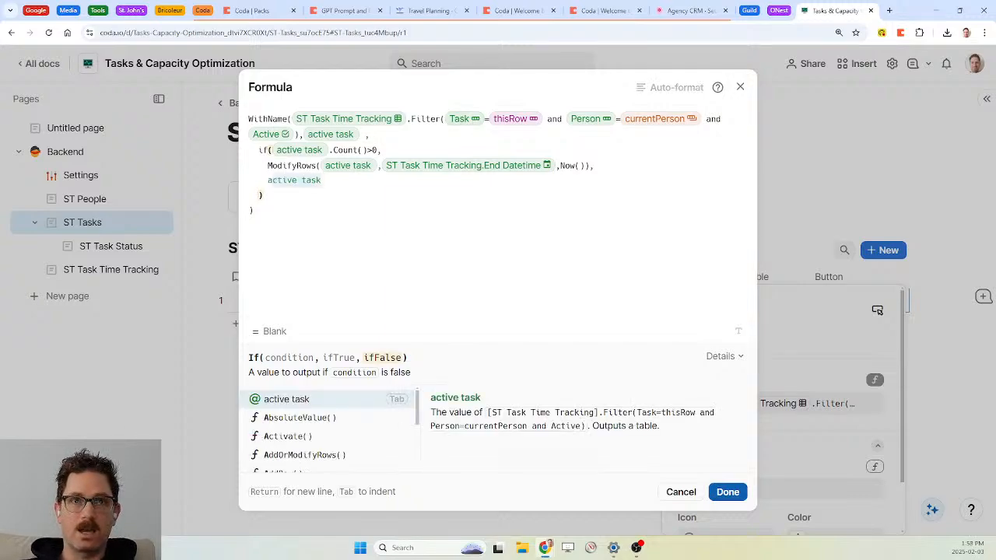
key("Tab")
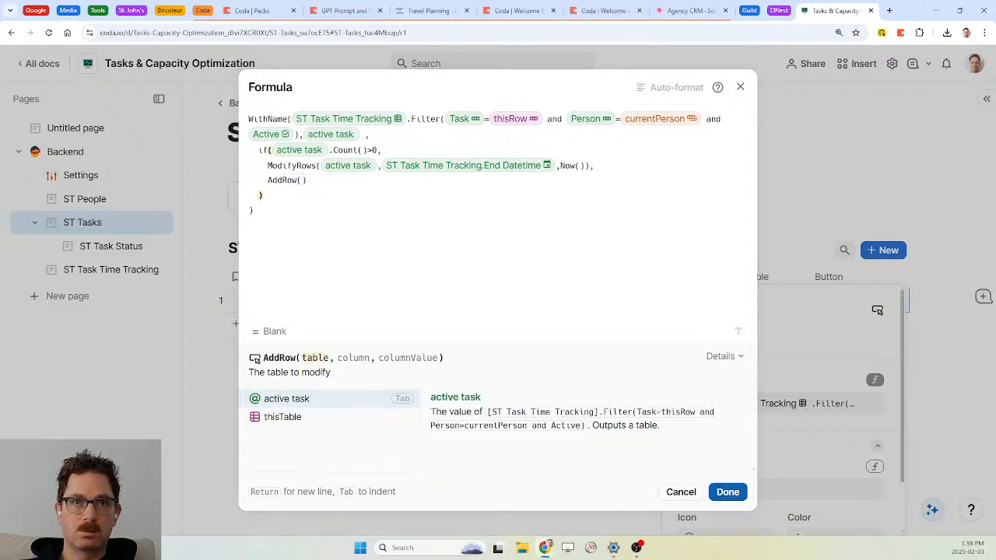
type("st tasks")
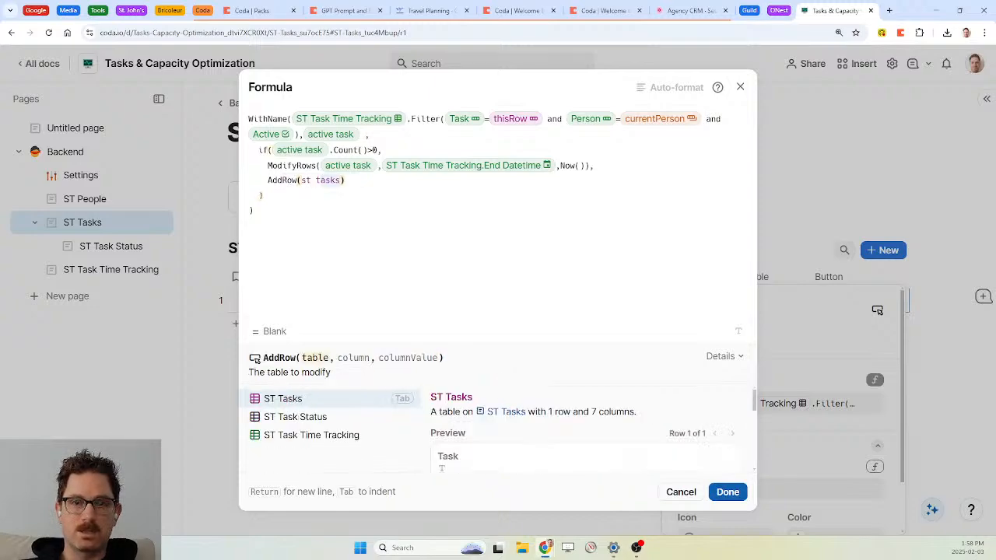
key("Down")
key("Down")
key("Tab")
type(",")
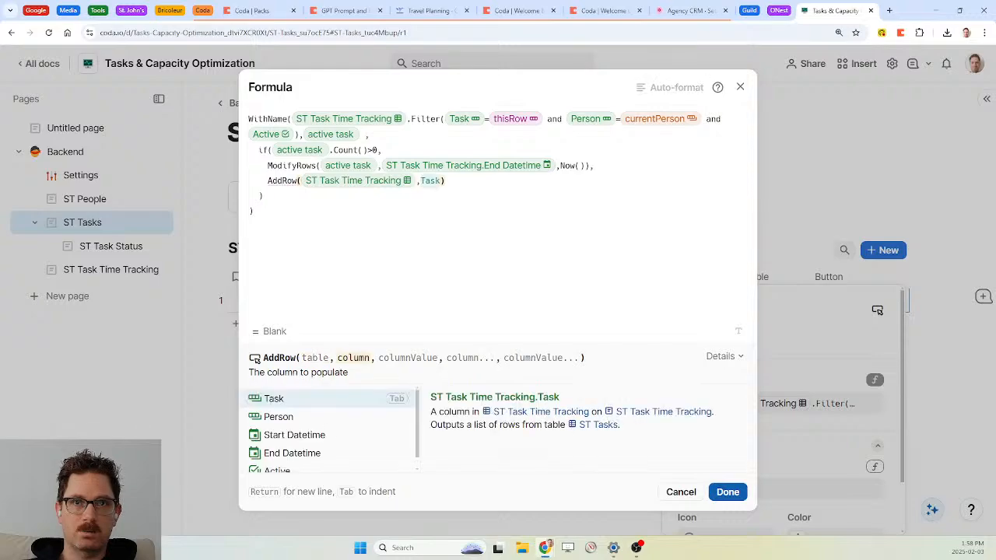
key("Tab")
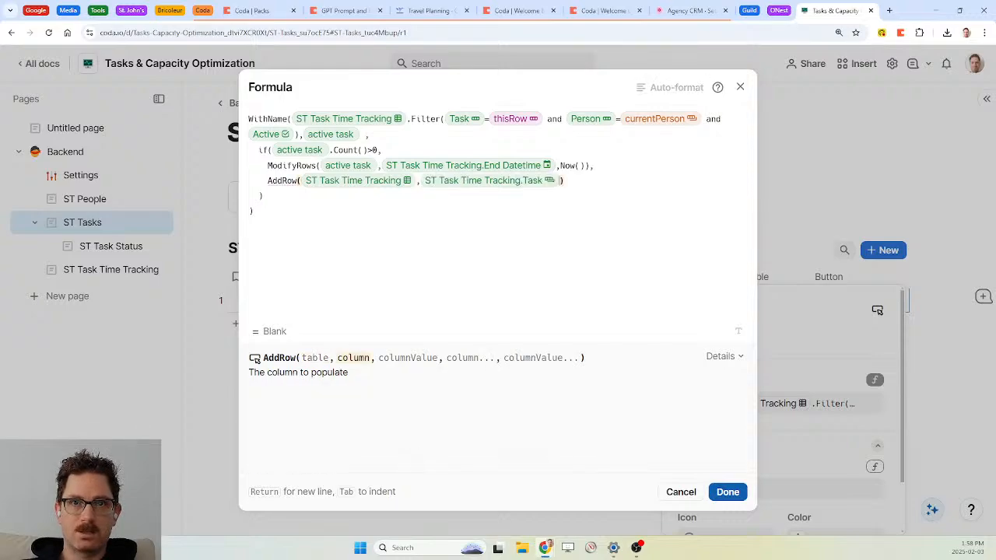
type(", thisrow")
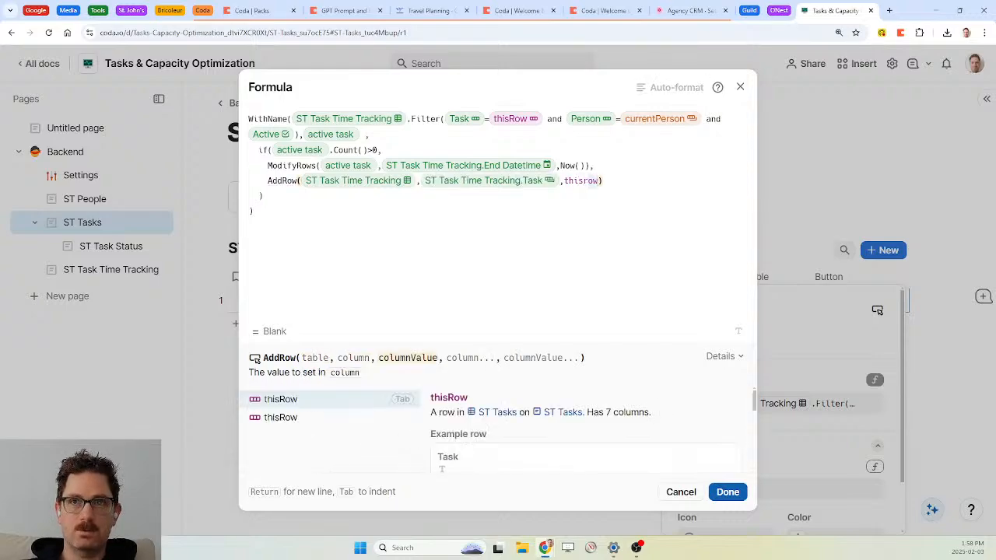
key("Tab")
Add Person as currentPerson and Start Datetime as Now(), then save the formula
type(",")
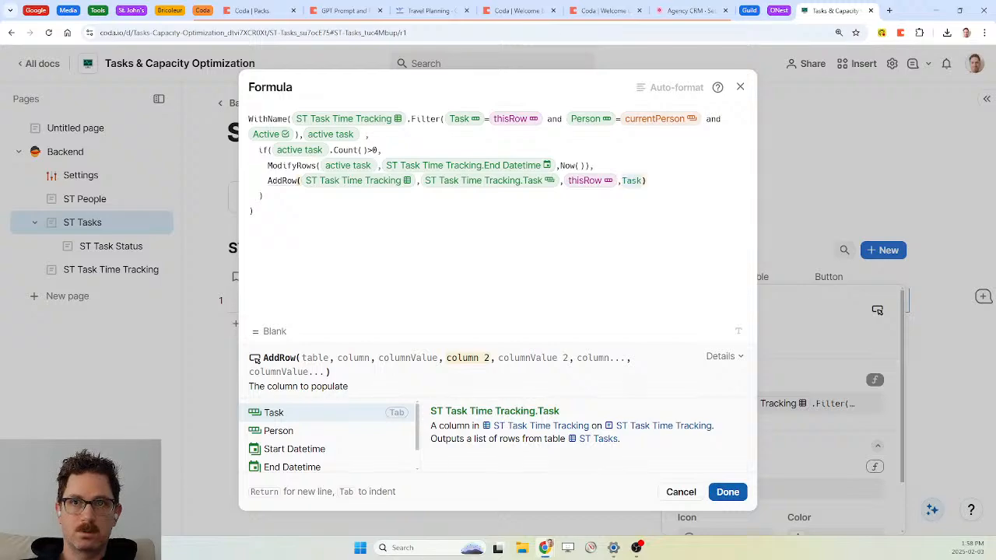
type("person")
key("Tab")
type(",cur")
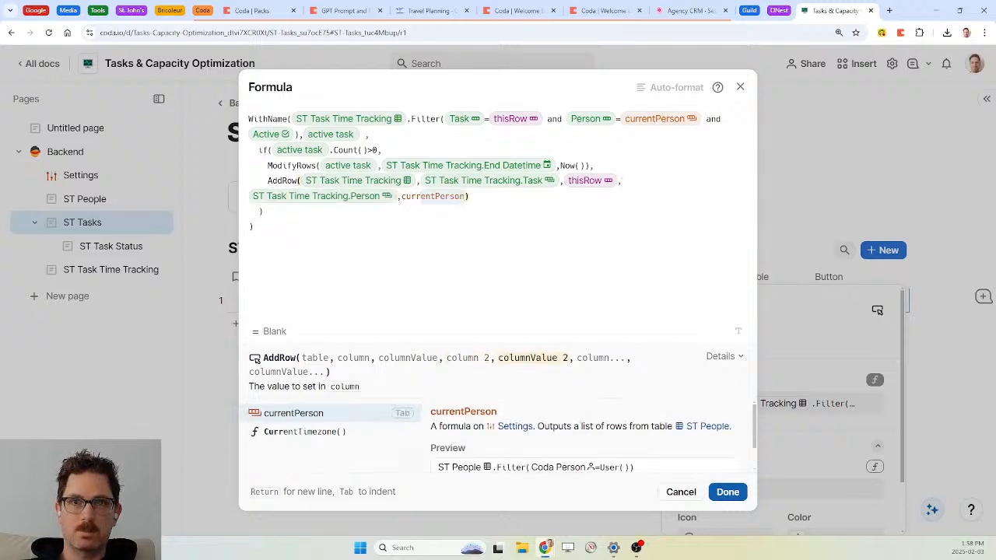
key("Tab")
type(",")
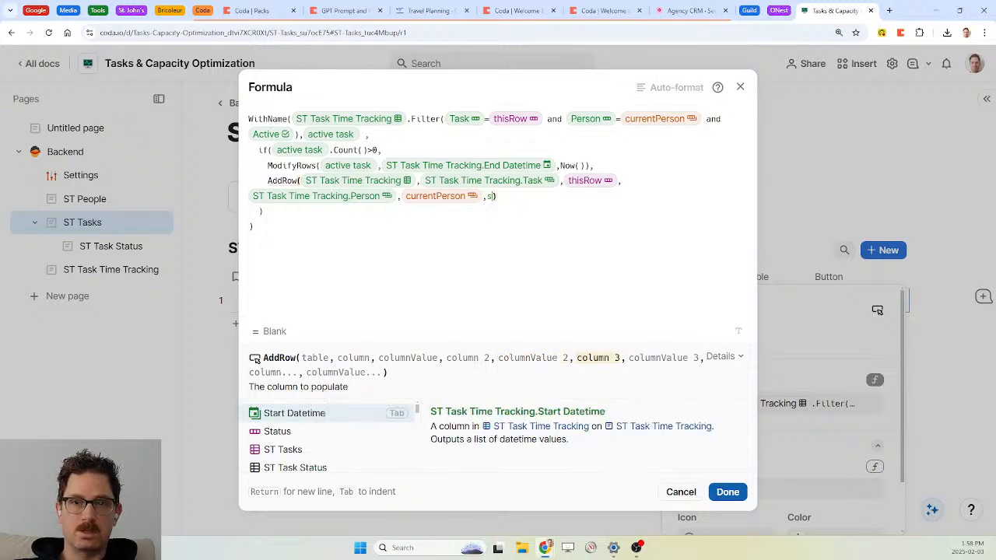
type("start Datetime")
key("Tab")
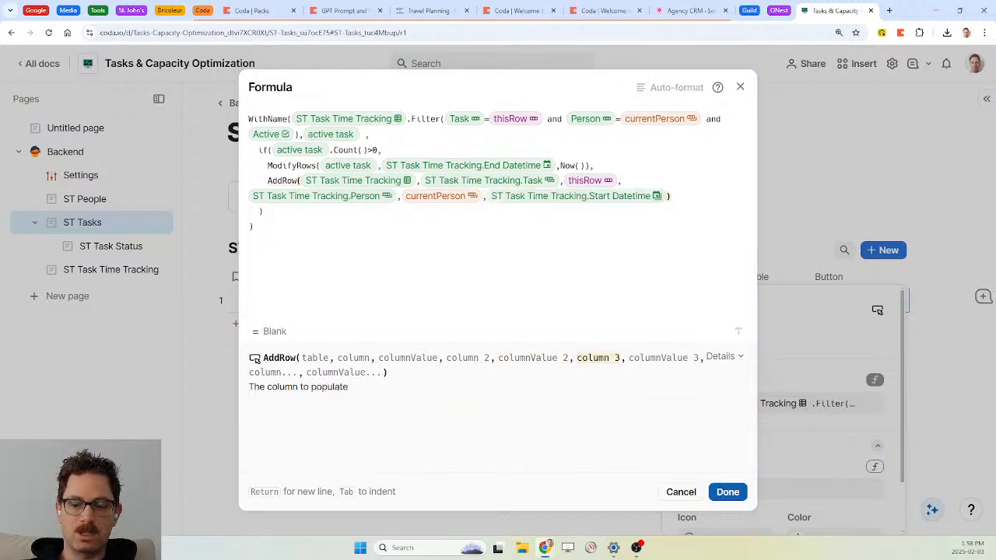
type(",no")
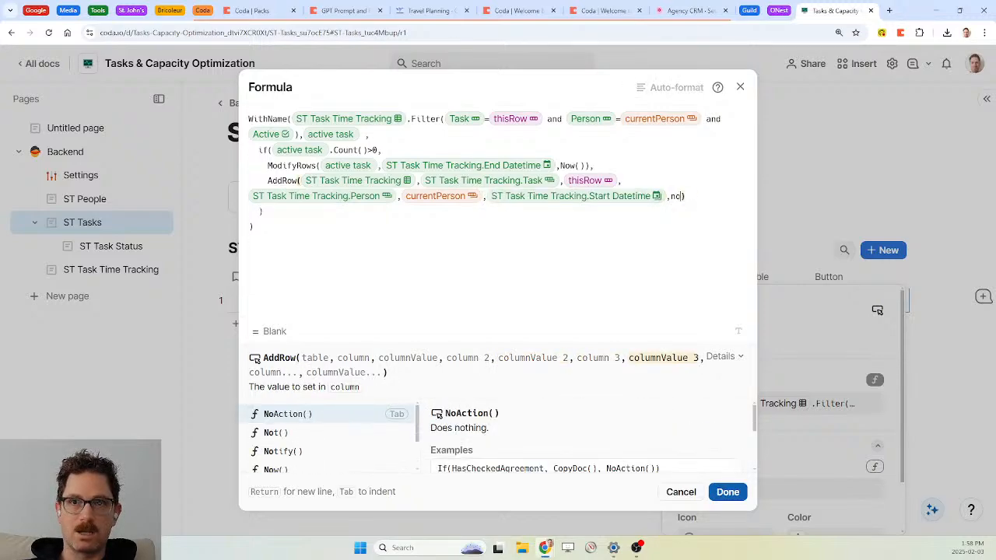
type("w")
key("Tab")
left_click(726, 492)
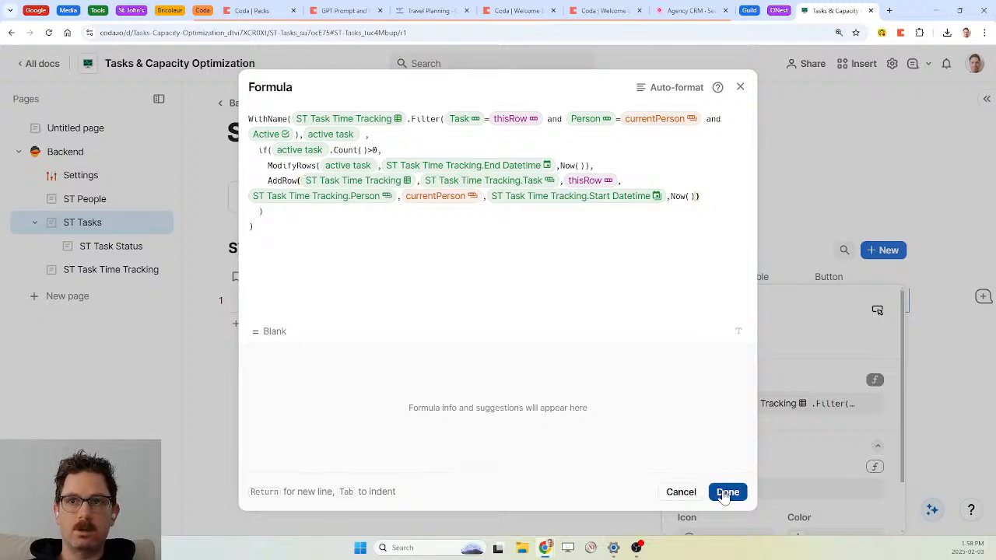
left_click(830, 279)
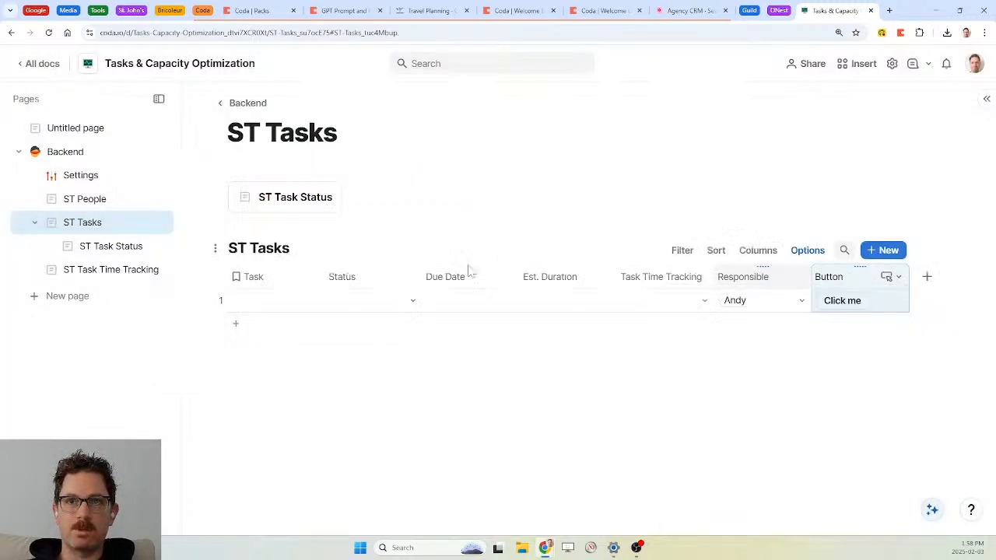
Name the first task 'Make a video'
left_click(223, 301)
left_click(263, 310)
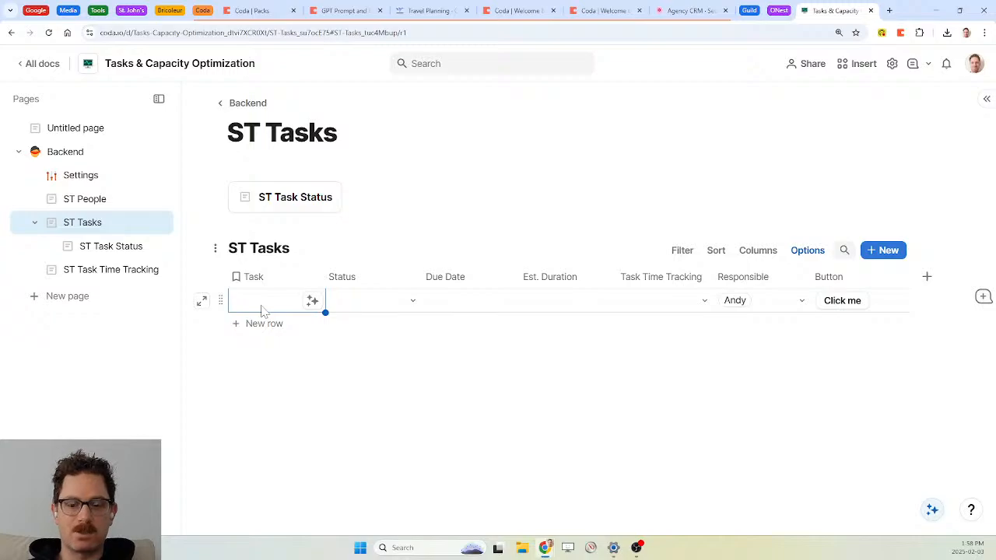
type("Make a video")
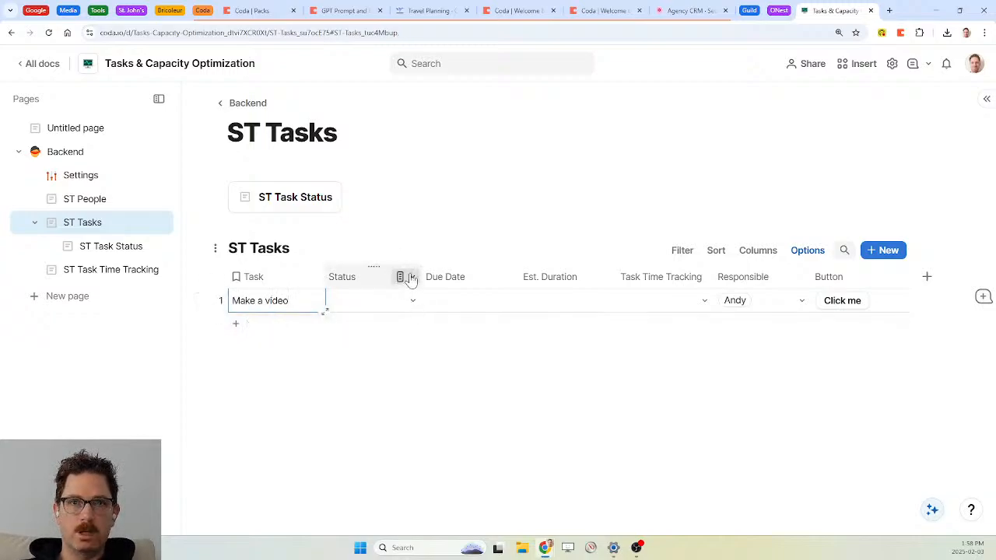
Make Not started the default Status, applied to the blank row, then start the task's timer
left_click(412, 277)
left_click(456, 298)
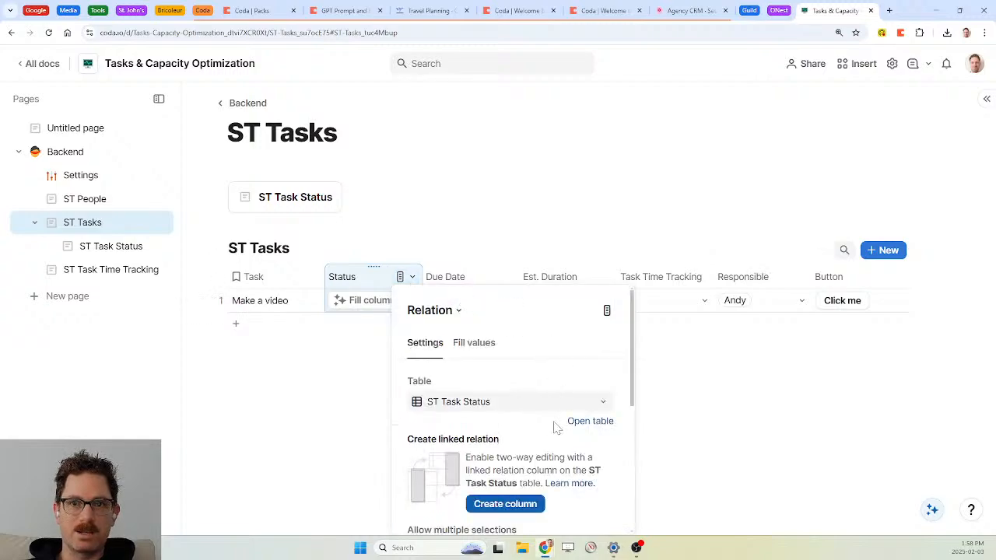
scroll(554, 427, "down", 3)
left_click(523, 485)
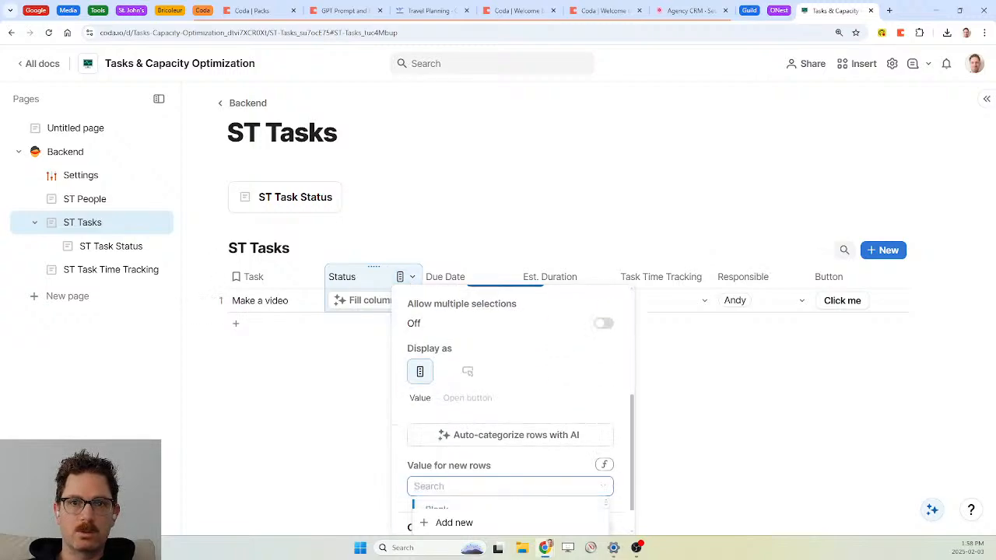
left_click(489, 491)
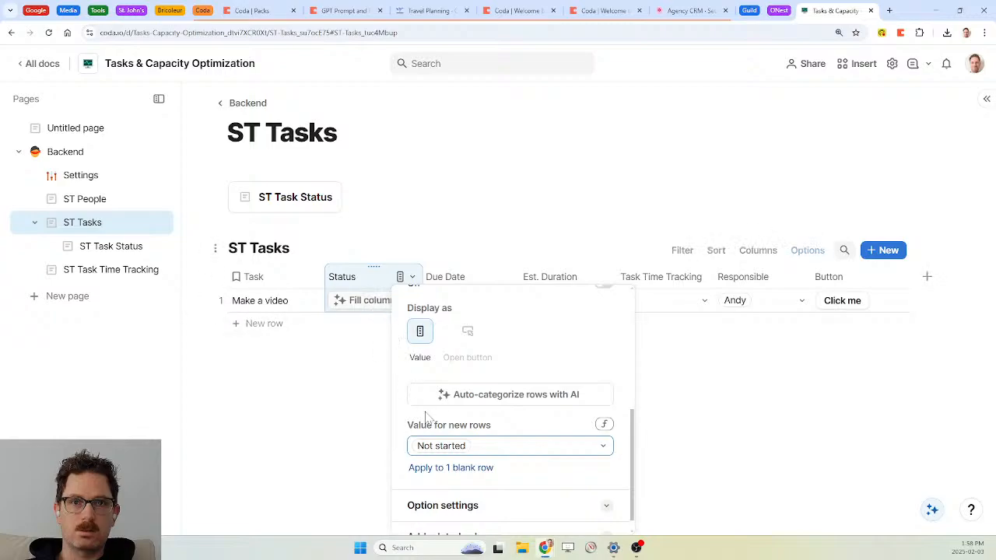
left_click(440, 467)
left_click(370, 278)
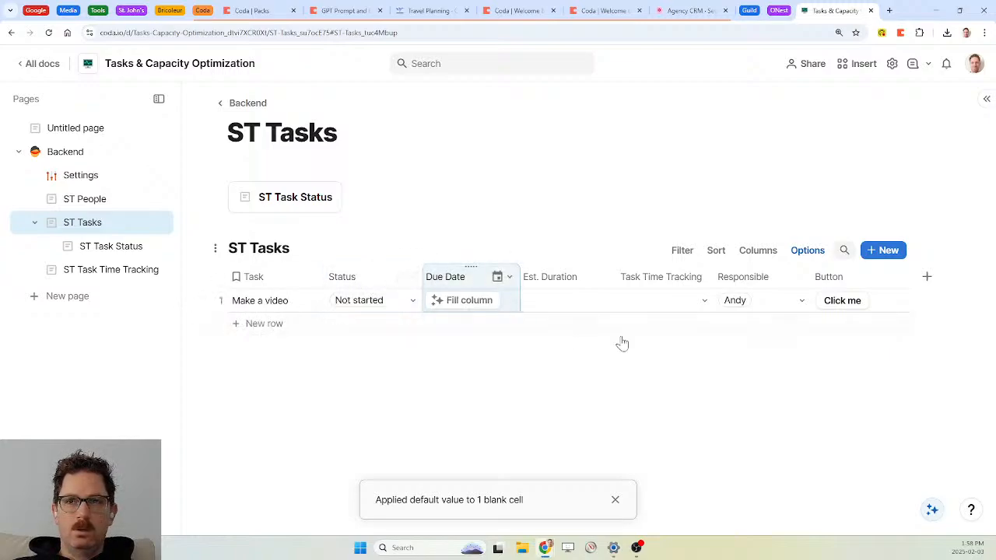
left_click(850, 310)
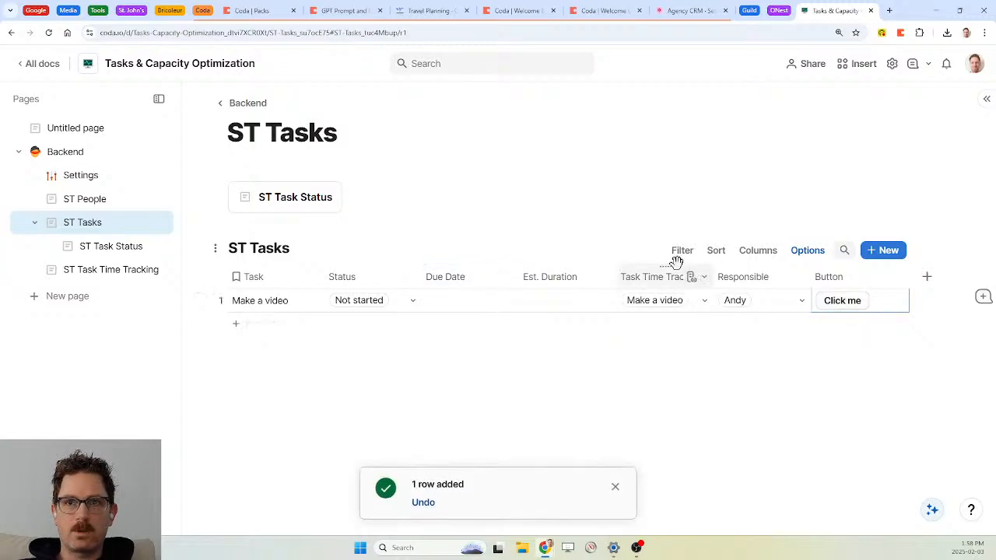
Review the first Make a video tracking entry, then start a second timer from ST Tasks
left_click(114, 272)
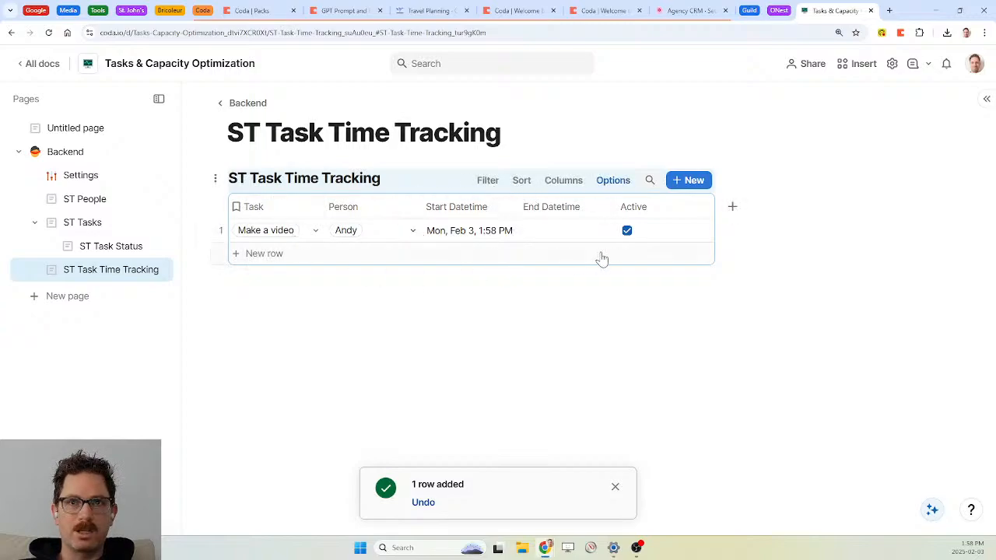
left_click(615, 488)
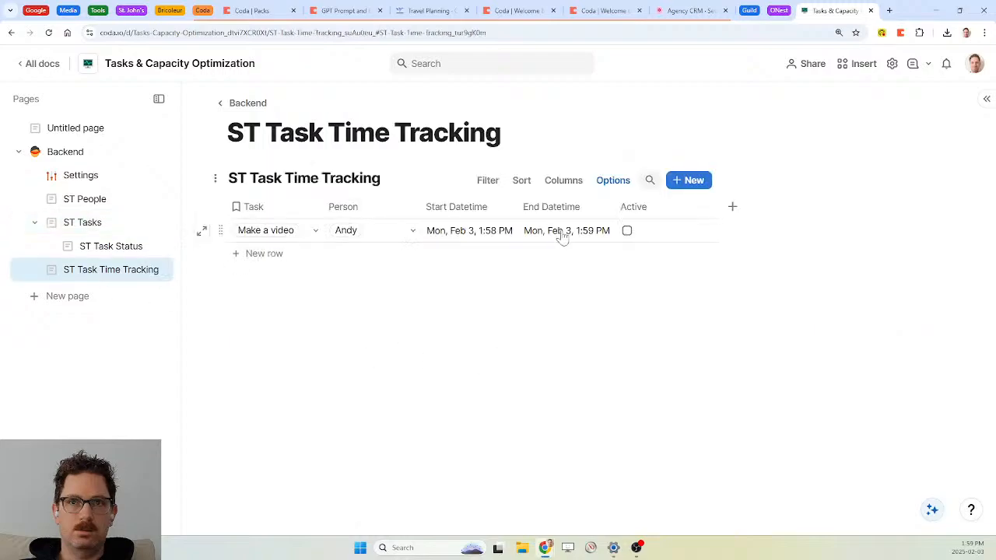
left_click(82, 224)
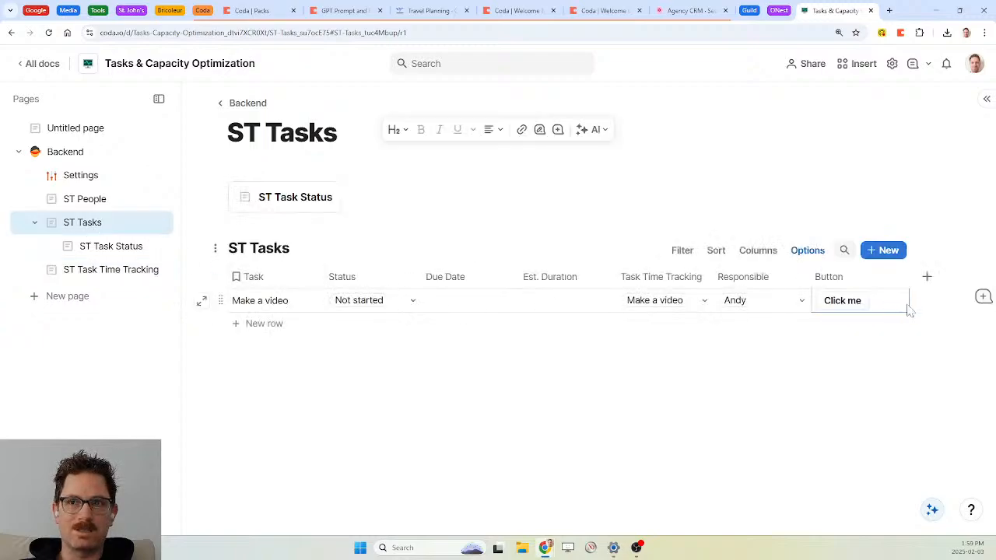
left_click(849, 302)
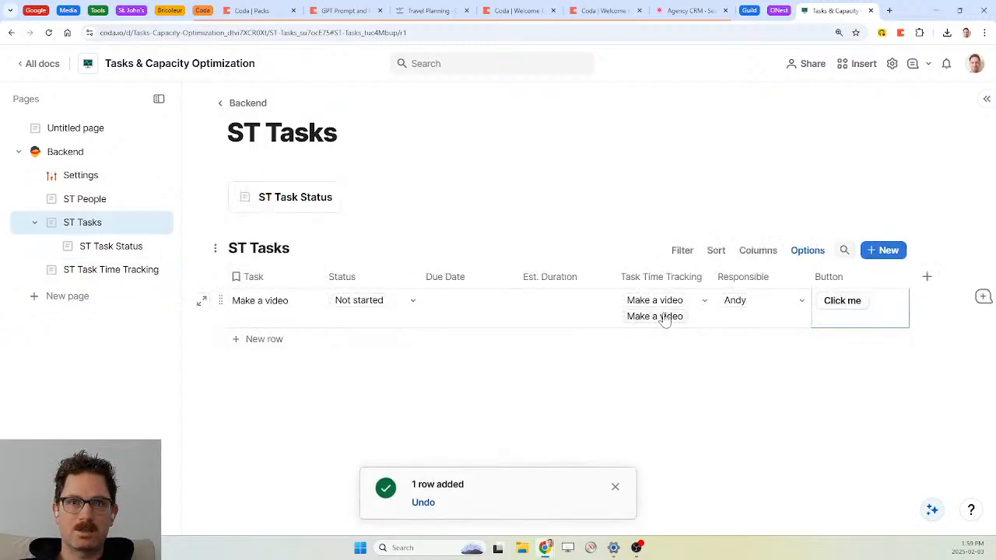
Verify the new entry, then stop the timer and confirm its end time was recorded
left_click(117, 272)
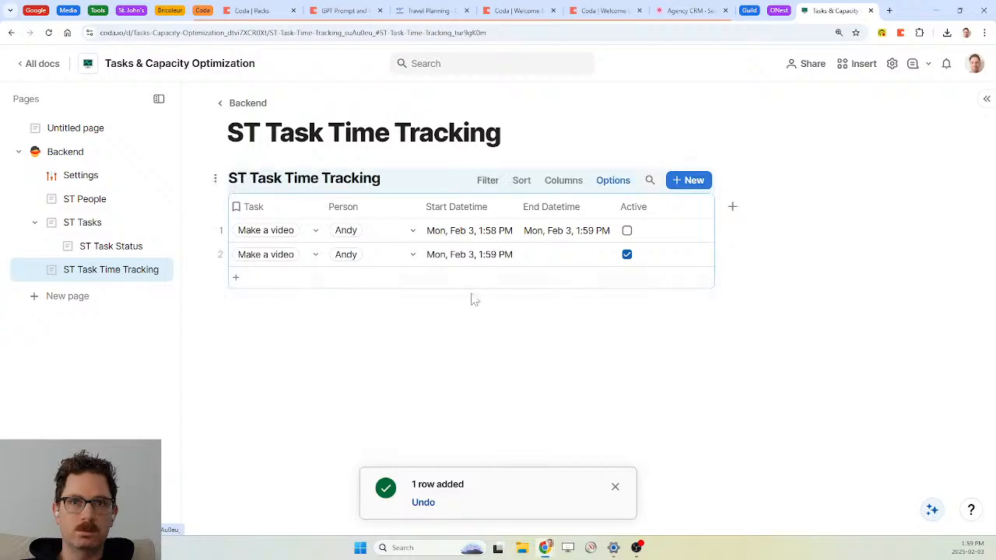
left_click(615, 488)
left_click(76, 222)
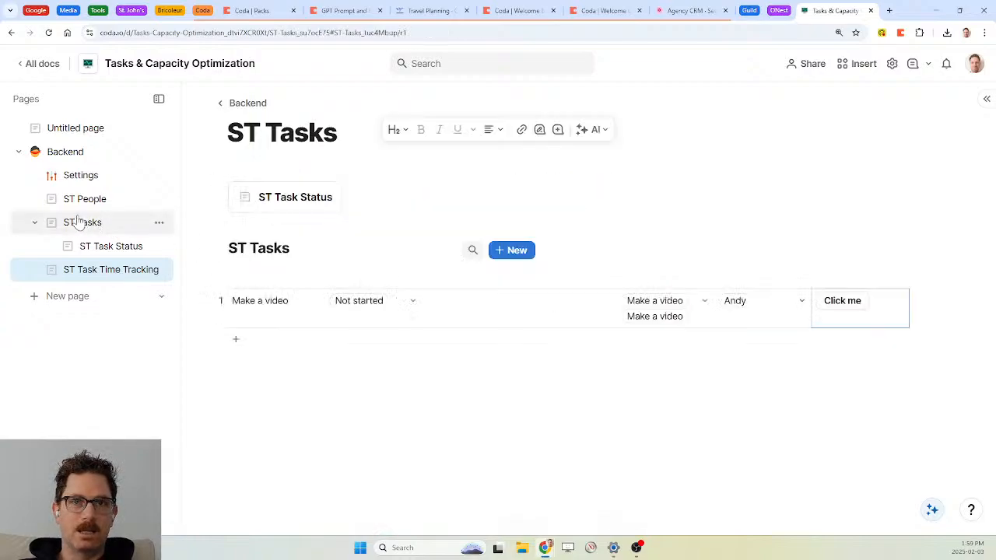
left_click(839, 301)
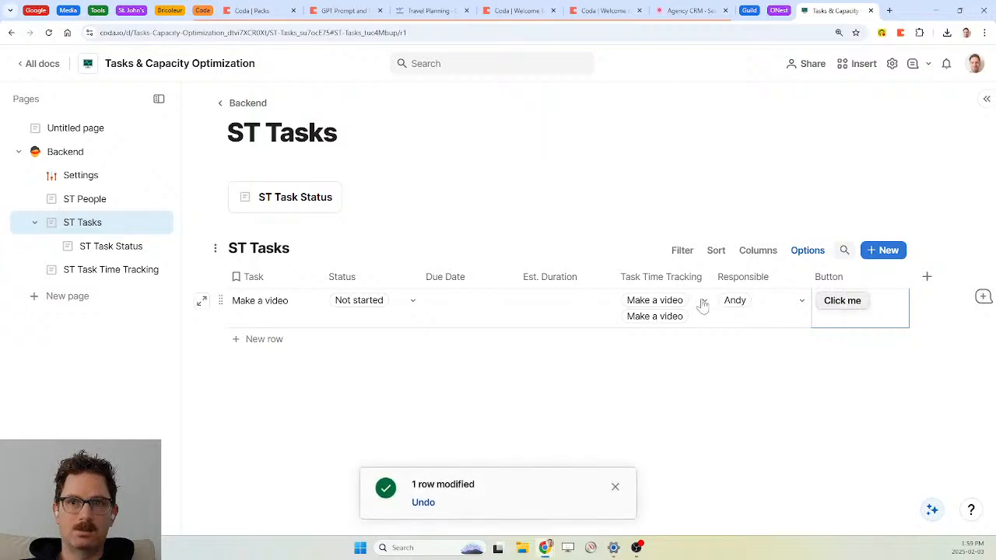
left_click(120, 276)
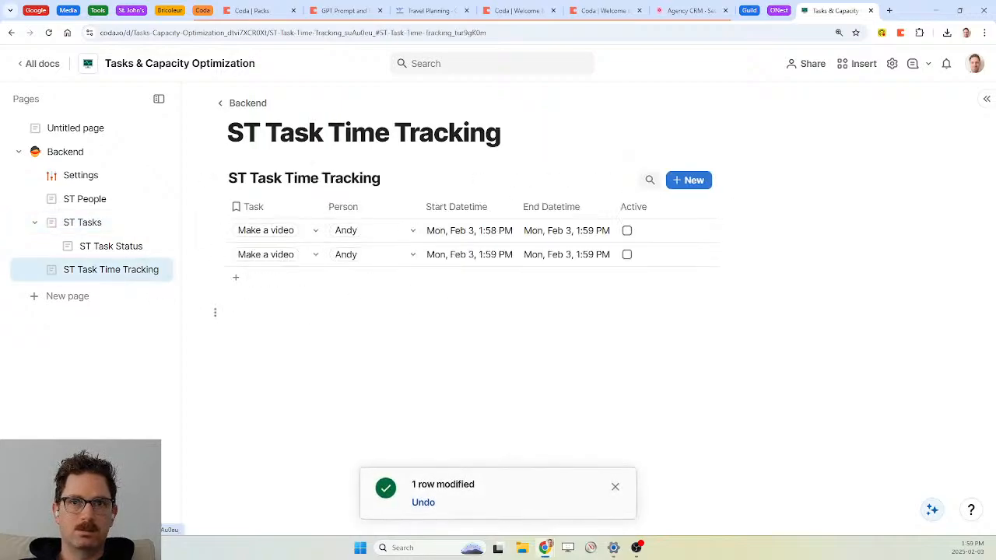
left_click(616, 487)
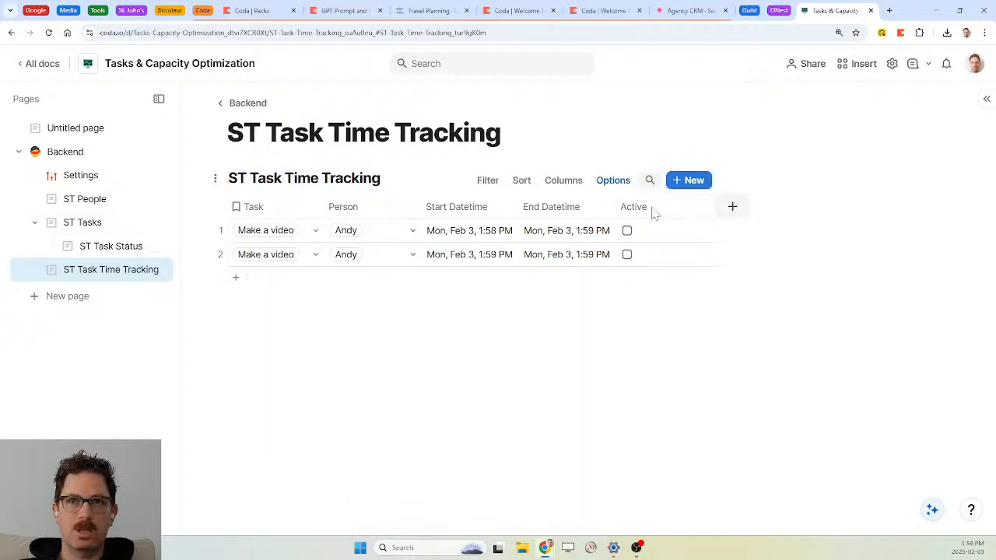
Add a Duration column with the formula End Datetime minus Start Datetime
left_click(734, 213)
type("dur")
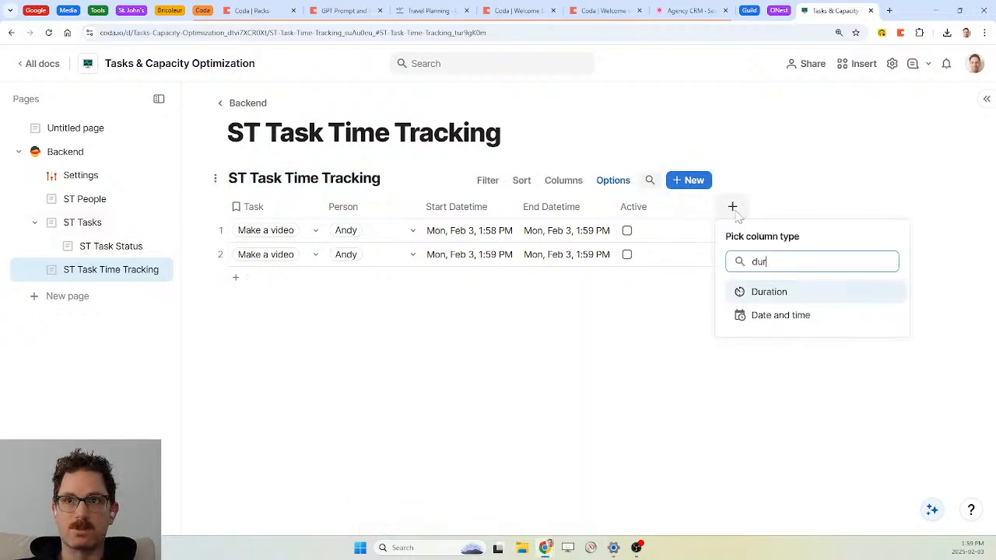
key("Return")
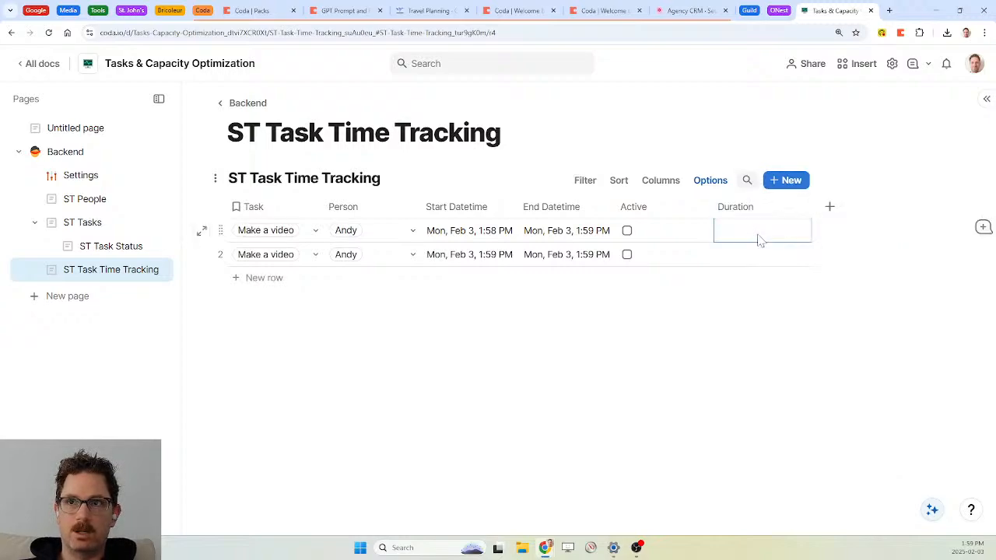
left_click(793, 207)
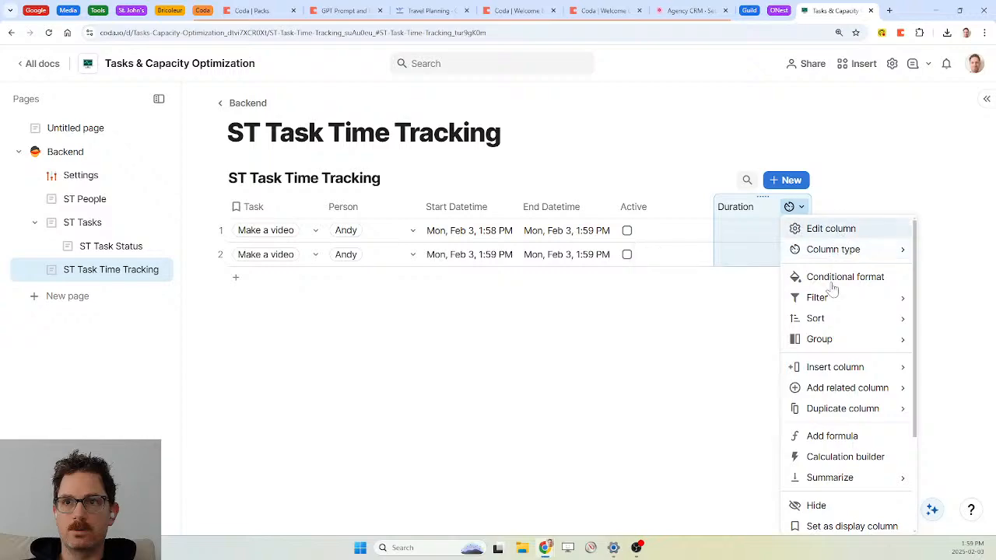
left_click(831, 437)
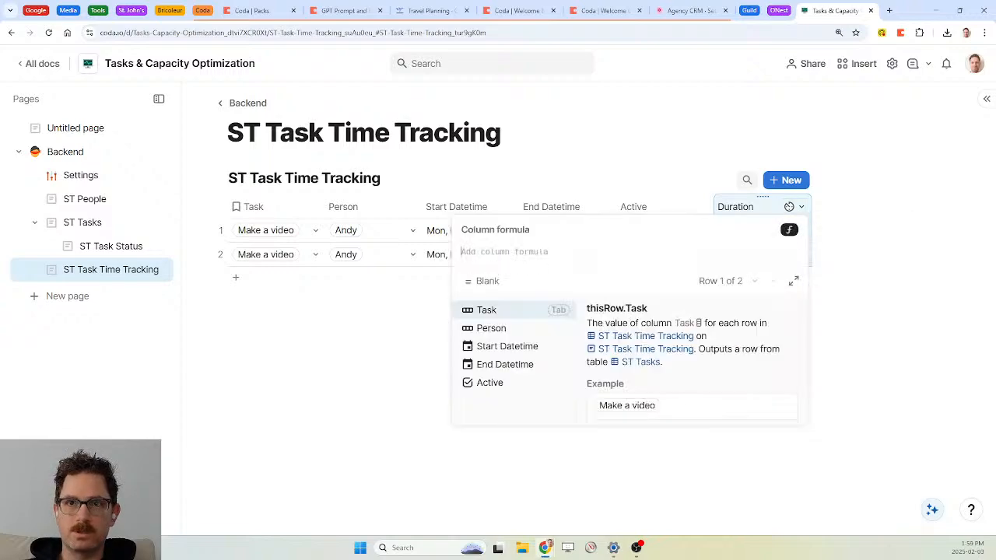
type("end datetime")
key("Tab")
type("-start Datetime")
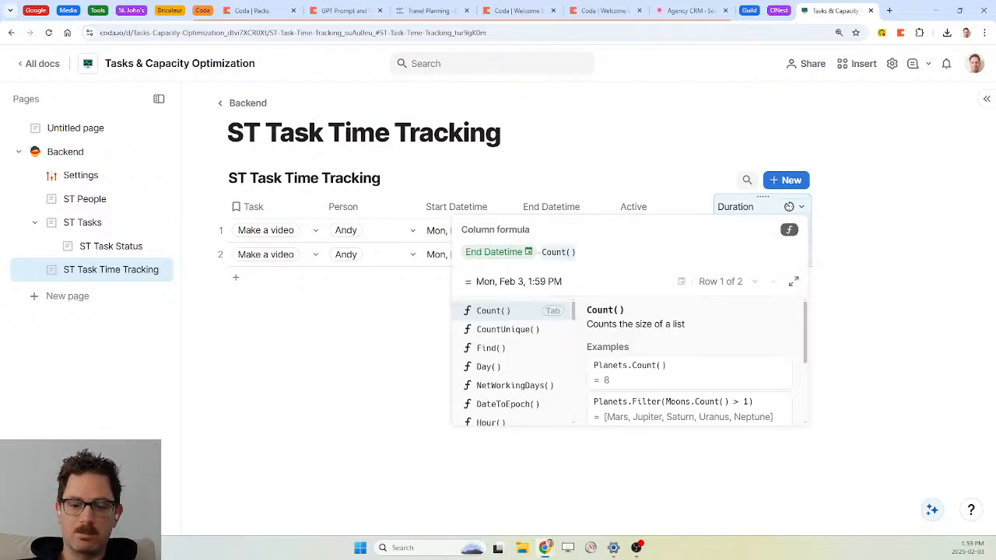
key("Tab")
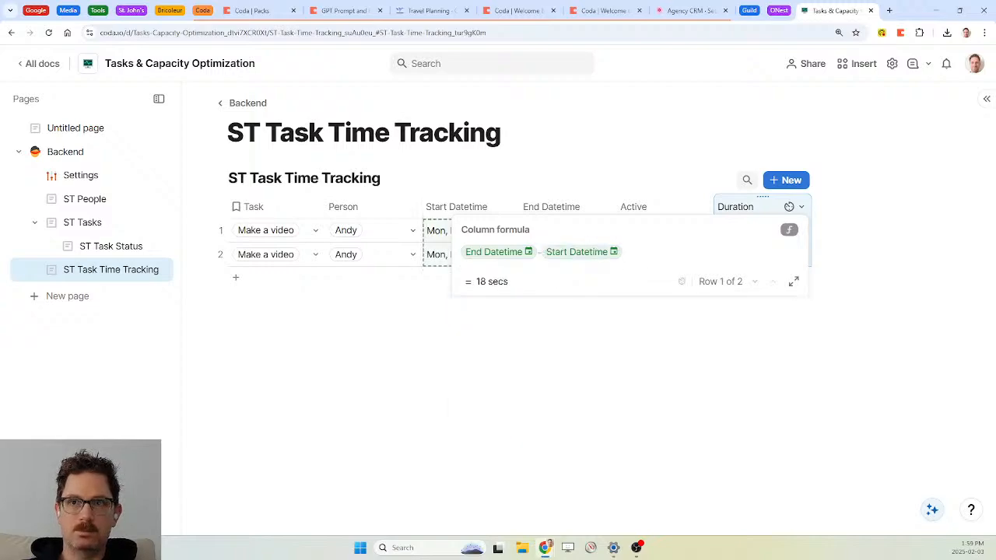
key("Return")
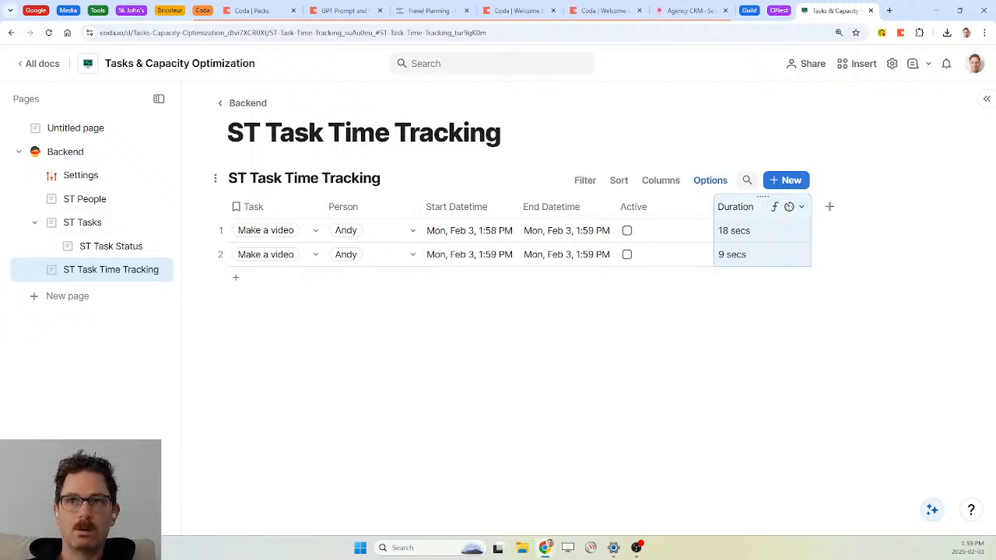
Move Duration before Active and wrap it in If(End Datetime.IsNotBlank(), End−Start, "")
left_click_drag(770, 204, 635, 206)
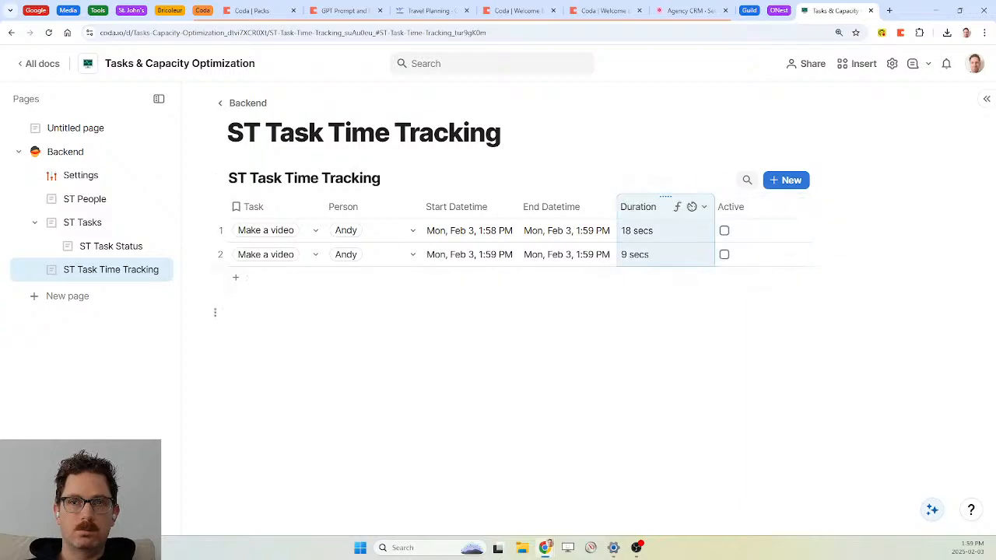
left_click(681, 209)
left_click(714, 271)
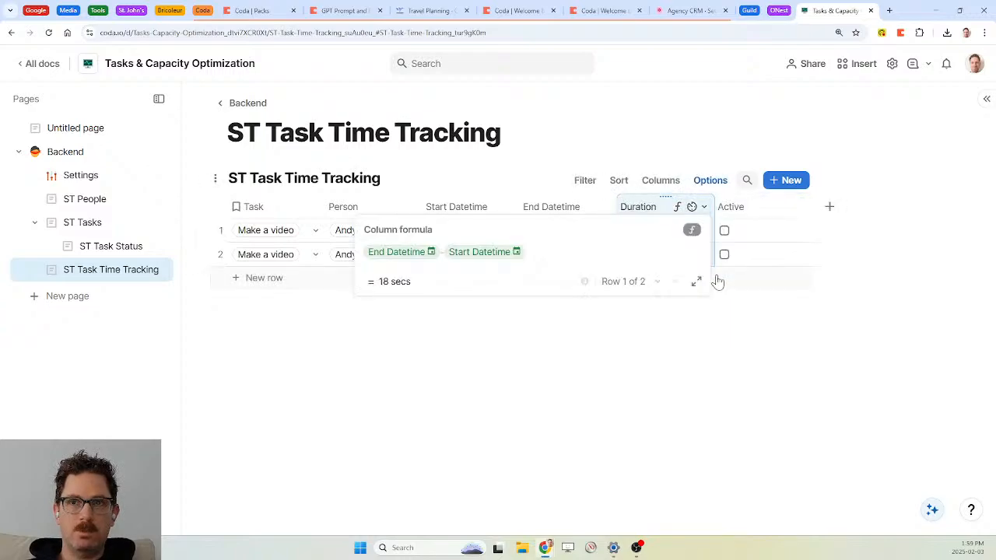
type("if(end")
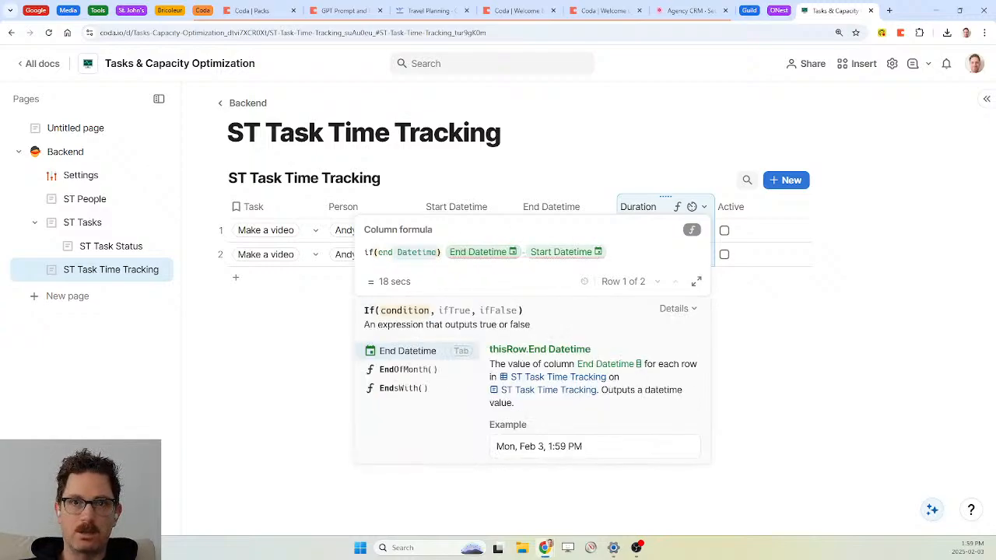
key("Tab")
type(".isnot")
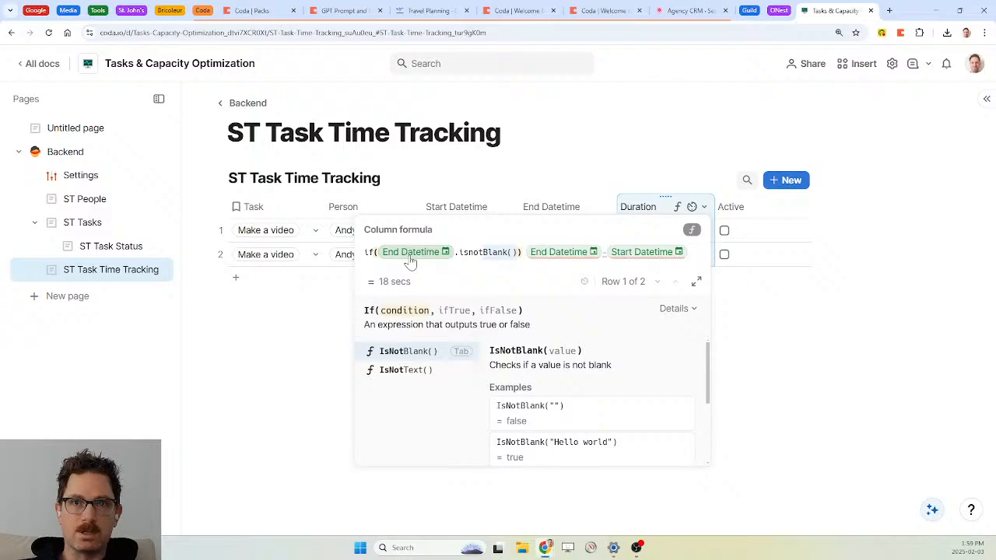
key("Tab")
type(",")
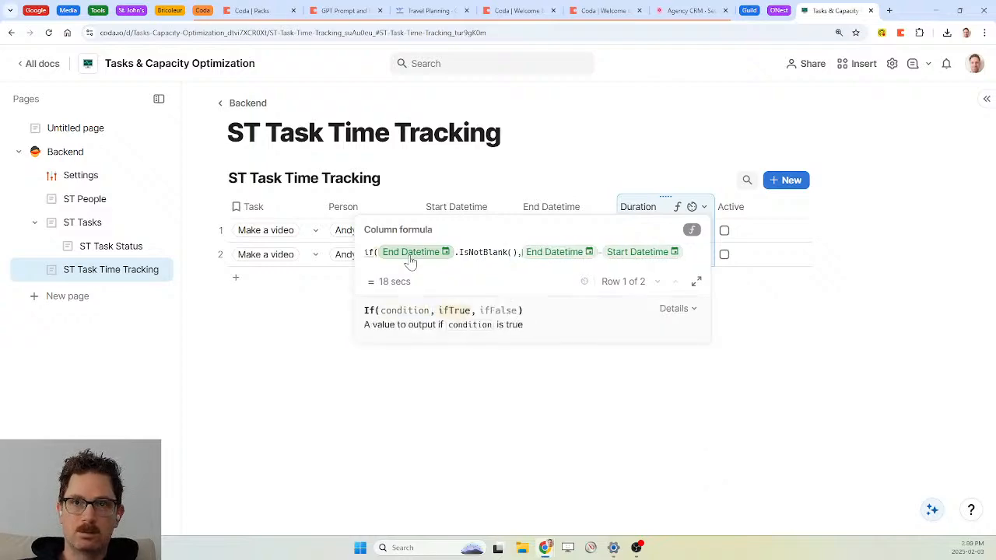
key("Tab")
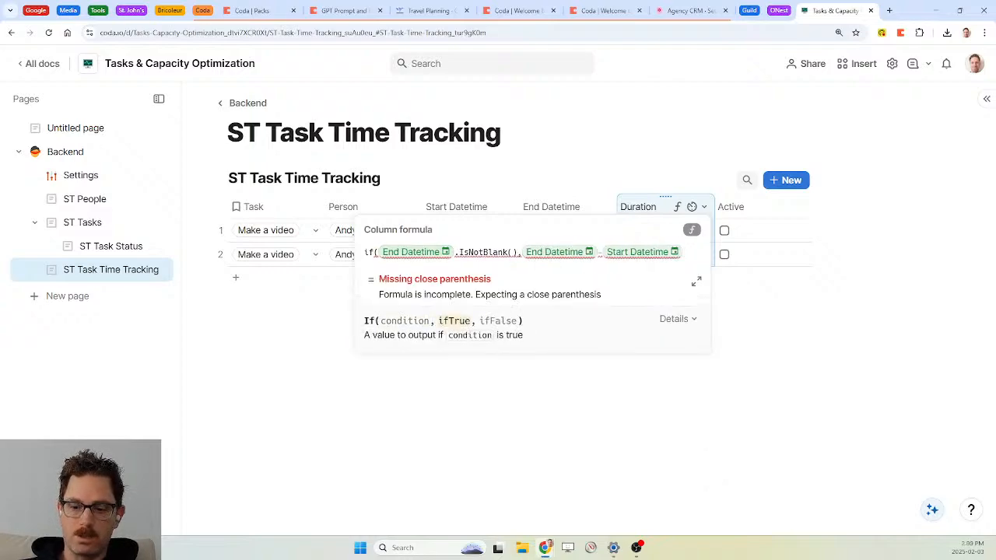
type(",\"\"")
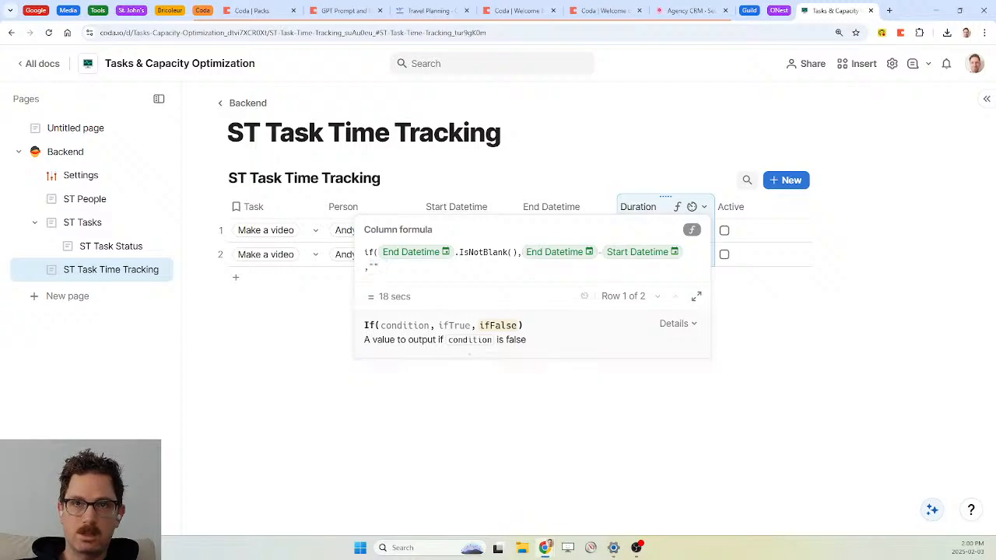
type(")")
key("Return")
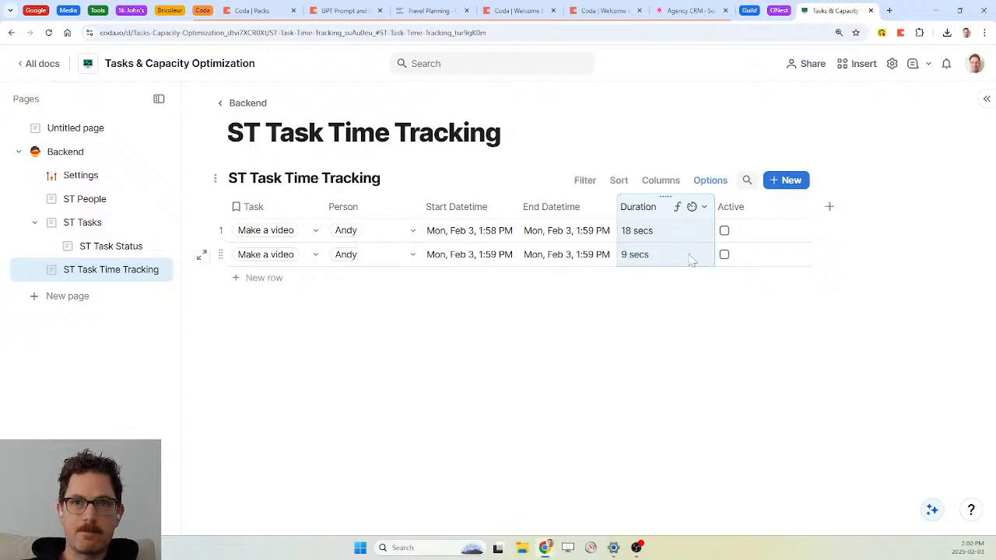
Add a row to the tracking table, then delete the empty third row
left_click(262, 280)
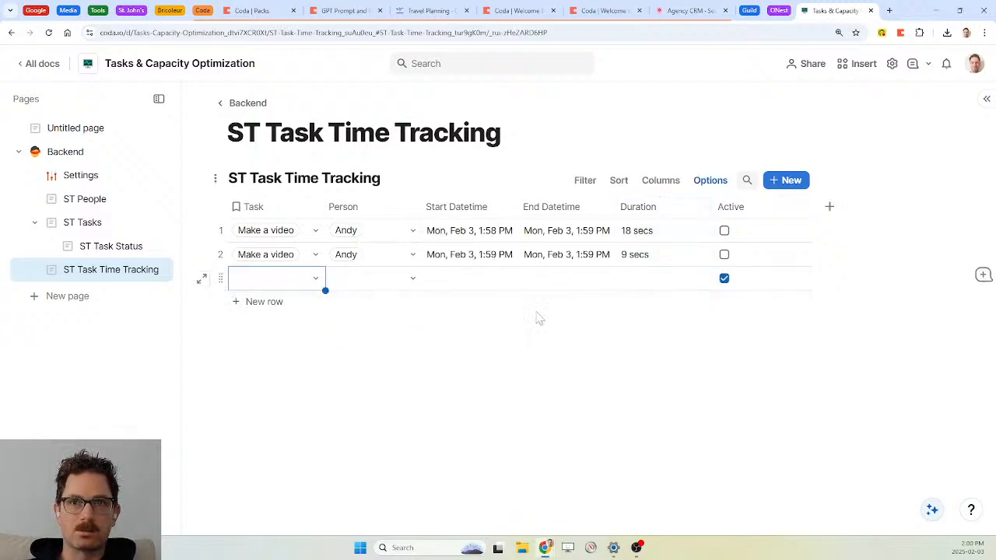
left_click(219, 276)
key("Delete")
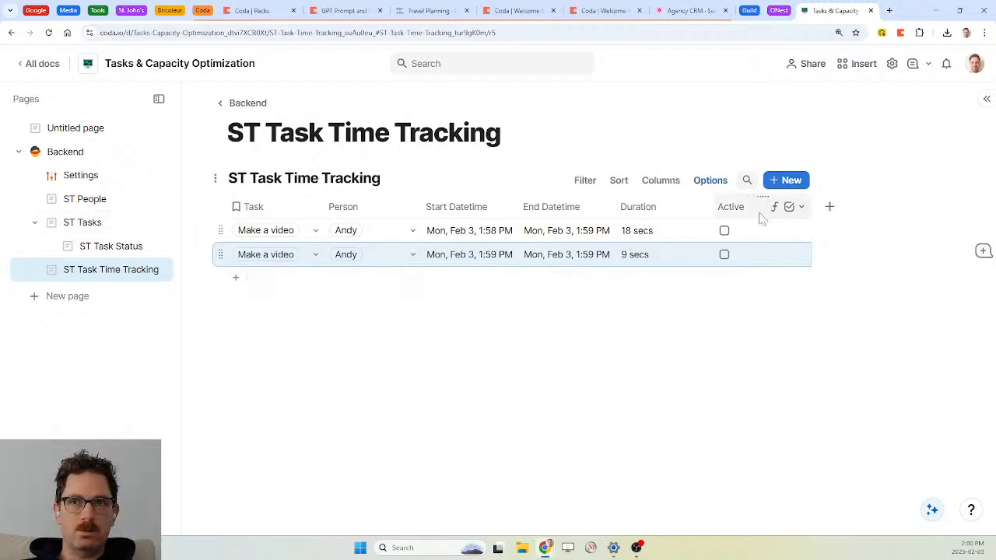
On ST Tasks, add a related Duration - Sum column from Task Time Tracking
left_click(86, 227)
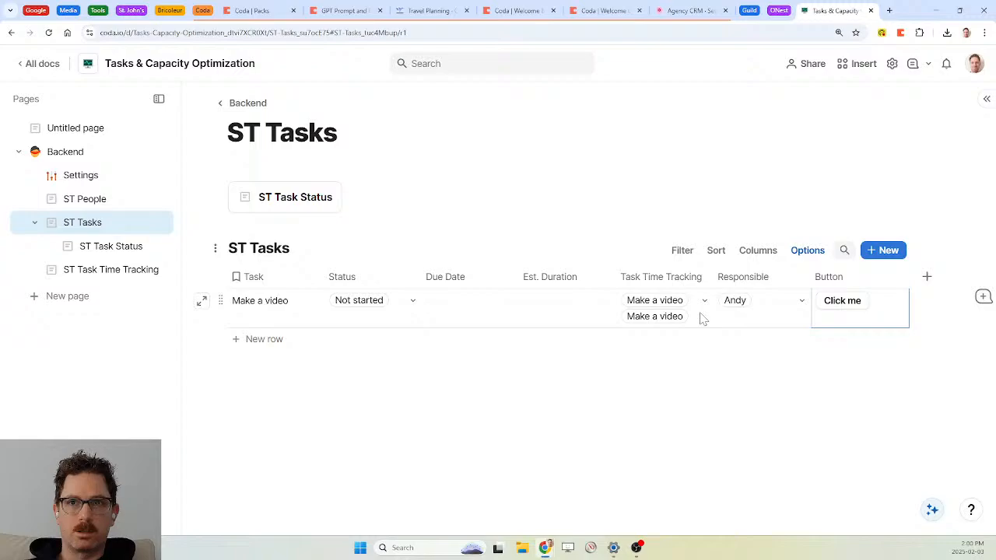
left_click(704, 278)
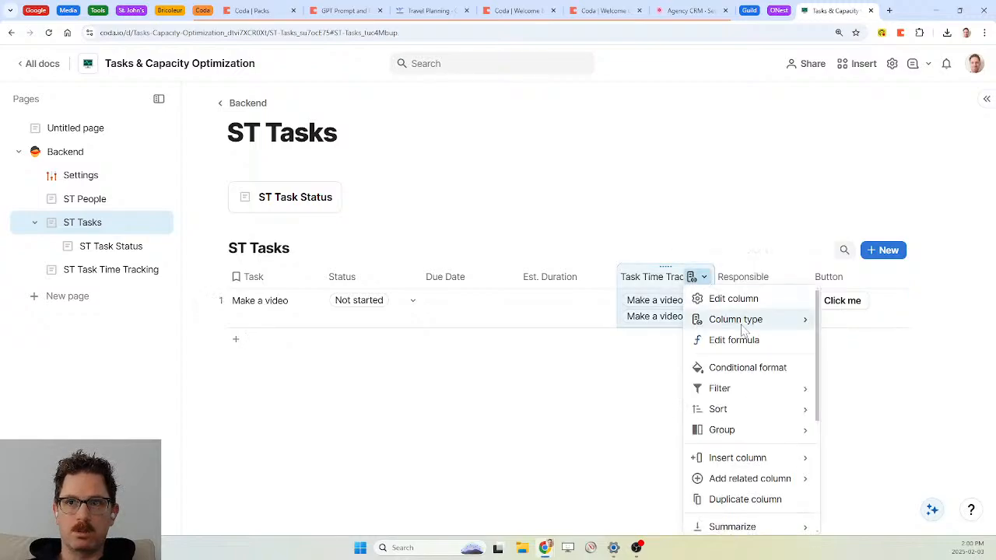
mouse_move(758, 483)
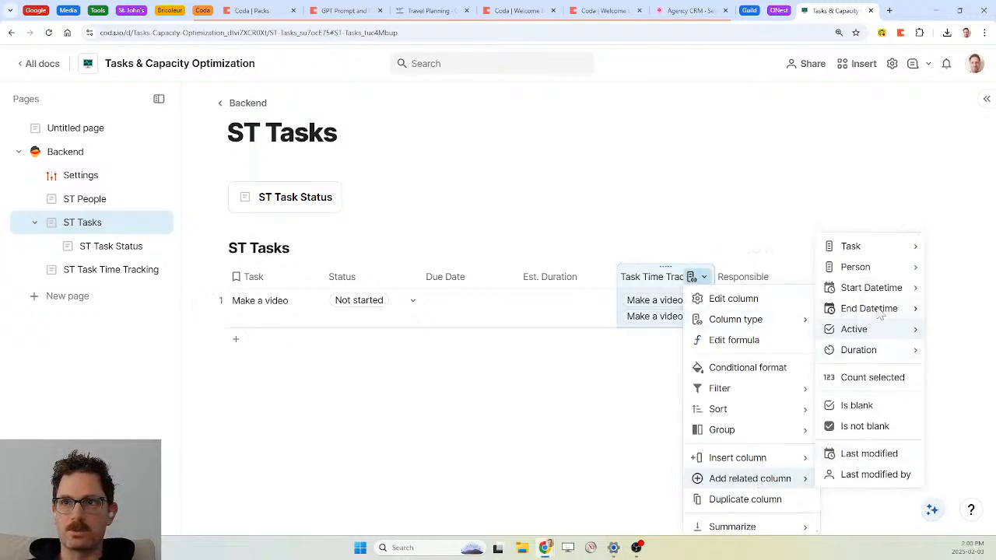
mouse_move(884, 356)
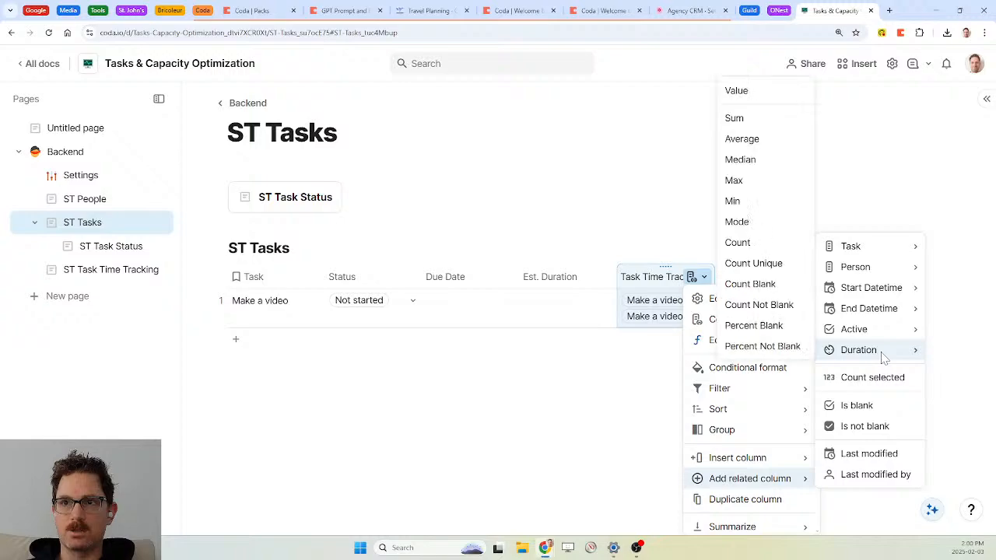
left_click(734, 118)
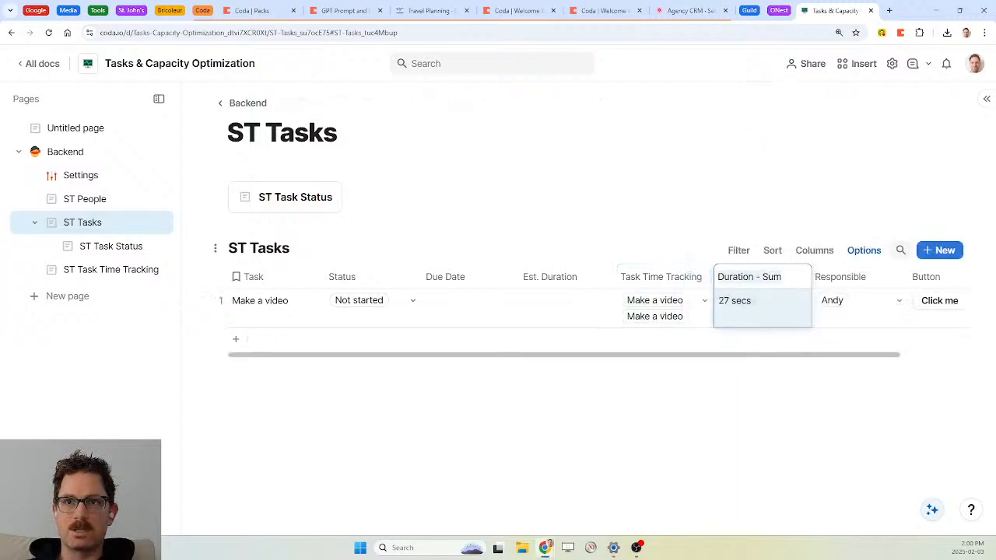
Add a count column for the linked time entries, then delete it
left_click(704, 277)
scroll(759, 385, "down", 2)
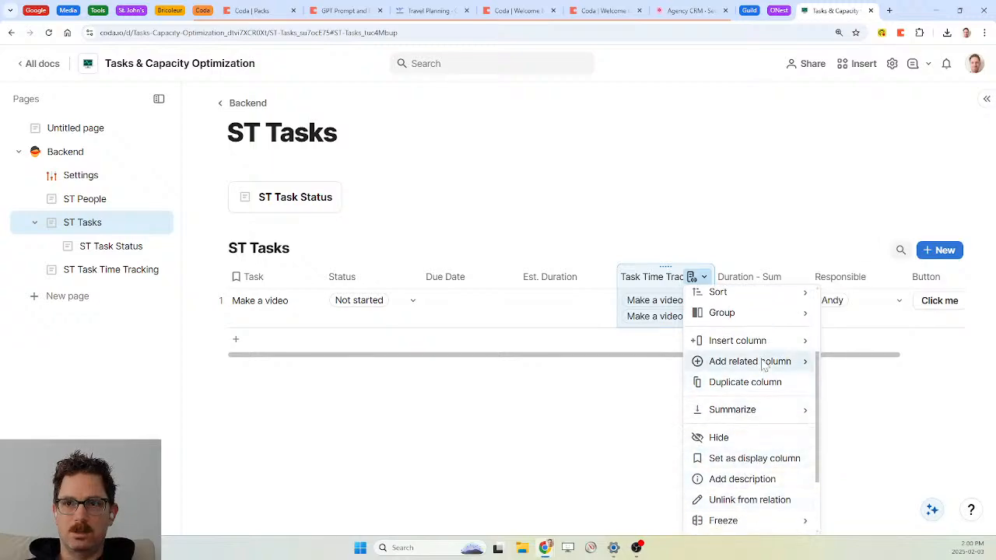
mouse_move(764, 364)
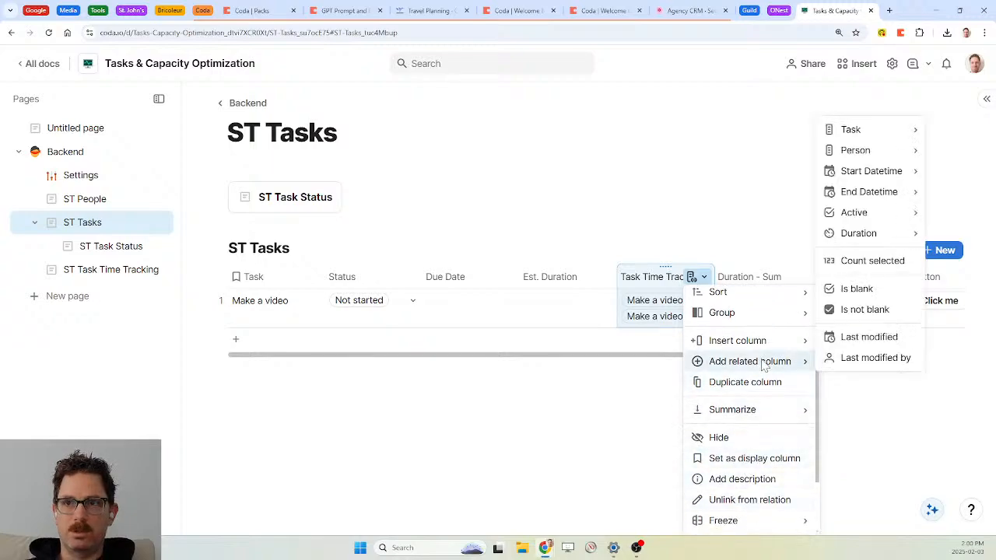
left_click(882, 269)
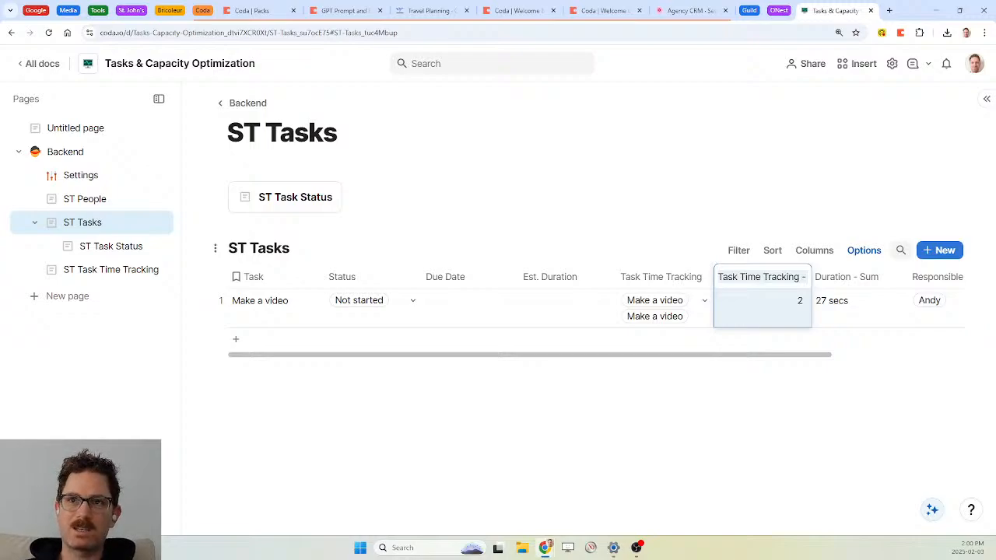
left_click(724, 276)
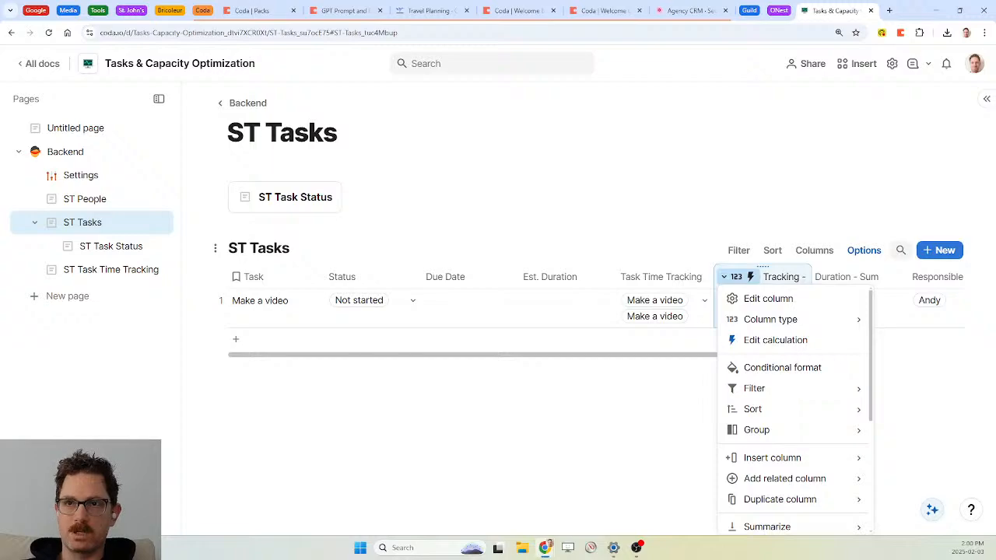
left_click(657, 281)
left_click(784, 279)
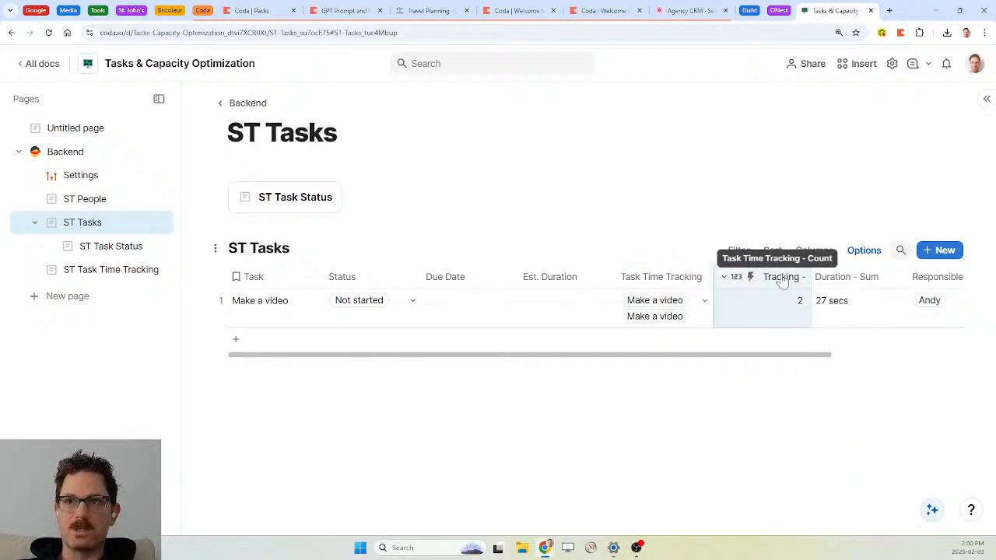
key("Delete")
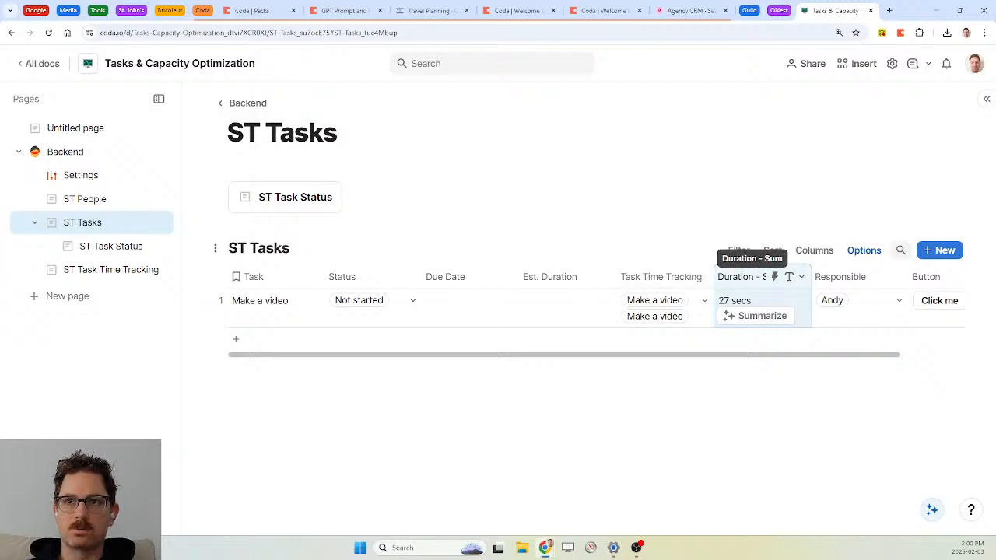
left_click(564, 285)
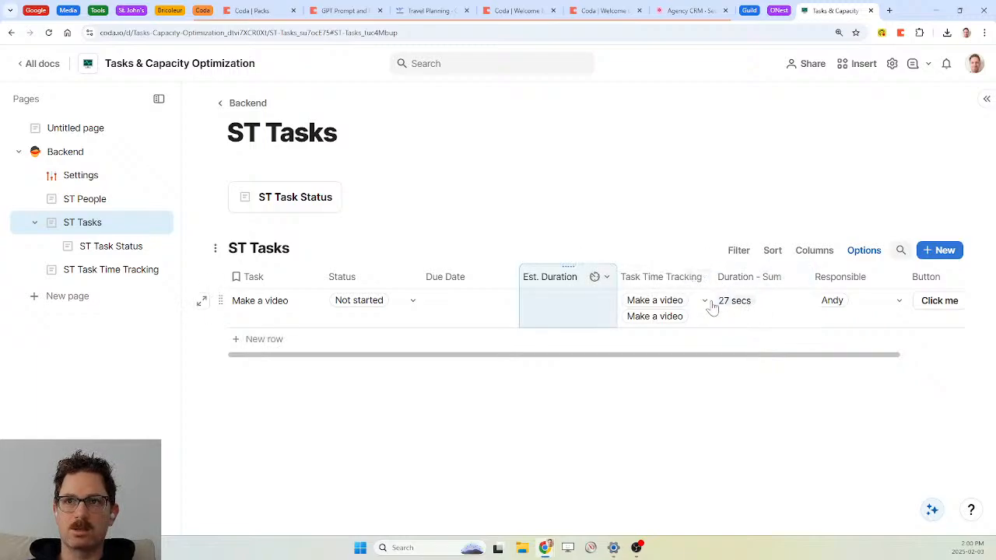
scroll(579, 314, "right", 1)
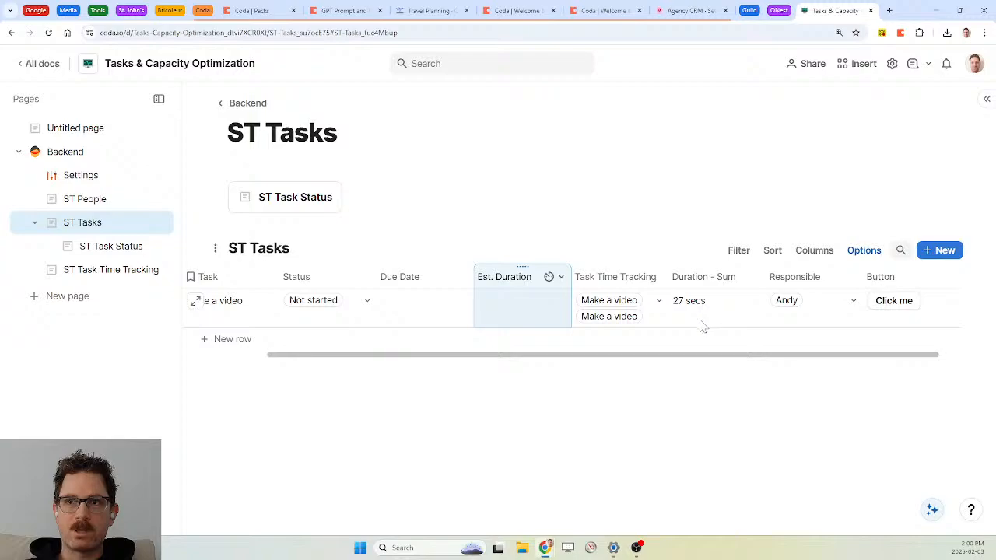
scroll(549, 343, "left", 1)
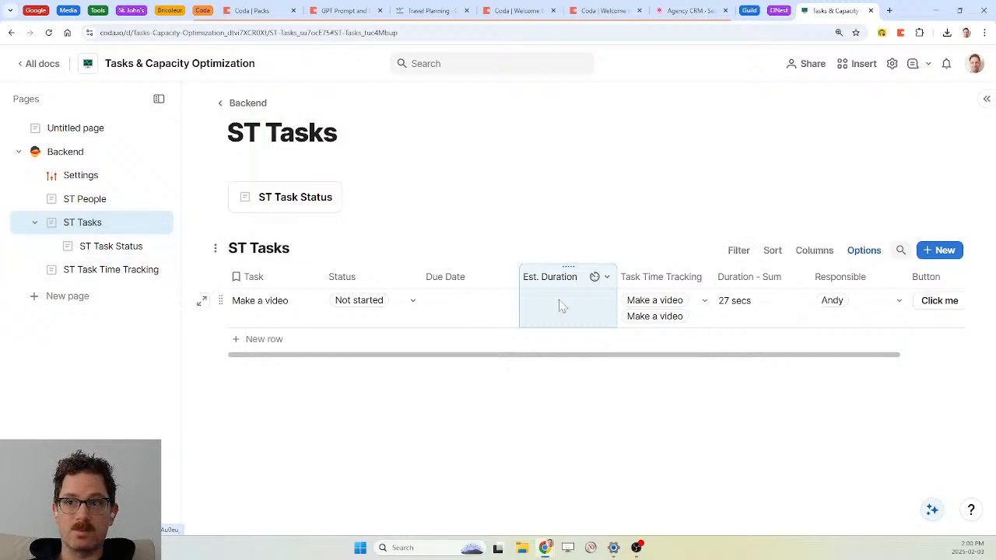
Add a manual Make a video tracking entry for the second team member, starting February 3
left_click(100, 271)
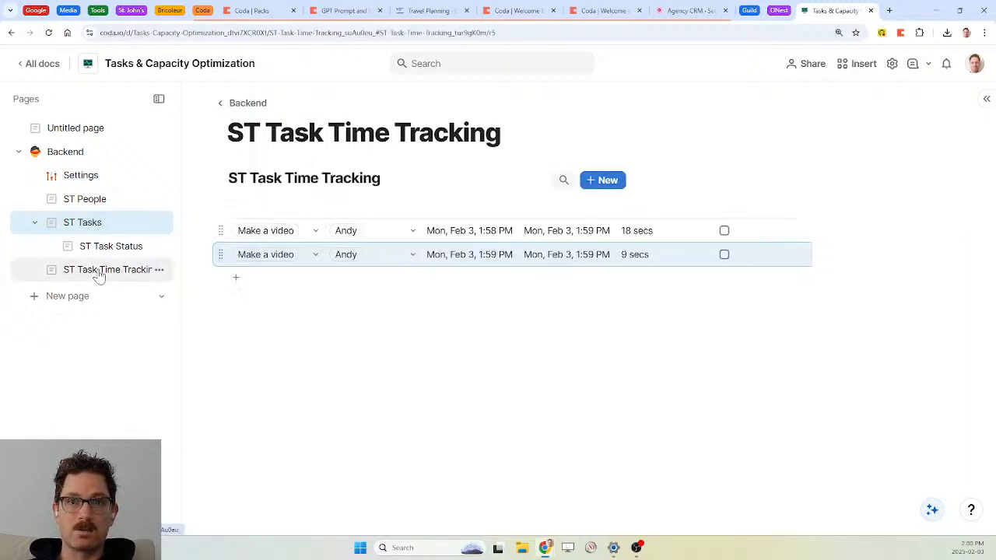
left_click(261, 287)
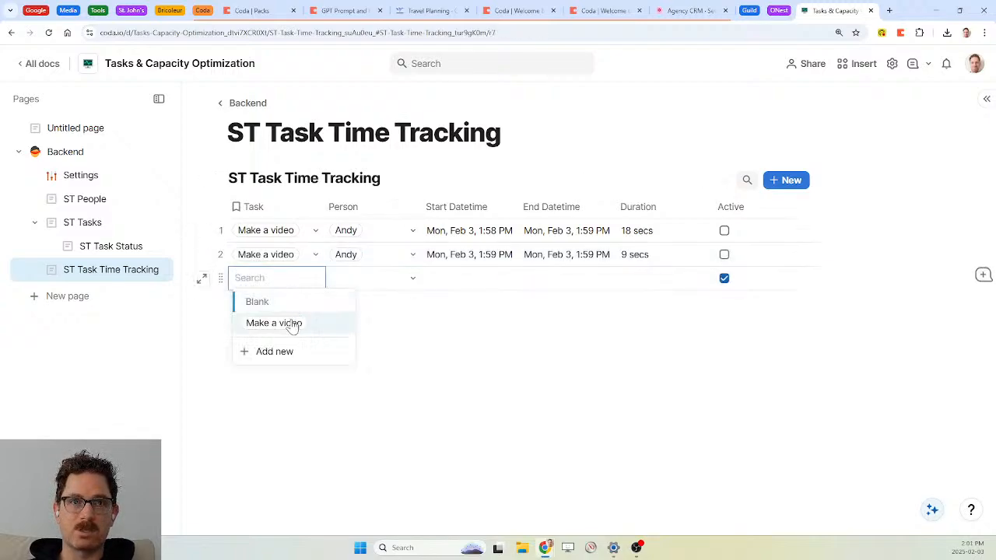
left_click(274, 322)
left_click(409, 285)
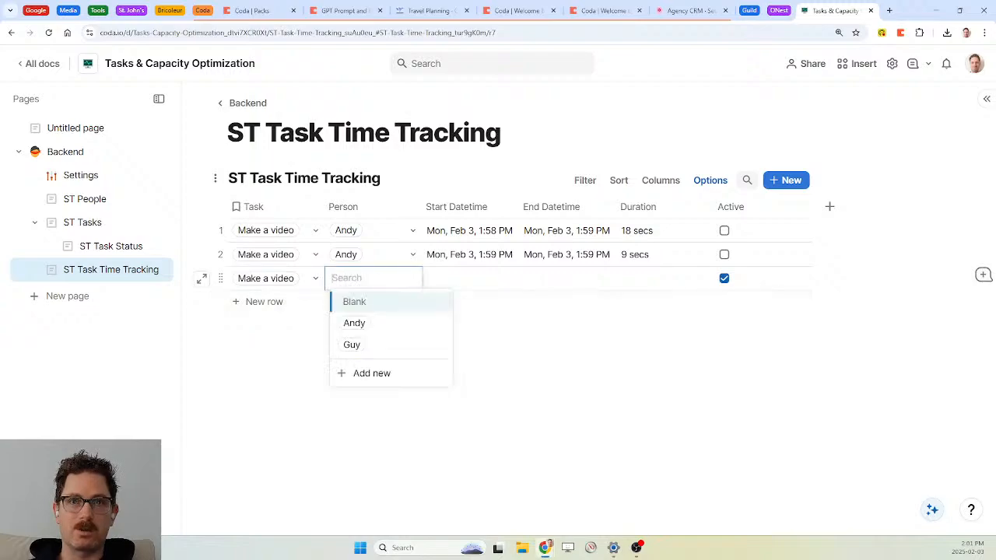
left_click(366, 348)
left_click(466, 278)
left_click(467, 279)
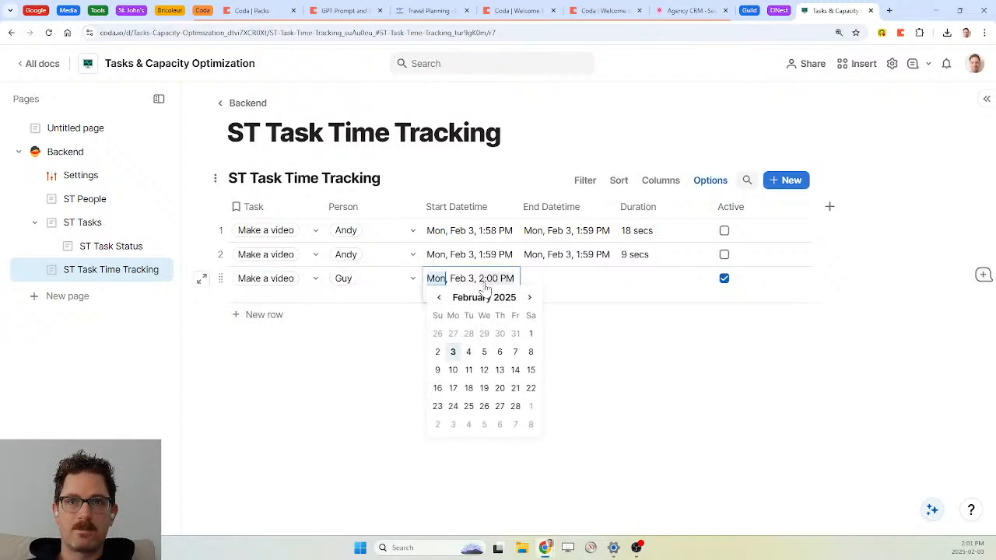
left_click(454, 352)
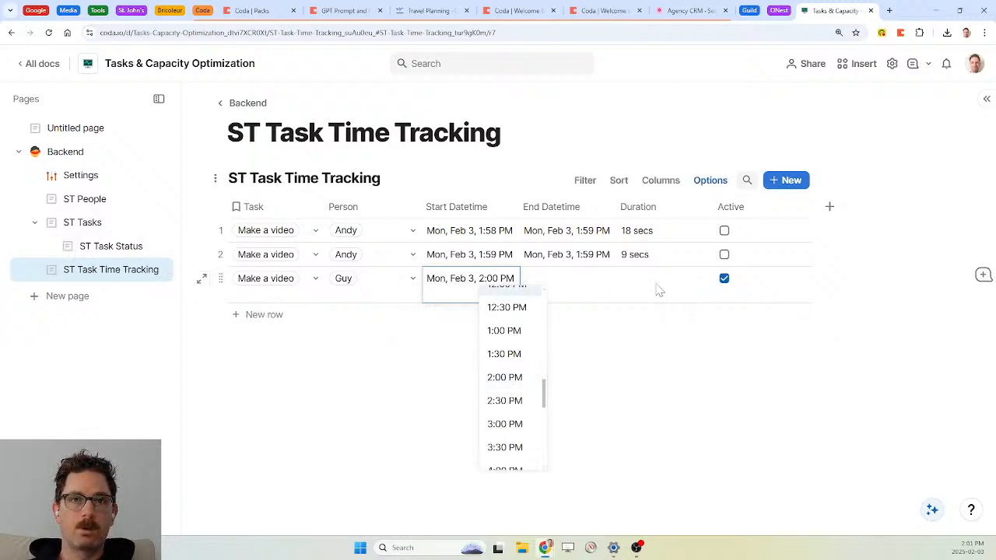
Start another timed entry for Make a video from ST Tasks
left_click(84, 222)
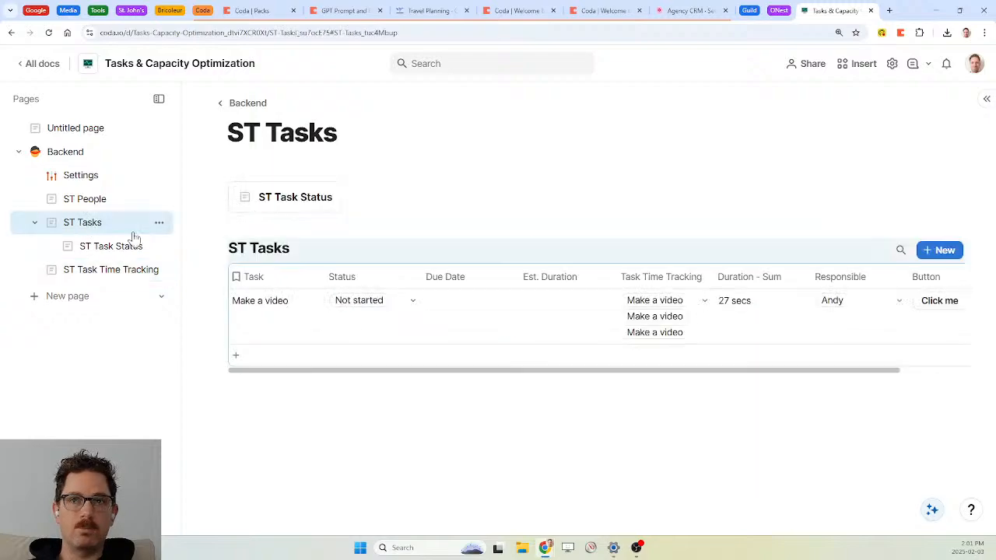
scroll(750, 342, "right", 2)
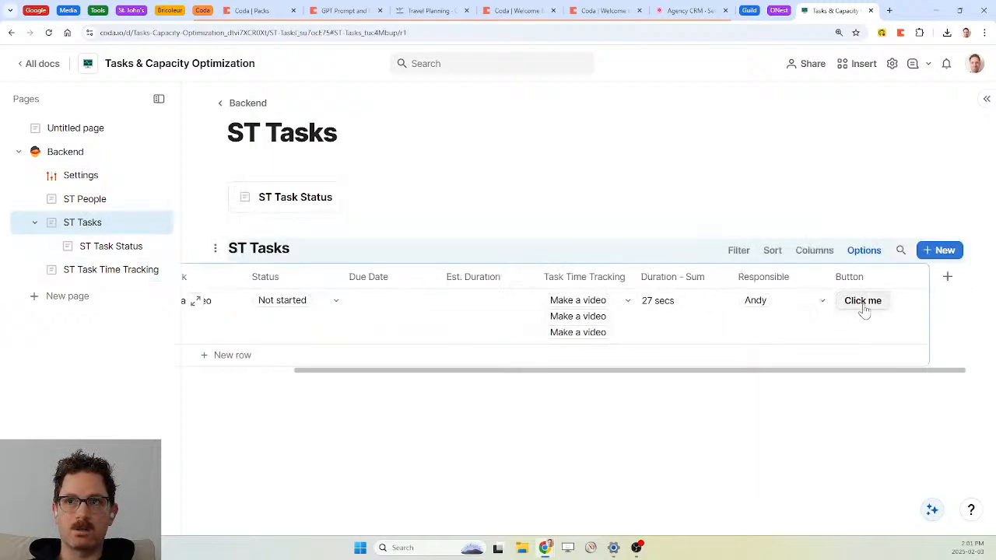
left_click(862, 303)
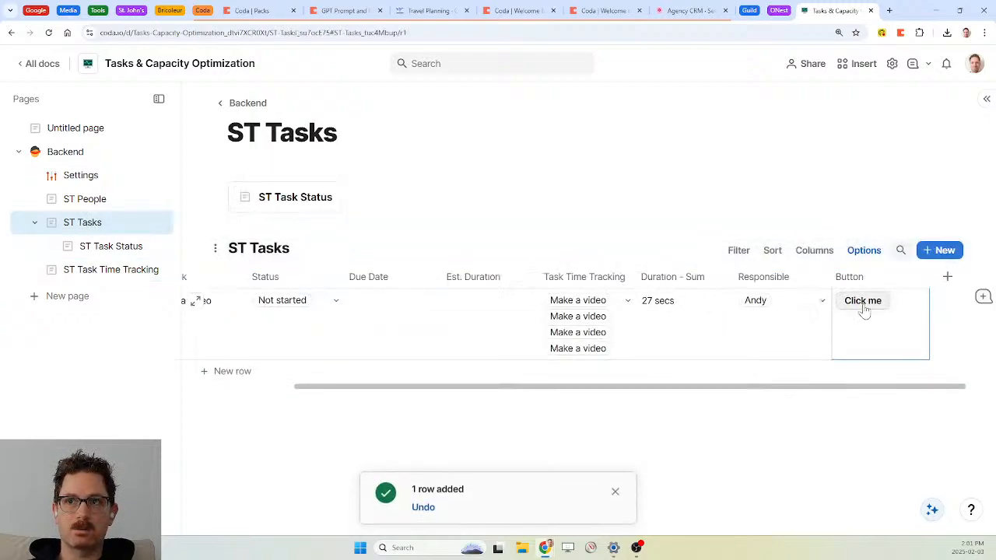
Set row 3's end time to 2:30 PM on the tracking page
left_click(104, 269)
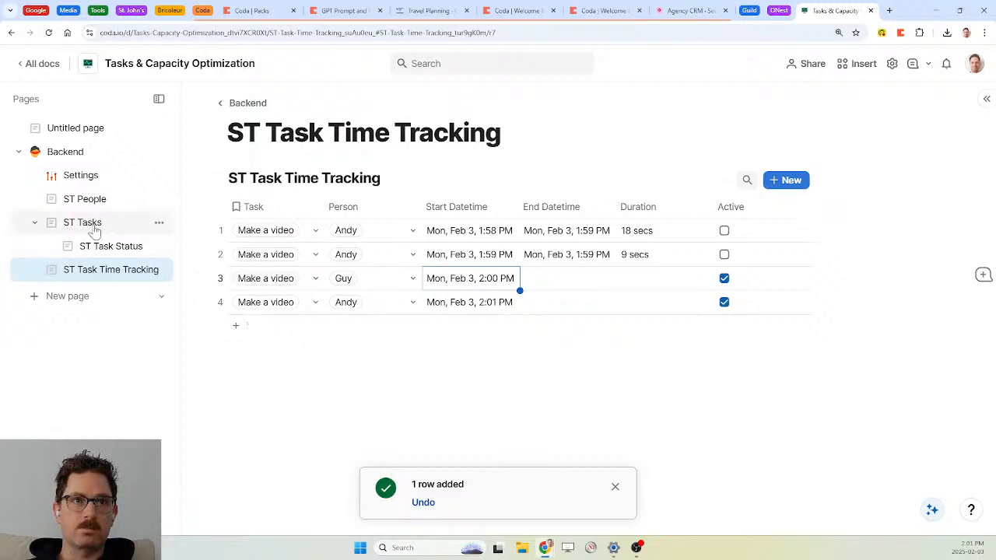
left_click(561, 285)
left_click(561, 285)
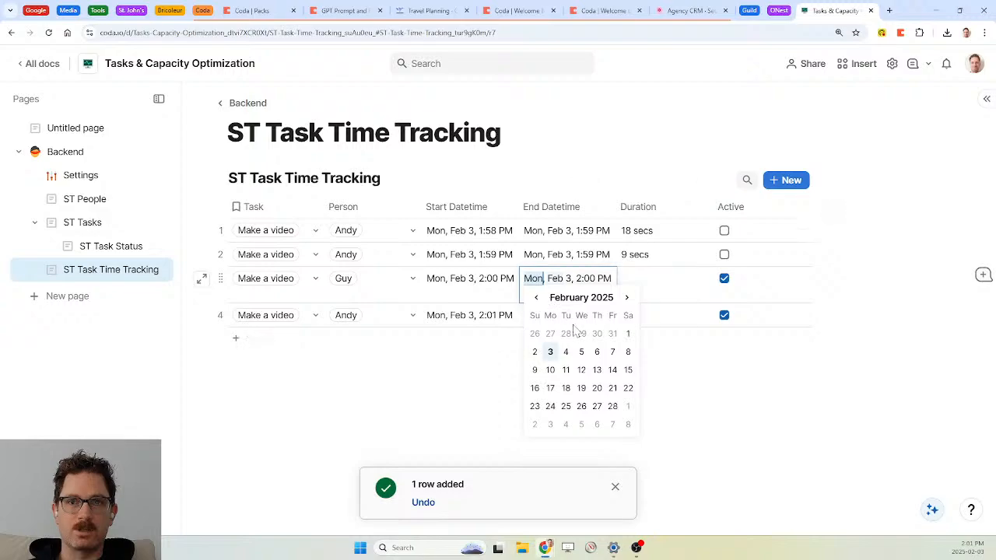
left_click(591, 284)
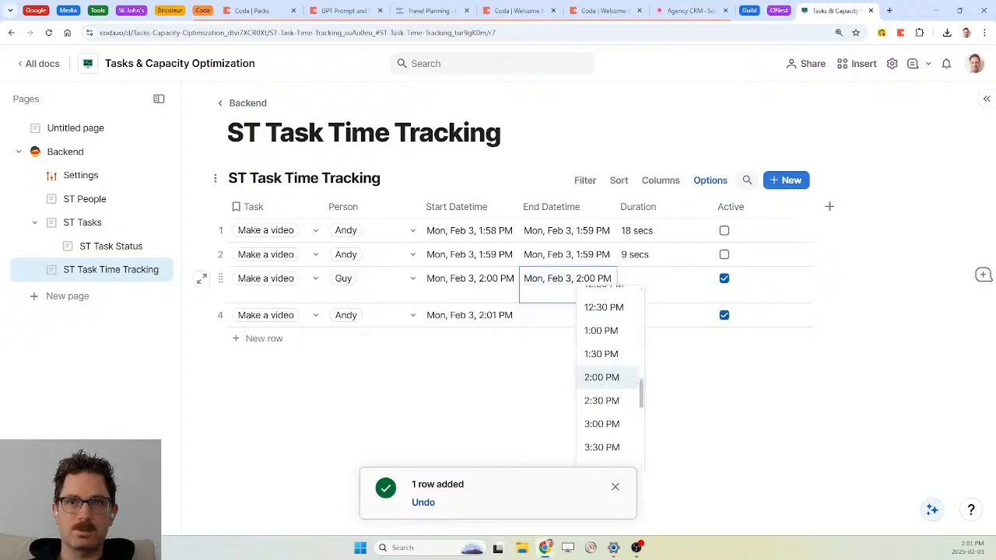
left_click(595, 403)
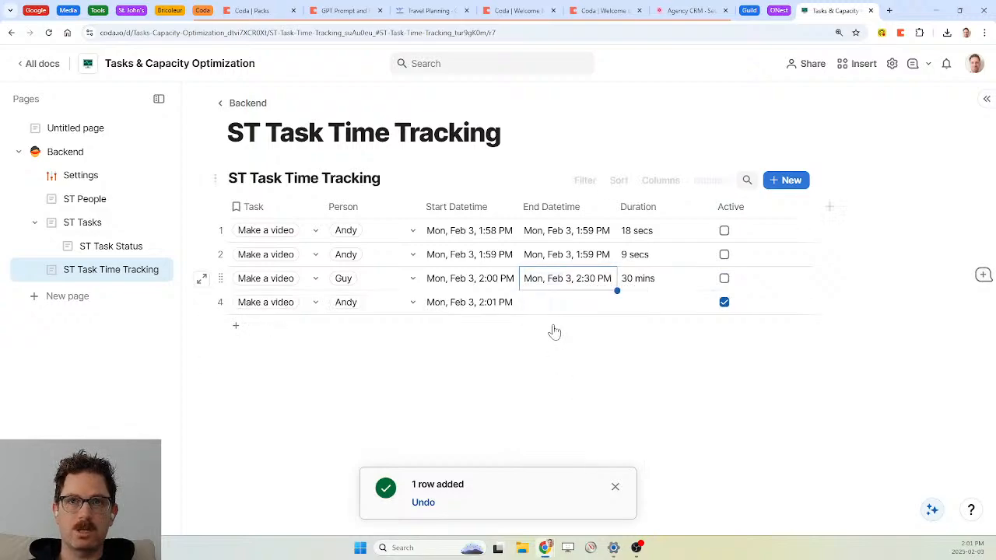
Stop the running timer for Make a video and dismiss the row-modified notice
left_click(68, 223)
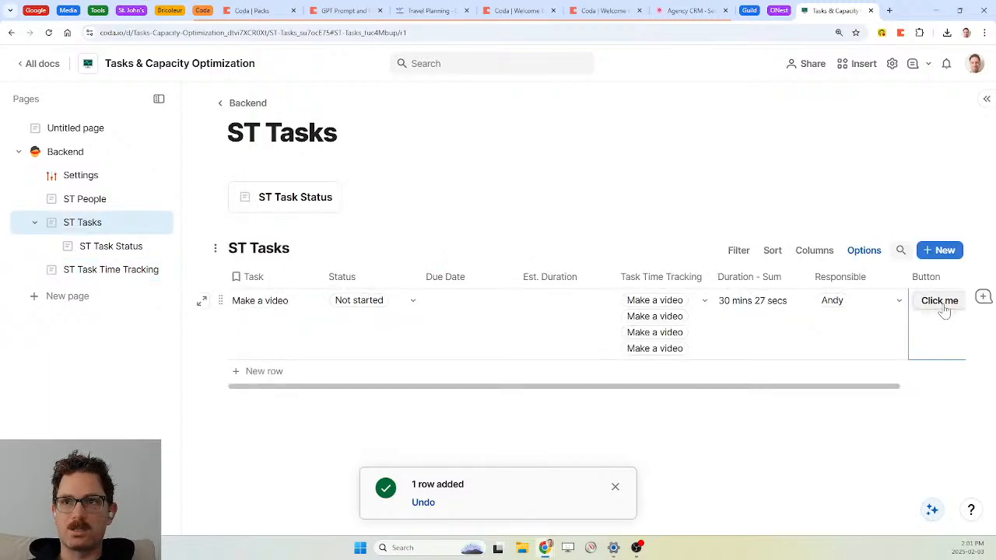
left_click(942, 304)
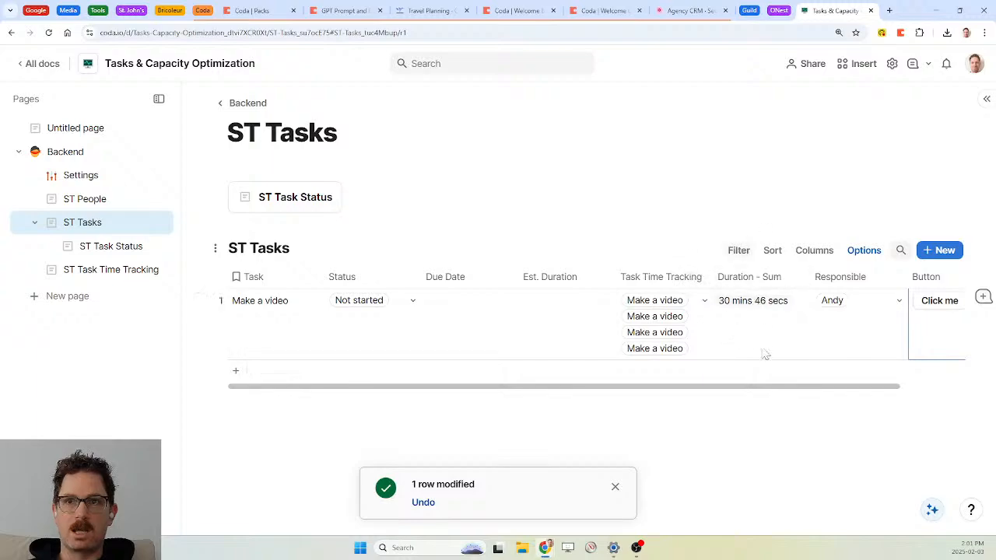
scroll(750, 318, "right", 1)
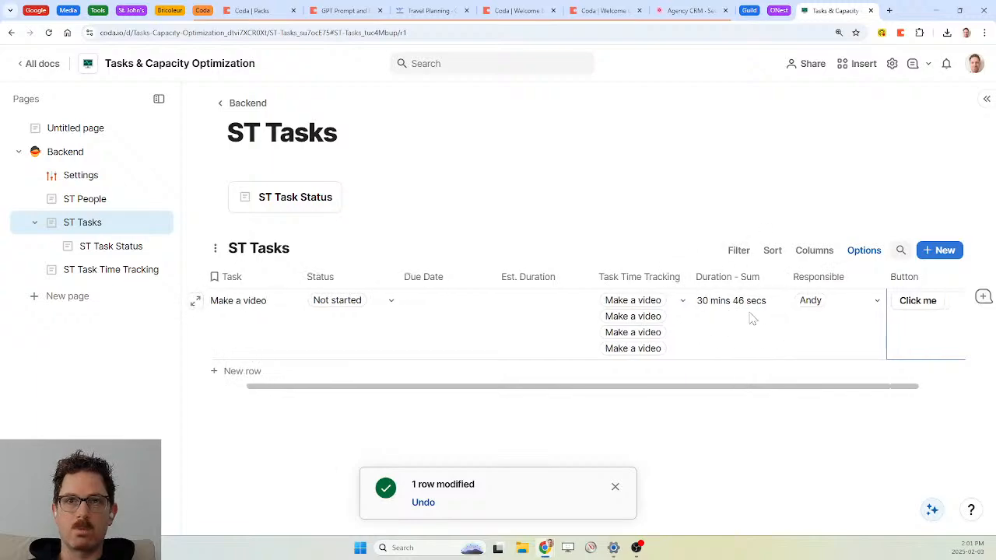
left_click(615, 487)
scroll(688, 370, "left", 1)
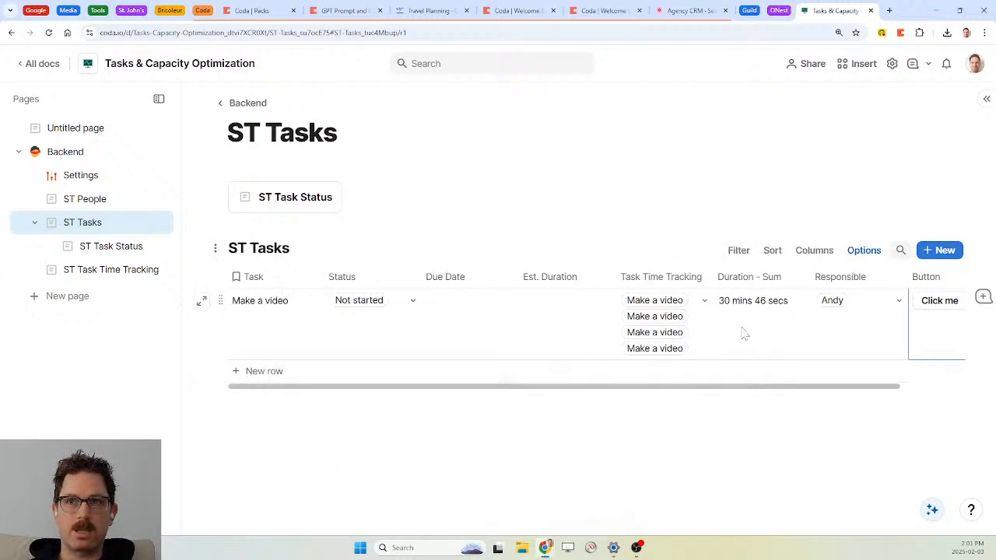
scroll(743, 333, "right", 3)
Open the task button's settings and paste the copied WithName formula into its label
left_click(866, 309)
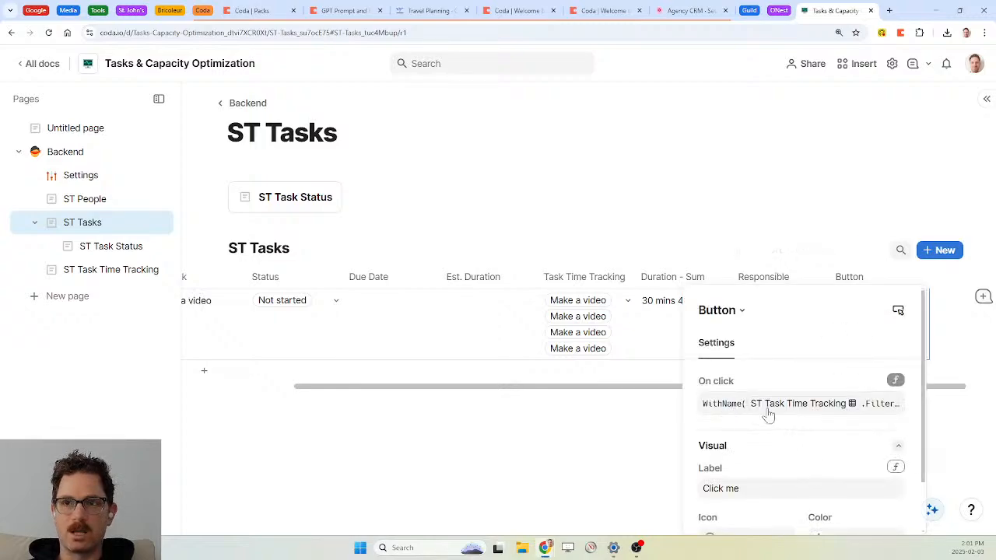
left_click(719, 412)
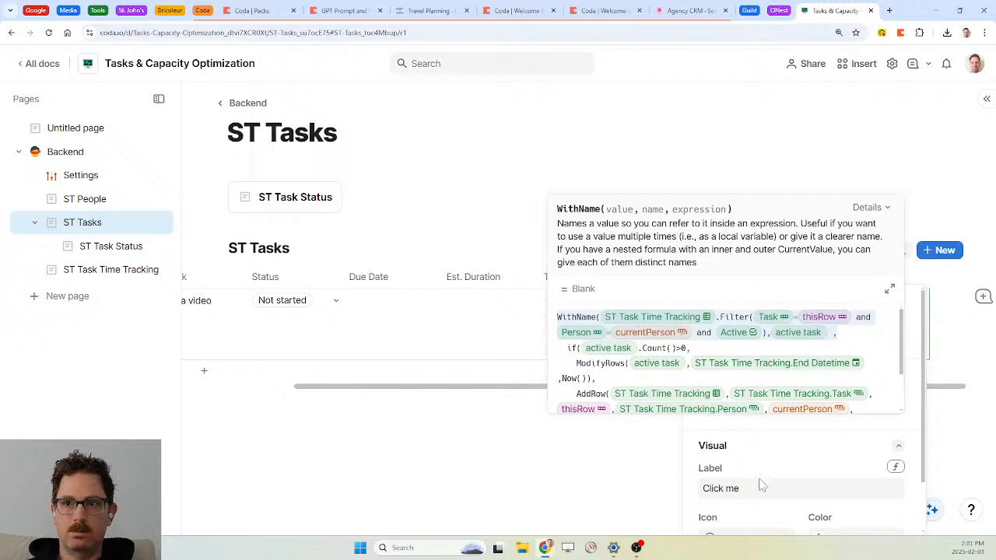
left_click(895, 468)
left_click(895, 467)
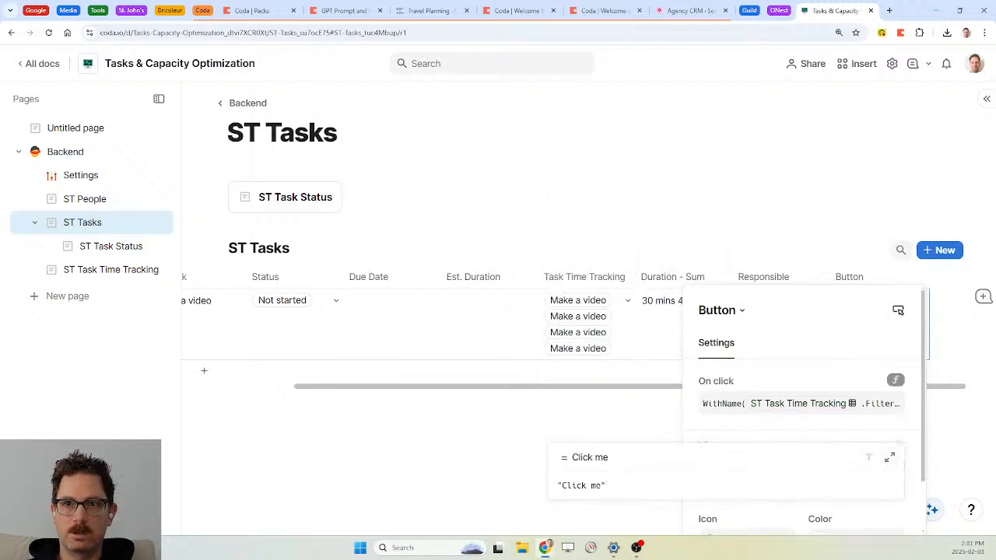
type("WithName(ST Task Time Tracking.Filter(Task=thisRow and Person=currentPerson and Active), active task,")
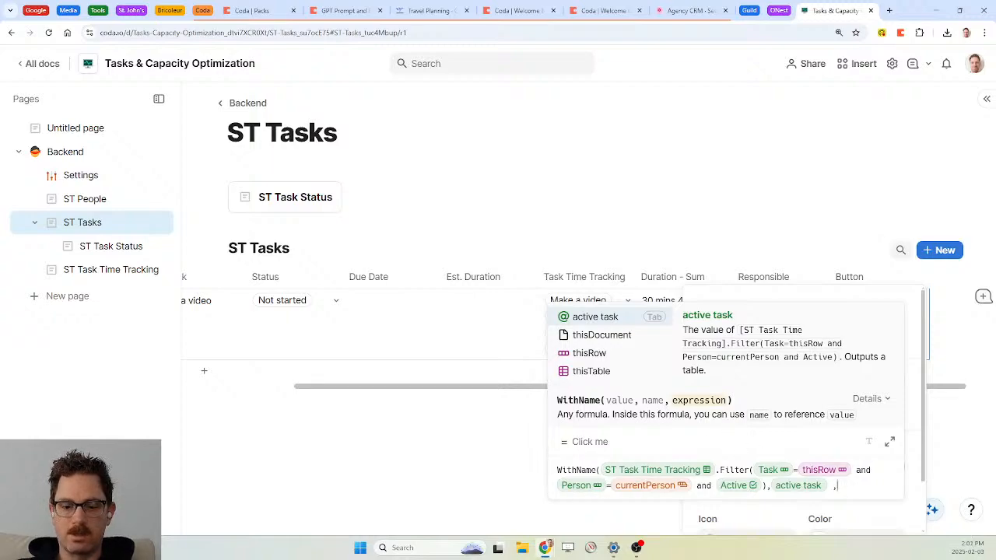
Append If(active task.Count()>0,"stop","start") to the label formula and commit it, which Coda rejects with an error
type("if( , , )")
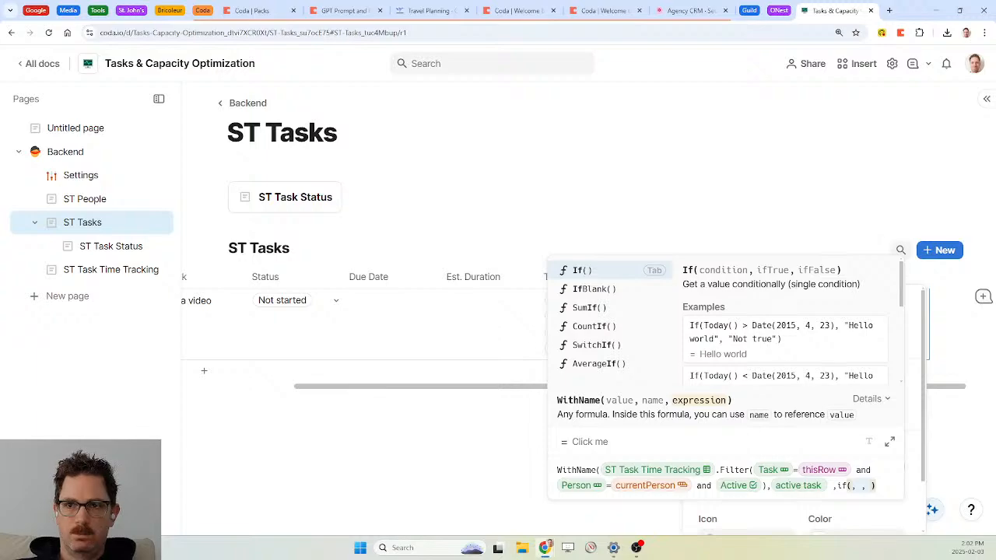
key("BackSpace")
key("BackSpace")
key("BackSpace")
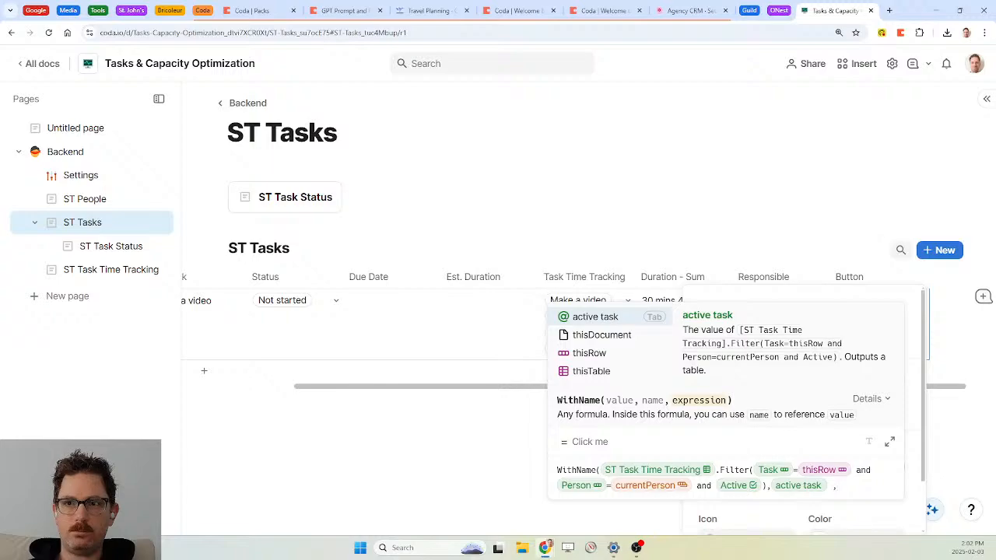
left_click(703, 486)
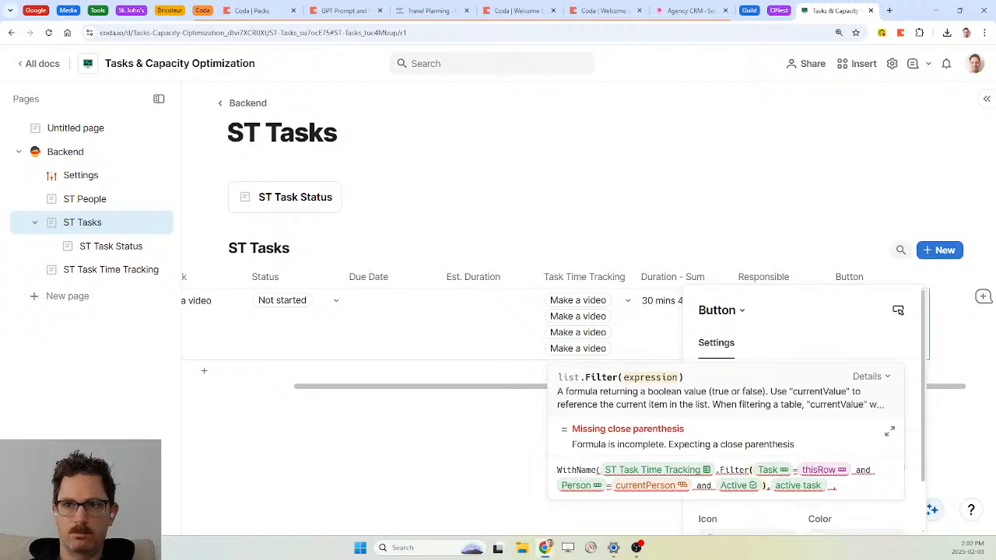
left_click(837, 487)
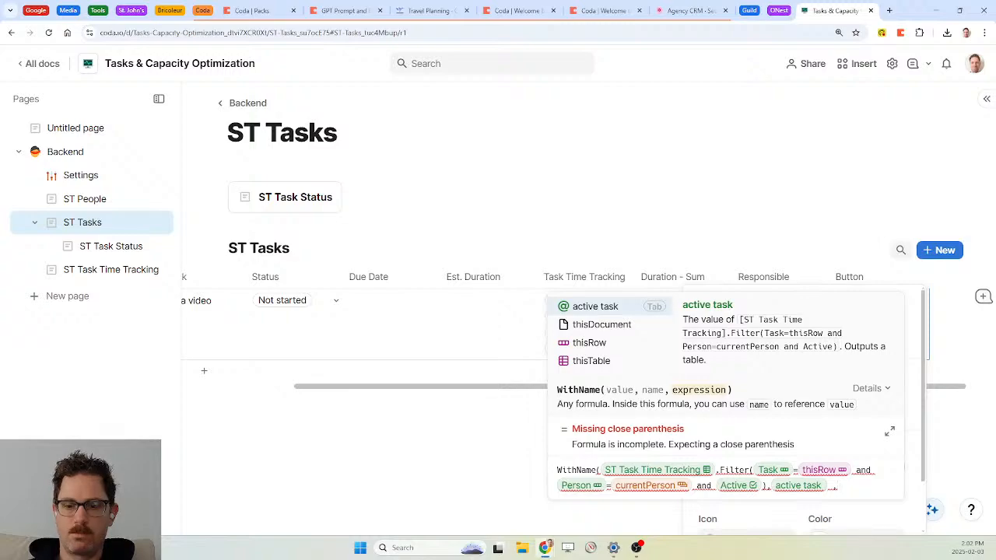
type("if(ac")
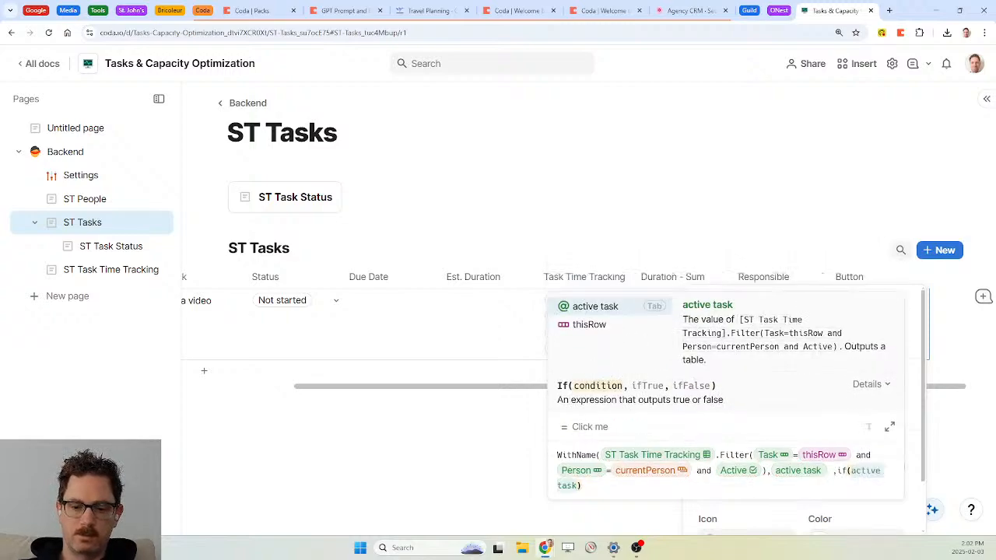
key("Tab")
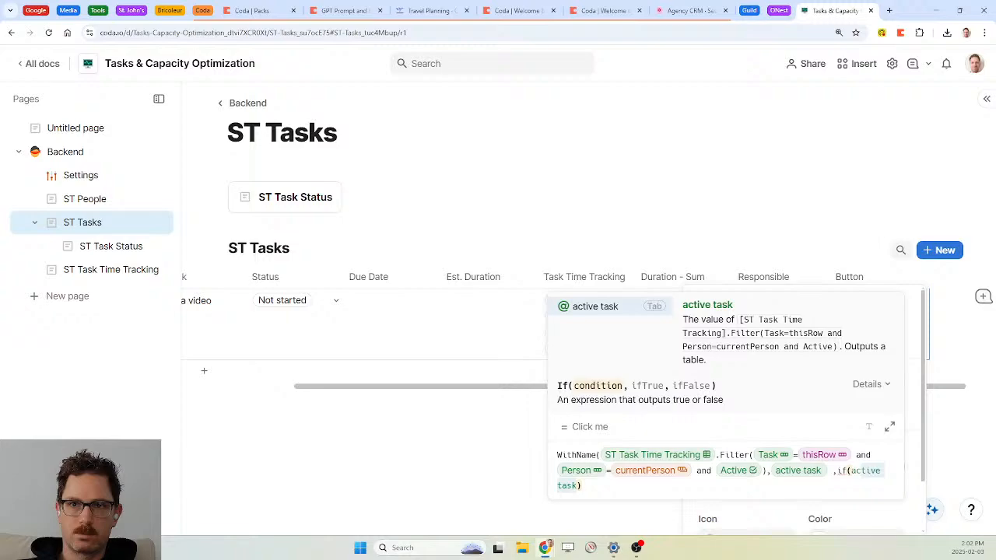
type(".count(")
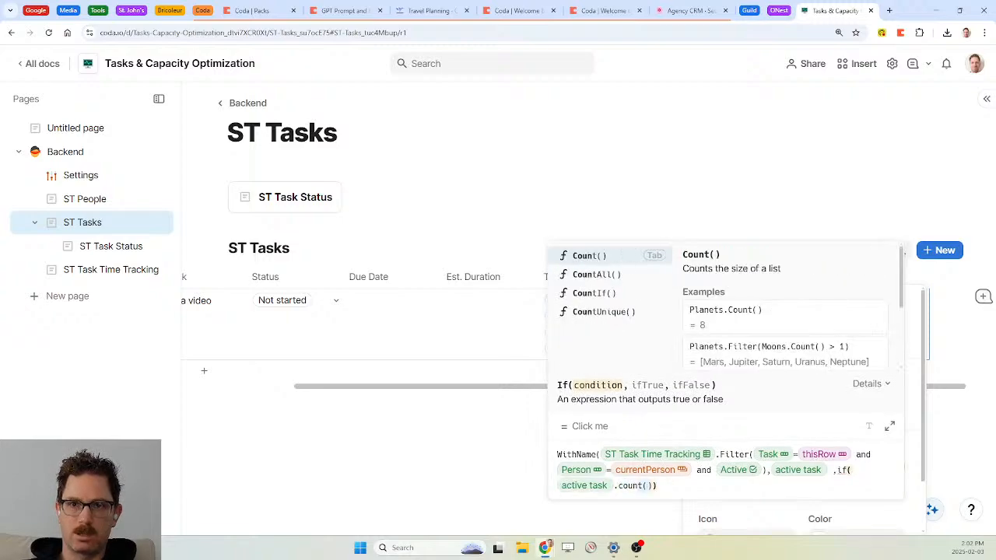
key("Tab")
type(">0")
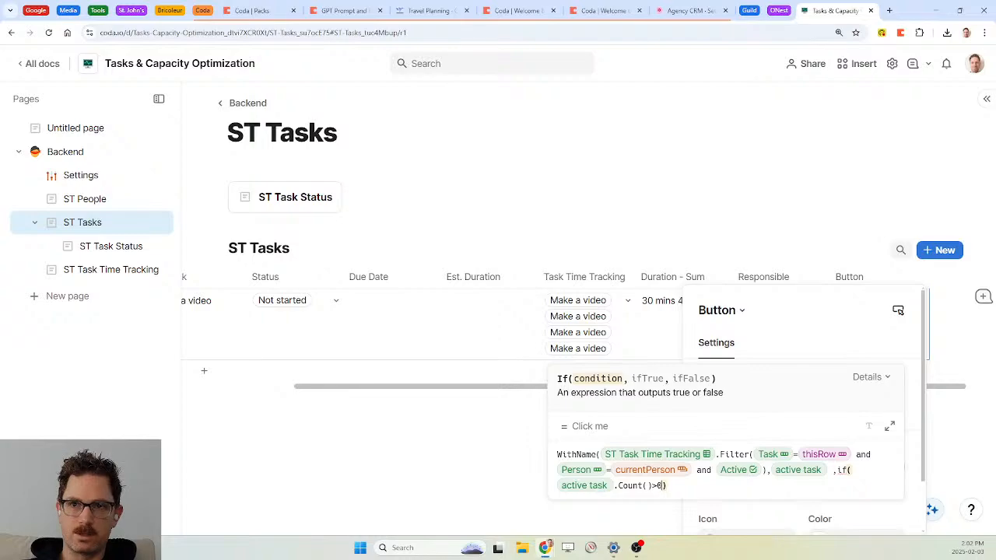
type(",\"sto")
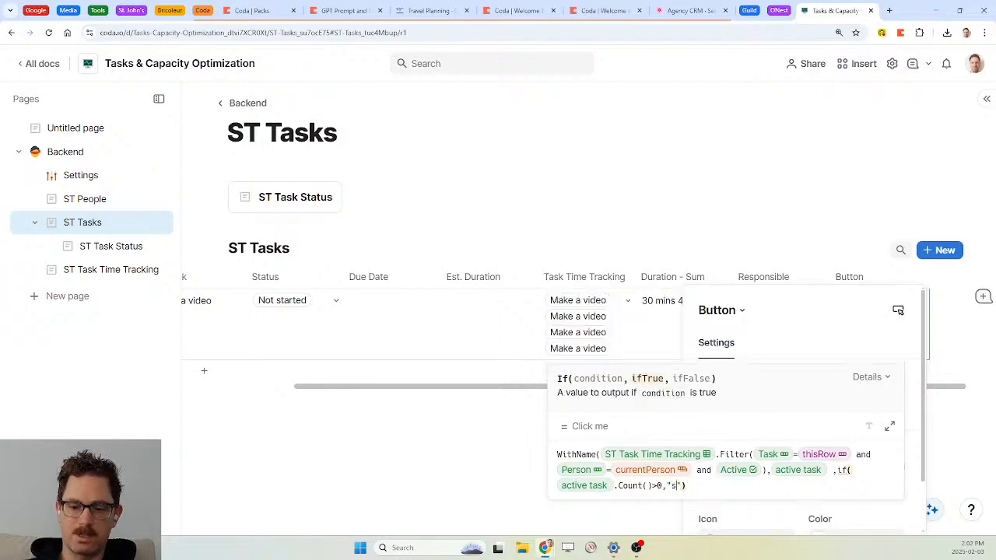
type("p\",\"start")
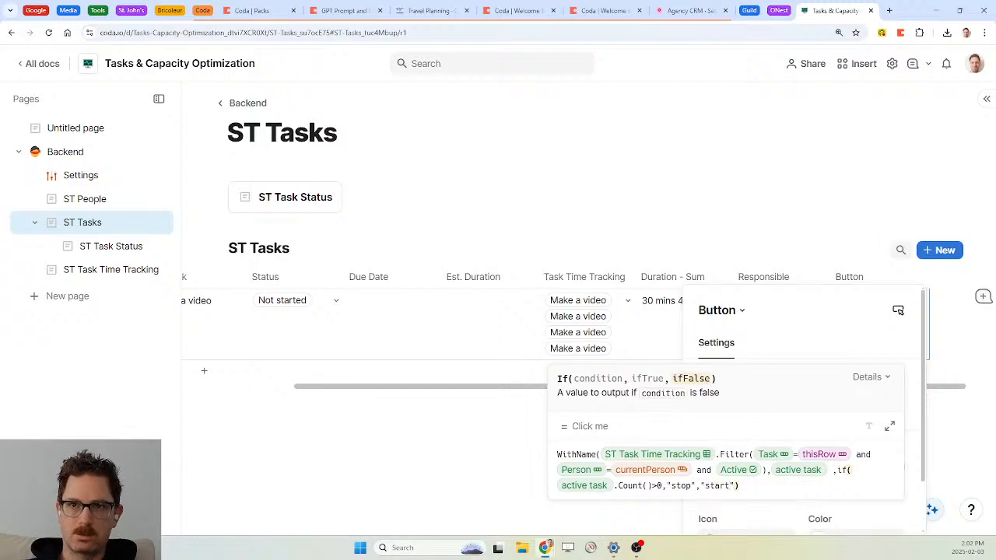
key("Return")
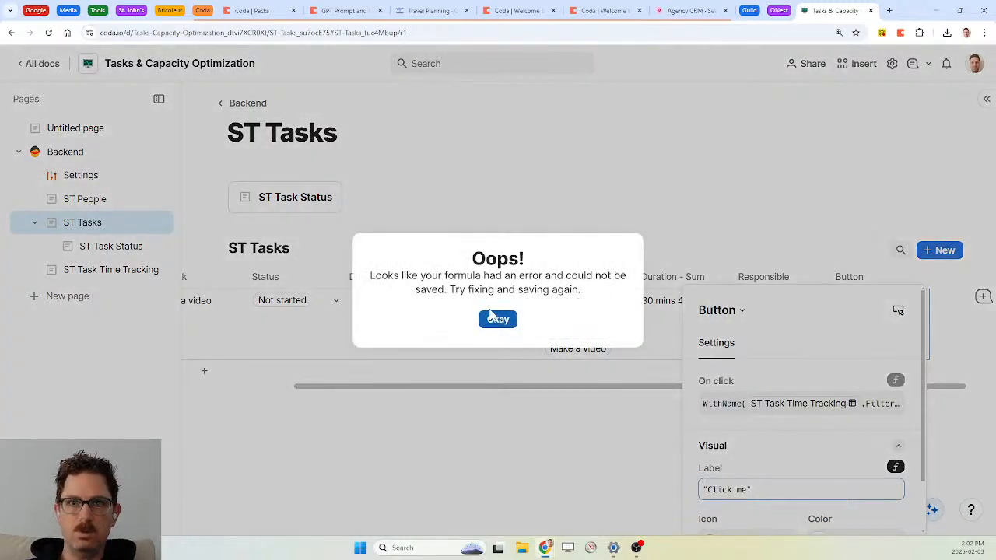
Dismiss the error and paste the WithName formula with a closing parenthesis into the label
left_click(498, 319)
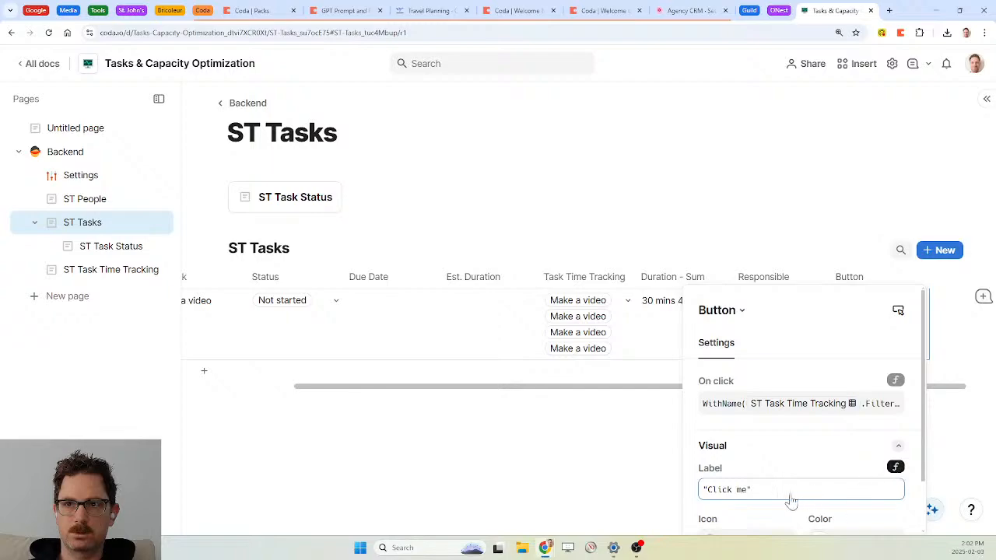
left_click(753, 491)
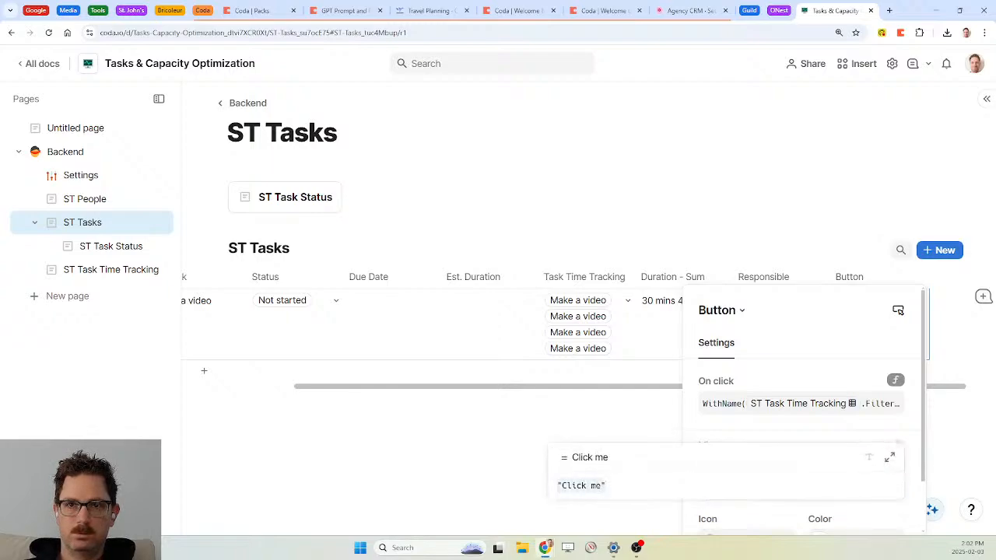
type("WithName(ST Task Time Tracking.Filter(Task=thisRow and Person=currentPerson and Active),active task ,")
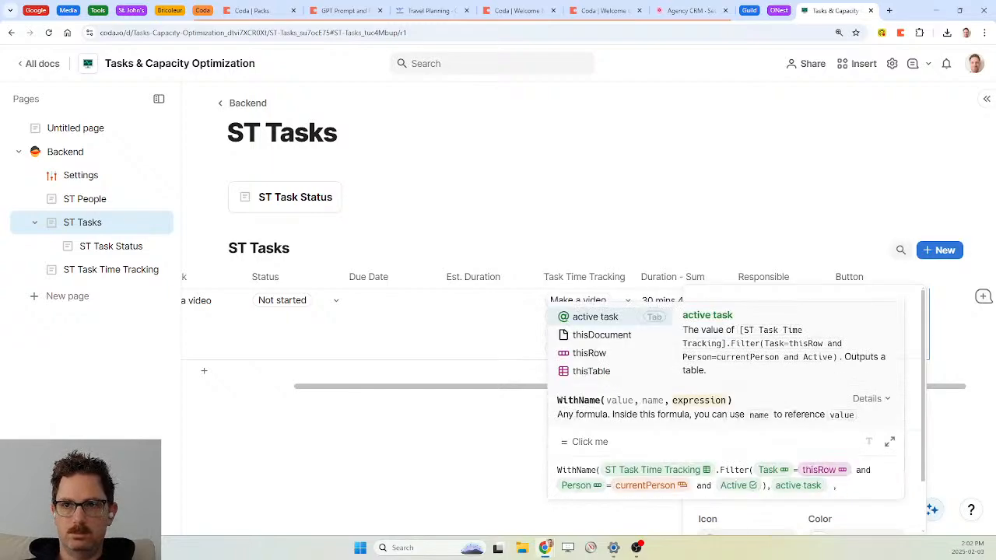
type(")")
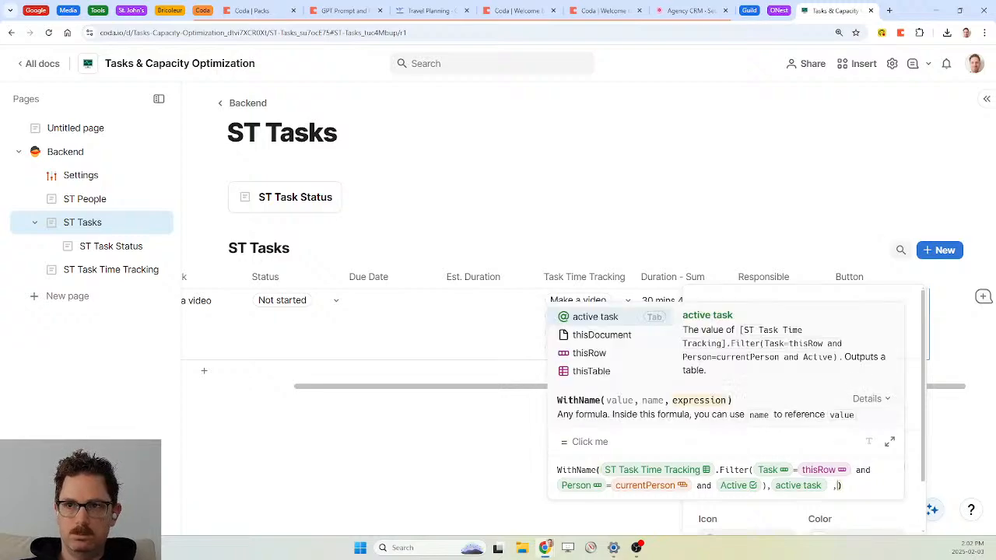
left_click(889, 441)
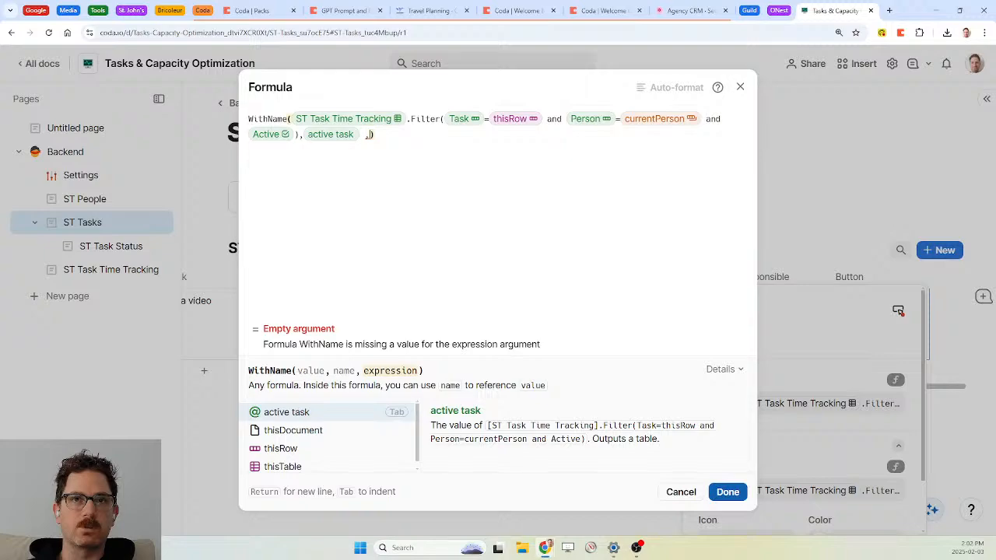
Add If(active task.Count()>0,"stop","start") on a new line inside WithName and save
key("Return")
key("Return")
key("Up")
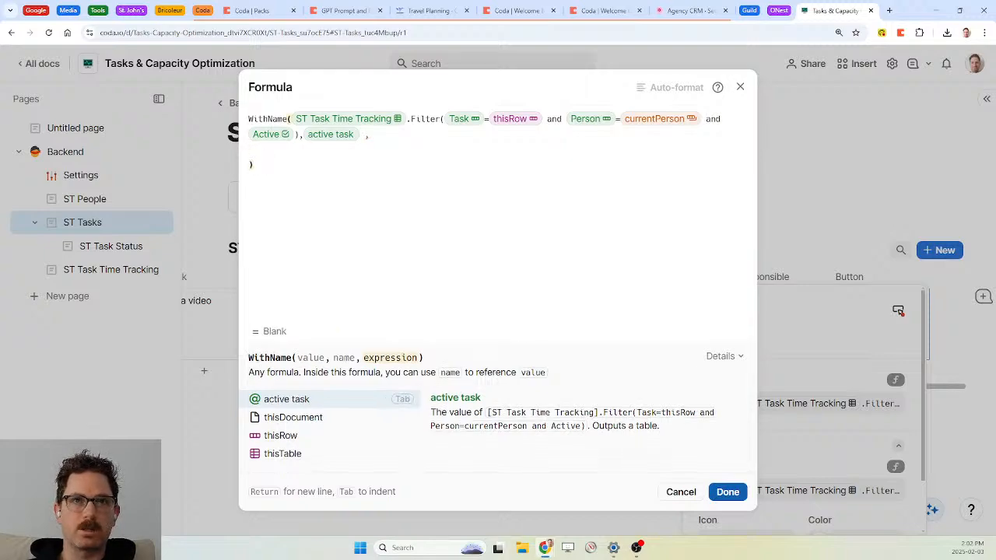
type("if(active task")
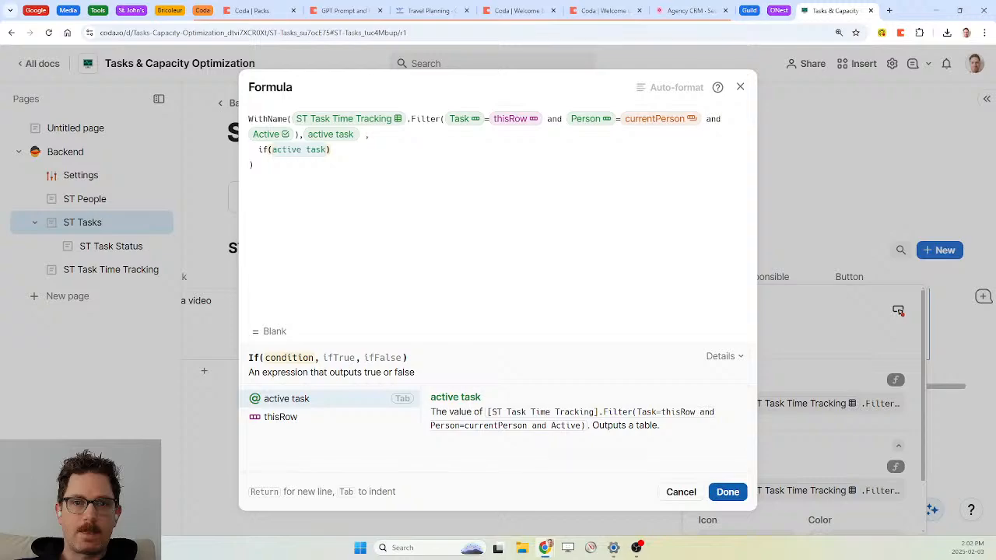
key("Tab")
type(".co")
key("Down")
key("Down")
key("Down")
key("Tab")
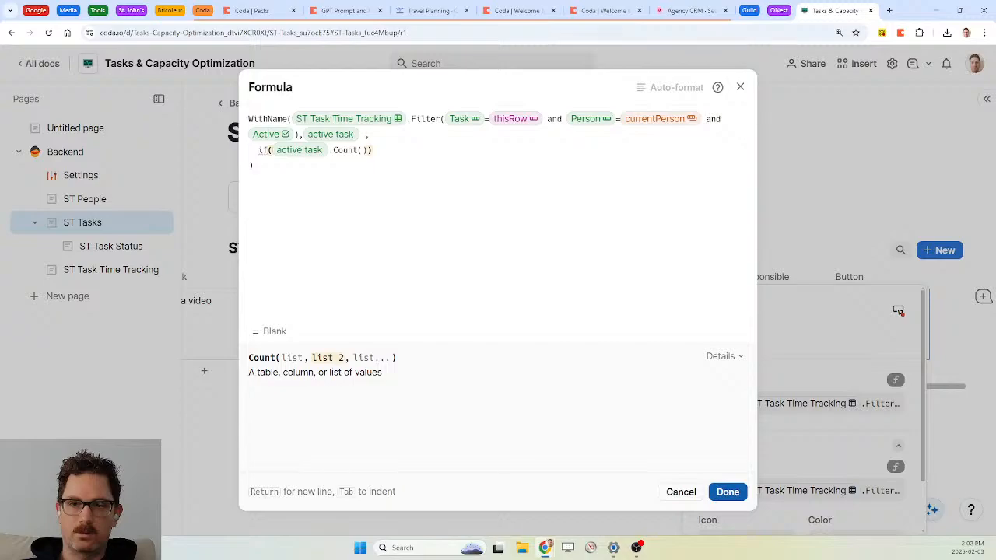
type(">0,")
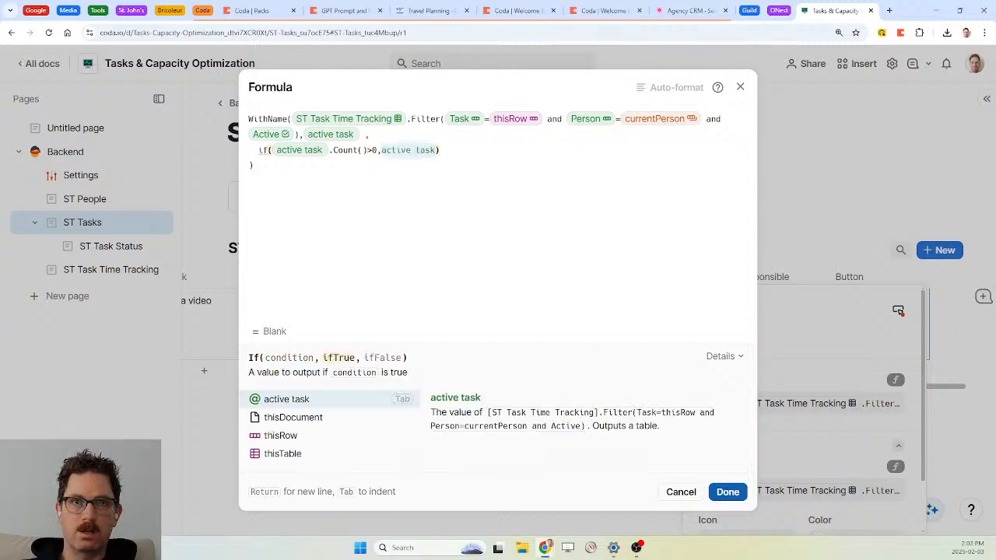
type("\"sto")
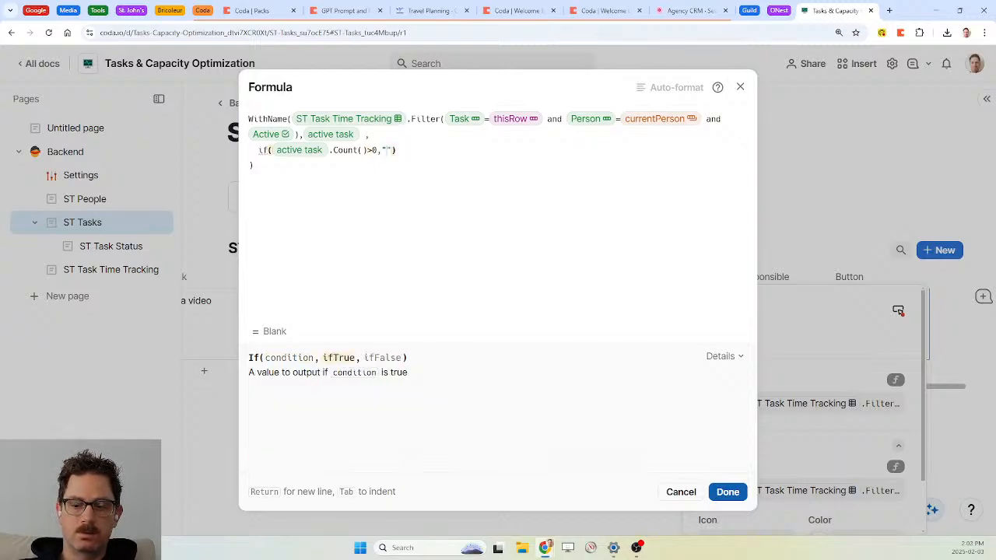
type("p\",\"start")
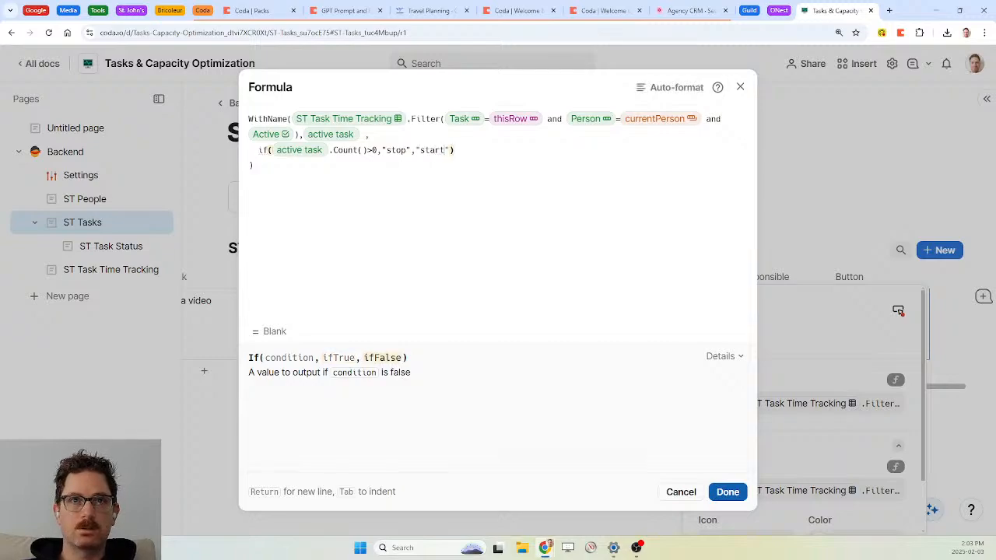
left_click(727, 492)
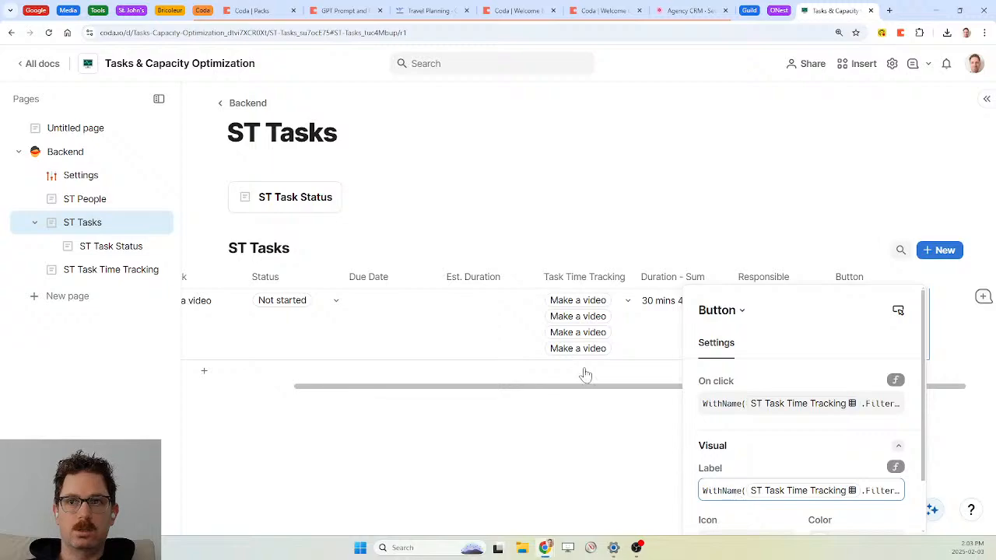
left_click(867, 279)
left_click(868, 280)
type("Timer")
key("Return")
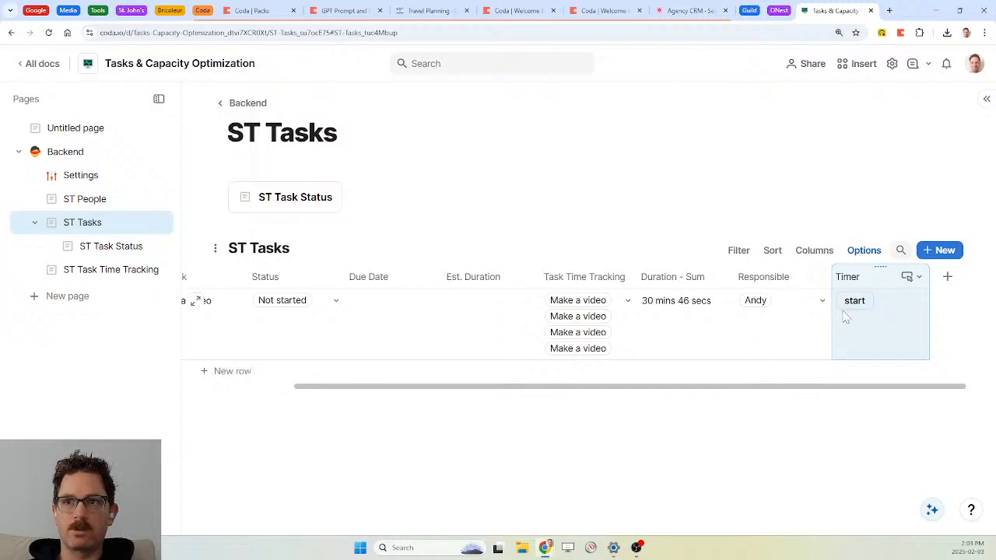
left_click(854, 301)
left_click(857, 305)
left_click(854, 312)
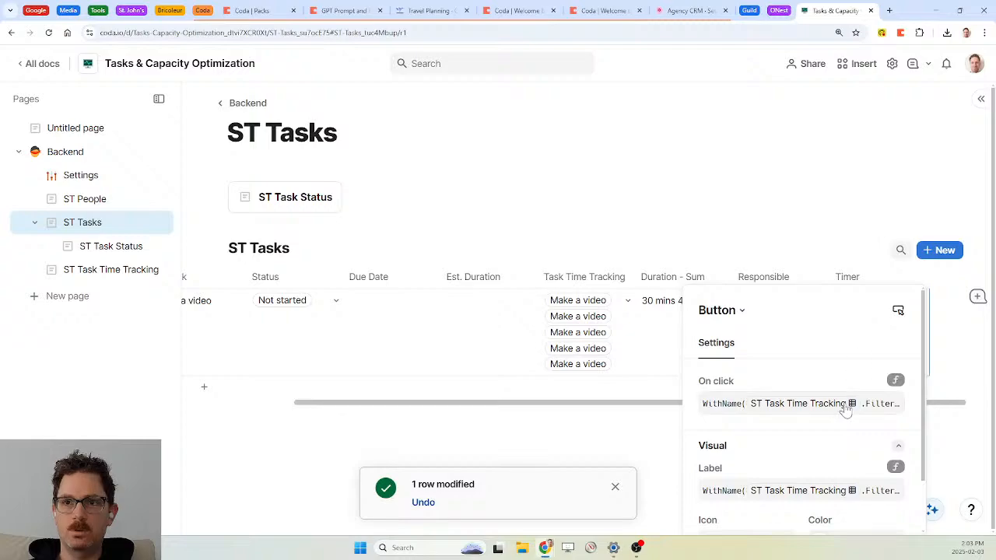
scroll(845, 411, "down", 1)
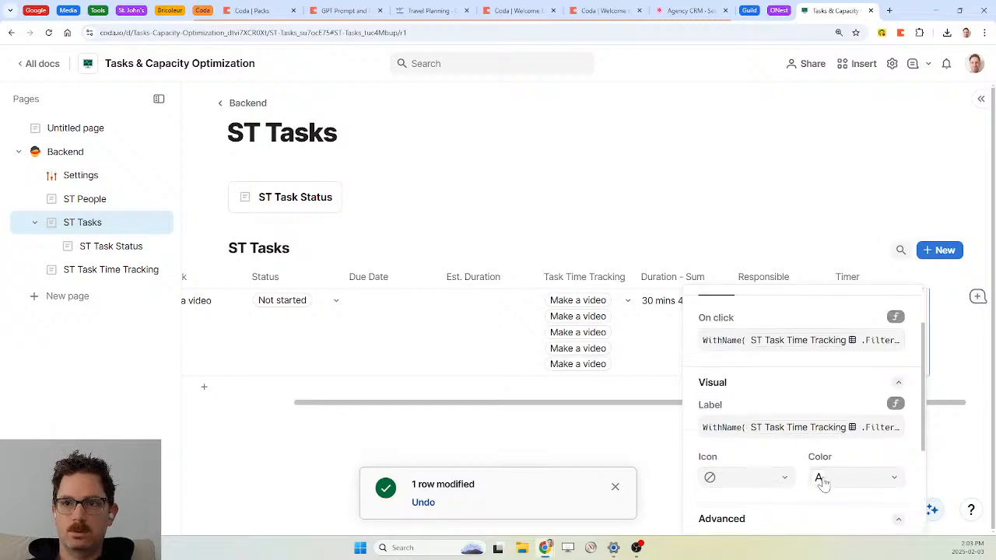
scroll(823, 481, "down", 2)
left_click(776, 516)
left_click(756, 495)
left_click(614, 487)
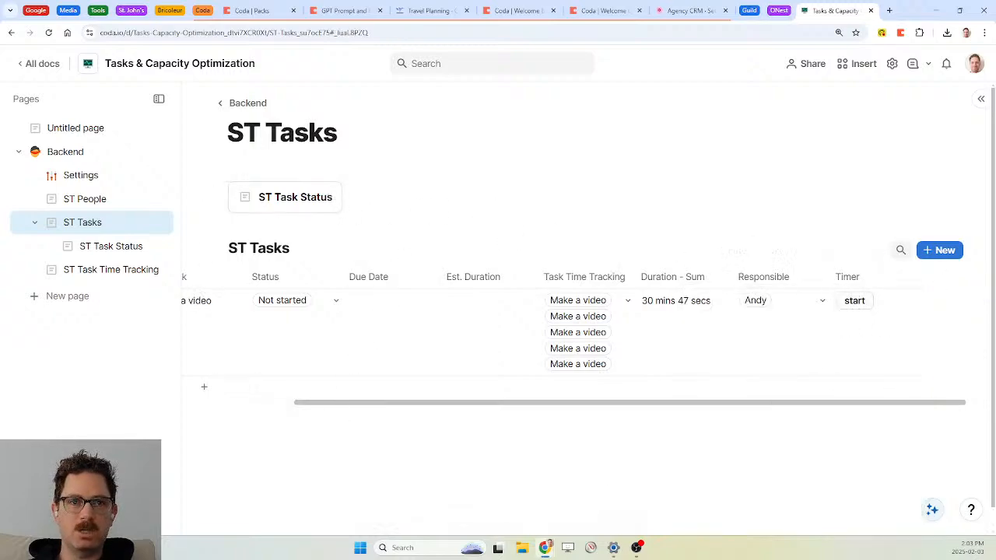
Insert a play emoji on a new line below the ST Tasks table using /emoji
left_click(228, 445)
type("/emoji")
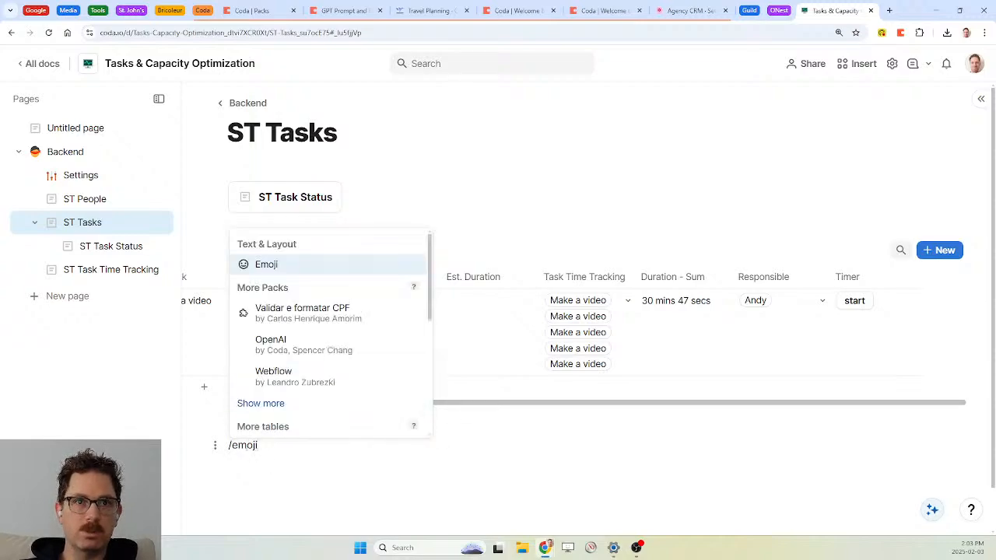
key("Return")
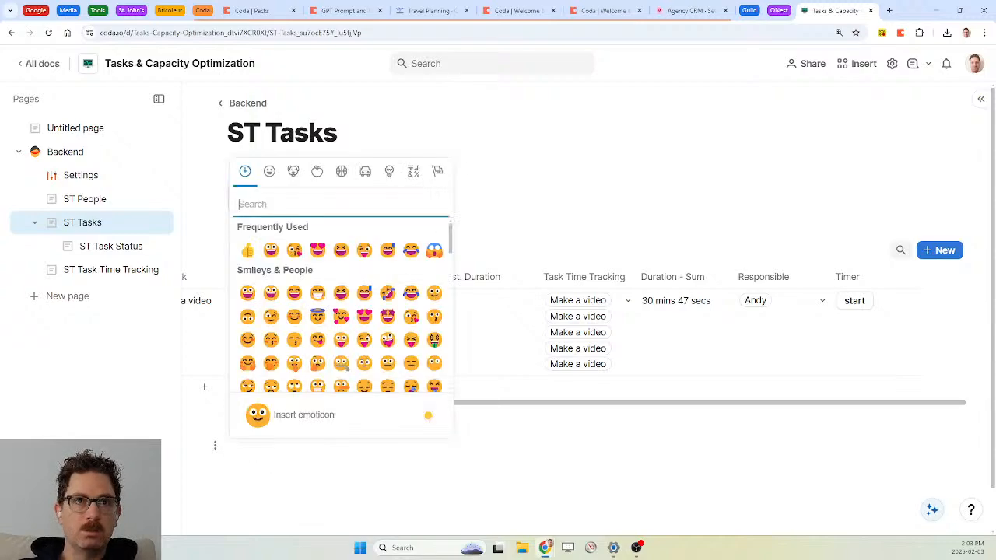
type("star")
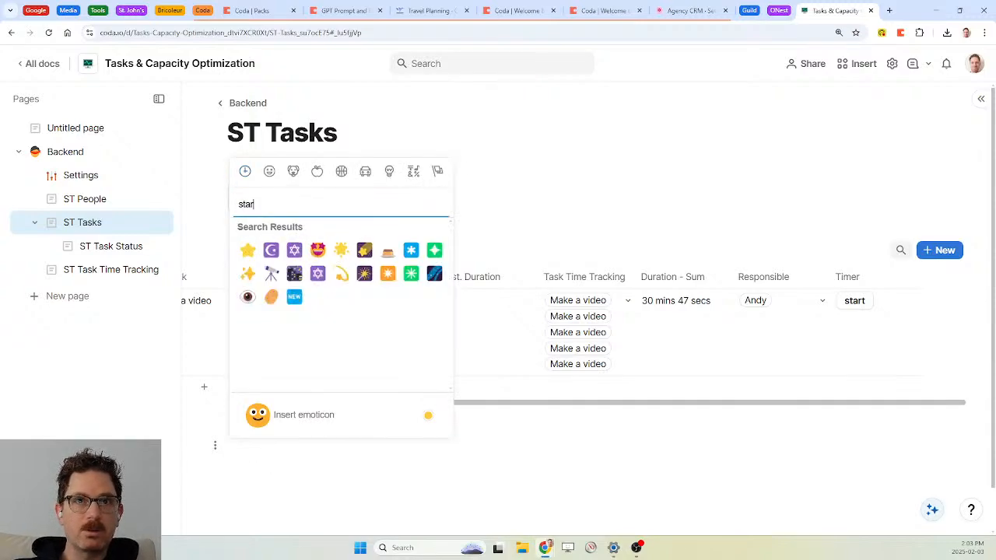
type("t")
key("BackSpace")
key("BackSpace")
key("BackSpace")
key("BackSpace")
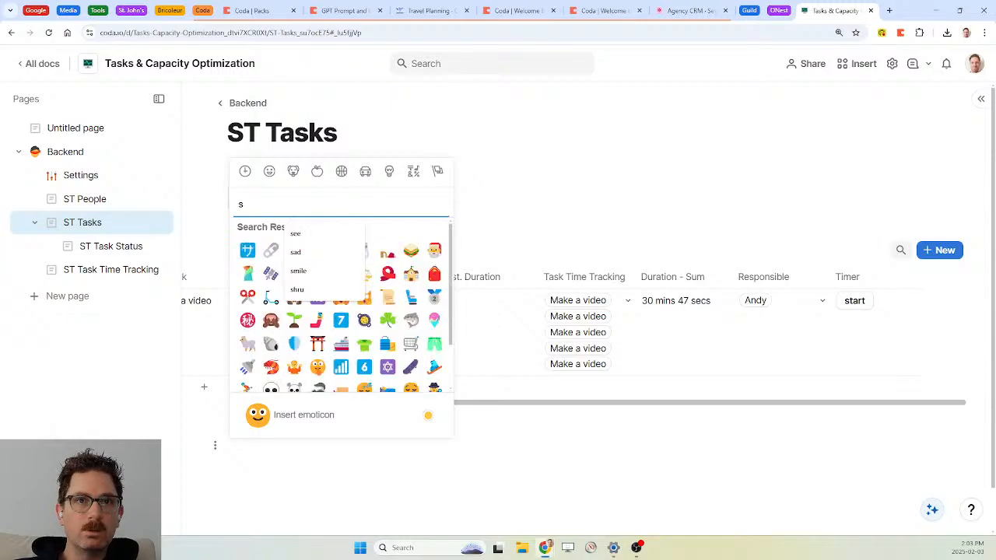
key("BackSpace")
type("go")
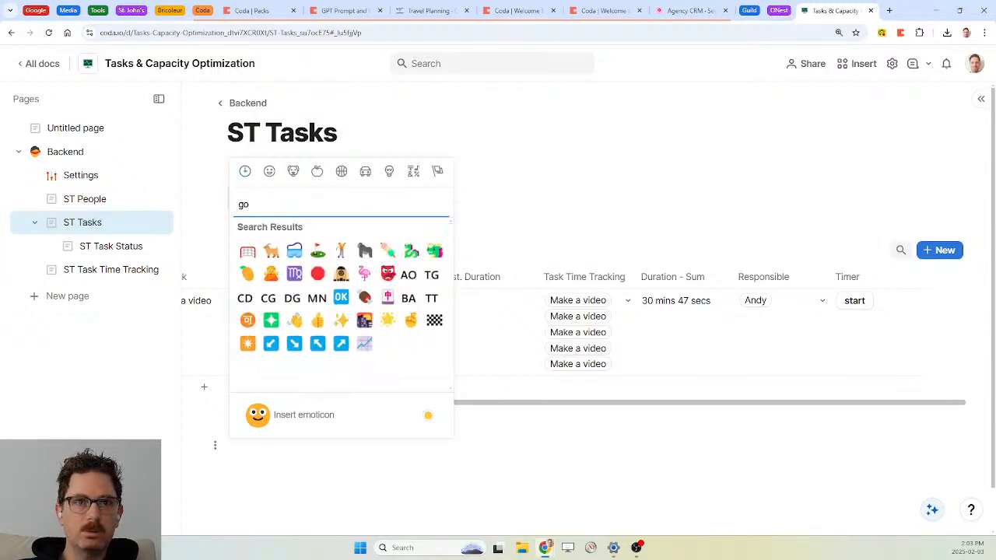
key("BackSpace")
type("play")
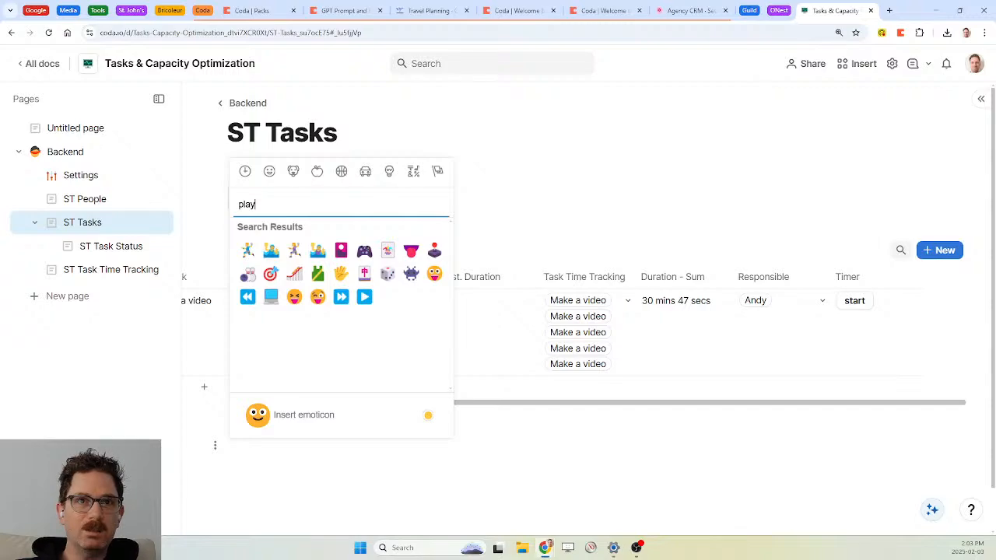
left_click(364, 298)
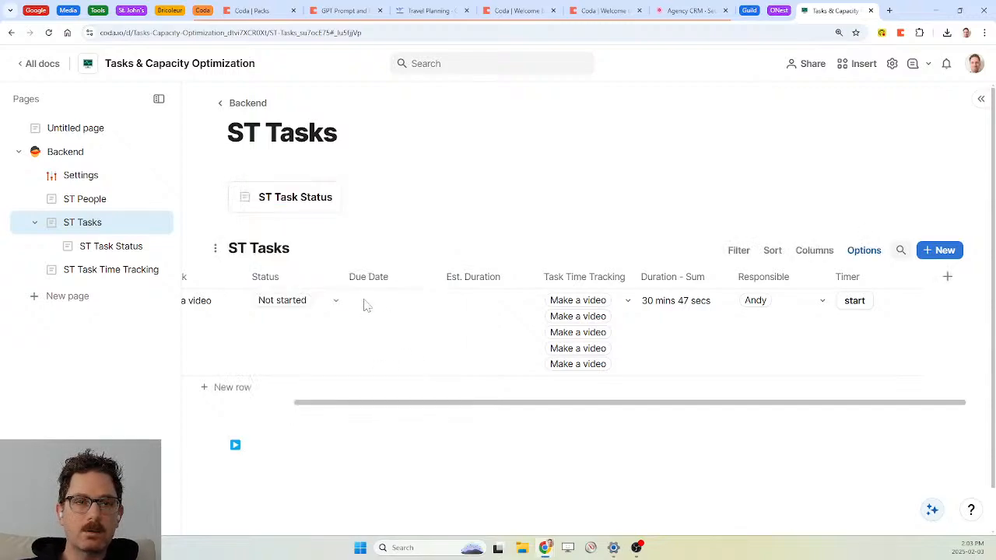
Add a no-entry emoji beside the play emoji, then cut both to the clipboard
type("/emoj")
key("BackSpace")
key("BackSpace")
key("BackSpace")
key("BackSpace")
key("BackSpace")
key("Return")
type("emoji")
key("BackSpace")
key("BackSpace")
key("BackSpace")
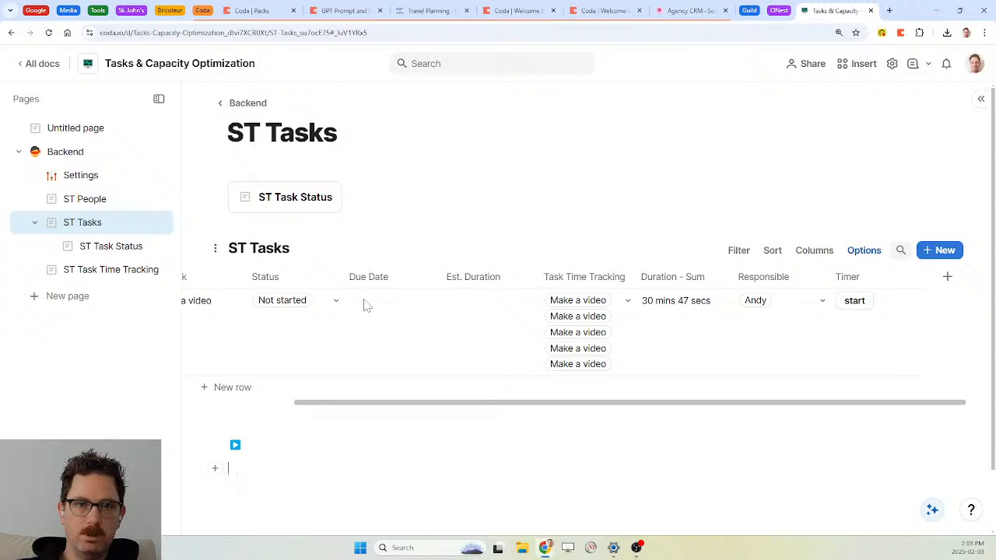
type("/emoj")
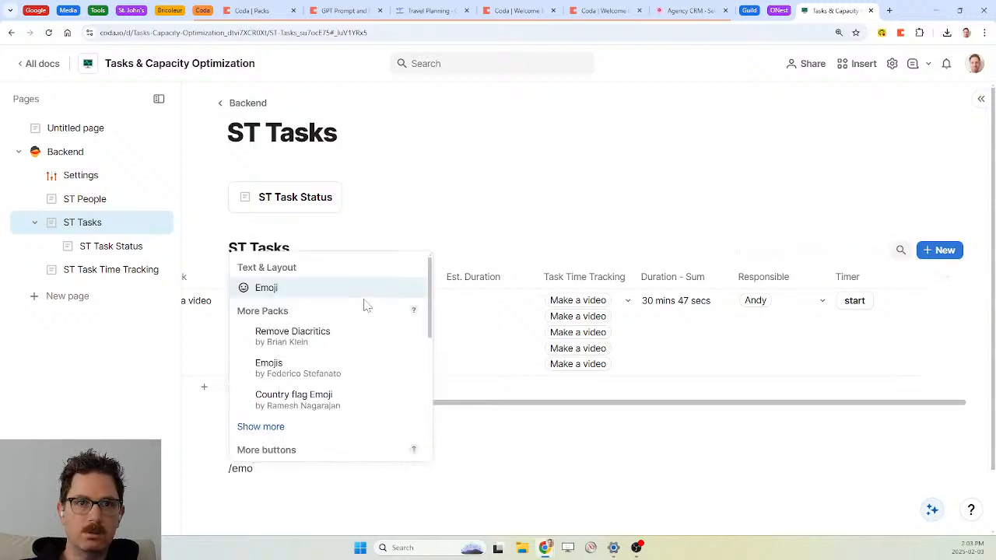
key("Return")
type("stop")
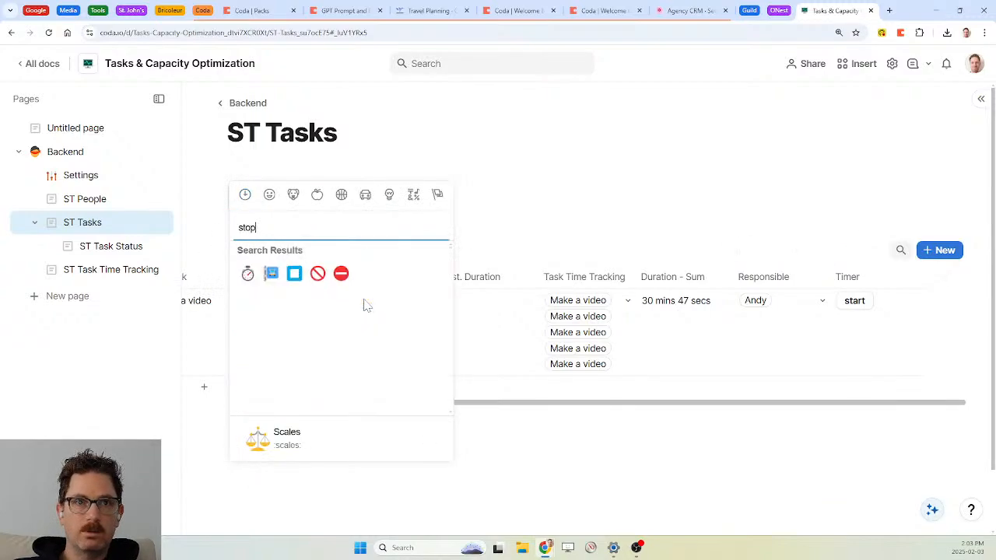
left_click(340, 274)
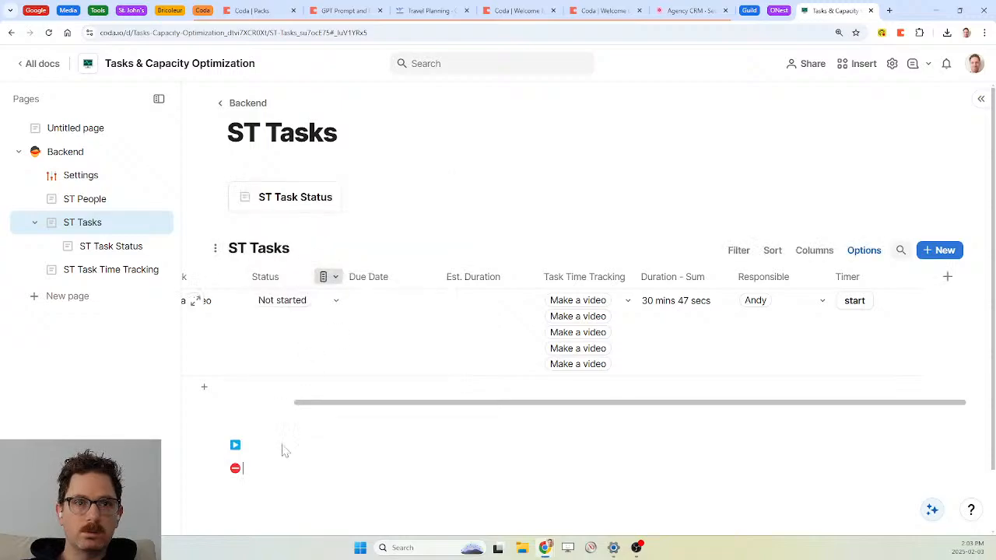
key("BackSpace")
key("shift+Home")
key("BackSpace")
In the Timer button label formula, prefix "stop" with the no-entry emoji and "start" with the play emoji
left_click(855, 305)
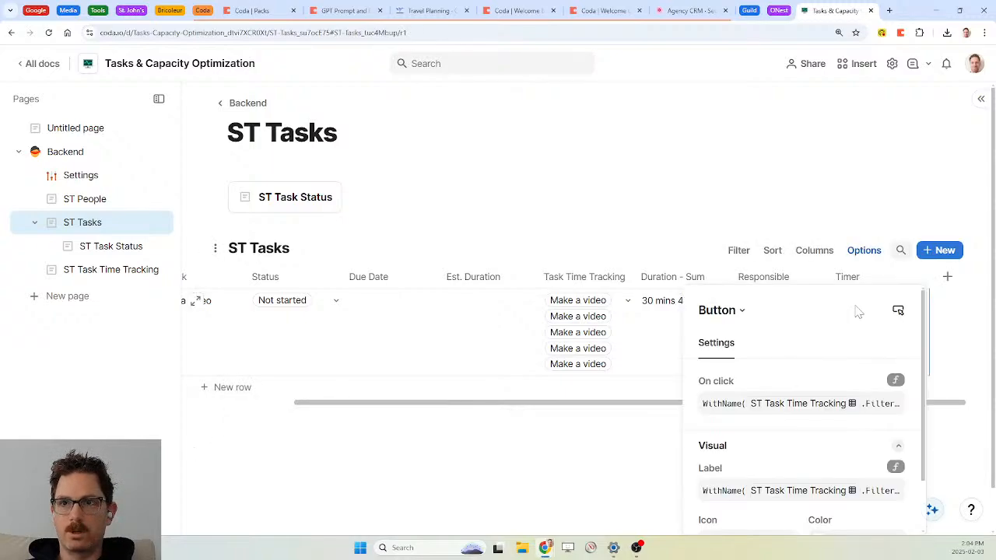
left_click(739, 491)
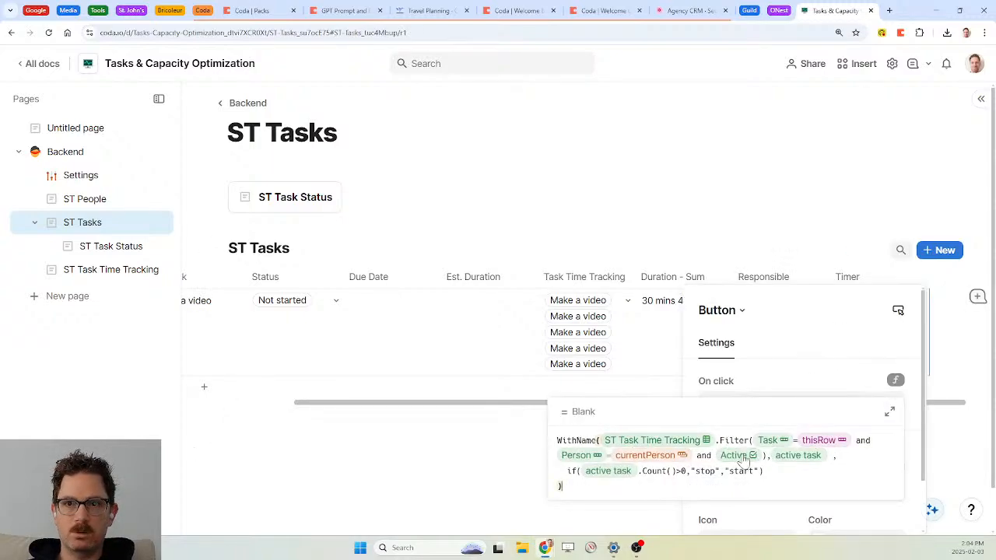
left_click(695, 472)
type("⏹⛔")
key("BackSpace")
left_click(773, 471)
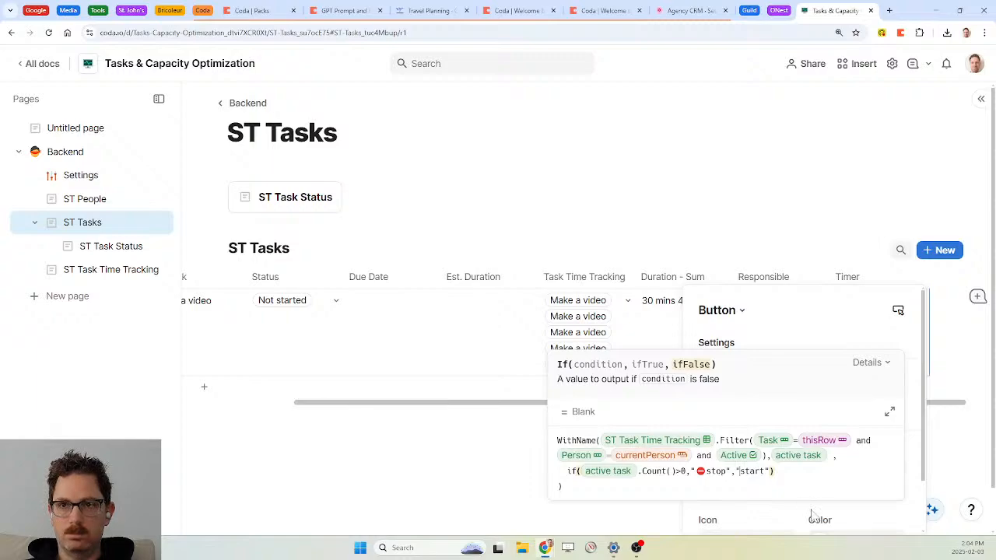
type("▶️")
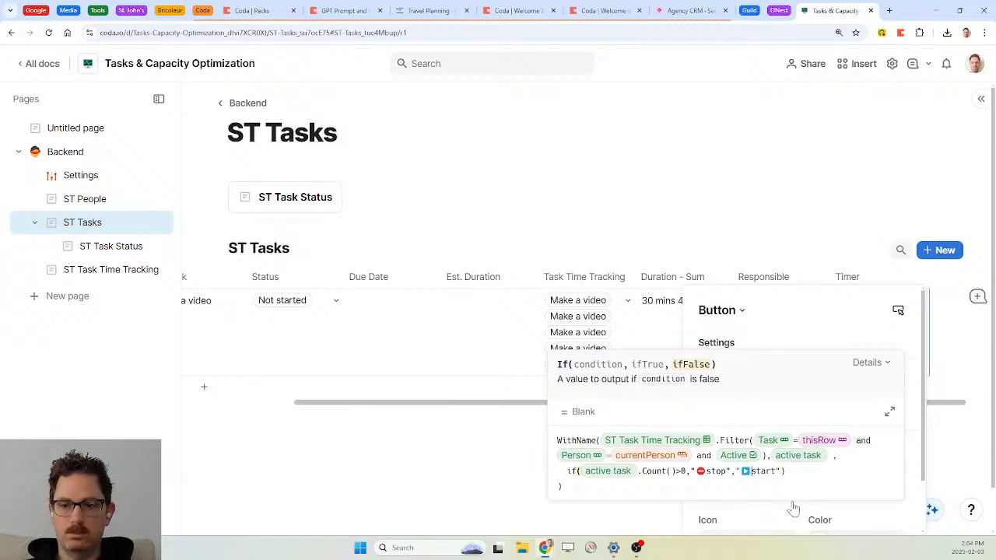
left_click(711, 471)
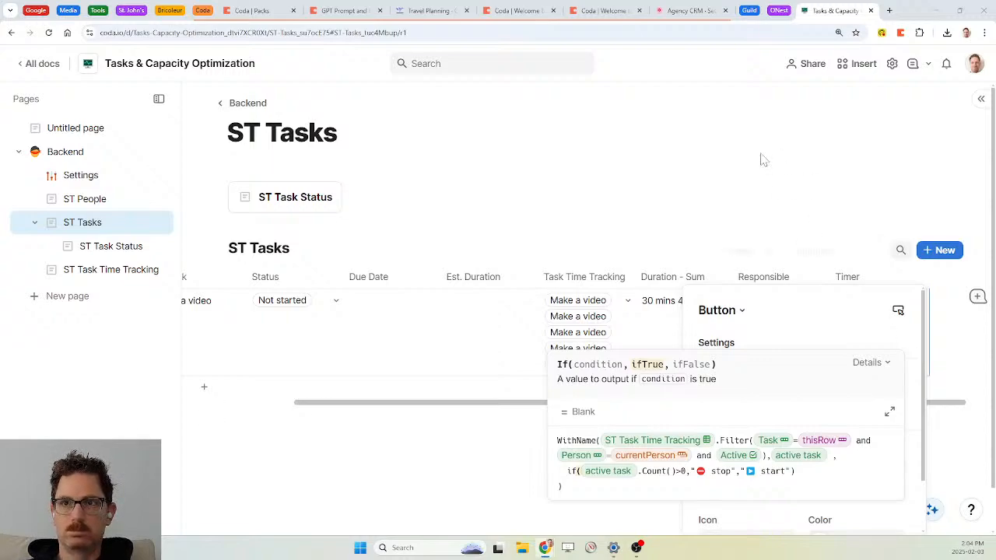
left_click(869, 278)
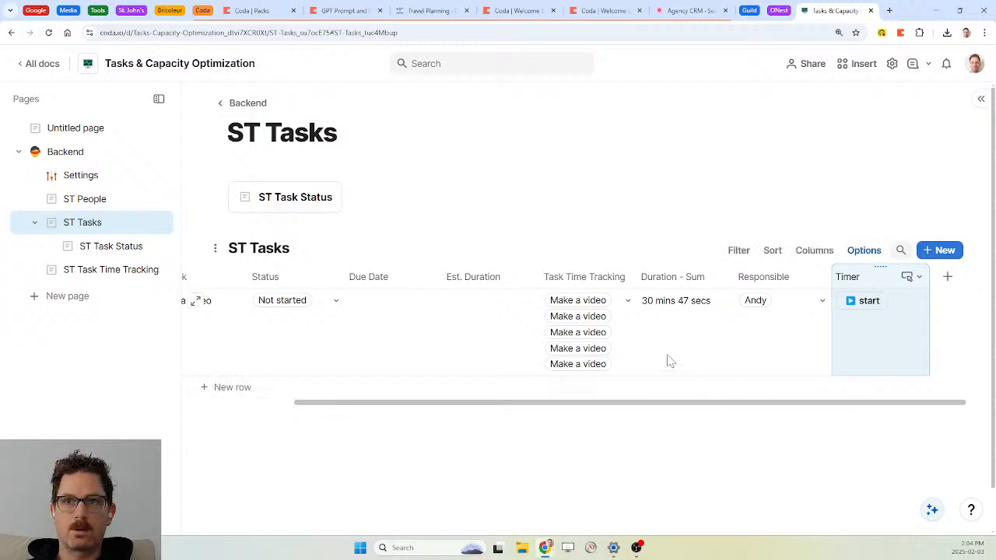
scroll(529, 324, "left", 2)
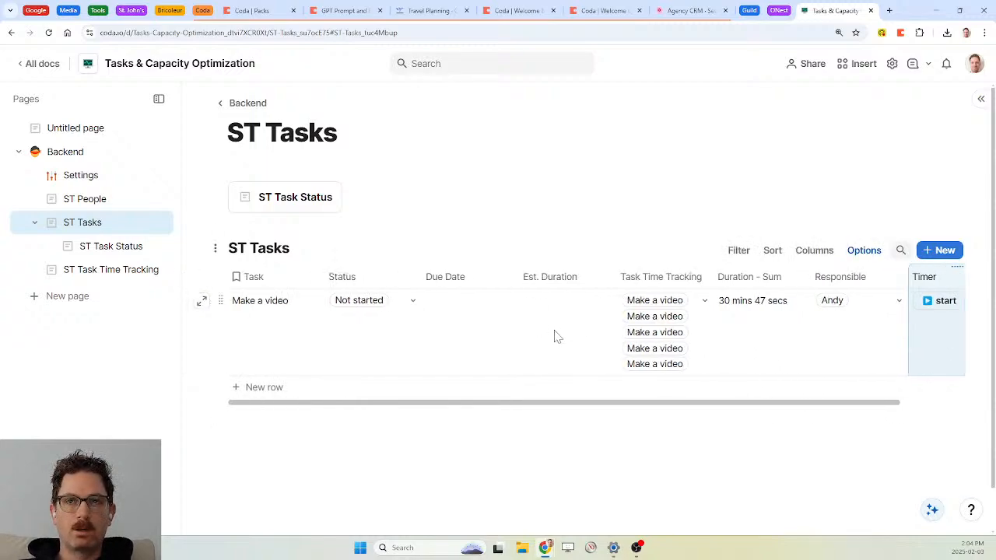
Rename Duration - Sum to Actual Duration Timer and add a Duration column after it named Actual Duration Override
left_click(747, 278)
type("Actua")
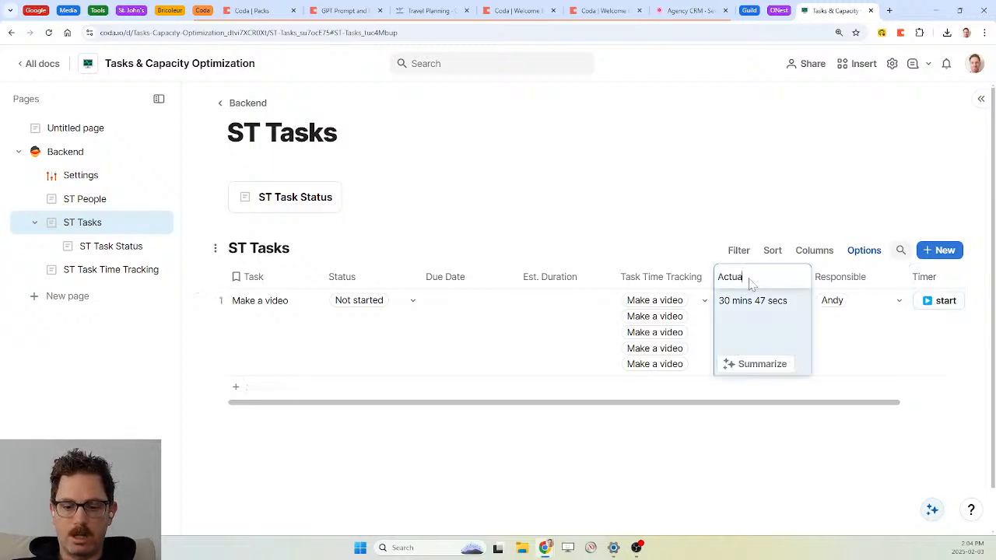
type("l Duration Timer")
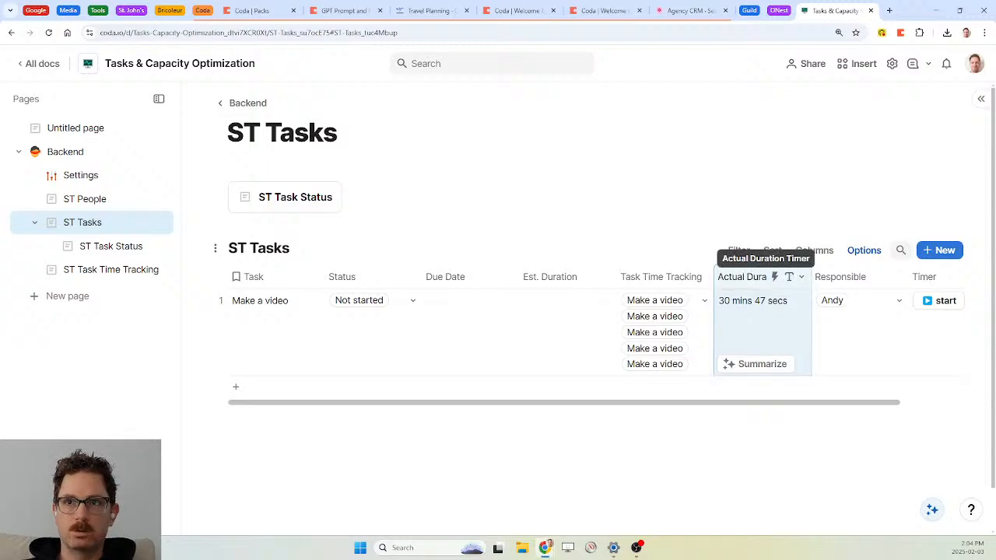
right_click(743, 280)
mouse_move(818, 458)
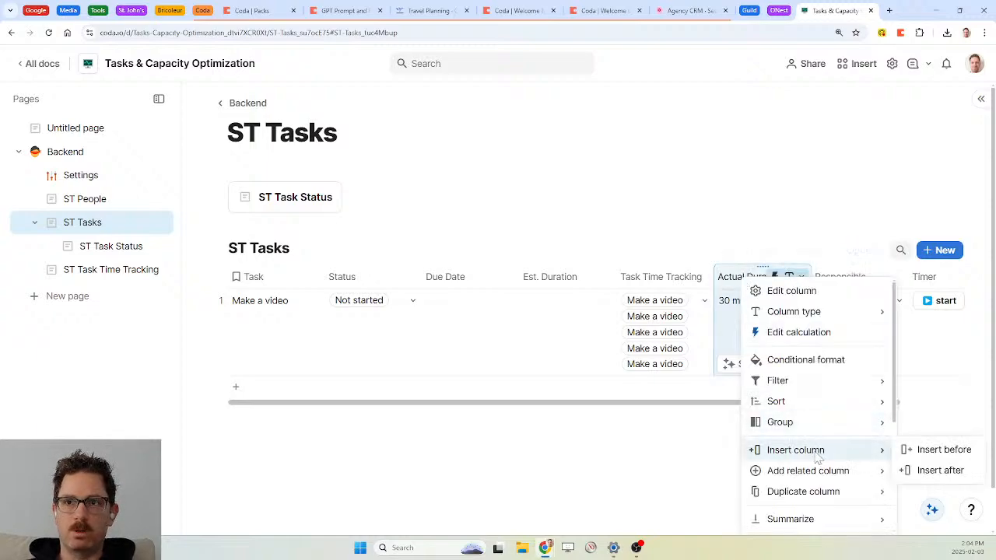
mouse_move(815, 479)
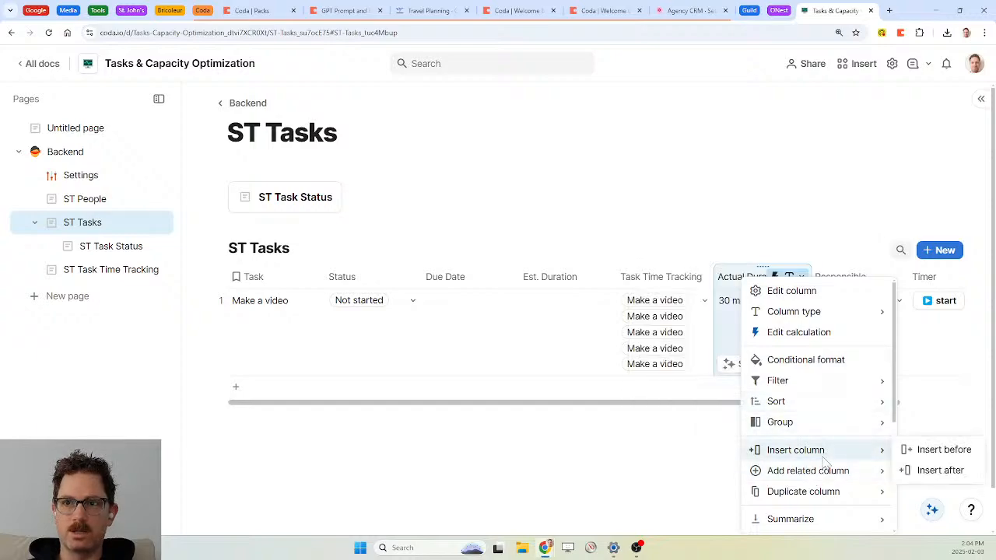
left_click(942, 471)
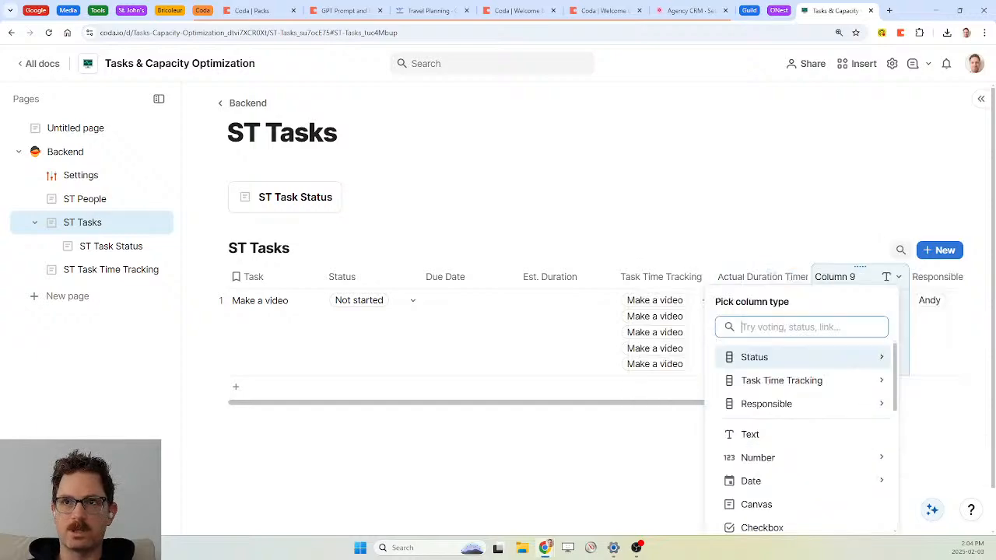
type("dur")
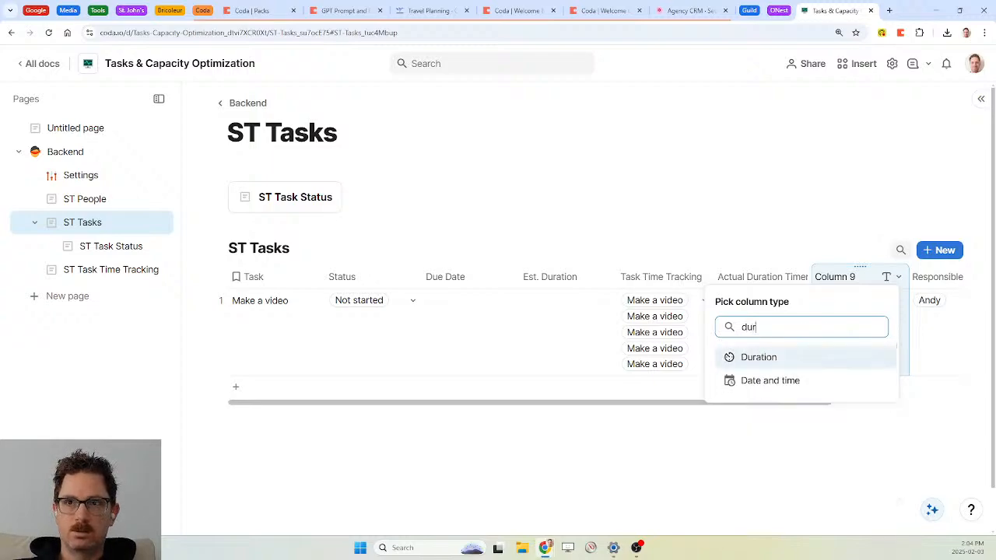
key("Return")
type("A")
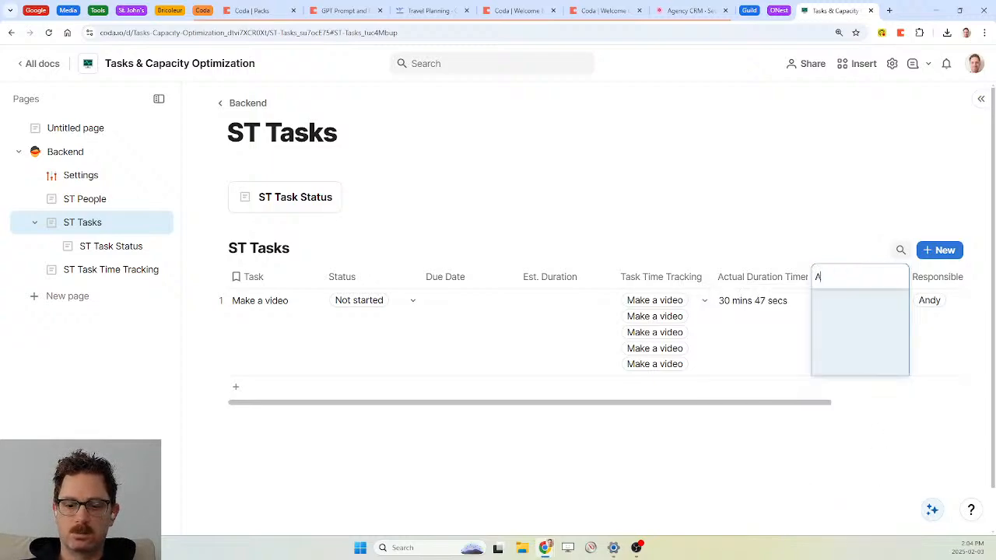
type("ctial")
key("BackSpace")
type("ual Duration Override")
key("Return")
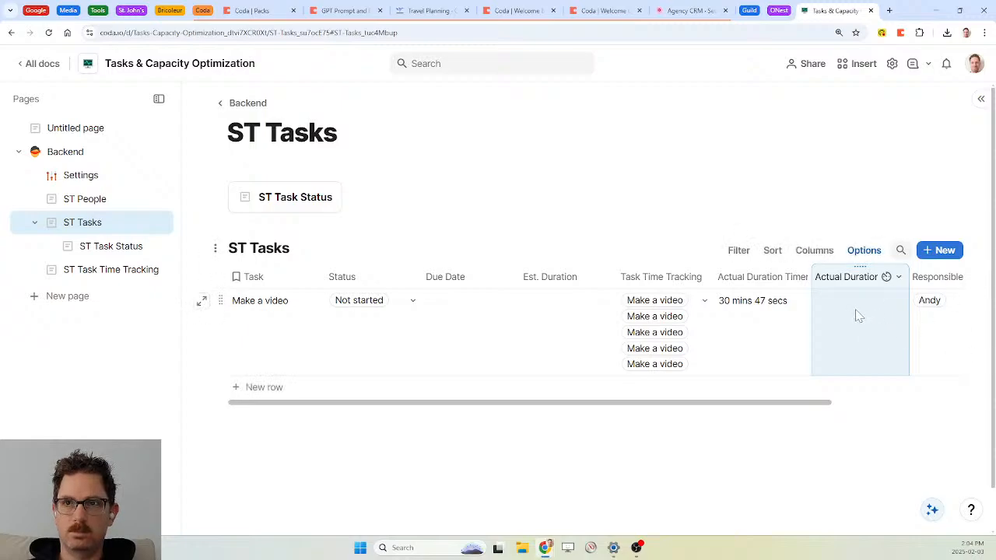
Rename the Actual Duration Override column to Actual Duration Manual
scroll(855, 316, "right", 2)
scroll(859, 316, "right", 1)
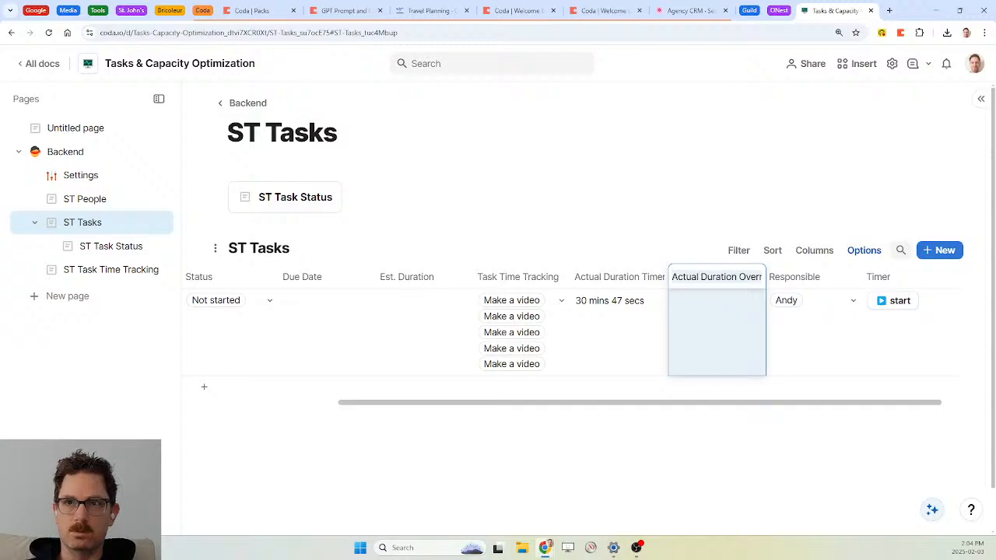
left_click(751, 277)
key("BackSpace")
key("BackSpace")
key("BackSpace")
key("BackSpace")
key("BackSpace")
key("BackSpace")
key("BackSpace")
key("BackSpace")
type("Manual")
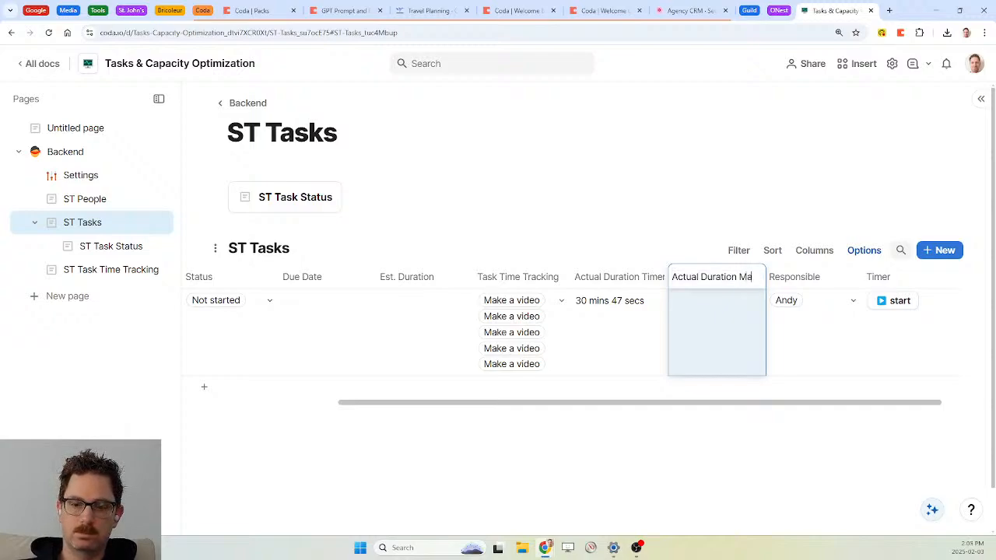
key("Return")
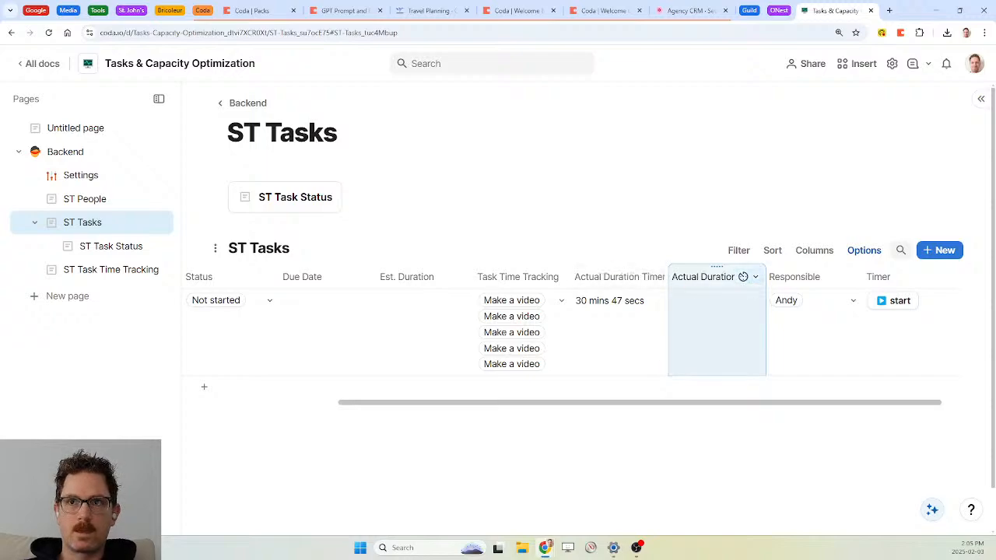
left_click(754, 277)
Add a Duration column named Actual Duration after Actual Duration Manual
mouse_move(766, 430)
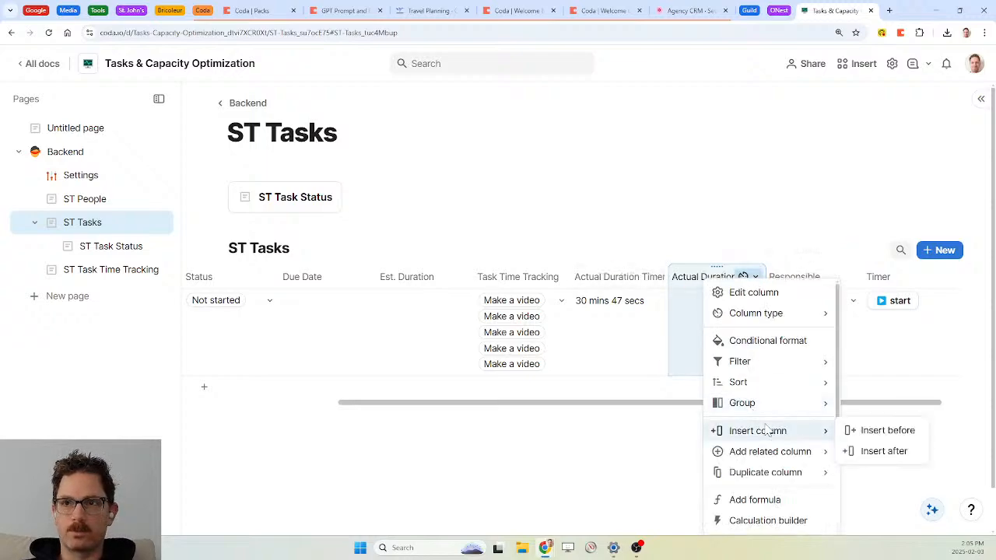
left_click(884, 451)
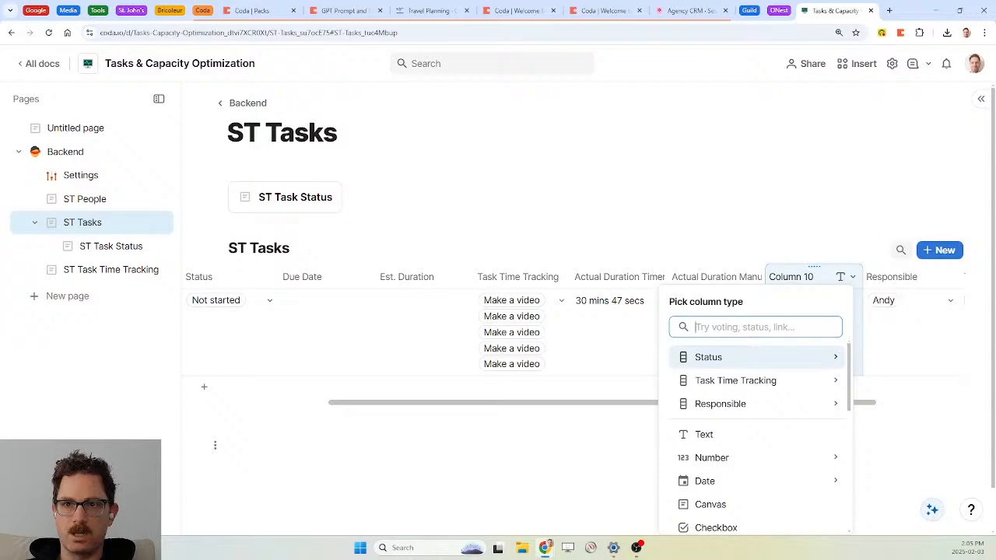
type("dur")
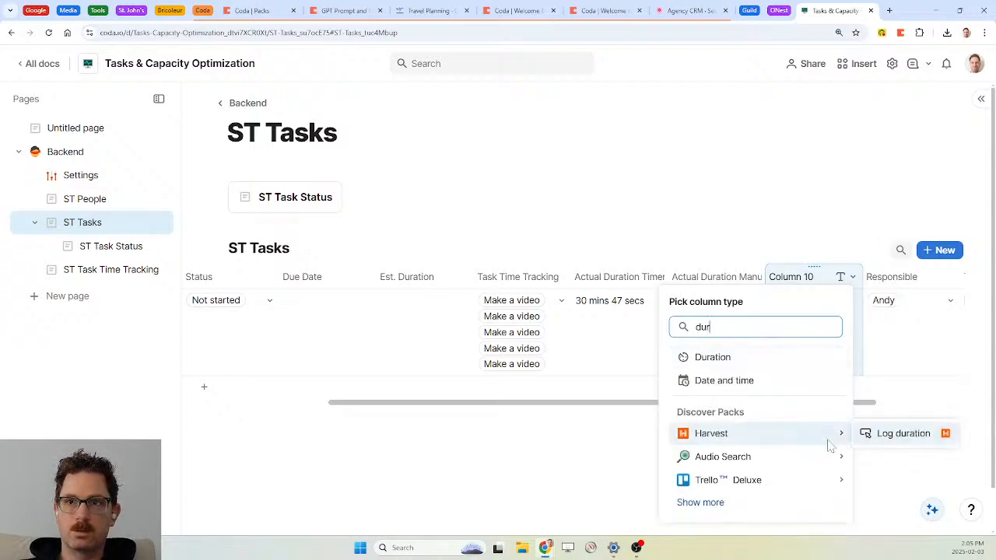
left_click(717, 357)
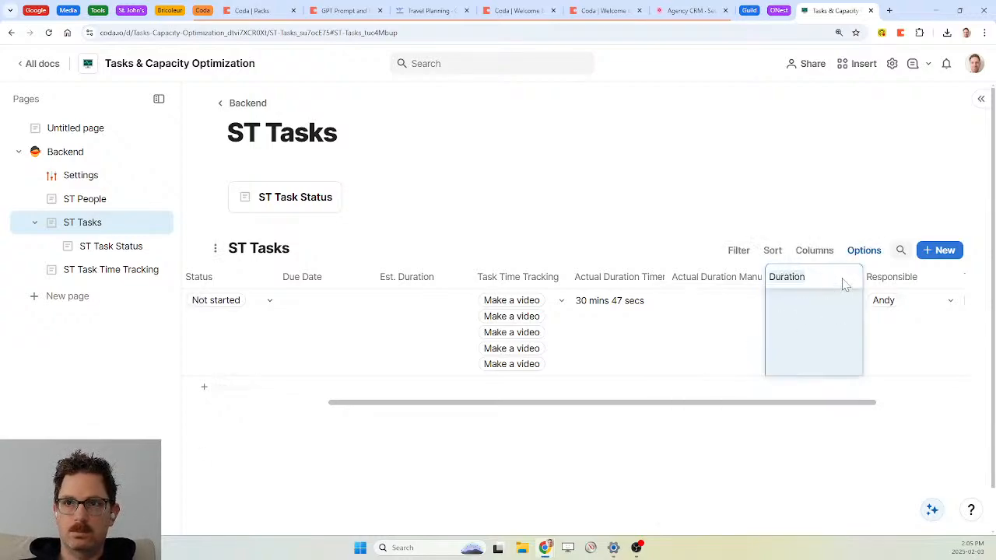
type("Actual Duration")
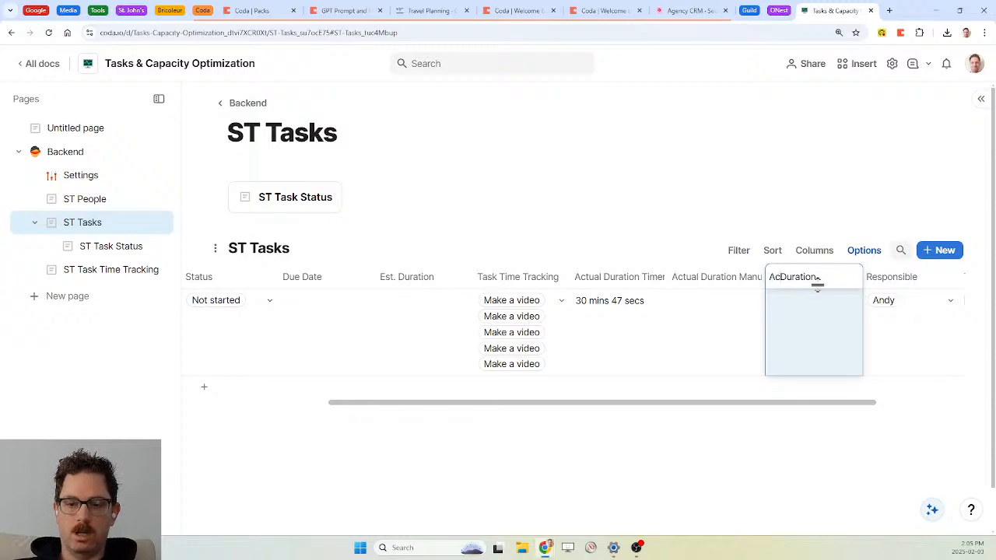
key("Return")
Give Actual Duration the formula If(Actual Duration Manual.IsNotBlank(), Actual Duration Manual, Actual Duration Timer)
left_click(840, 278)
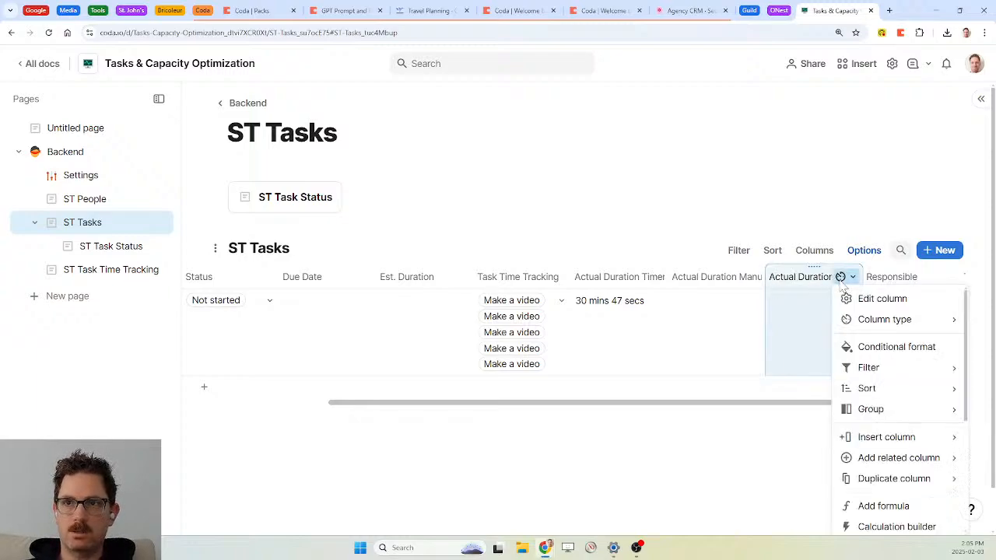
left_click(885, 506)
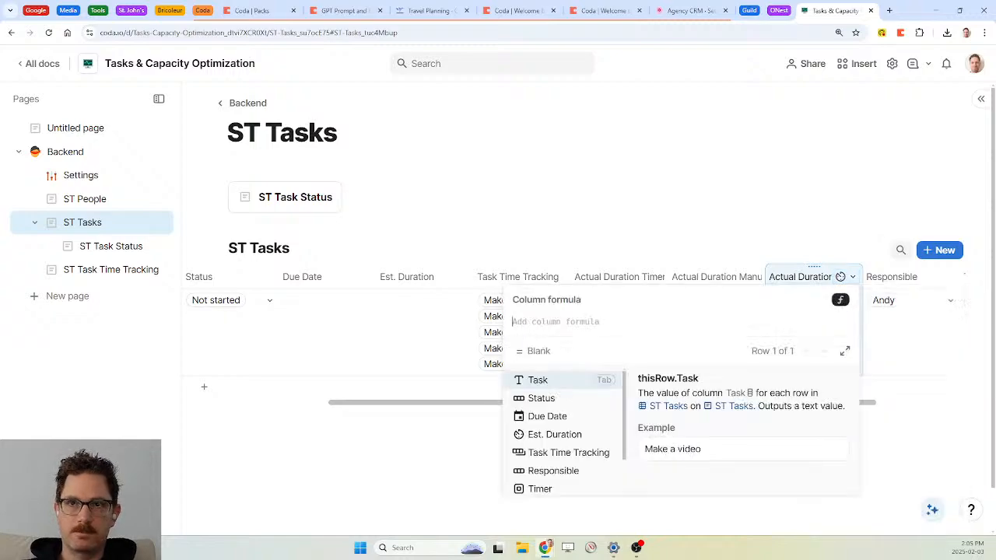
type("if(actual")
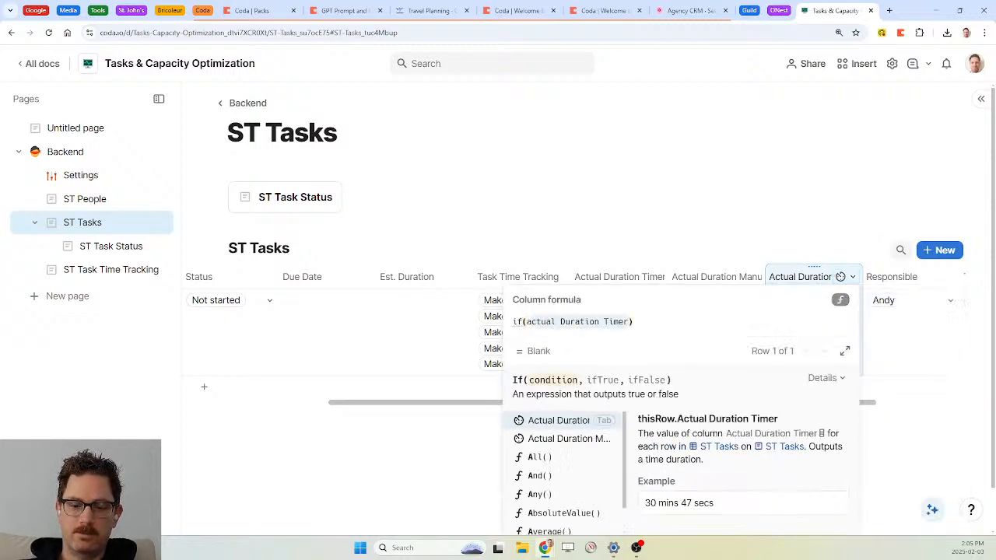
key("Down")
key("Tab")
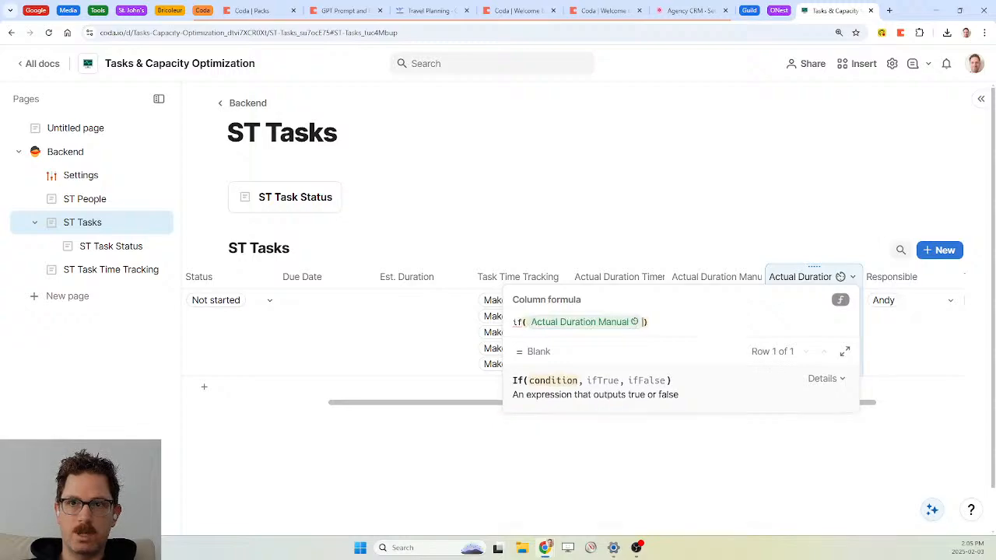
type(".isnotBlank(")
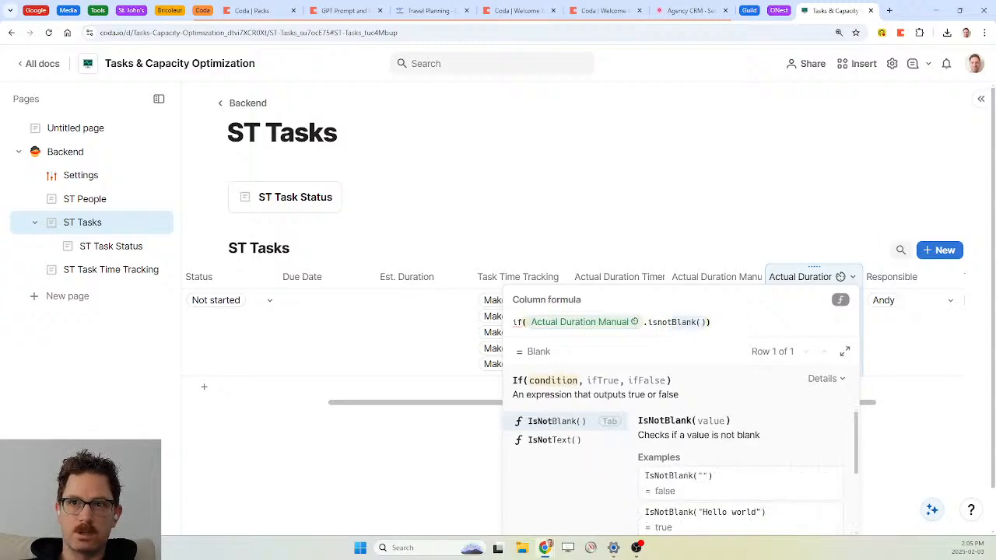
key("Tab")
type(",actual")
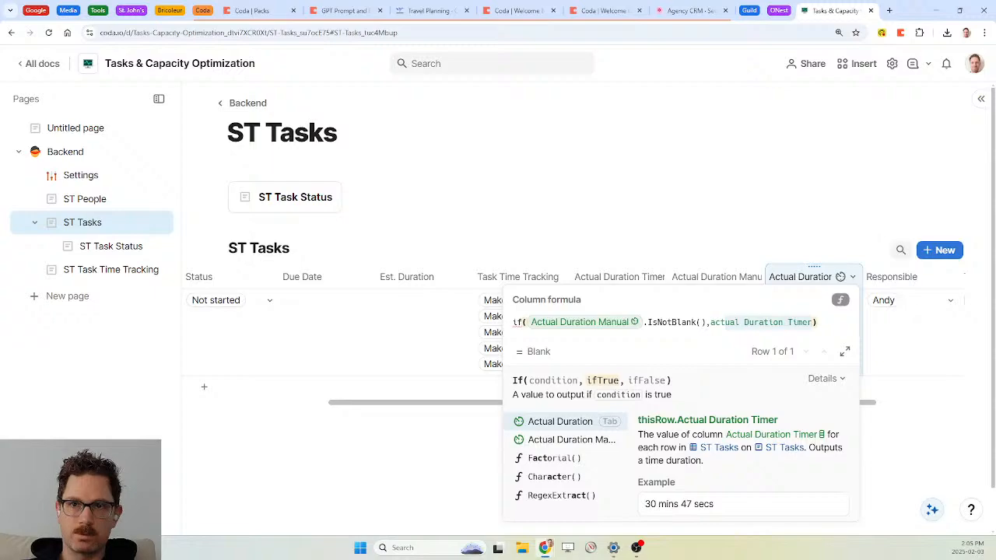
key("Down")
key("Tab")
type(",actual")
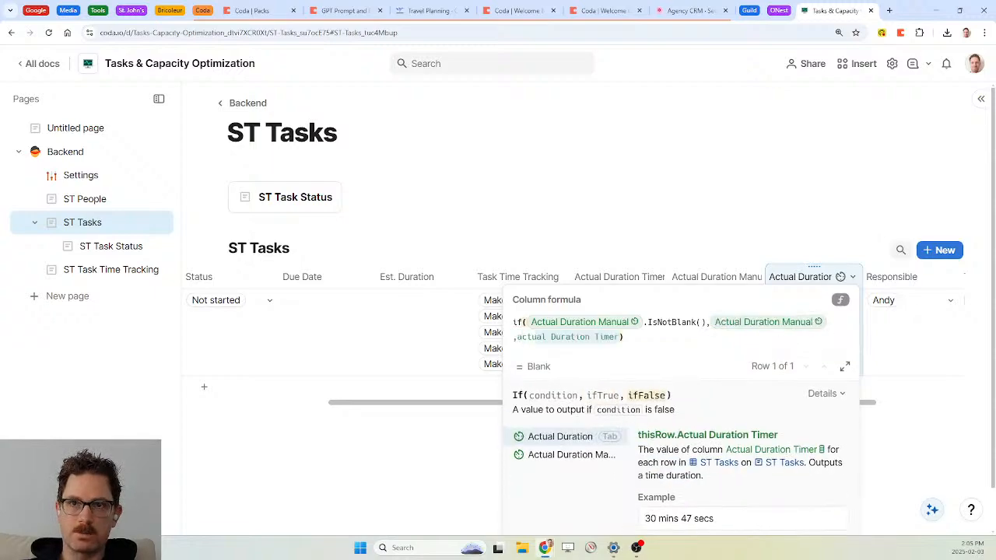
key("Tab")
key("Return")
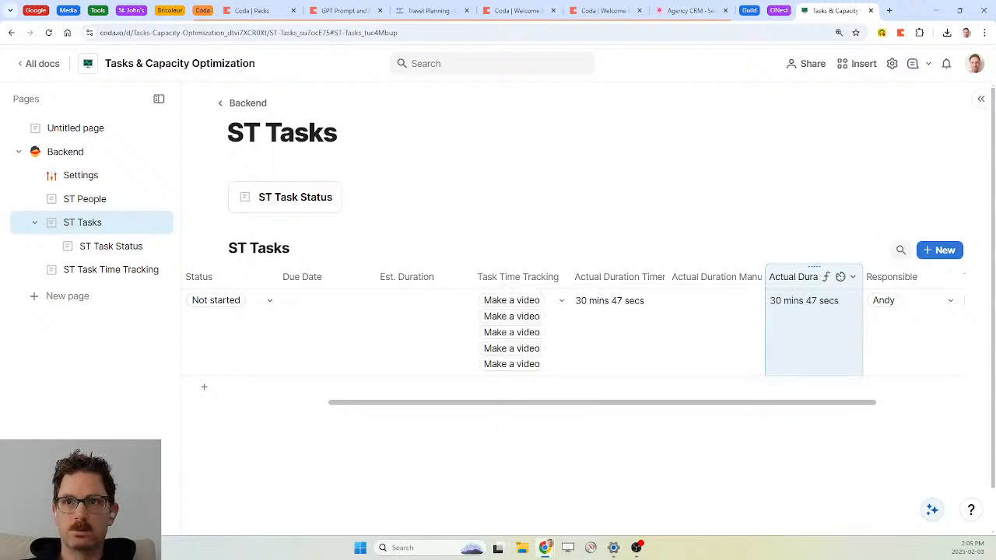
left_click(710, 330)
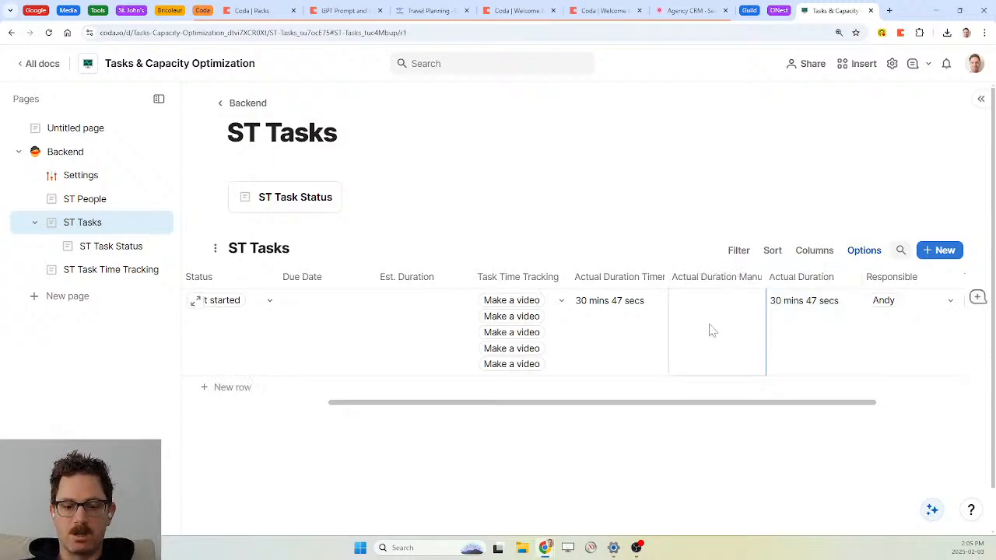
type("1 hr")
key("Return")
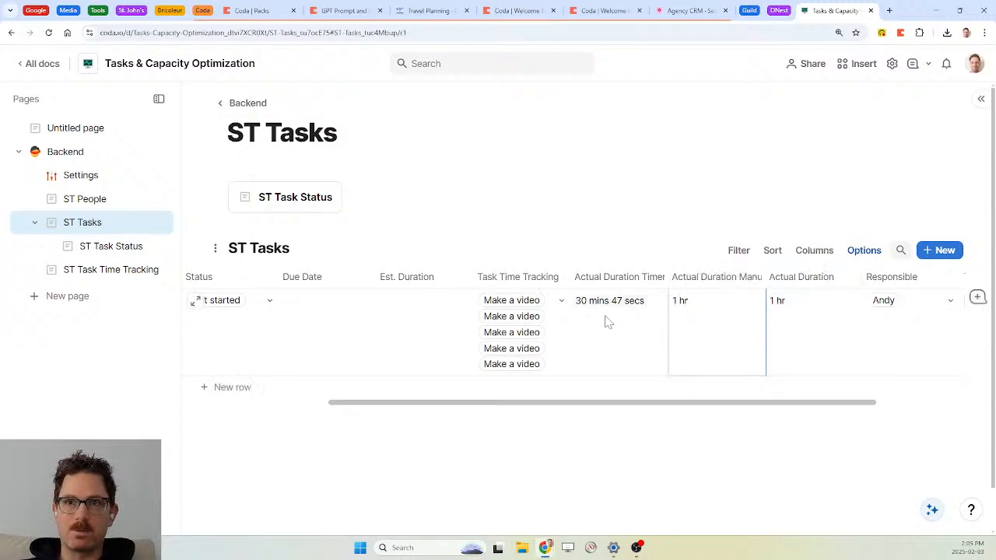
left_click(627, 352)
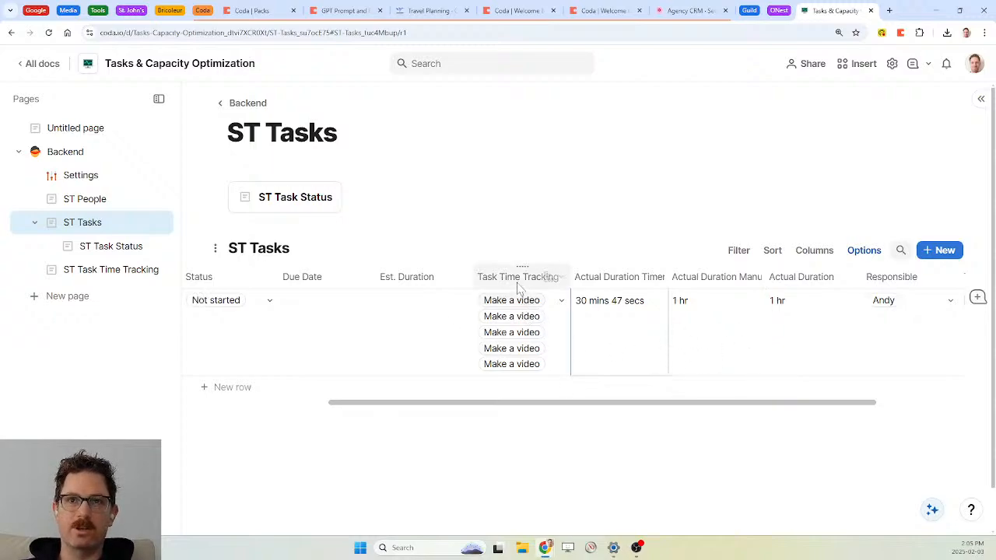
left_click(717, 366)
key("Delete")
scroll(644, 357, "left", 3)
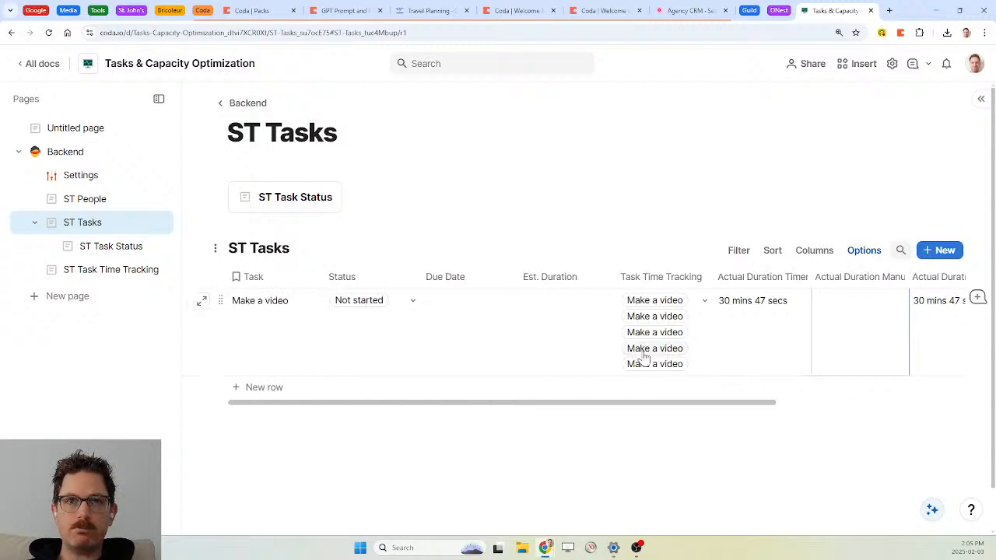
scroll(644, 357, "right", 5)
scroll(644, 357, "left", 3)
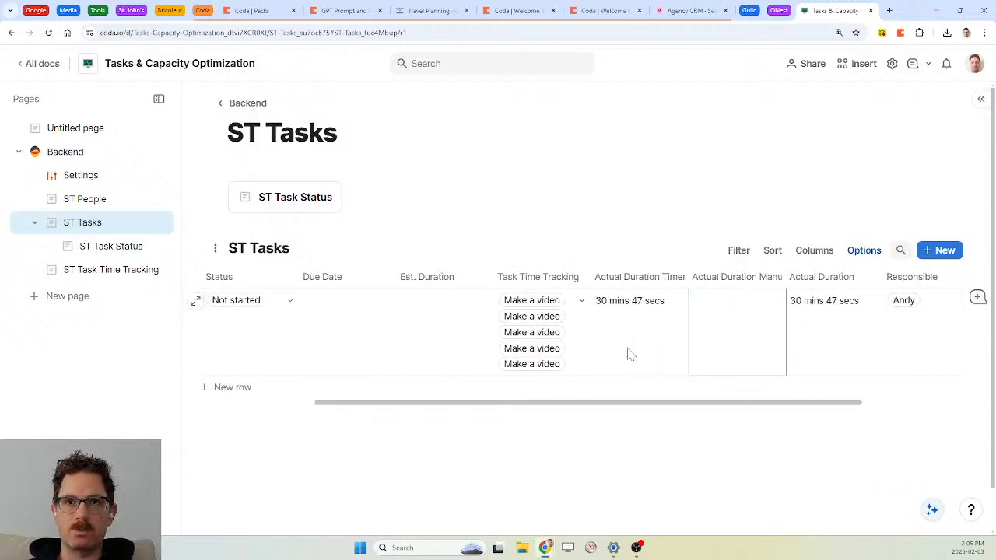
scroll(627, 351, "left", 4)
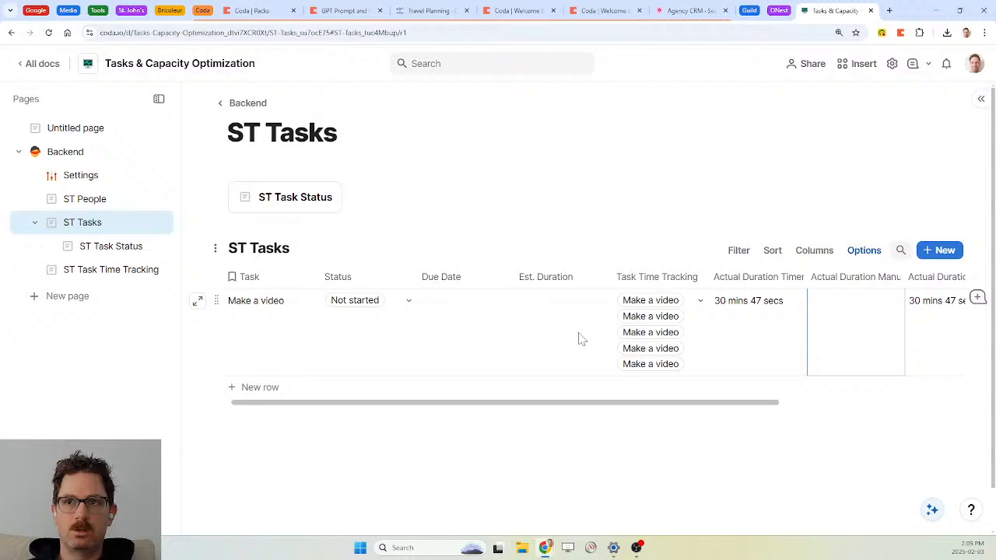
scroll(738, 342, "right", 5)
scroll(741, 343, "right", 1)
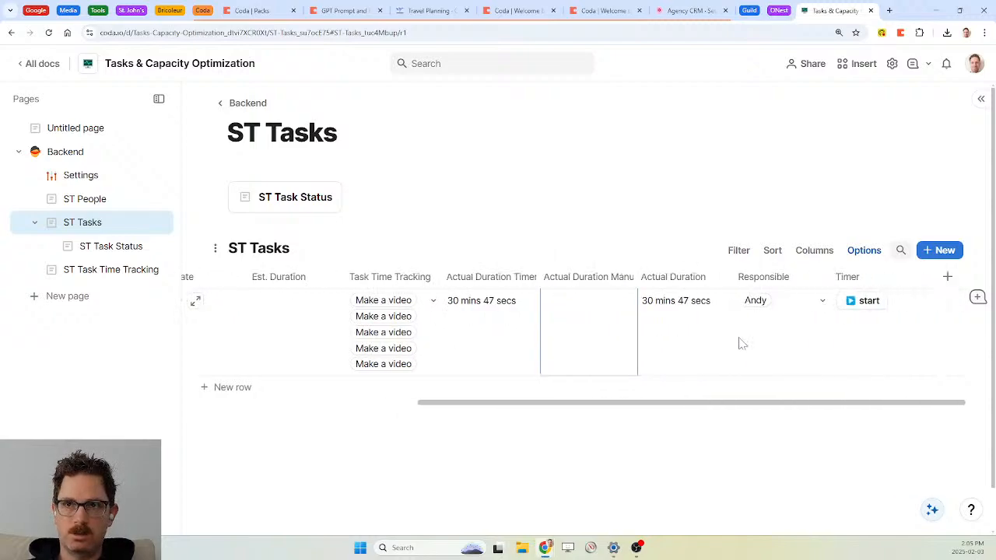
scroll(740, 343, "left", 7)
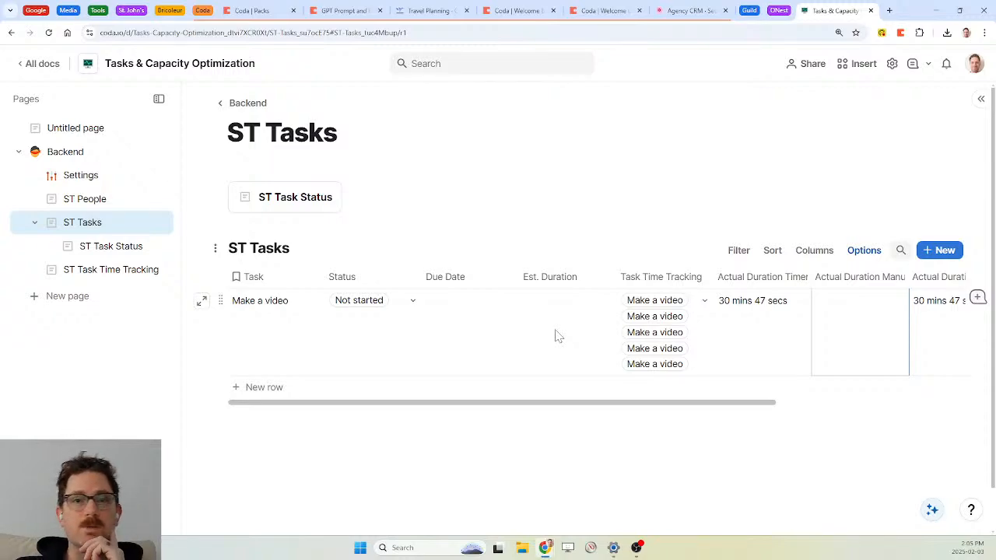
Set Make a video's due date to February 5 and its estimated duration to 5 hours
left_click(463, 316)
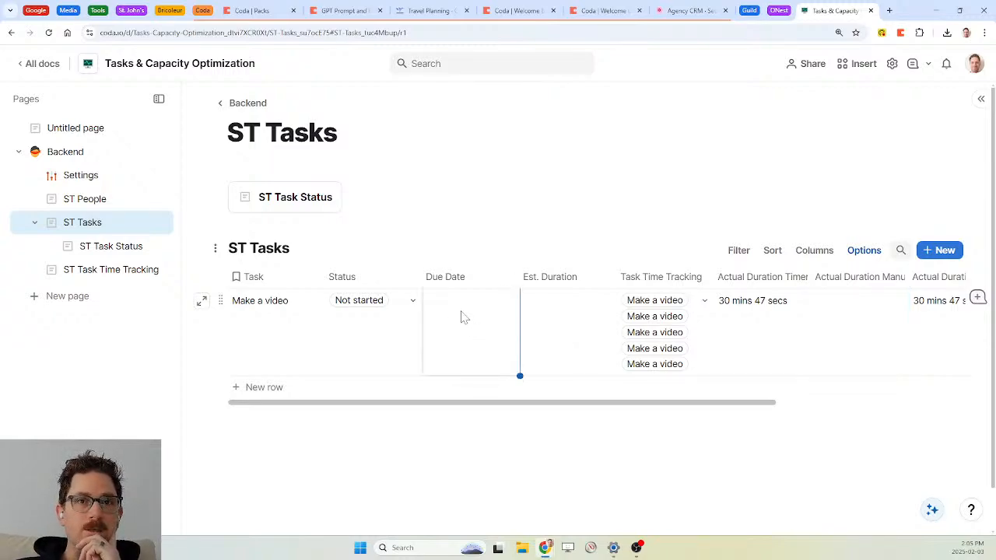
left_click(464, 315)
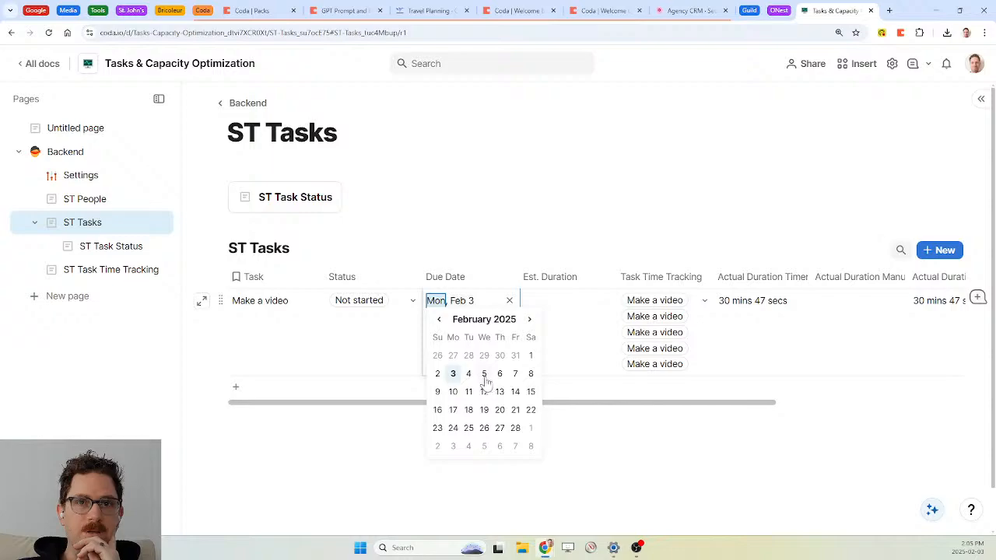
left_click(485, 375)
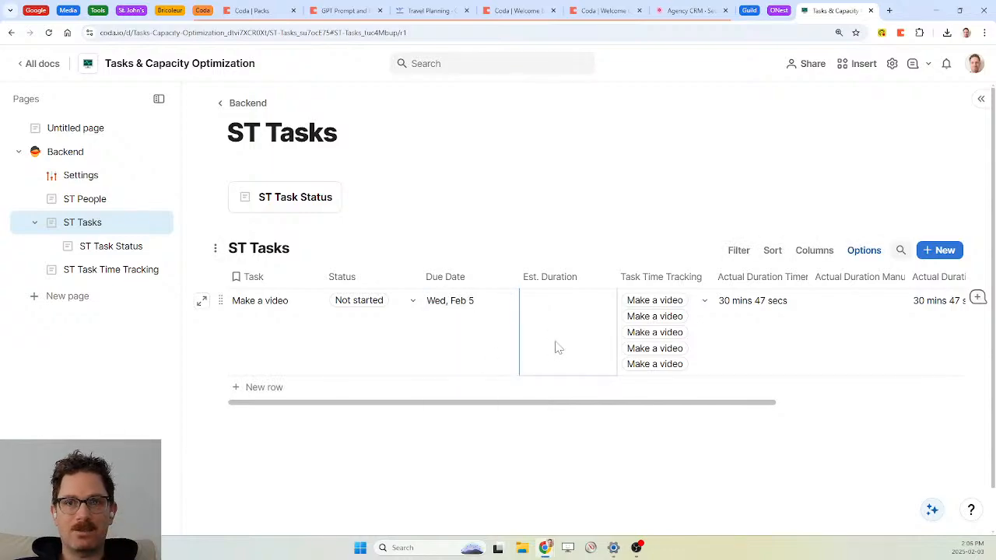
type("5 hour")
type("s")
key("Return")
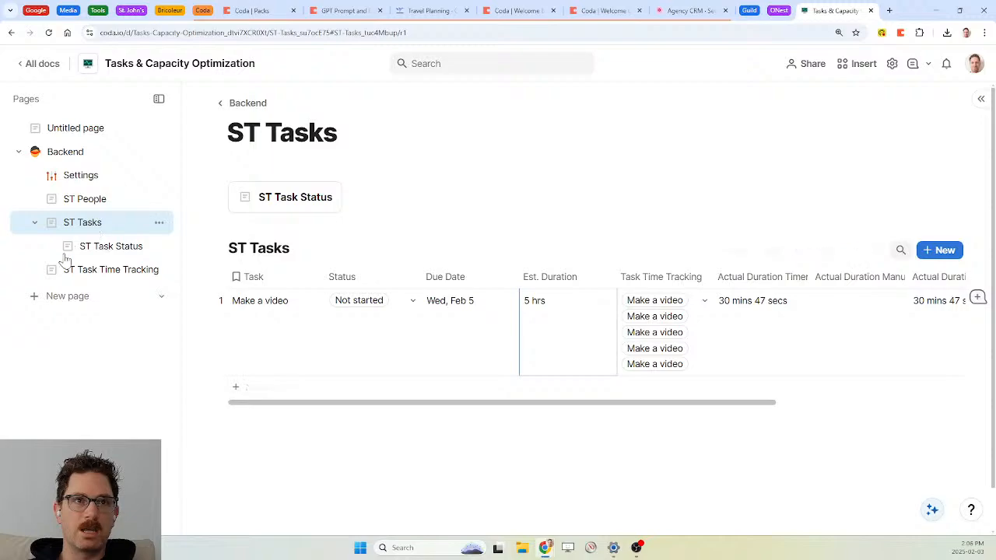
Add a new page from the sidebar and title it 'ST Task Change Log'
left_click(76, 305)
type("Tas")
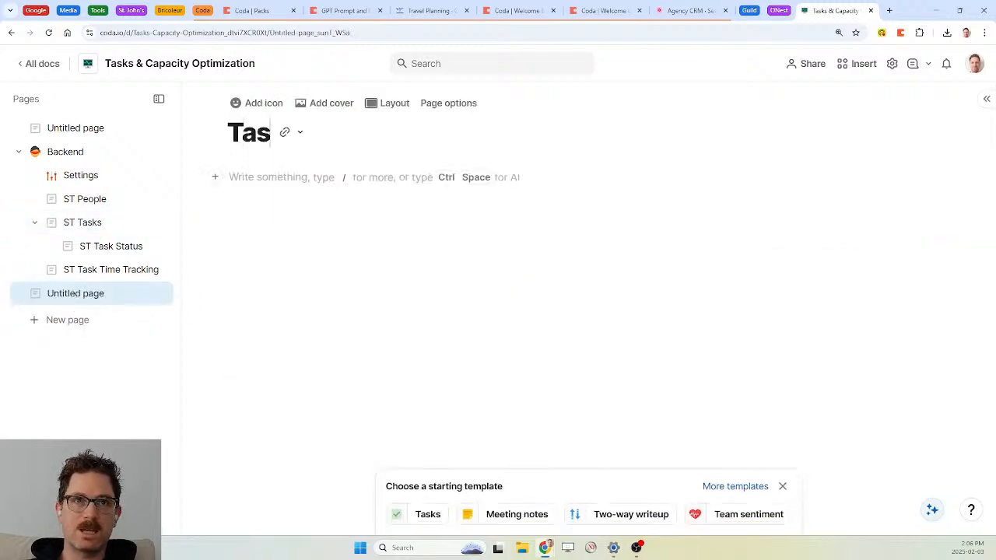
key("BackSpace")
key("BackSpace")
type("ST Task Change Log")
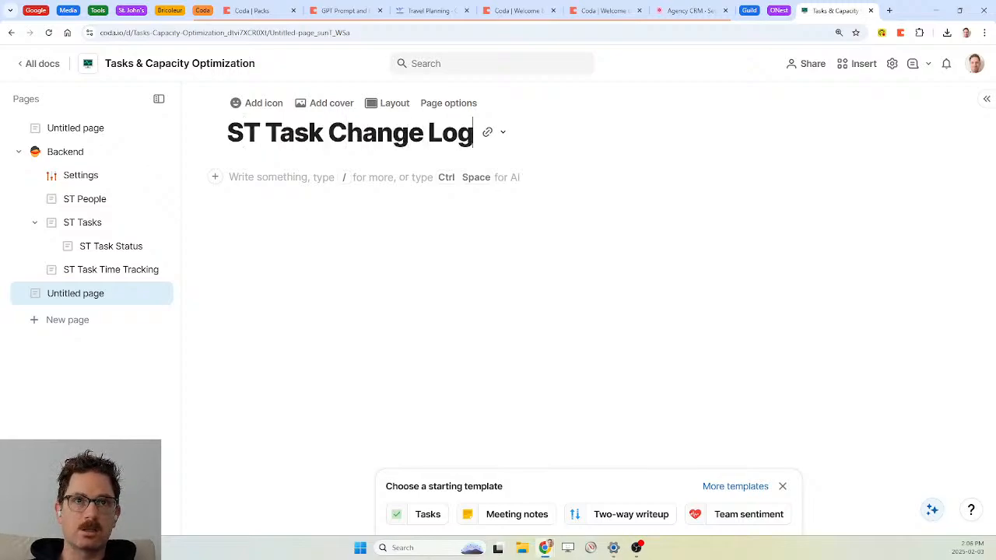
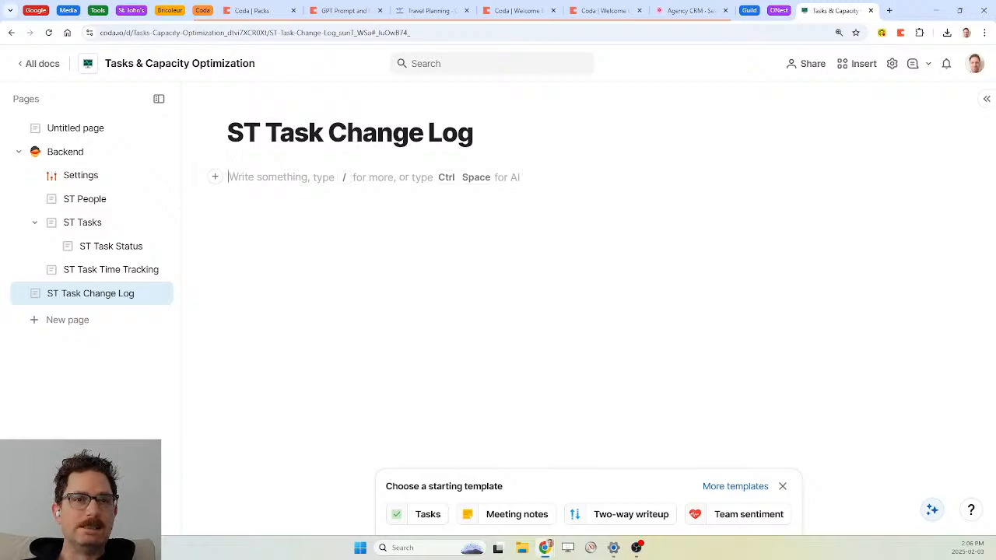
Nest the ST Task Change Log page under ST Tasks and insert a table with /table
left_click_drag(98, 293, 102, 229)
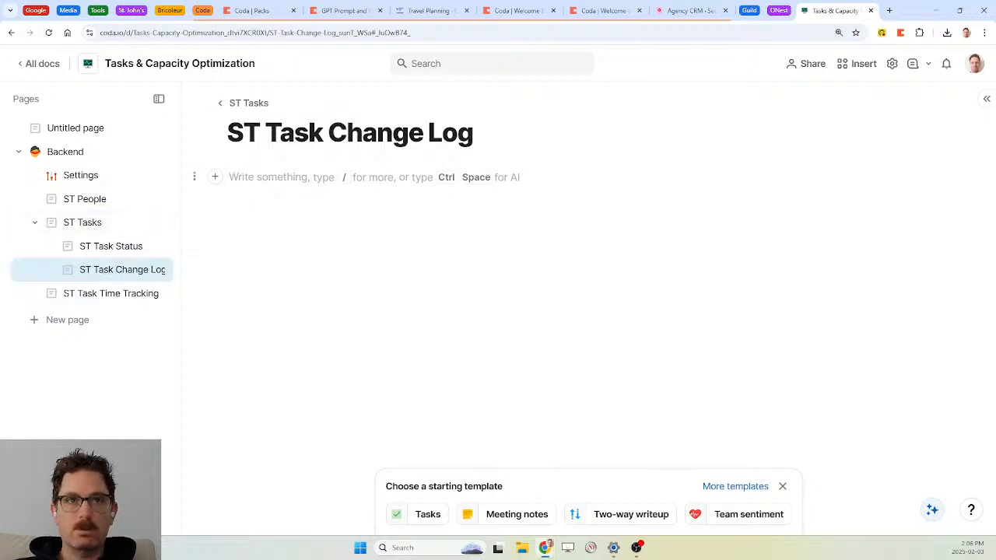
type("/tab")
key("Return")
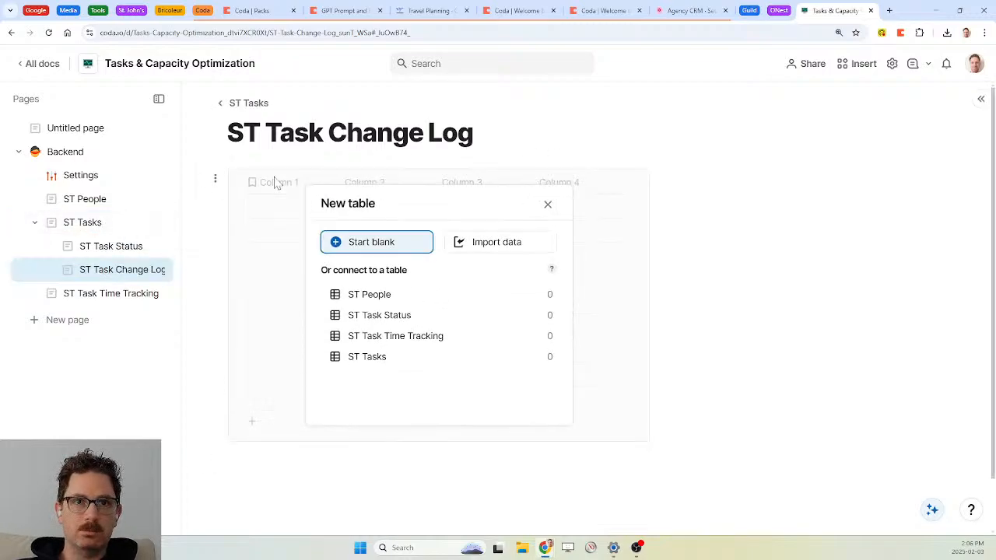
Start a blank table named 'ST Task Change Log' and rename its Name column to Task
key("Return")
type("ST Task Change Log")
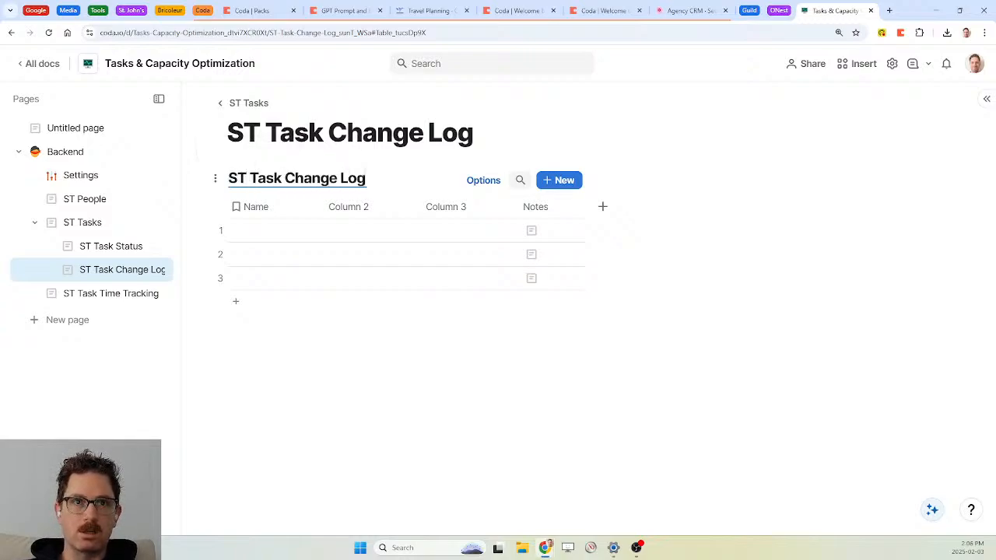
left_click(247, 210)
double_click(264, 213)
type("Task")
key("Return")
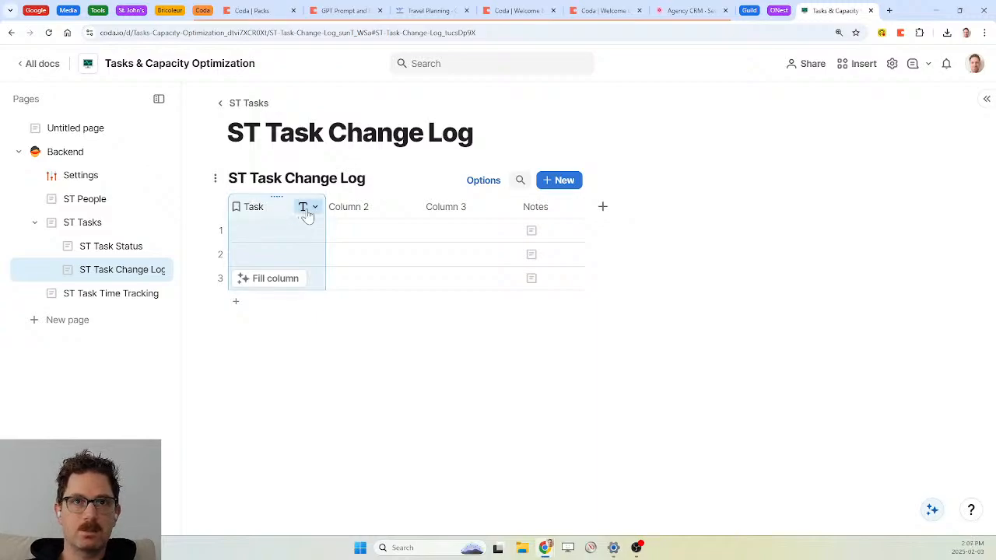
Make Task a relation to ST Tasks and delete Column 2, Column 3 and Notes
left_click(307, 208)
mouse_move(366, 269)
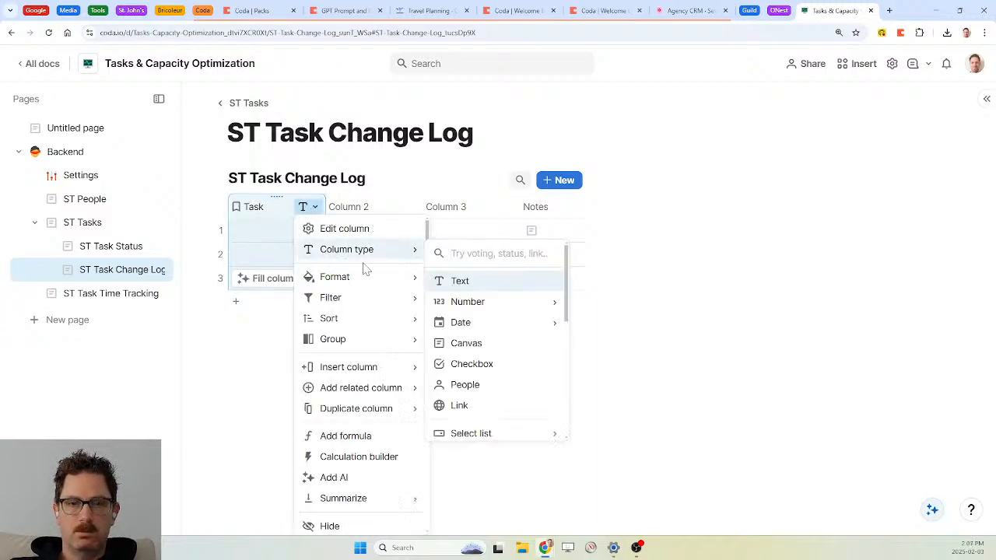
type("tas")
left_click(481, 355)
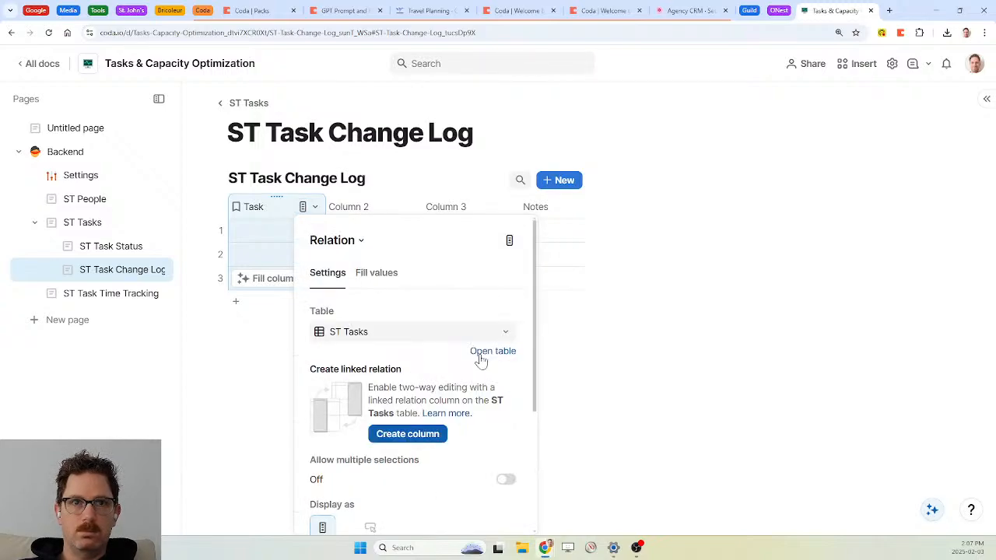
left_click(343, 209)
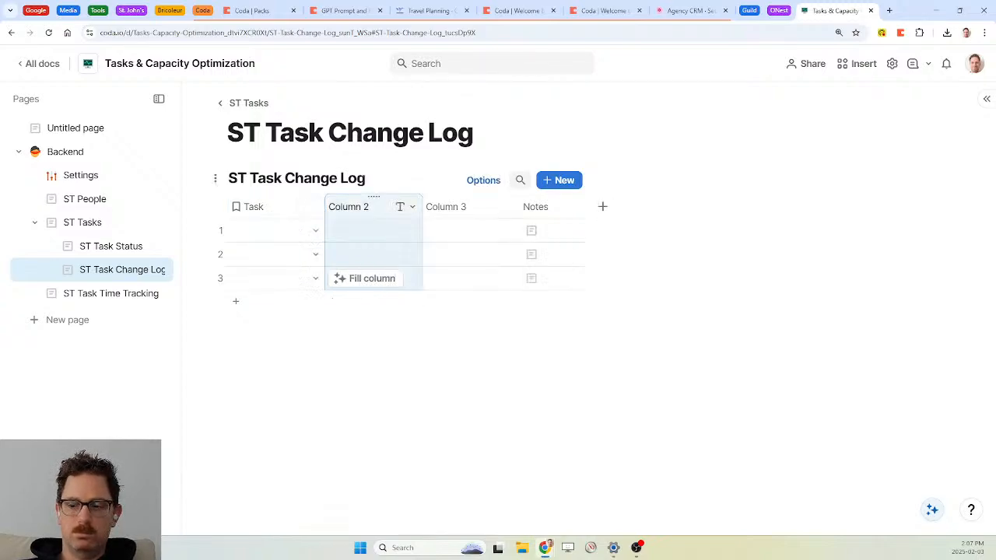
key("Delete")
key("Delete")
key("Delete")
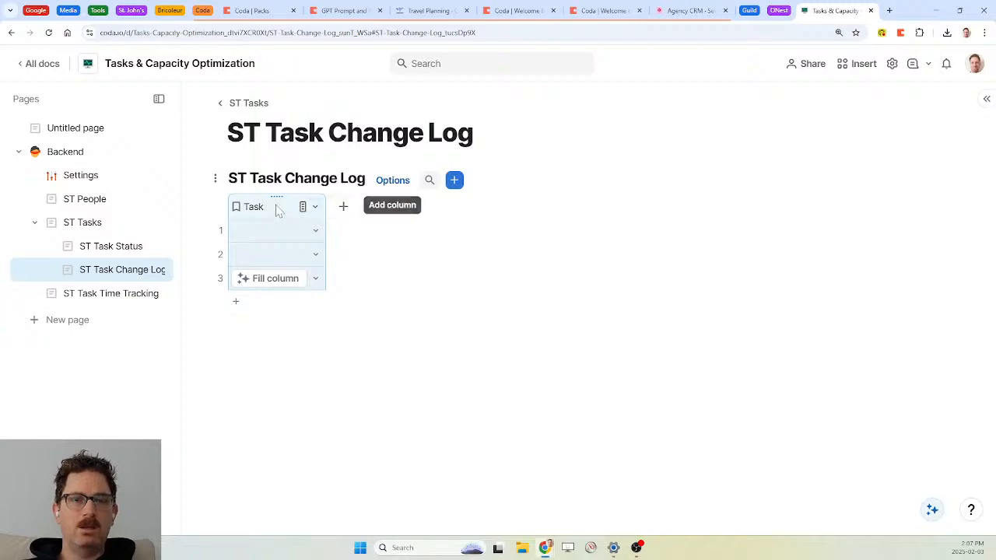
Add a date column named Due Date and a Duration column
left_click(344, 210)
type("Due Da")
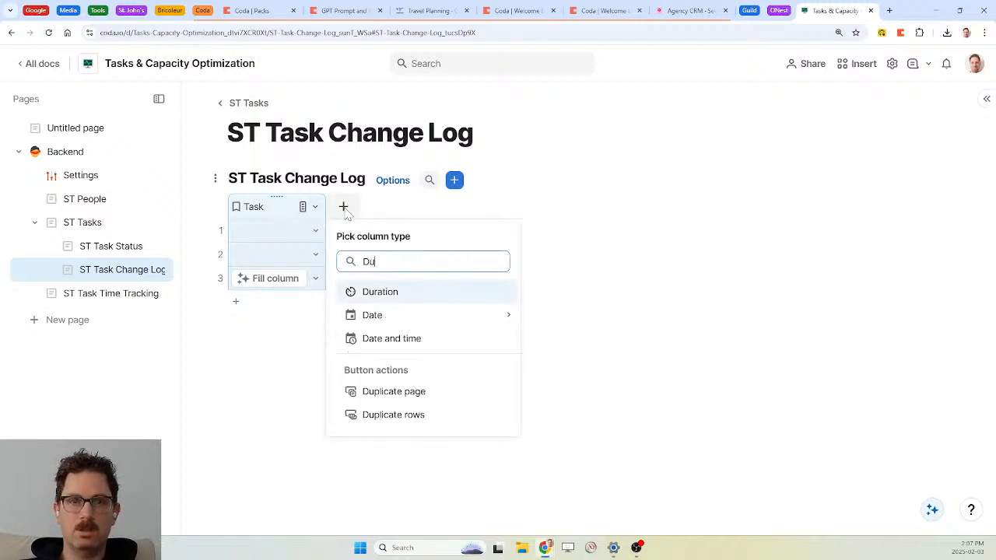
key("BackSpace")
key("BackSpace")
key("BackSpace")
key("BackSpace")
key("BackSpace")
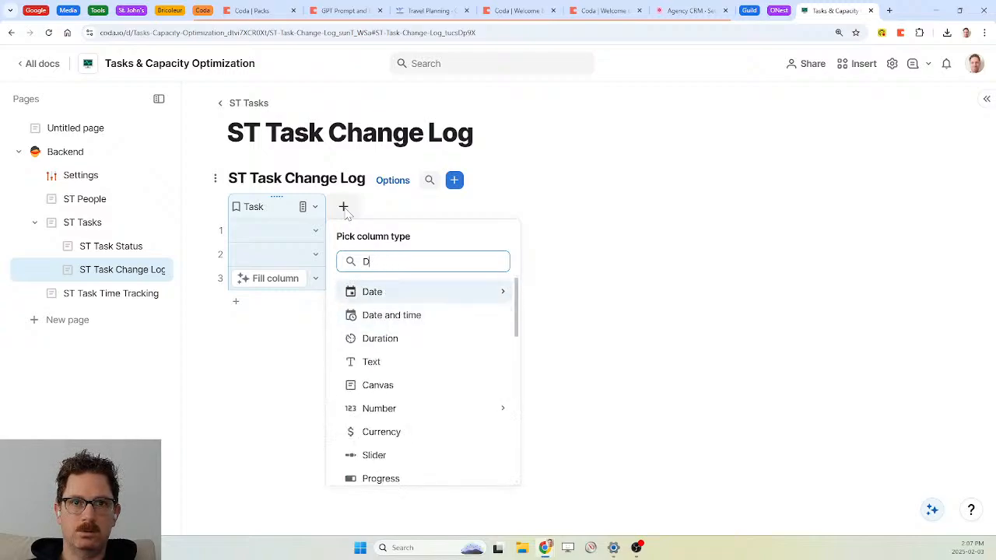
key("Return")
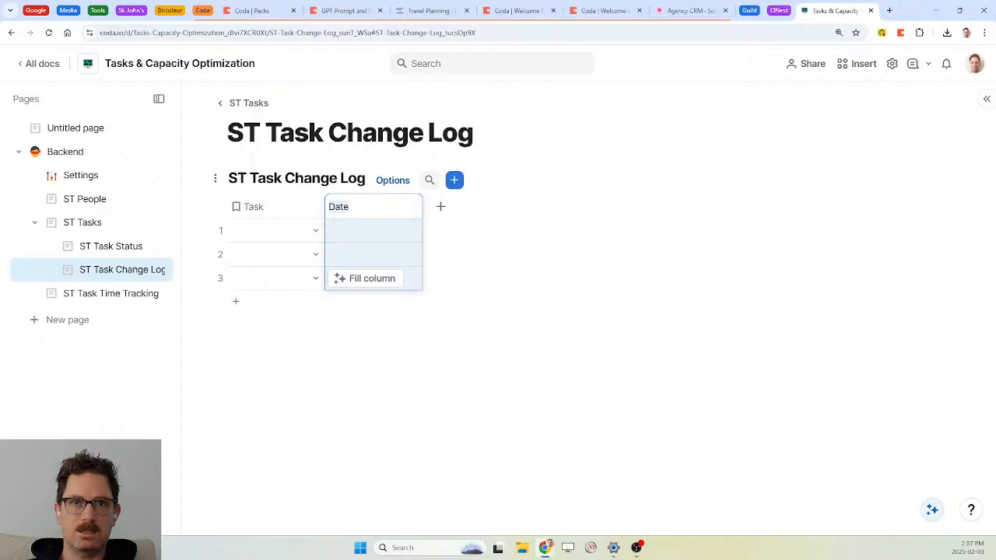
type("Due Date")
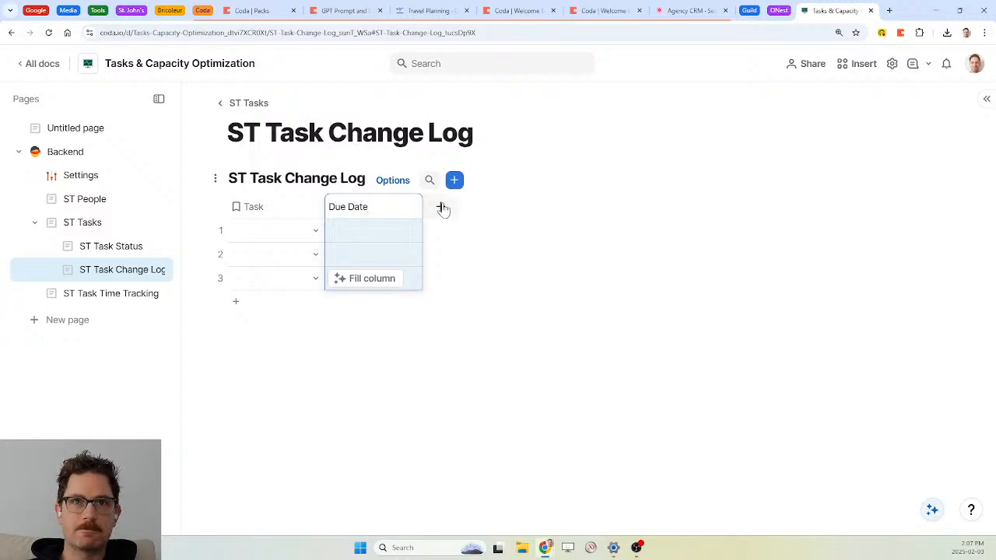
left_click(441, 209)
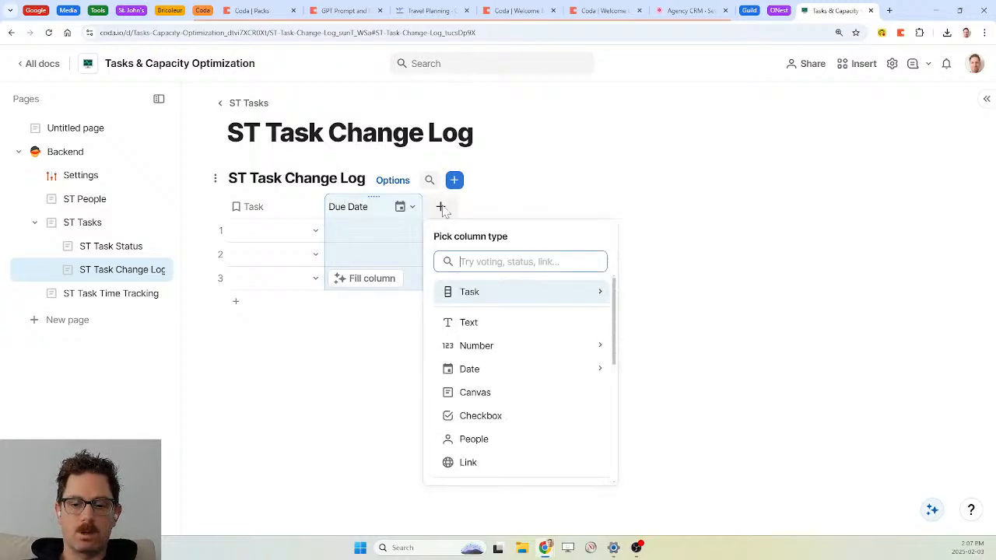
type("Dur")
key("Return")
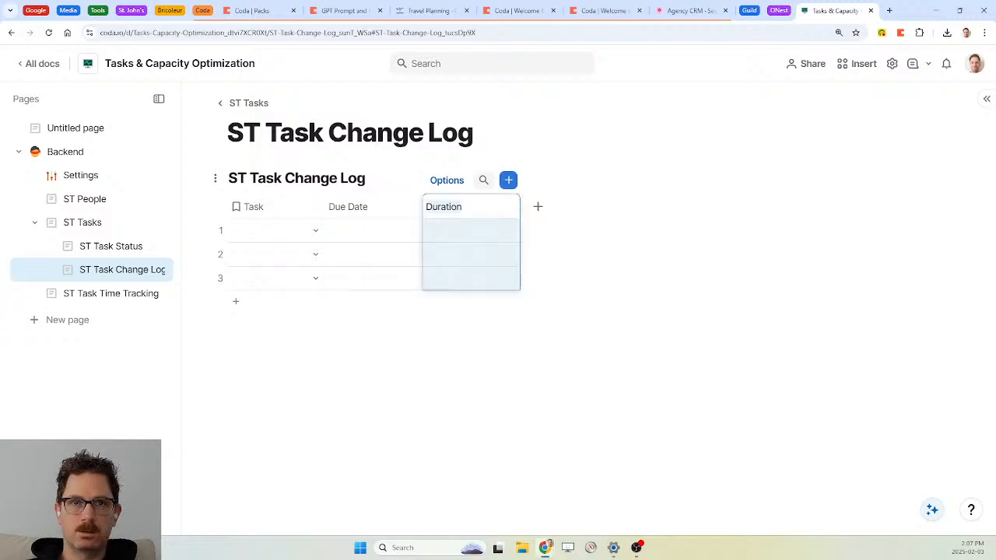
Rename Duration to Est. Duration and add an ST Task Status relation column named Status
key("Home")
type("Est.")
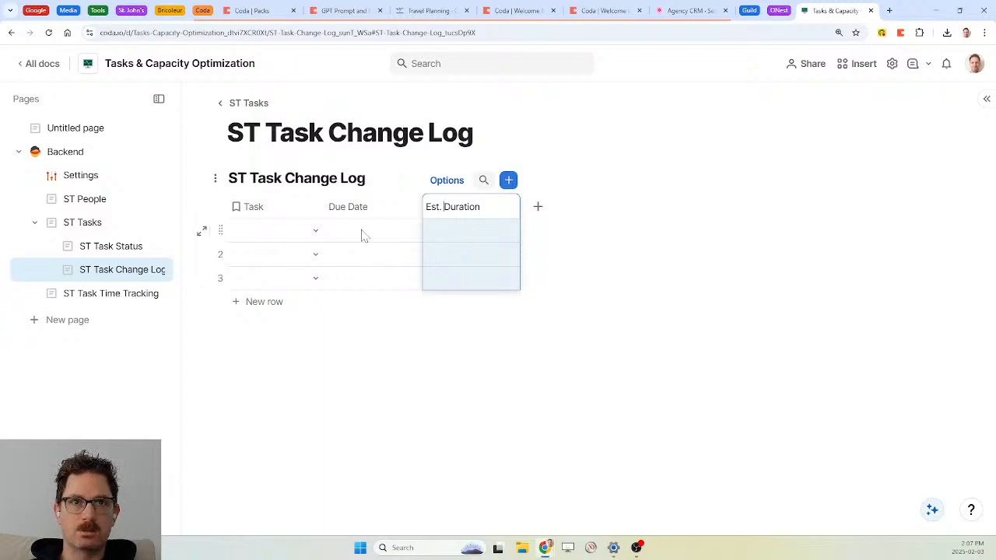
left_click(537, 208)
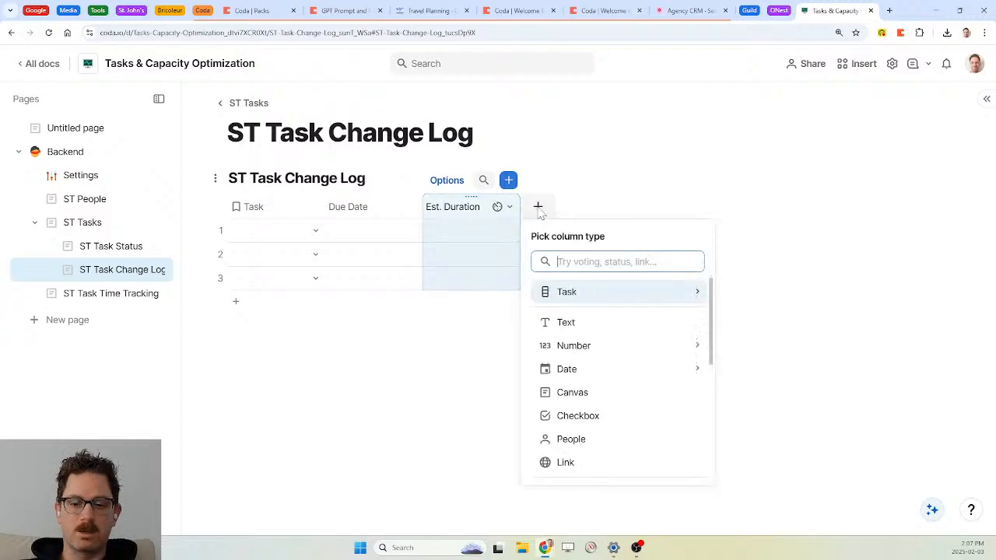
type("sta")
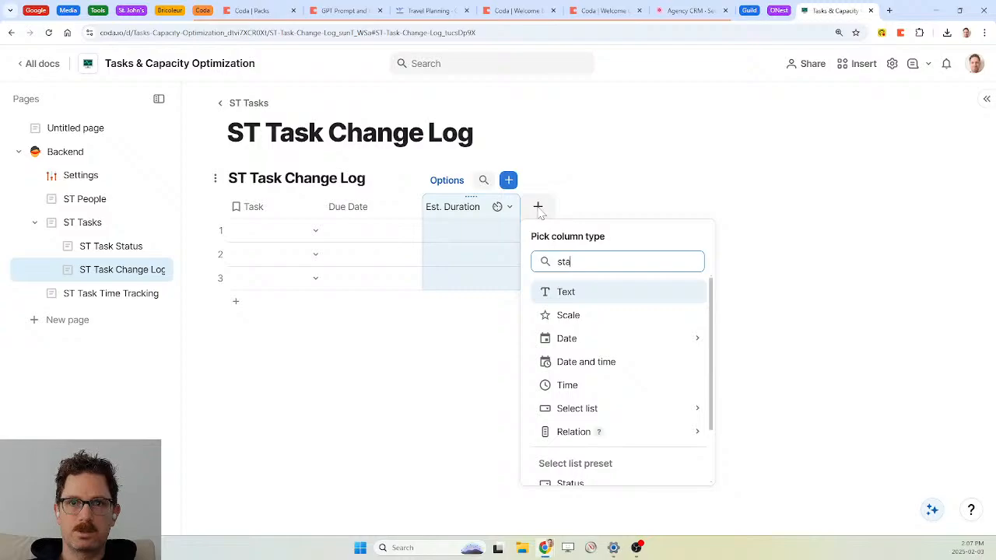
type("t")
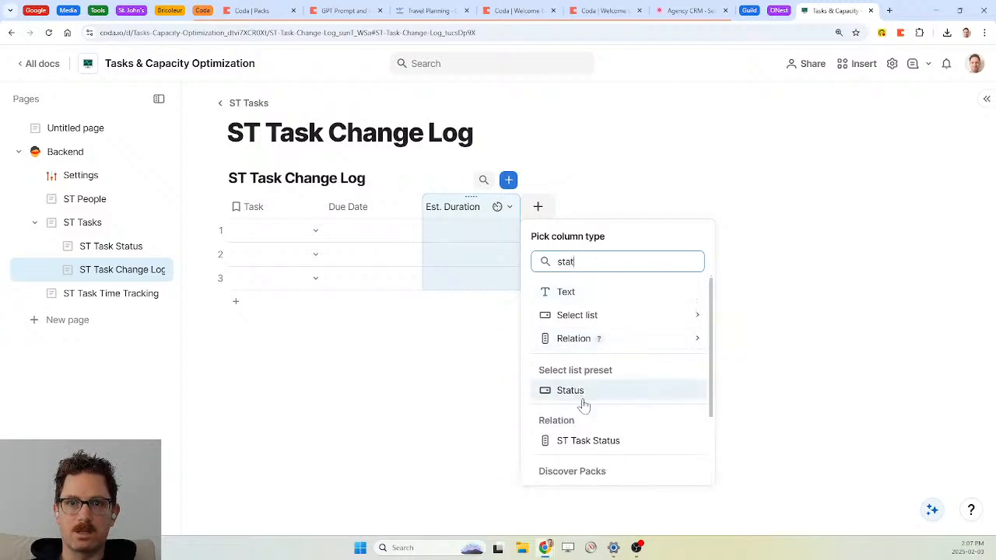
left_click(595, 446)
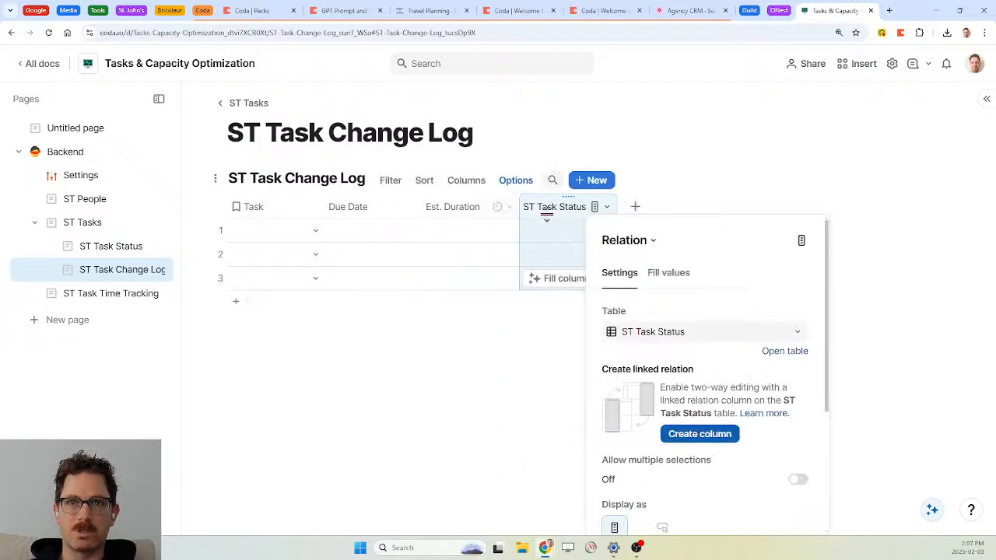
double_click(547, 213)
key("Home")
key("Delete")
key("Delete")
key("Delete")
key("Delete")
key("Delete")
key("Delete")
key("Delete")
key("Delete")
key("Return")
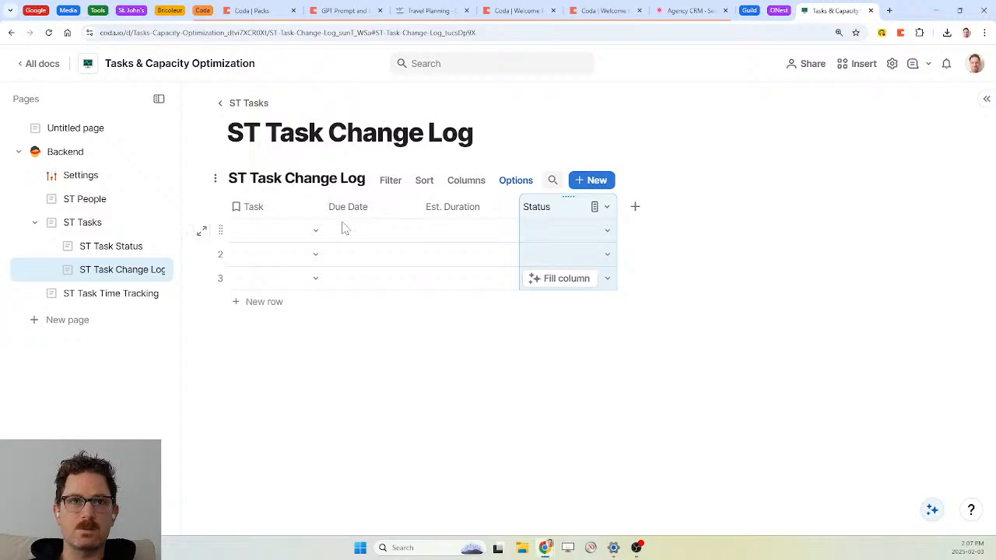
Create a linked column on ST Tasks for the Task relation and delete the three blank rows
left_click(231, 237)
left_click(219, 227)
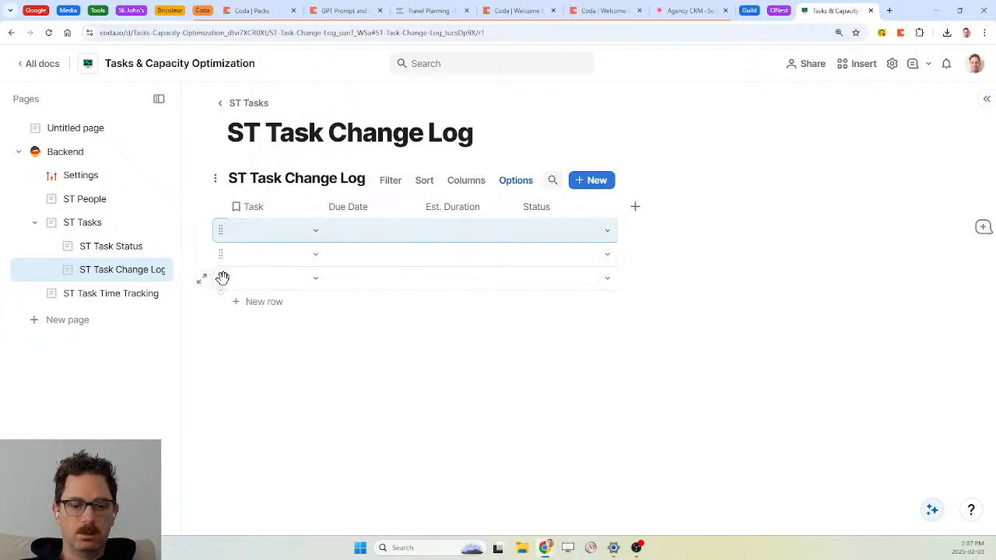
left_click(314, 206)
left_click(345, 229)
left_click(420, 434)
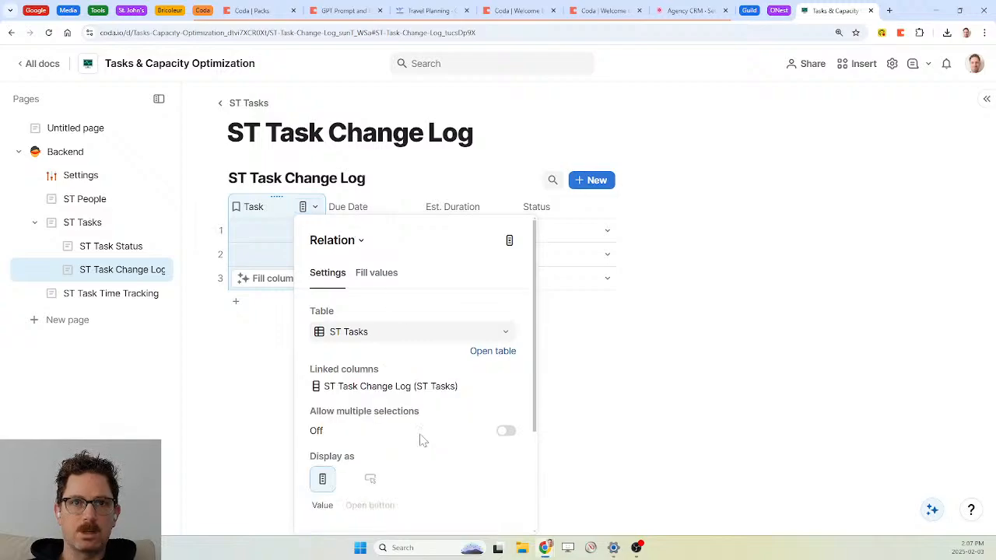
left_click(221, 229)
left_click(221, 273, "shift")
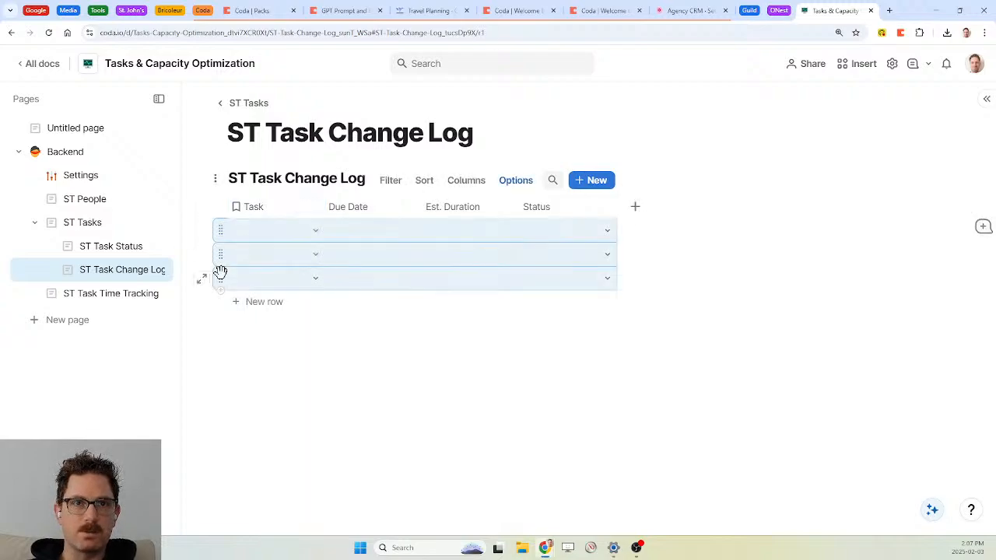
key("Delete")
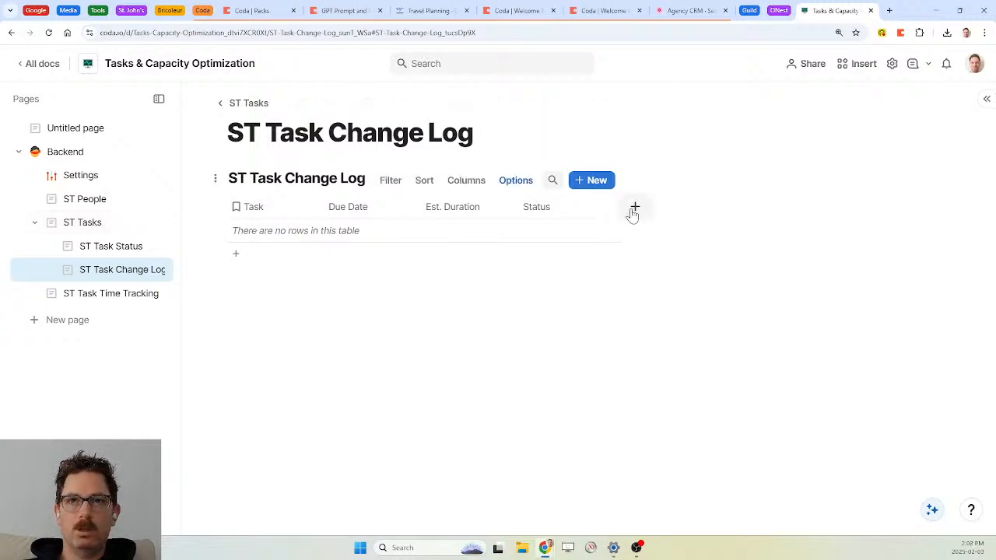
Add a Created on column to the table
left_click(634, 206)
type("crea")
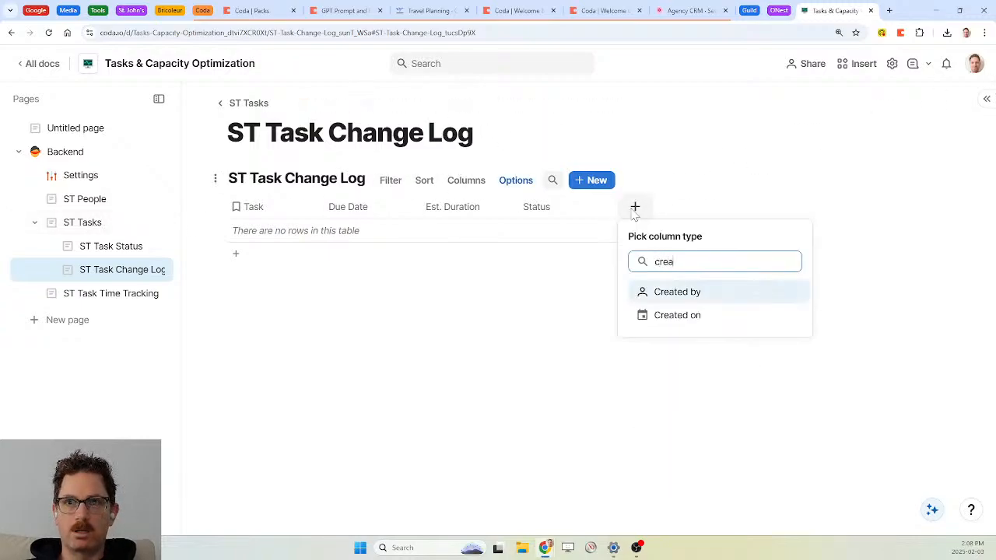
key("Down")
key("Return")
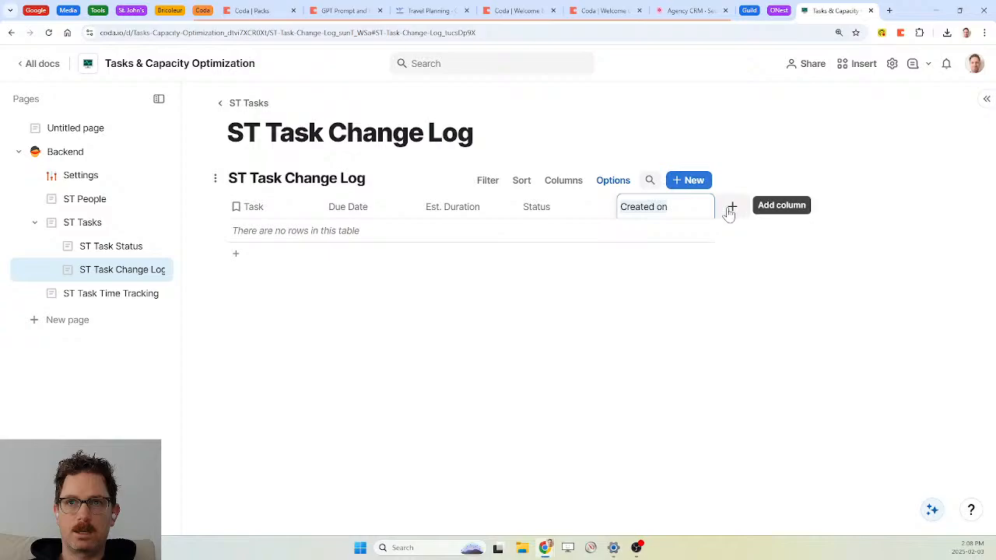
Create an automation rule 'Change Log Due Date' describing that due-date changes add a change-log row
left_click(892, 67)
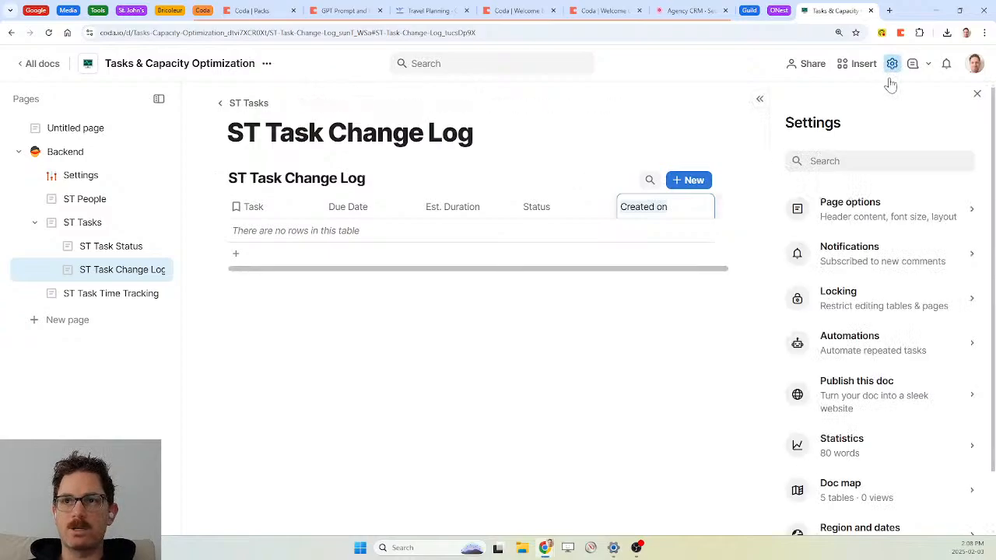
left_click(862, 334)
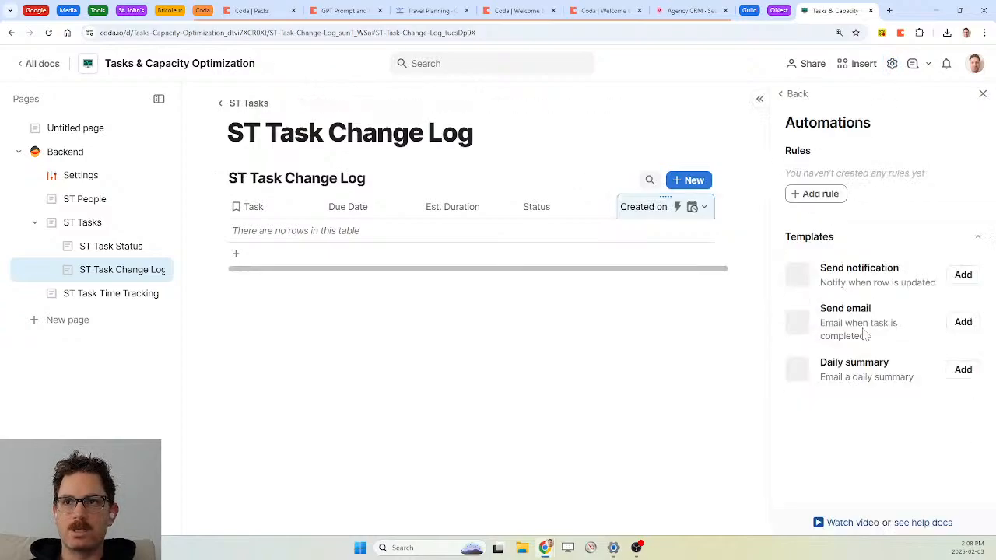
left_click(825, 194)
type("Change")
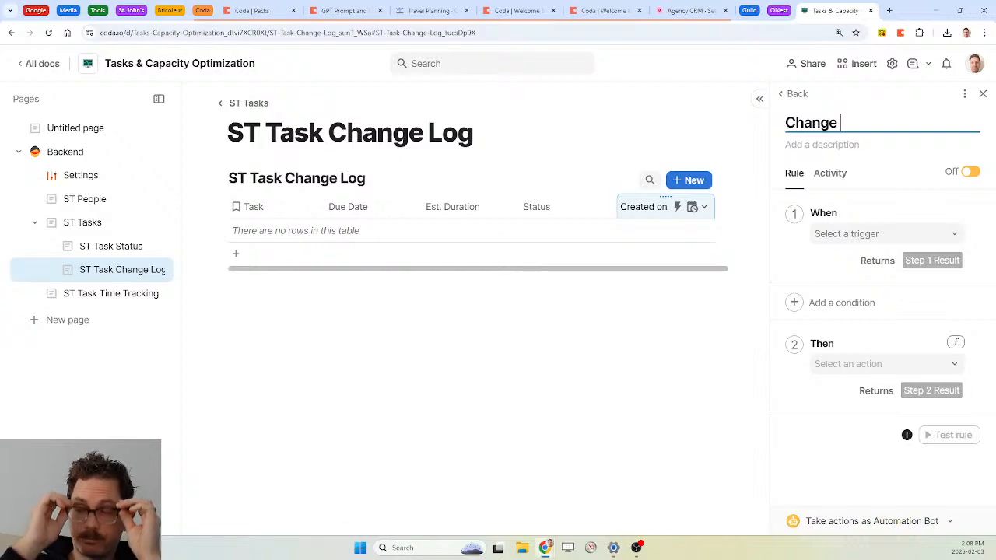
key("BackSpace")
key("BackSpace")
key("BackSpace")
key("BackSpace")
key("BackSpace")
key("BackSpace")
key("BackSpace")
type("Change Log Due Date")
key("Tab")
type("if")
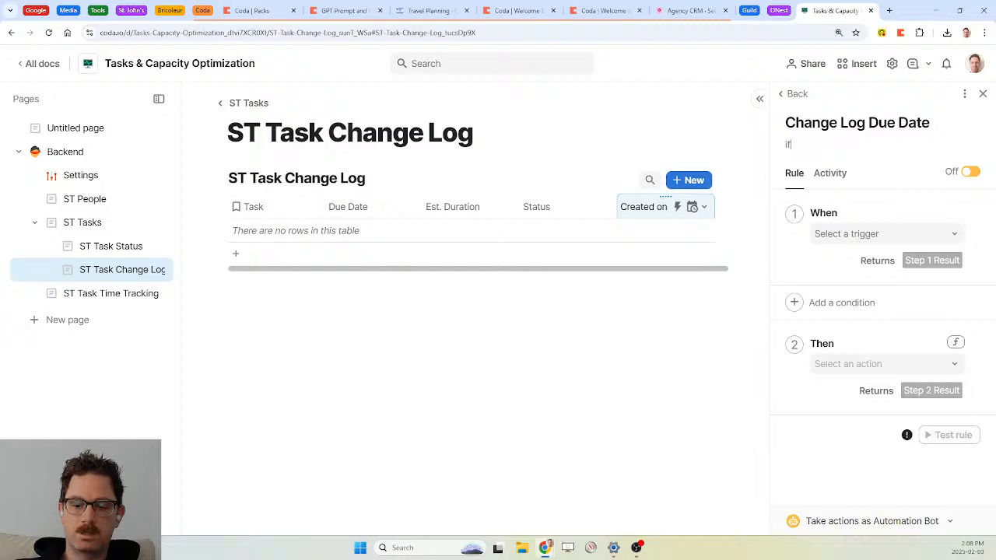
type(" a user changes the")
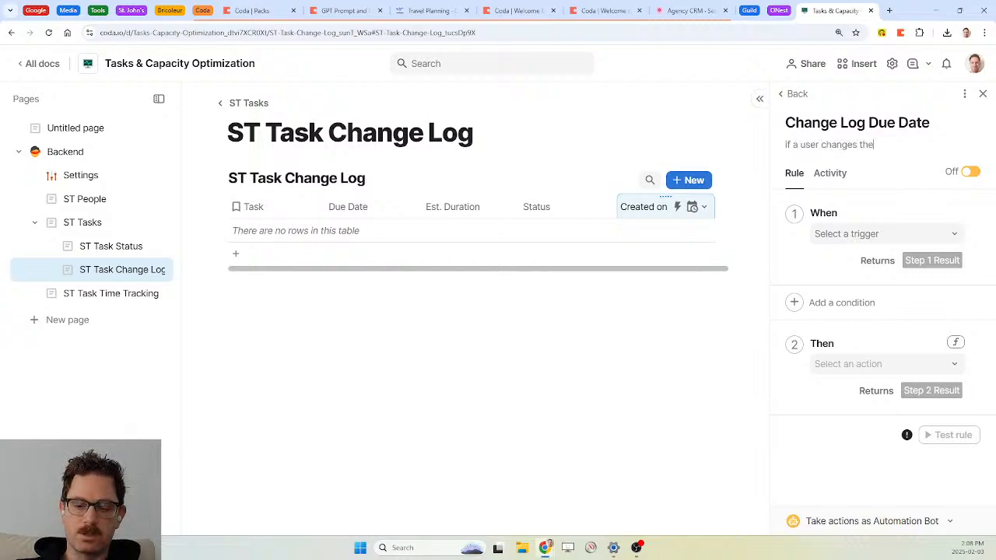
type(" due date on a ta")
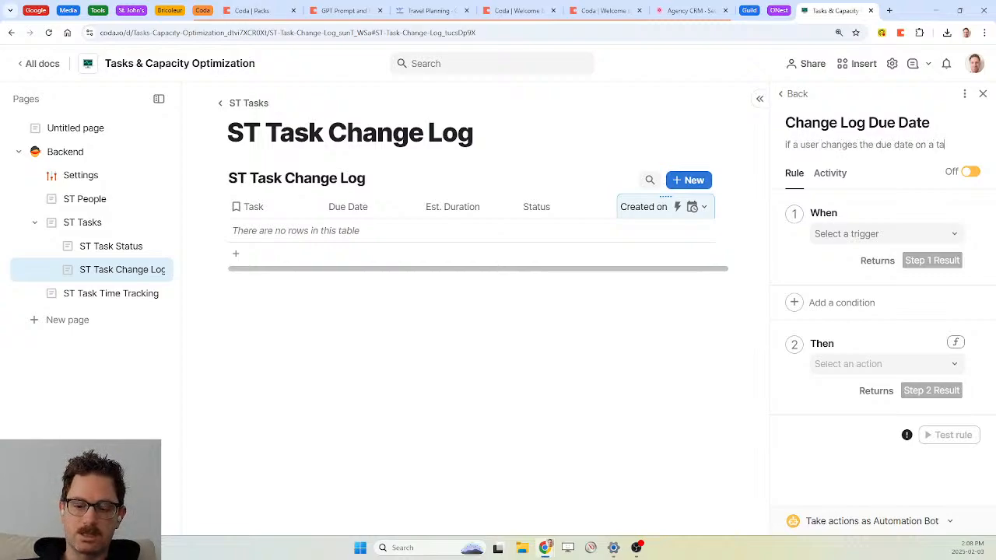
type("sk, we a")
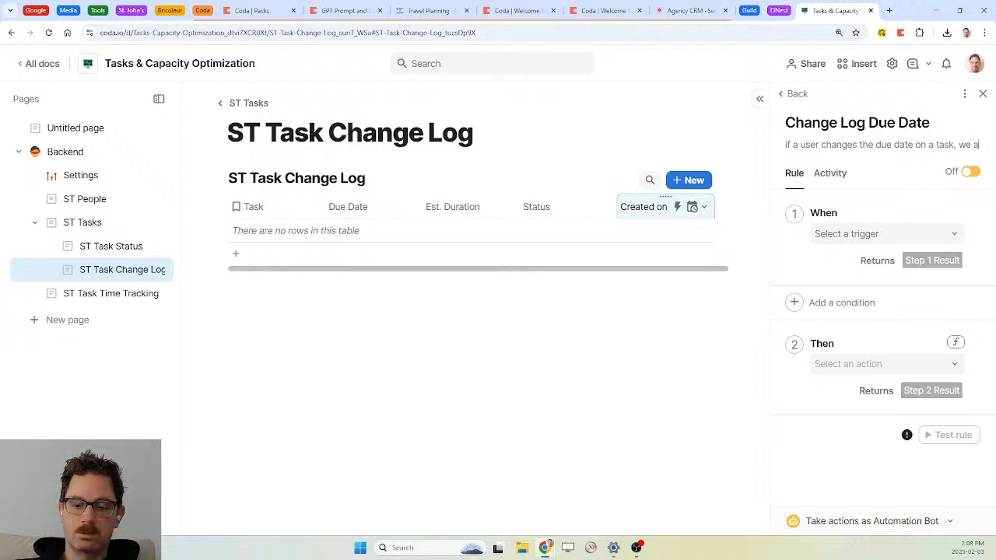
type("dd a row to task ch")
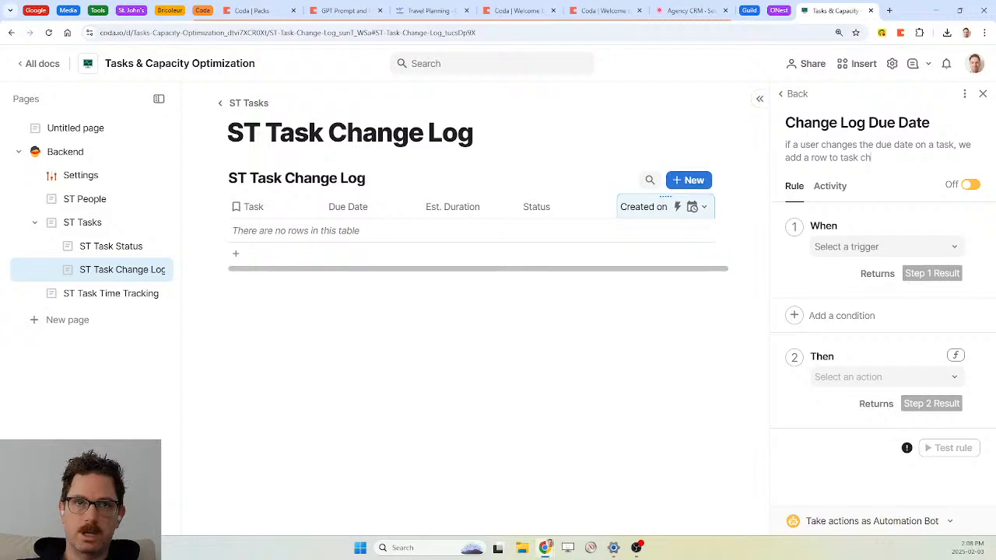
type("ange log")
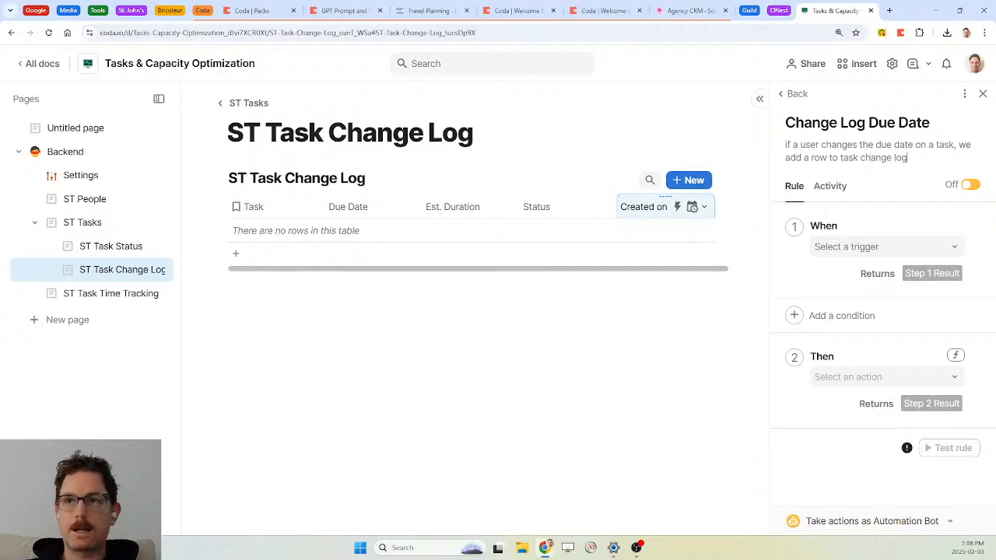
Turn the rule on with a Row changed trigger on ST Tasks' Due Date column, no condition
left_click(970, 184)
left_click(941, 247)
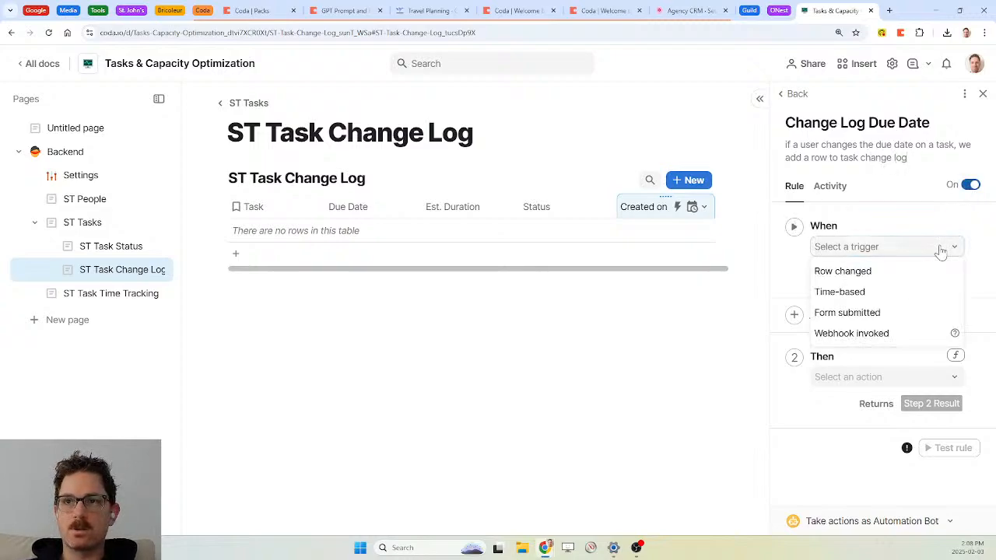
left_click(864, 275)
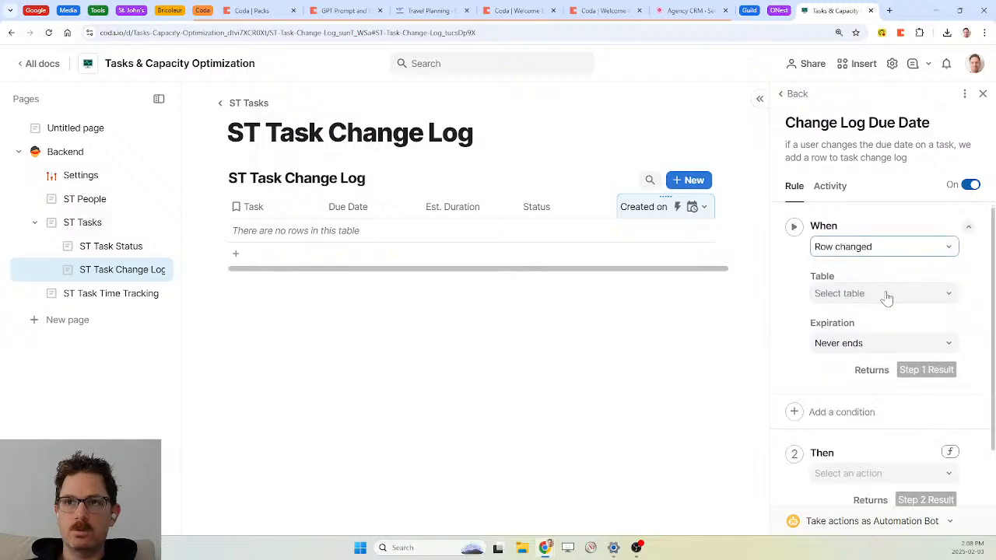
left_click(884, 293)
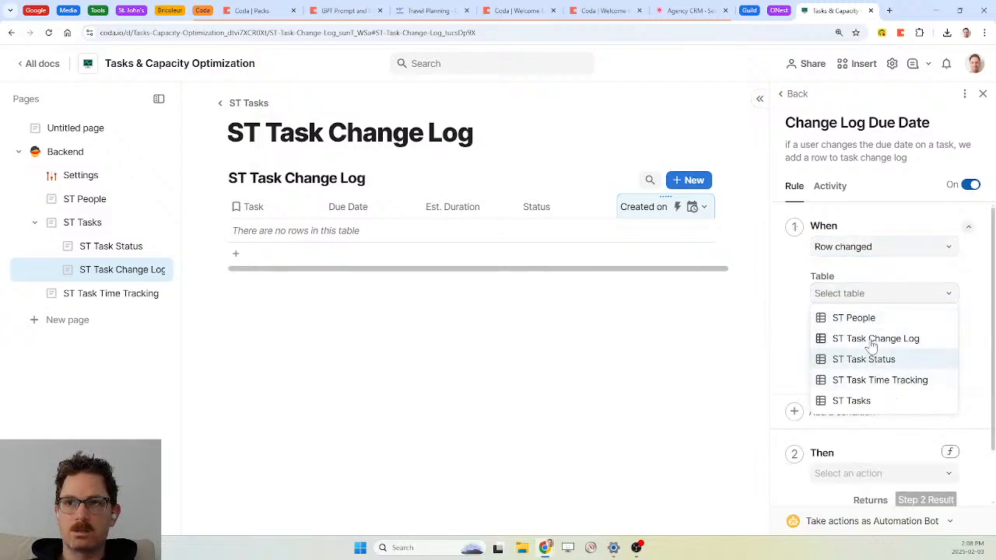
left_click(865, 401)
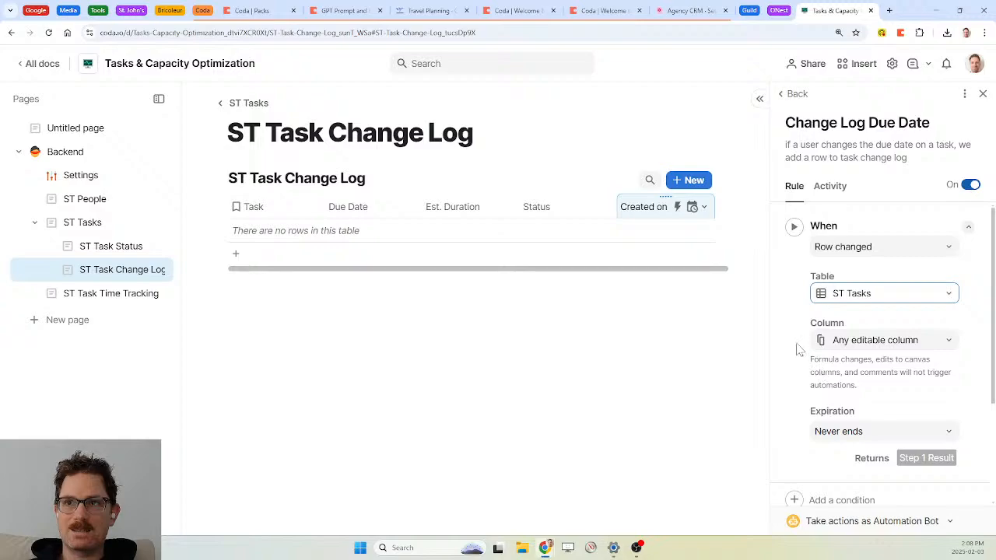
left_click(873, 347)
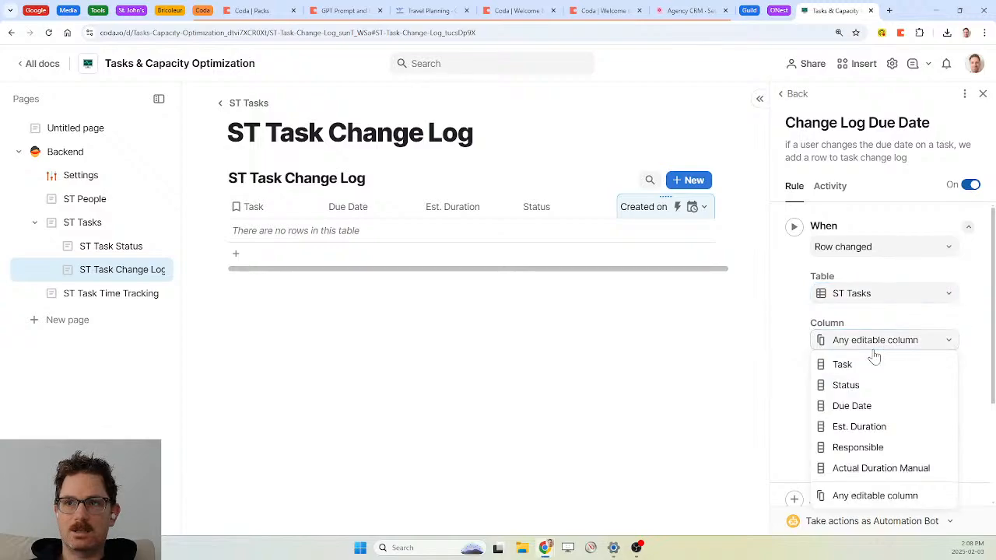
left_click(850, 409)
scroll(784, 381, "down", 2)
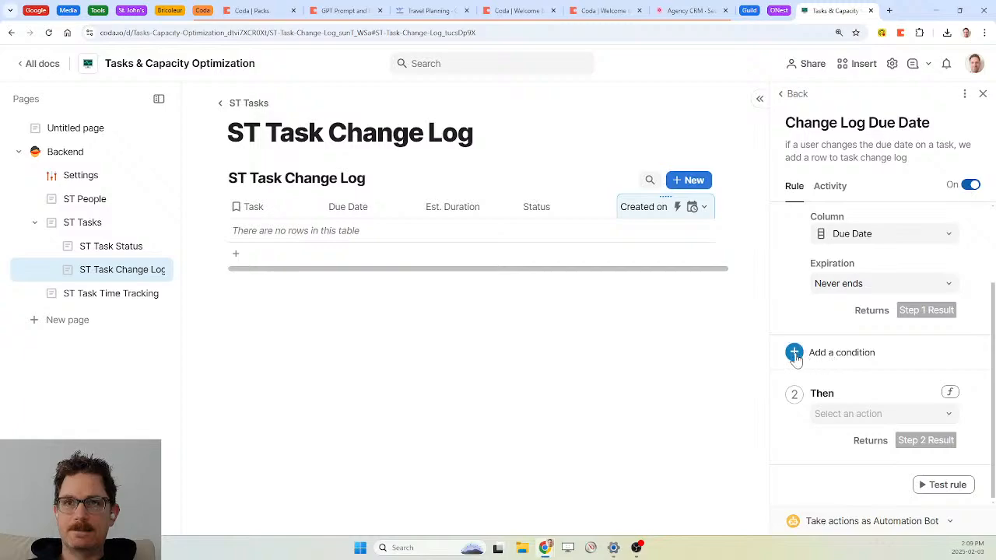
left_click(794, 355)
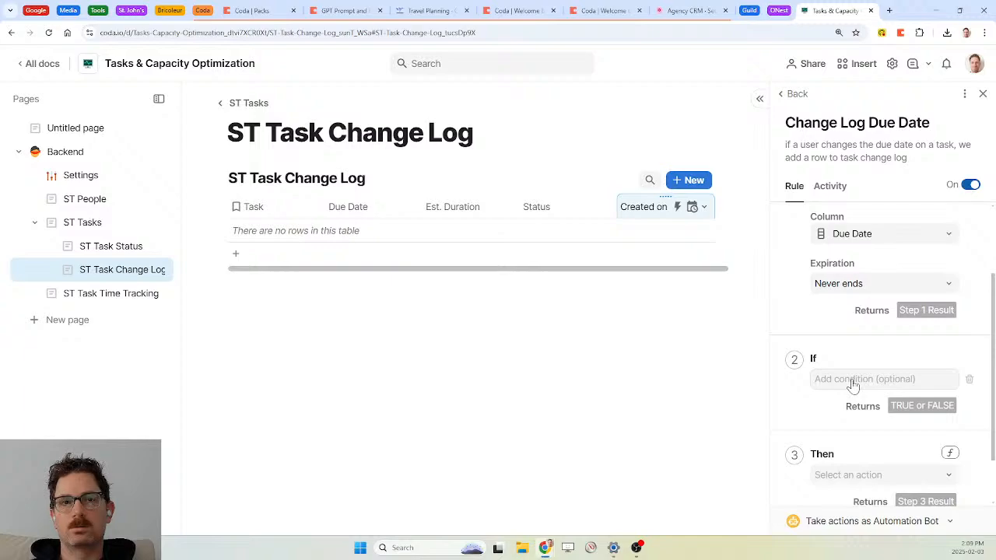
left_click(969, 380)
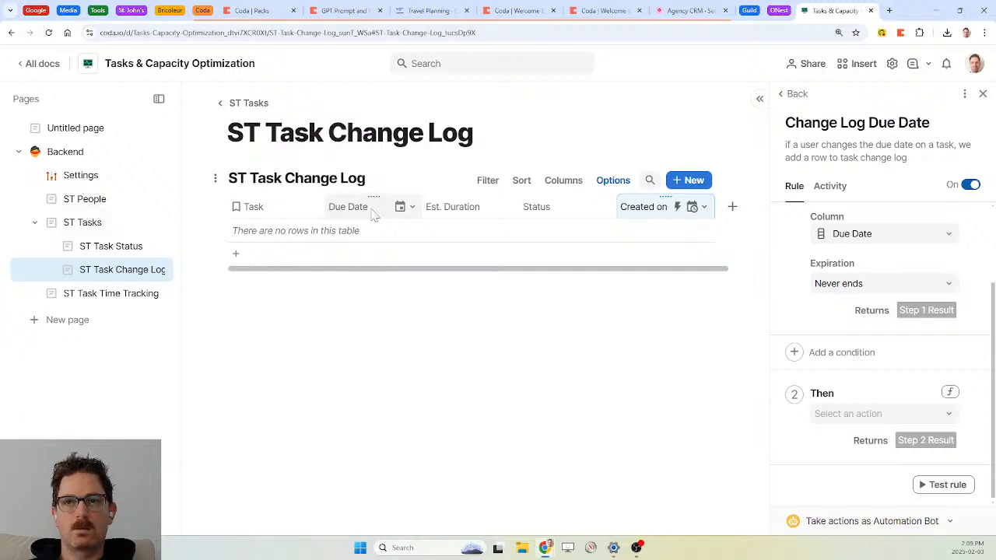
Start an AddRow action formula into ST Task Change Log with Task set to Step 1 Result
left_click(951, 395)
type("addrow(")
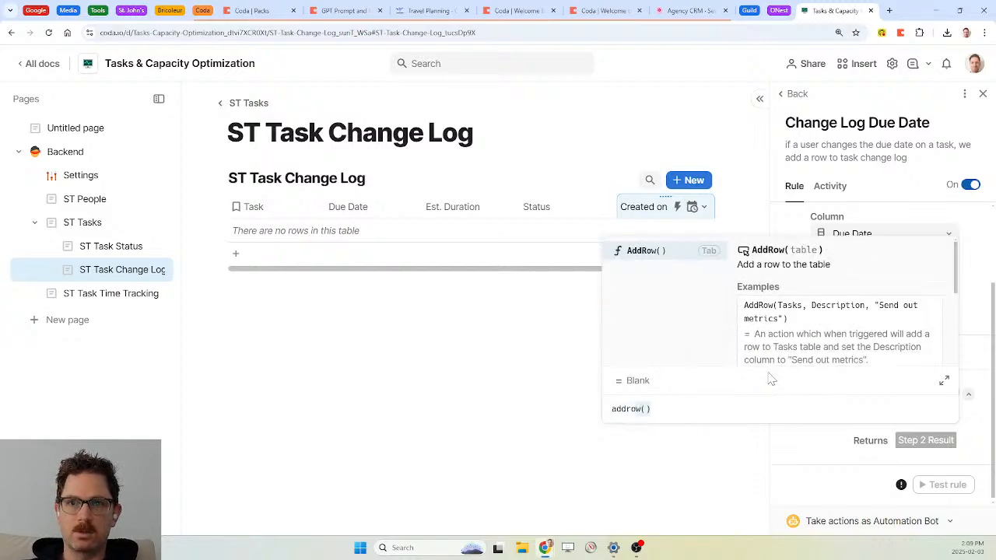
key("Tab")
type("st tasks")
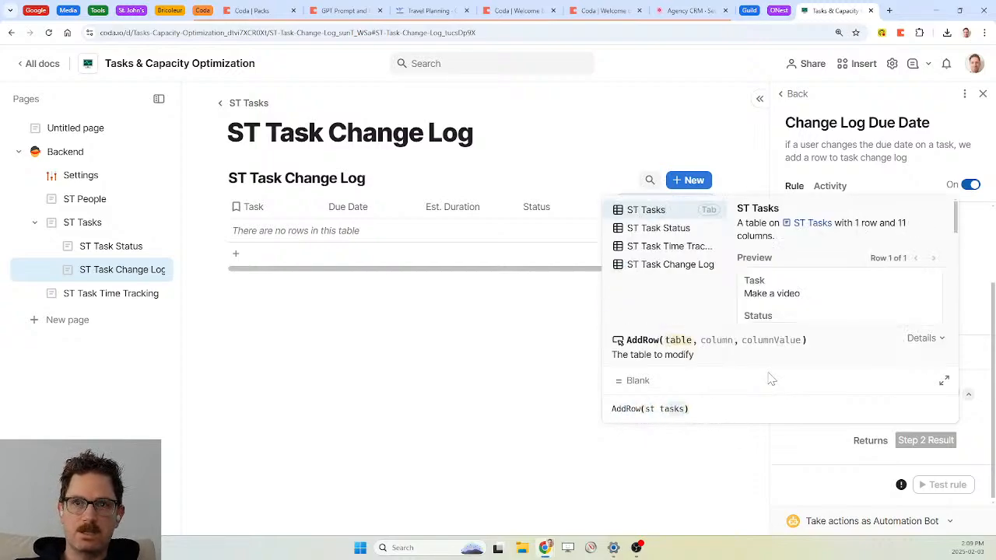
key("Down")
key("Down")
key("Down")
key("Tab")
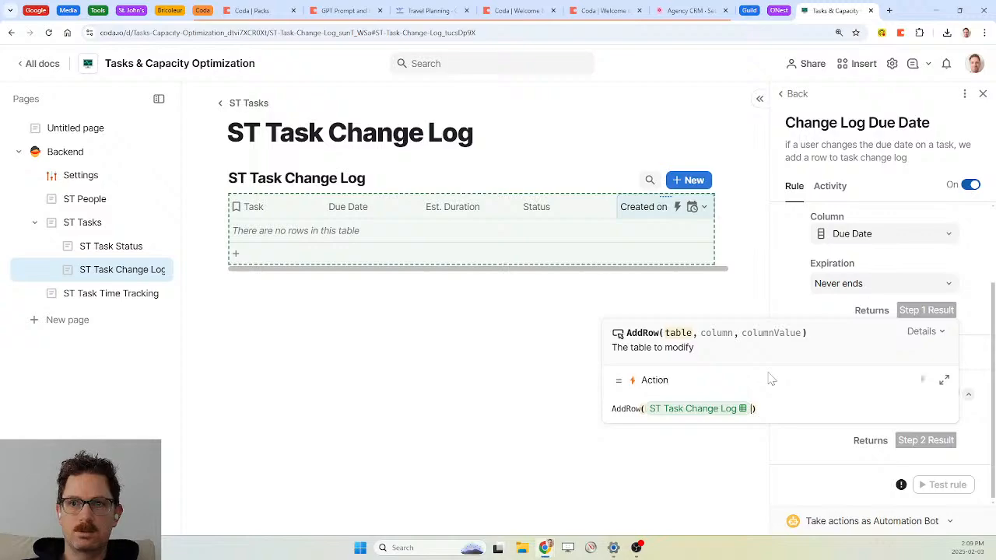
type(",")
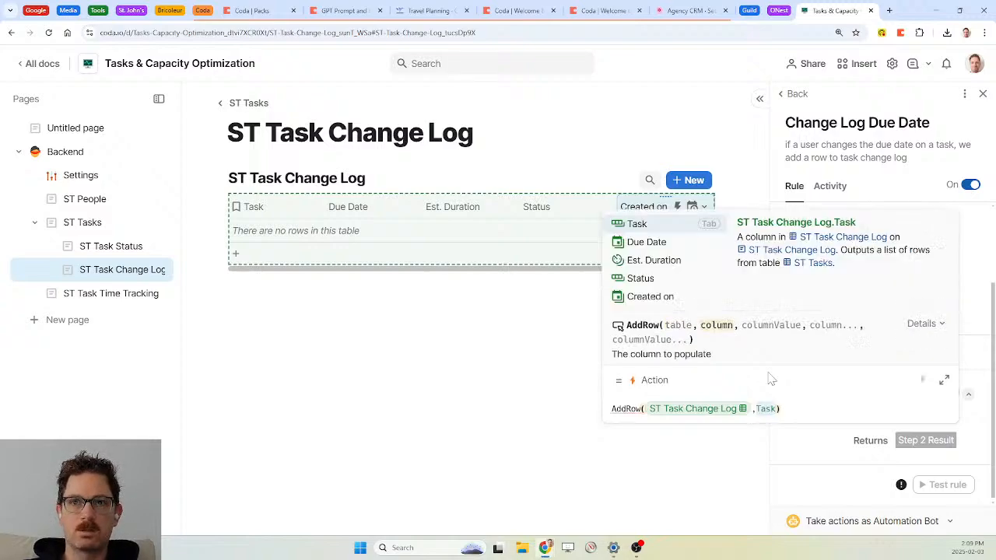
key("Tab")
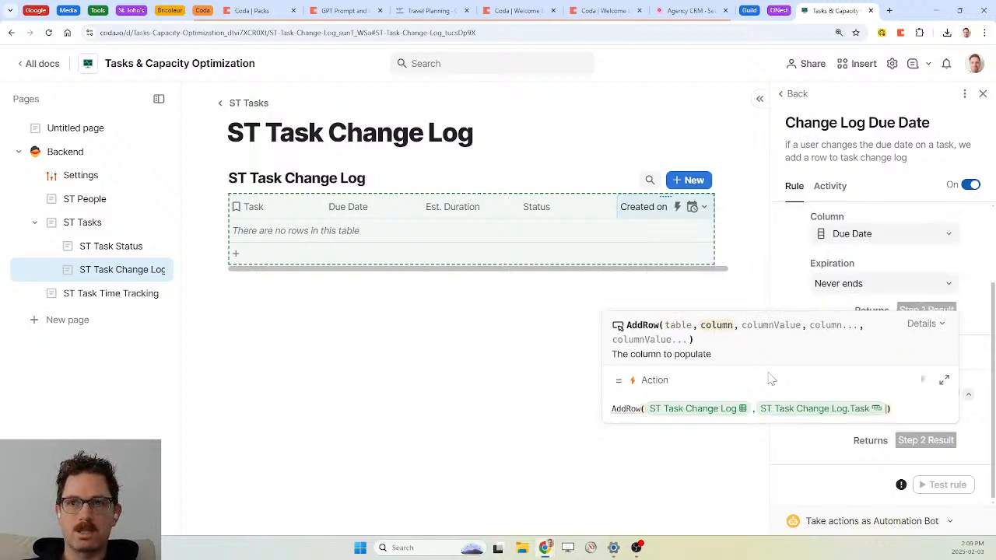
type(",step 1 Result")
key("Tab")
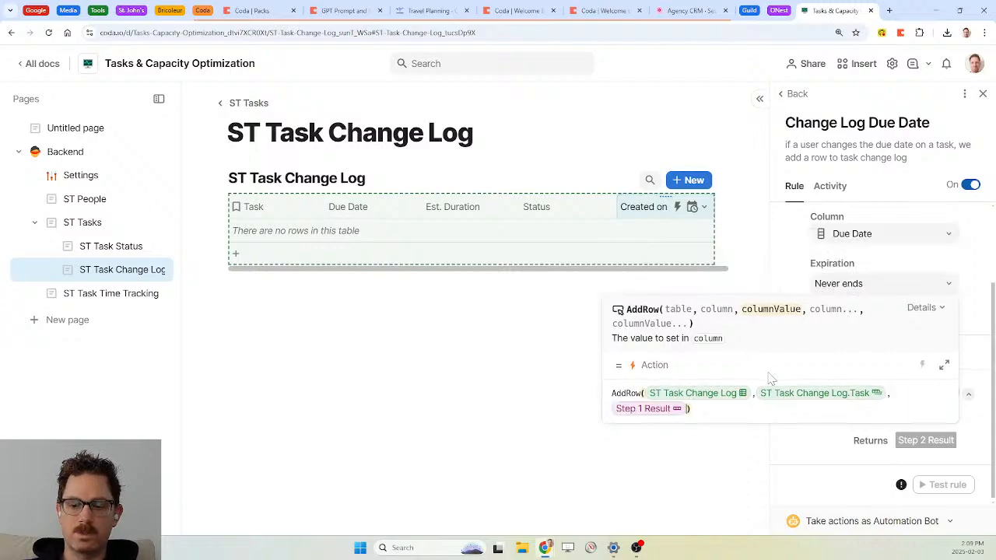
type(".task")
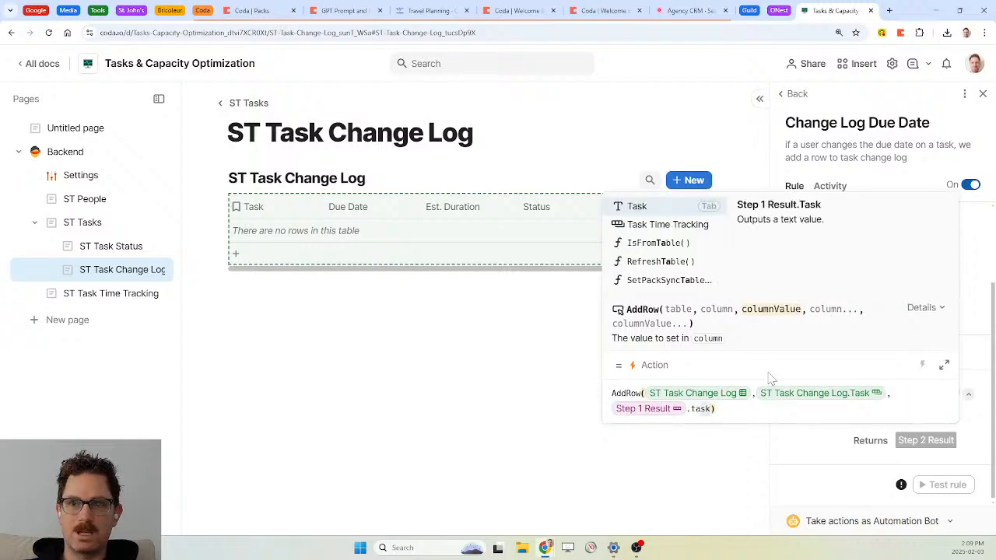
key("BackSpace")
key("BackSpace")
key("BackSpace")
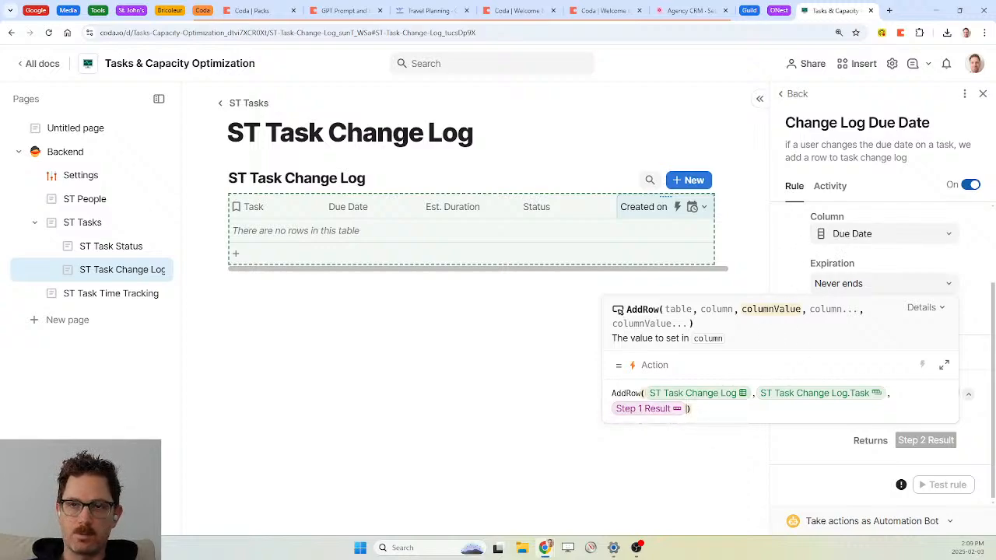
Add Due Date and Est. Duration to the formula, filled from Step 1 Result's matching values
type(",")
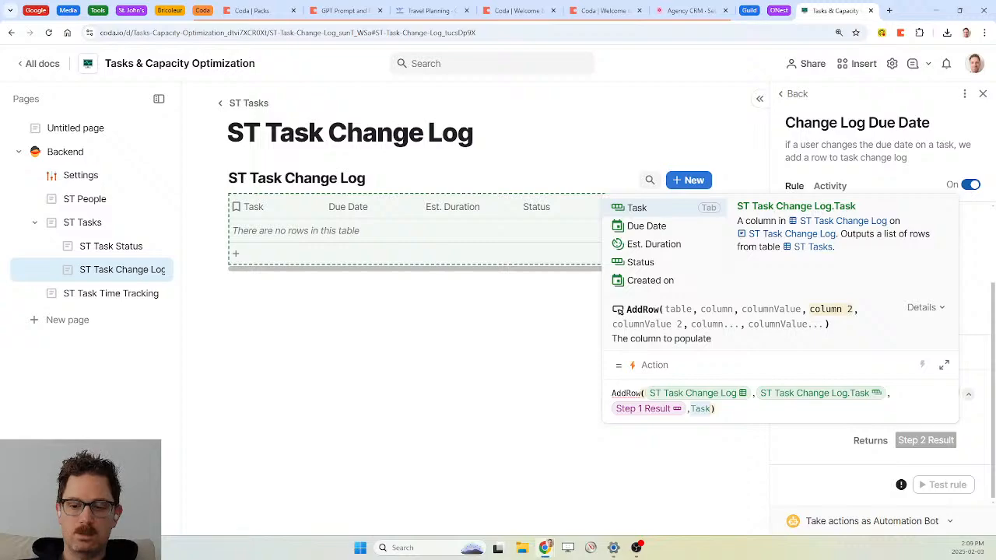
key("Down")
key("Tab")
type(",status")
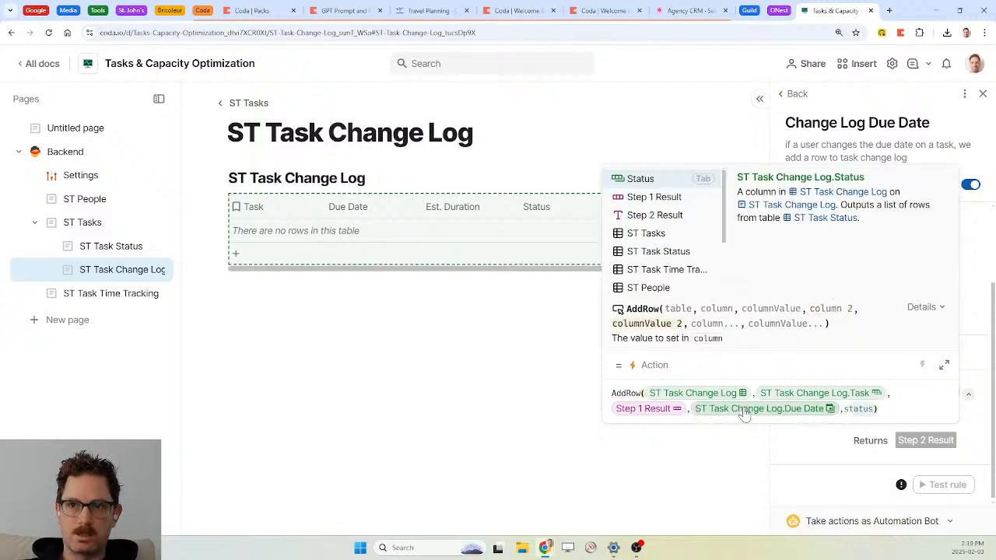
type("e")
key("Tab")
type(".due")
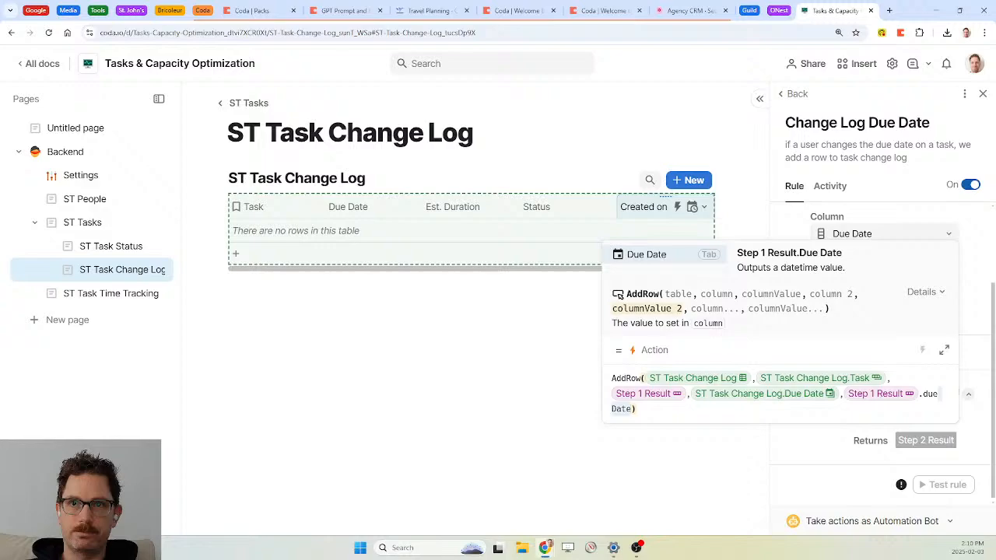
key("Tab")
type(",est. Duration")
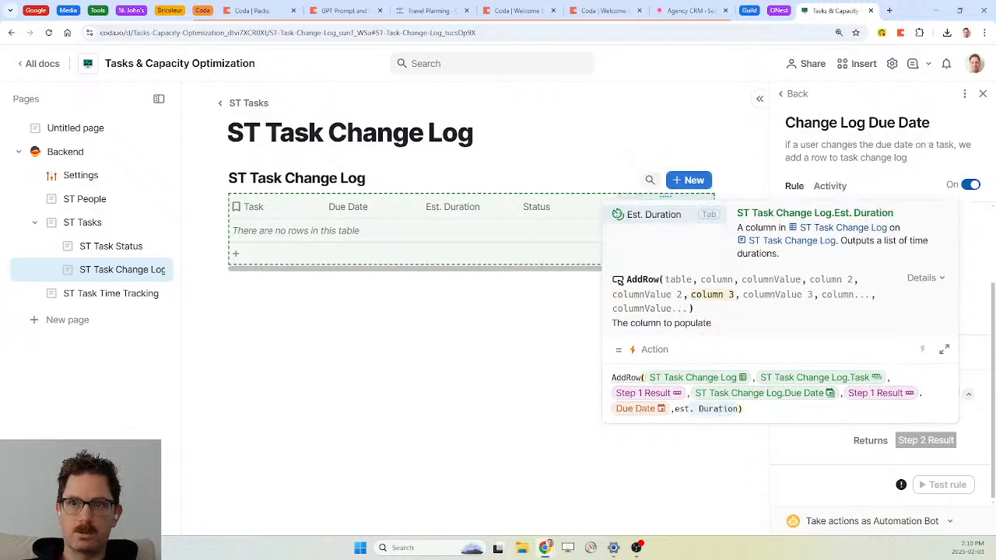
key("Tab")
type(",ste")
key("Tab")
type(".est. Duration")
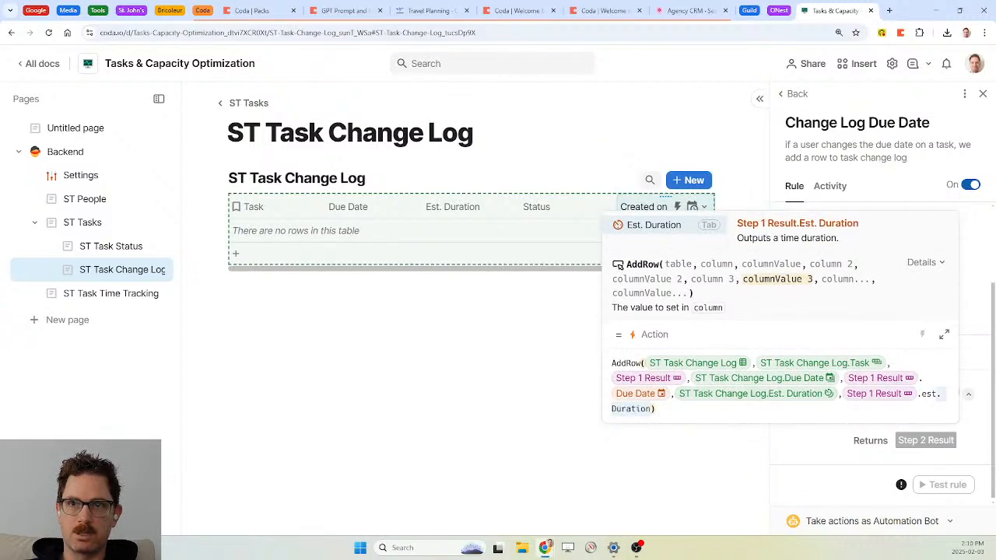
key("Tab")
Finish the AddRow formula with Status from Step 1 Result.Status and confirm it
type(", status")
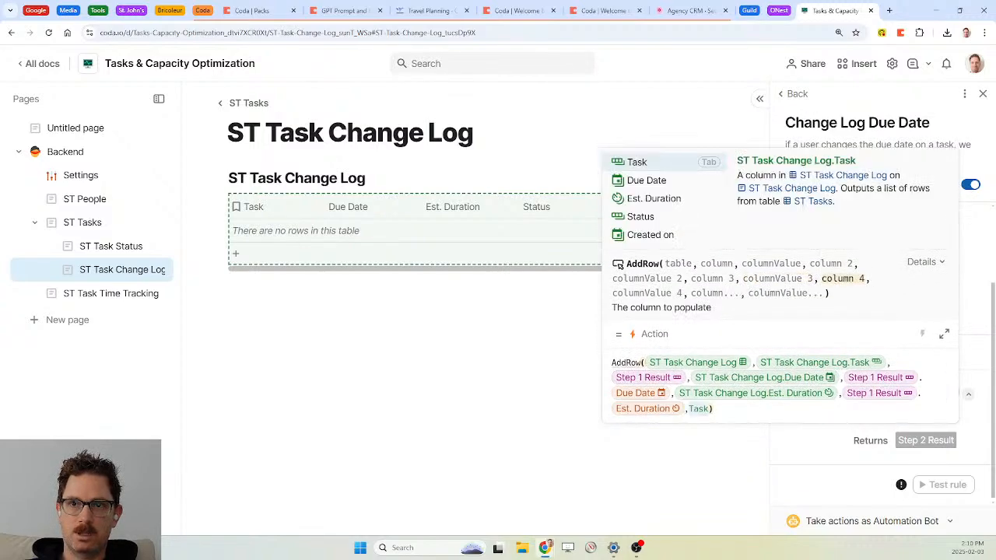
key("Tab")
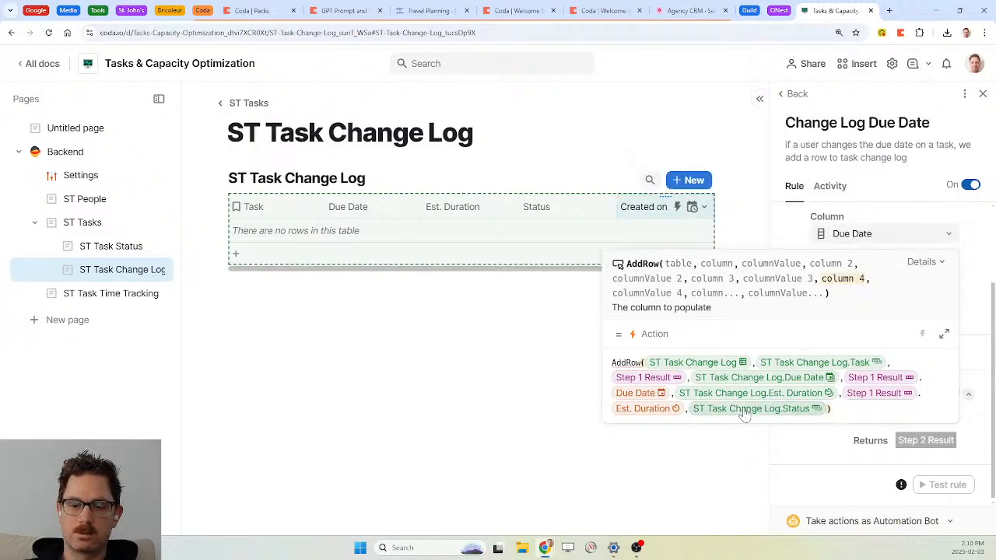
type(", step")
key("Tab")
type(".status")
key("Tab")
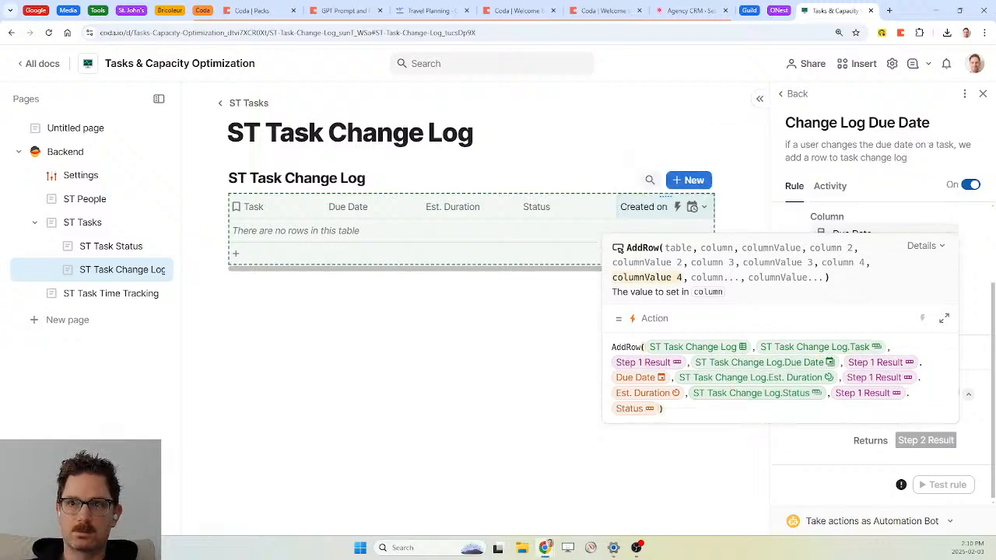
type(")")
key("Return")
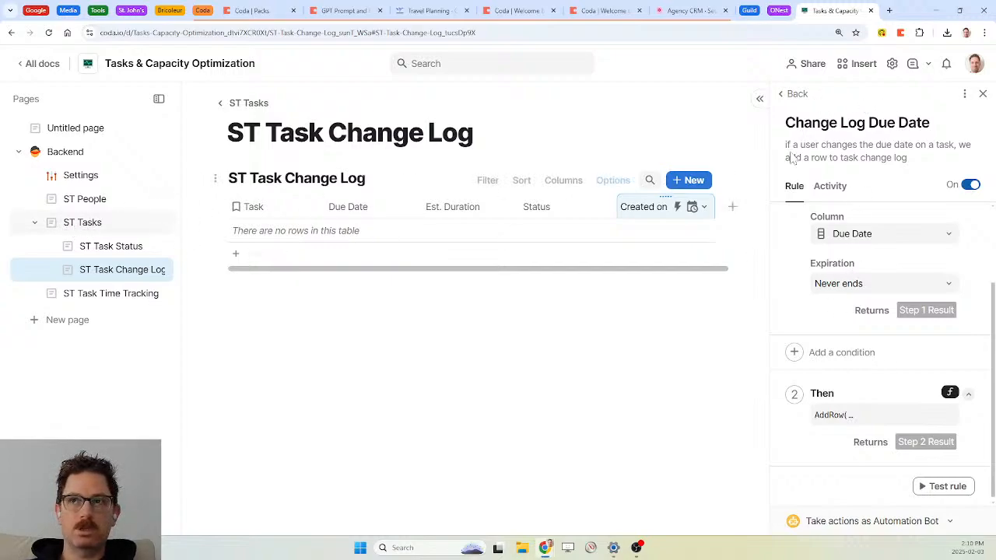
Set the ST Tasks Due Date column's value for new rows to Date created
left_click(983, 94)
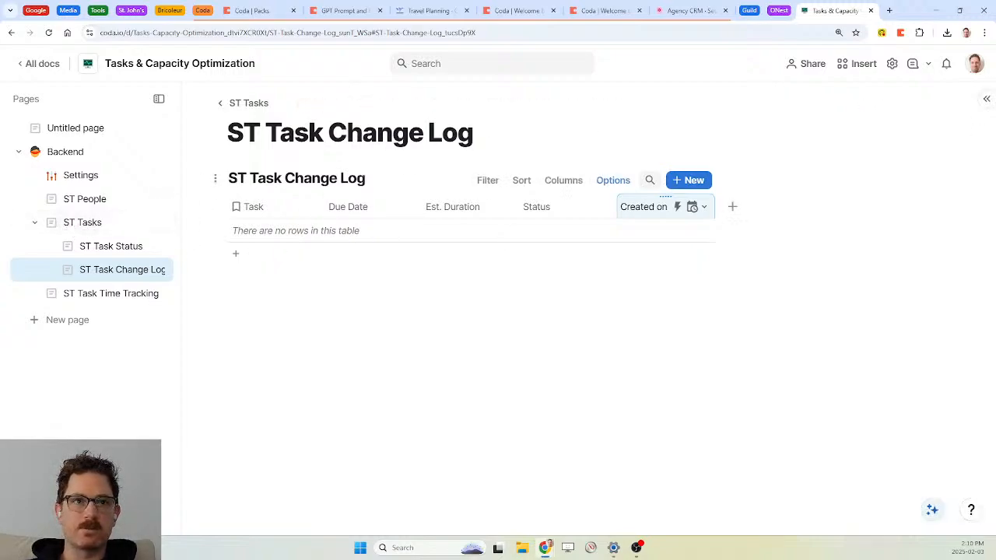
left_click(114, 228)
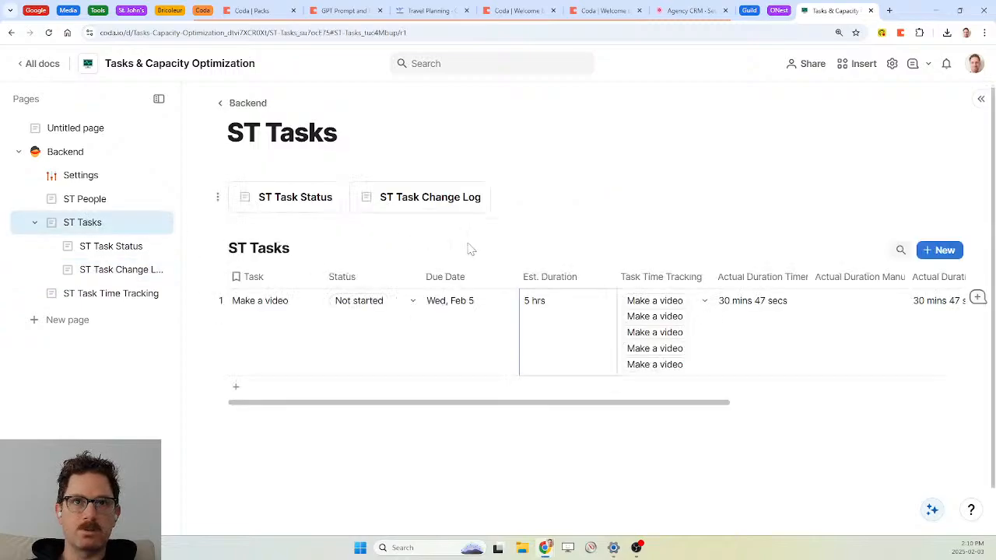
left_click(508, 280)
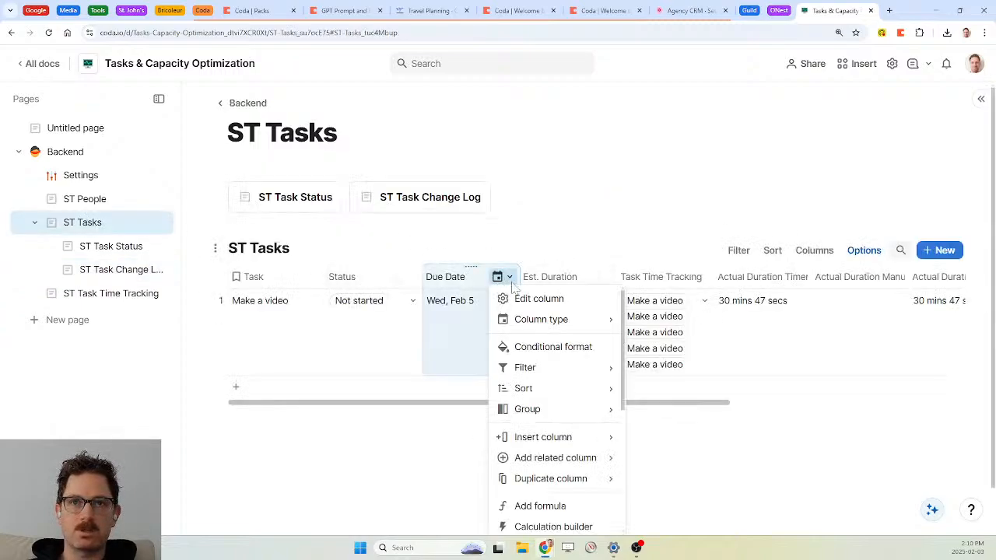
left_click(514, 298)
scroll(695, 367, "down", 1)
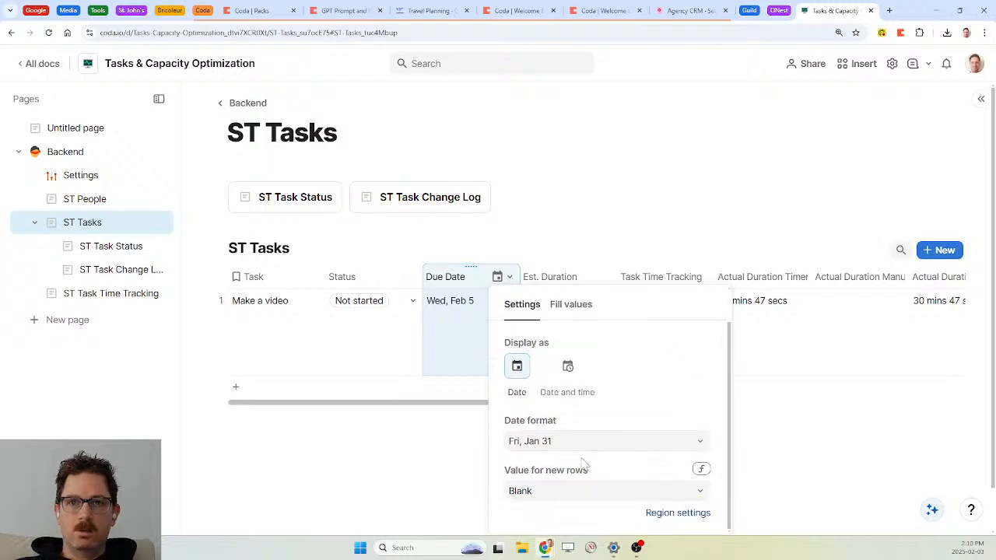
left_click(699, 491)
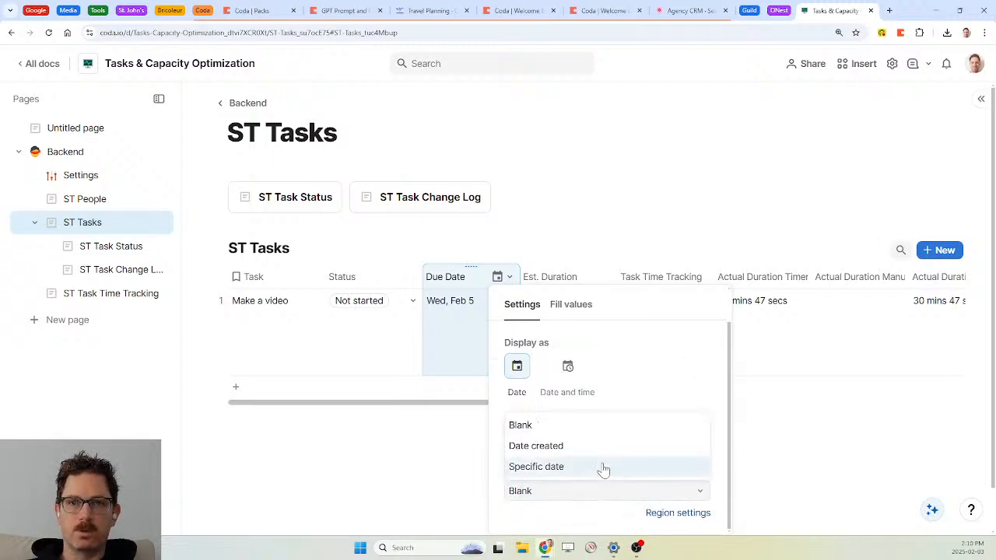
left_click(551, 456)
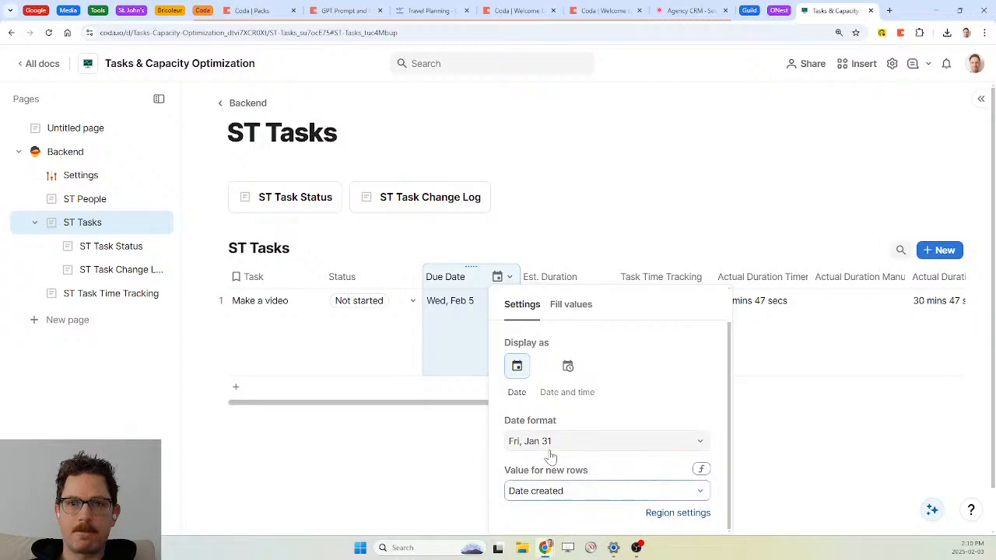
Change the new-row default to thisRow.Created().ToDate()+days(1) and add a new row
left_click(700, 472)
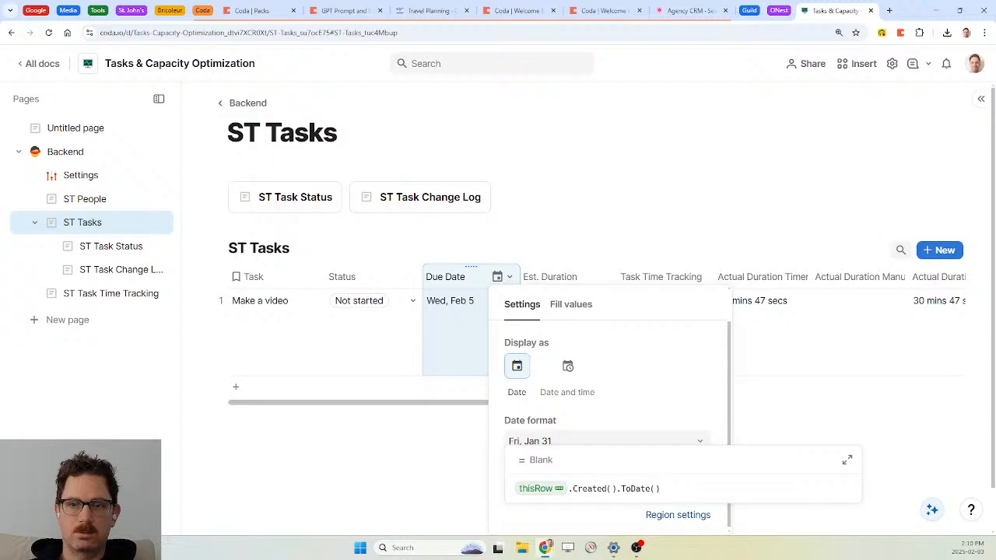
type("+days(")
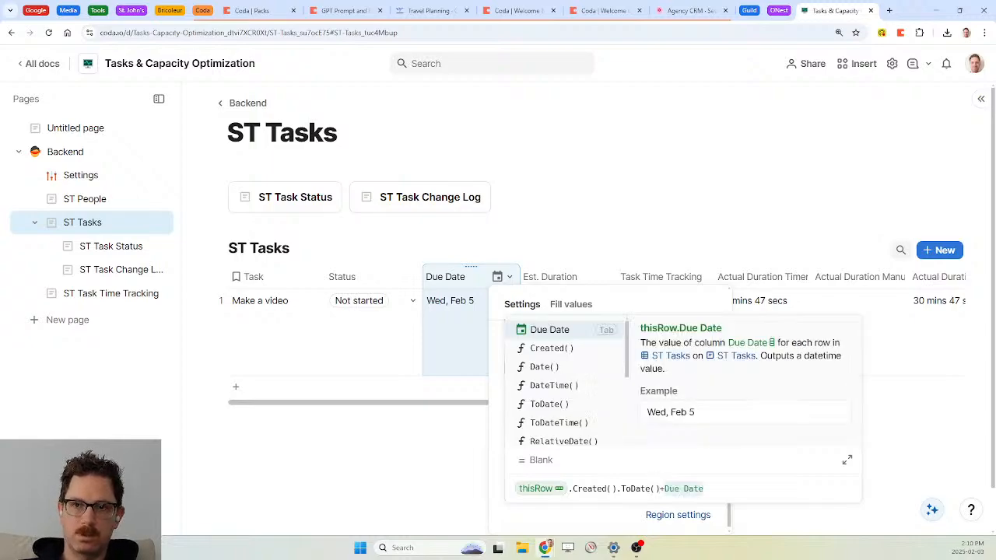
type("1")
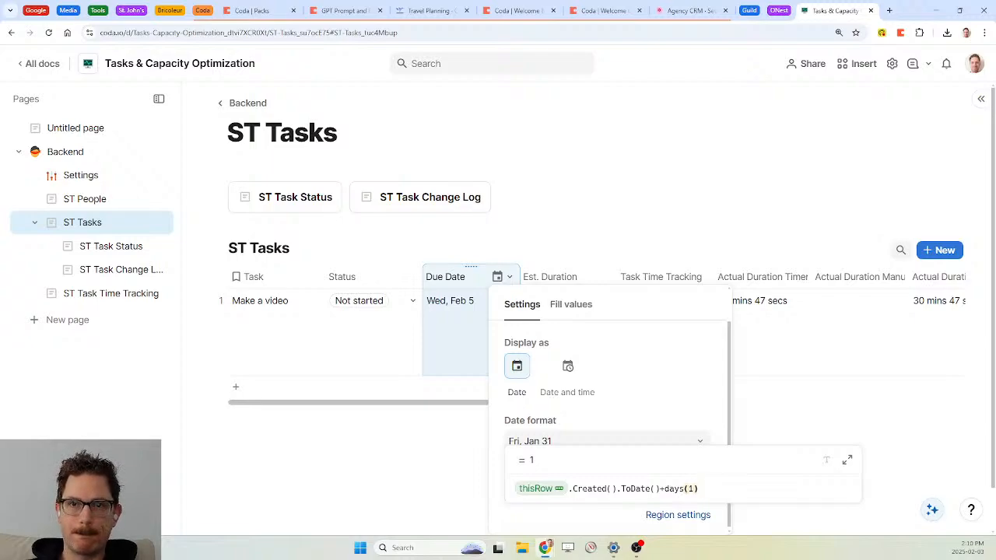
key("Return")
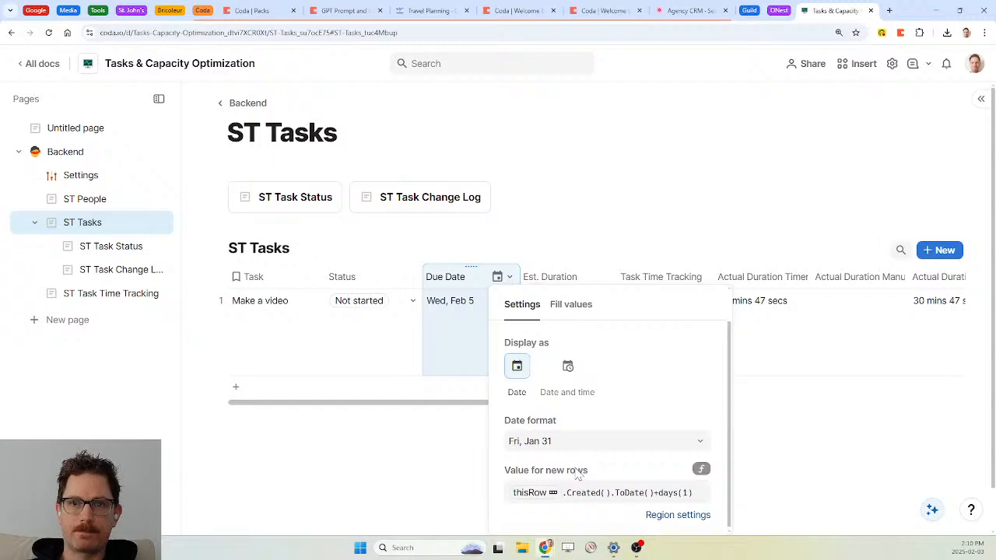
scroll(578, 474, "down", 1)
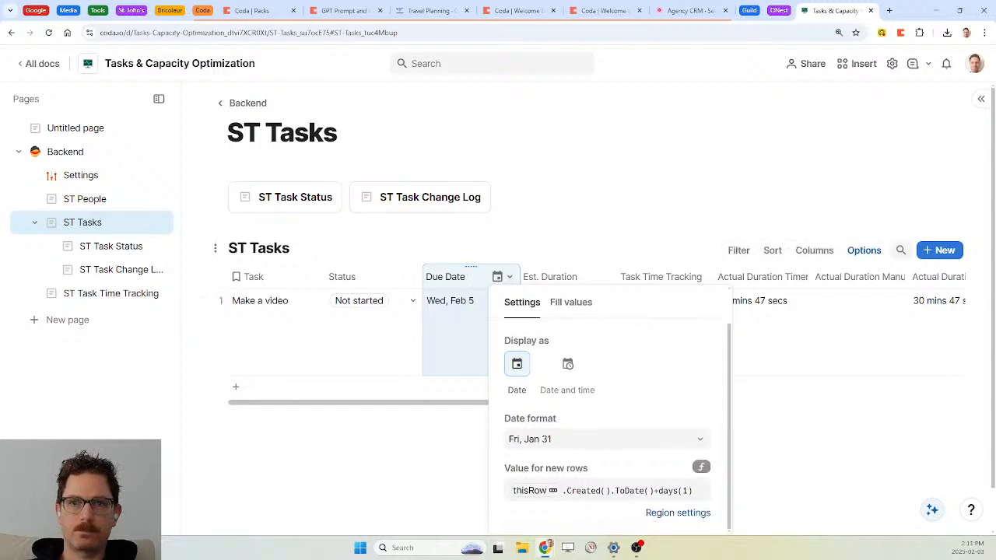
key("Escape")
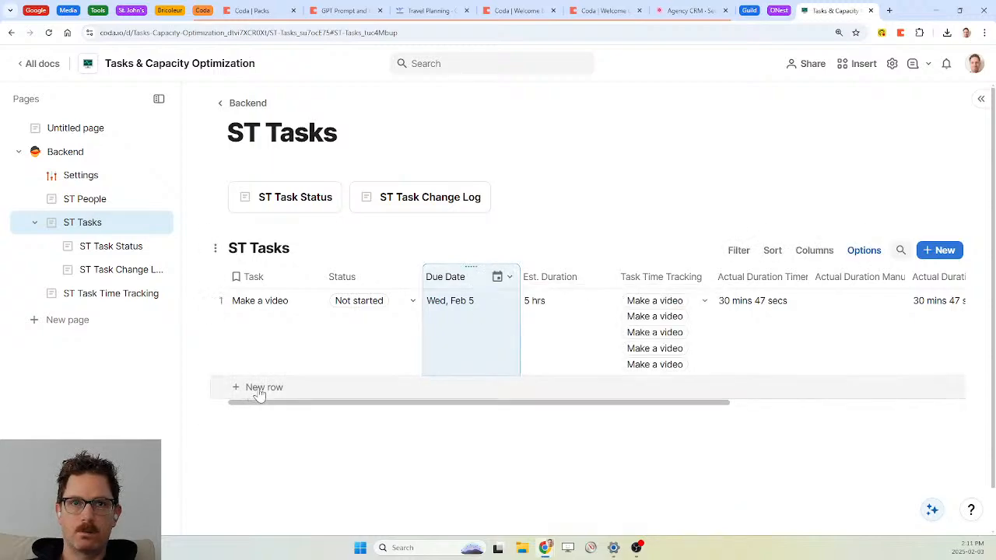
left_click(260, 392)
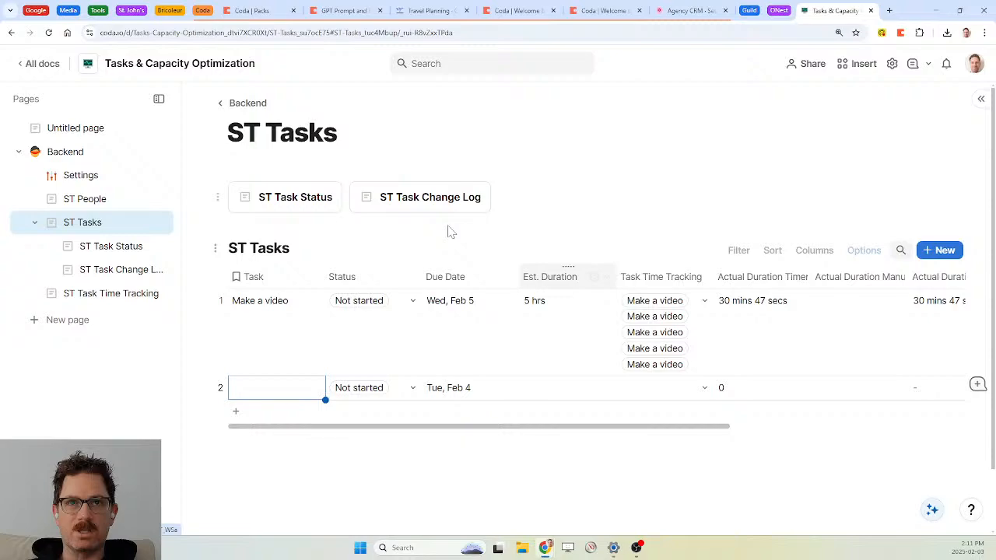
Open ST Task Change Log from the sidebar to see the new task's logged entry
left_click(105, 295)
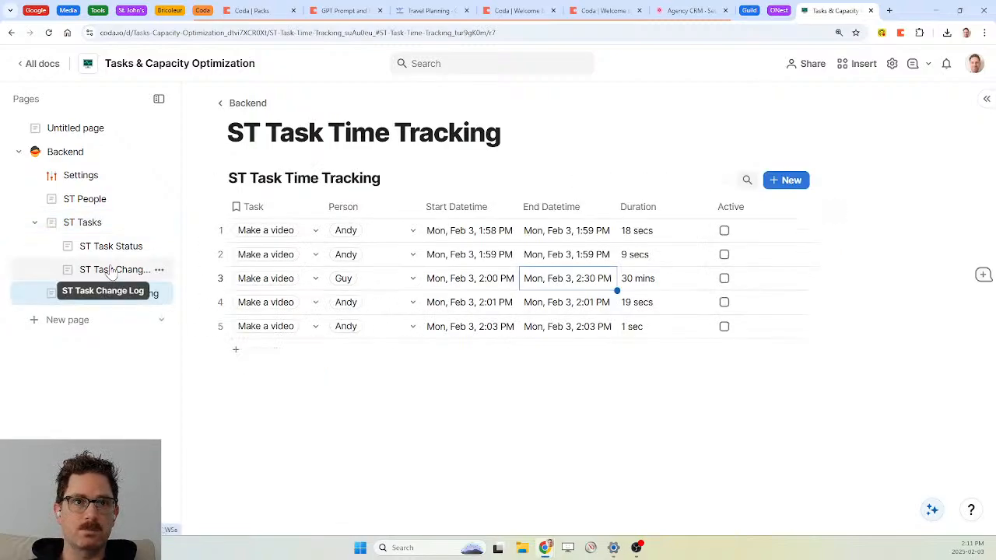
left_click(113, 271)
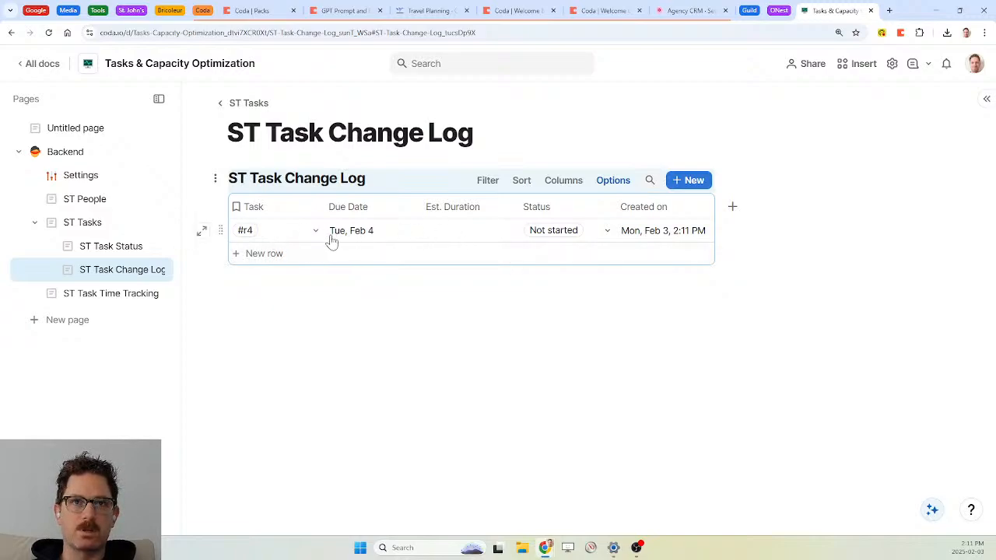
Name the new ST Tasks row 'Call my lawyer'
left_click(84, 226)
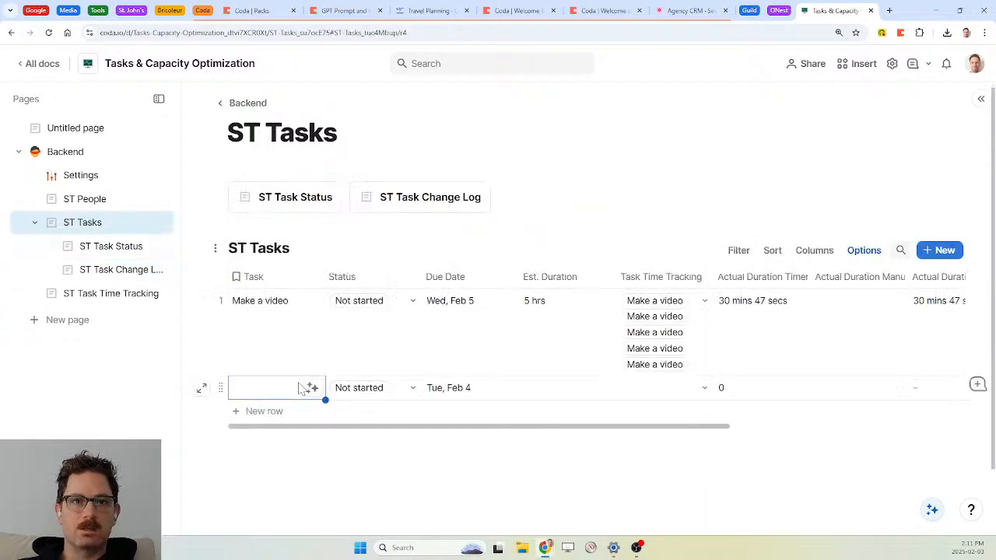
key("Return")
type("Ca")
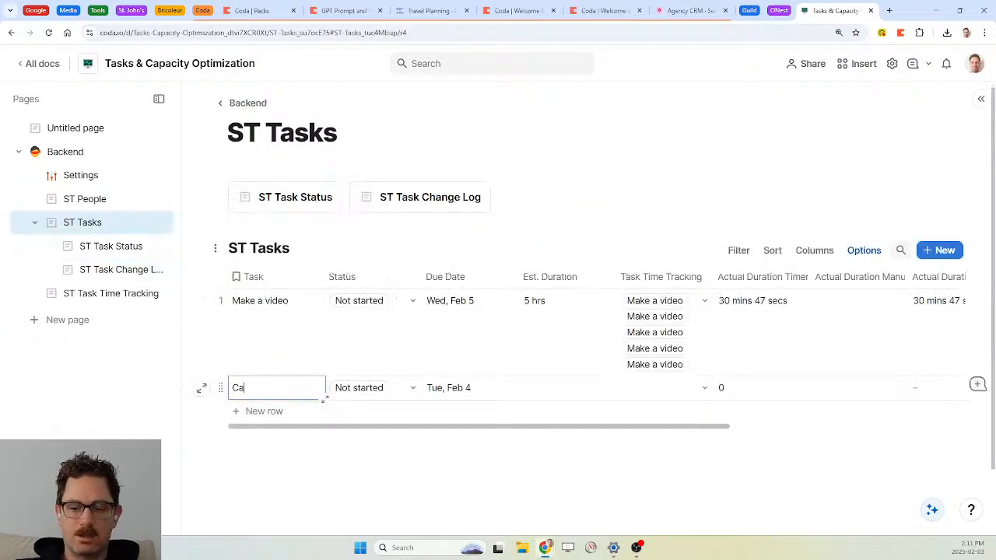
type("ll my friend")
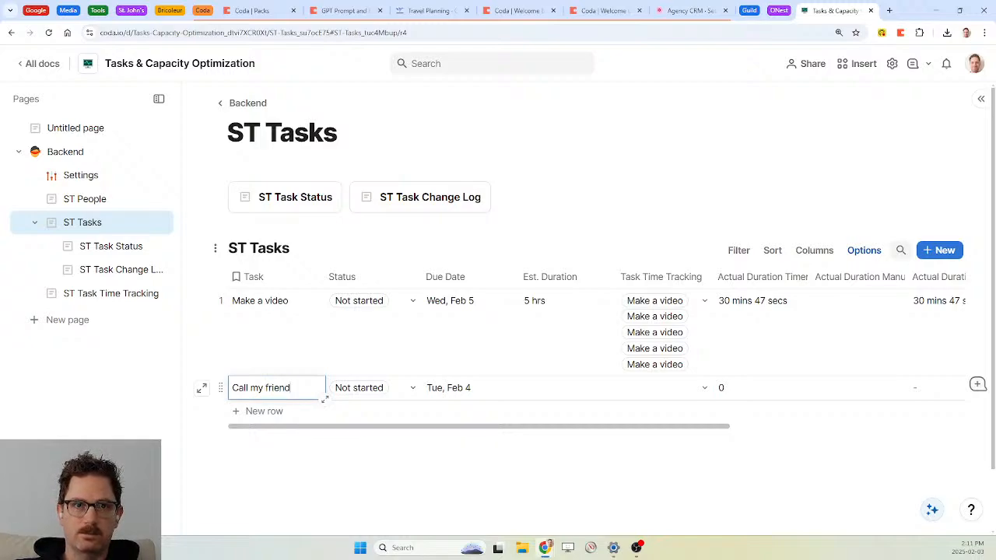
key("BackSpace")
key("BackSpace")
key("BackSpace")
key("BackSpace")
key("BackSpace")
key("BackSpace")
type("la")
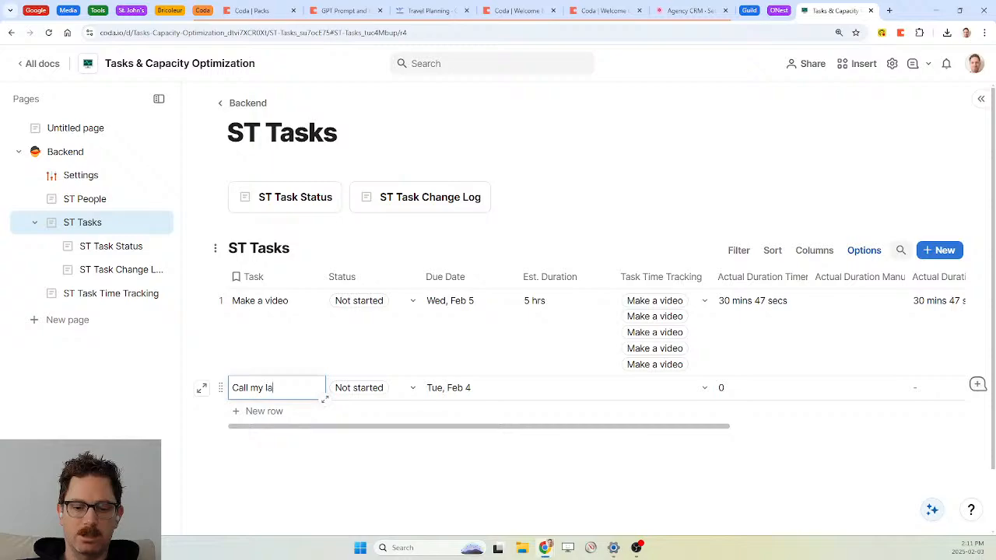
type("wyer")
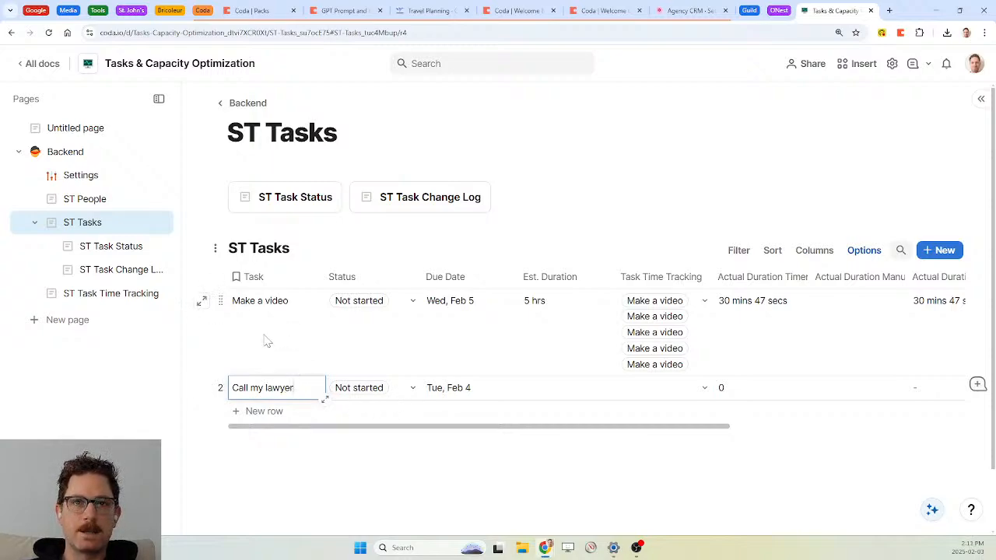
left_click(271, 343)
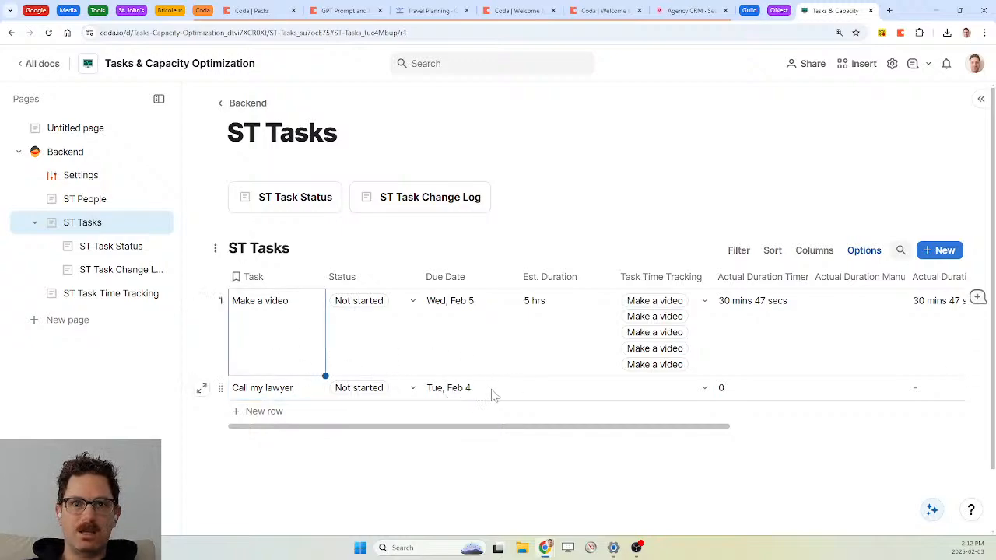
Change Call my lawyer's due date to Feb 5 and check the resulting change-log entries
double_click(451, 389)
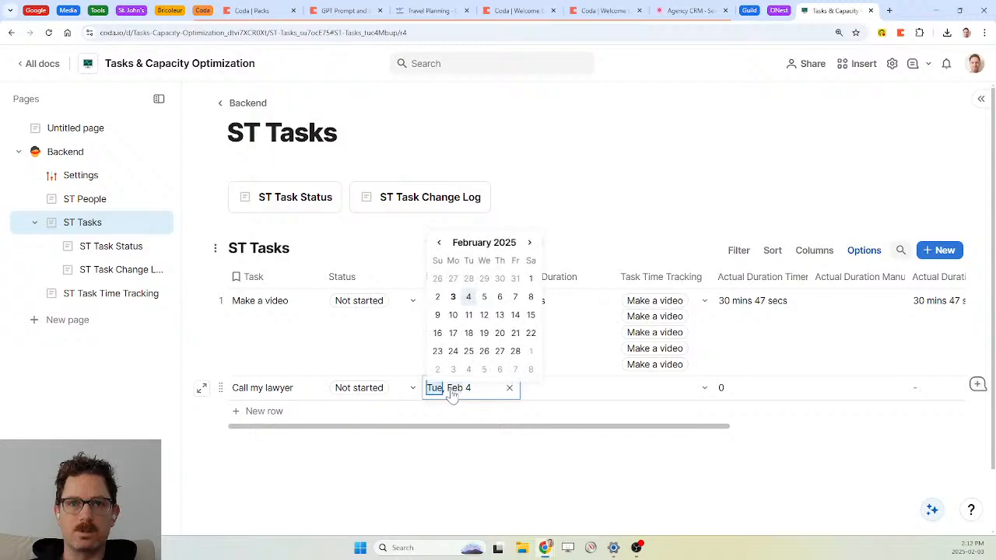
left_click(484, 299)
left_click(360, 356)
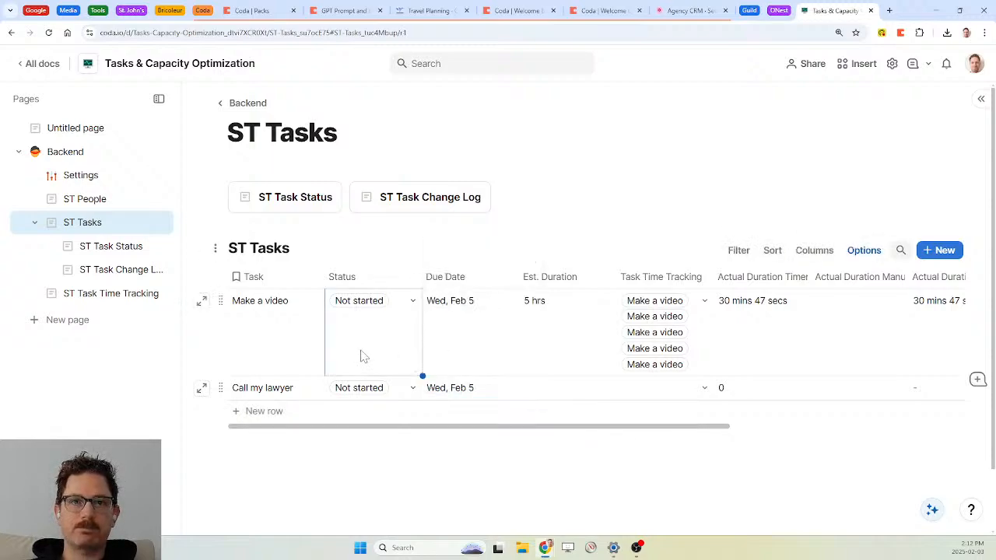
left_click(111, 272)
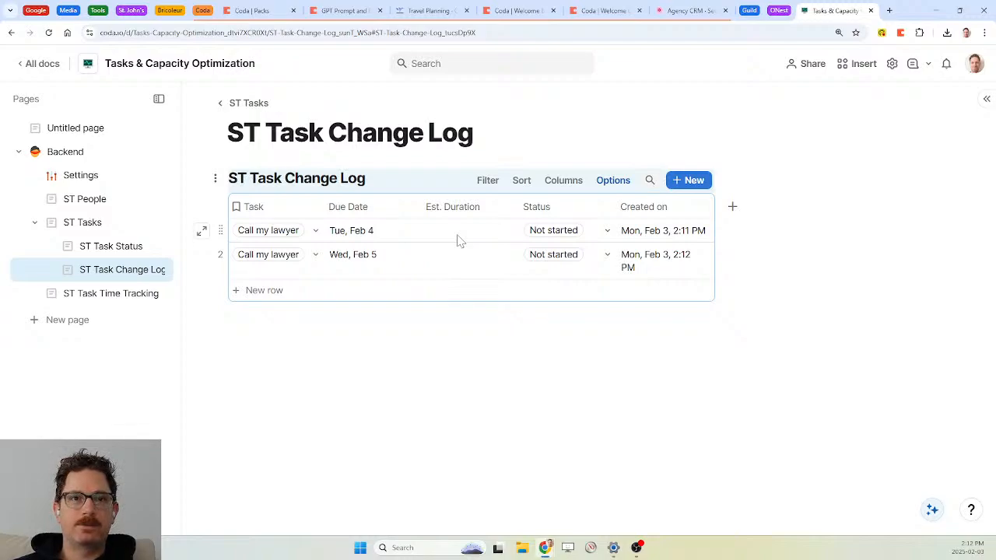
left_click(98, 227)
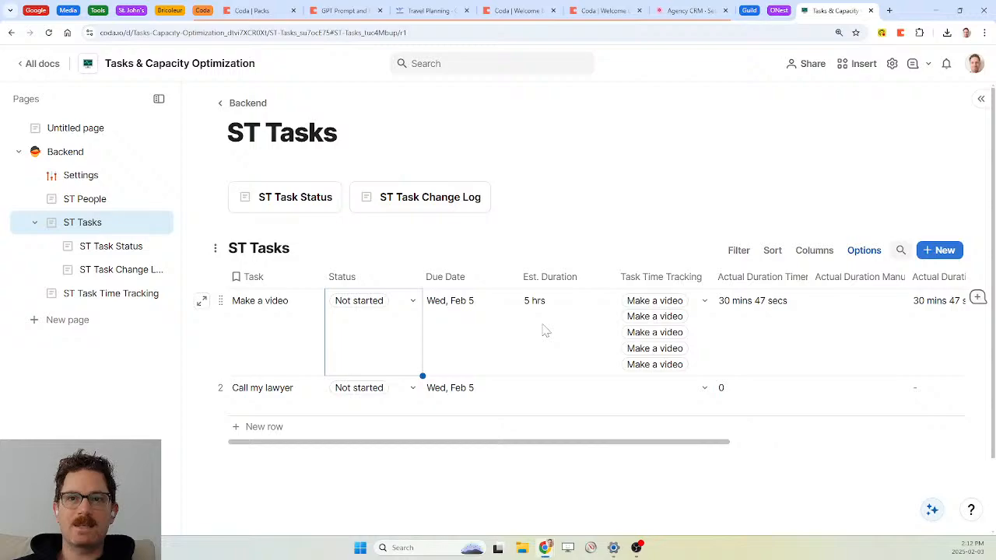
scroll(545, 330, "right", 1)
scroll(544, 331, "right", 6)
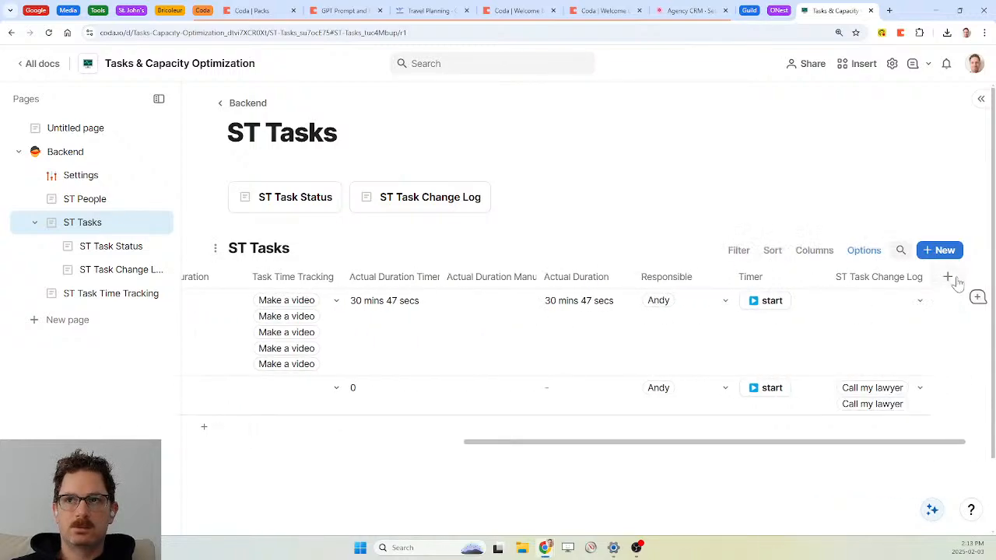
Add a new ST Tasks column linked to the ST People table
left_click(948, 277)
type("modifi")
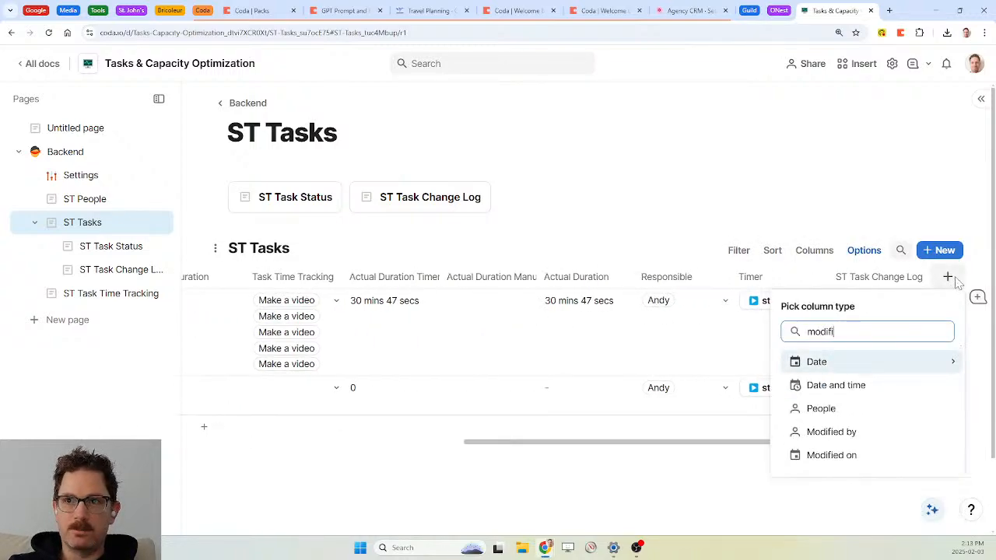
type("e")
key("BackSpace")
key("BackSpace")
key("BackSpace")
key("BackSpace")
key("BackSpace")
key("BackSpace")
key("BackSpace")
type("peop")
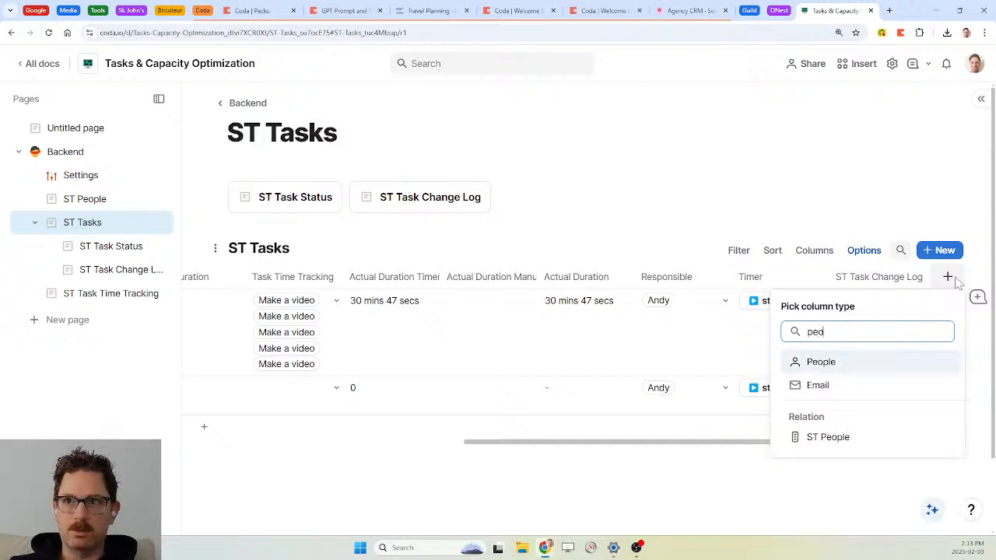
key("Down")
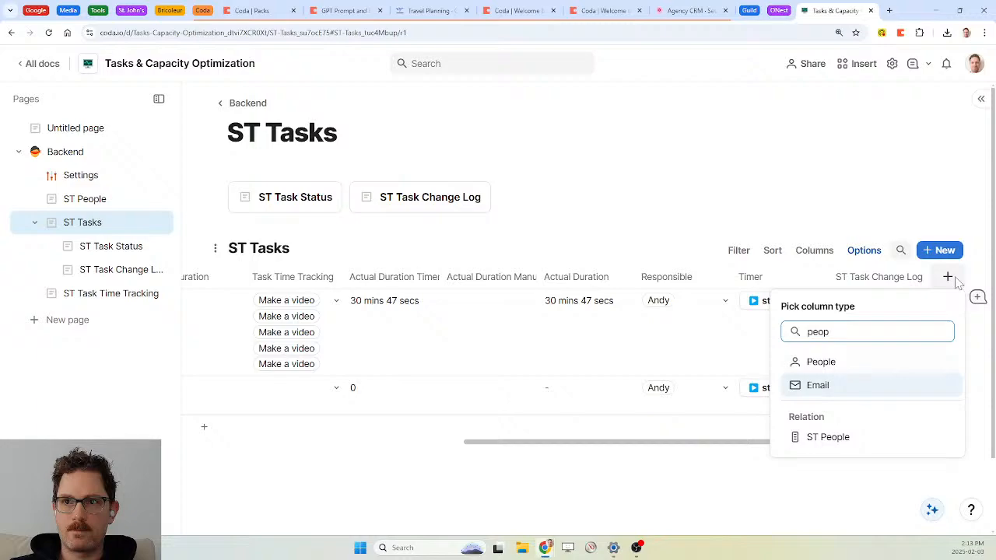
key("Down")
key("Return")
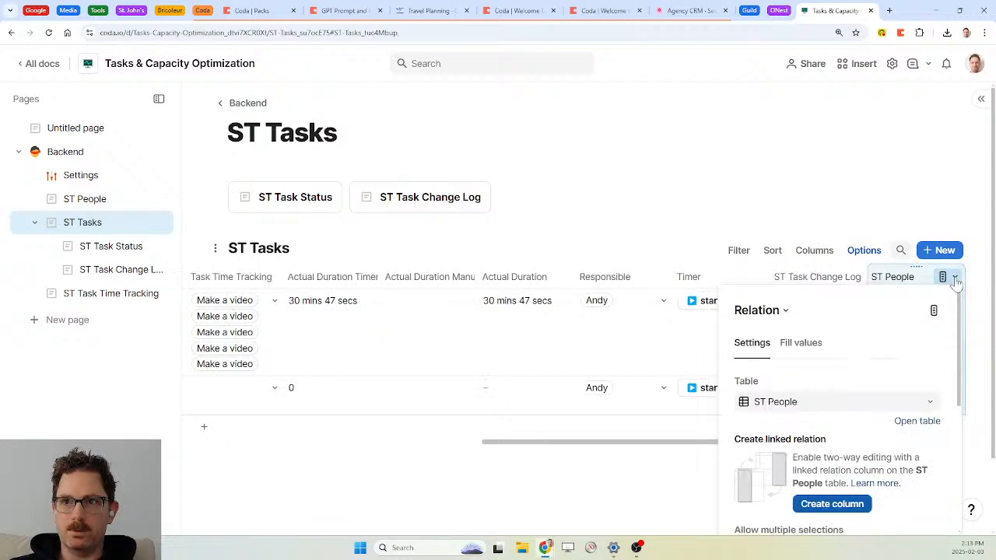
Make the column a calculated formula starting ST People.Filter() on the Coda Person field
left_click(791, 344)
left_click(817, 440)
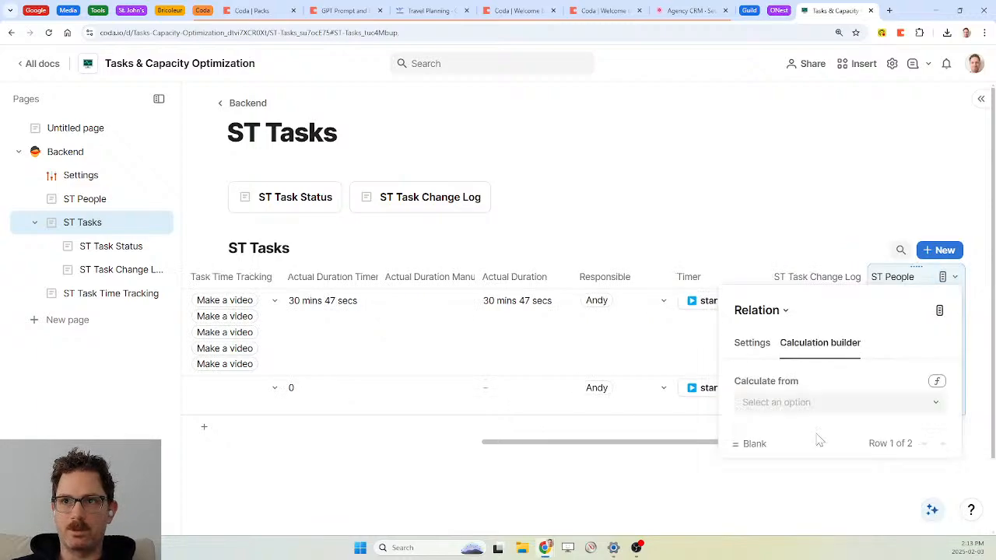
left_click(938, 382)
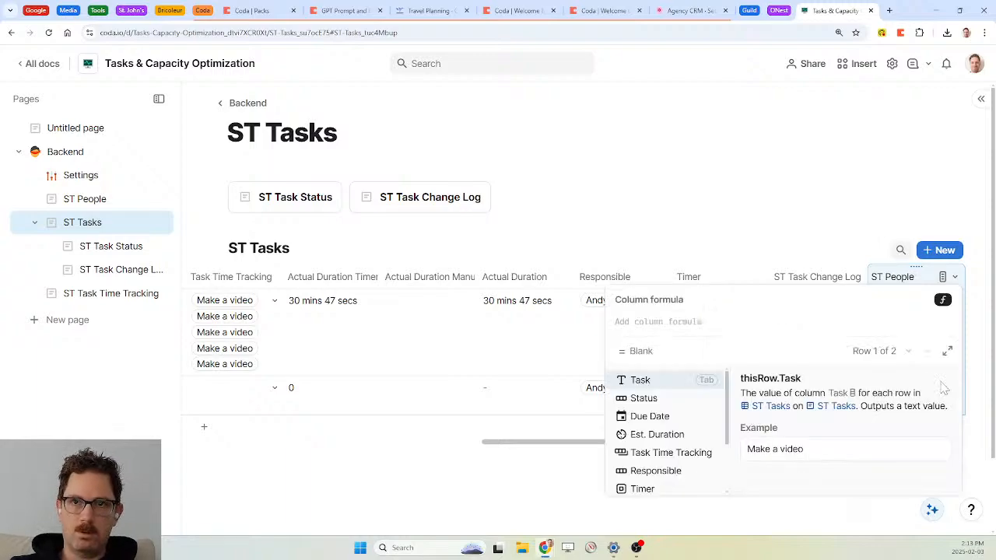
type("st people")
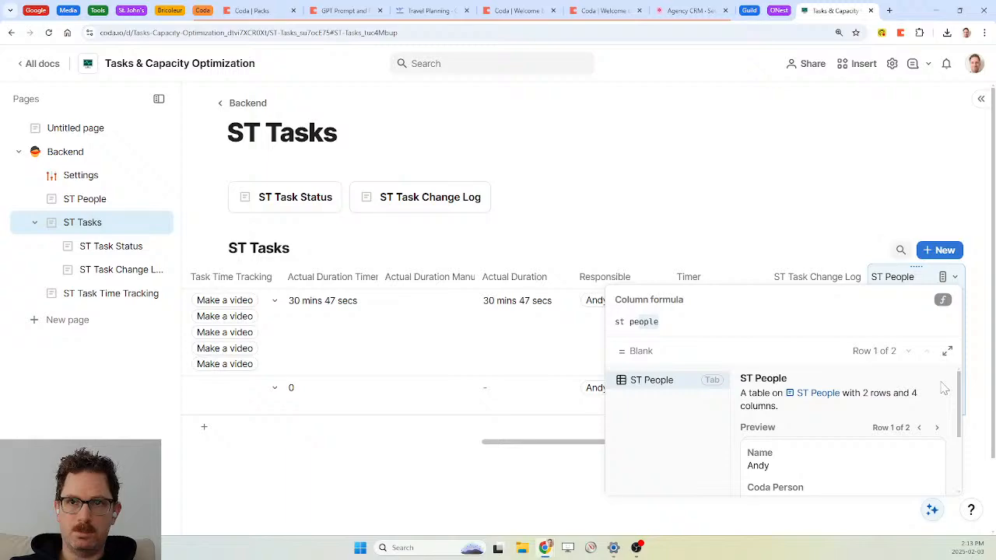
key("Tab")
type(".fi")
key("Tab")
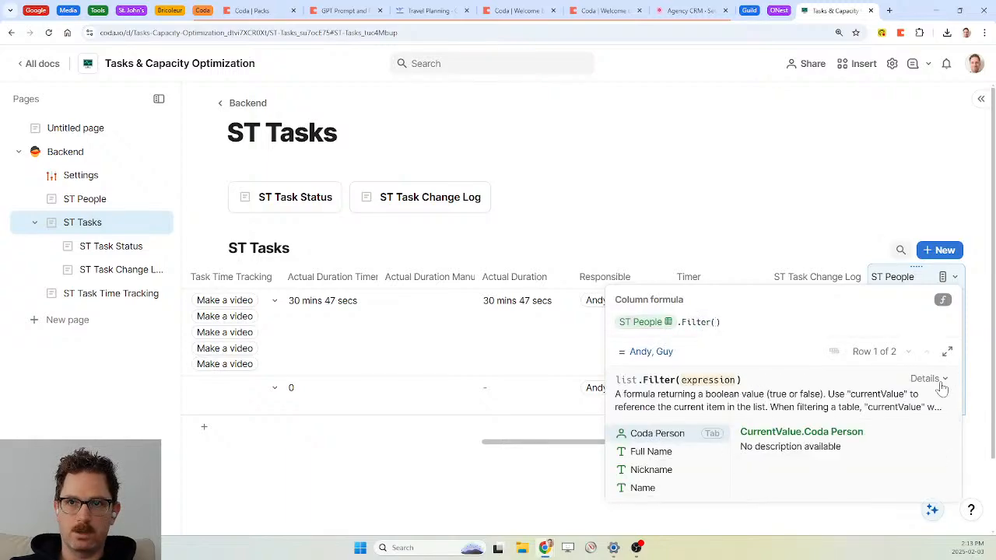
key("Tab")
Complete the filter with =thisRow.ModifiedBy(), then go to the ST Task Change Log page
type("=thisrow")
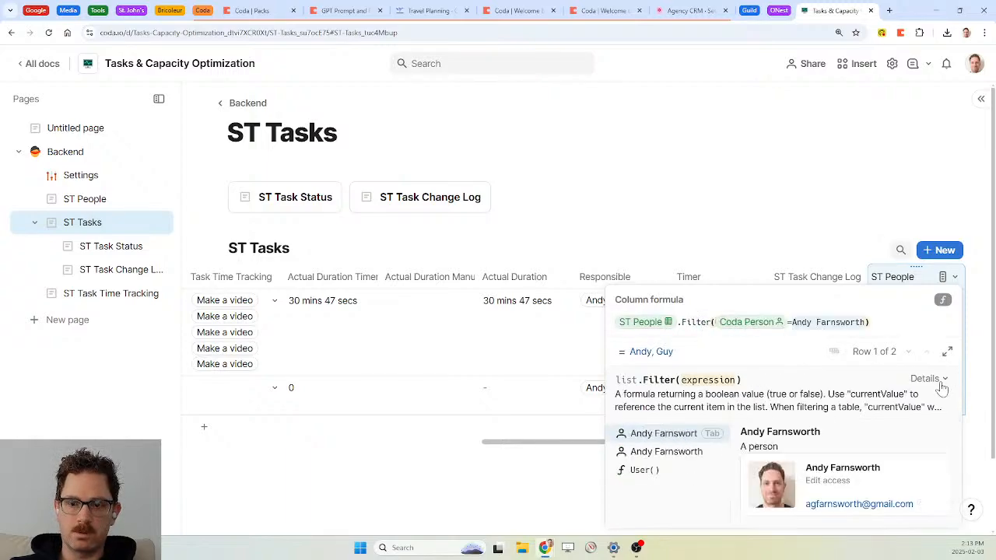
key("Tab")
type(".modified")
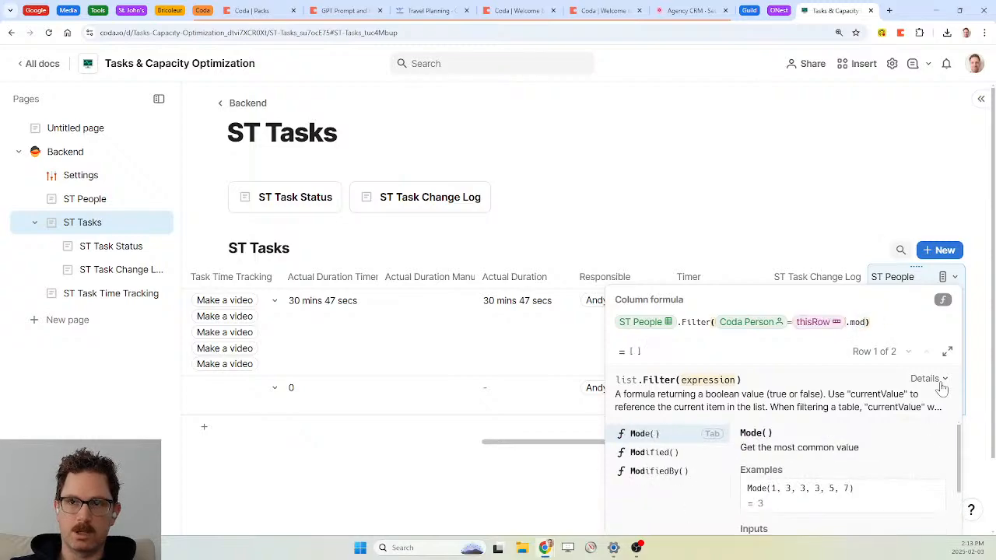
key("Down")
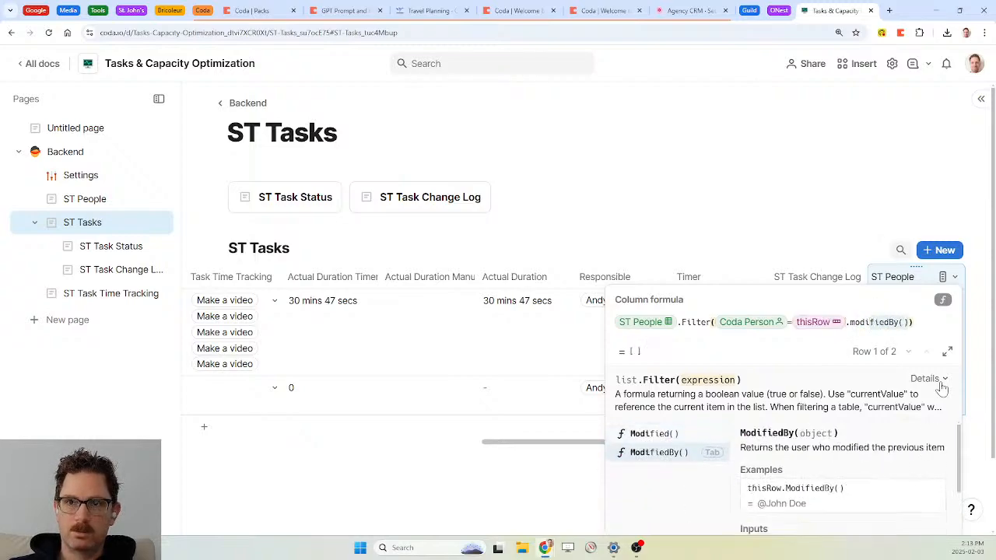
key("Tab")
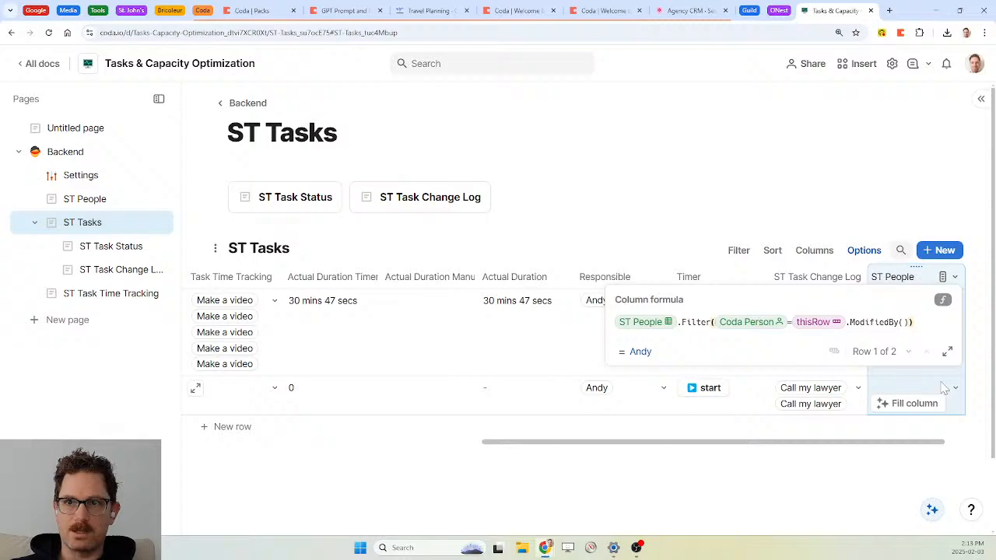
left_click(944, 387)
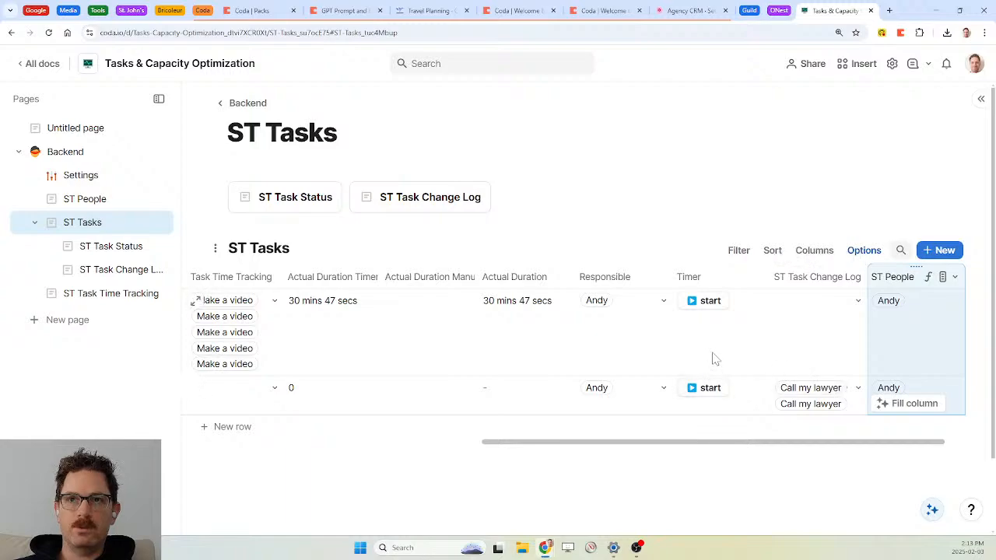
left_click(113, 274)
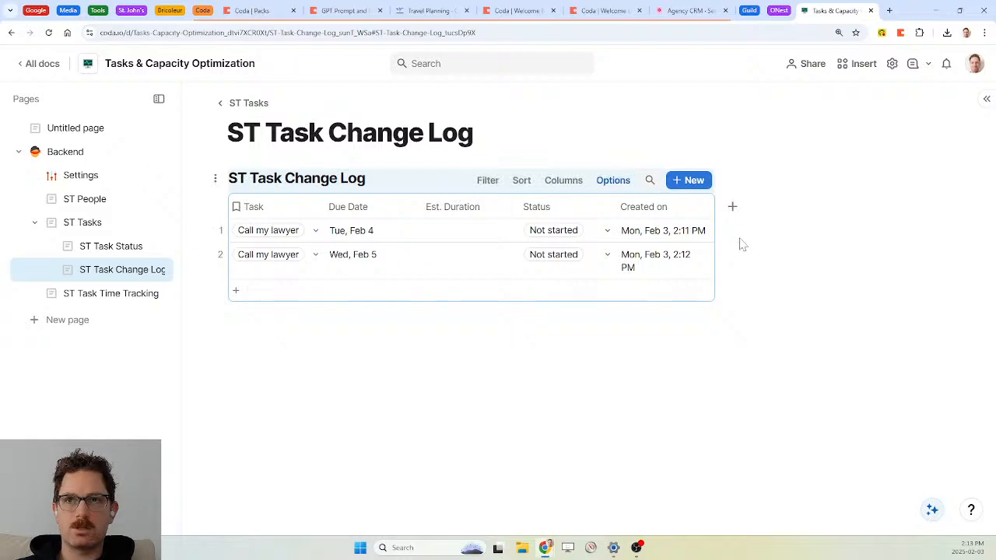
Add a change-log column linked to ST People and name it 'Modified by'
left_click(732, 209)
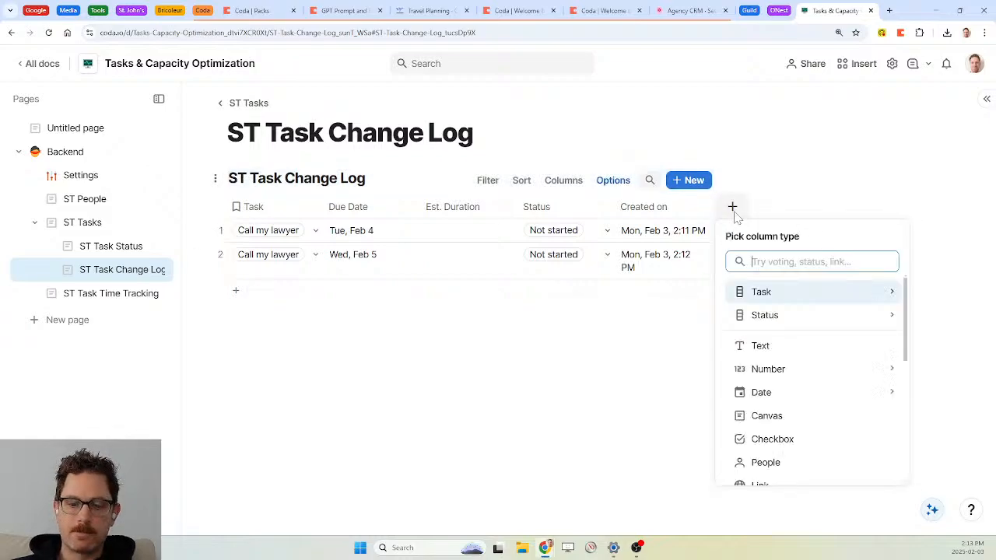
type("st peo")
key("Return")
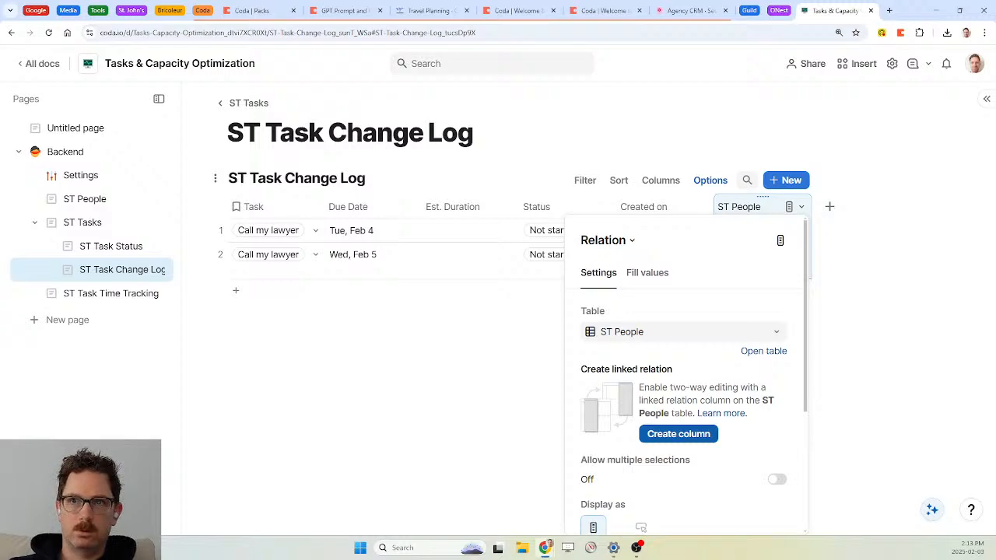
key("Escape")
type("Modifie")
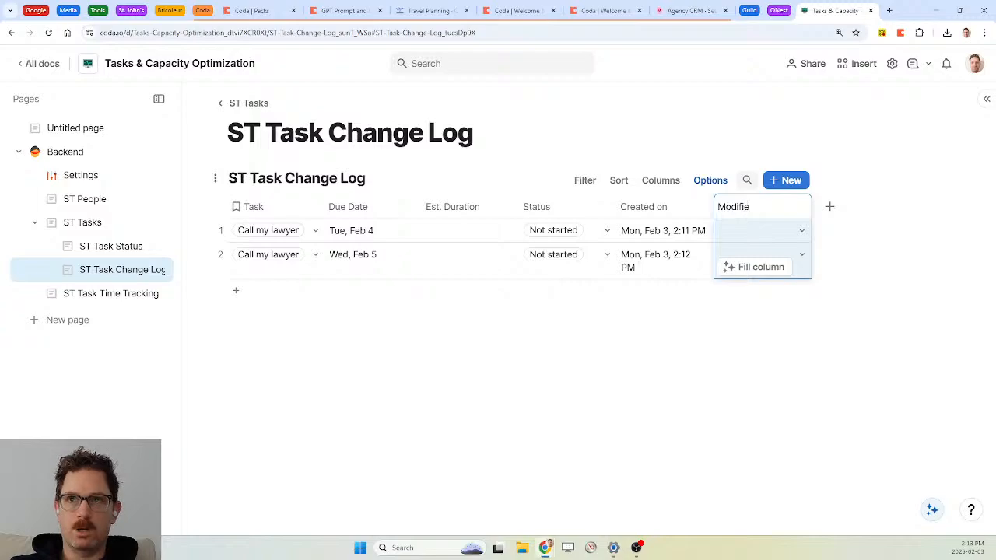
type("r")
key("BackSpace")
key("BackSpace")
key("BackSpace")
type("ied By")
key("BackSpace")
key("BackSpace")
key("BackSpace")
type("by")
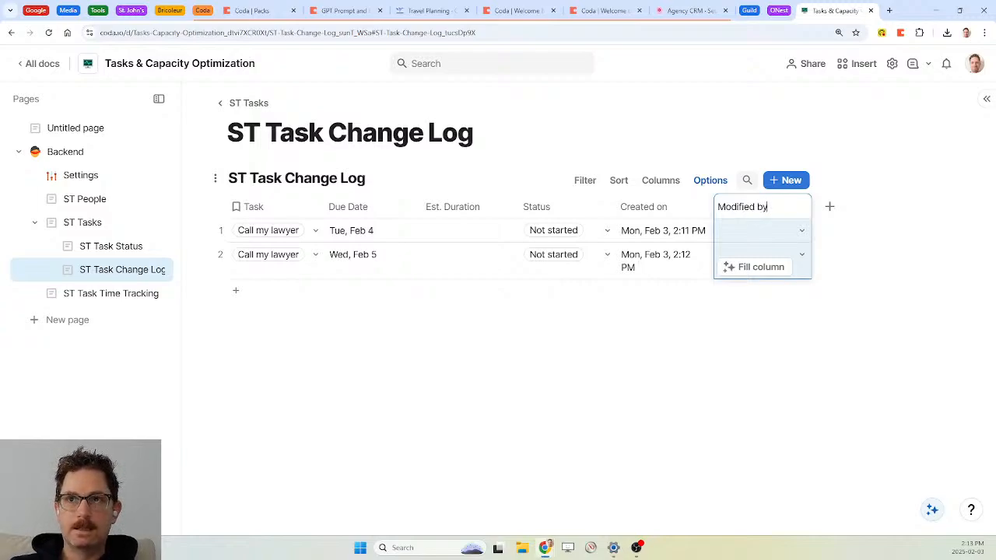
Set Modified by to Andy in both change-log rows
left_click(802, 232)
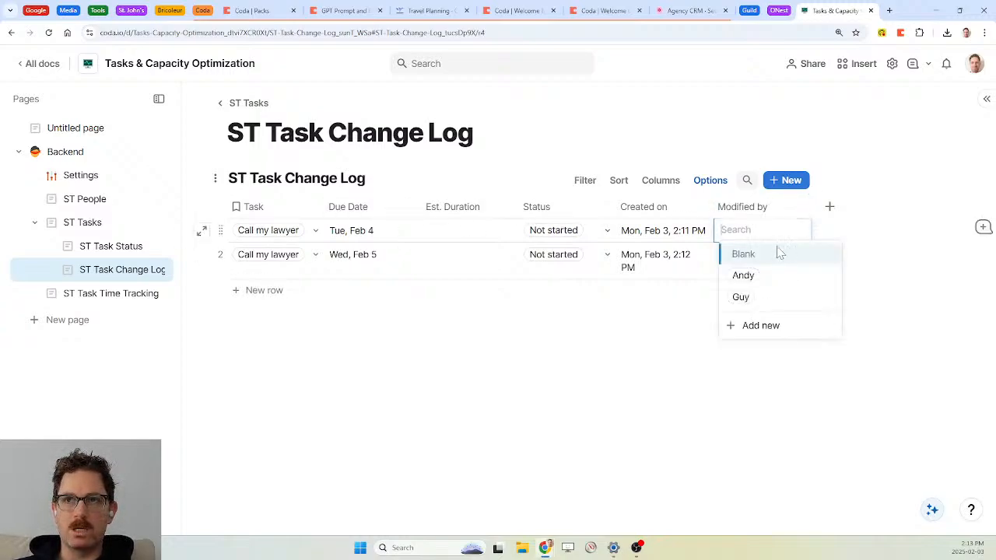
left_click(747, 276)
left_click(801, 256)
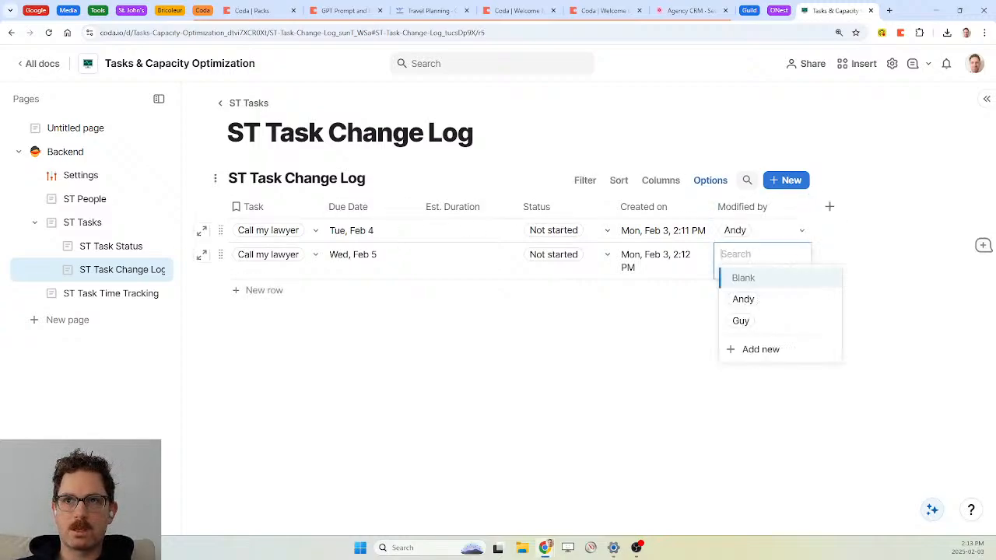
left_click(743, 300)
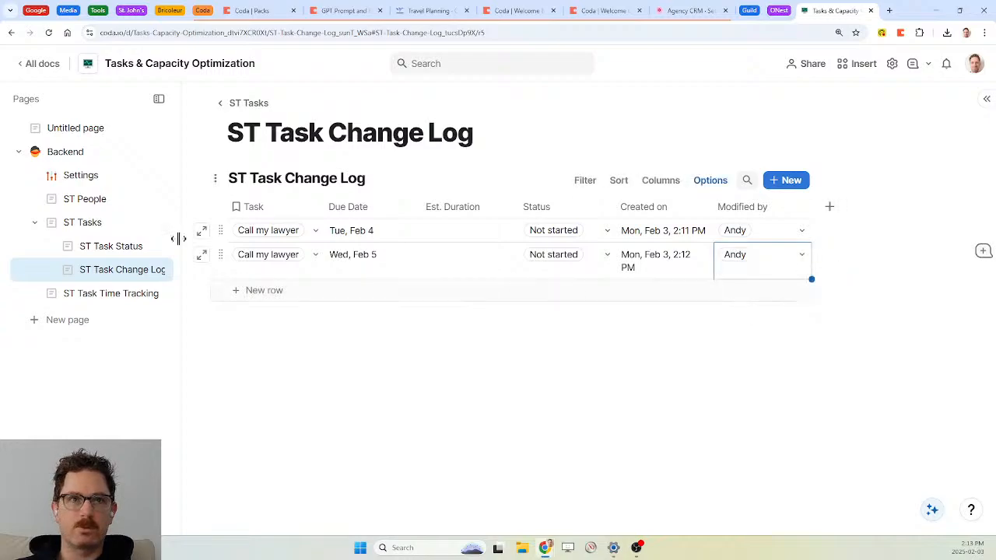
Open the Change Log Due Date automation's AddRow formula from doc settings
left_click(862, 64)
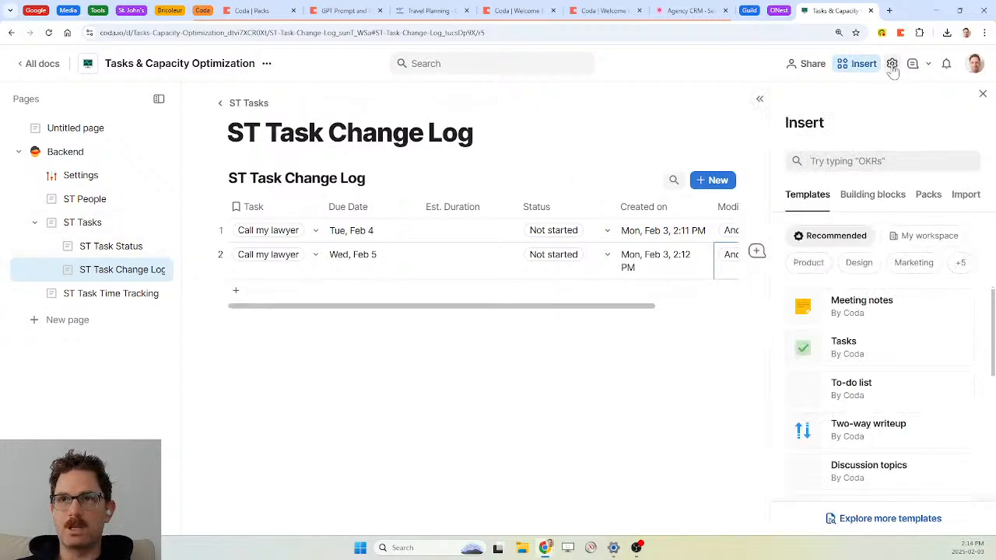
left_click(892, 65)
left_click(860, 339)
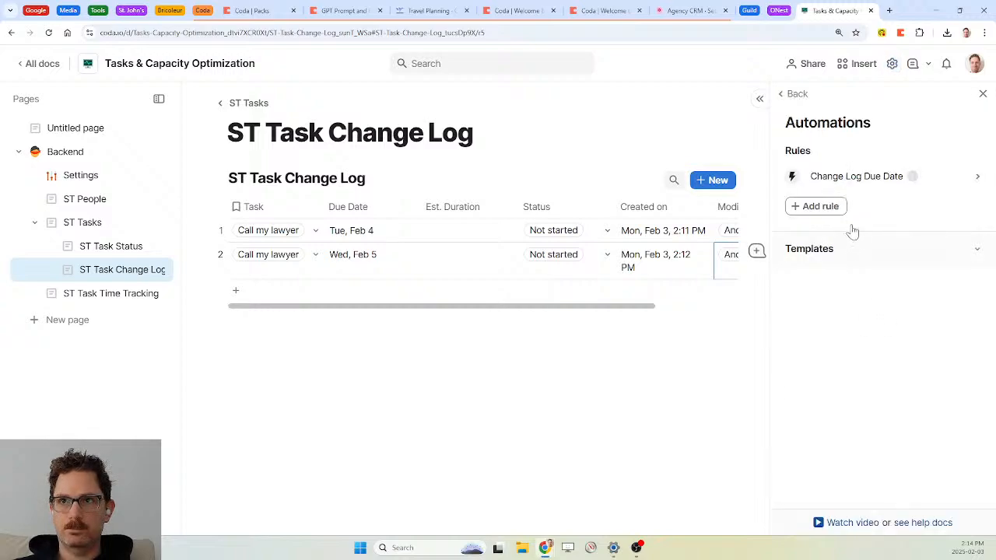
left_click(865, 178)
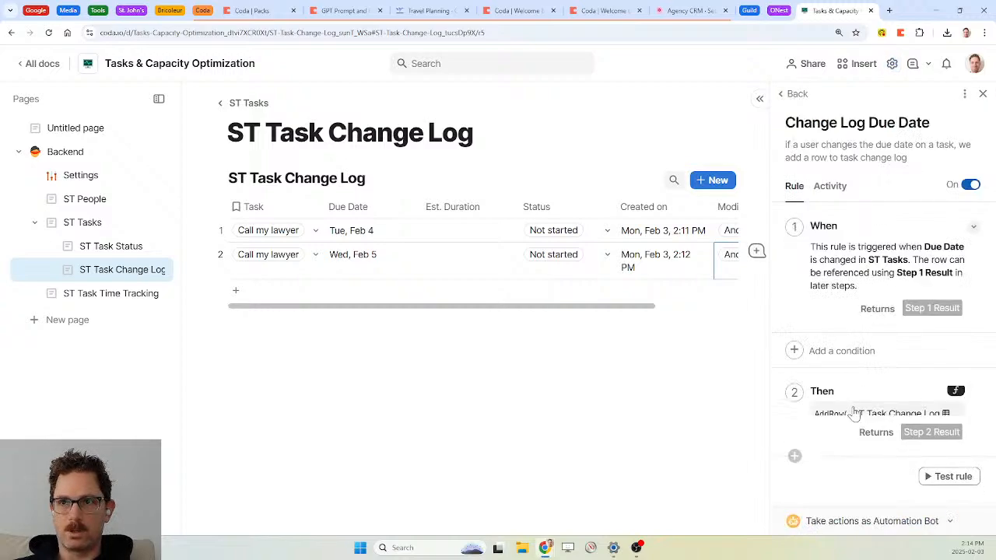
left_click(887, 418)
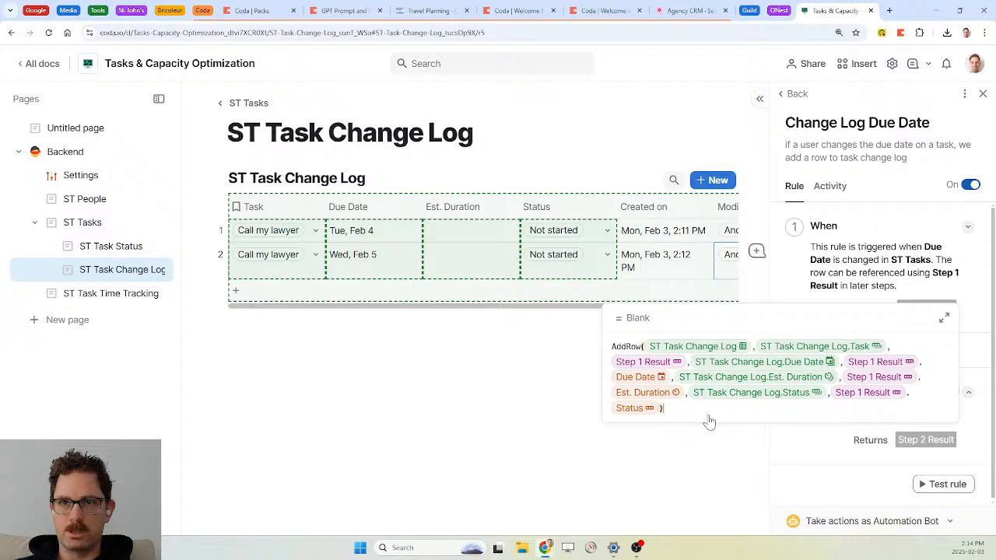
Append ', Modified by, Step 1 Result.ST People' to the AddRow formula
key("Left")
type(",modified by")
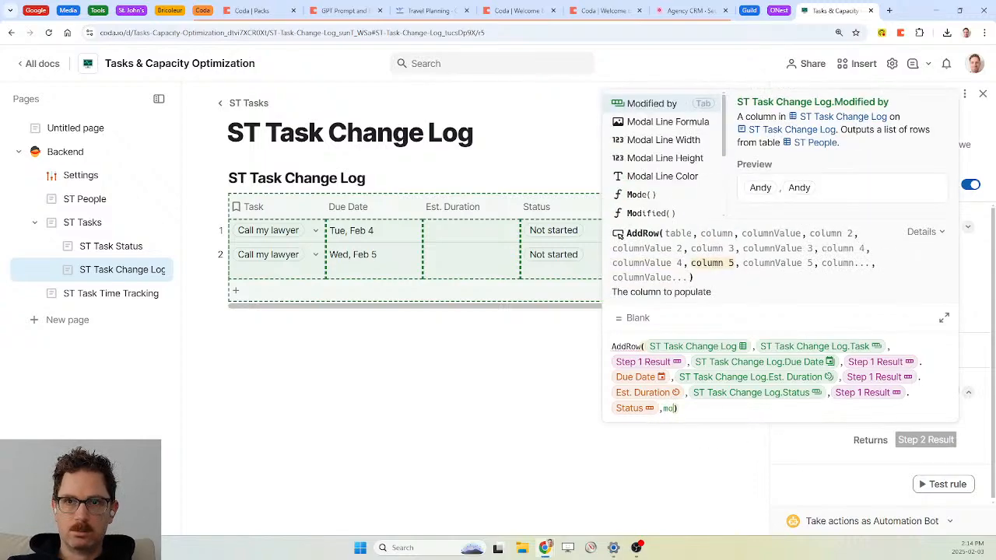
key("Tab")
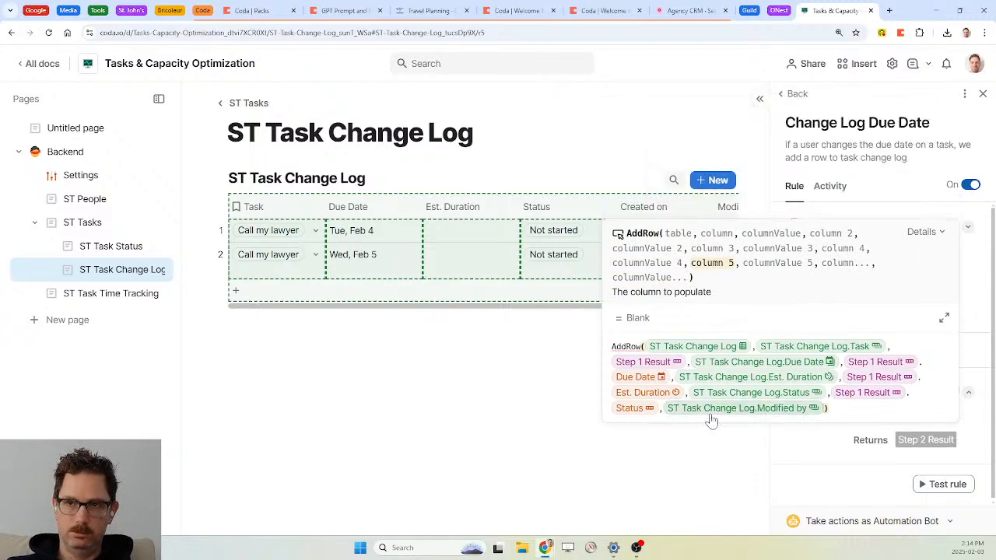
type(",step 1 Result")
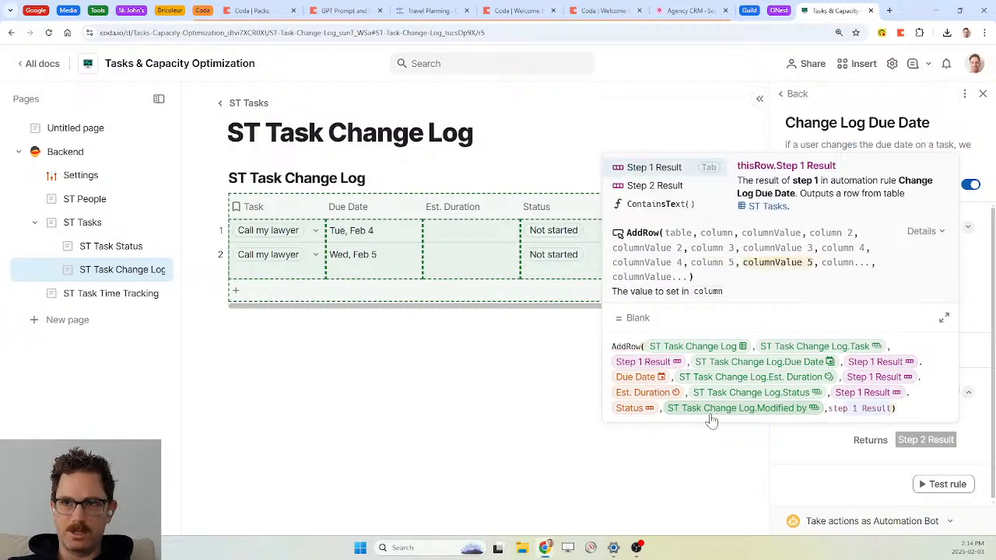
key("Tab")
type(".modified()")
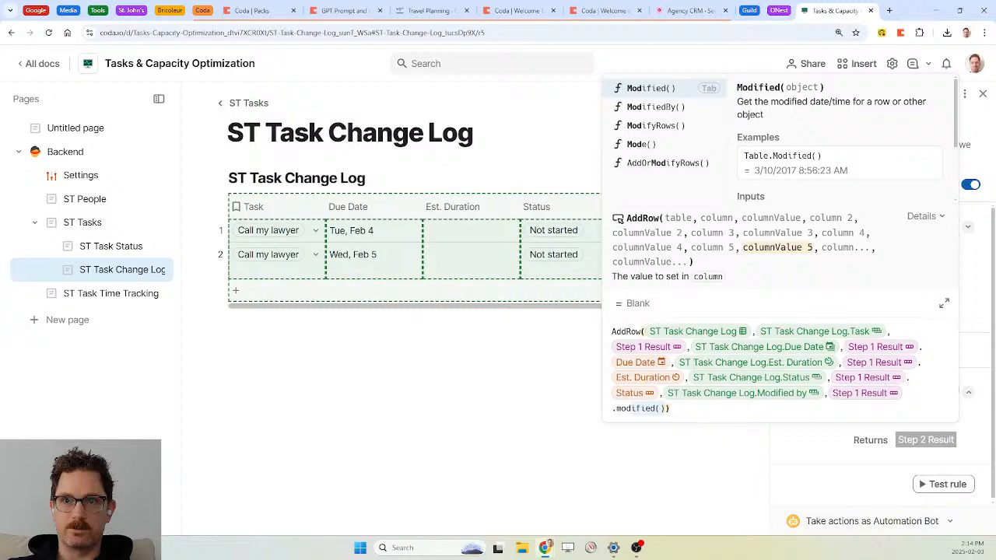
key("BackSpace")
key("BackSpace")
key("BackSpace")
key("BackSpace")
key("BackSpace")
key("BackSpace")
key("BackSpace")
key("BackSpace")
key("BackSpace")
key("BackSpace")
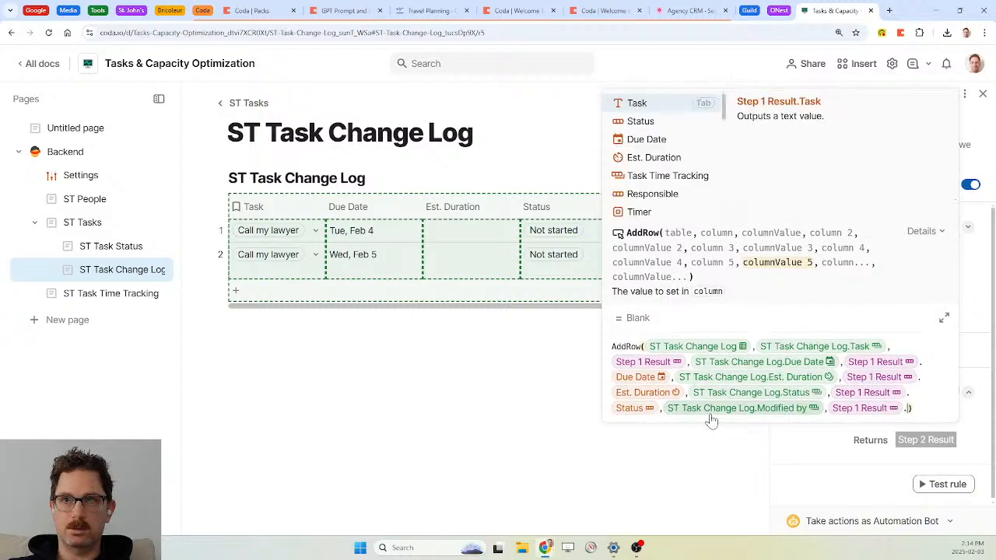
key("Down")
key("Down")
key("Down")
key("Down")
key("Down")
key("Down")
key("Down")
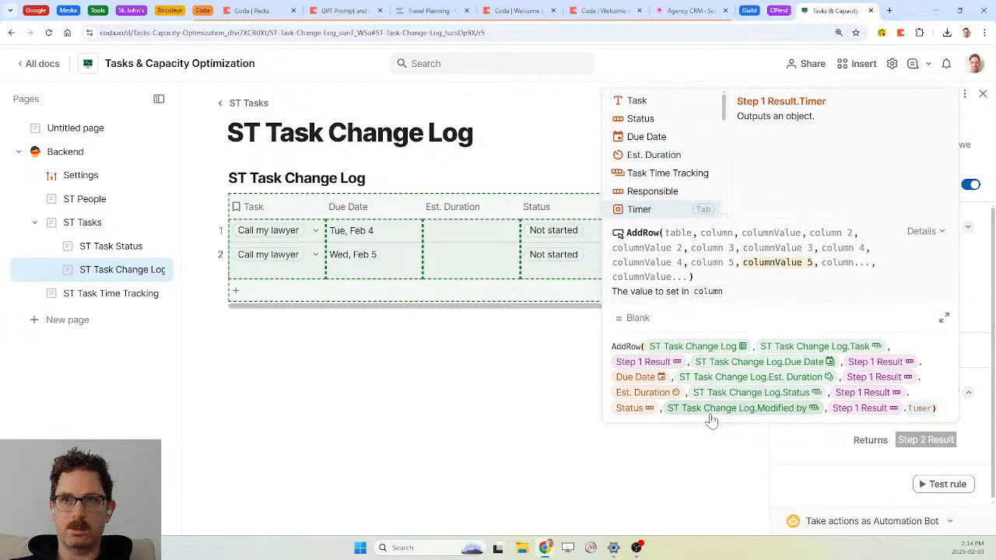
key("Down")
key("Down")
key("Down")
key("Down")
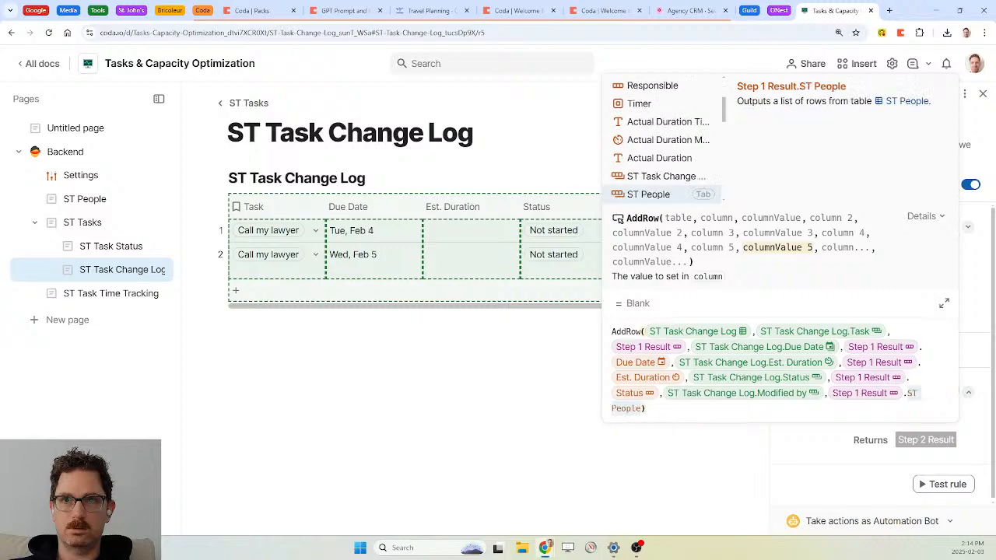
key("Tab")
key("Escape")
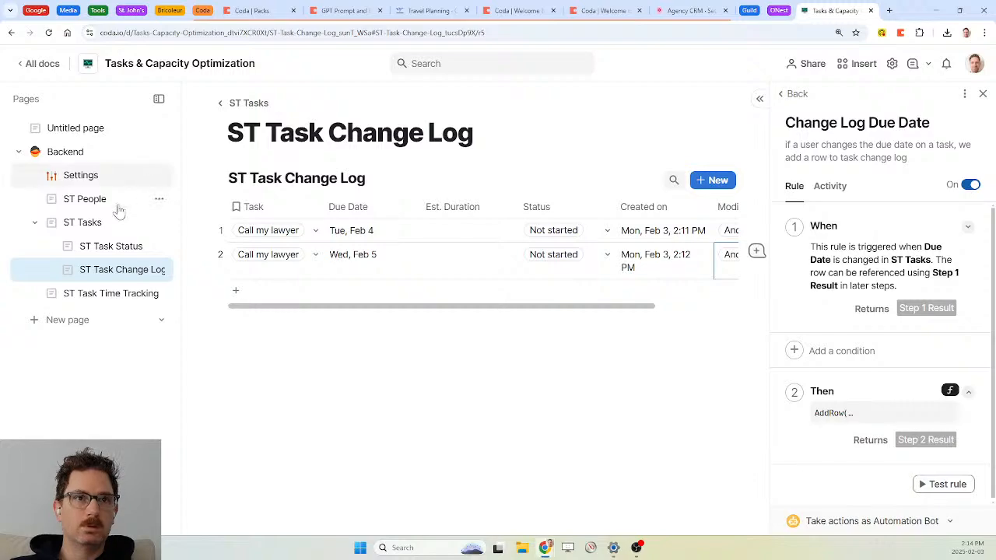
On ST Tasks, rename the ST People column to 'Modified by'
left_click(92, 224)
scroll(602, 345, "right", 10)
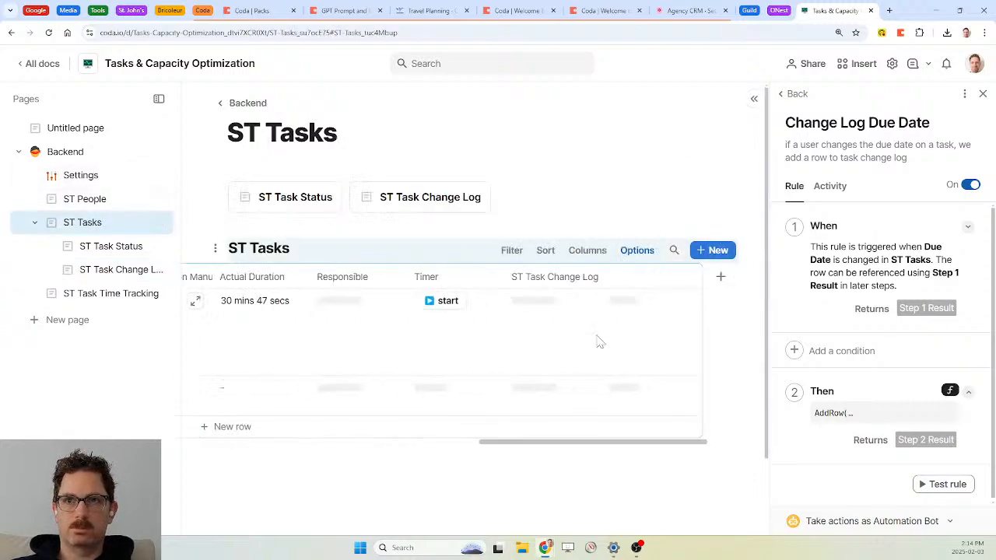
left_click(638, 278)
left_click(638, 278)
type("Modified")
type("by")
key("Return")
Review the column's formula and relation settings
left_click(681, 278)
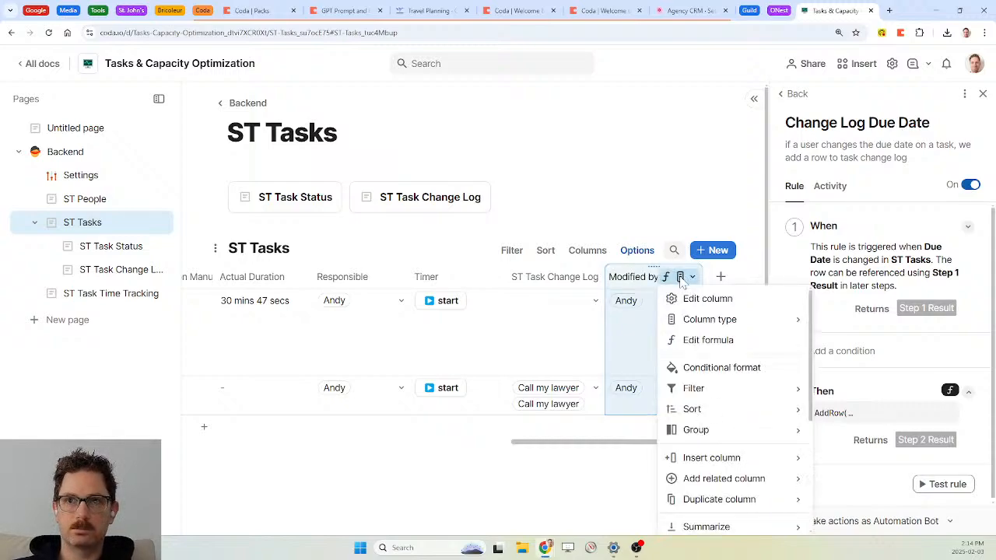
left_click(704, 340)
key("Escape")
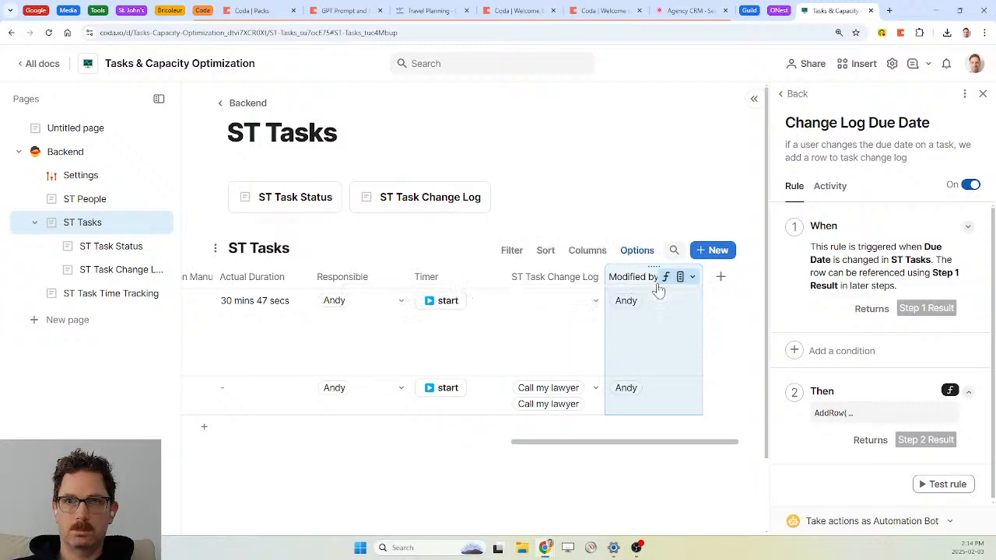
left_click(665, 279)
left_click(676, 298)
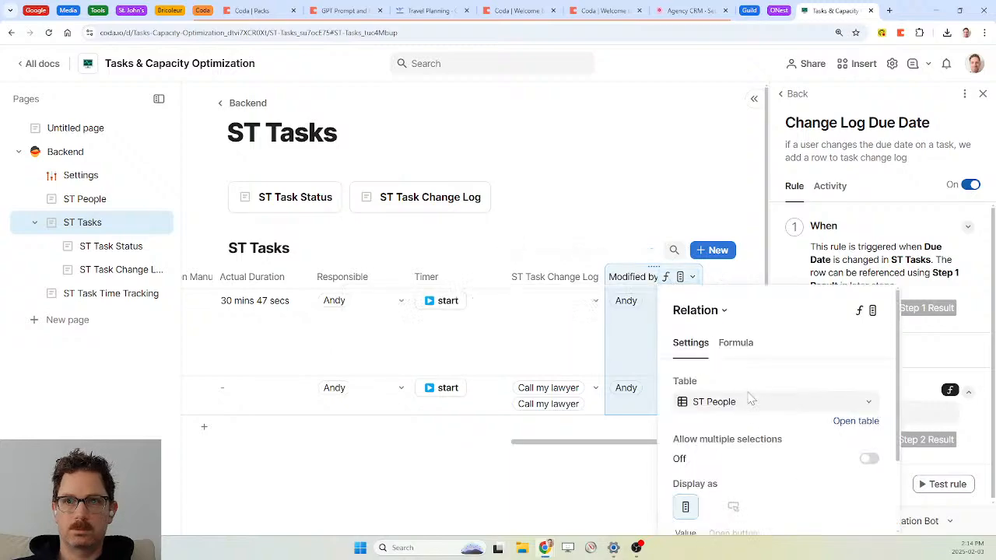
Prefix the column name with 'Last' to make it 'Last Modified by'
double_click(633, 280)
key("Home")
type("Last")
key("Return")
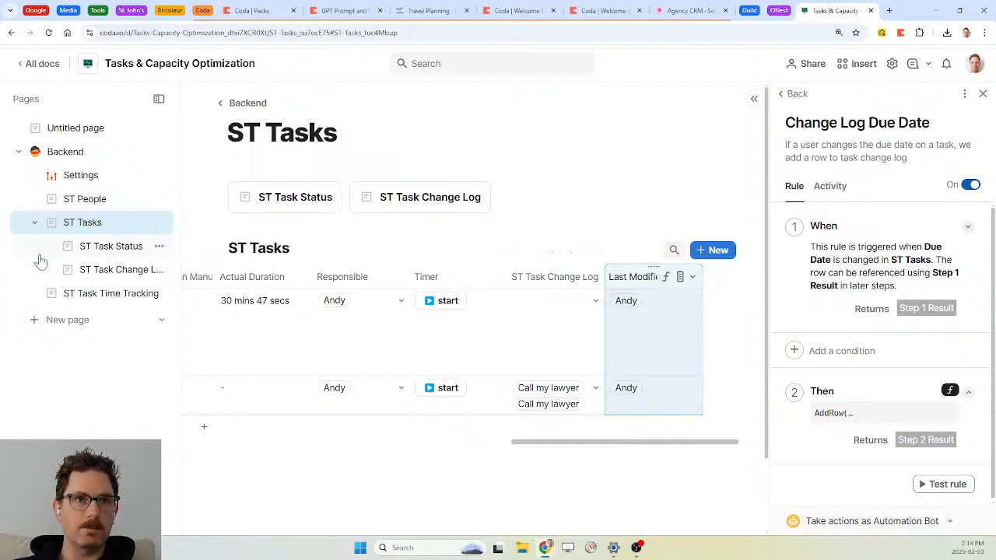
Change Call my lawyer's due date to Feb 6 and check the new change-log entry
scroll(455, 406, "left", 10)
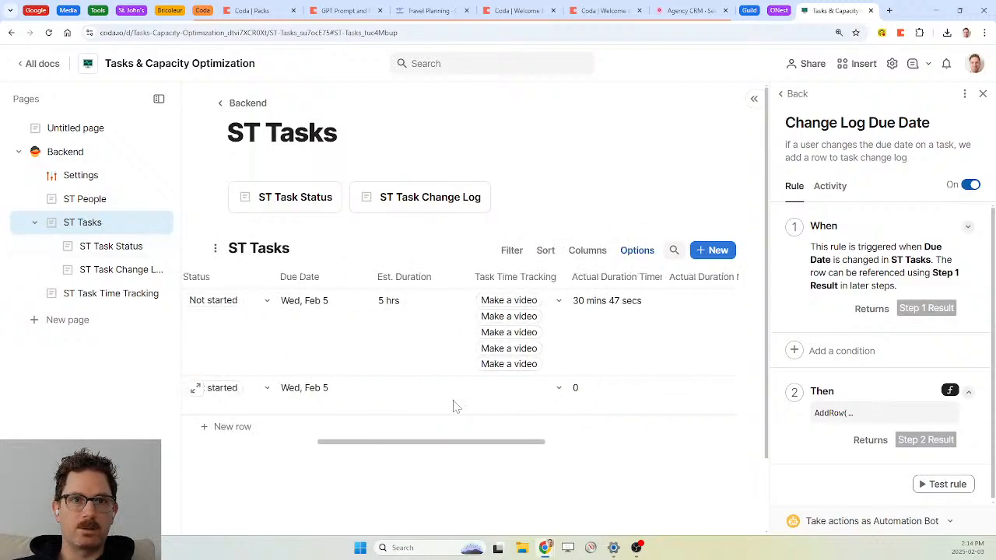
left_click(416, 404)
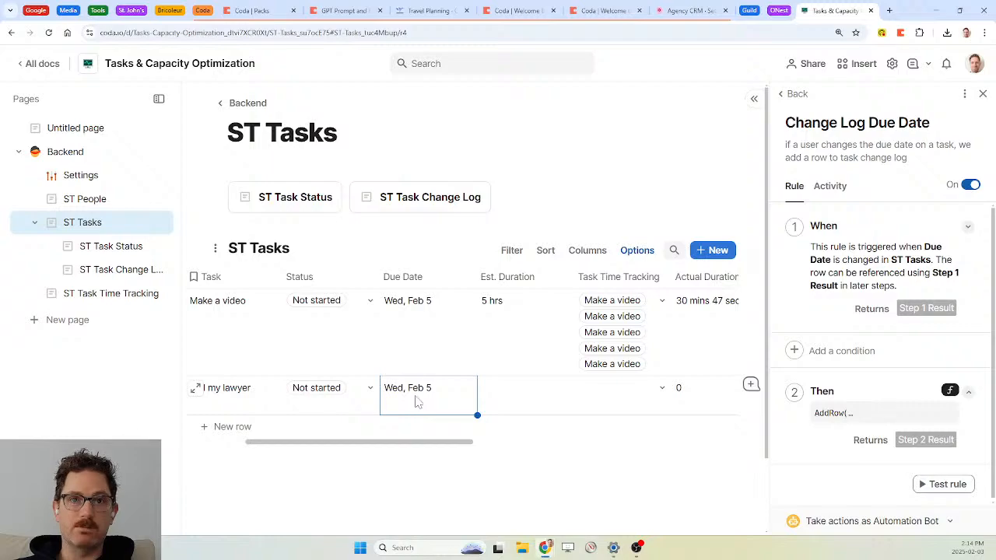
left_click(416, 404)
left_click(458, 300)
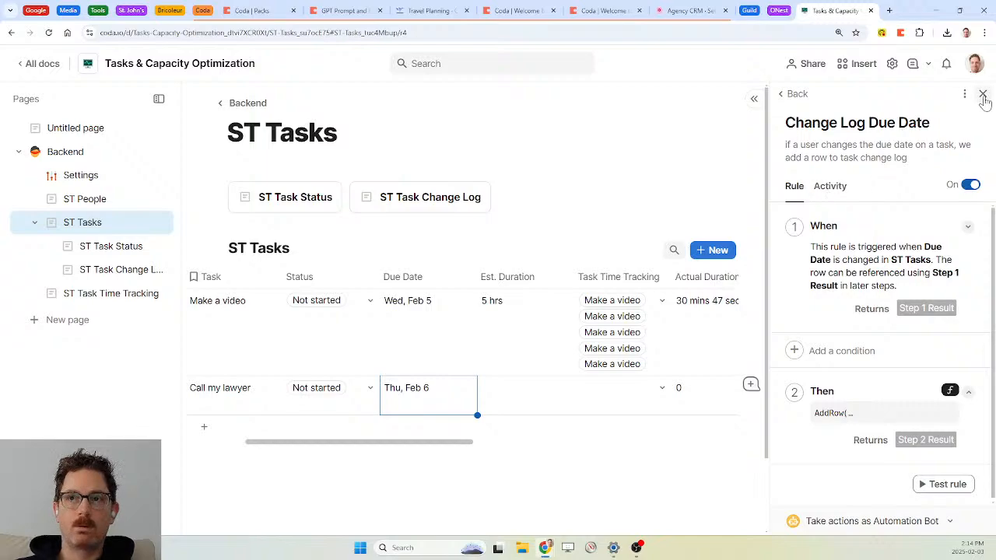
left_click(105, 277)
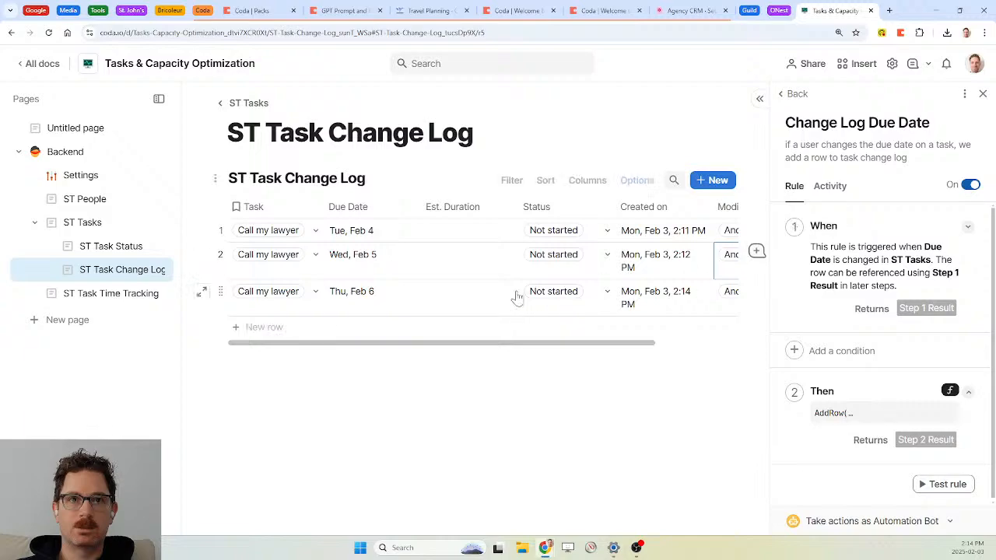
left_click(983, 93)
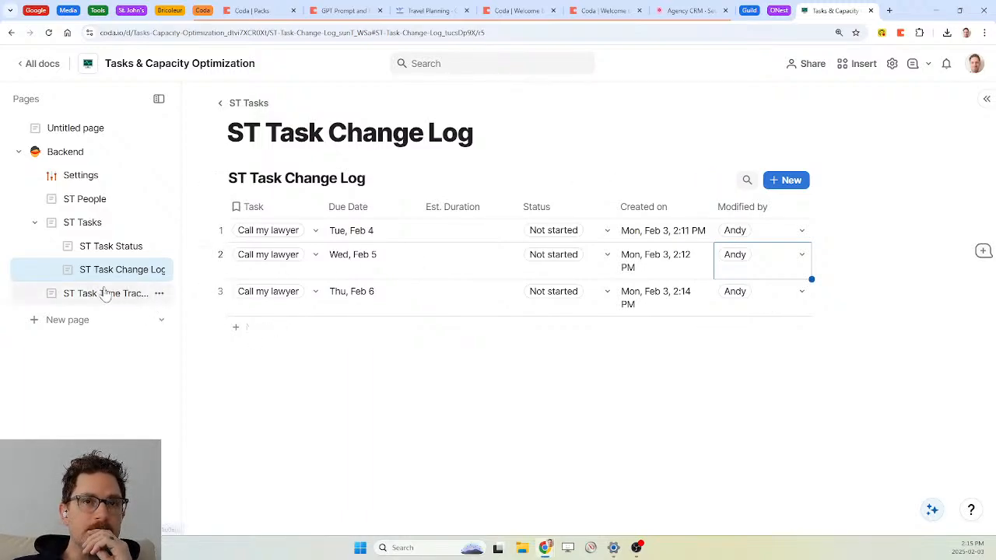
Enter a 1 hr Est. Duration in the three rows and delete the empty fourth row
left_click(460, 236)
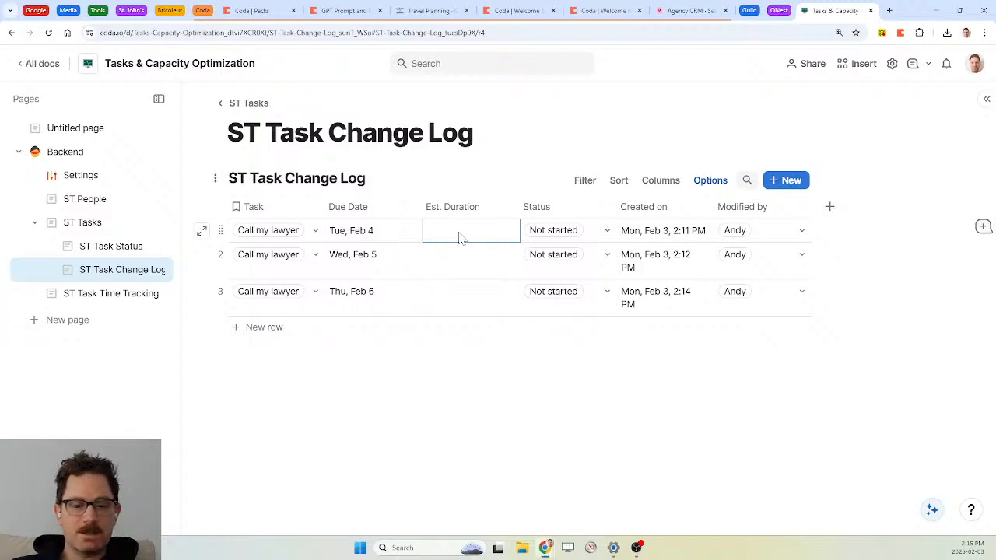
type("1 hr")
key("Return")
type("1hr")
key("Return")
type("1hr")
key("Return")
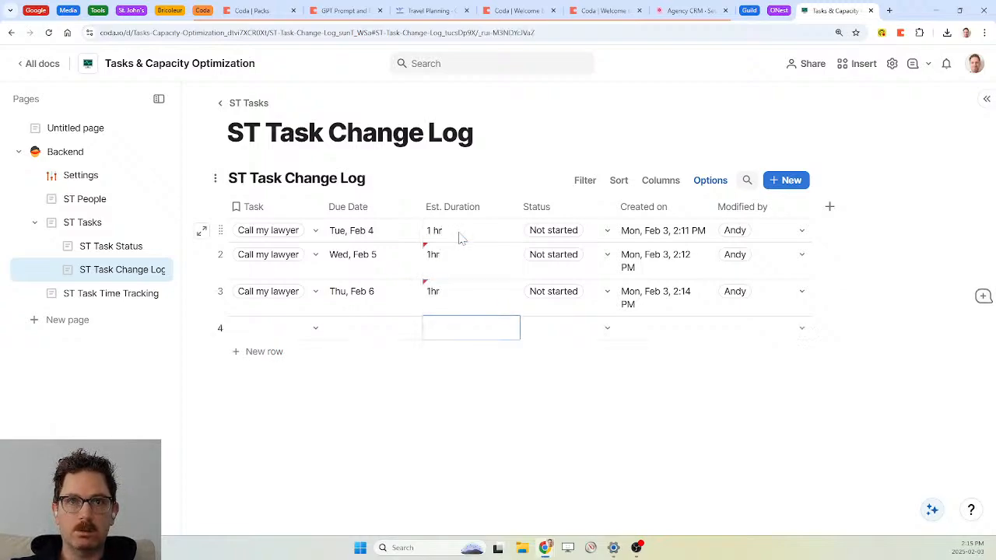
mouse_move(426, 255)
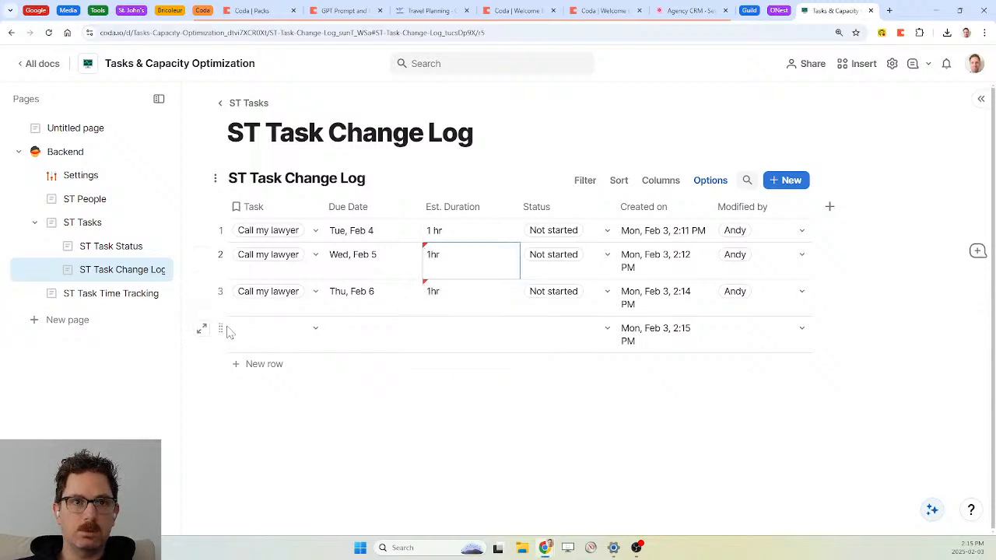
left_click(222, 330)
key("Delete")
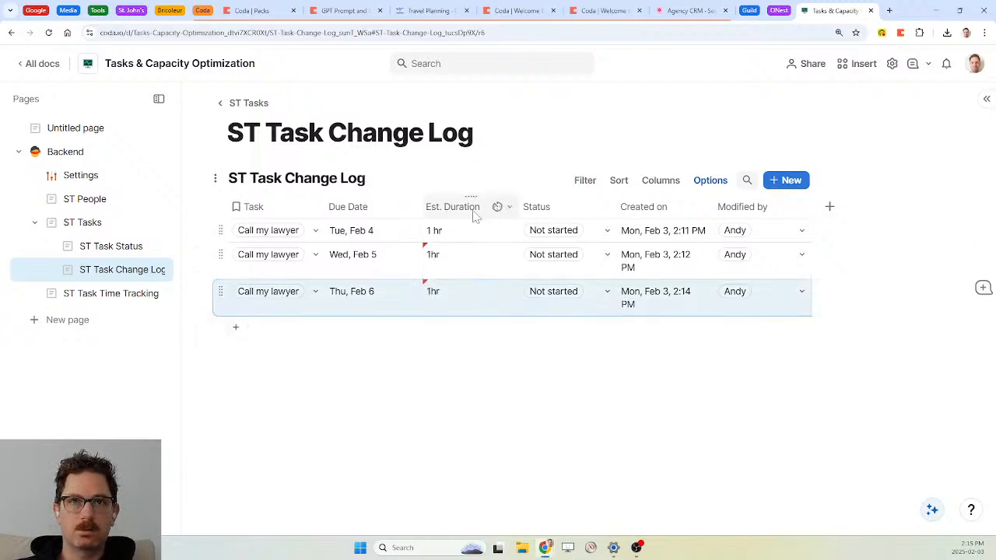
Correct rows 2 and 3 to '1 hr' and delete the new empty row
left_click(445, 263)
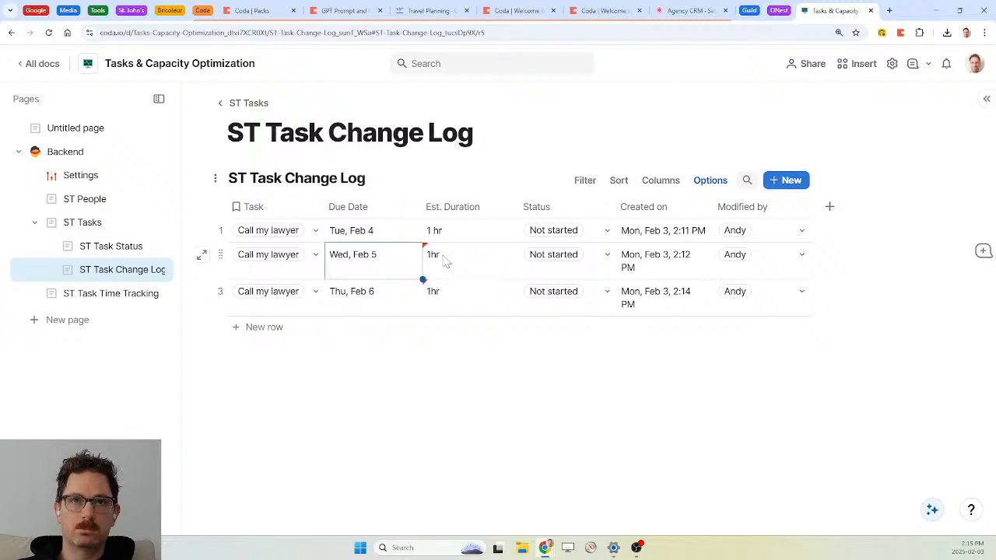
type("1 hr")
key("Return")
type("1 hr")
key("Return")
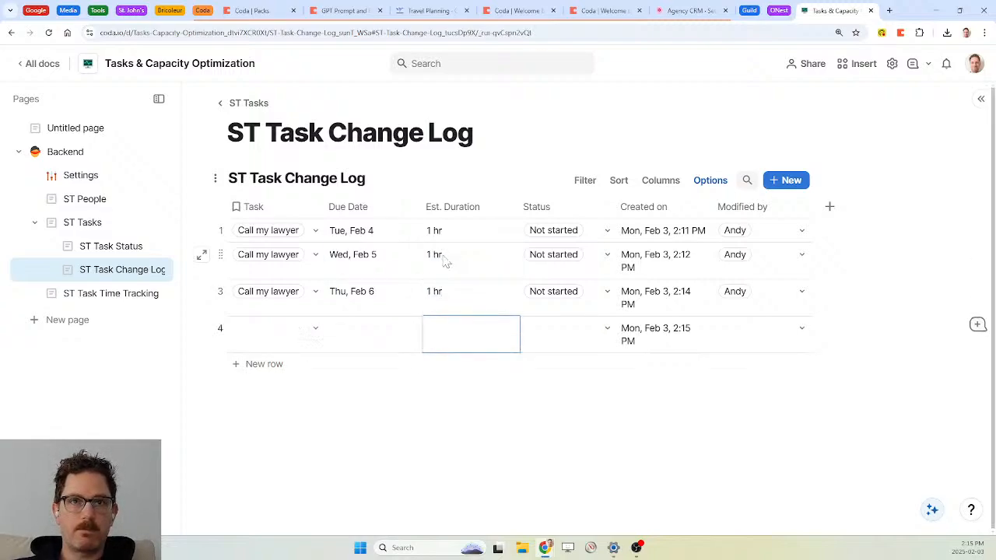
left_click(222, 325)
key("Delete")
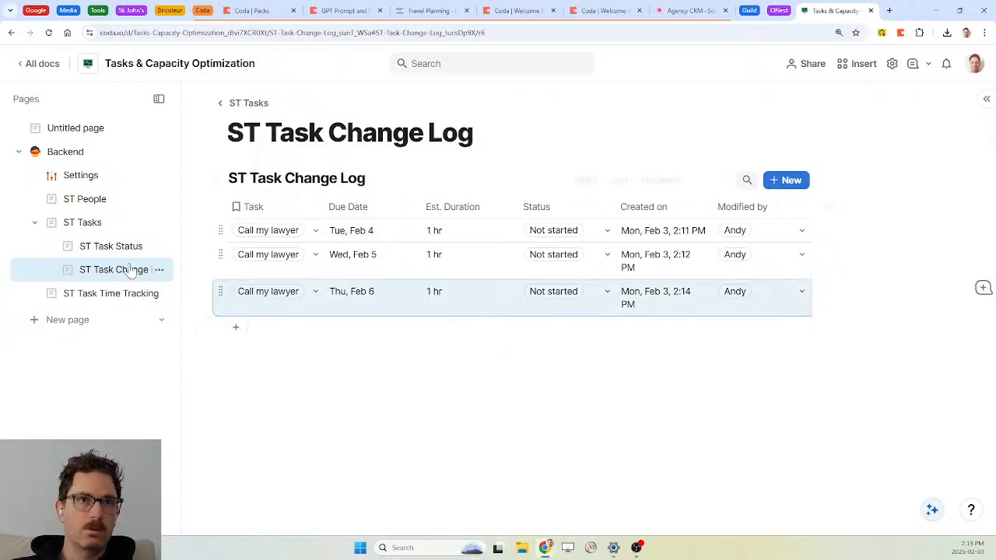
Give ST Tasks' Est. Duration a 1 hr default, apply it to the blank cell, then open Time Tracking
left_click(86, 222)
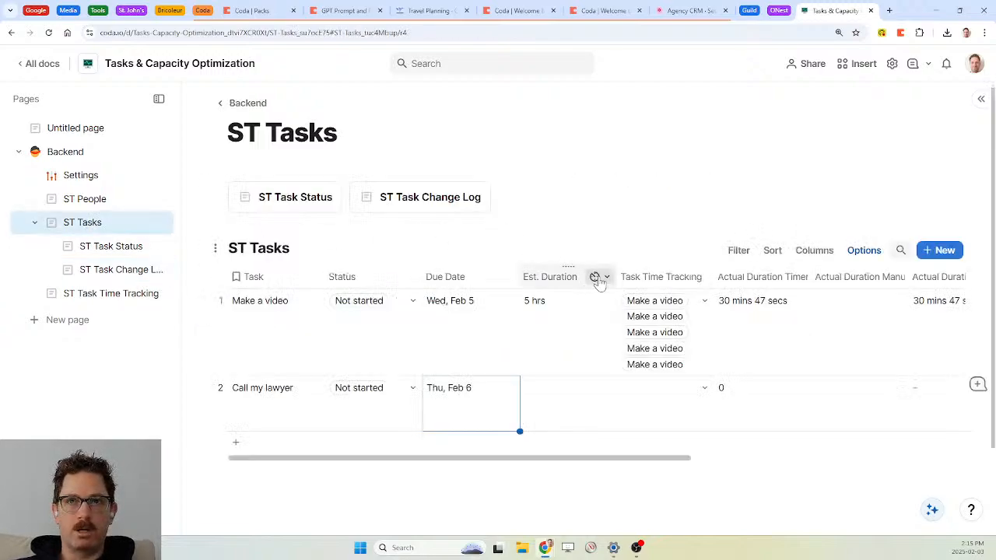
left_click(596, 277)
left_click(637, 301)
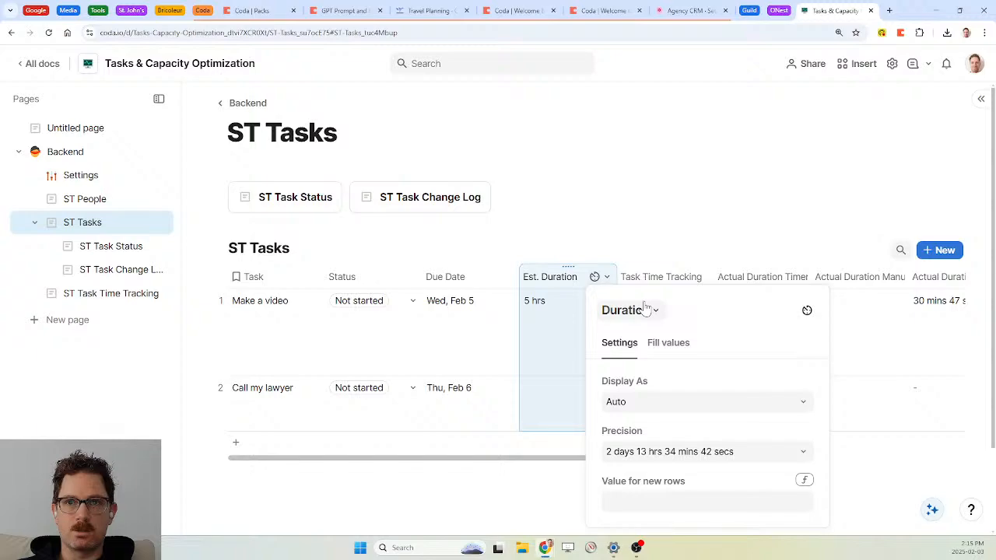
left_click(694, 502)
type("1 hr")
key("Return")
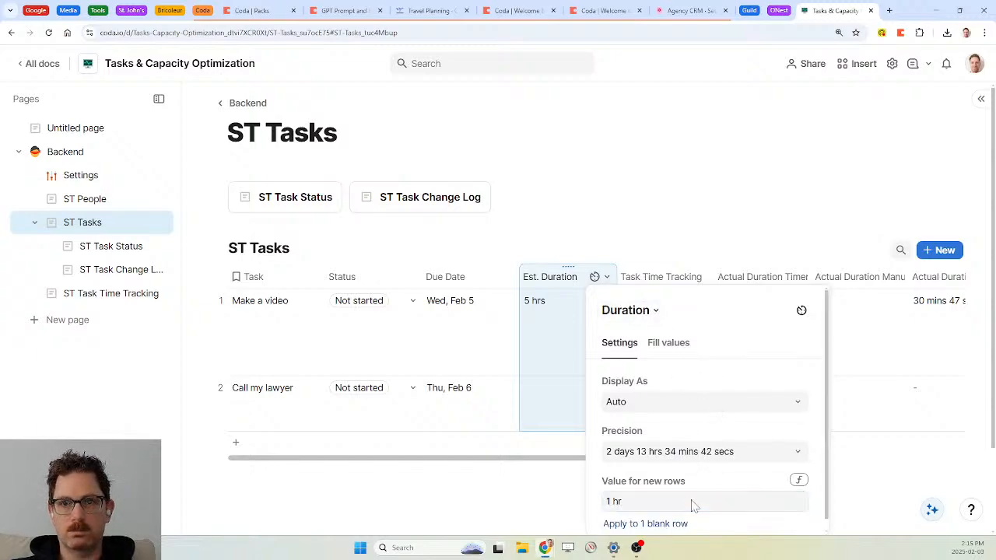
left_click(667, 524)
left_click(563, 307)
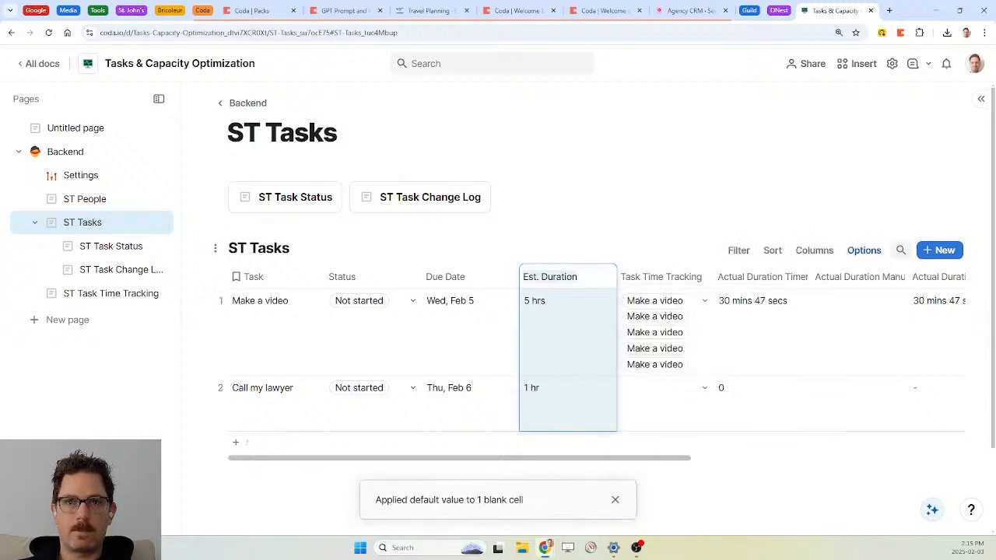
left_click(617, 498)
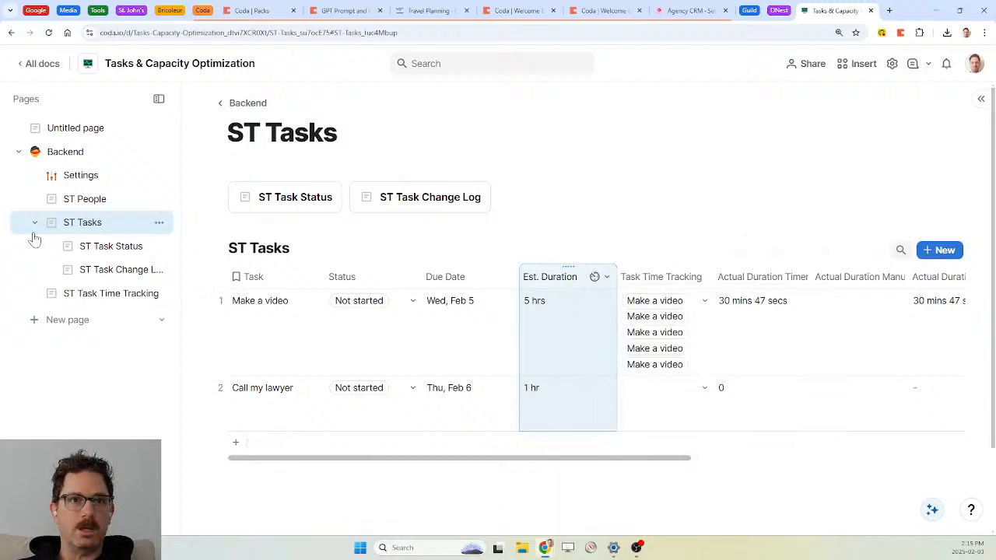
left_click(109, 302)
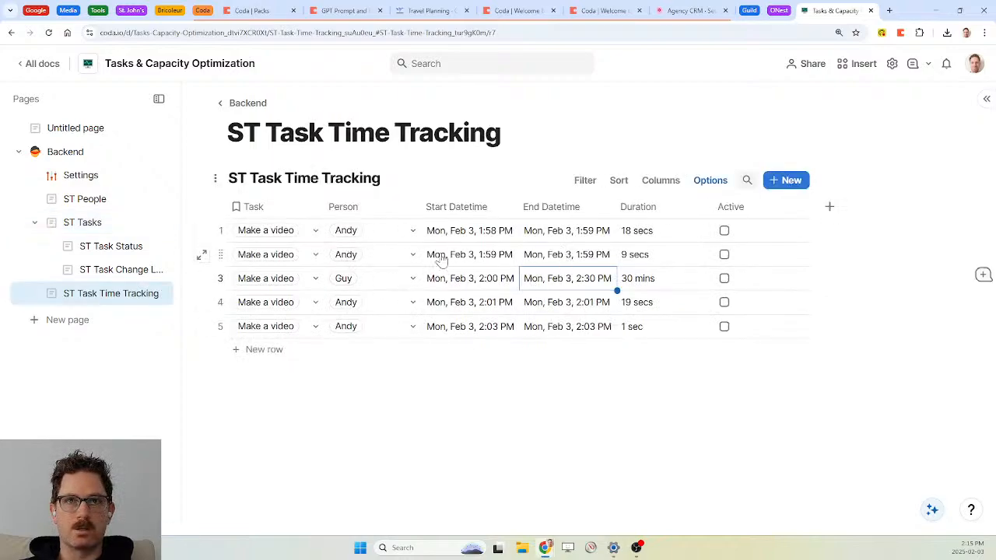
Review the ST Task Change Log page, then switch to the Settings page
left_click(127, 272)
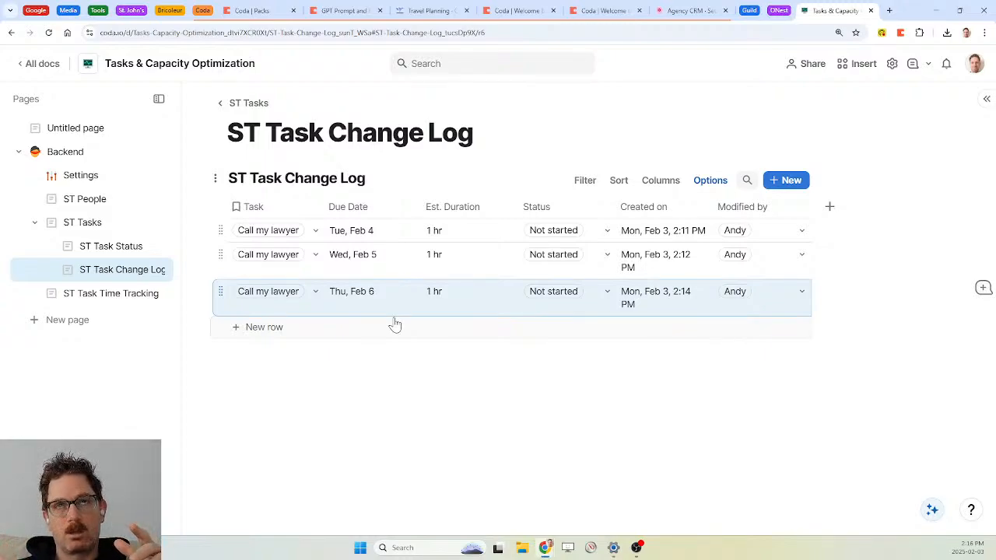
left_click(71, 180)
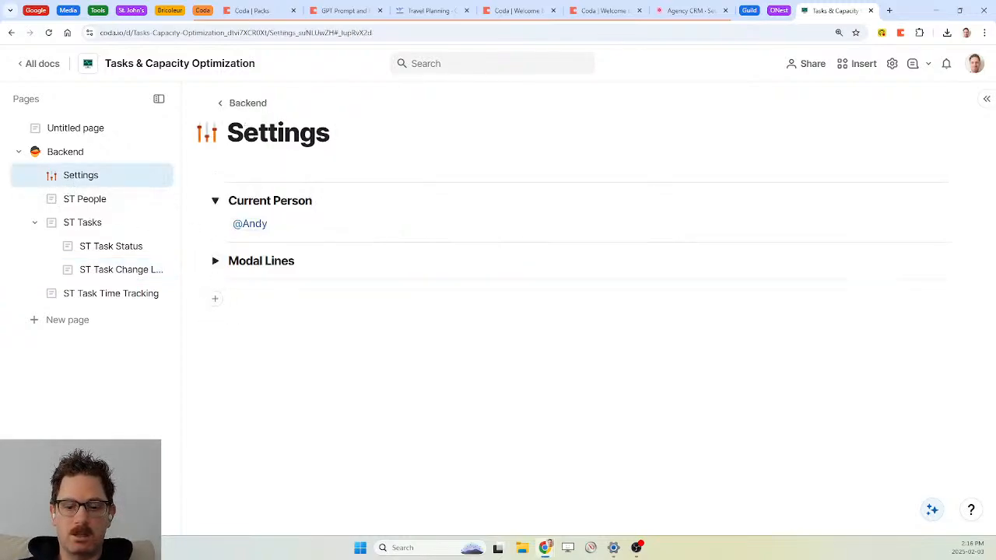
Add an H3 'Due Date Change Notification Settings' heading and a 'number of tasks changed in time period:' line
type("Due d")
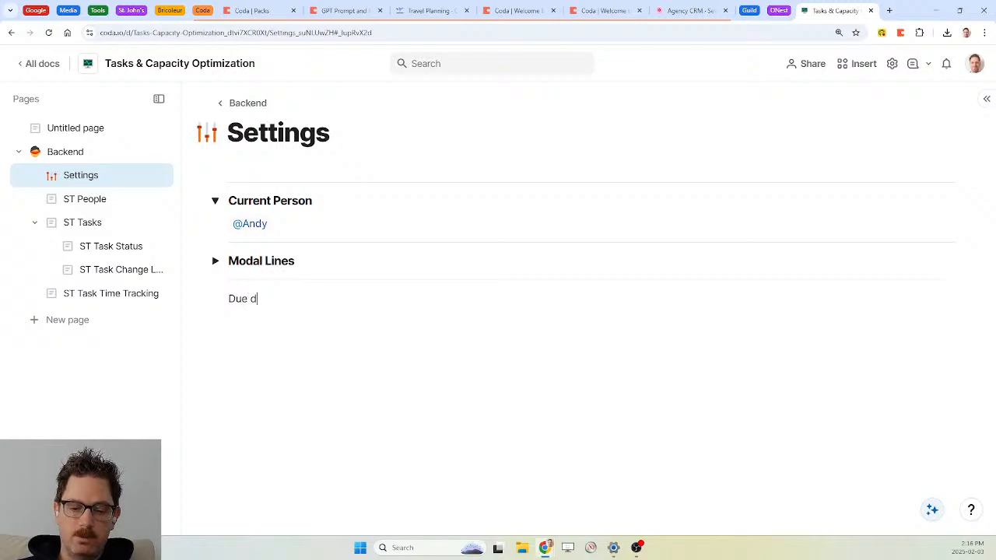
key("BackSpace")
type("Date Change Notification Settings")
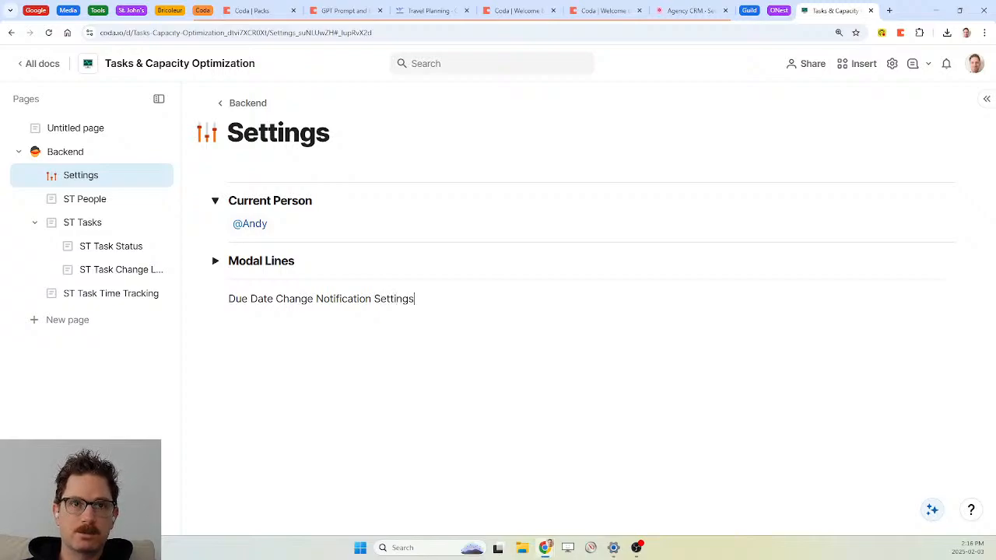
left_click(216, 299)
mouse_move(195, 331)
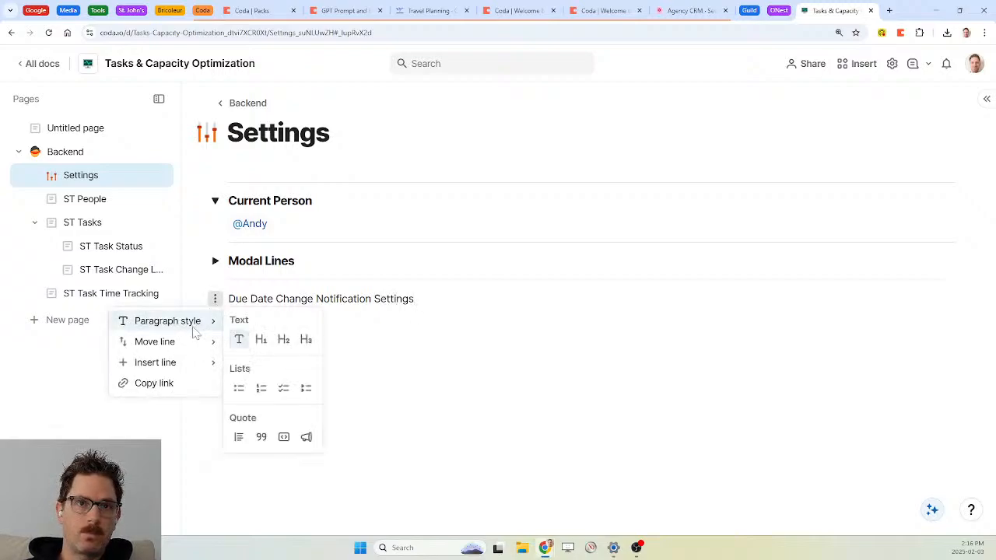
left_click(306, 339)
key("Return")
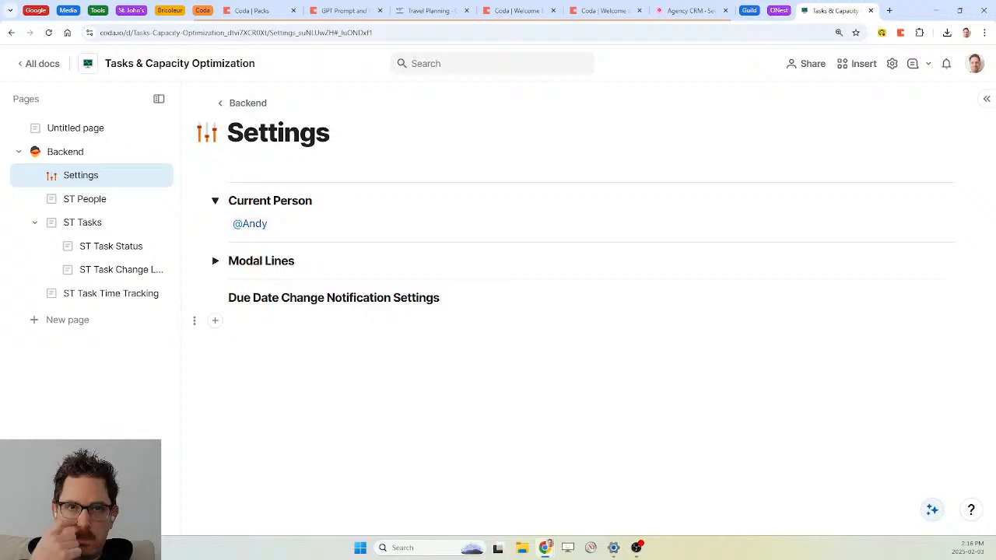
type("number")
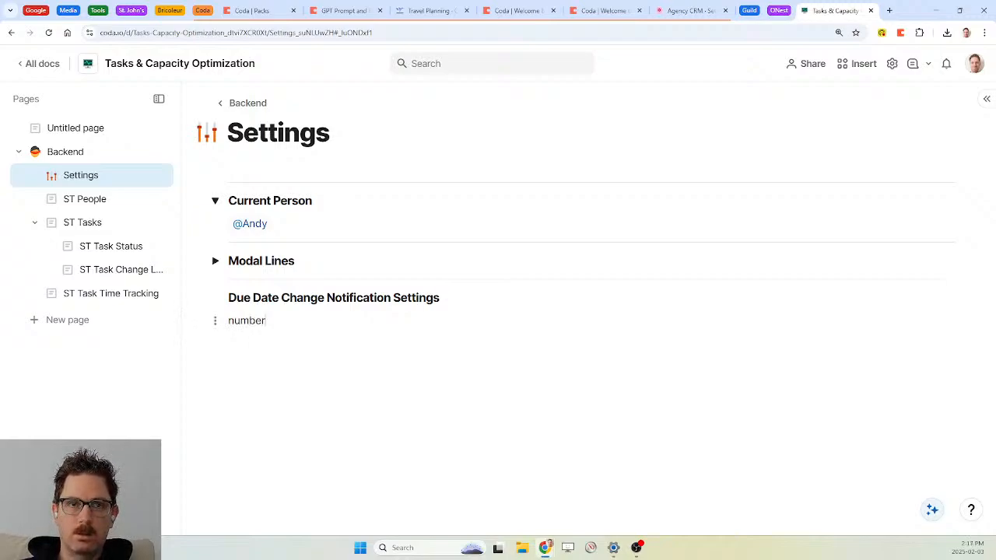
type(" of tasks cha")
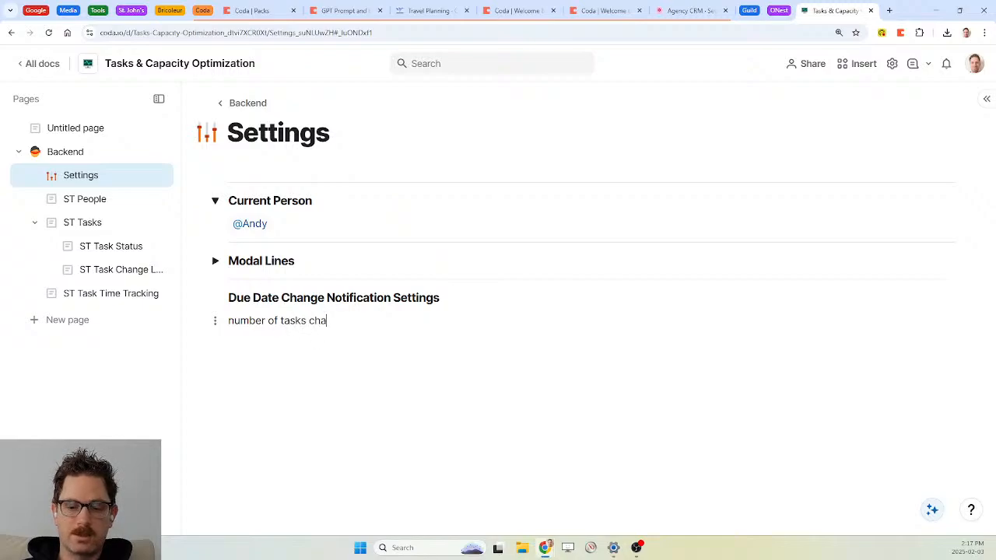
type("nged in time")
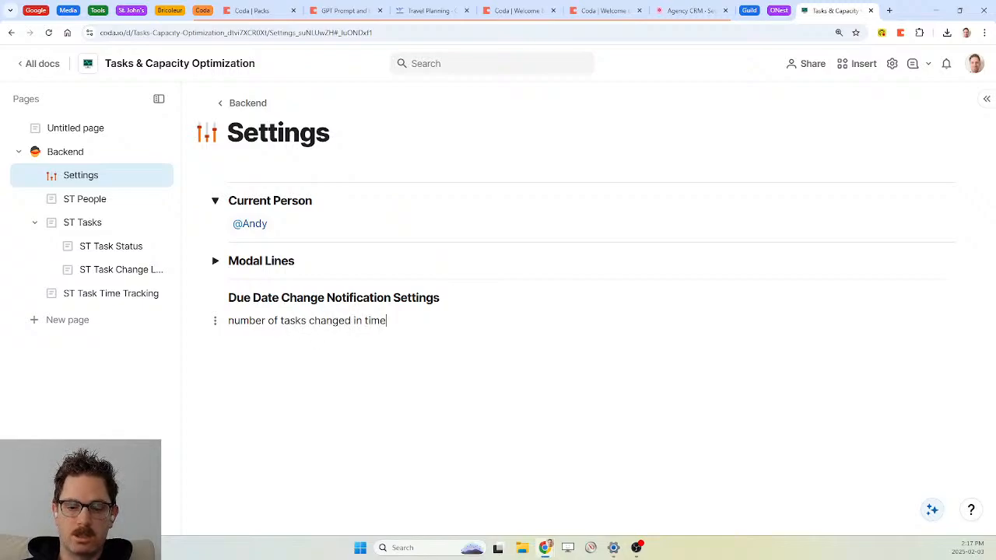
type(" period: /tex")
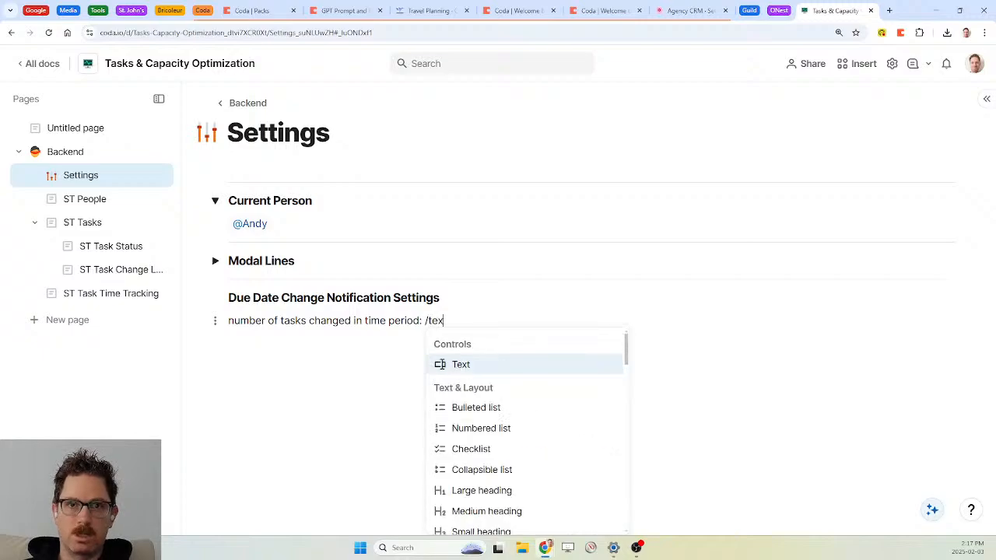
Insert a text control named numberTasksChanged after the label and set it to 1
key("Return")
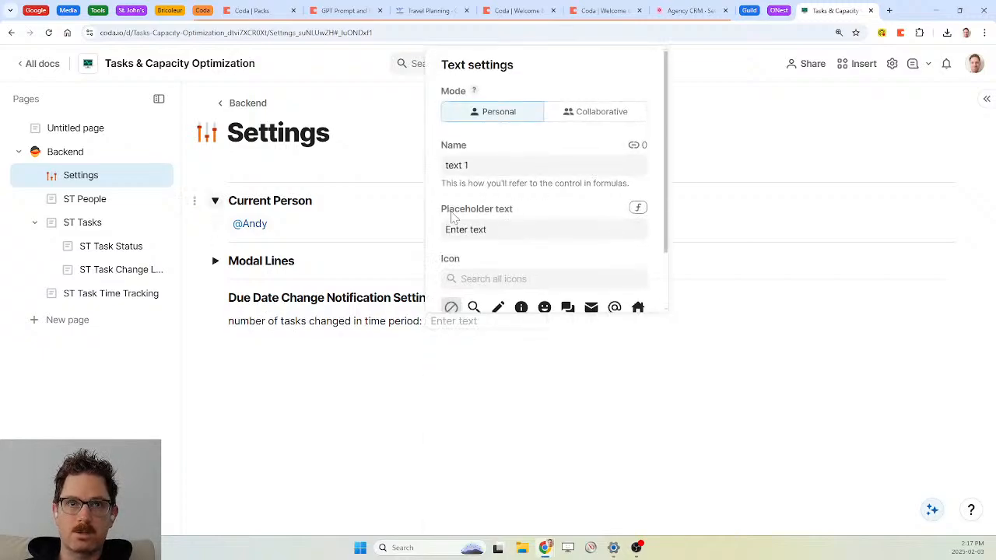
left_click(490, 165)
key("BackSpace")
key("BackSpace")
key("BackSpace")
key("BackSpace")
key("BackSpace")
key("BackSpace")
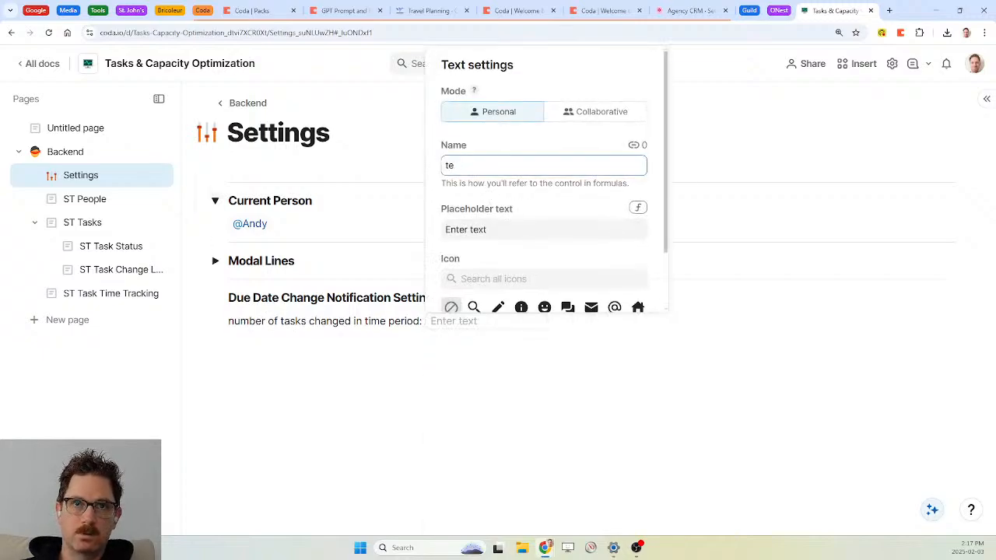
type("numberTas")
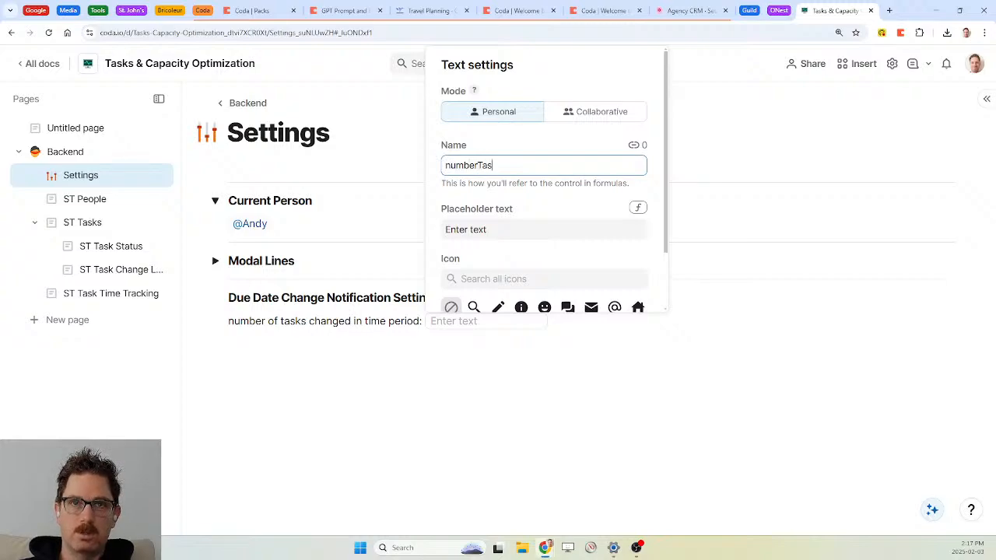
type("ksChanged")
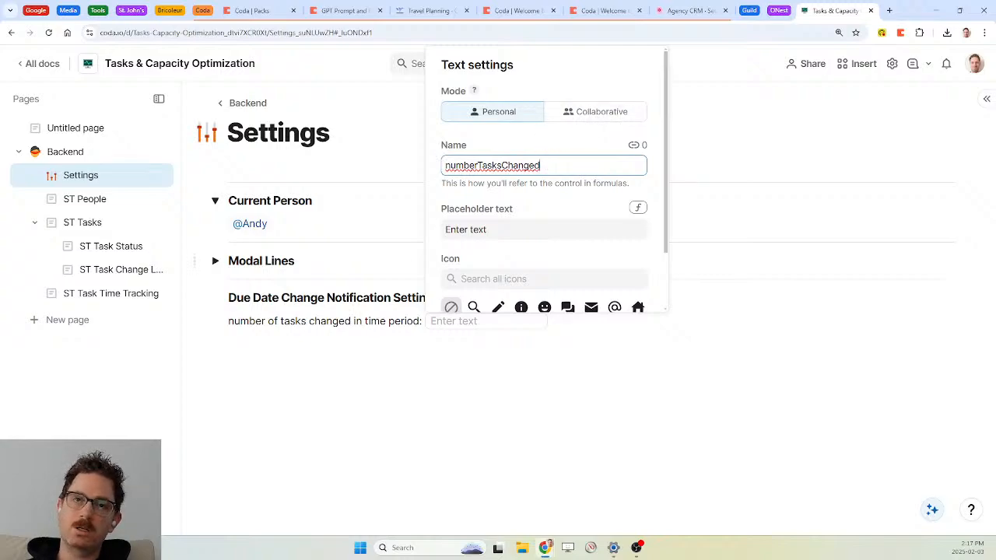
left_click(310, 321)
left_click(517, 320)
type("1")
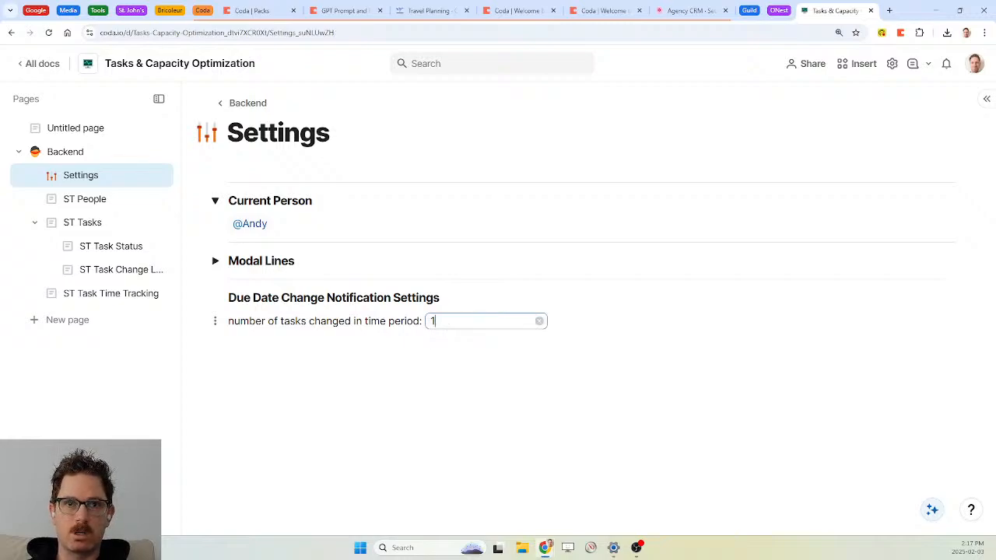
key("Return")
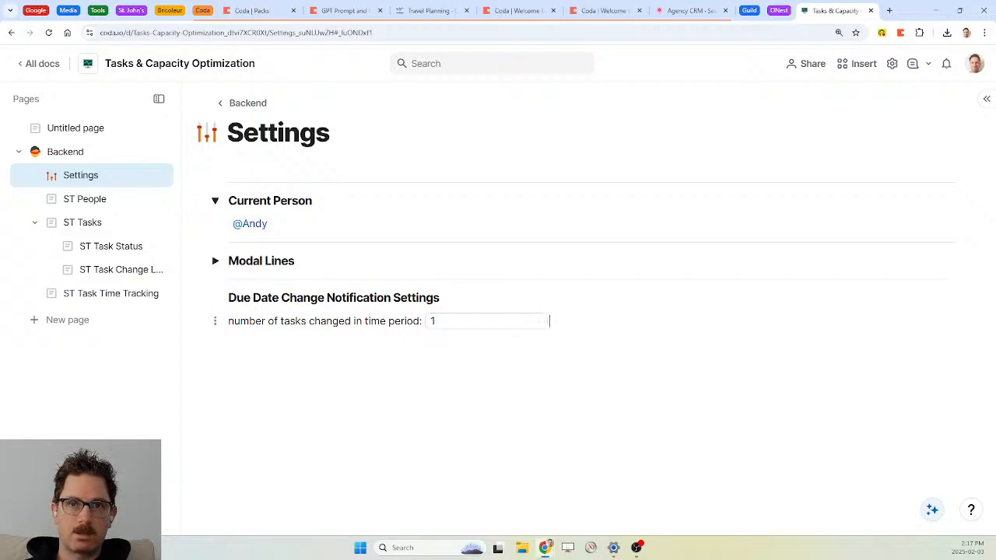
key("Return")
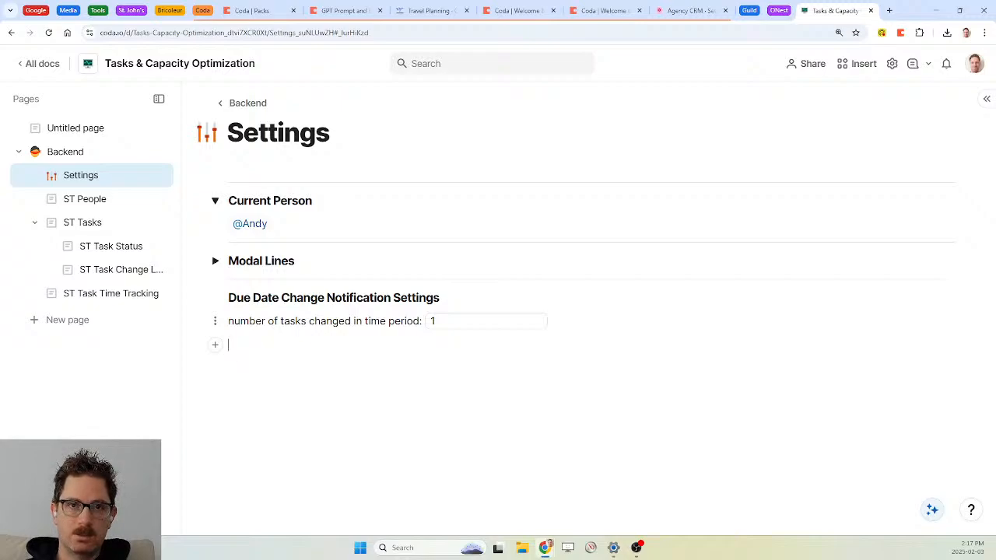
Add a 'number of changes allowed in time period:' text input named numberChangesAllowed
type("number ")
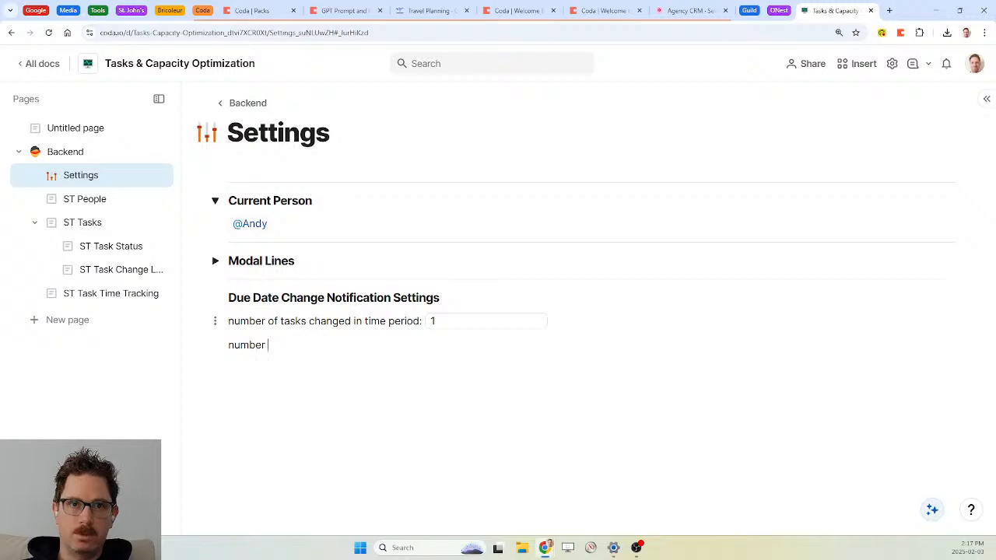
type("of changes allowed")
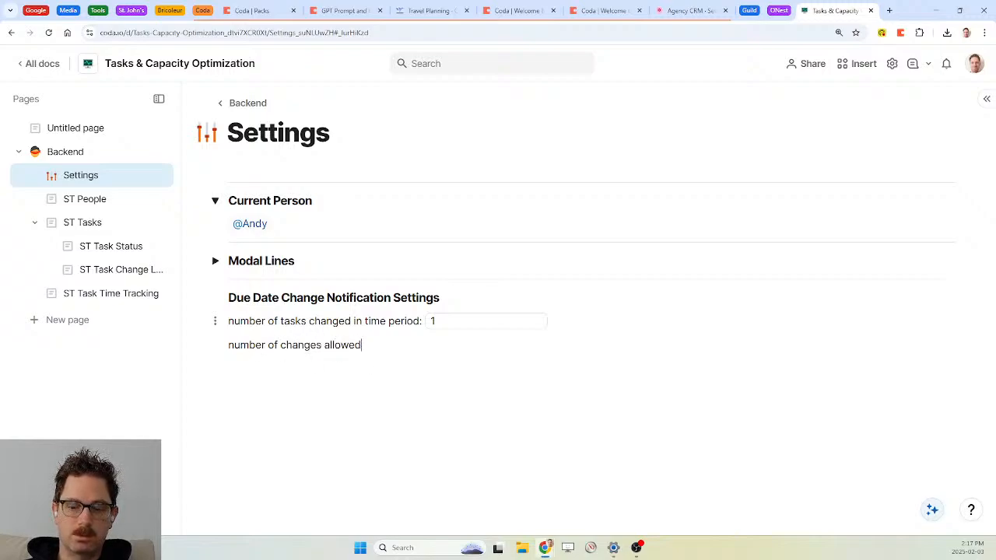
type(" in t")
type("period:")
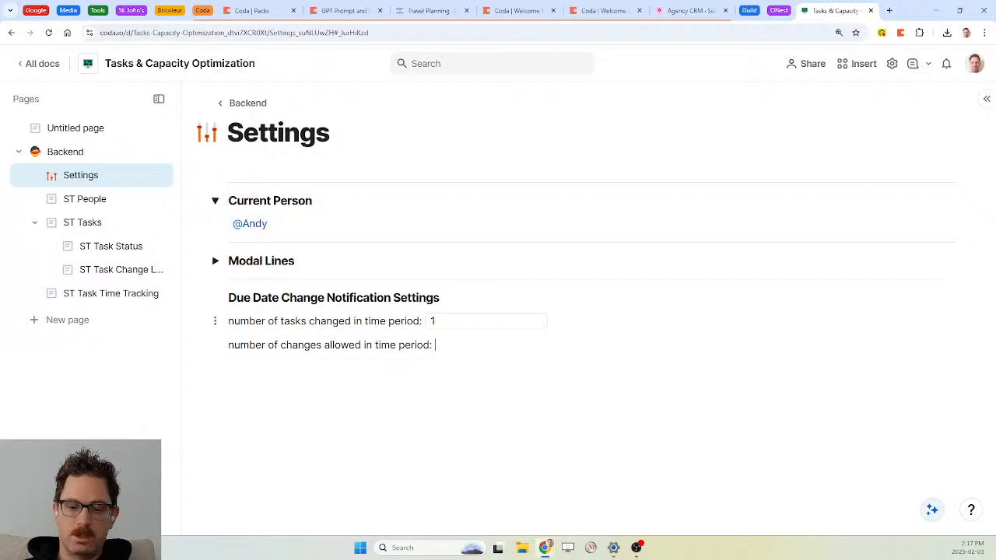
key("Return")
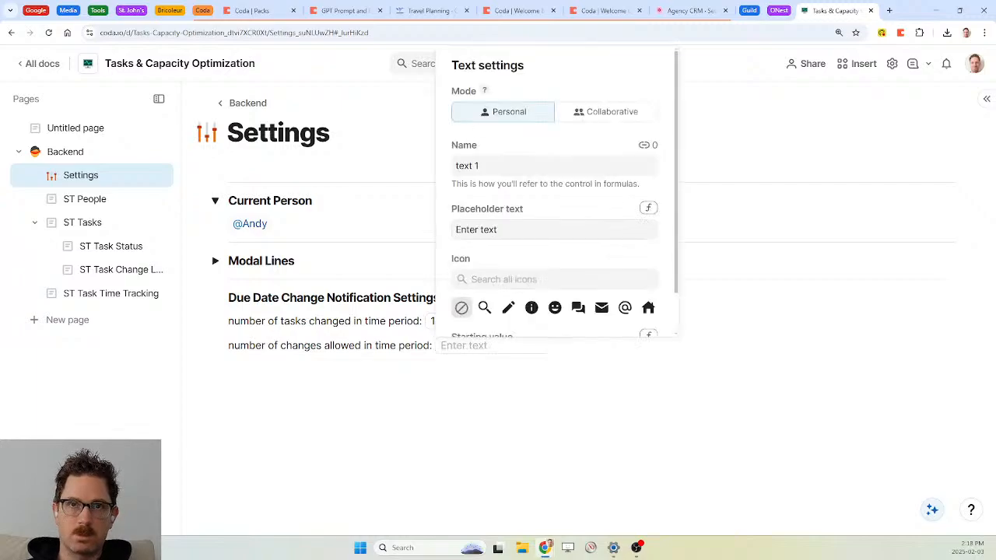
left_click(554, 166)
key("BackSpace")
key("BackSpace")
key("BackSpace")
key("BackSpace")
key("BackSpace")
key("BackSpace")
type("nu")
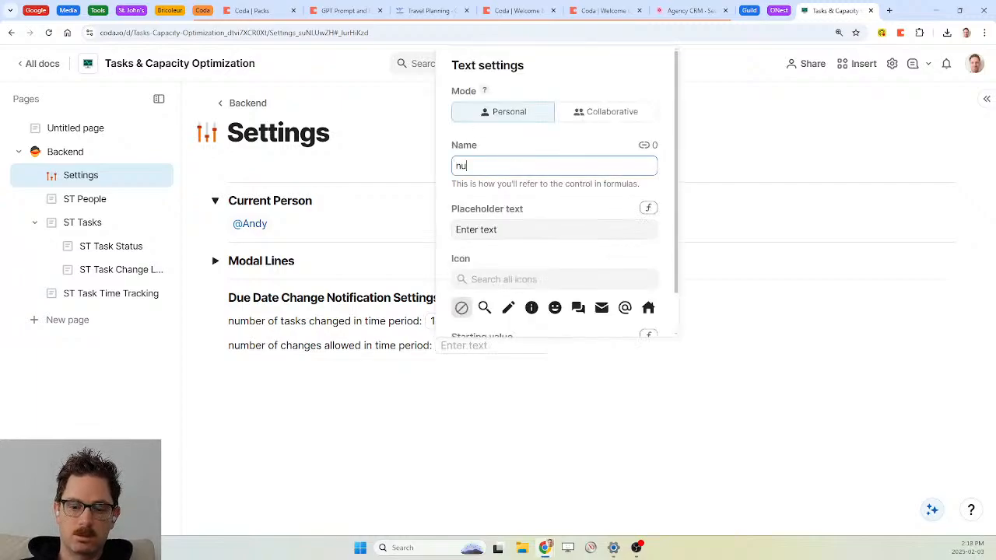
type("mberChanges")
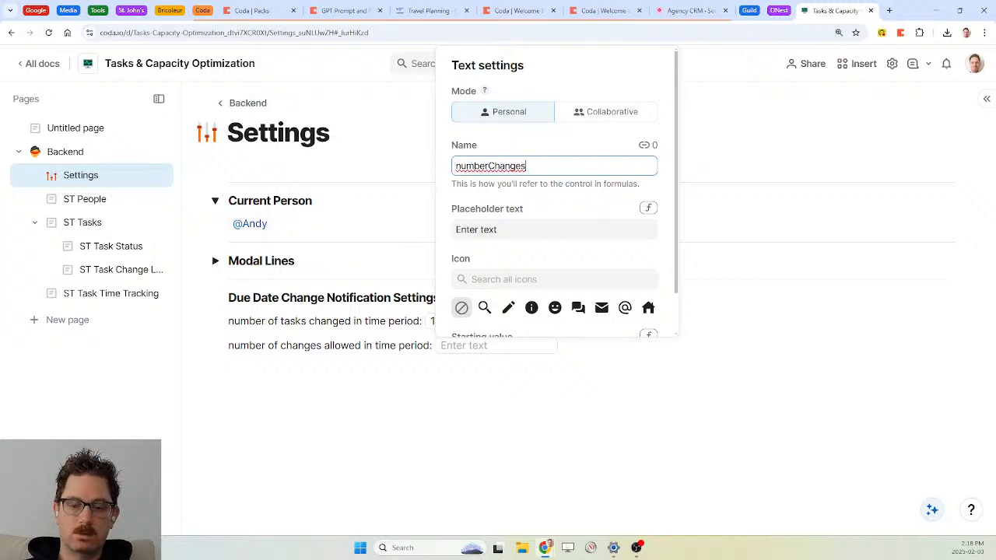
type("Allowed")
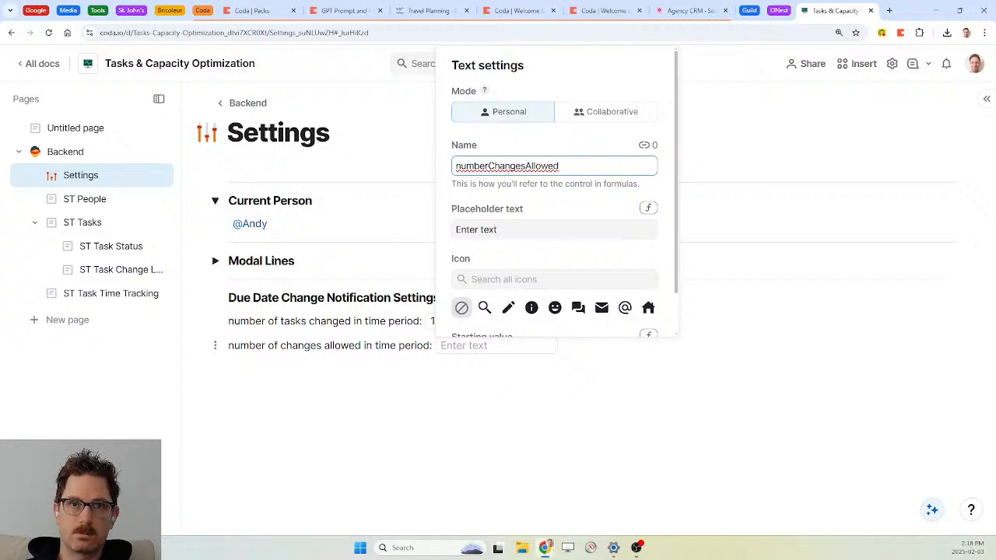
Show ': numberTasksChanged' and ': numberChangesAllowed' beside the two inputs
left_click(431, 321)
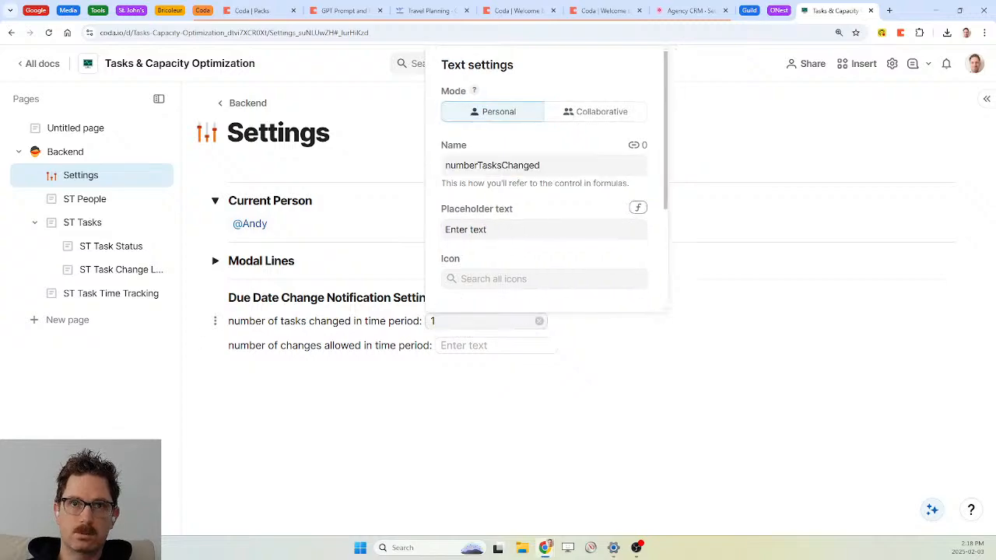
left_click(553, 321)
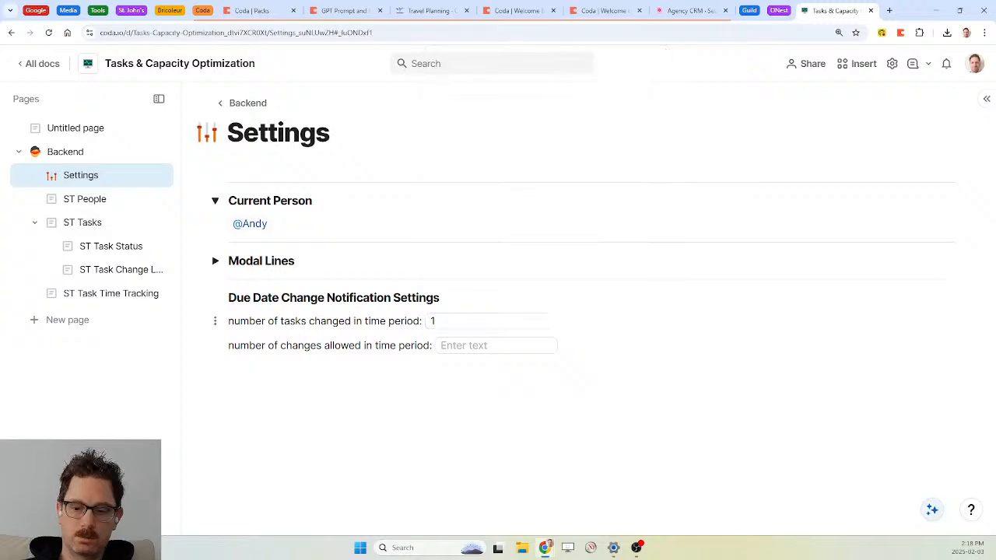
type(": number")
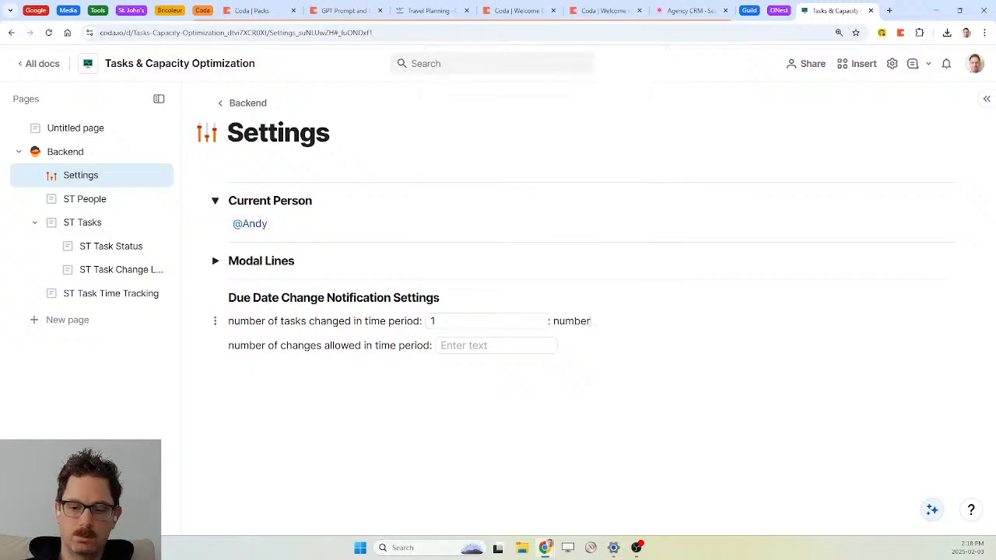
type("TasksChanged")
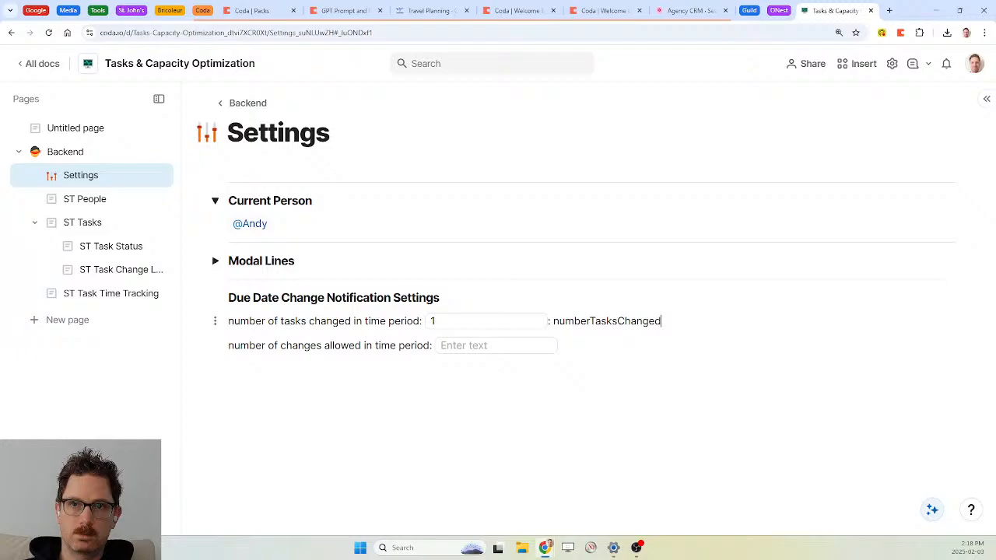
key("Down")
type("\" num")
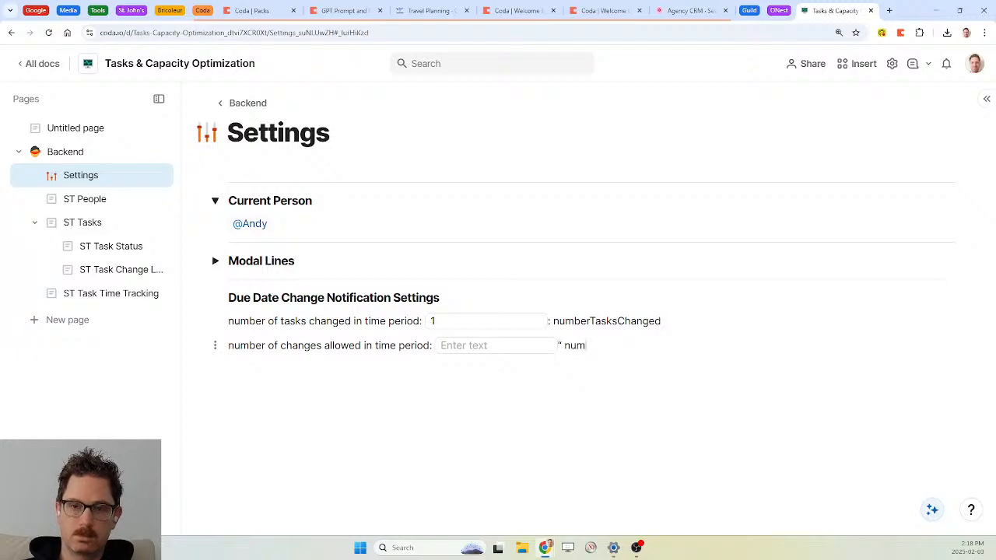
type("berChangesAllowed")
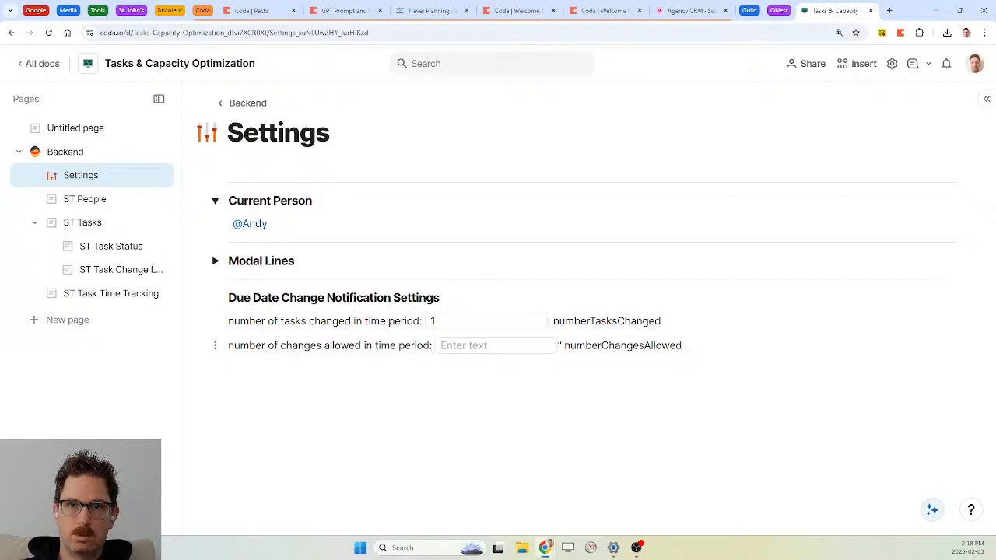
left_click(561, 345)
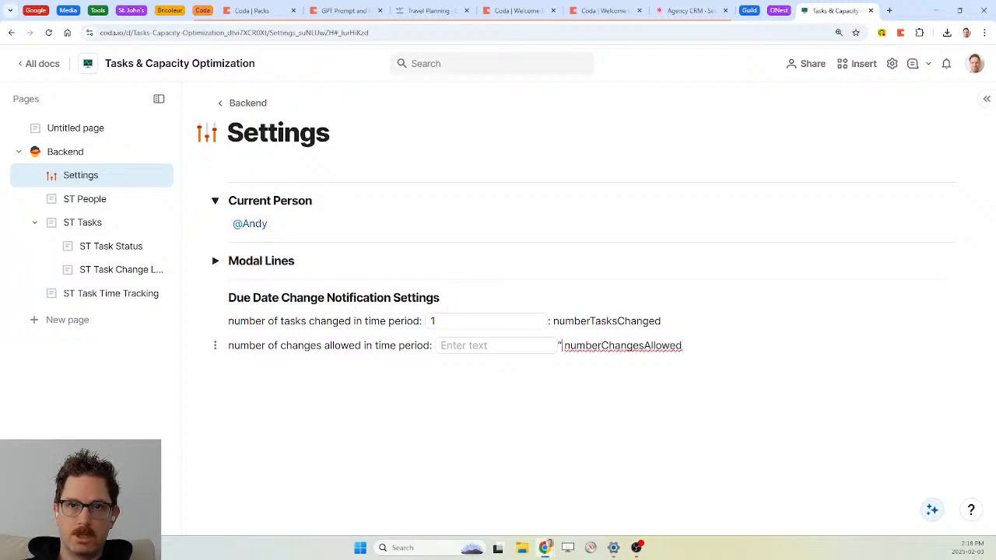
key("BackSpace")
type(":")
key("Return")
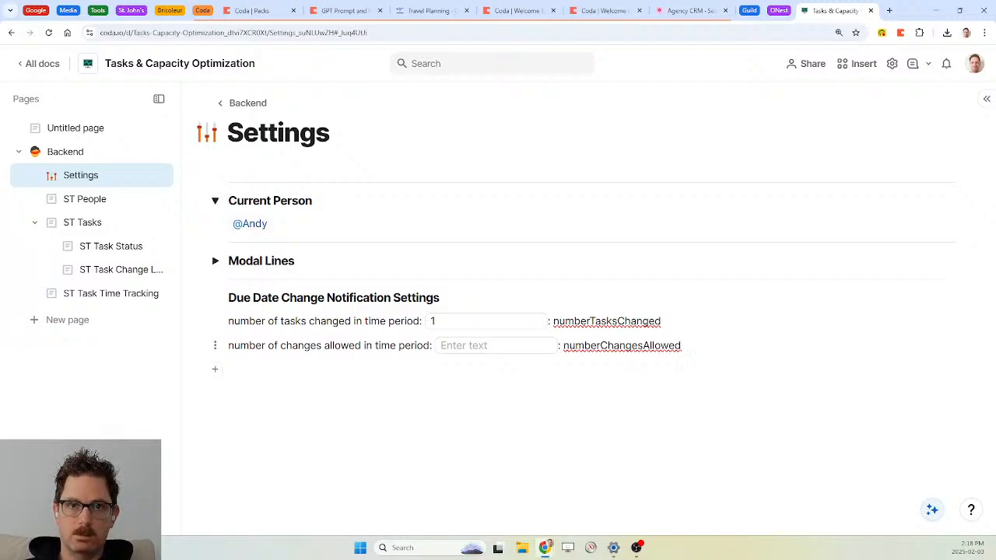
Type 'within time period:' and insert a /text input after it
type("within time period: ")
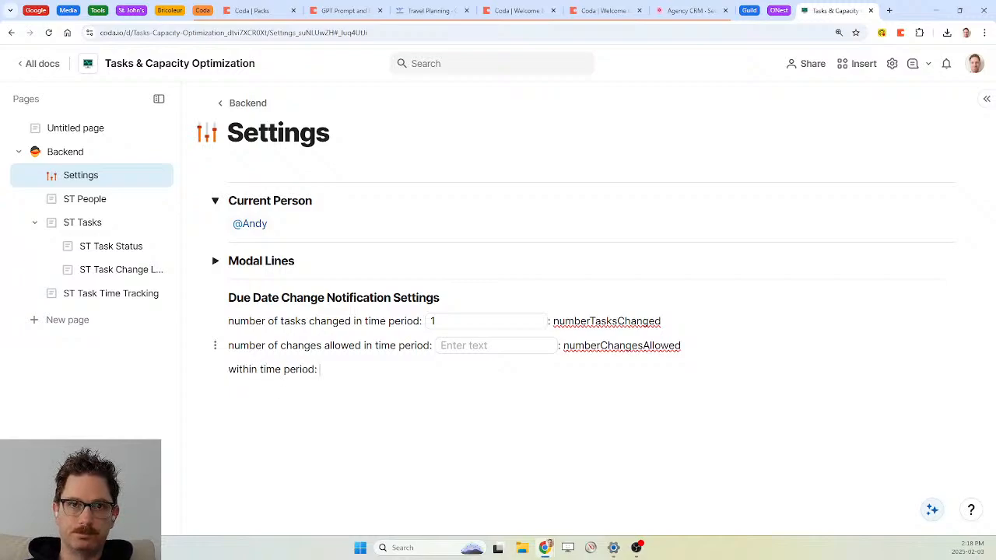
type("/d")
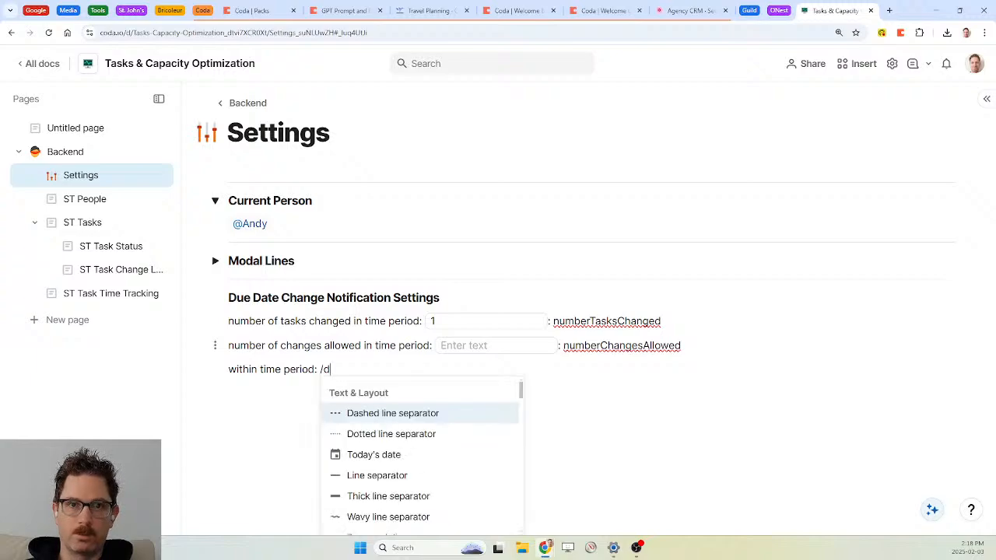
type("ura")
key("BackSpace")
key("BackSpace")
key("BackSpace")
key("BackSpace")
type("ti")
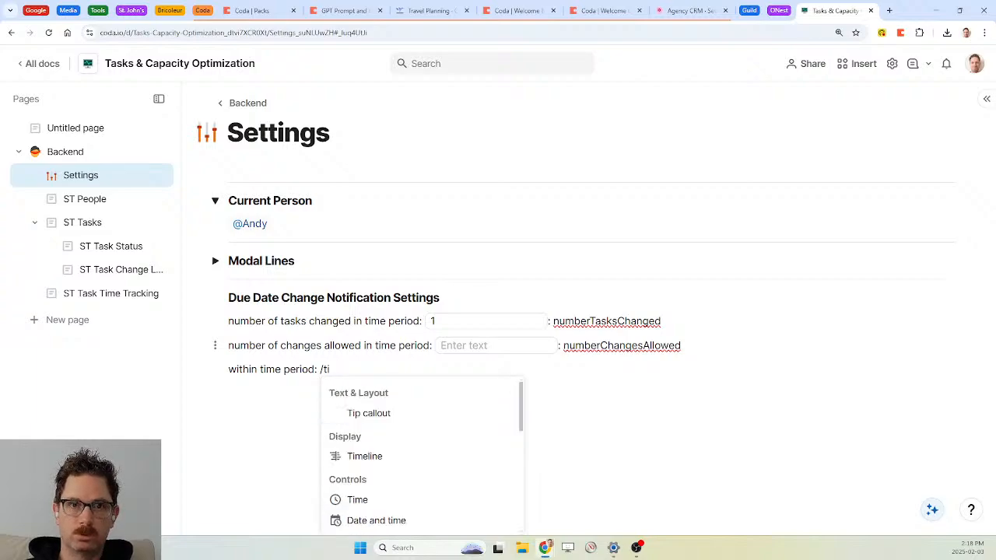
type("me")
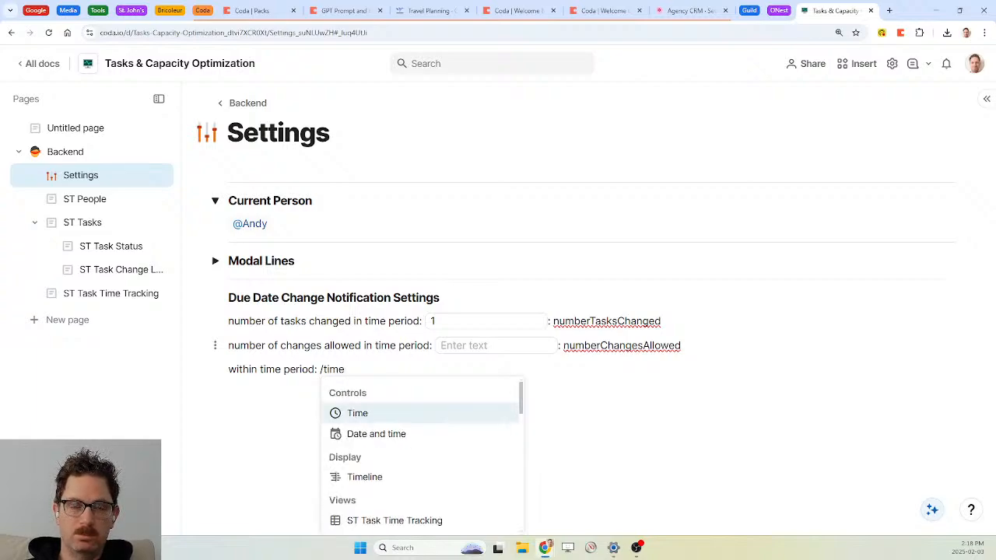
type(" ra")
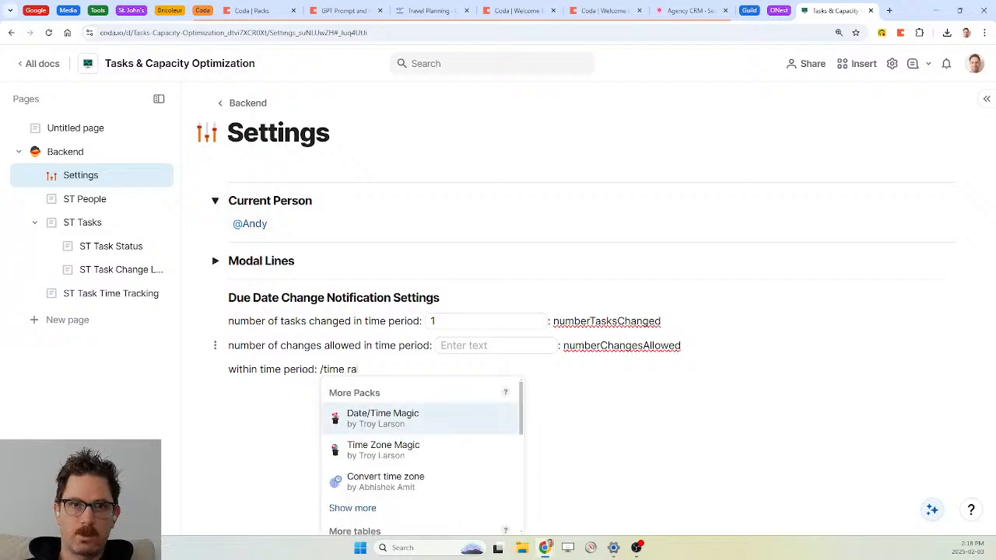
key("BackSpace")
key("BackSpace")
key("BackSpace")
key("BackSpace")
key("BackSpace")
key("BackSpace")
key("BackSpace")
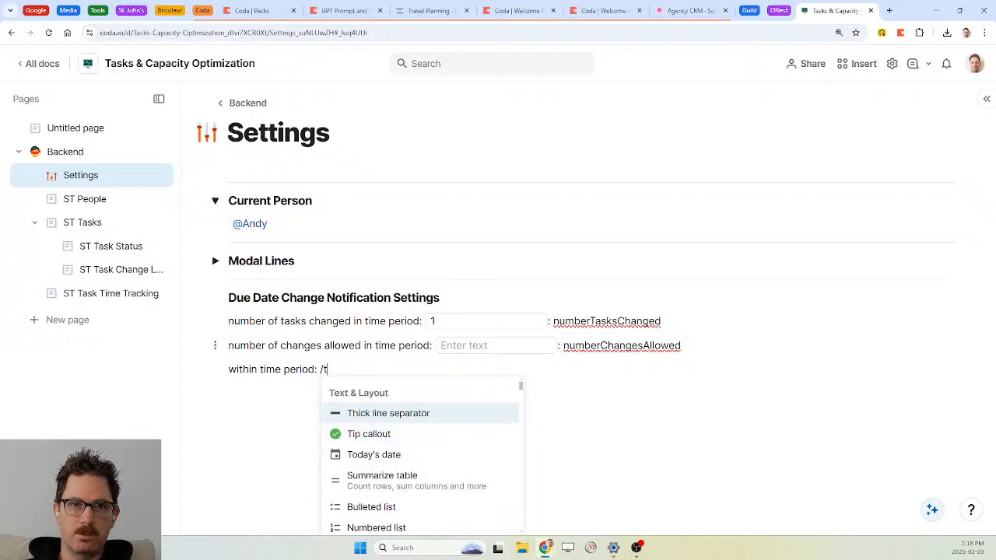
key("BackSpace")
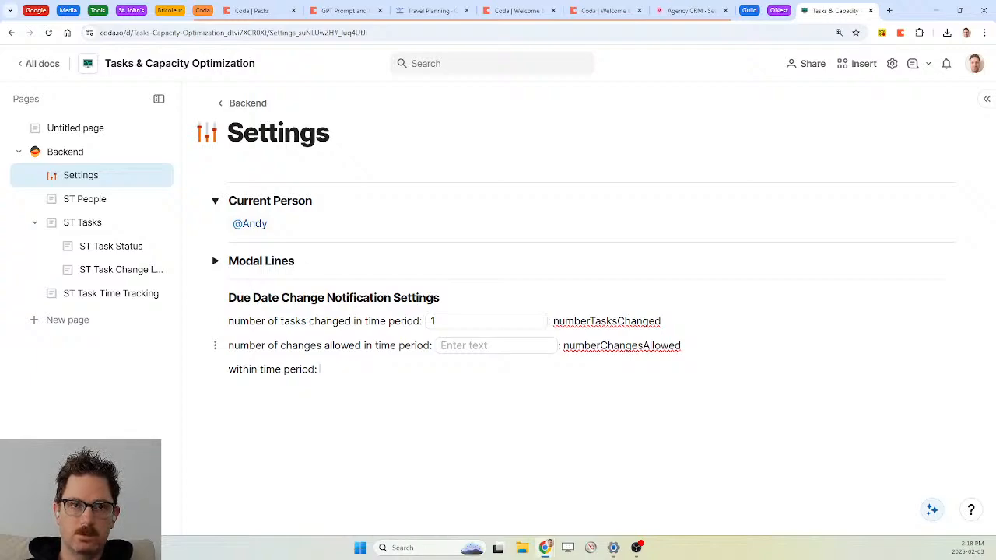
type("/text")
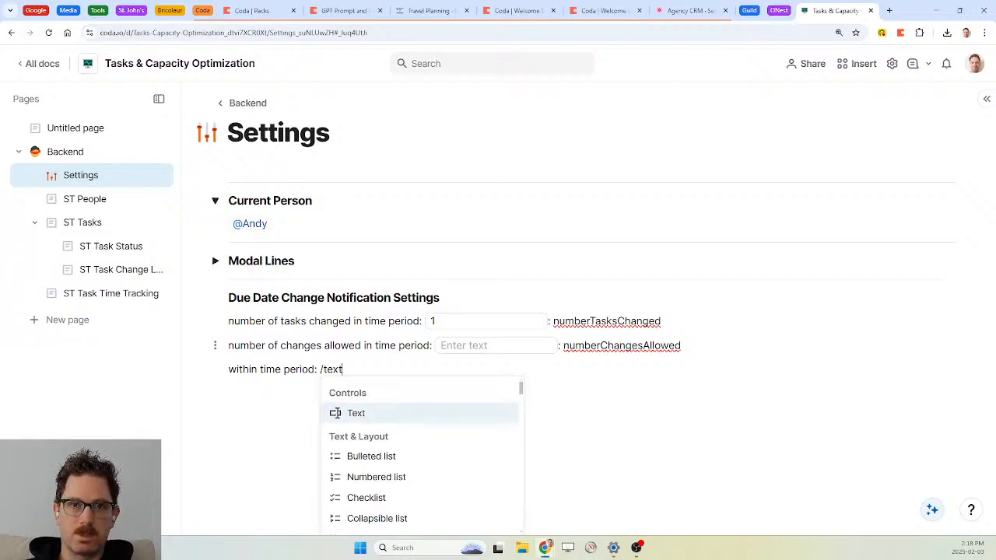
key("Return")
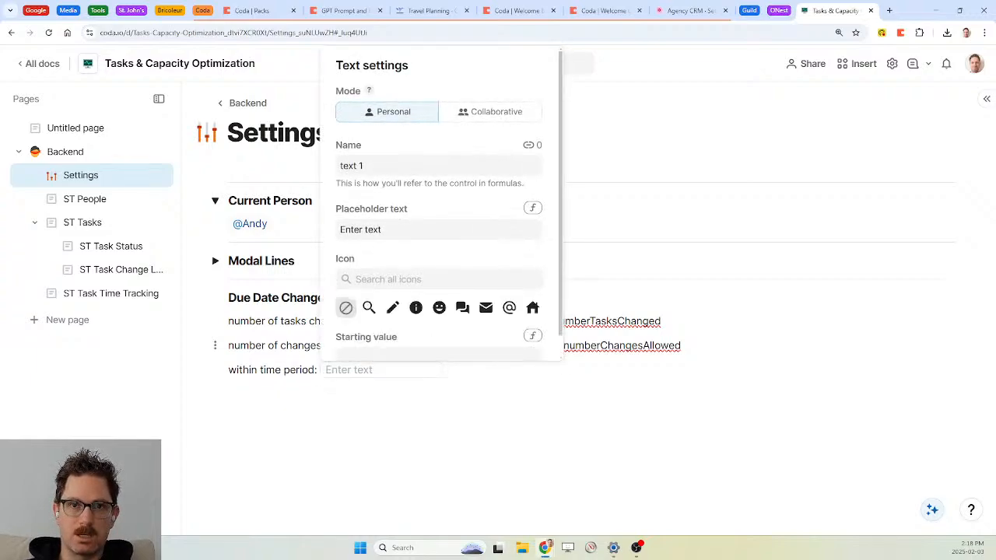
Name the input numberDaysChanges and write ': numberDaysChanges' beside it
left_click(404, 165)
key("BackSpace")
key("BackSpace")
key("BackSpace")
key("BackSpace")
key("BackSpace")
key("BackSpace")
type("numberDays")
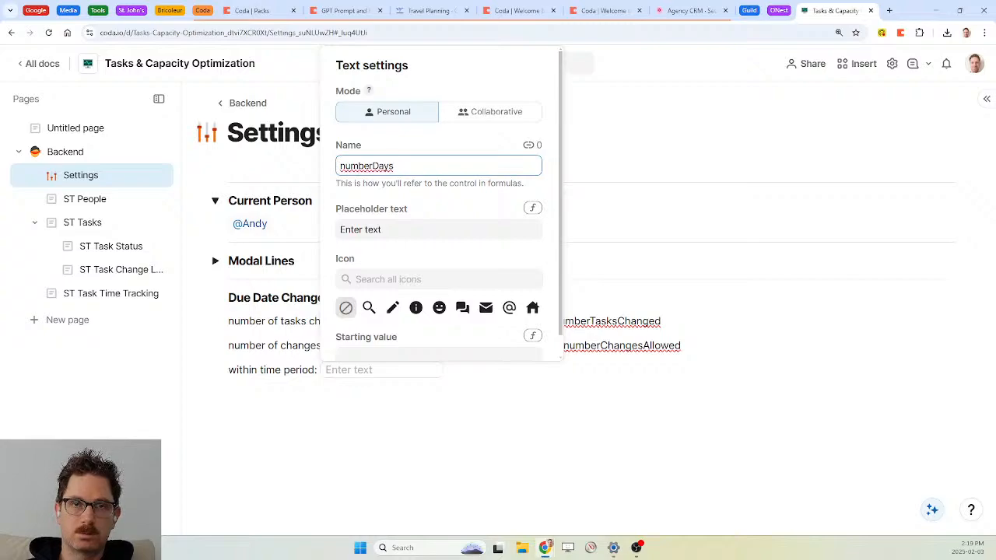
type("Cale")
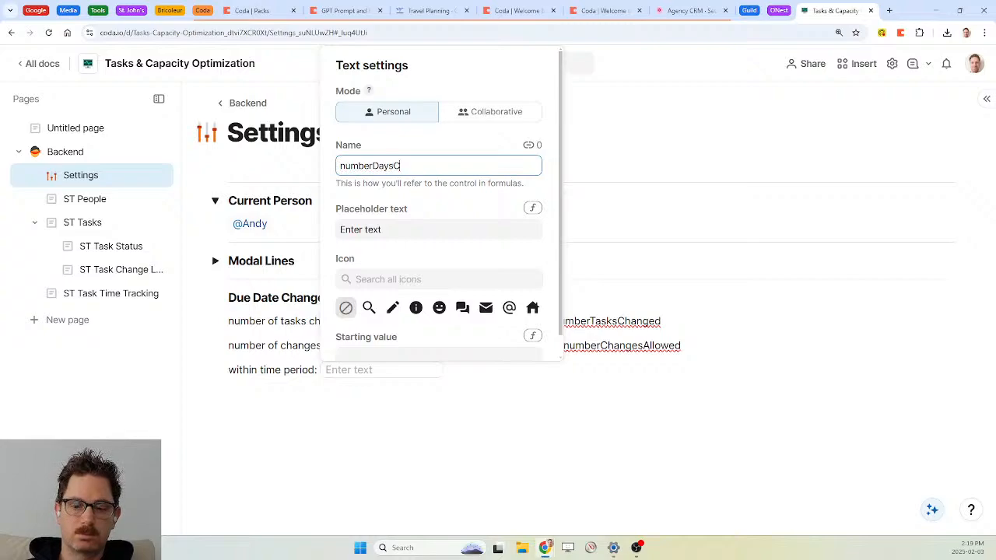
key("BackSpace")
key("BackSpace")
key("BackSpace")
type("hanges")
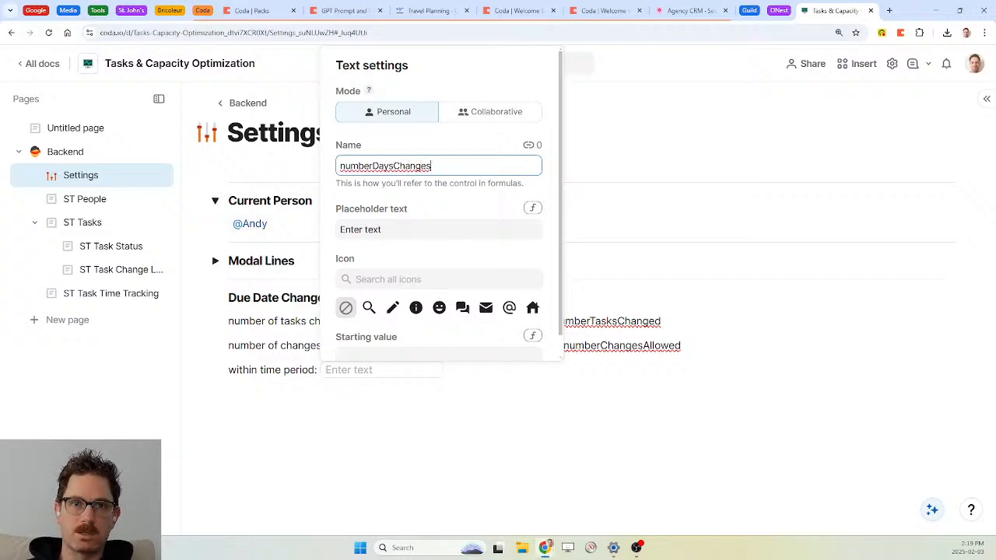
left_click(451, 369)
type(": numberD")
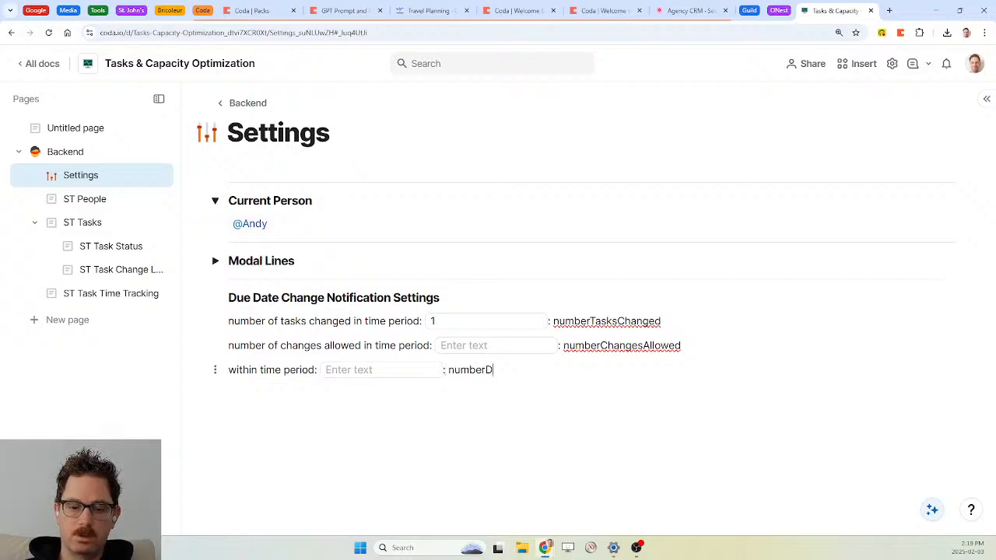
type("aysChanges")
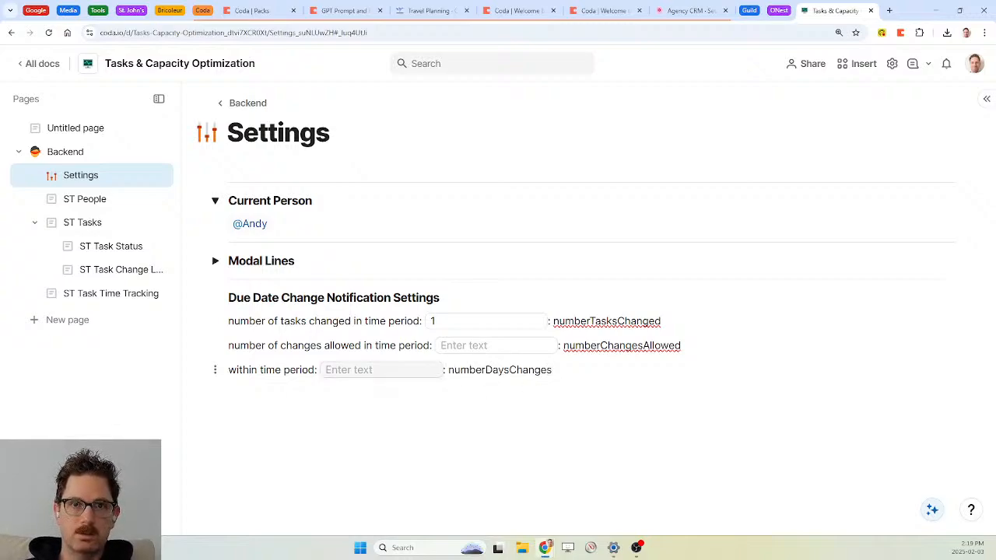
left_click(381, 370)
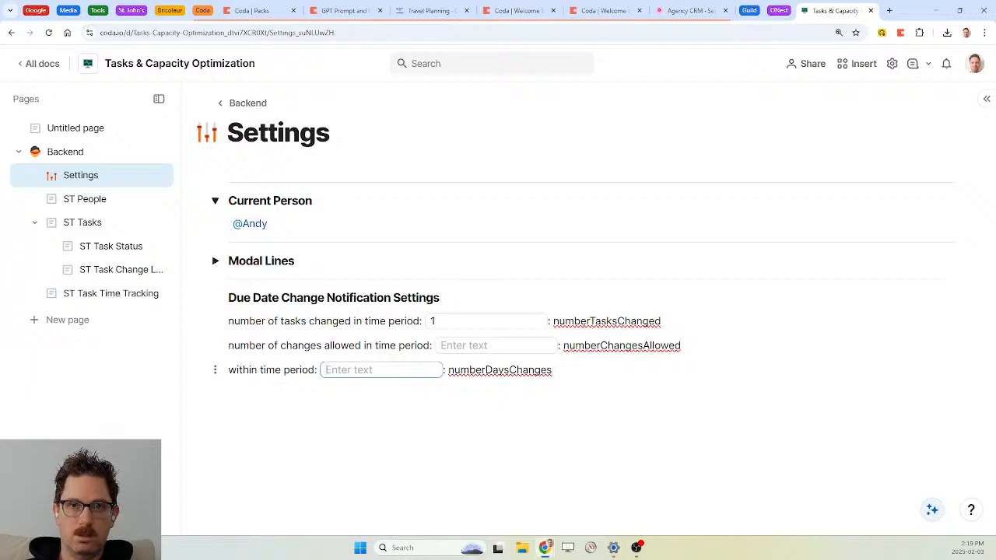
Set the settings to 2 tasks changed, 3 changes allowed and 1 day
type("1")
left_click(496, 345)
type("3")
key("Return")
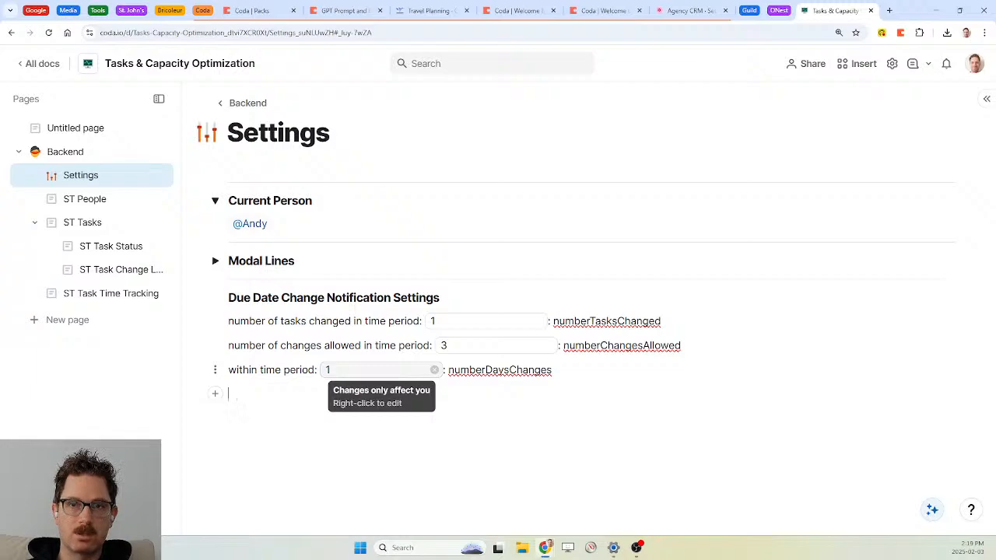
left_click(451, 322)
key("BackSpace")
type("2")
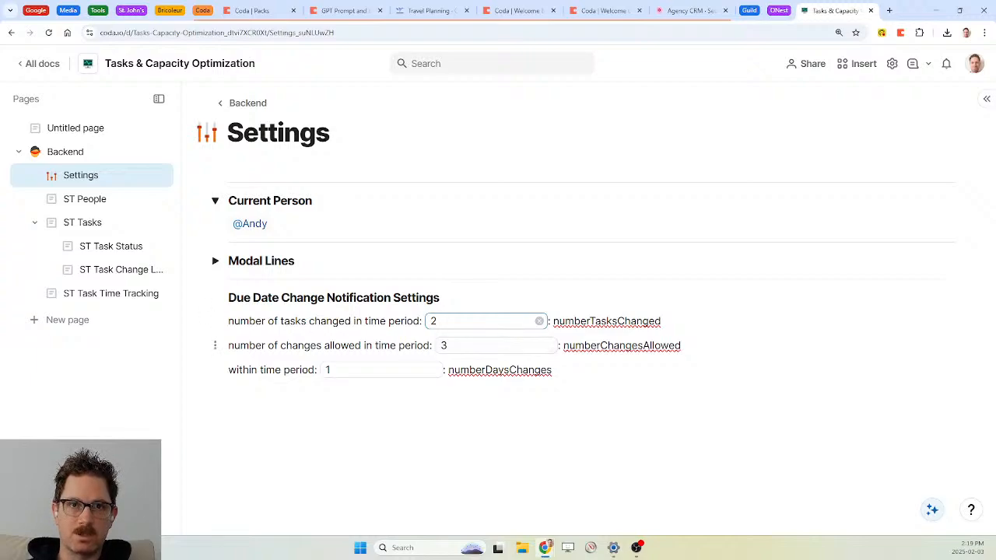
Reword the labels to 'changes per task' and '1 days (numberDaysChanges)'
left_click(320, 345)
type("per task")
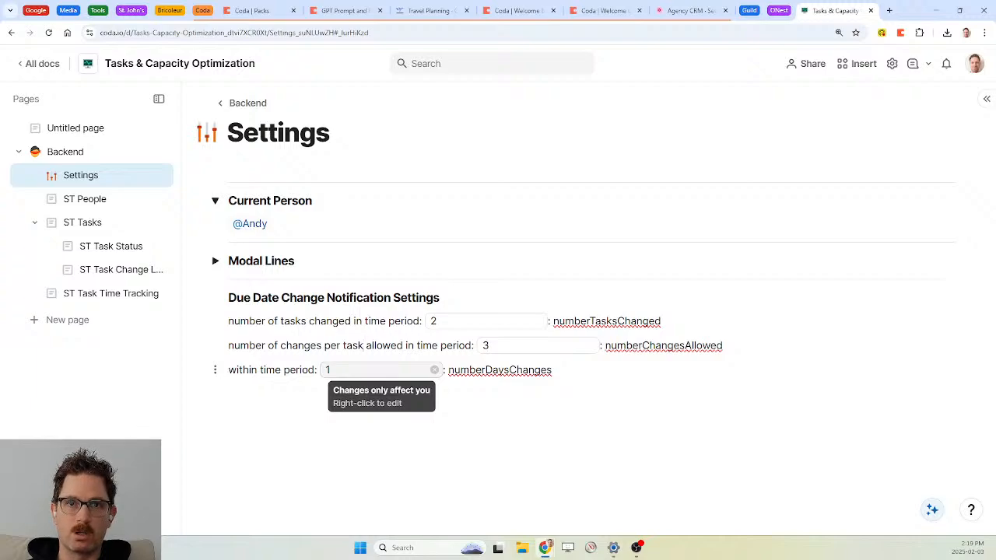
type("days")
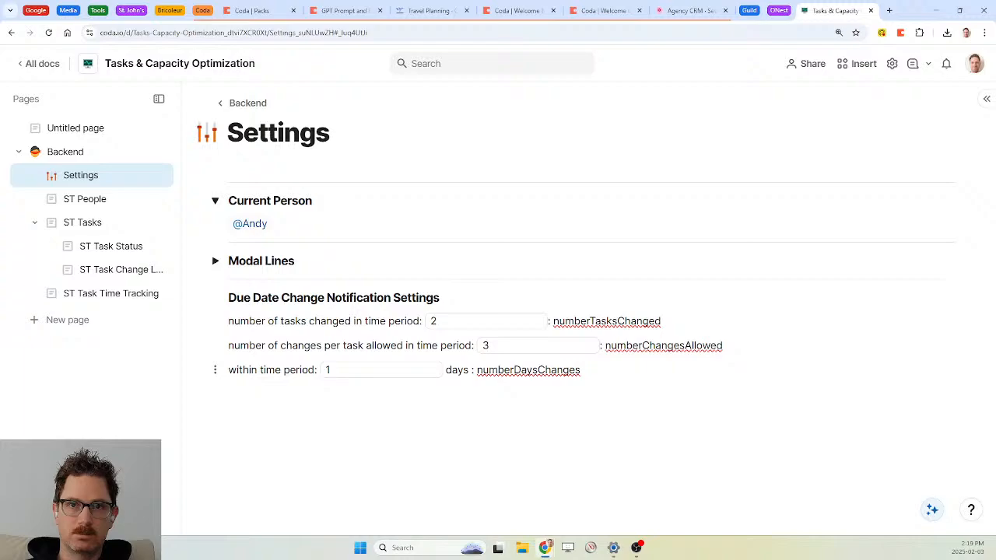
key("Delete")
key("Delete")
type("(")
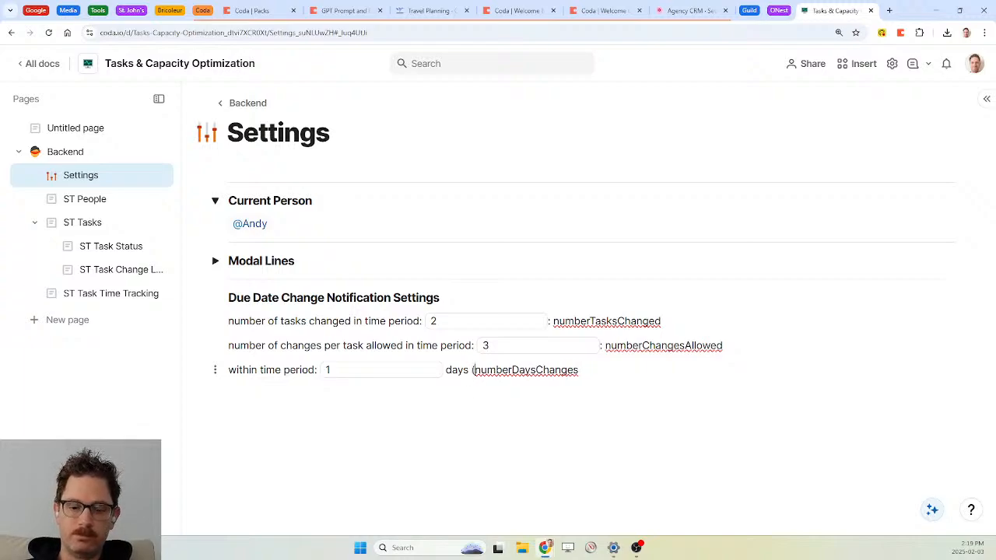
type(")")
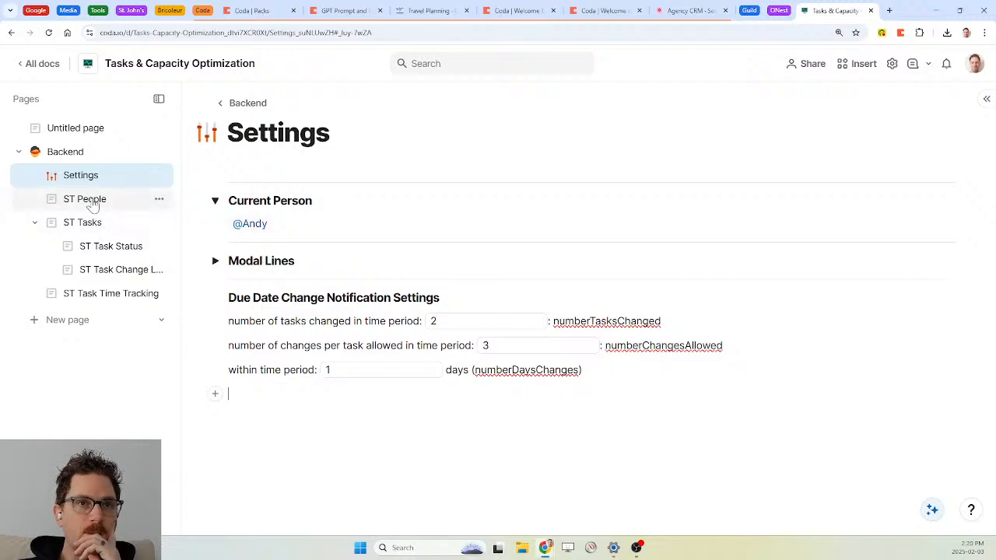
Make Modified by a two-way relation, creating a linked column on ST People
left_click(113, 269)
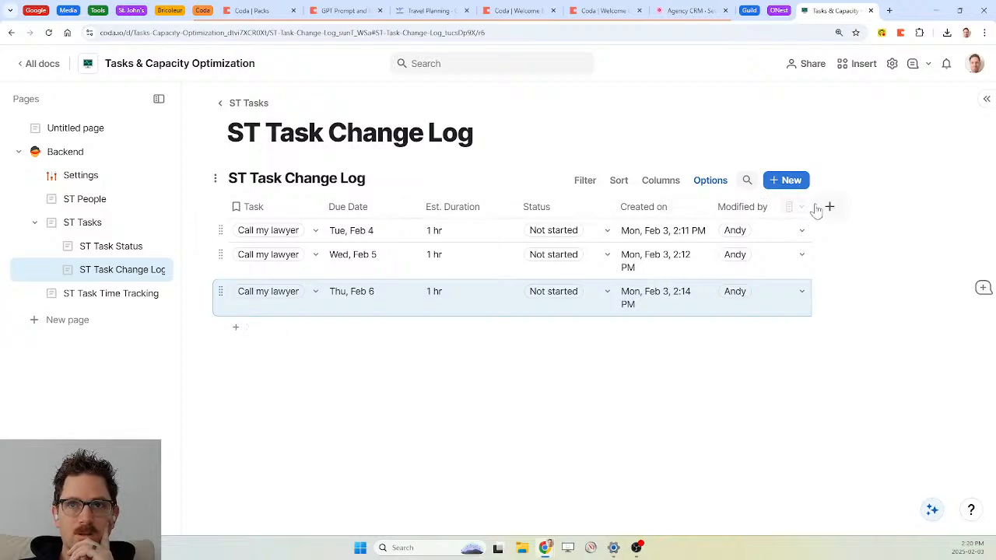
left_click(802, 208)
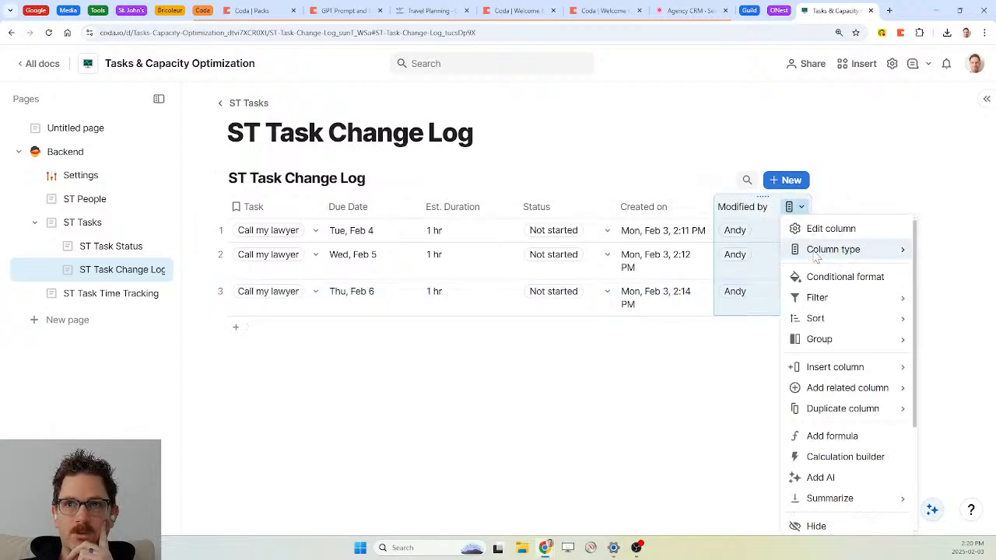
left_click(828, 232)
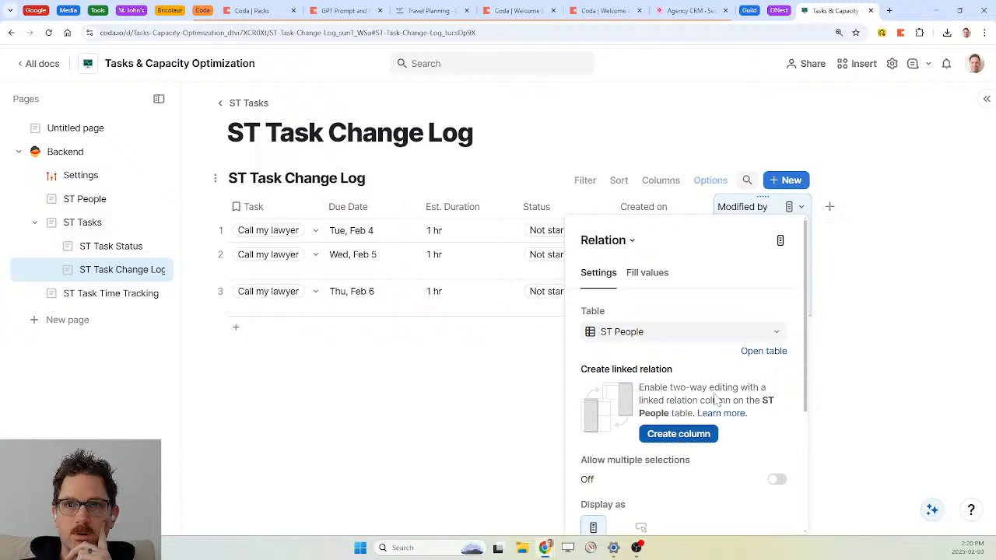
left_click(676, 439)
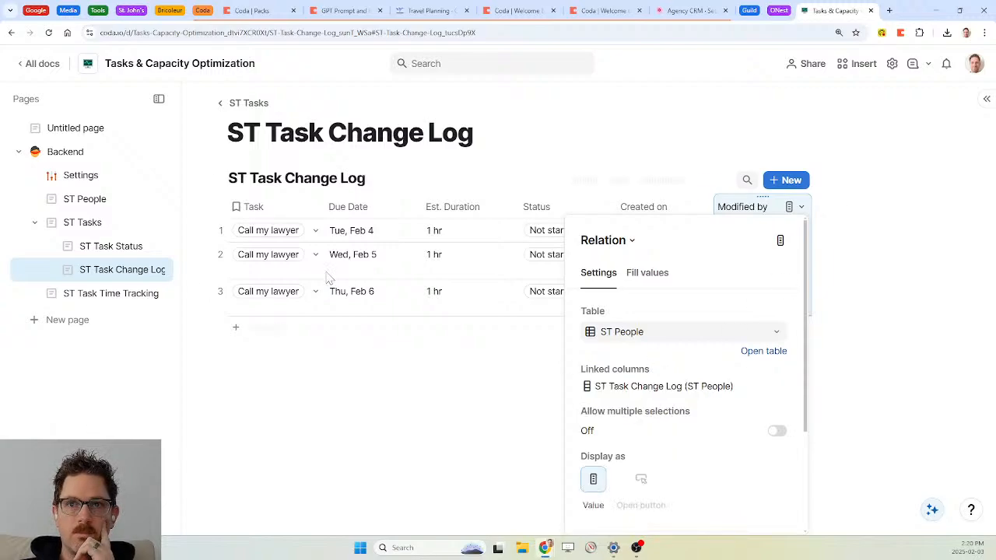
Rename the new ST People column from 'ST Task Change Log' to 'Task Change Log'
left_click(84, 201)
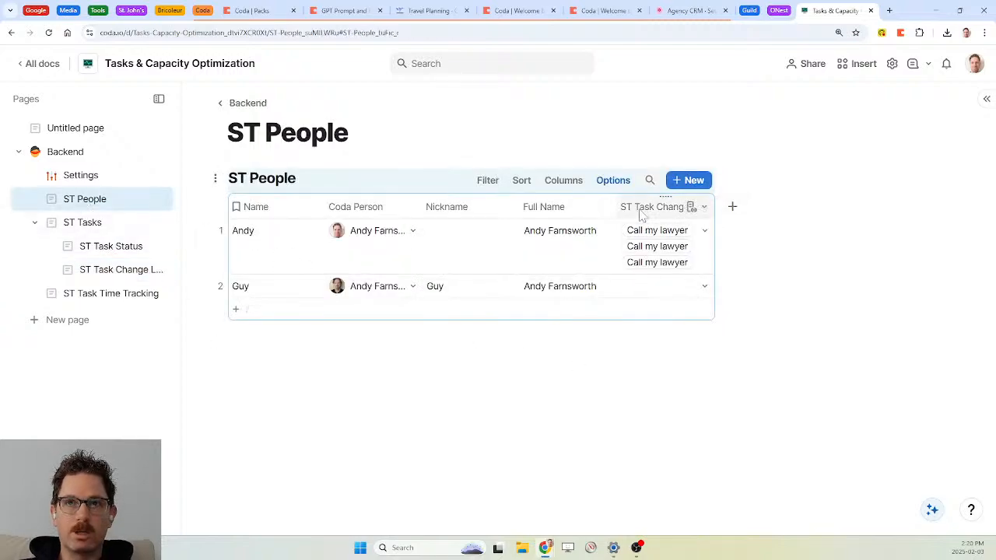
left_click(689, 206)
left_click(690, 206)
key("BackSpace")
key("BackSpace")
key("BackSpace")
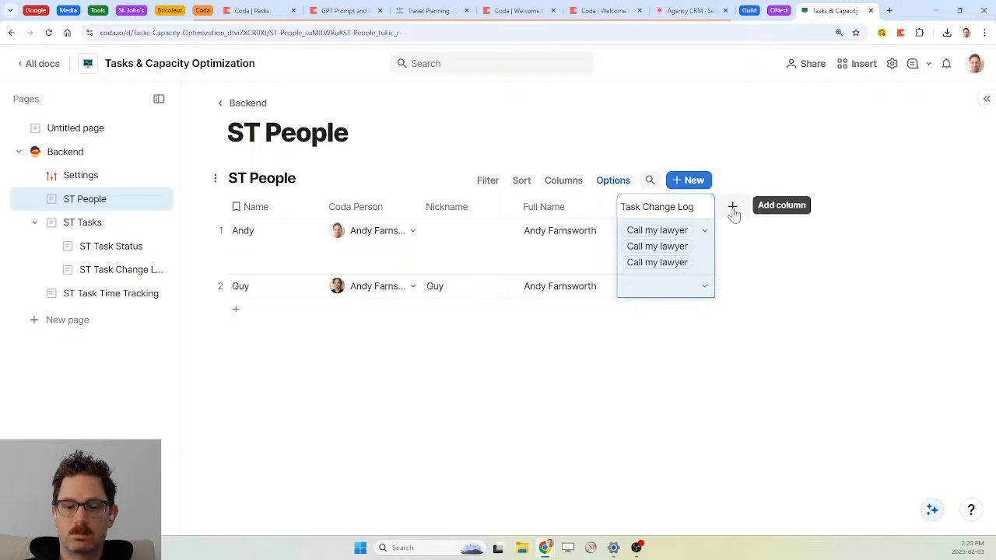
Add a Checkbox column named 'Due Date Changed Too Many Times' to ST People
left_click(732, 209)
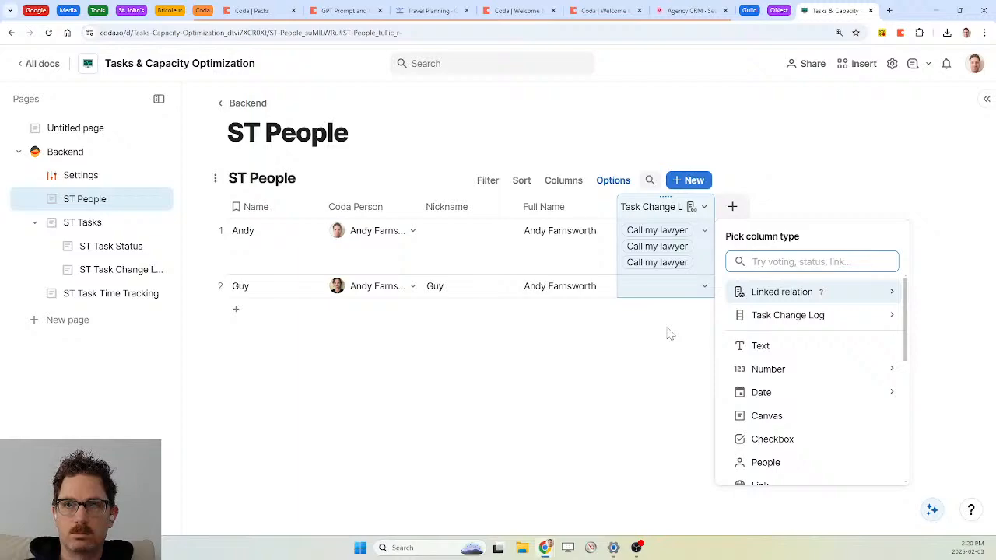
type("checkb")
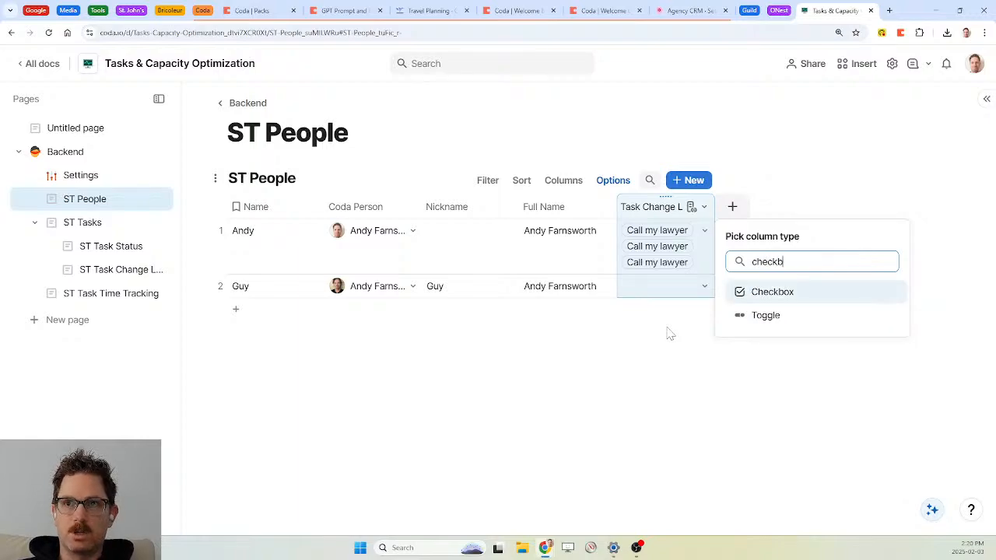
key("Return")
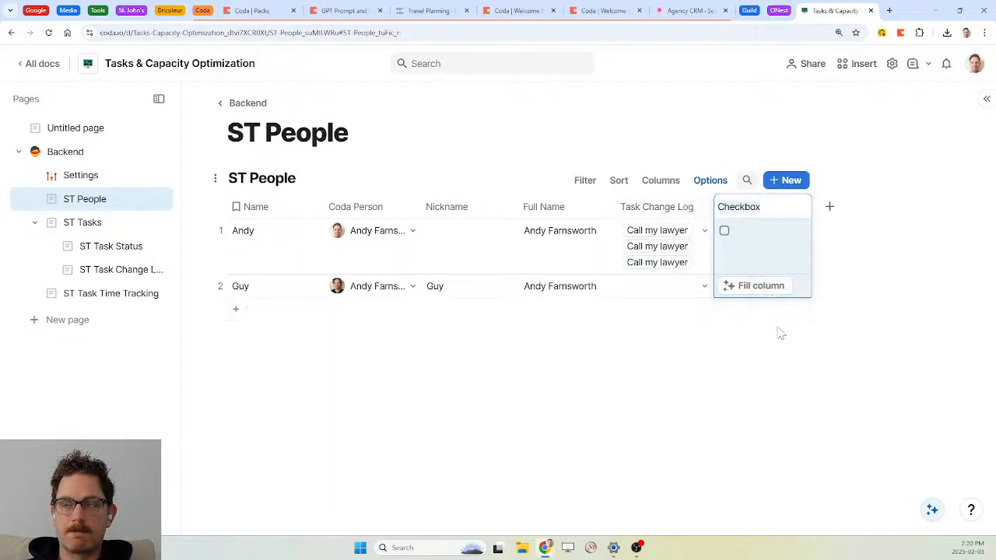
type("Due")
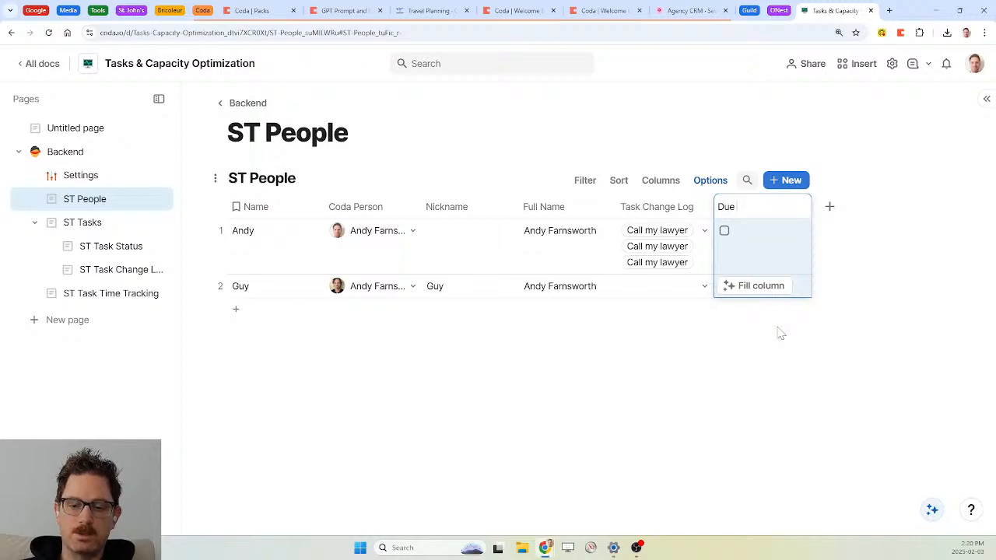
type(" Date Notification")
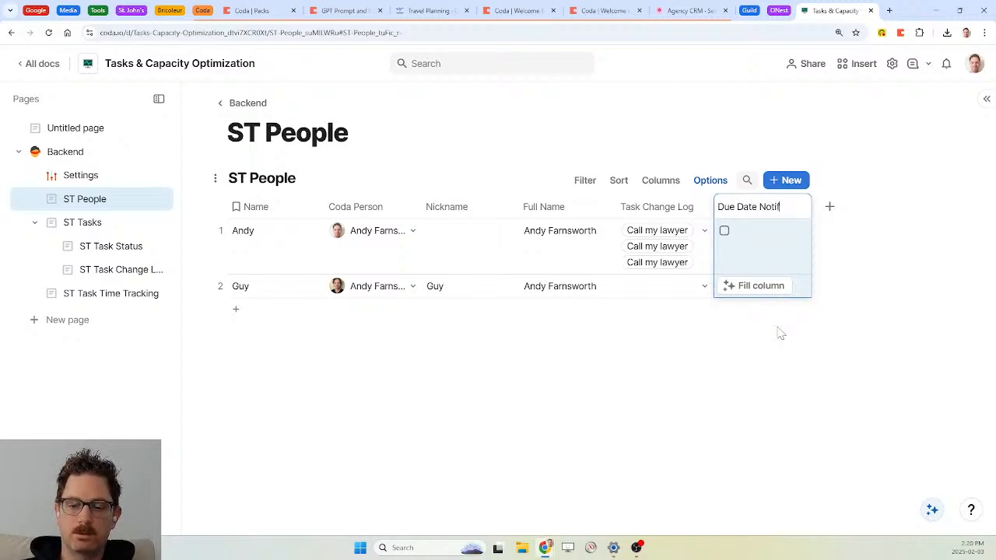
key("BackSpace")
key("BackSpace")
key("BackSpace")
key("BackSpace")
key("BackSpace")
key("BackSpace")
key("BackSpace")
key("BackSpace")
key("BackSpace")
key("BackSpace")
key("BackSpace")
key("BackSpace")
key("BackSpace")
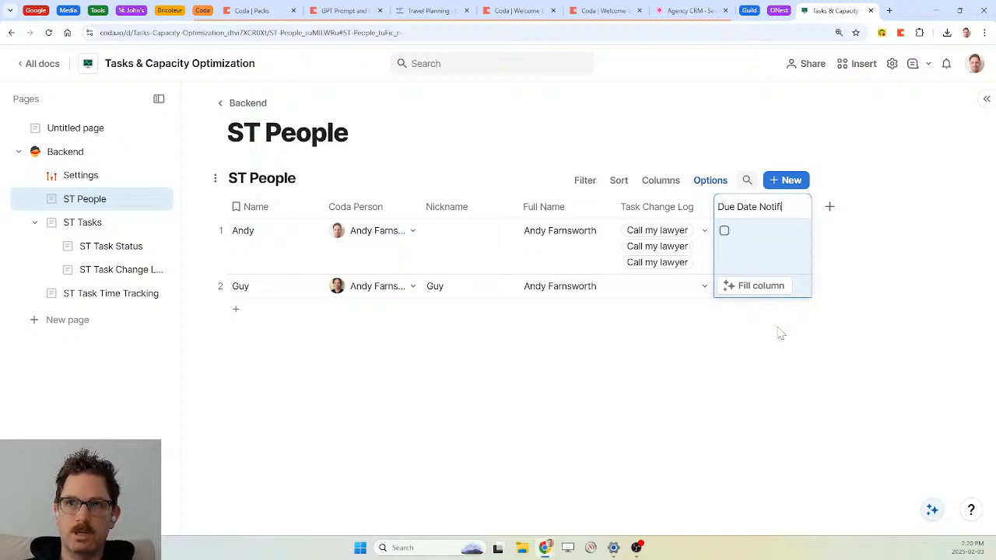
type("Change")
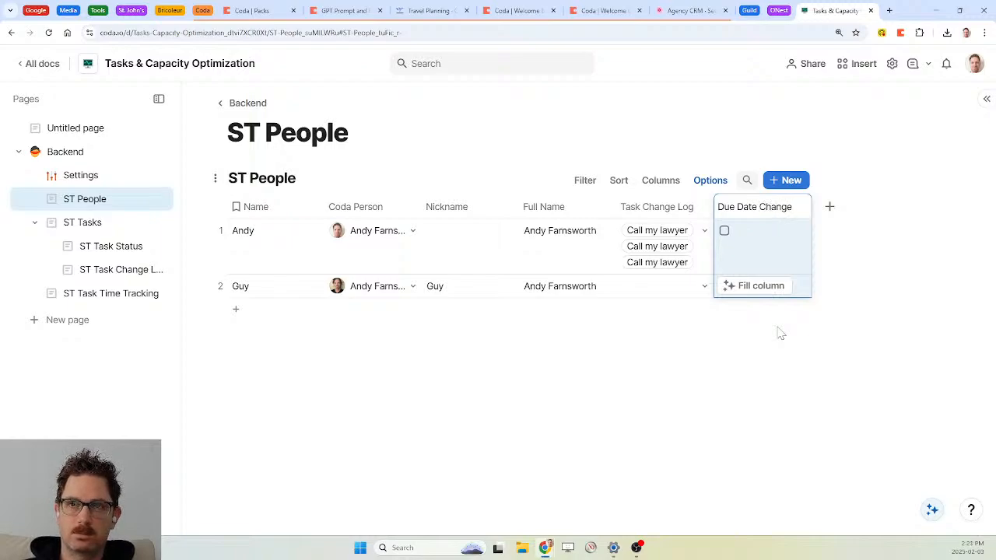
key("BackSpace")
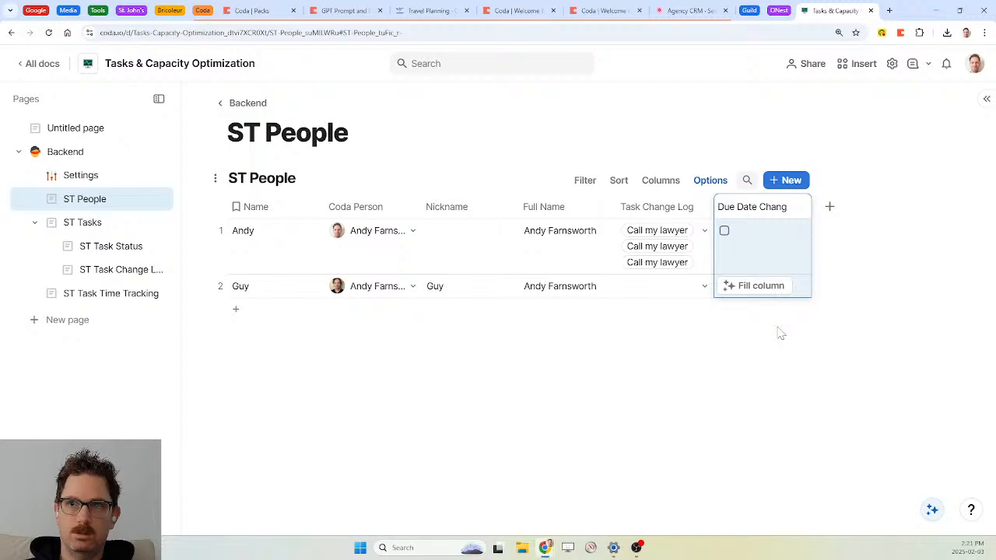
type("e ")
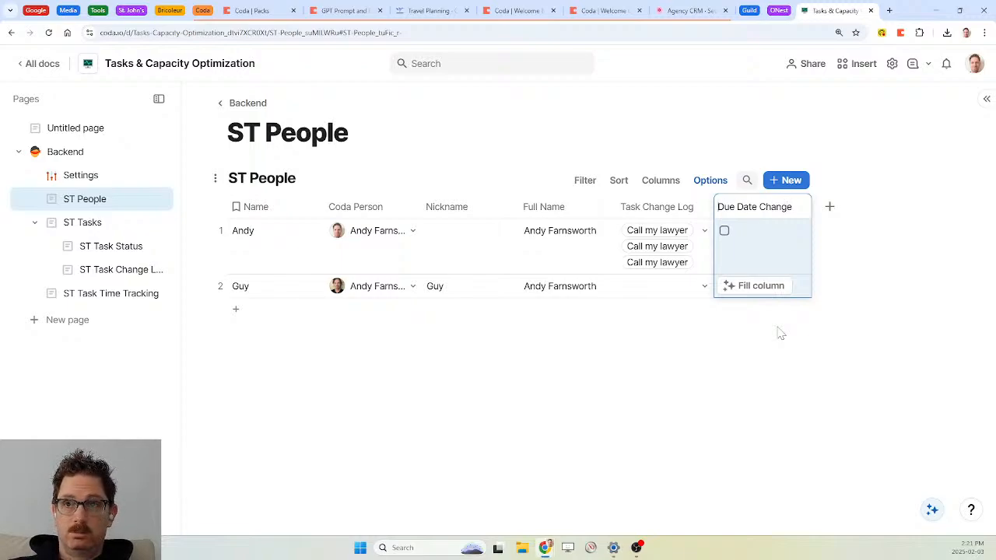
type("Exceeded")
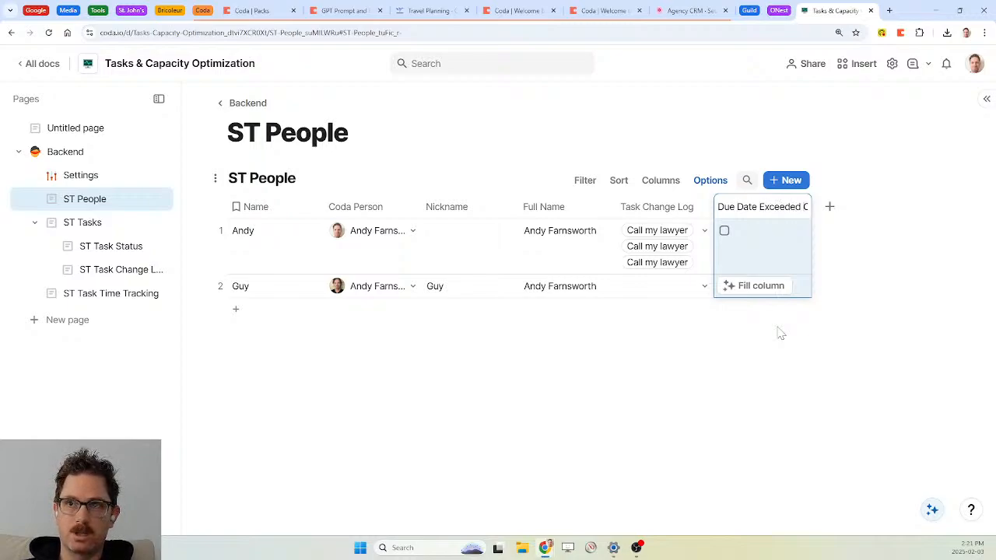
key("Right")
key("Right")
key("Right")
key("Right")
key("Right")
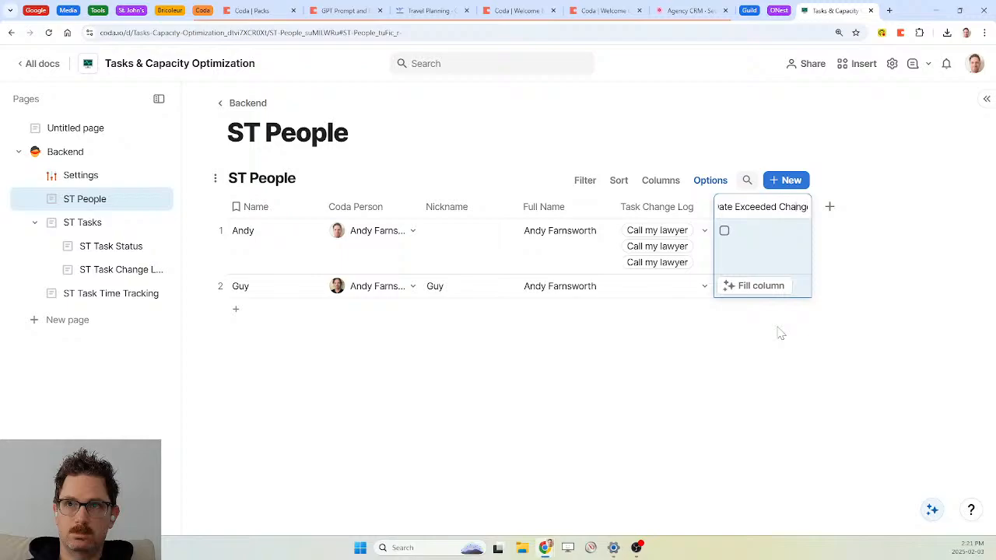
key("BackSpace")
key("BackSpace")
key("BackSpace")
key("BackSpace")
key("BackSpace")
key("BackSpace")
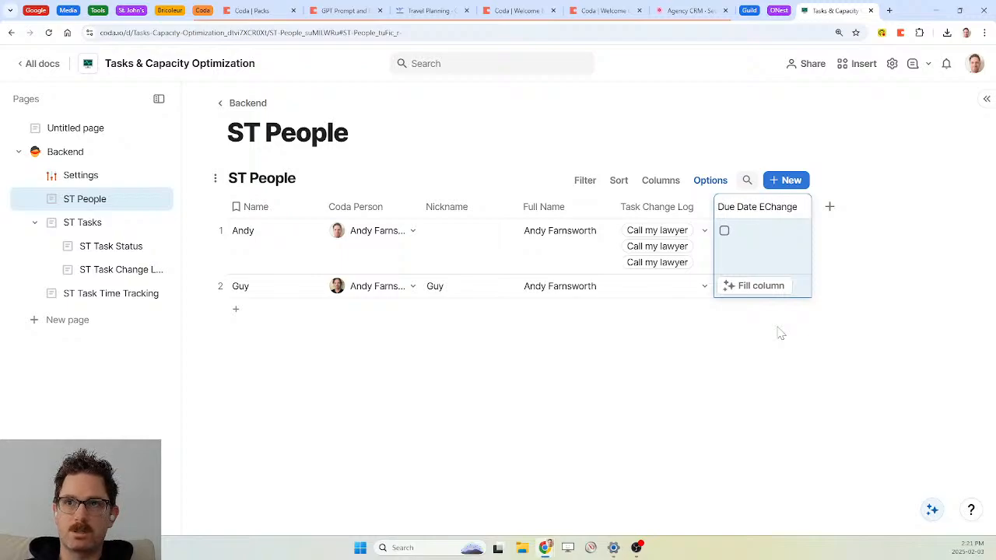
type("d Too Many Times")
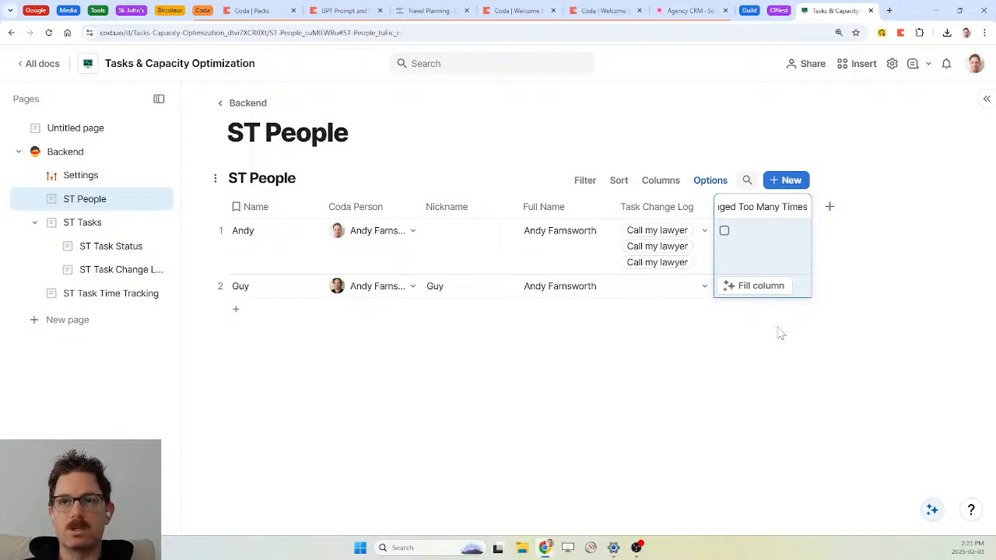
left_click(788, 262)
left_click(800, 206)
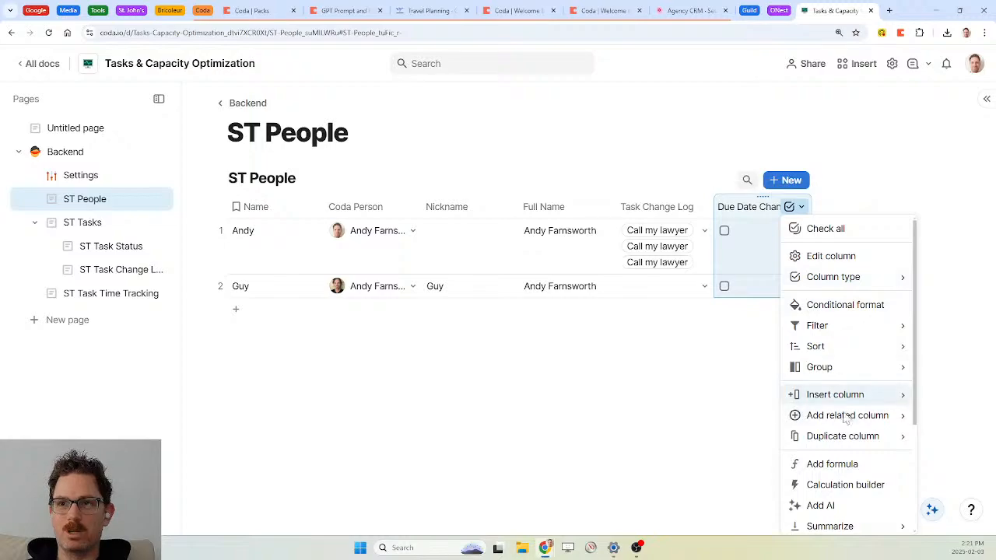
Begin the checkbox column formula as if(Coda Person), then return to Settings
left_click(832, 465)
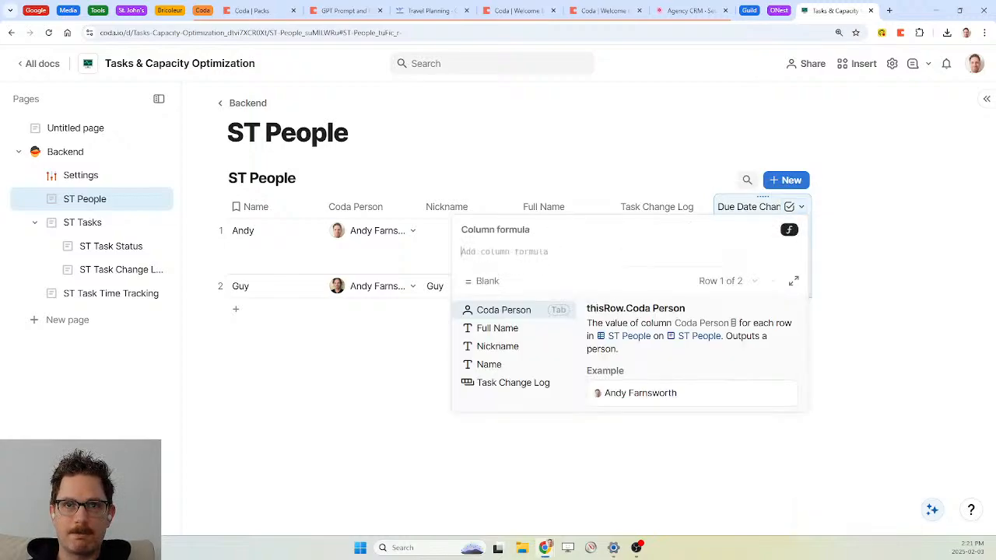
type("if(")
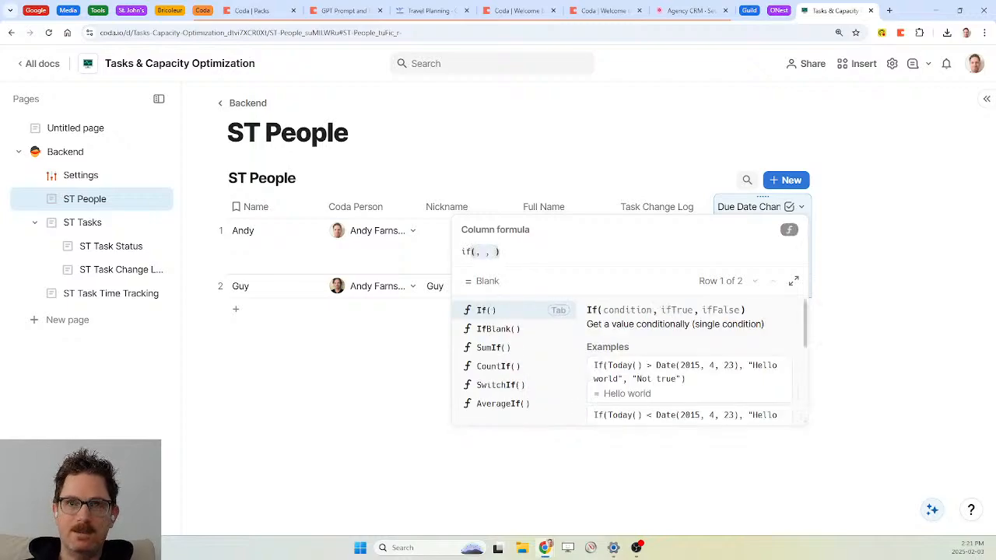
key("Tab")
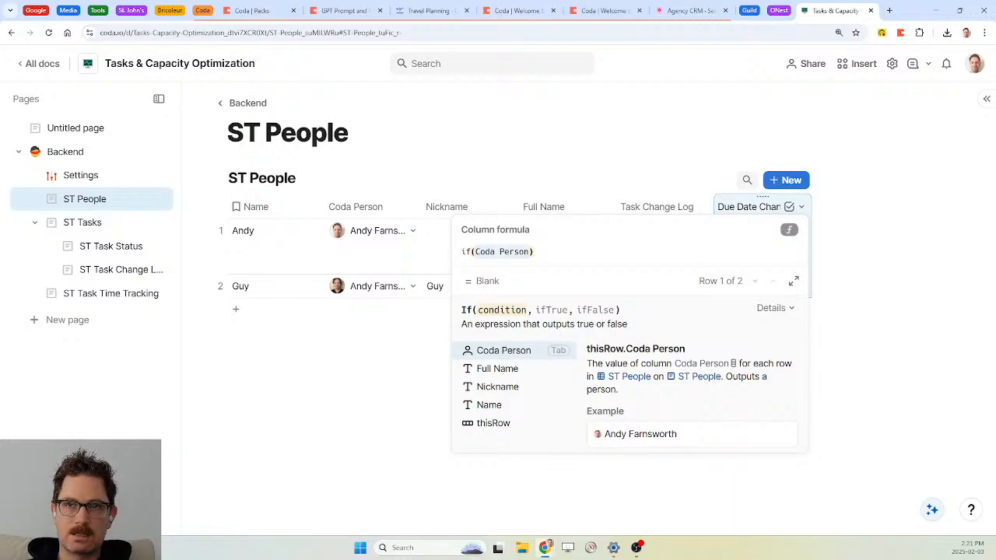
left_click(84, 181)
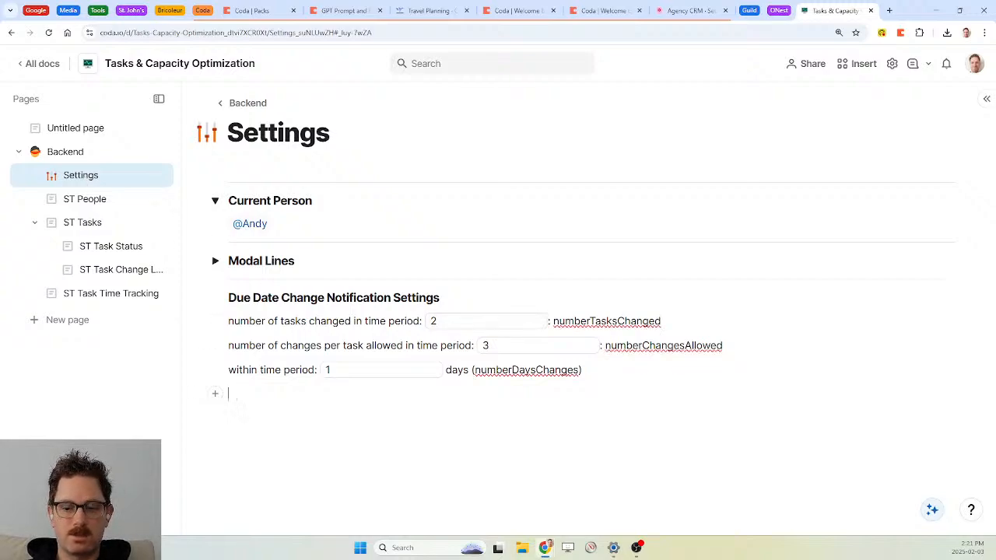
Draft the note 'num Tasks with num due date changes in num period', then cut it
type("# task")
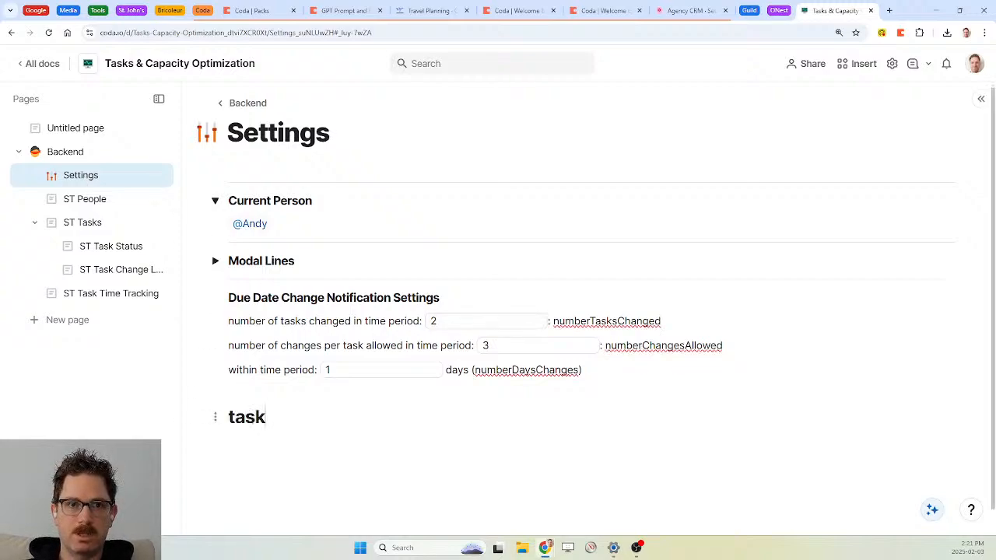
key("BackSpace")
key("BackSpace")
key("BackSpace")
key("BackSpace")
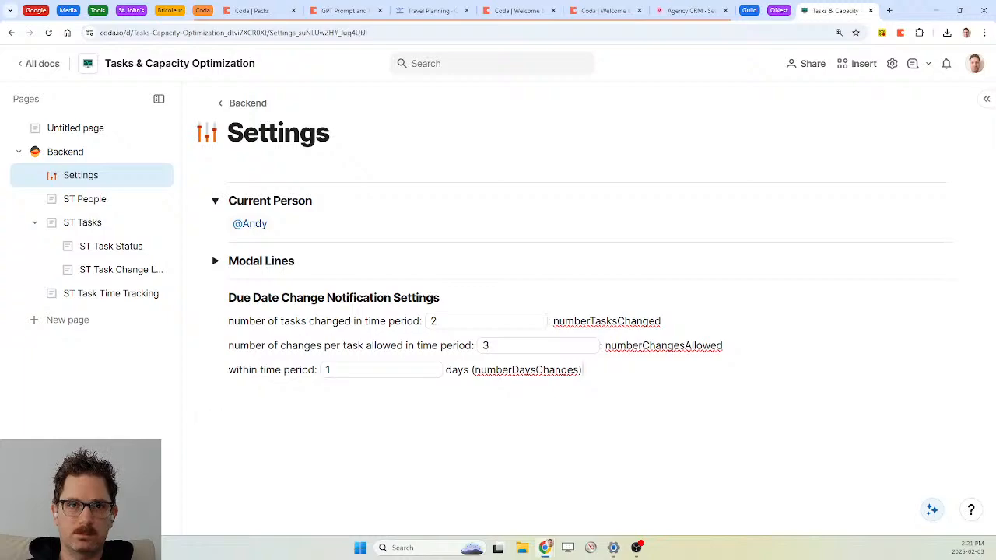
key("Return")
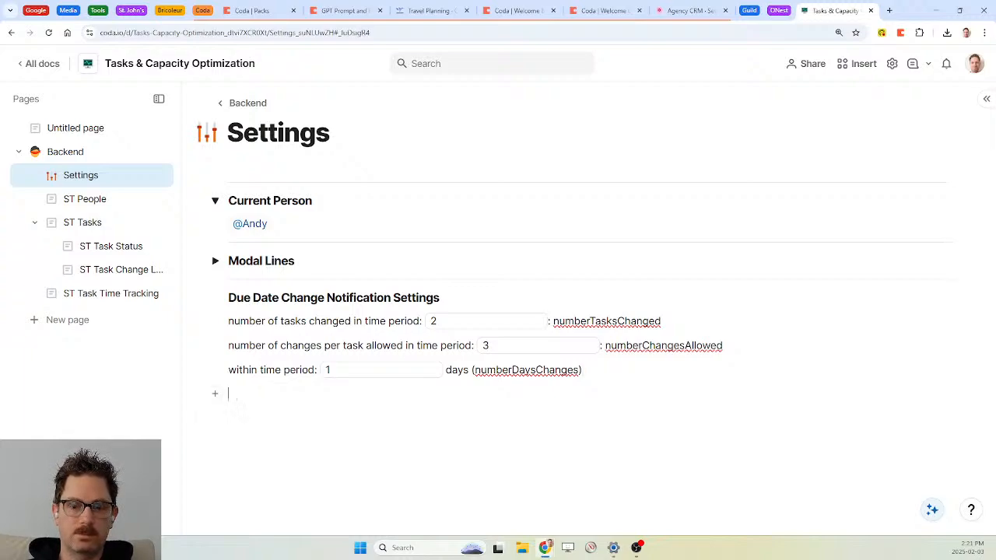
key("Return")
type("num Tas")
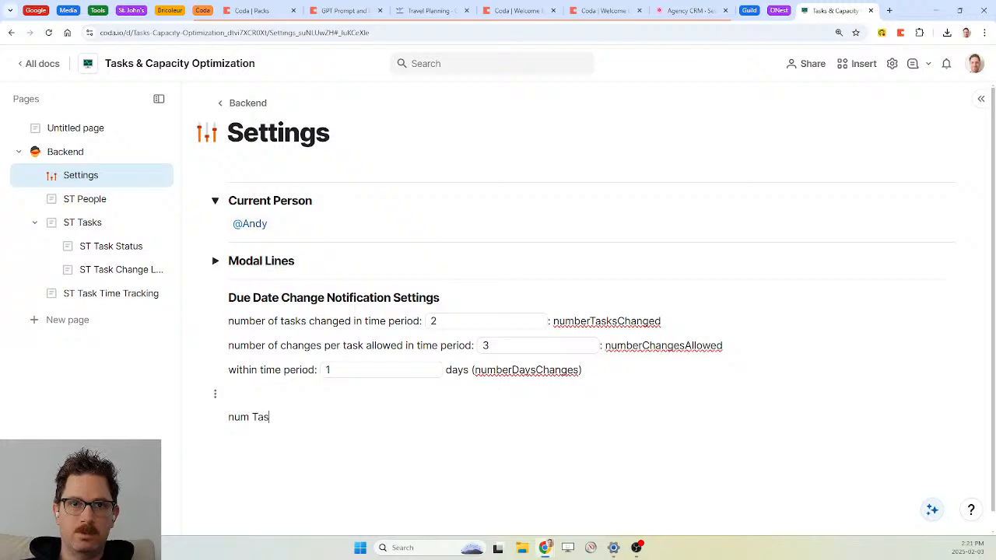
type("ks in")
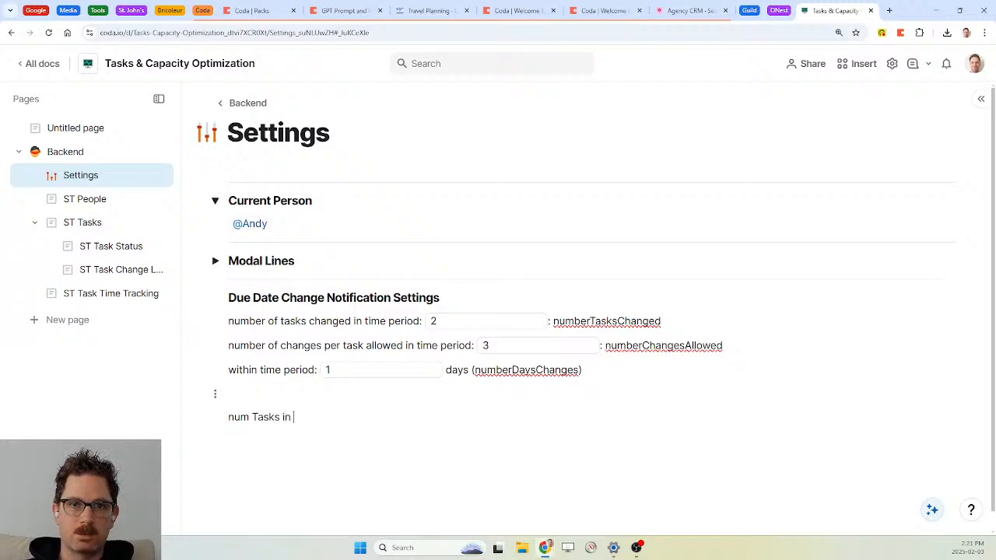
key("BackSpace")
key("BackSpace")
key("BackSpace")
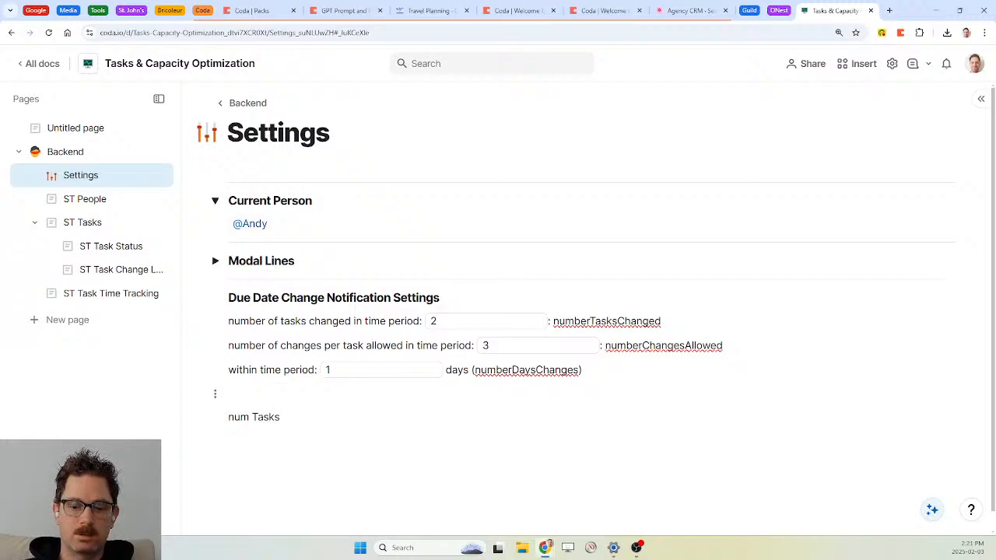
type("with num due date c")
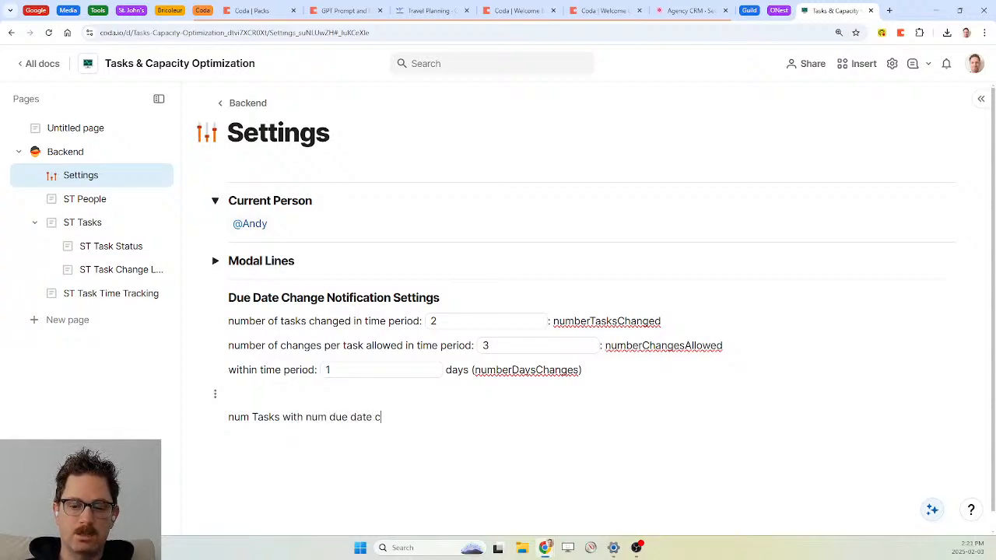
type("hanges in num ")
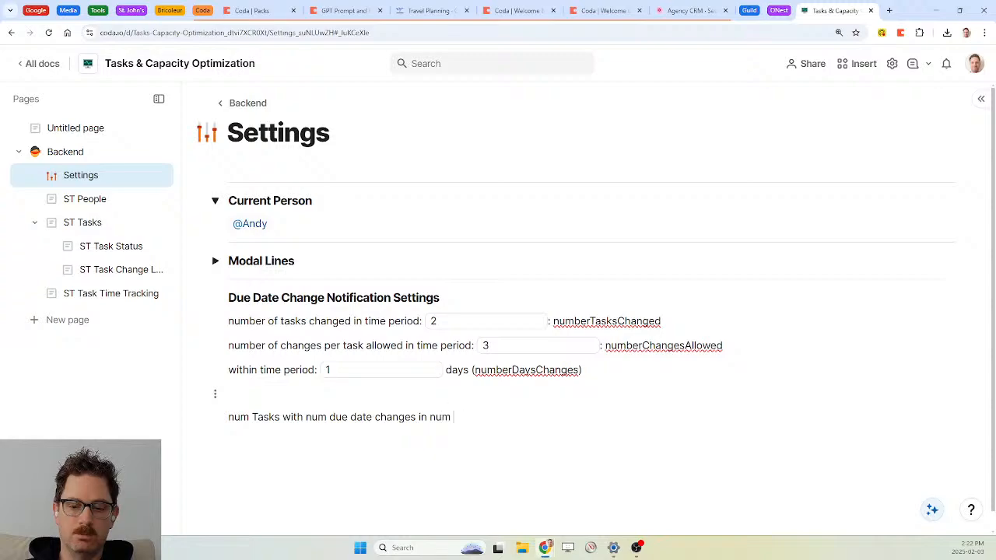
type("period")
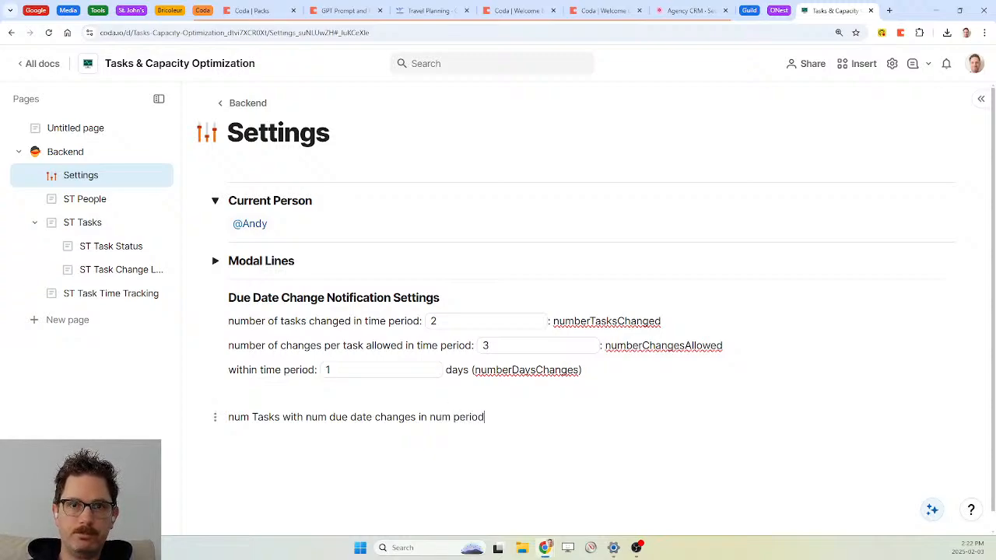
key("ctrl+shift+Left")
key("ctrl+shift+Left")
key("ctrl+shift+Left")
key("ctrl+shift+Left")
key("ctrl+shift+Left")
key("ctrl+shift+Left")
key("ctrl+shift+Left")
key("ctrl+shift+Left")
key("ctrl+shift+Left")
key("ctrl+shift+Left")
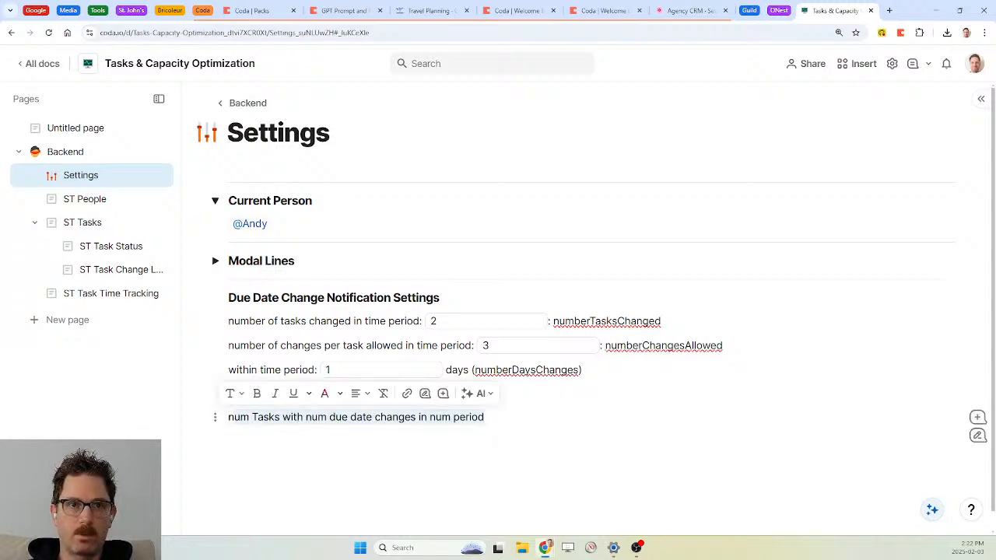
key("BackSpace")
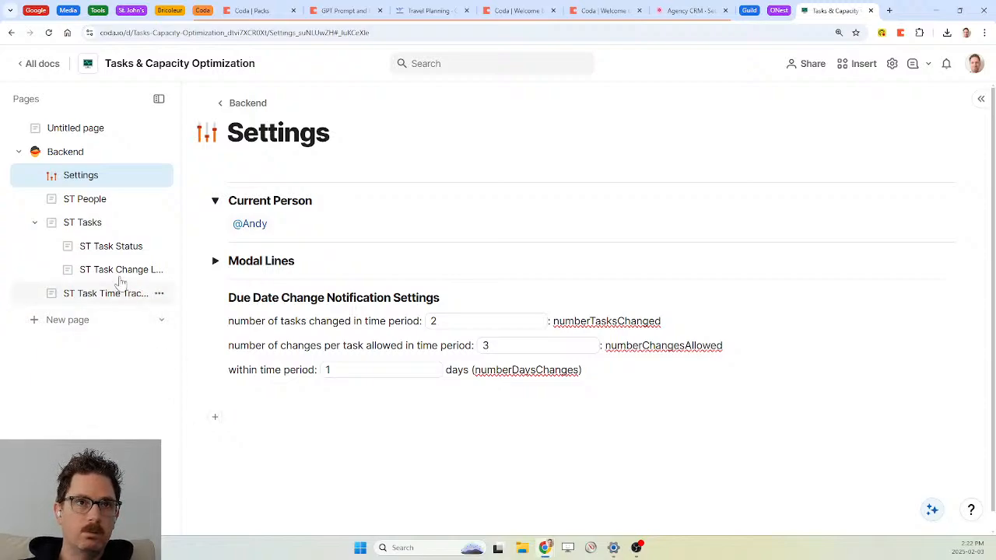
left_click(89, 226)
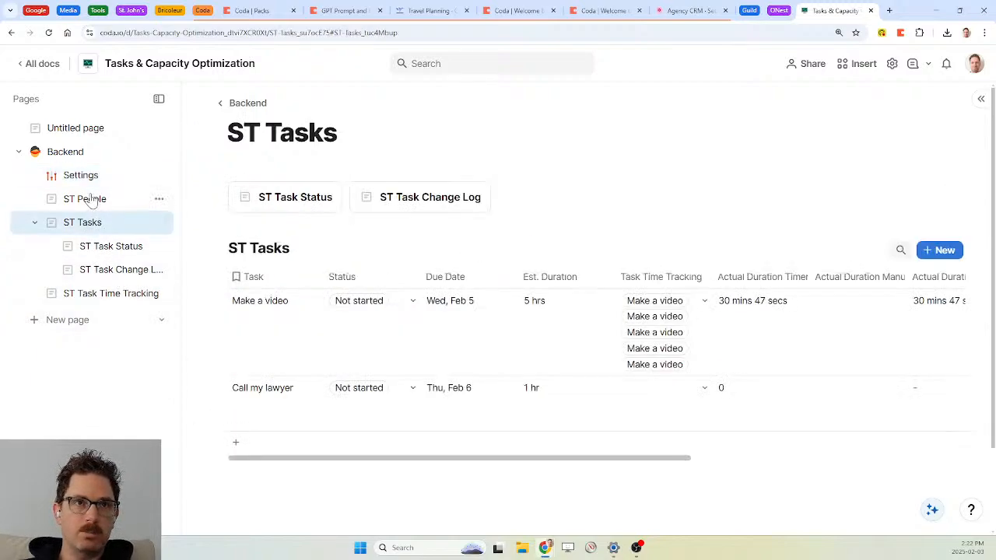
Add the comment '//num Tasks with num due date changes in num period' to the checkbox formula
left_click(85, 199)
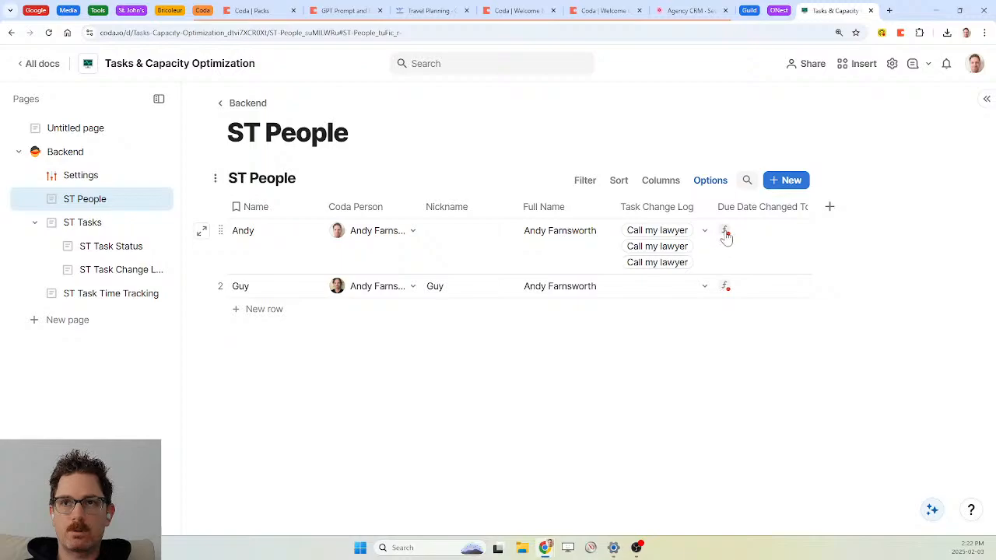
left_click(800, 207)
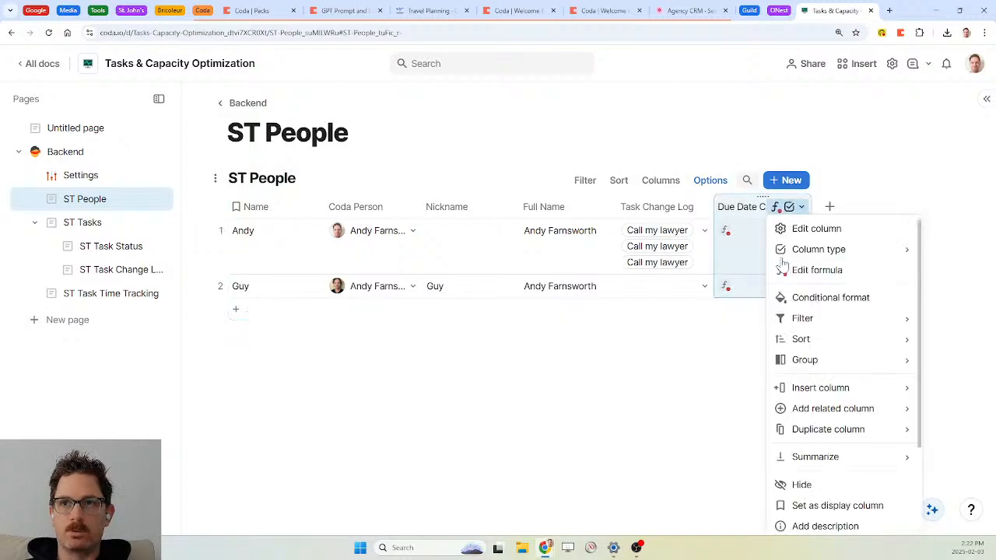
left_click(824, 272)
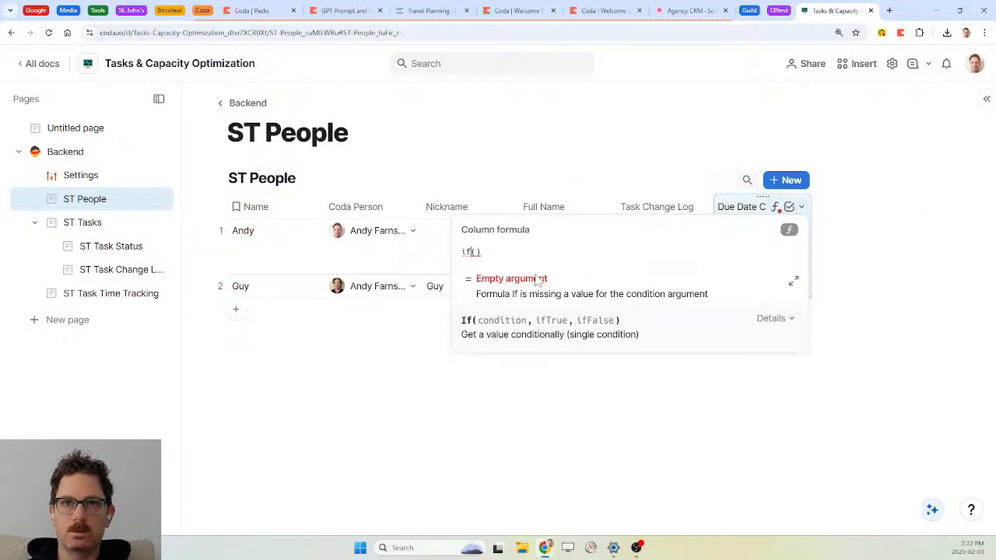
key("Return")
key("Return")
type("//um Tasks with num due date changes in num period")
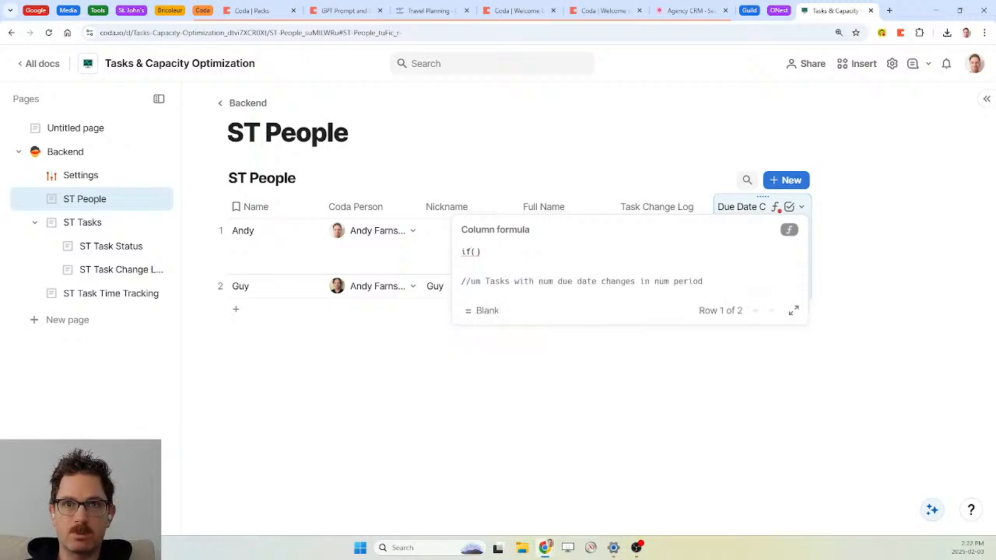
type("n")
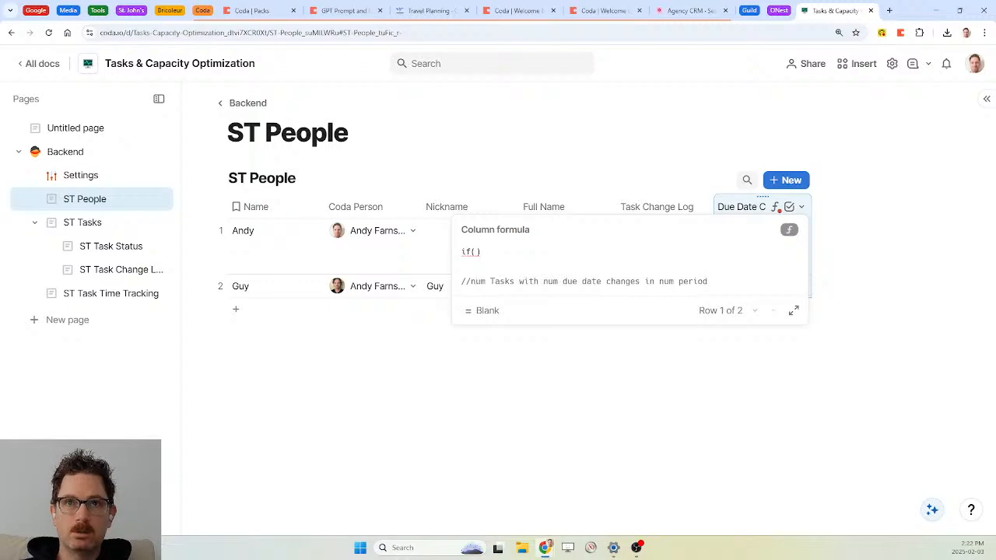
left_click(476, 252)
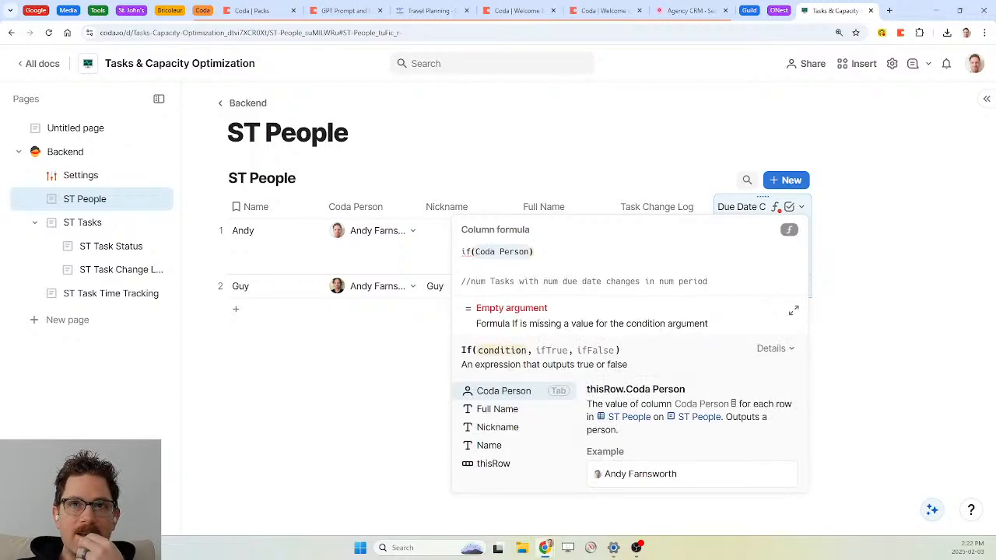
Inside if(), filter Task Change Log to entries where Task = CurrentValue
type("Task")
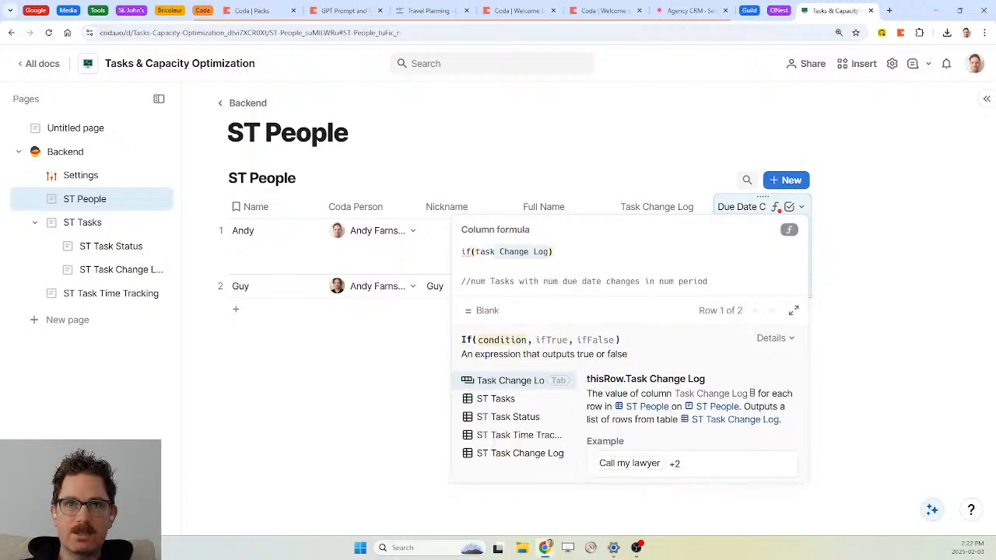
key("Tab")
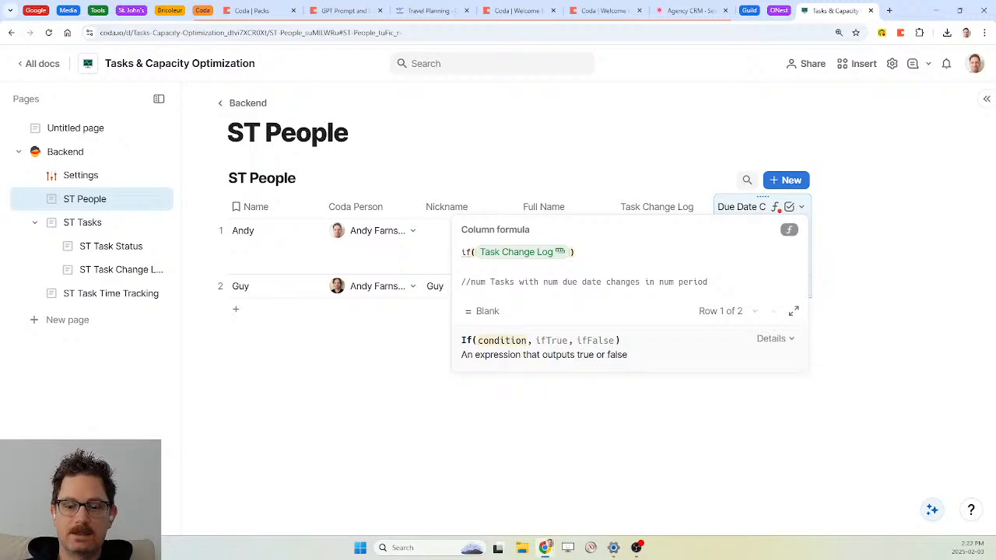
type(".filter(")
key("Tab")
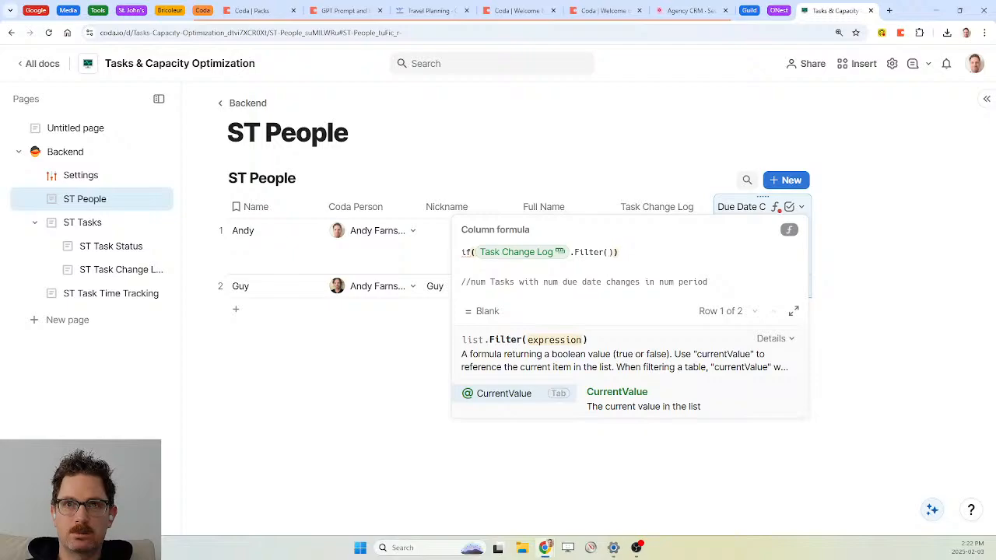
type("task")
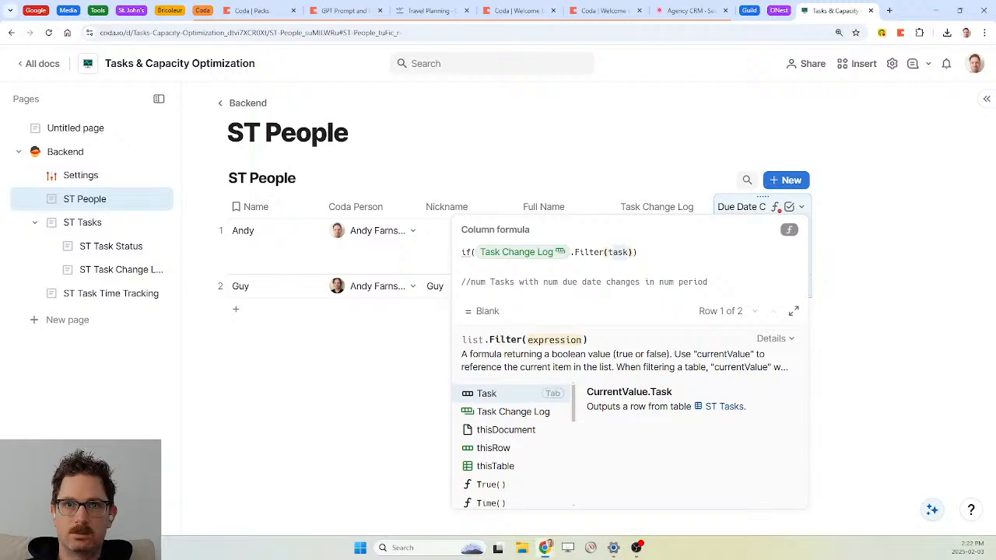
key("Tab")
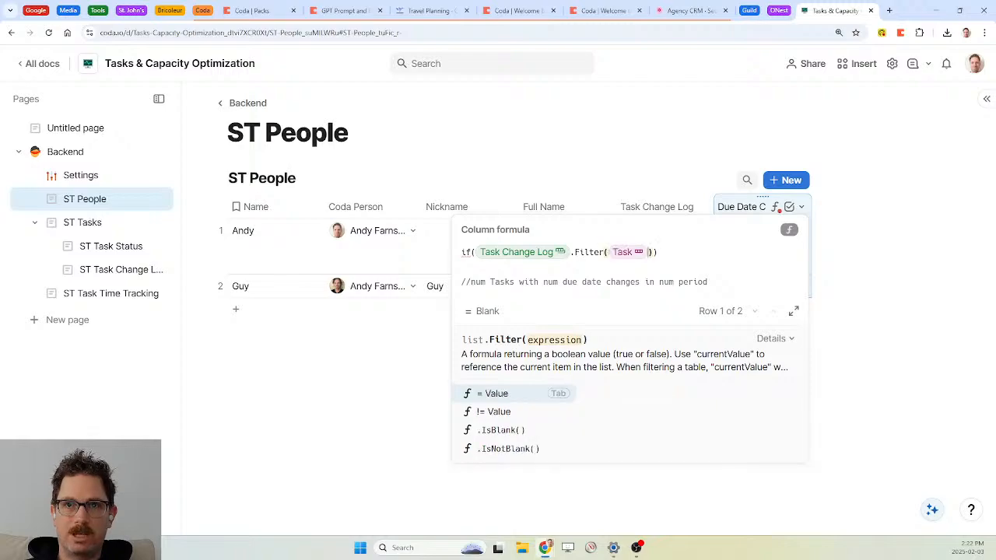
type("=currentPerson")
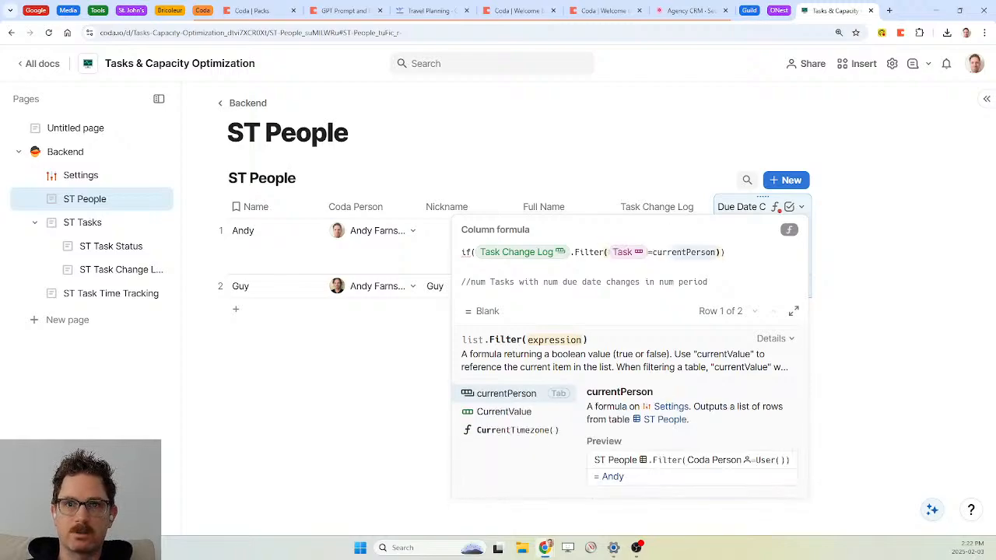
key("Down")
key("Tab")
Count the filtered entries and test whether the count exceeds numberTasksChanged
key("Right")
type(".Task")
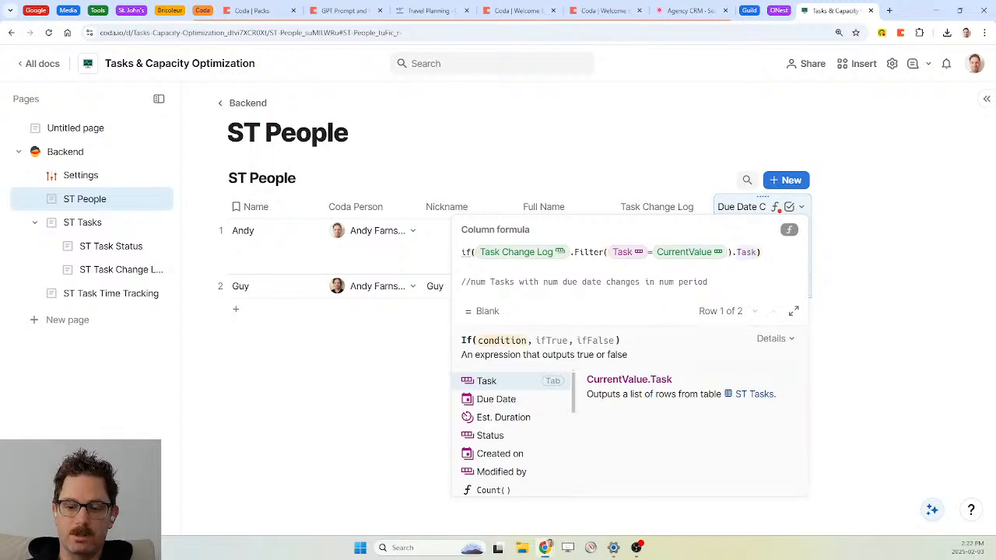
type("count(")
key("Tab")
key("Right")
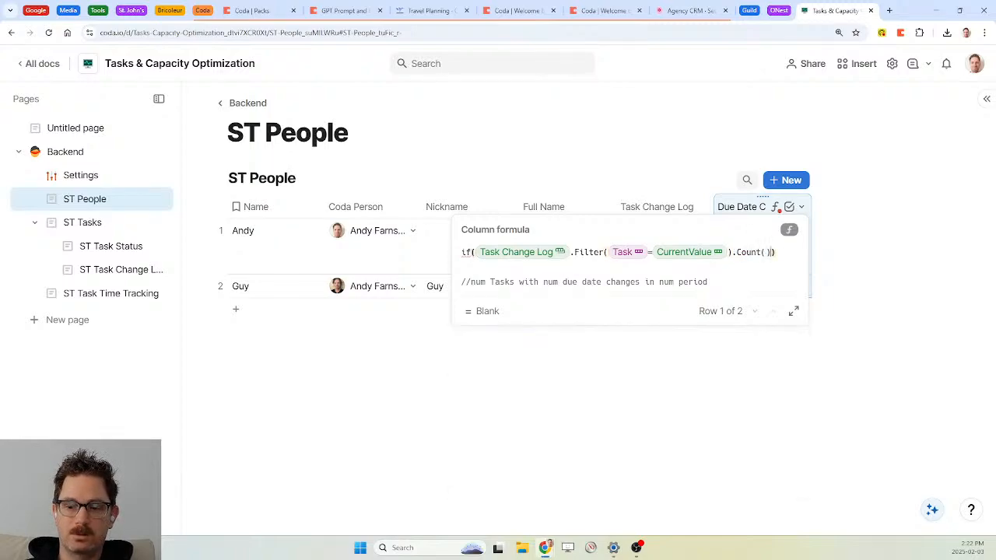
type(">")
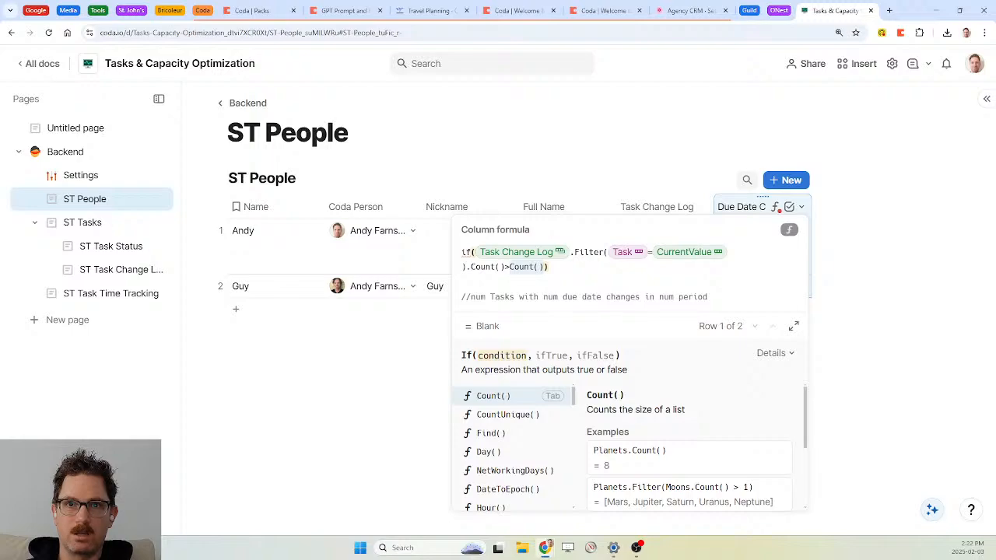
type("num")
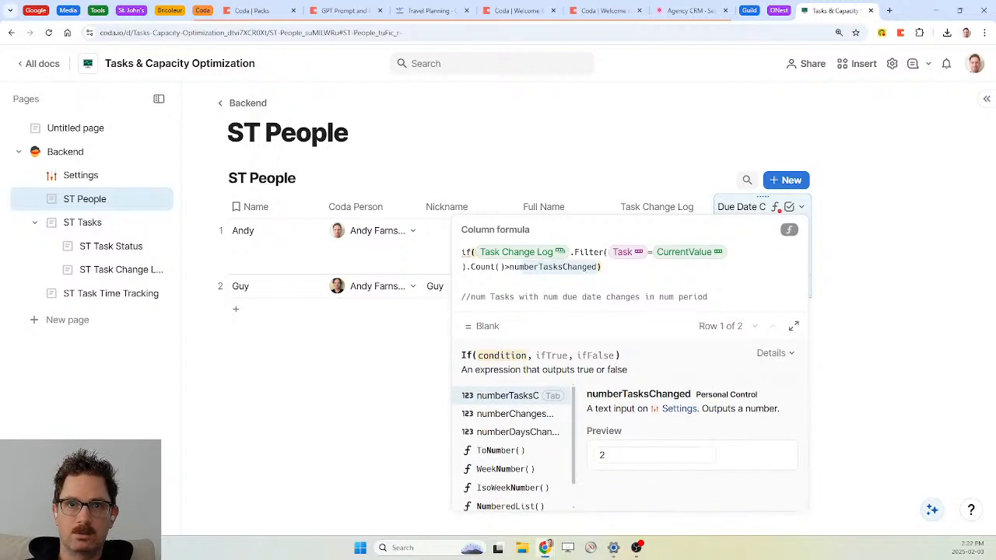
key("Tab")
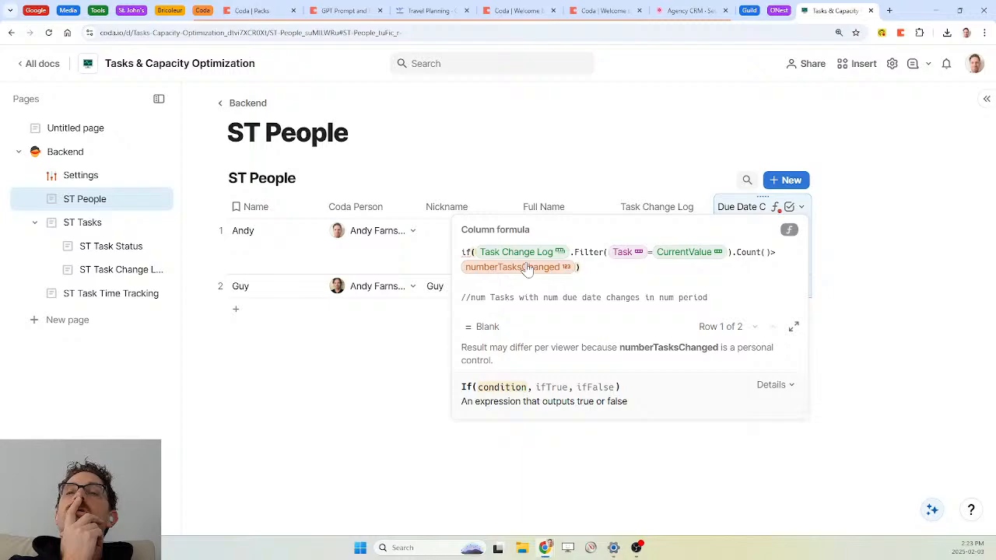
Paste the note 'num Tasks with num due date changes in num period' below the table
left_click(661, 209)
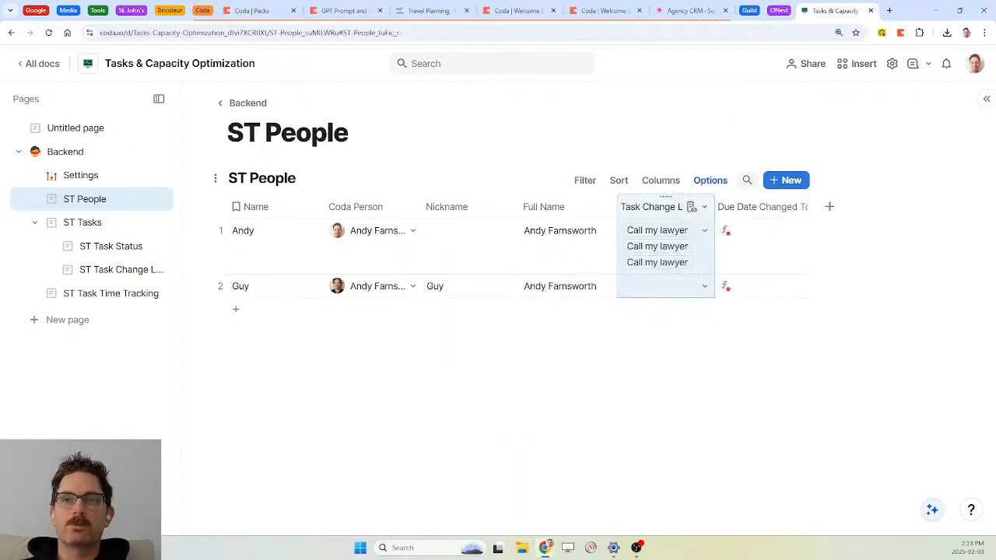
left_click(560, 366)
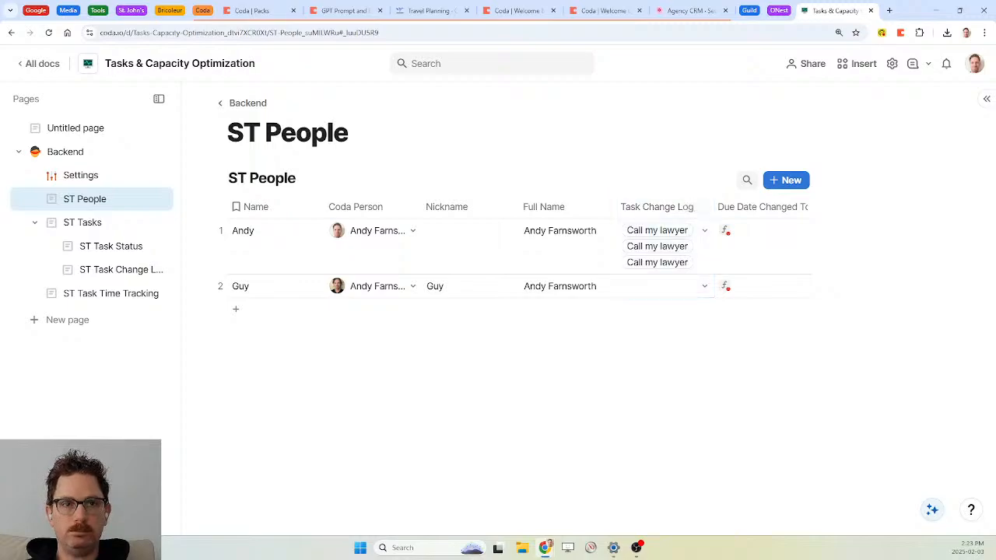
type("um Tasks with num due date changes in num period")
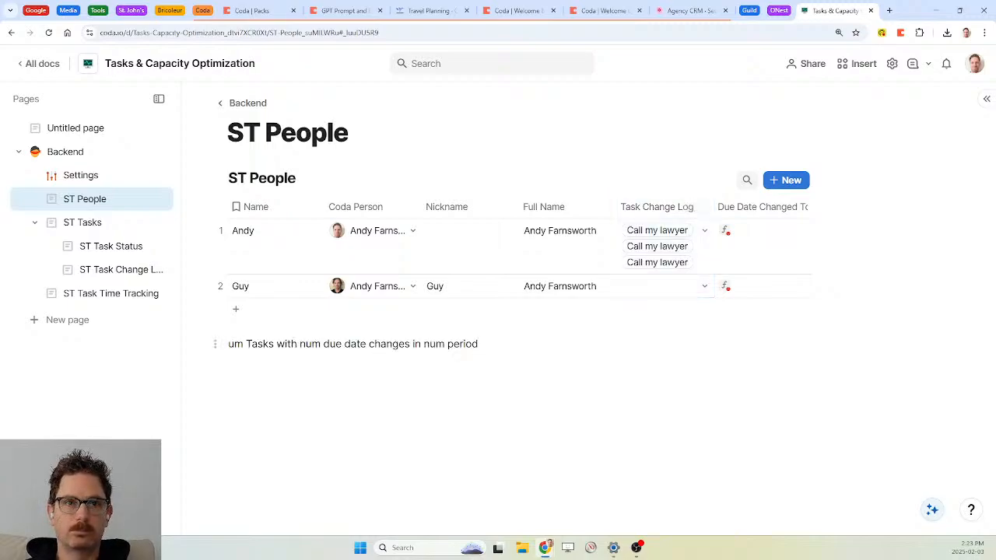
type("n")
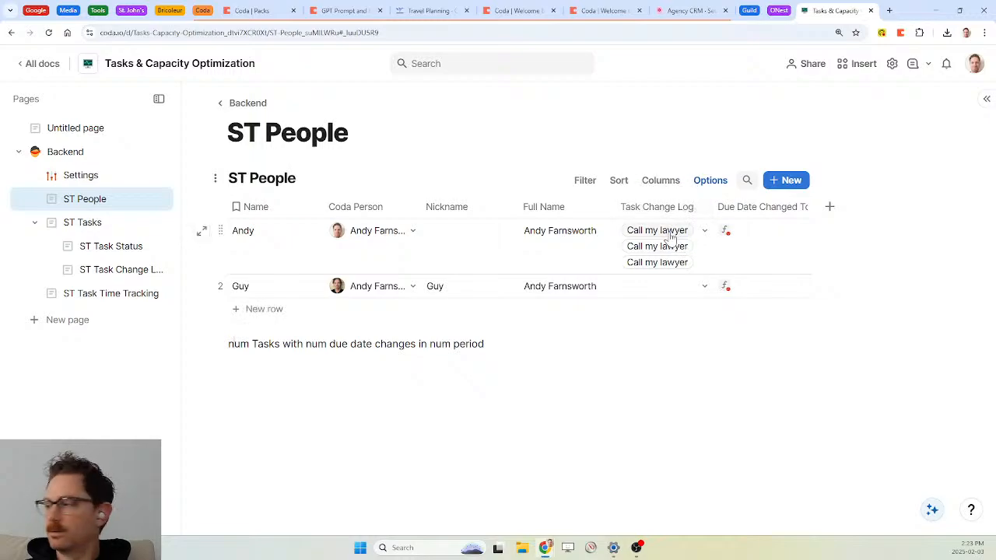
mouse_move(671, 238)
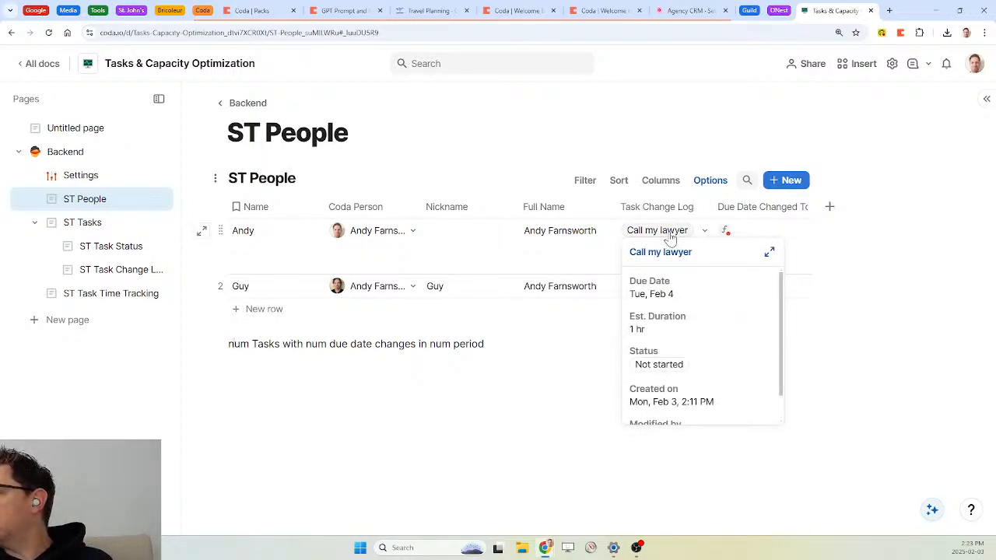